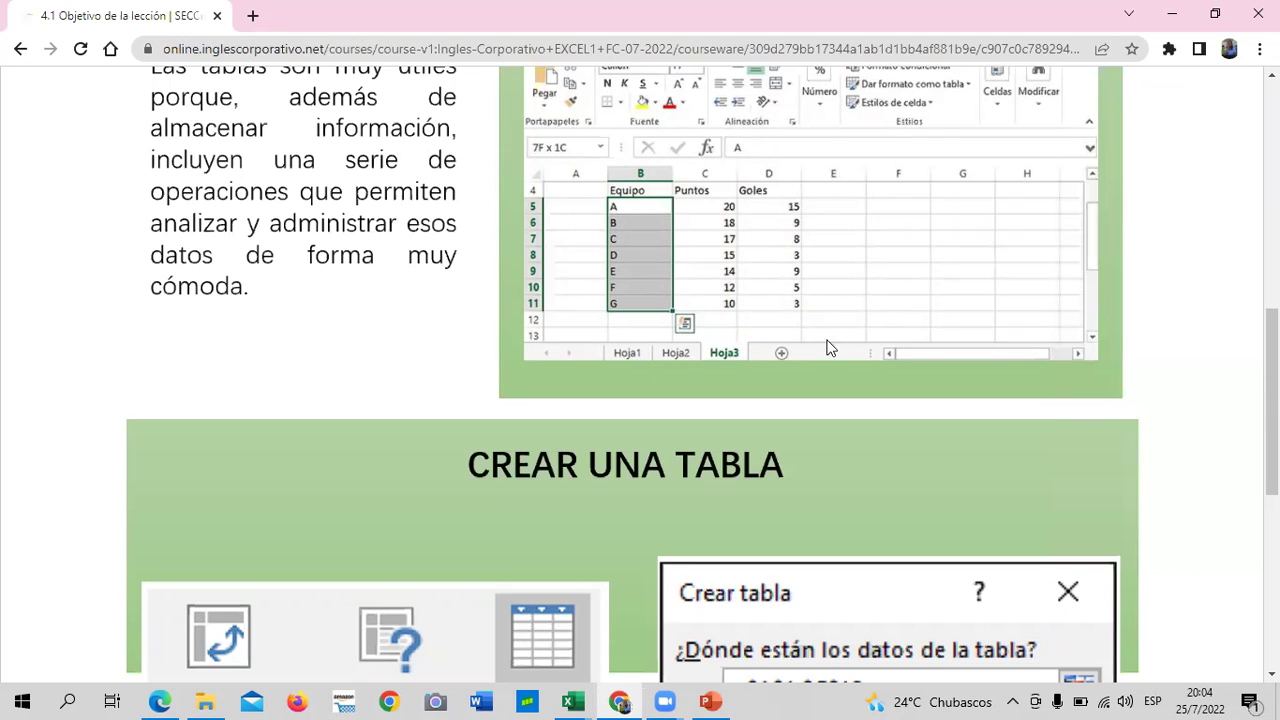
- Scroll up and down through the current Inglés Corporativo lesson page
scroll(828, 347, up, 4)
scroll(829, 346, up, 4)
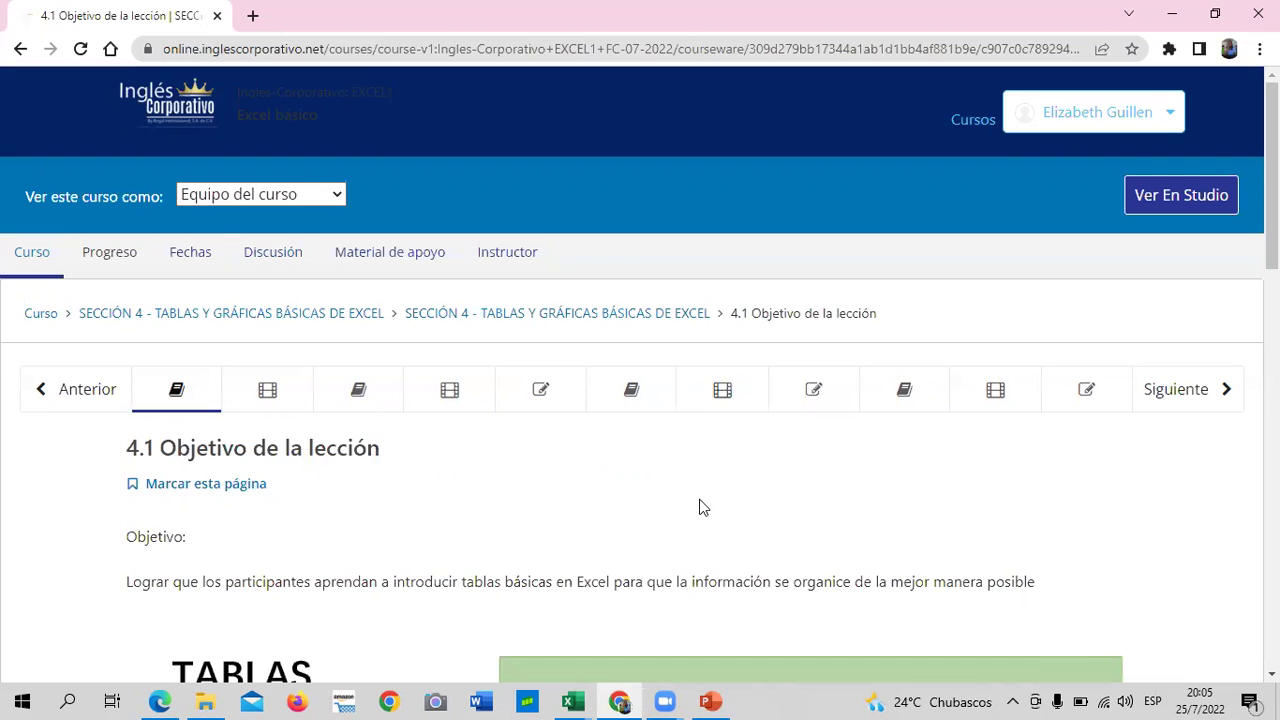
scroll(506, 388, down, 1)
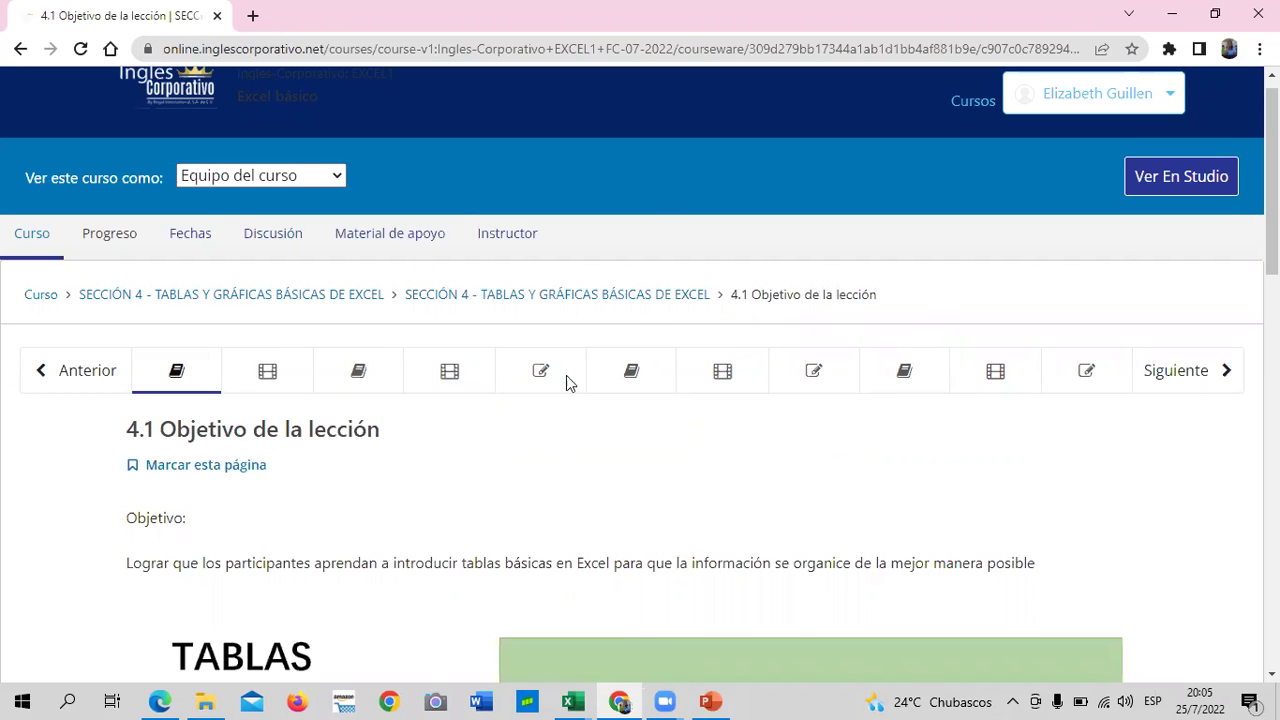
scroll(412, 485, down, 1)
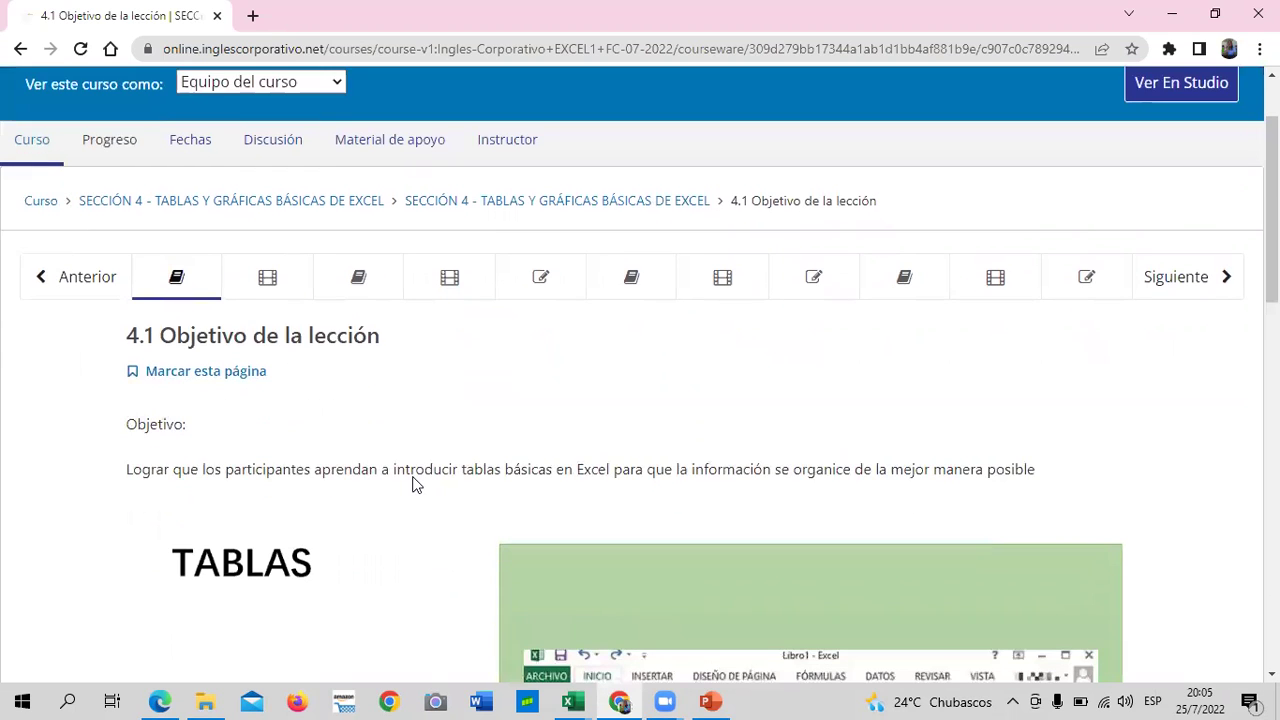
scroll(380, 484, down, 1)
scroll(371, 484, down, 1)
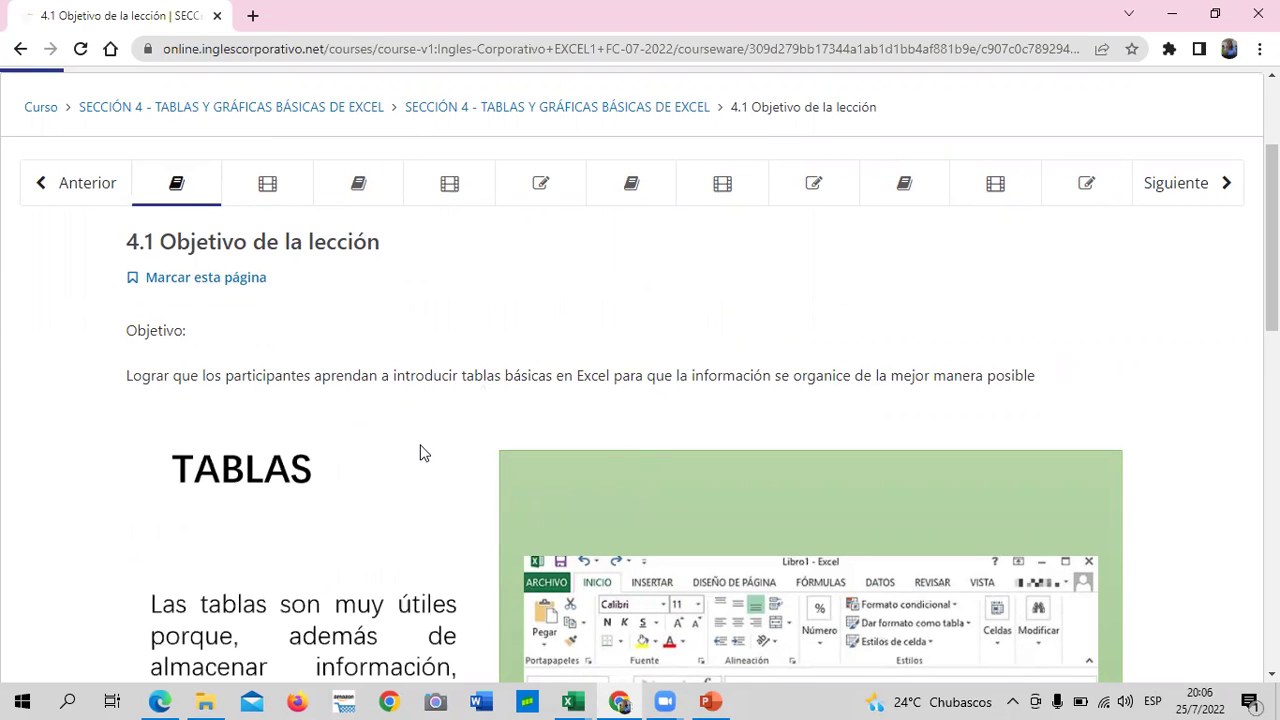
scroll(323, 414, down, 1)
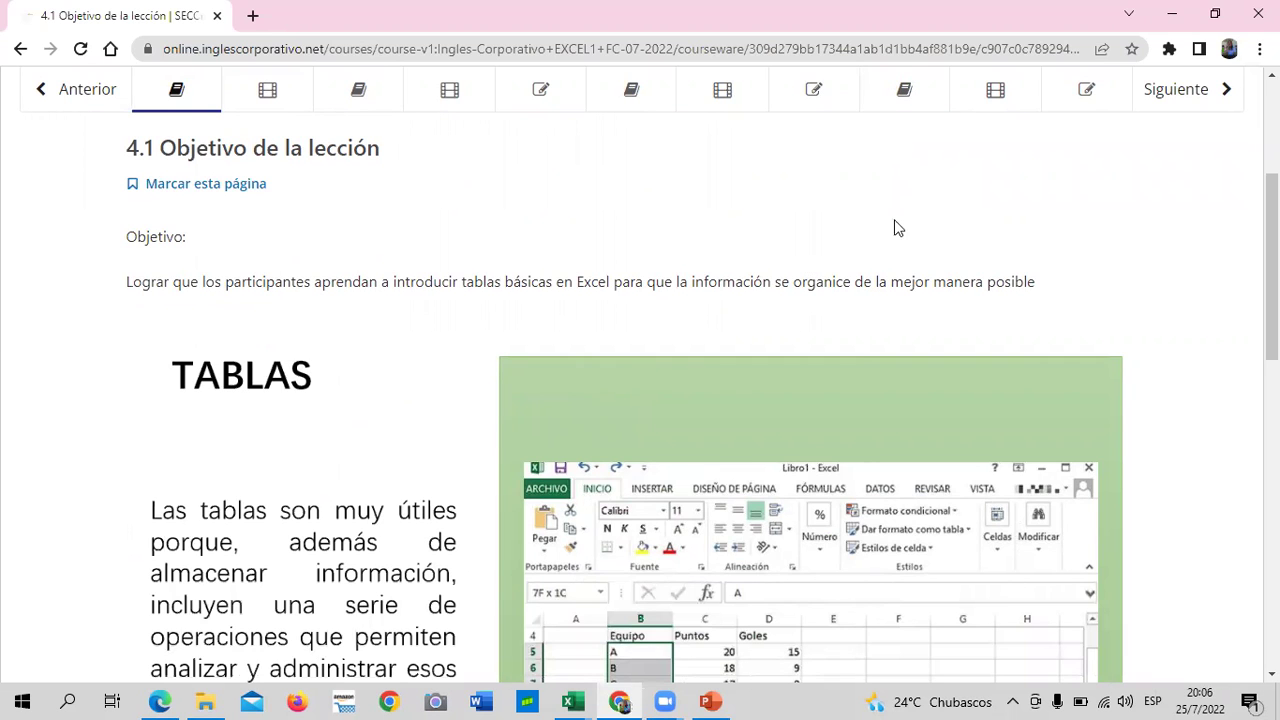
scroll(894, 225, down, 1)
scroll(391, 298, down, 2)
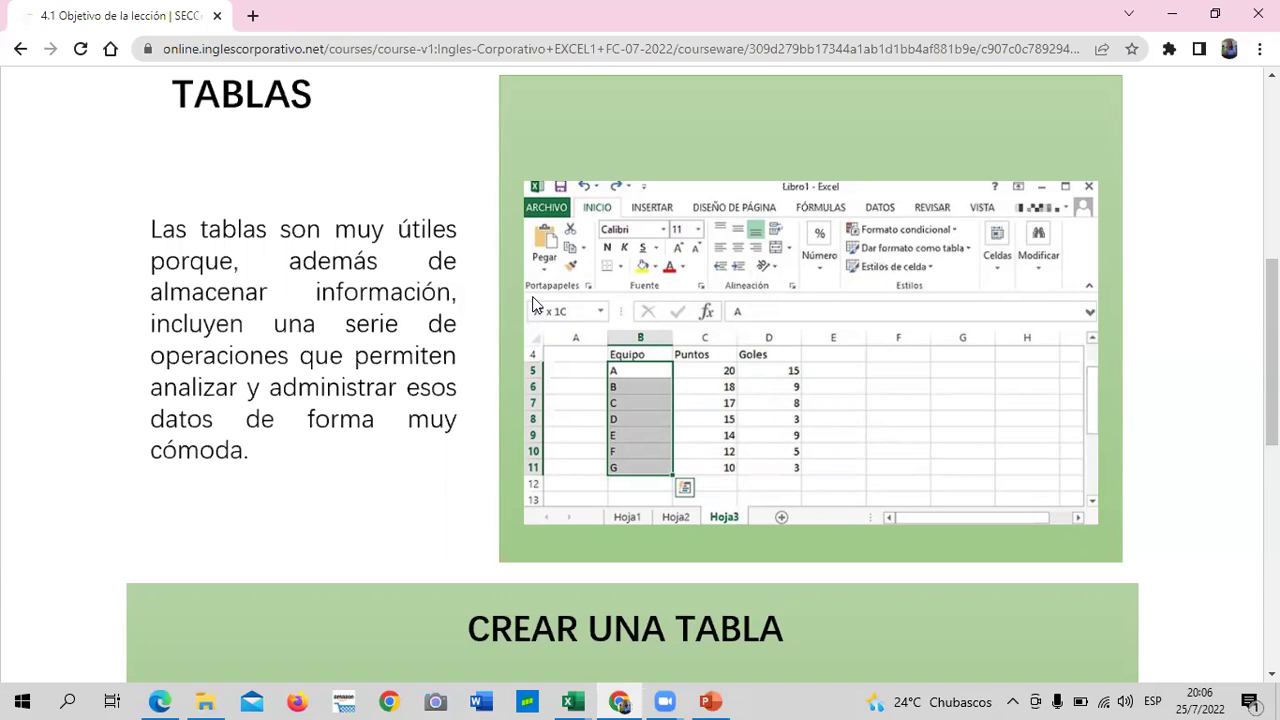
scroll(832, 551, down, 1)
scroll(830, 555, down, 2)
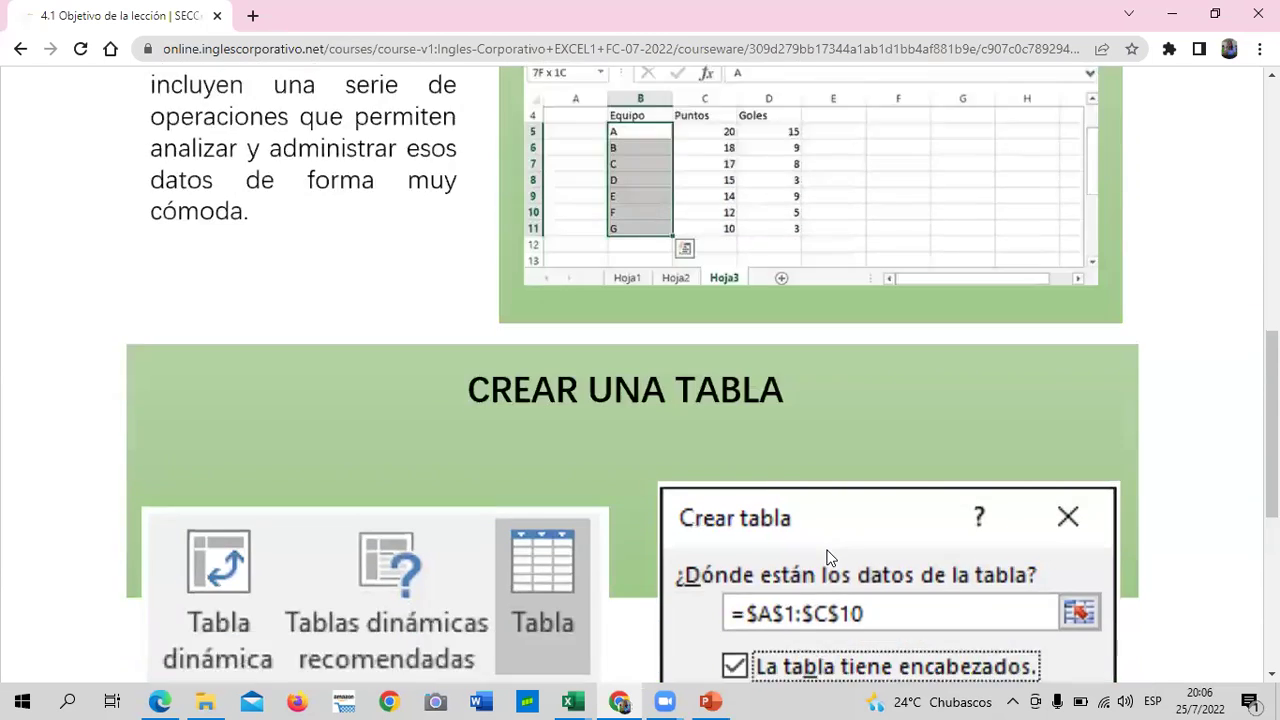
scroll(828, 557, down, 2)
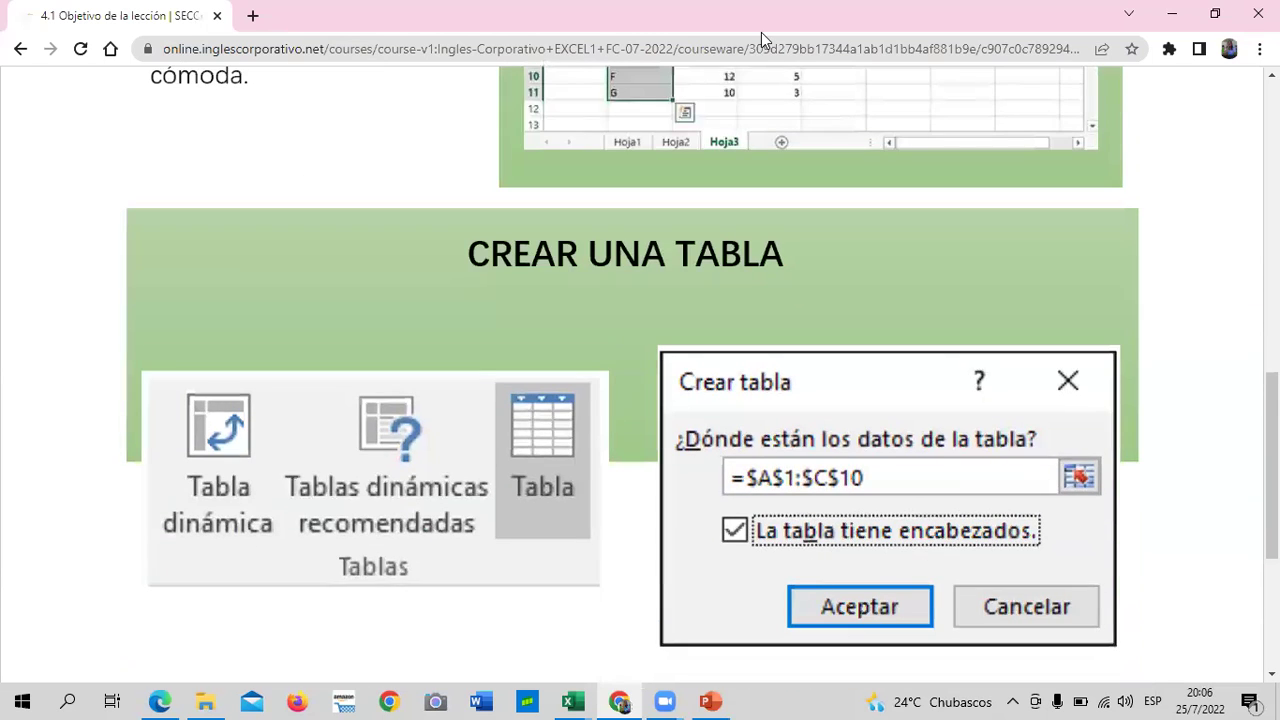
scroll(222, 477, down, 3)
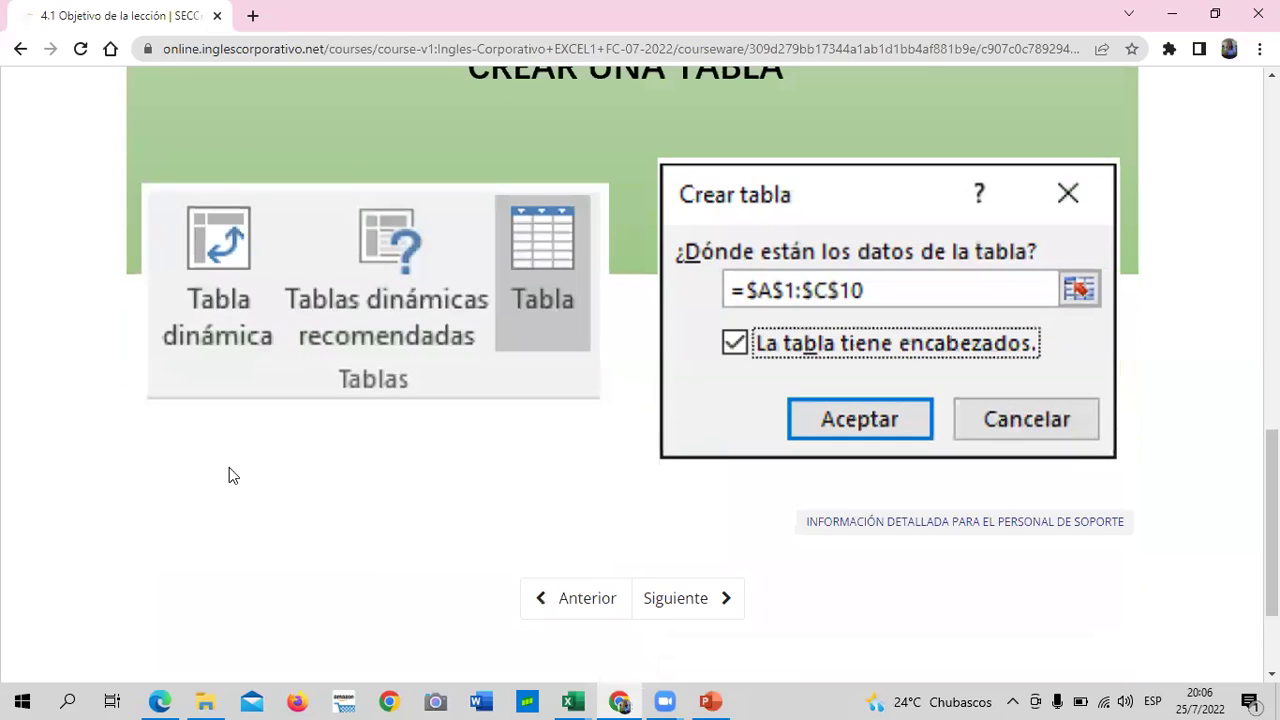
scroll(232, 472, up, 1)
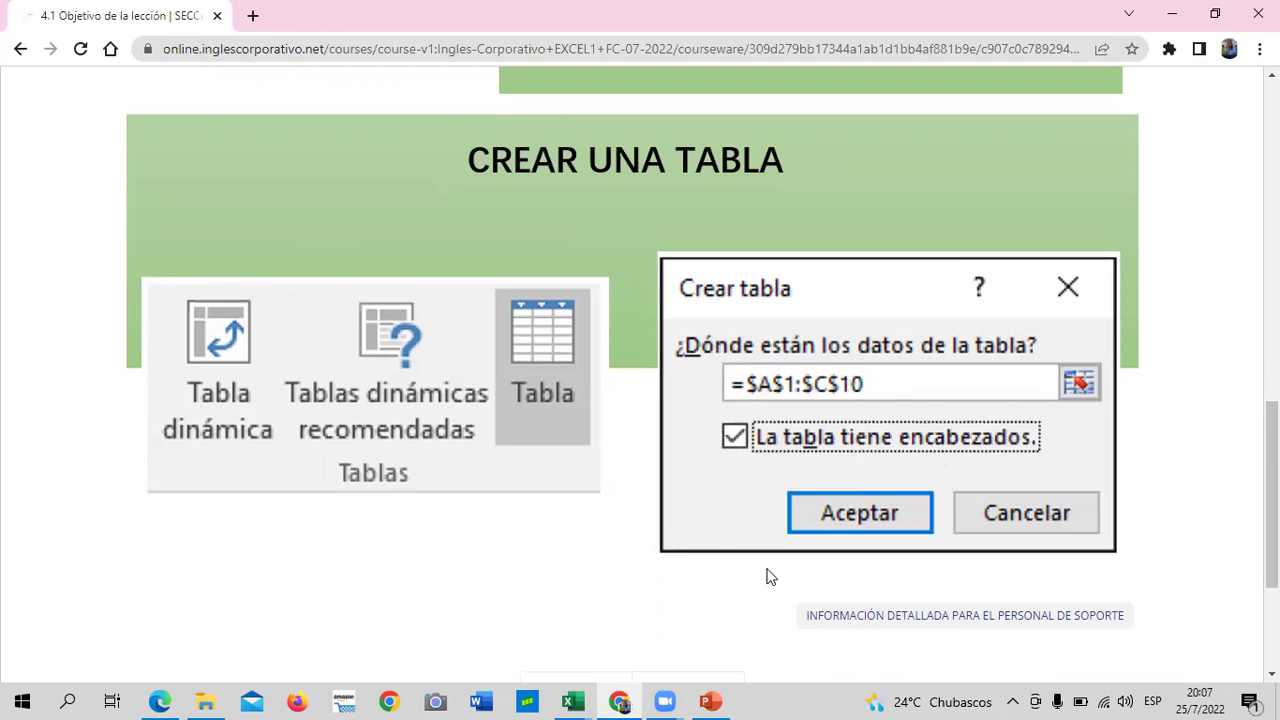
scroll(557, 556, down, 3)
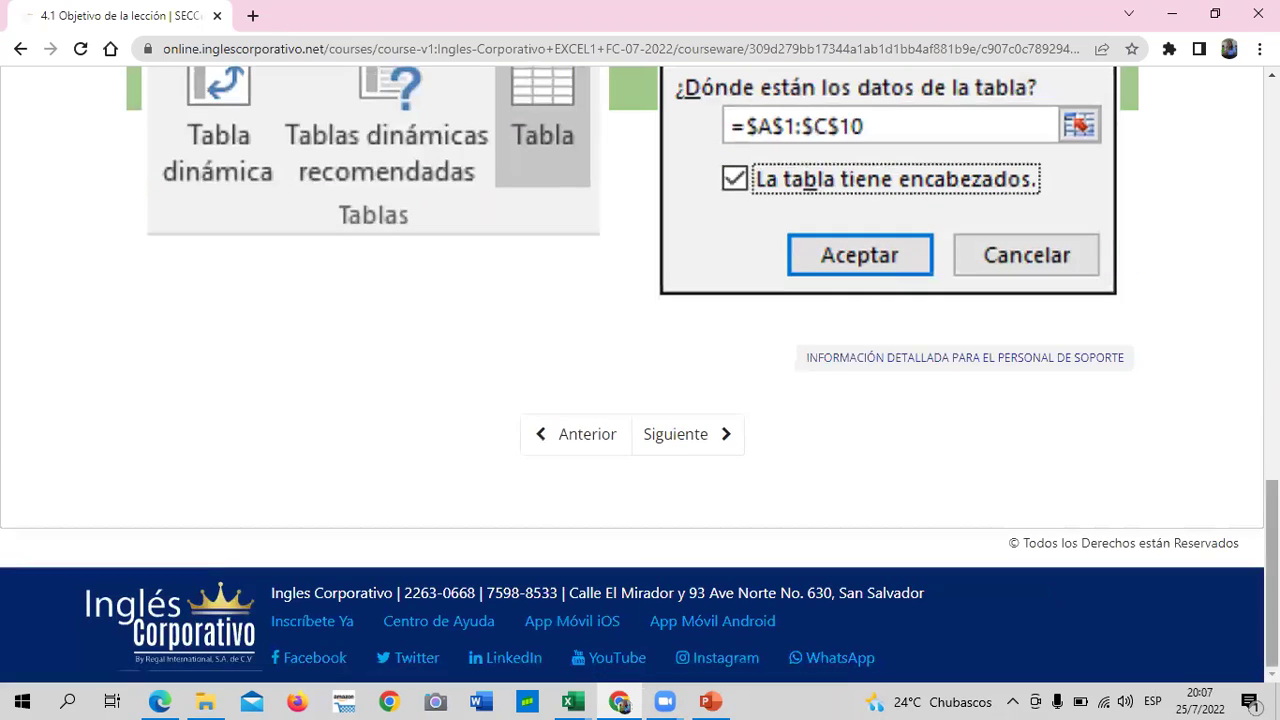
- Advance to lesson 4.2 - Tablas básicas and scroll through its video and VENDEDORES exercise
click(694, 441)
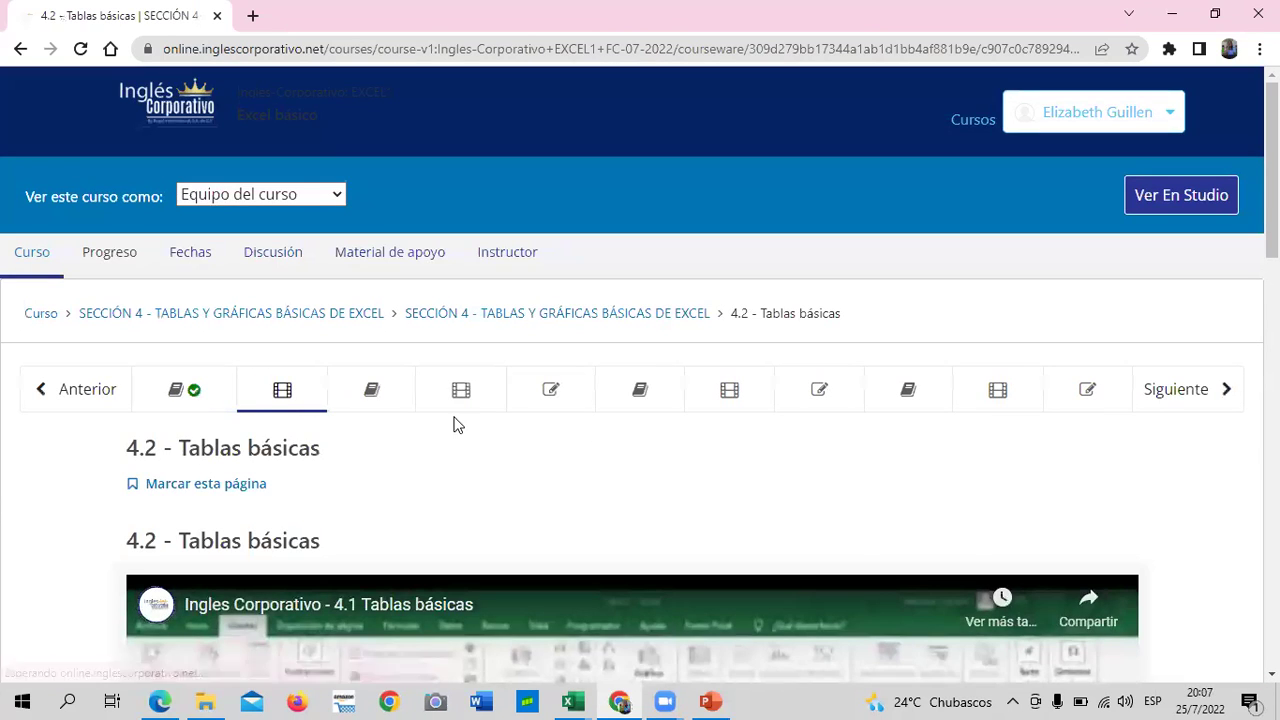
scroll(474, 486, down, 2)
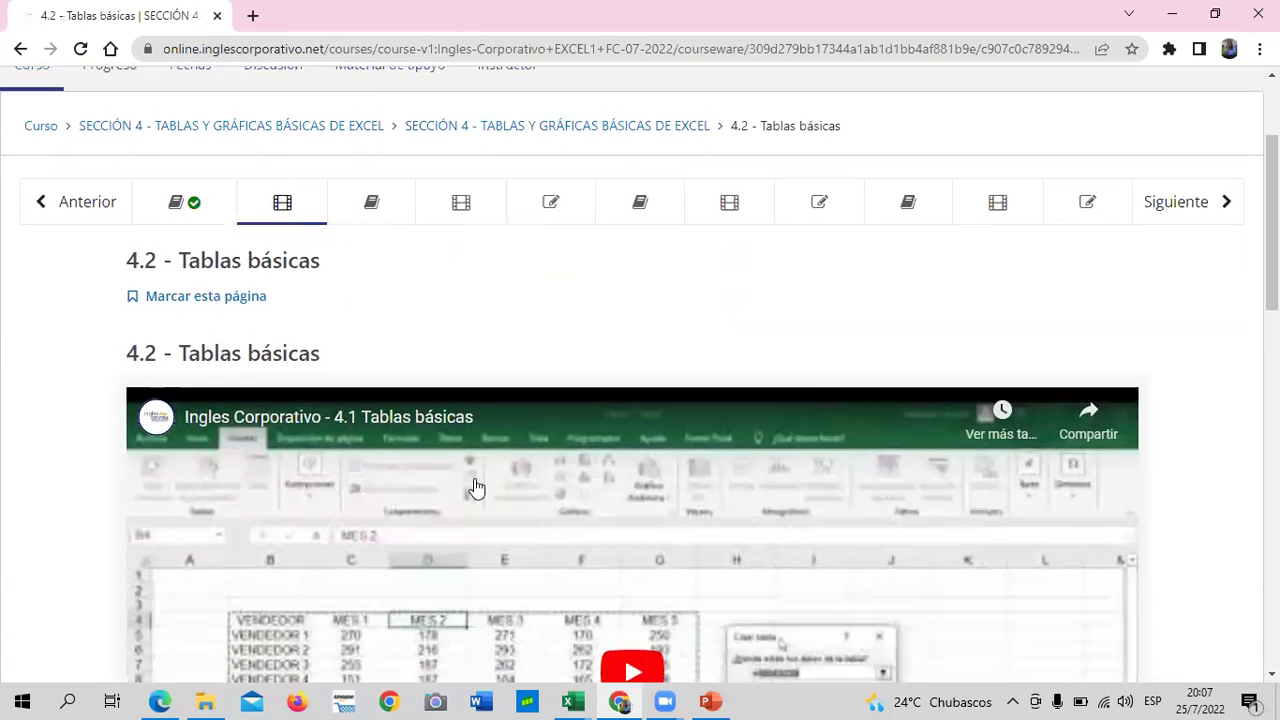
scroll(474, 486, down, 3)
scroll(476, 488, down, 1)
scroll(476, 488, down, 3)
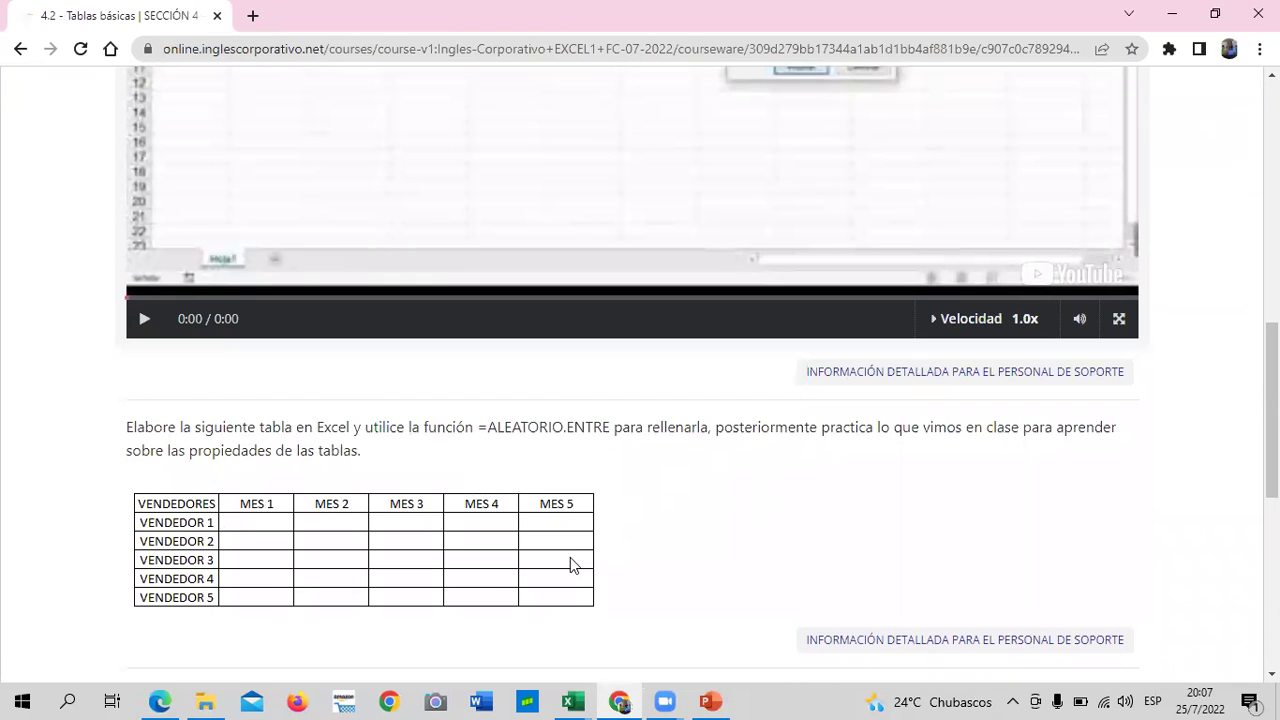
scroll(508, 570, down, 1)
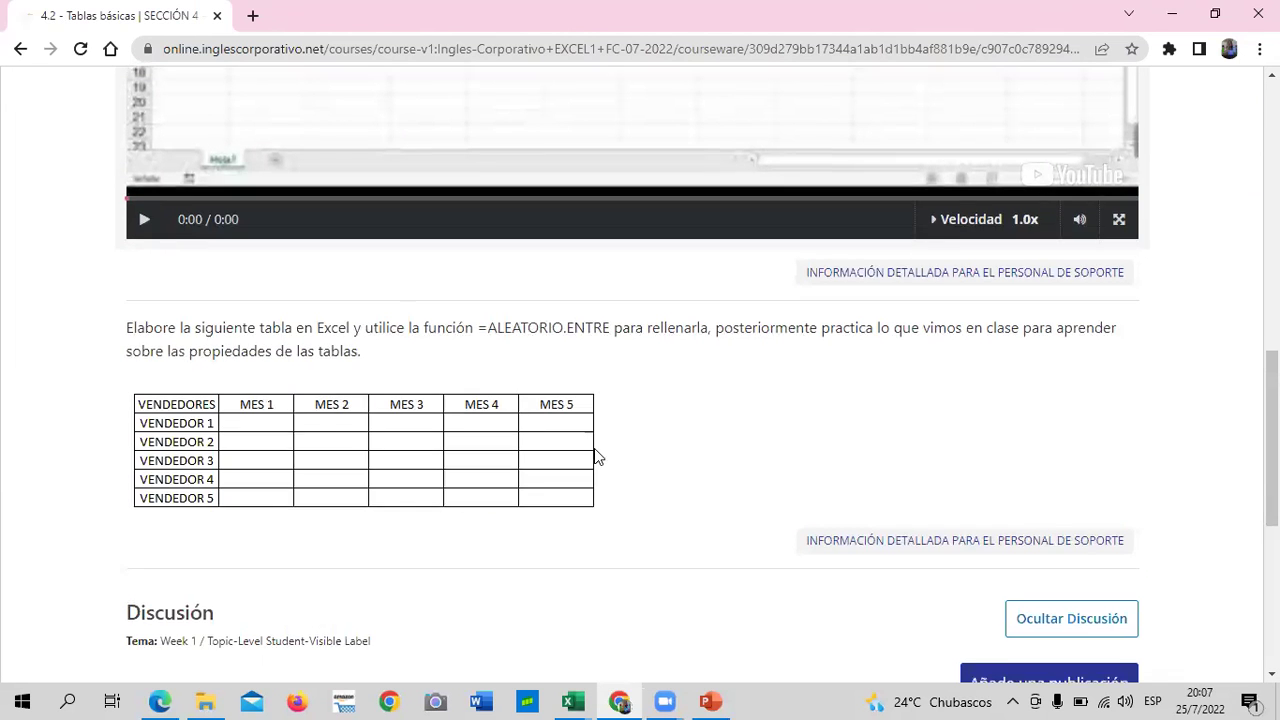
scroll(590, 448, down, 3)
scroll(576, 444, up, 2)
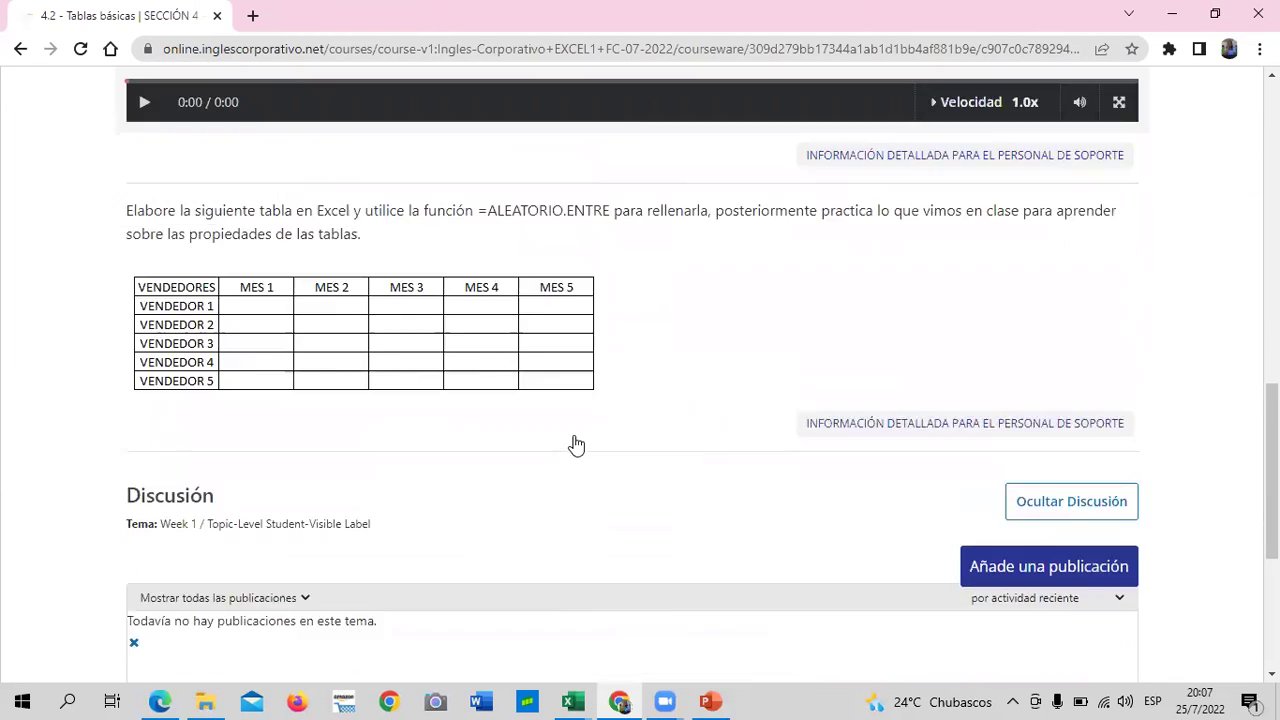
scroll(576, 444, up, 2)
scroll(580, 442, up, 3)
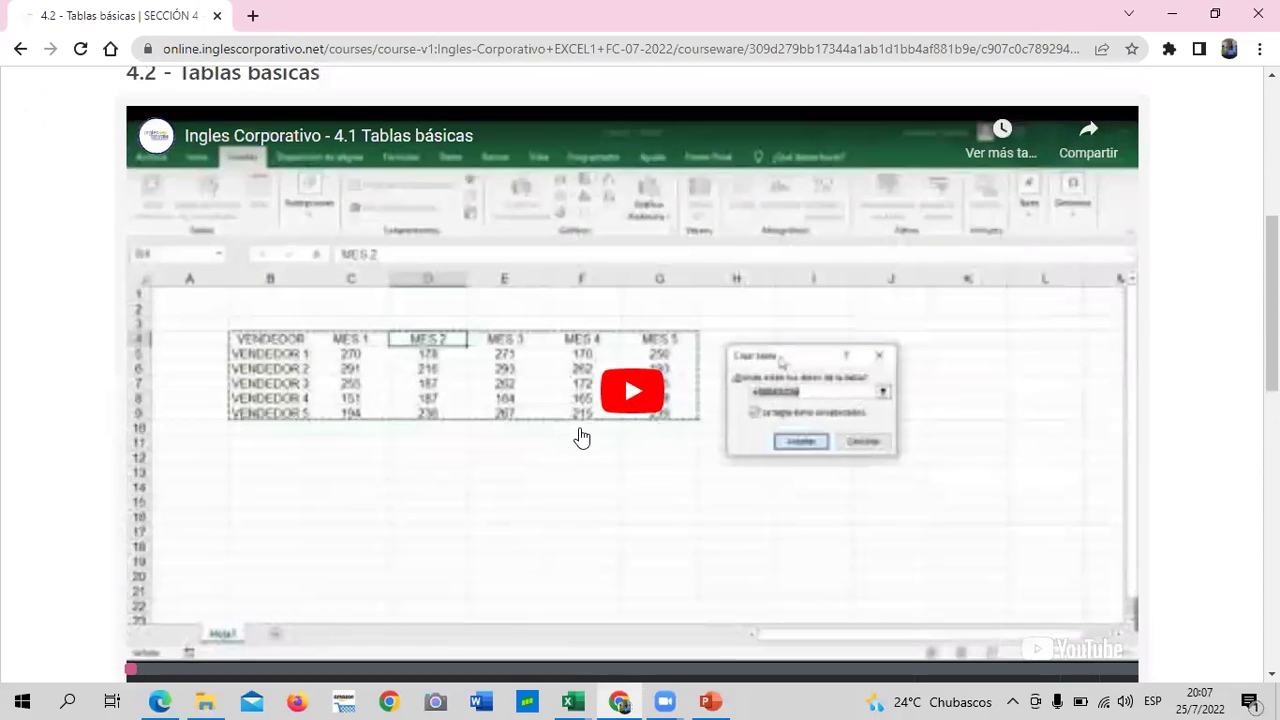
scroll(582, 437, down, 1)
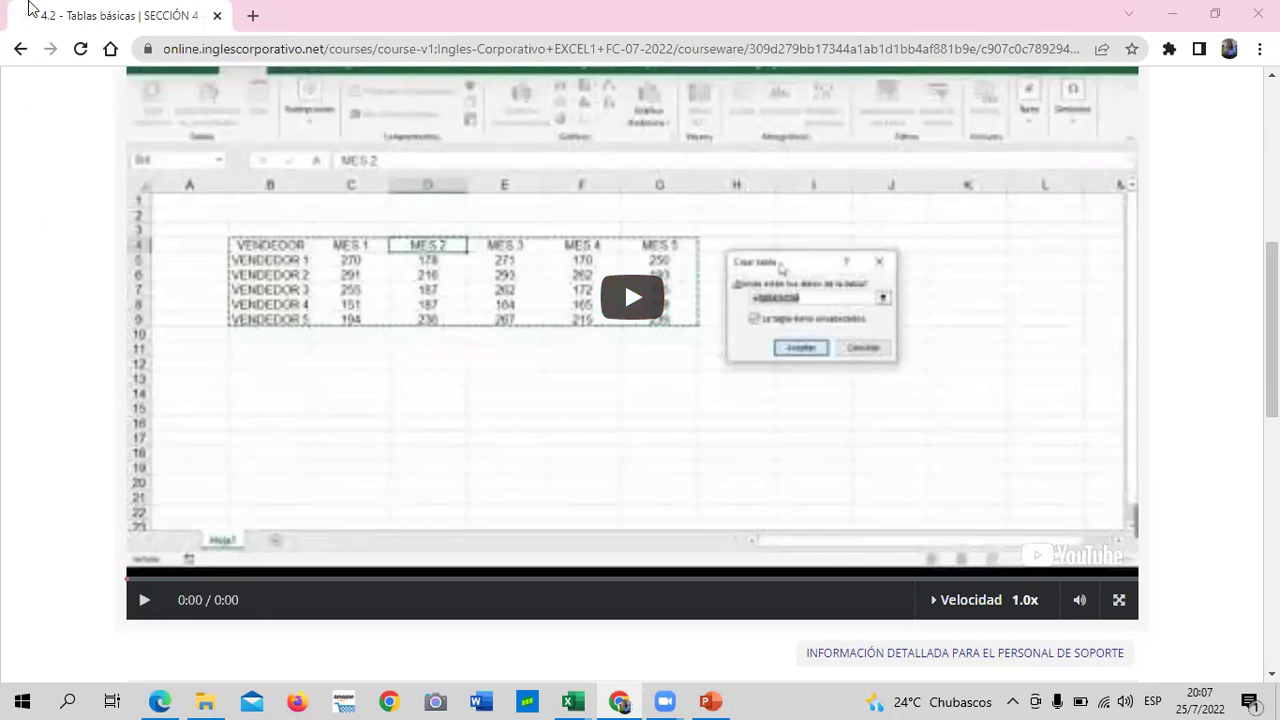
- Play the embedded Tablas básicas lesson video through to its 5:05 end
click(625, 304)
scroll(216, 490, up, 1)
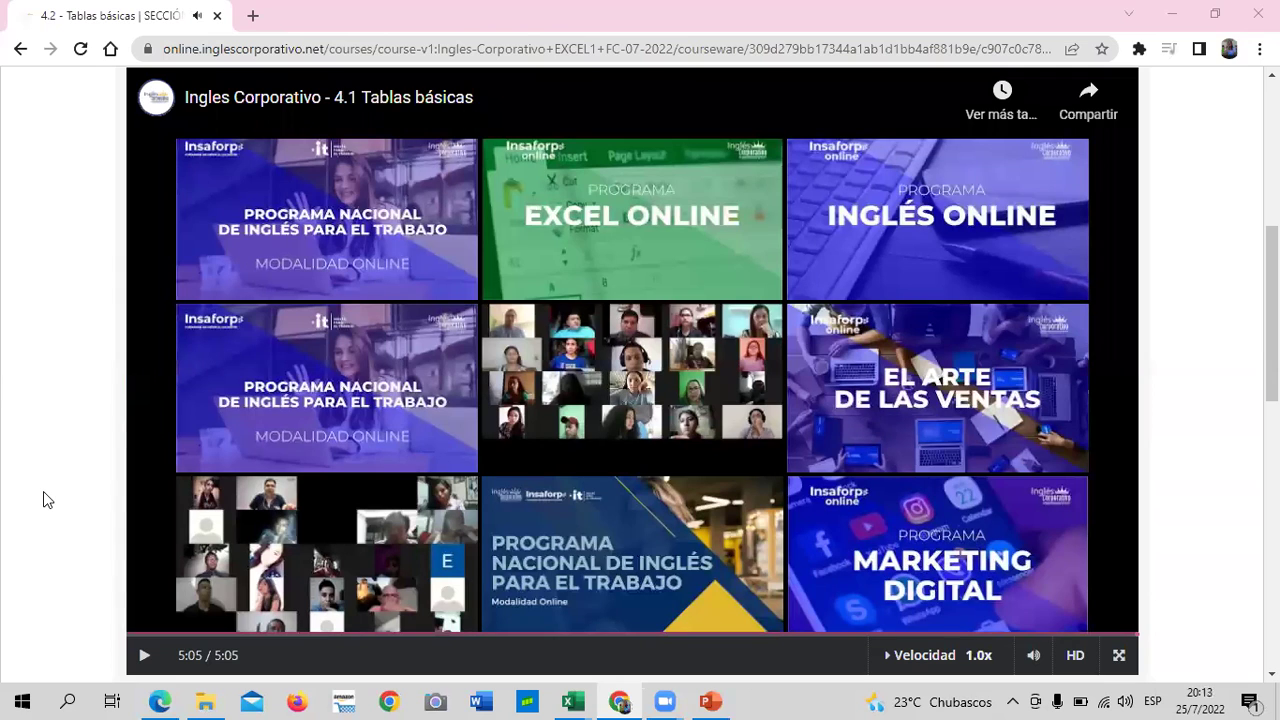
- Scroll below the finished video to read the VENDEDORES exercise using =ALEATORIO.ENTRE
scroll(568, 334, up, 3)
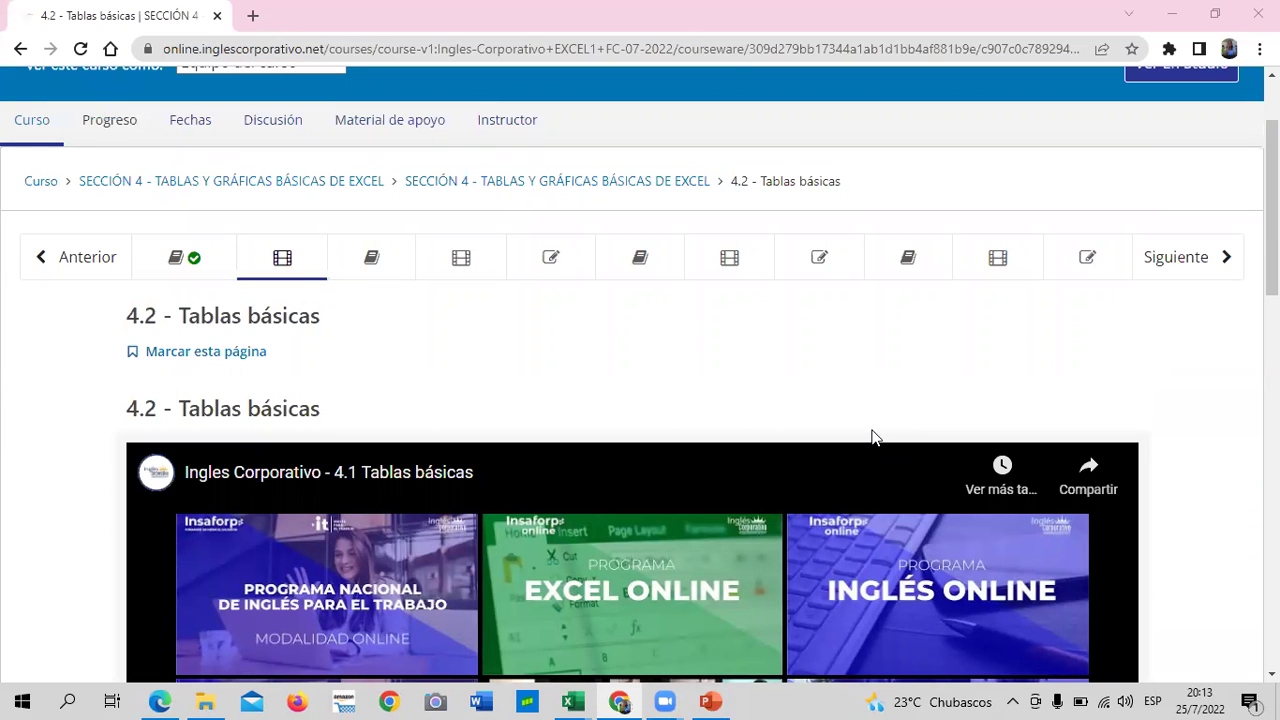
scroll(635, 450, down, 2)
scroll(637, 455, down, 4)
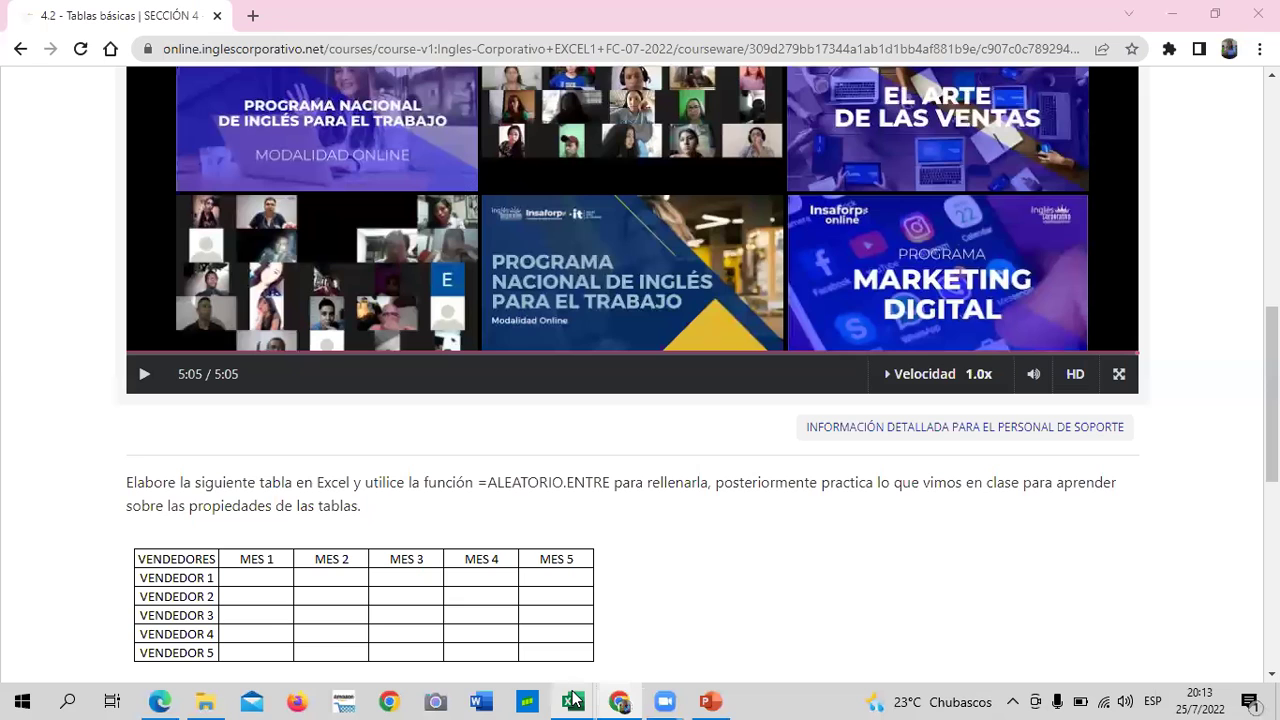
mouse_move(572, 701)
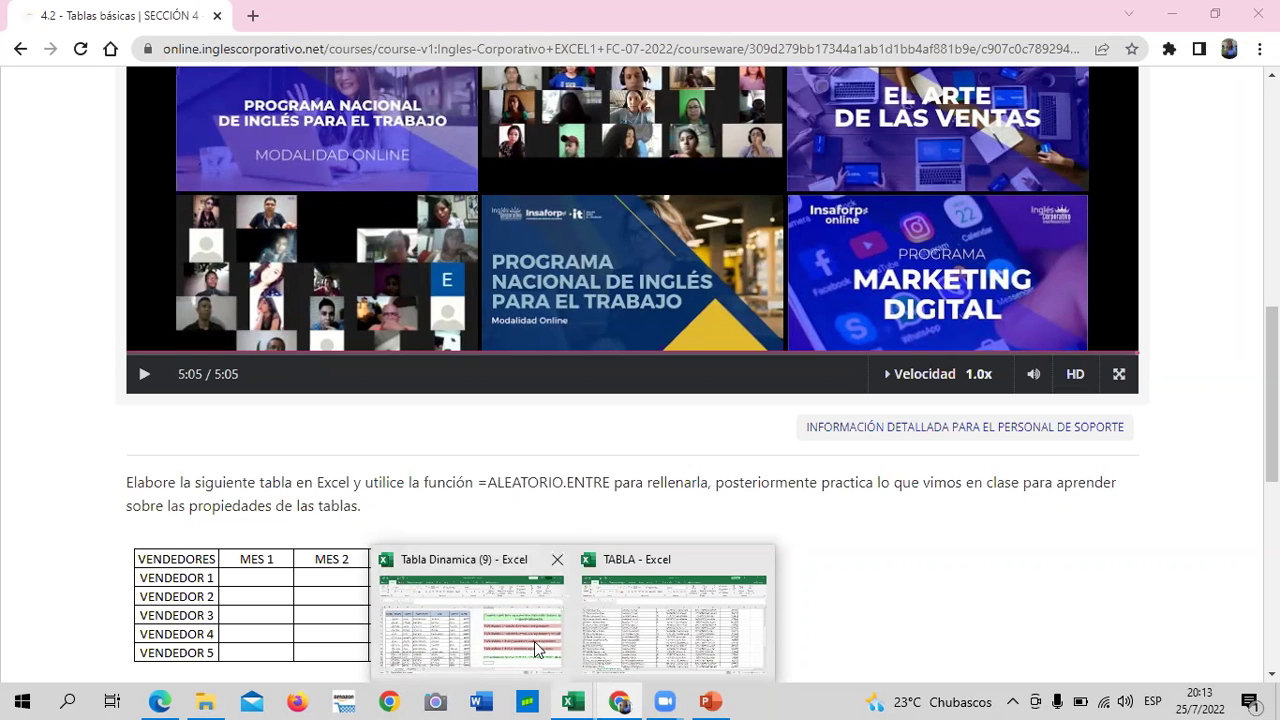
- Bring the TABLA workbook forward and view the VENDEDORES grid on Hoja1
click(672, 627)
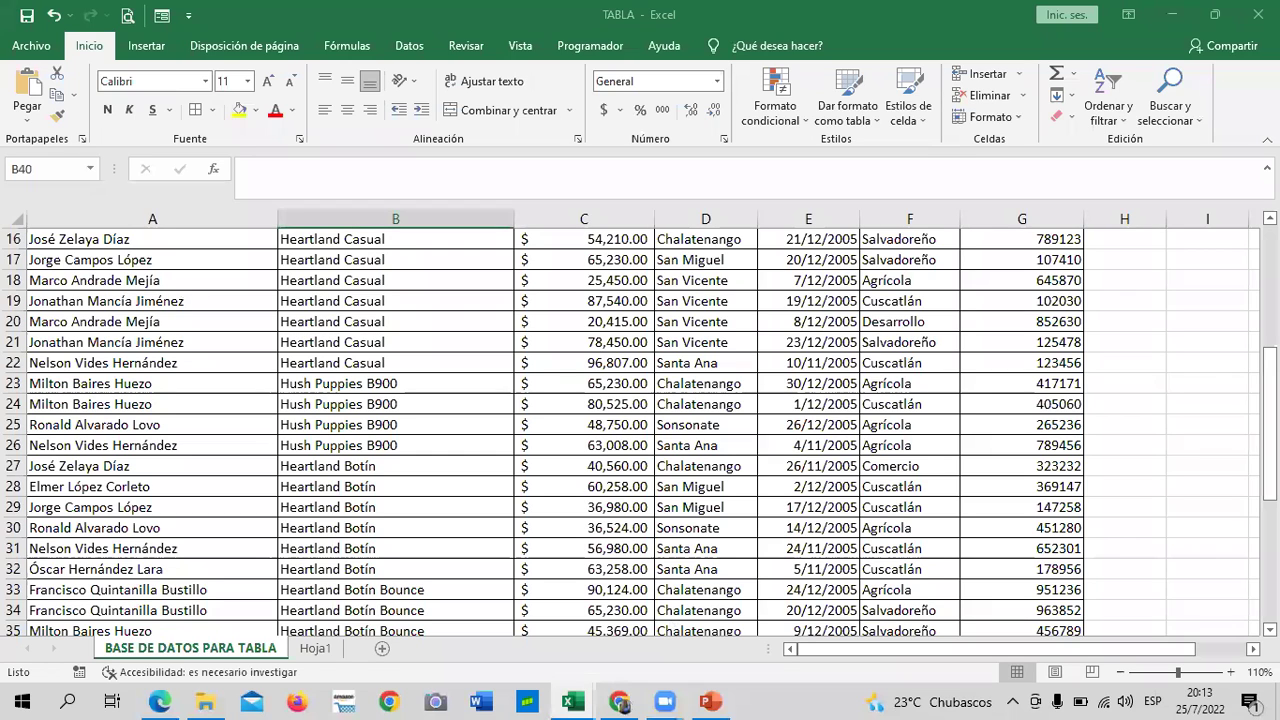
click(315, 648)
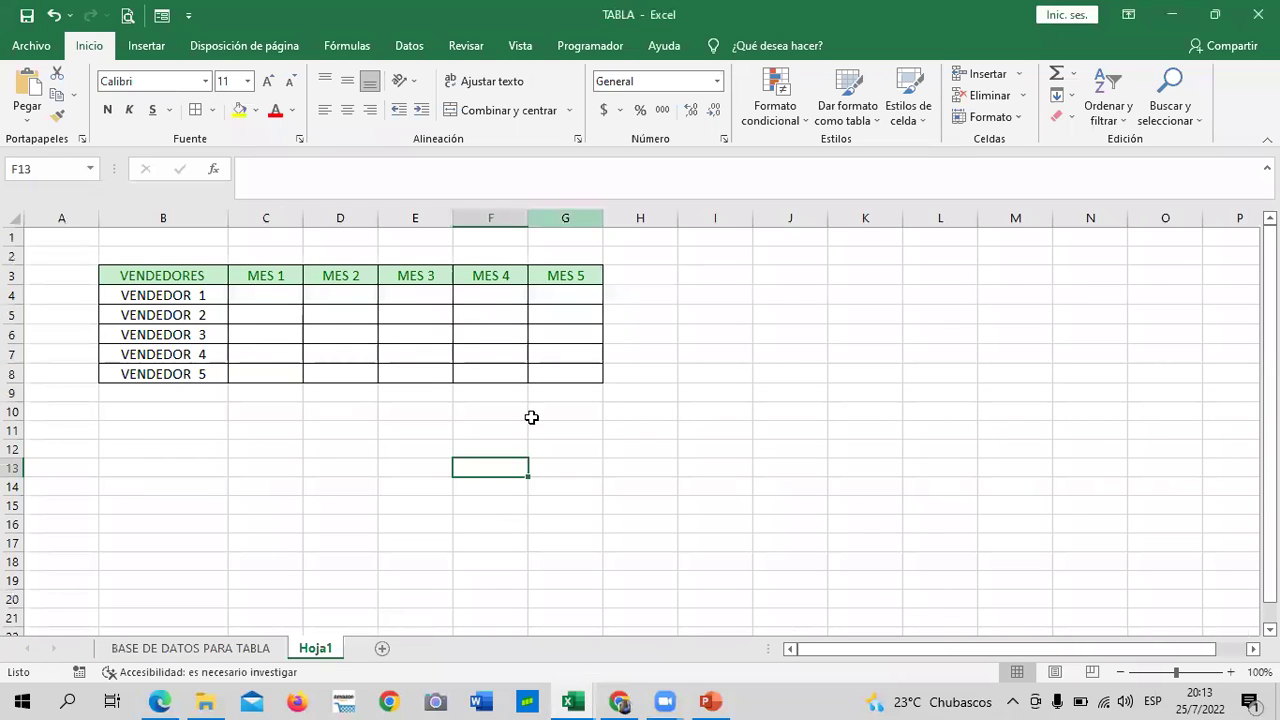
click(728, 356)
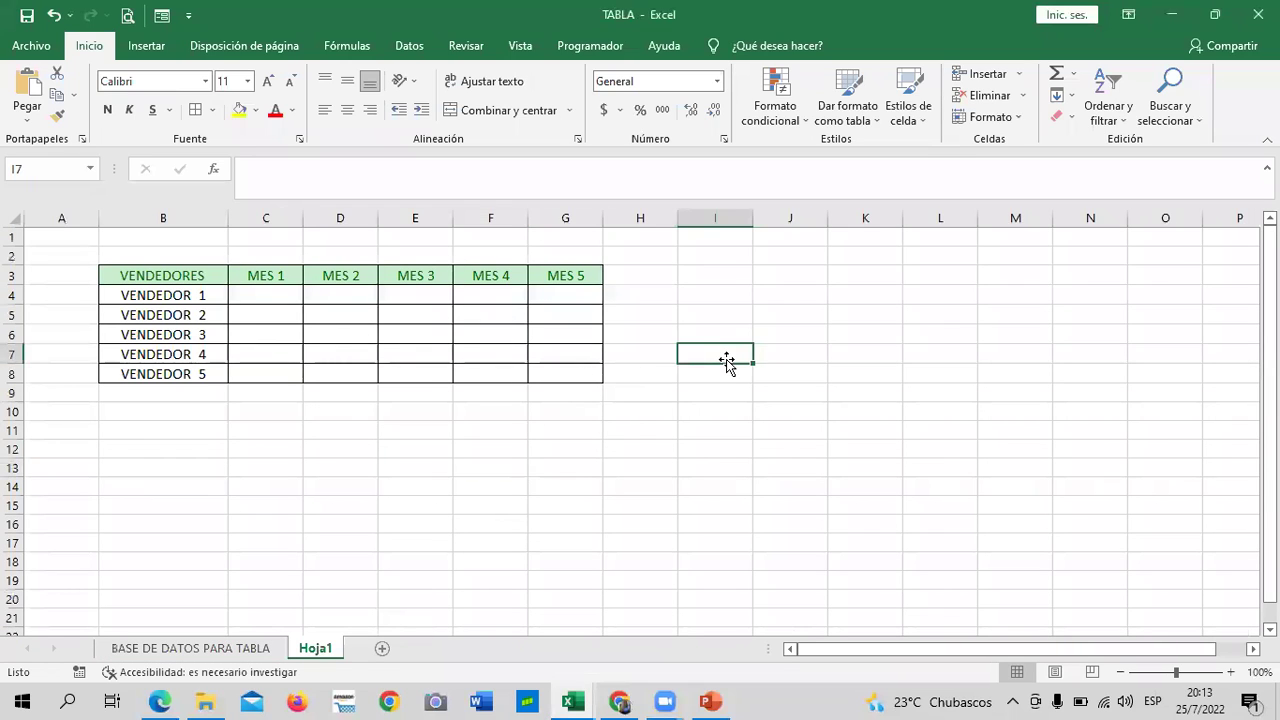
- Scroll through the BASE DE DATOS PARA TABLA sales records, then return to Hoja1
click(183, 650)
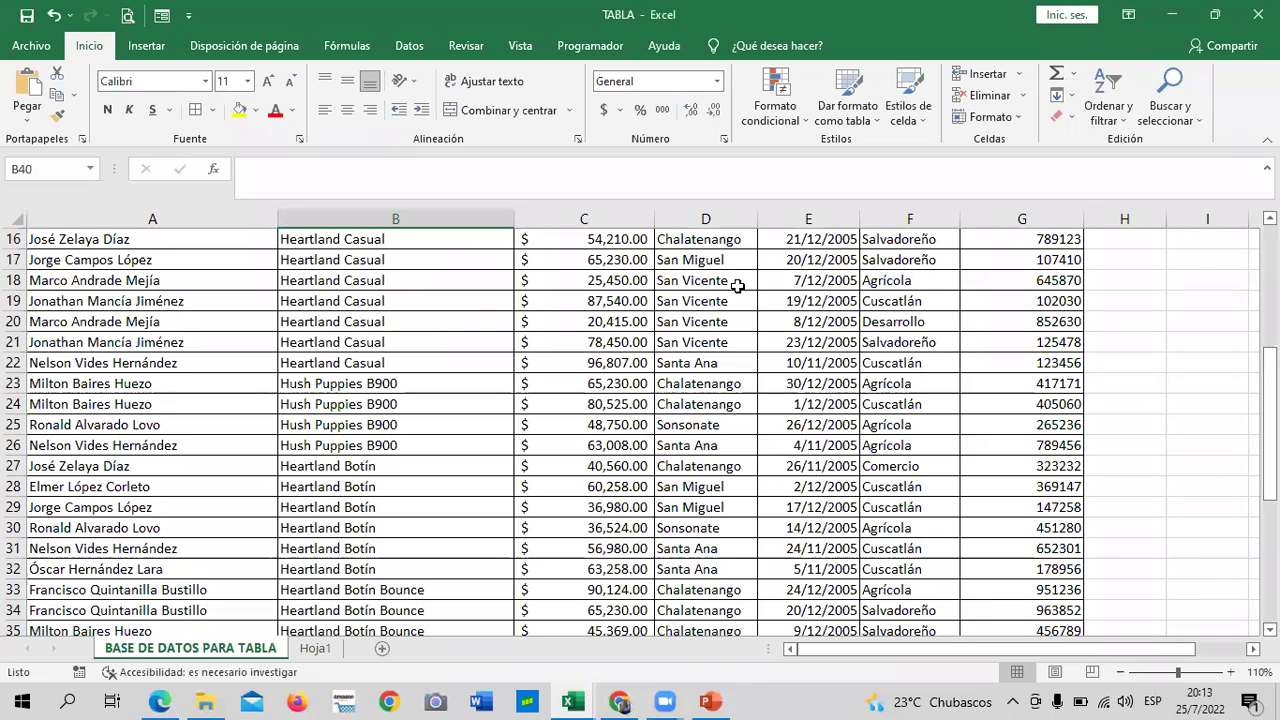
scroll(651, 374, up, 3)
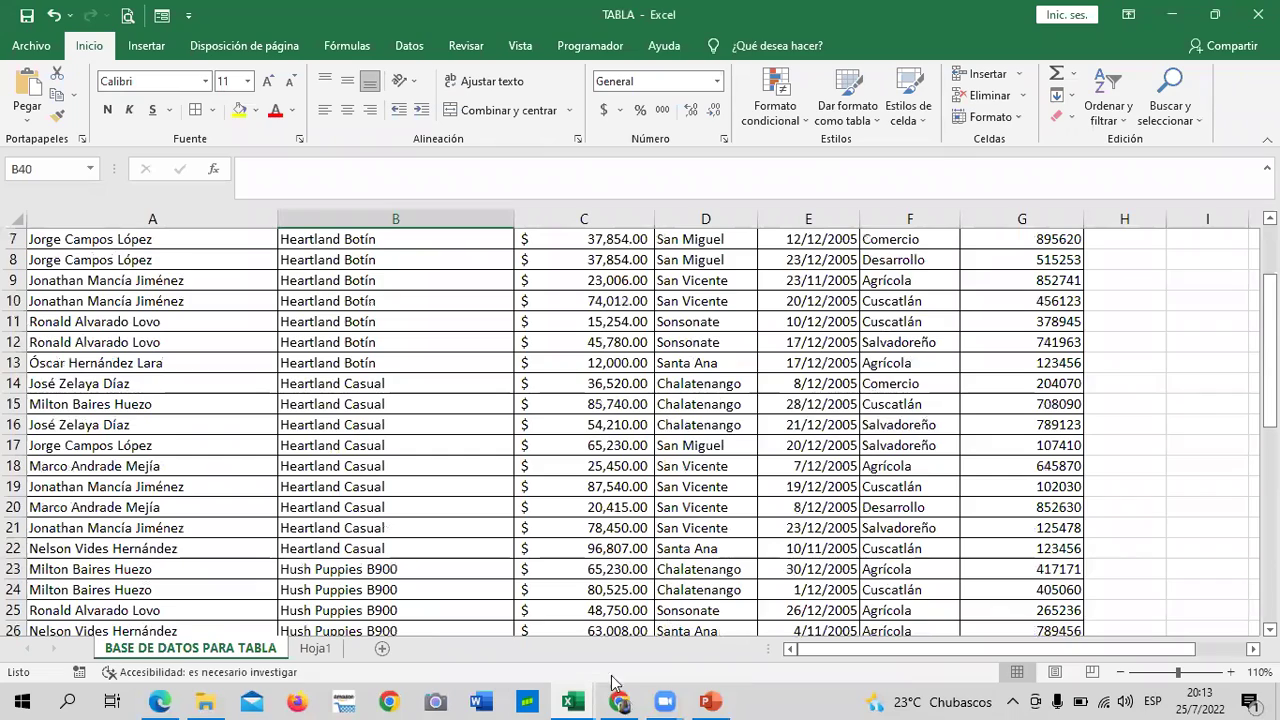
scroll(709, 458, up, 2)
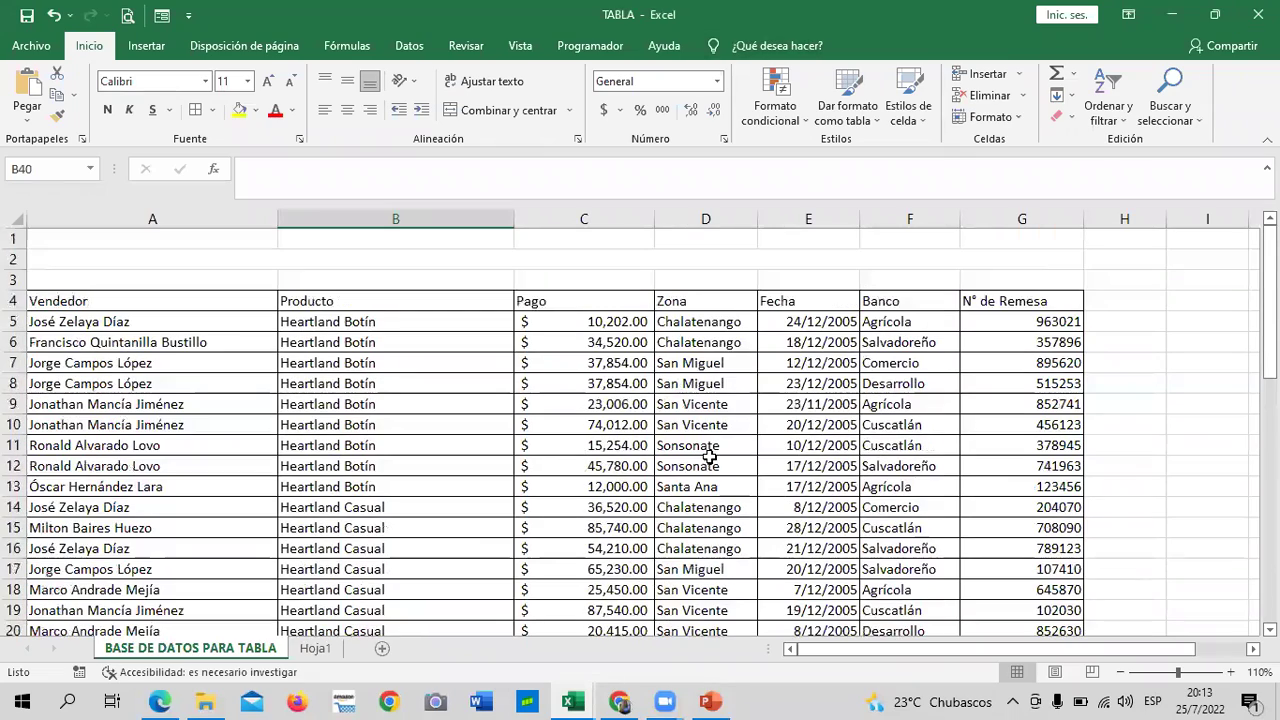
scroll(709, 456, down, 3)
scroll(714, 307, down, 3)
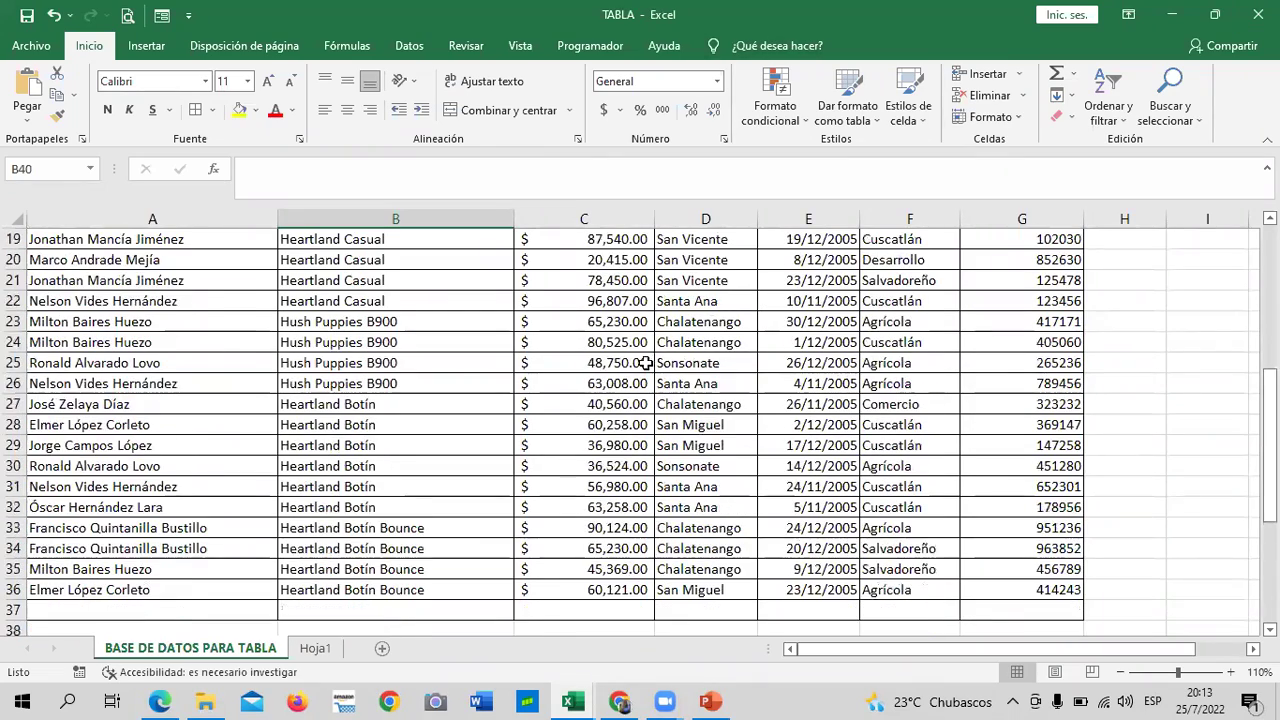
scroll(646, 364, down, 3)
scroll(486, 378, up, 4)
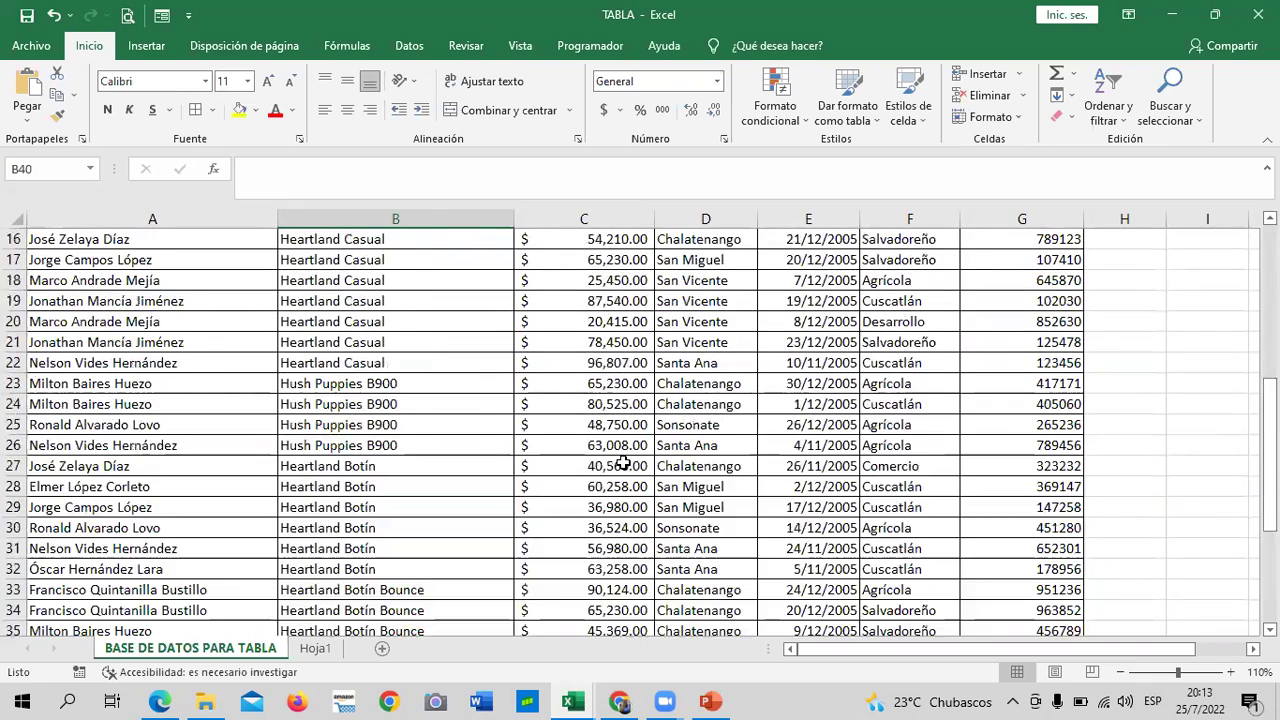
scroll(490, 420, up, 4)
scroll(600, 450, up, 1)
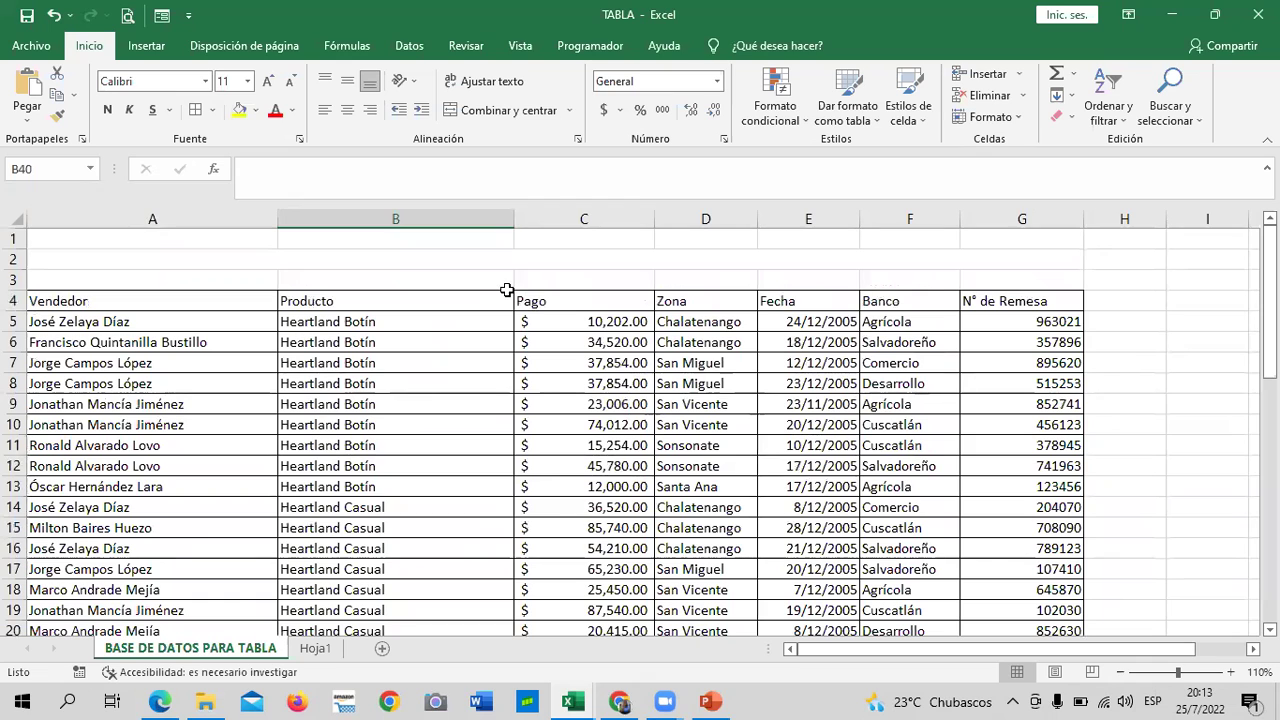
scroll(406, 444, down, 2)
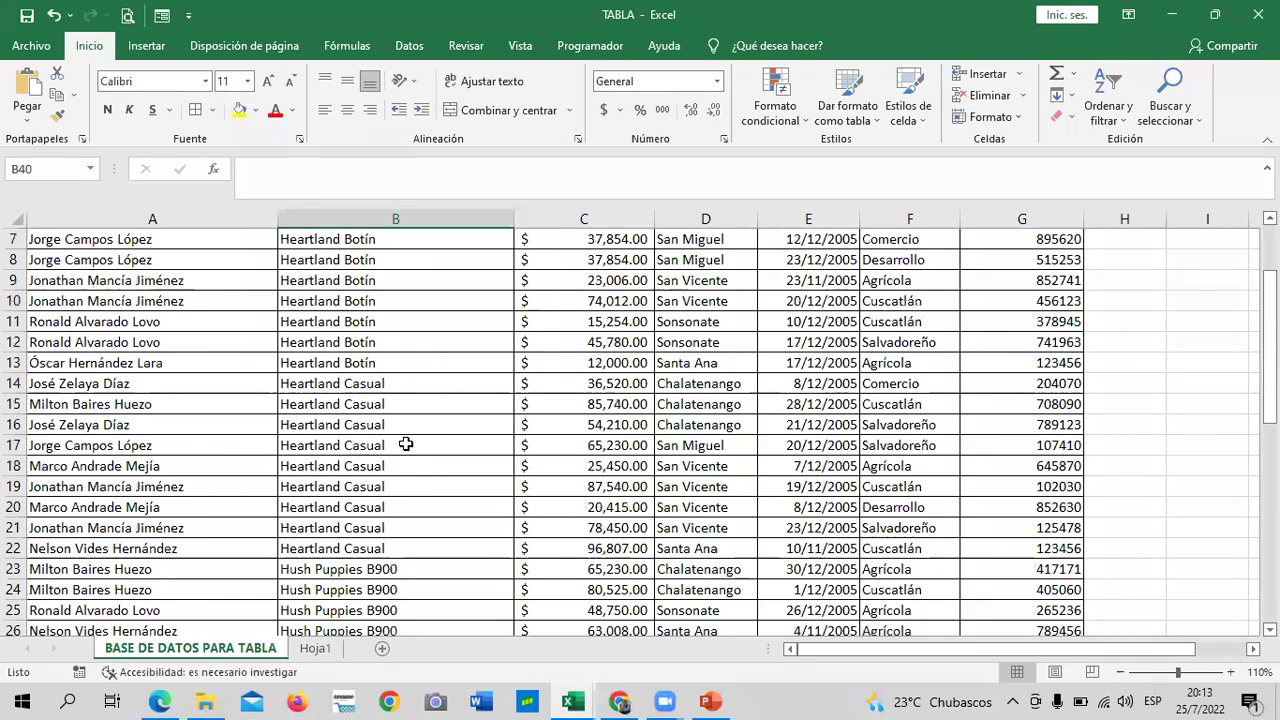
click(315, 649)
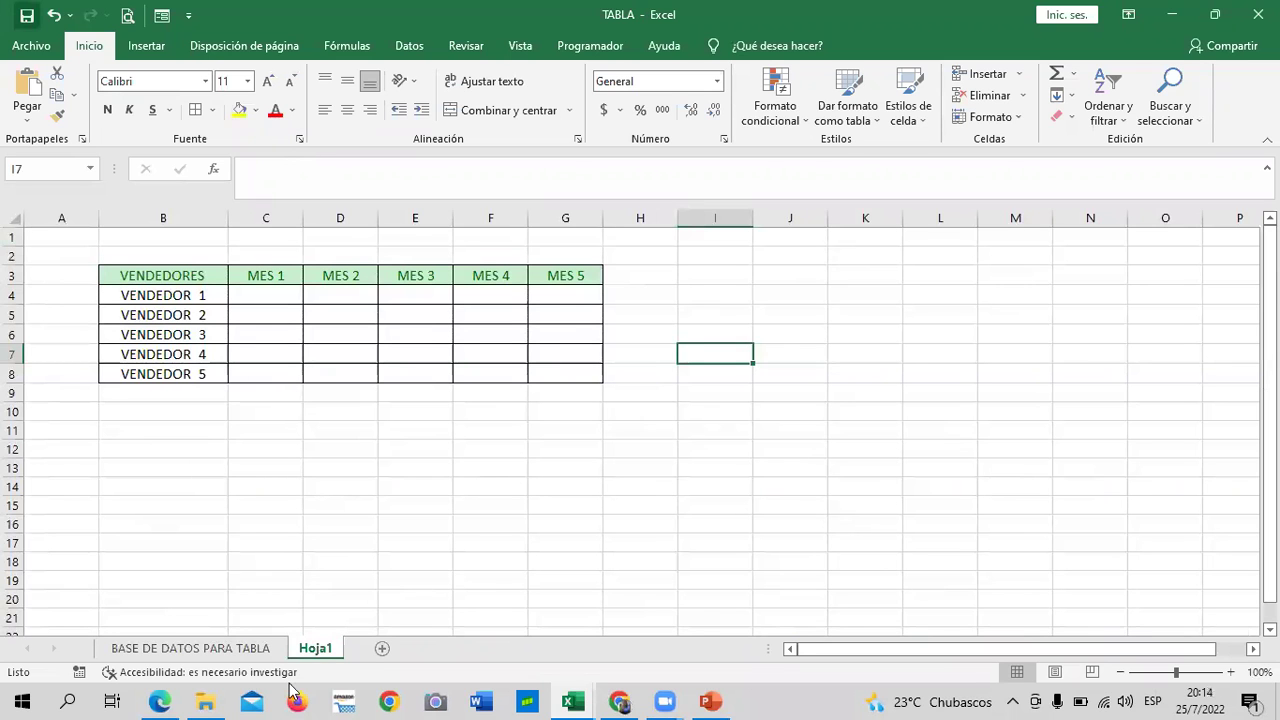
- On the sales records sheet, undo the accidental change to Pago cells C17:C18 and show Insertar
click(225, 648)
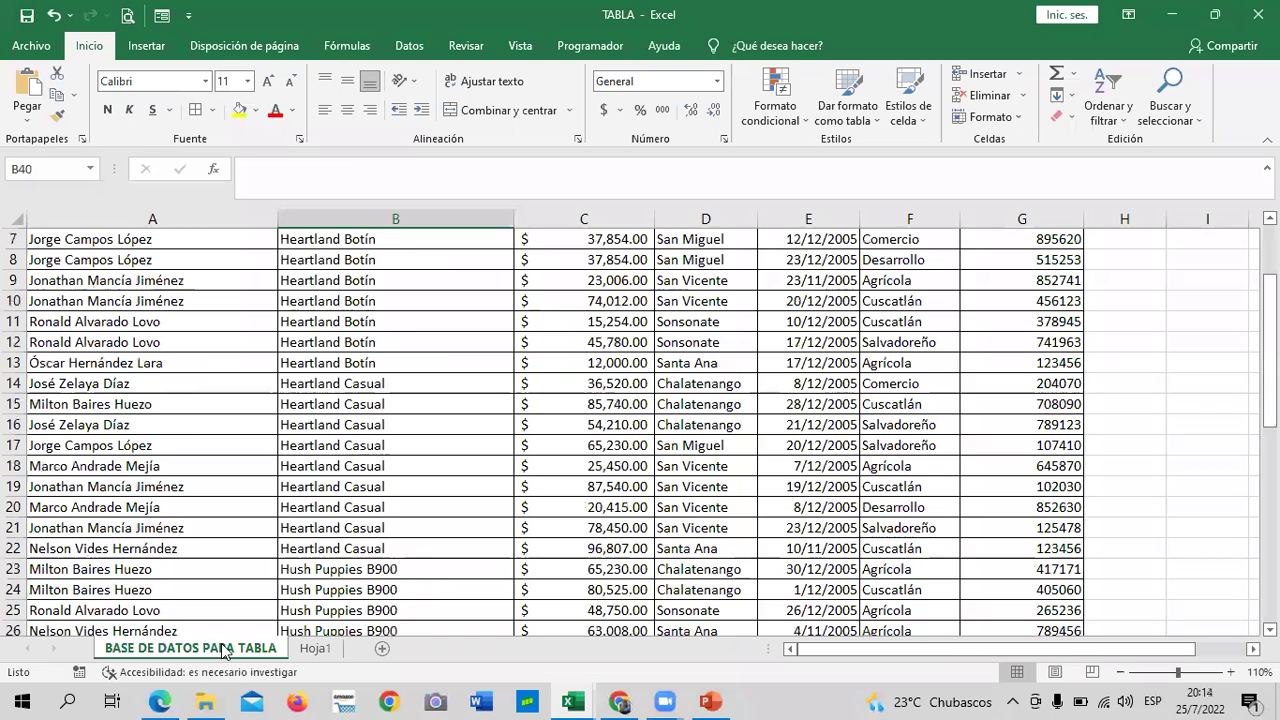
drag(585, 466, 585, 445)
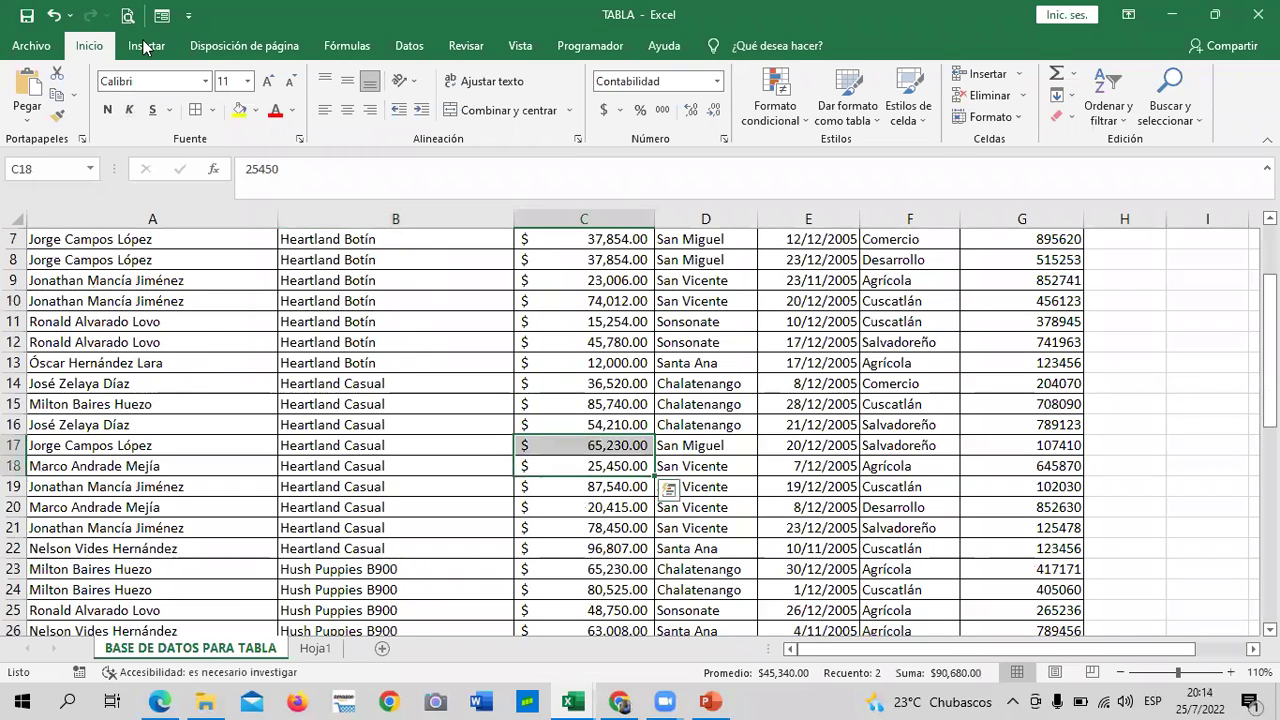
key(ctrl+z)
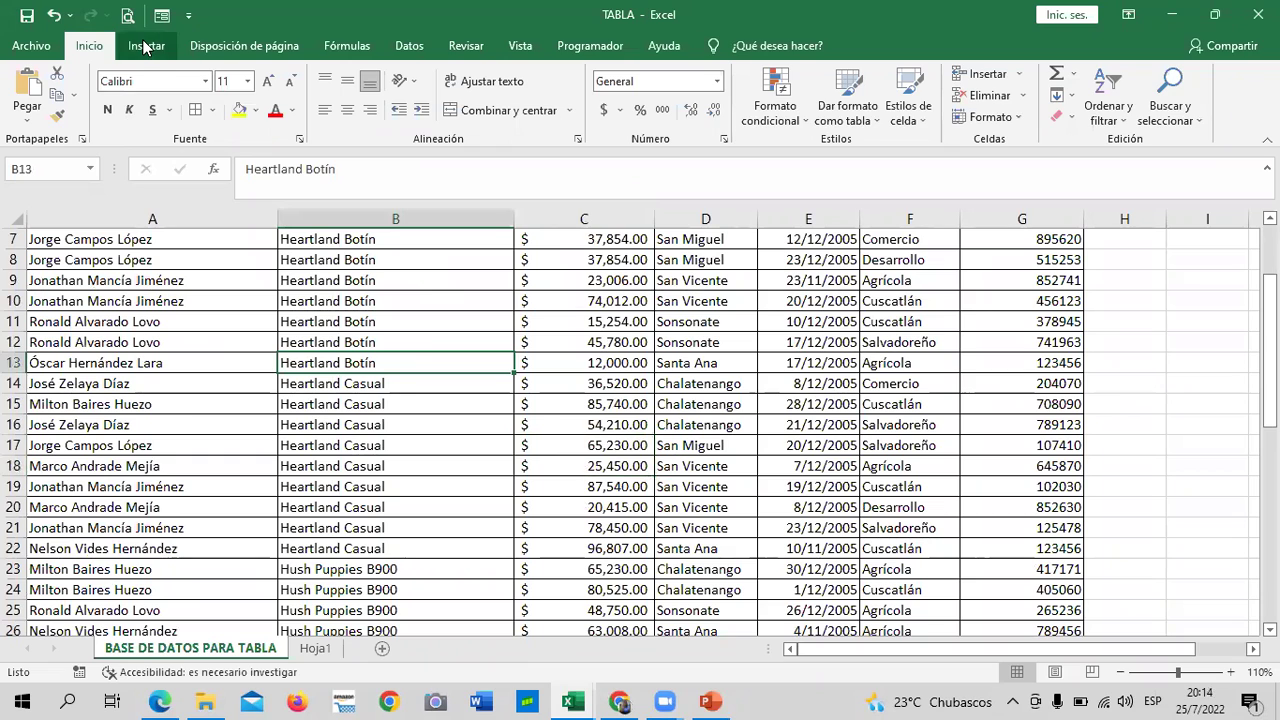
click(145, 47)
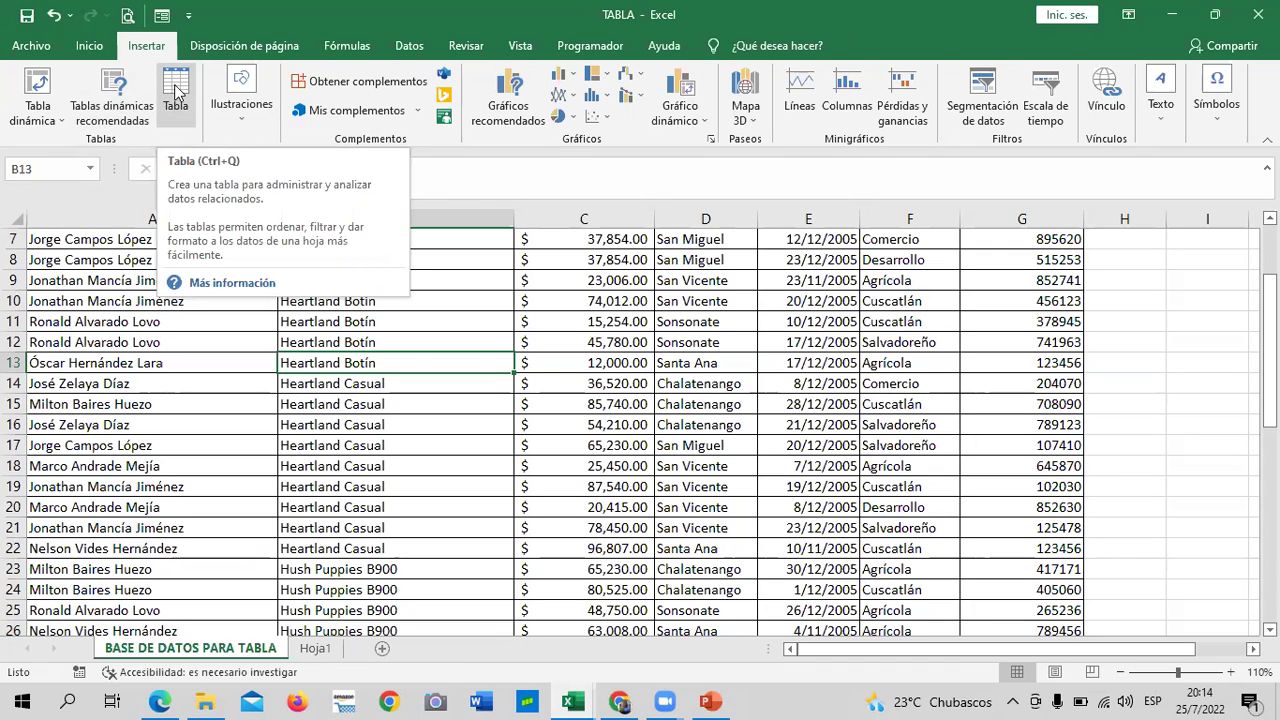
click(535, 383)
scroll(1220, 400, up, 1)
scroll(1220, 400, up, 1)
mouse_move(1270, 300)
mouse_down()
mouse_move(1270, 320)
mouse_move(1270, 300)
mouse_up()
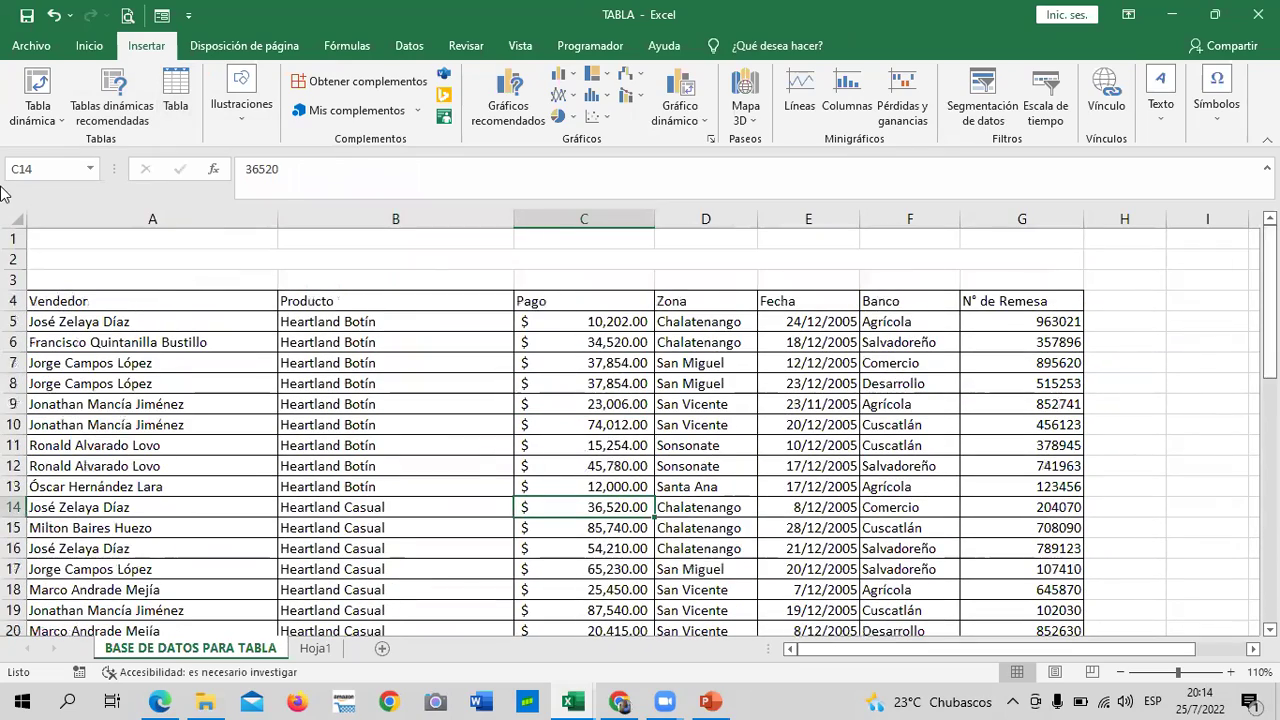
click(404, 417)
click(383, 363)
click(768, 420)
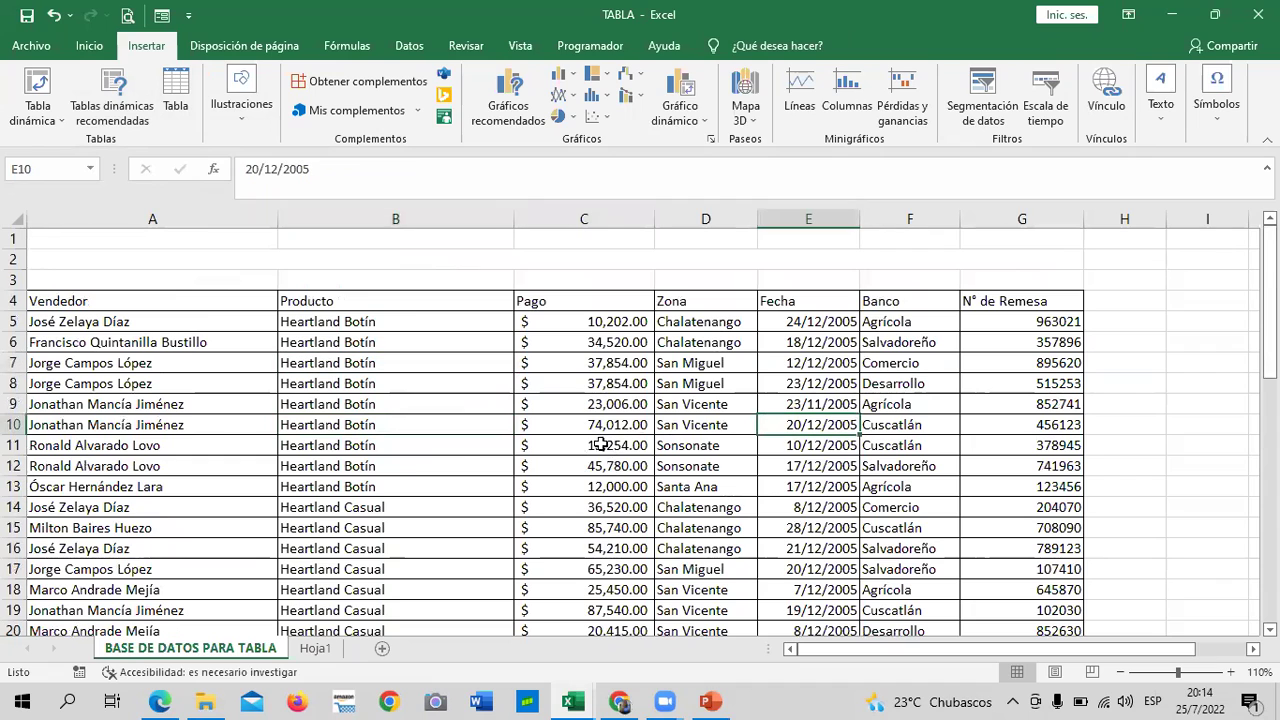
click(460, 451)
- Convert range $A$4:$G$36 into a table with 'La tabla tiene encabezados' kept checked
click(592, 443)
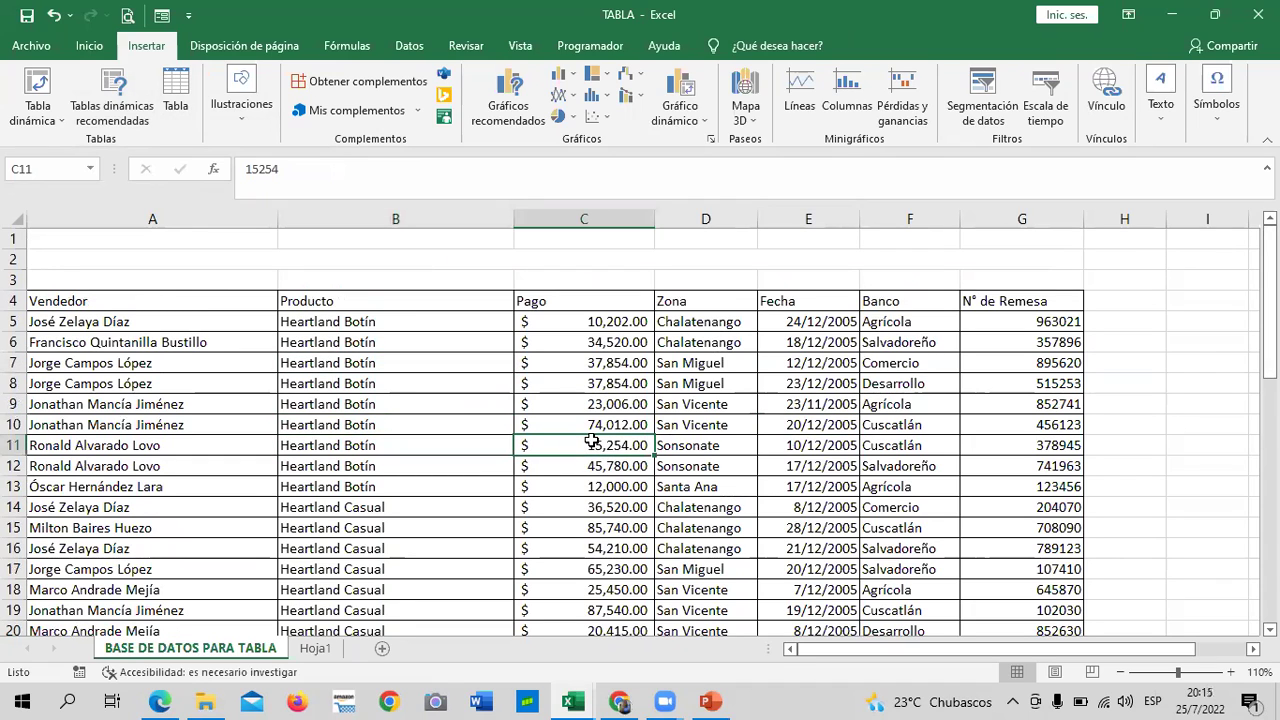
click(176, 90)
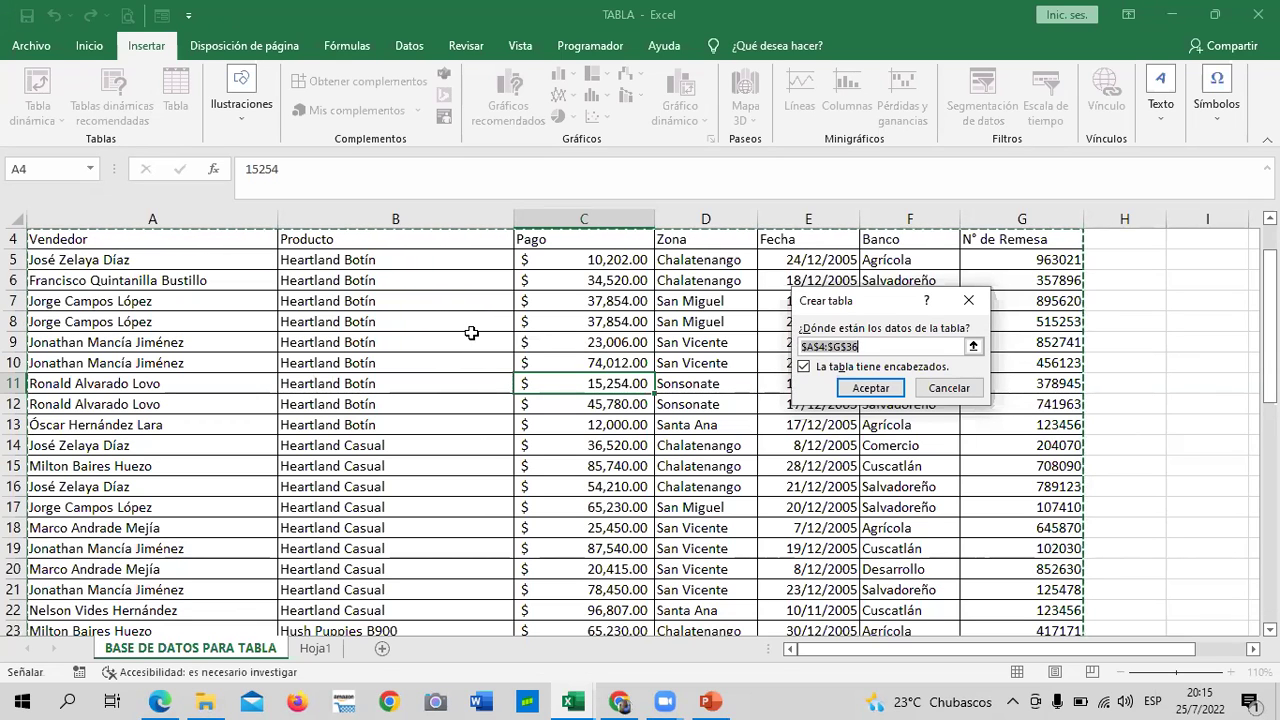
scroll(471, 333, down, 1)
scroll(468, 335, down, 7)
scroll(466, 336, down, 1)
scroll(464, 337, down, 2)
scroll(464, 337, up, 2)
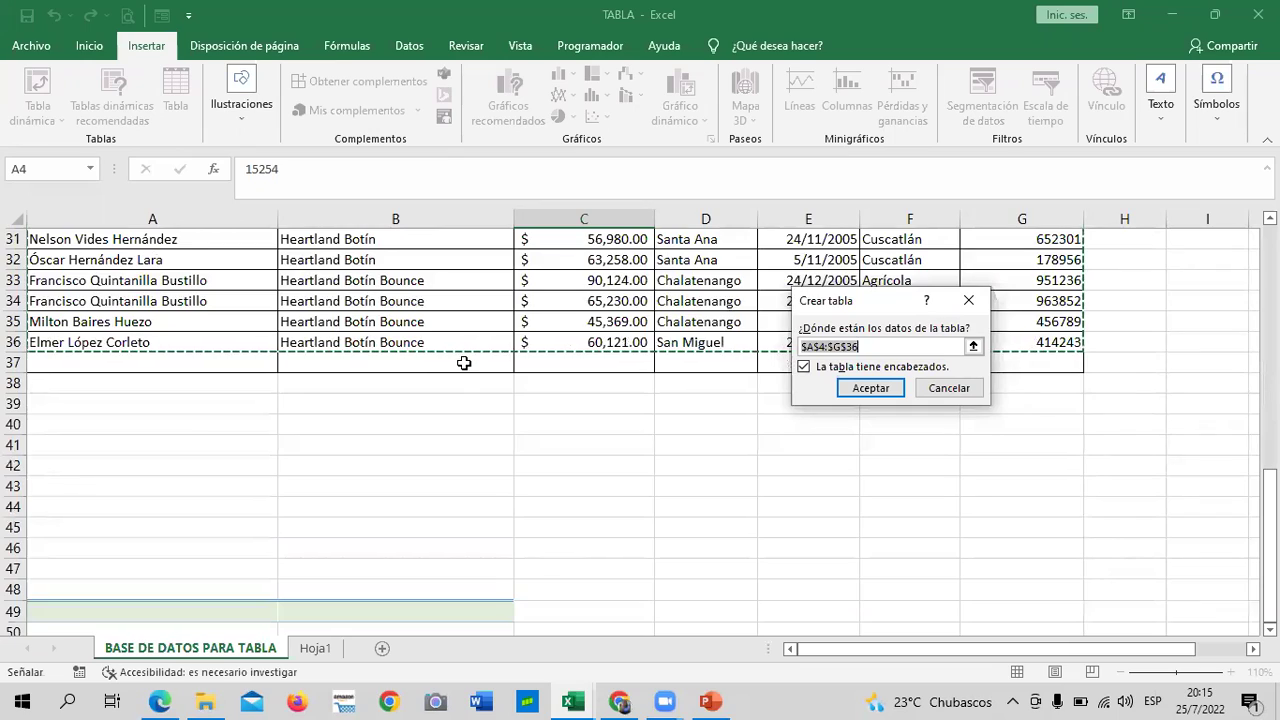
scroll(455, 372, up, 3)
scroll(440, 385, up, 6)
scroll(437, 385, up, 1)
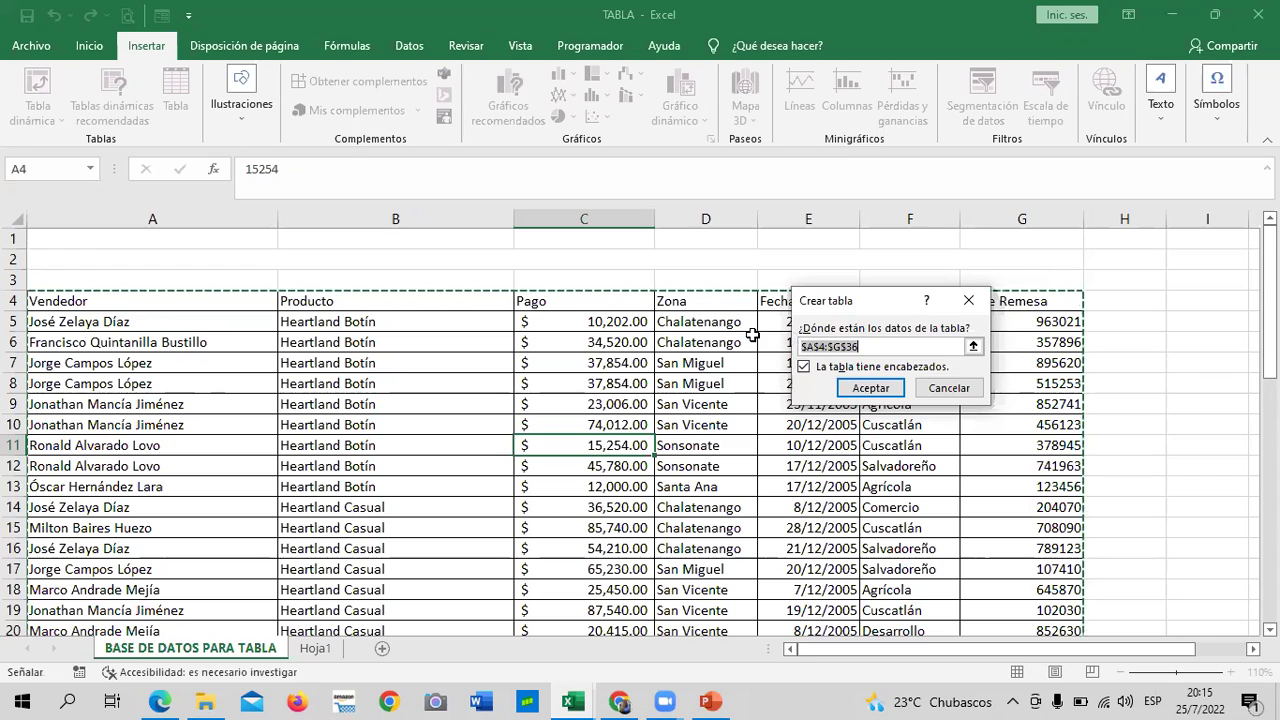
click(803, 367)
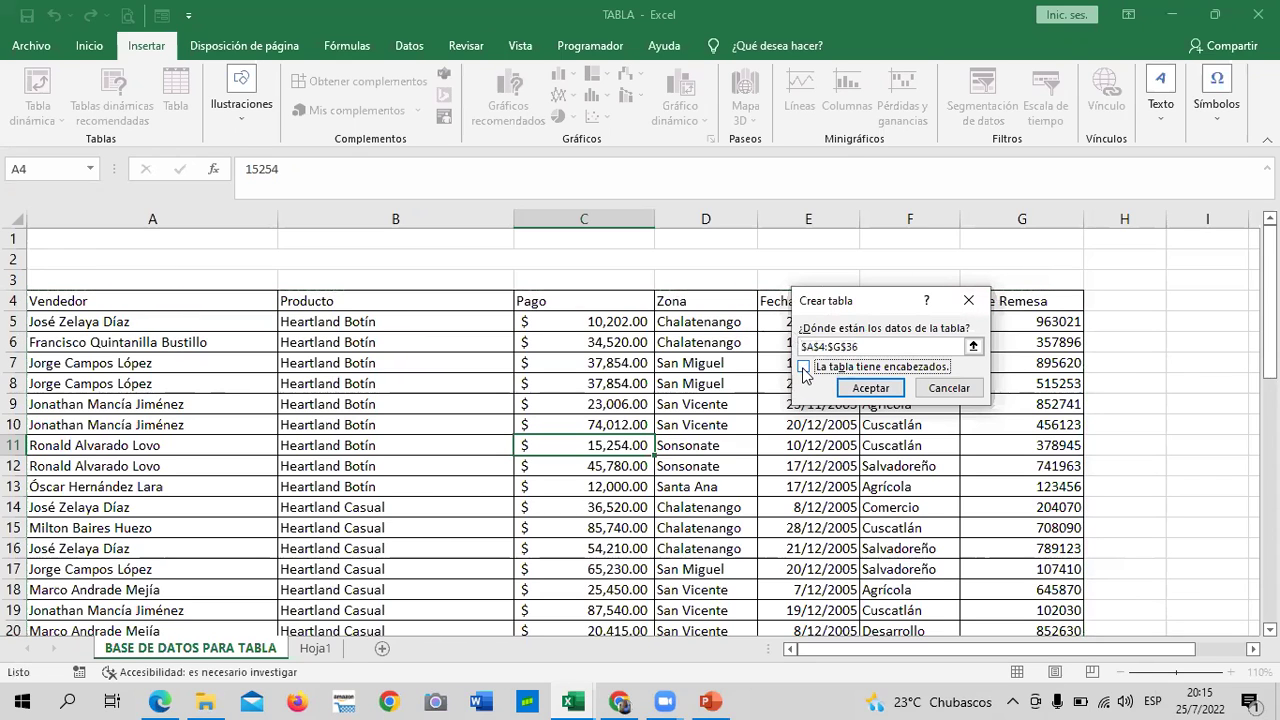
click(803, 367)
click(884, 346)
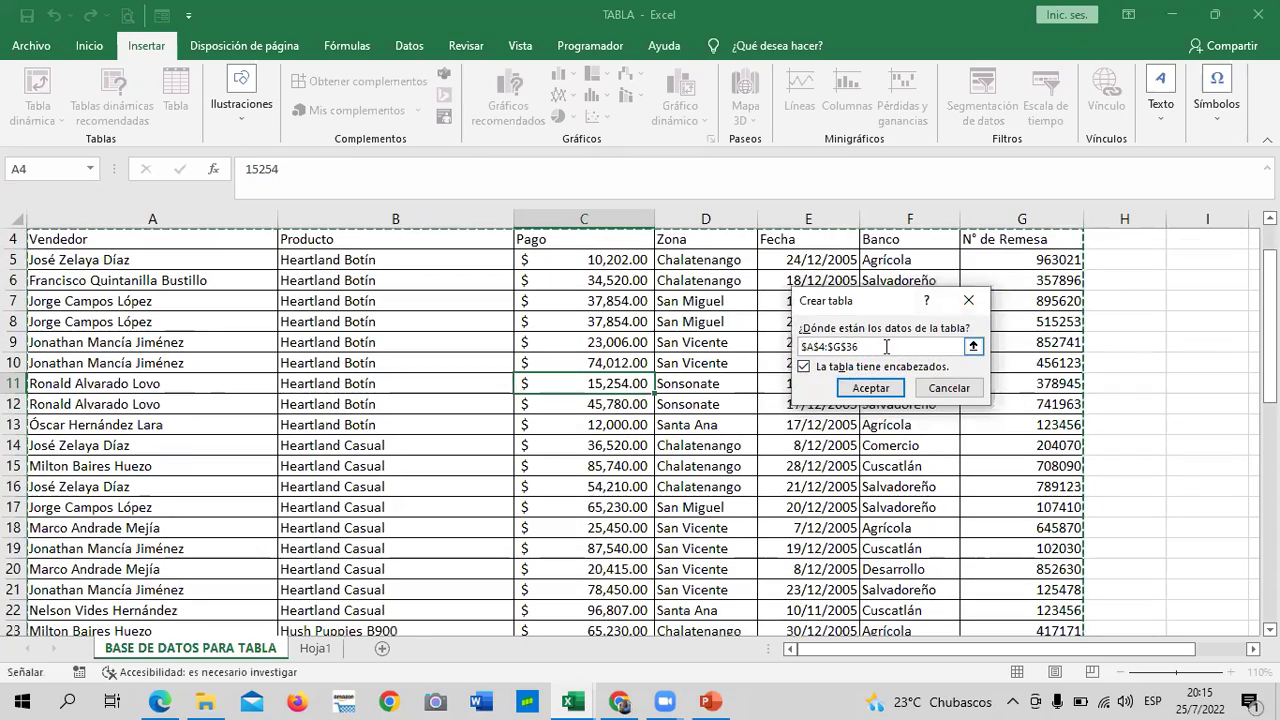
scroll(660, 400, up, 1)
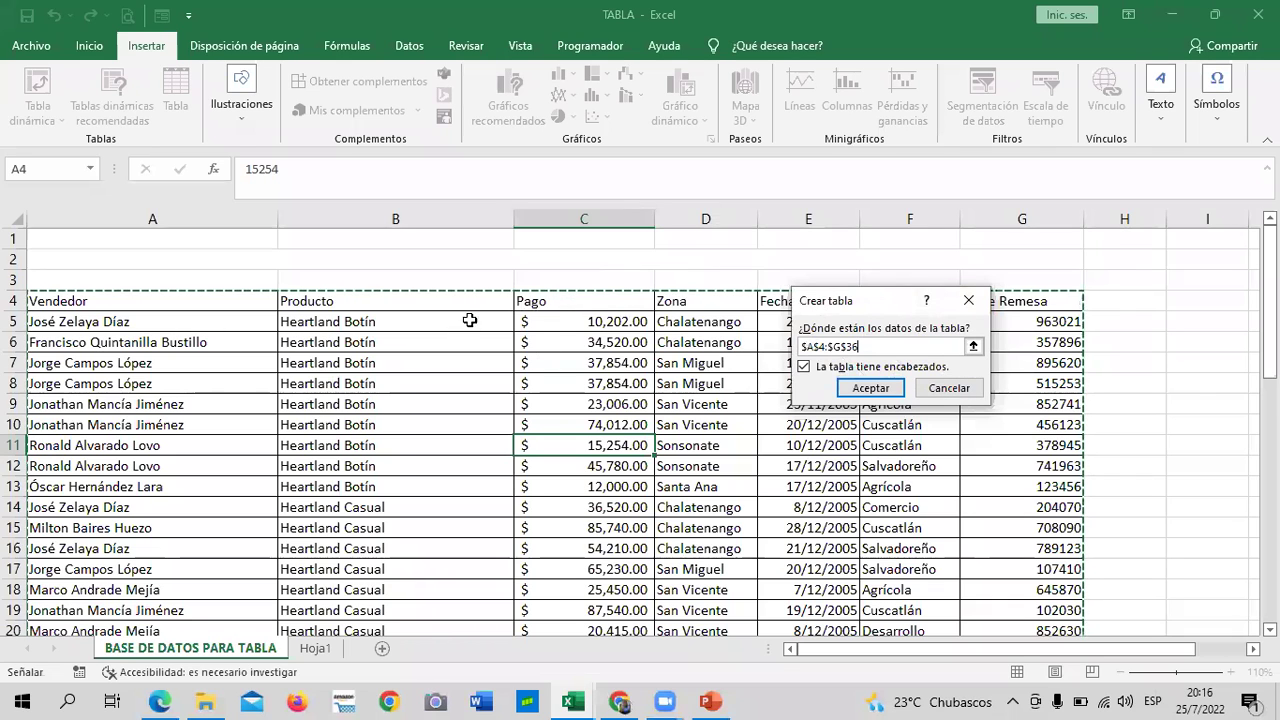
click(866, 390)
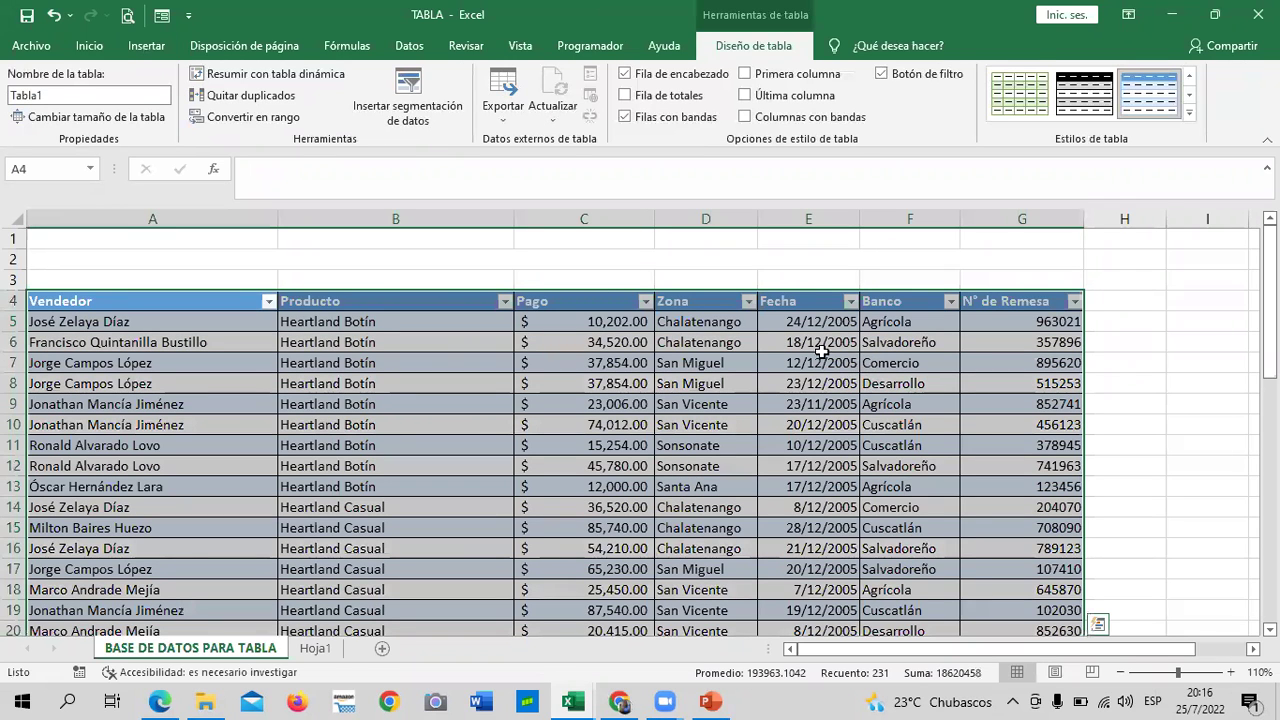
click(392, 340)
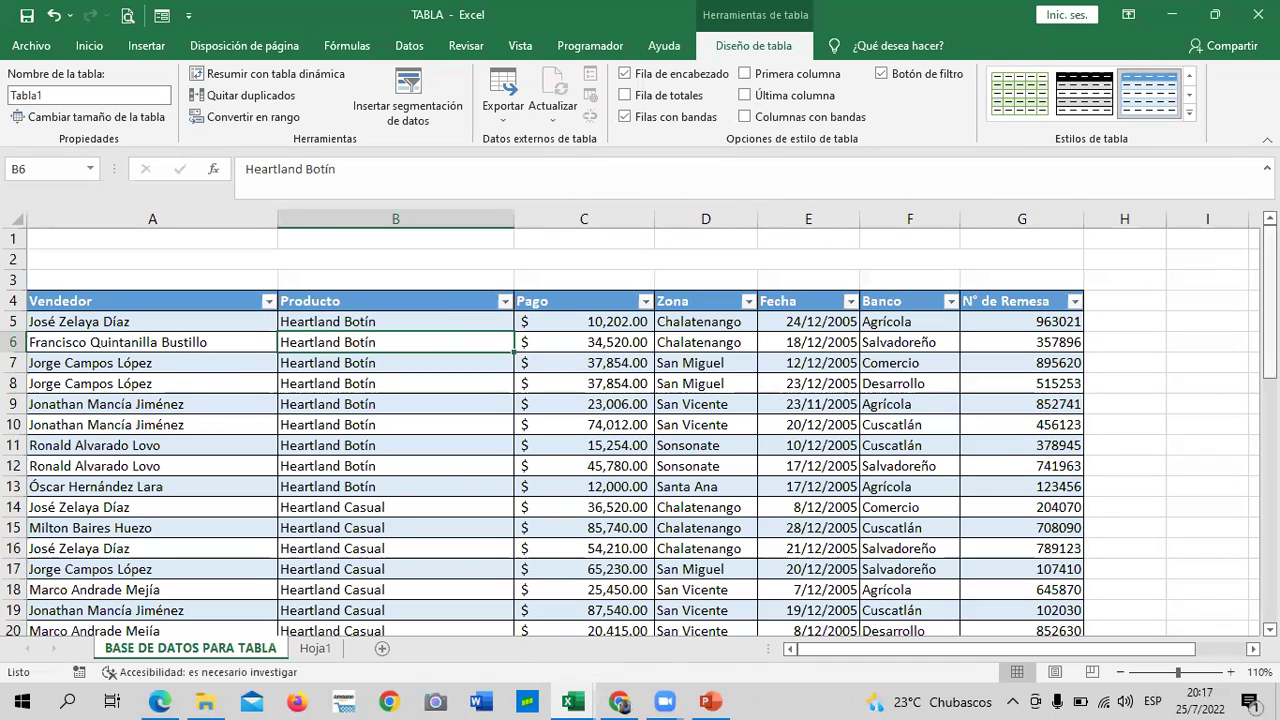
click(1183, 376)
click(1168, 322)
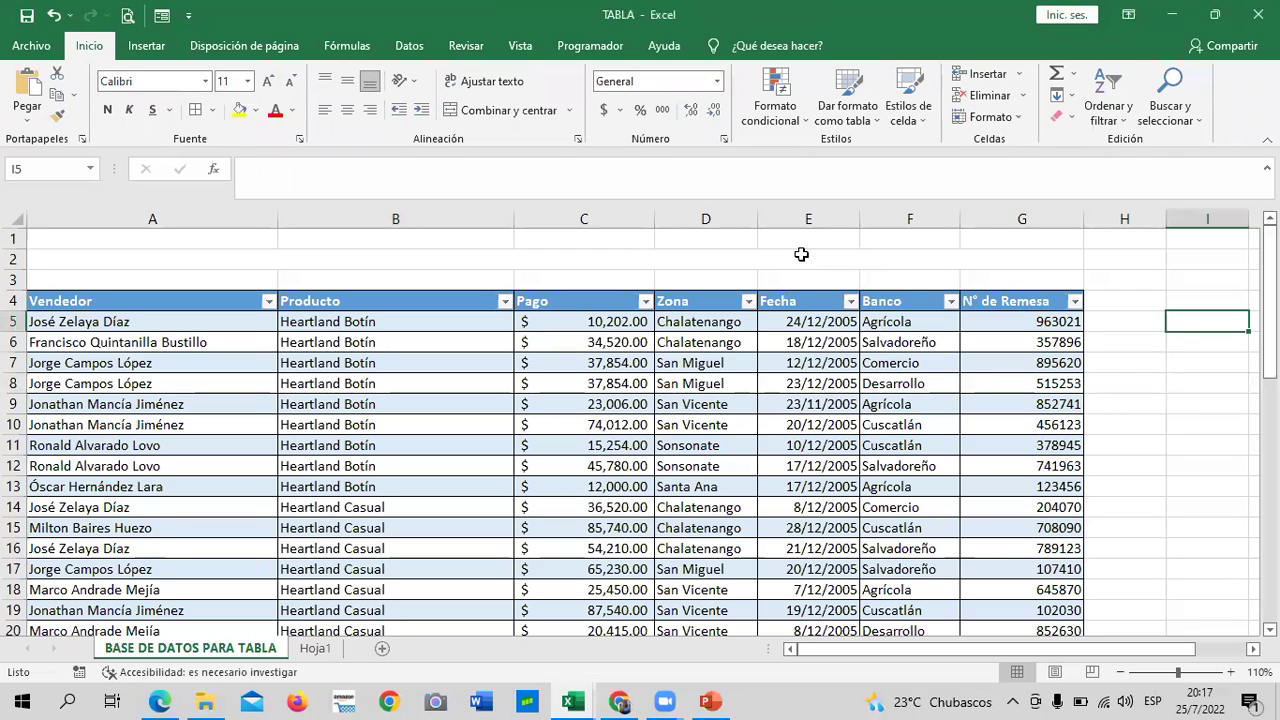
click(1160, 440)
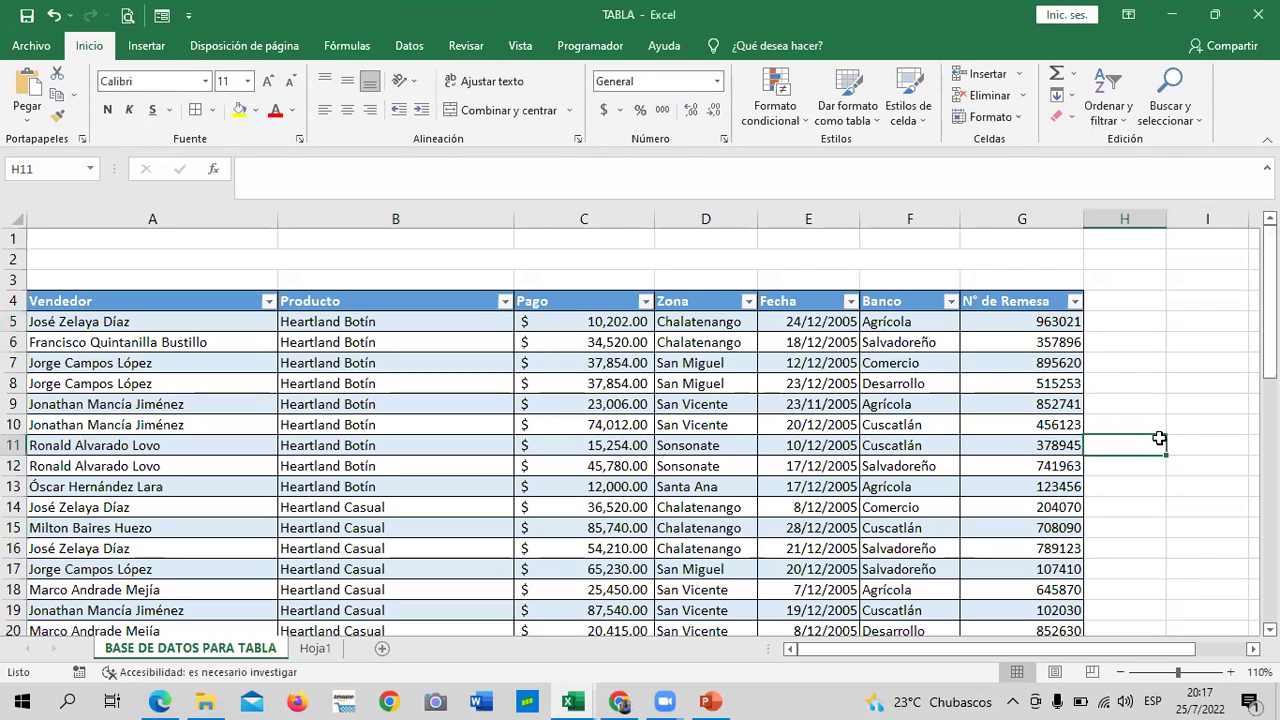
click(592, 400)
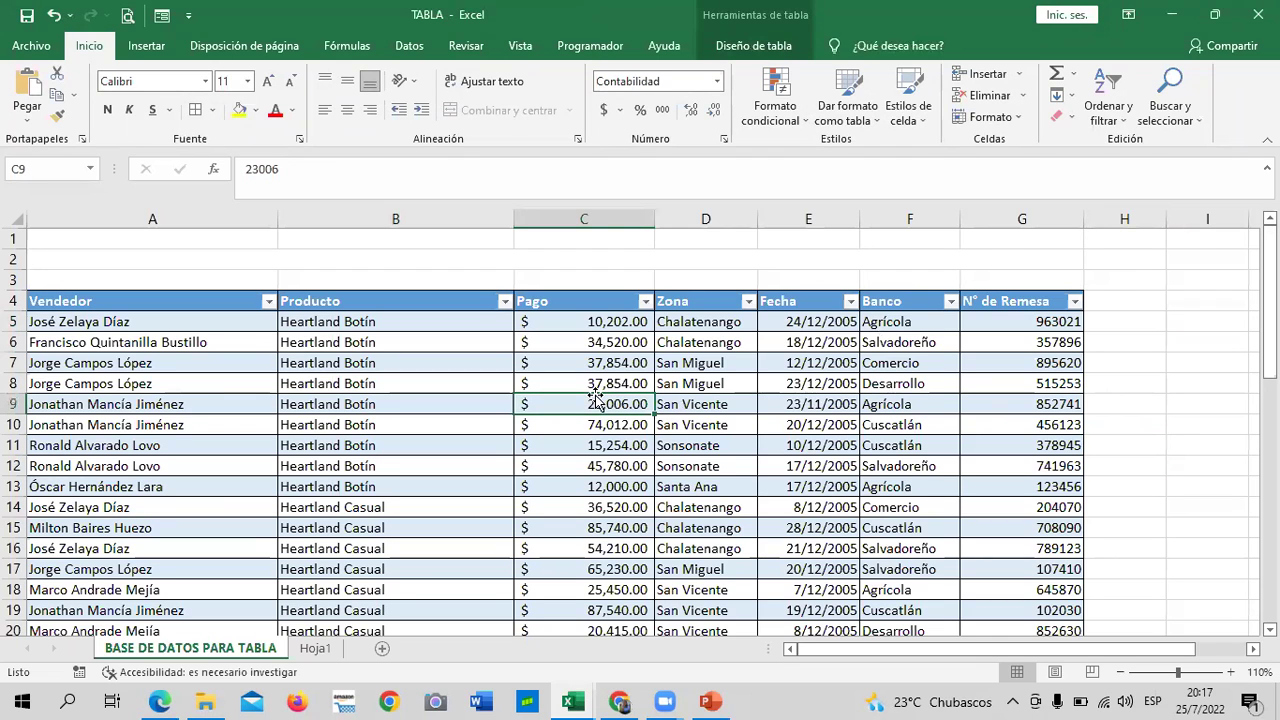
click(748, 46)
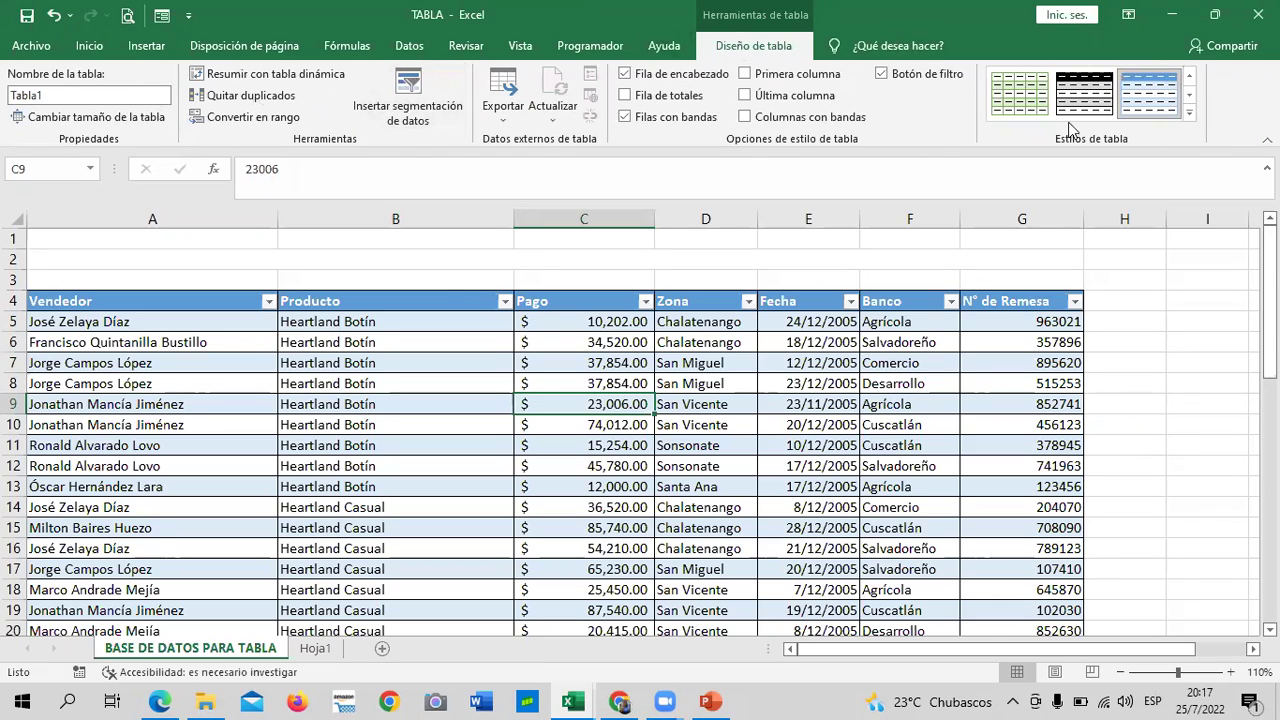
- Apply a green style from the Medio group of the Estilos de tabla gallery to Tabla1
click(1190, 116)
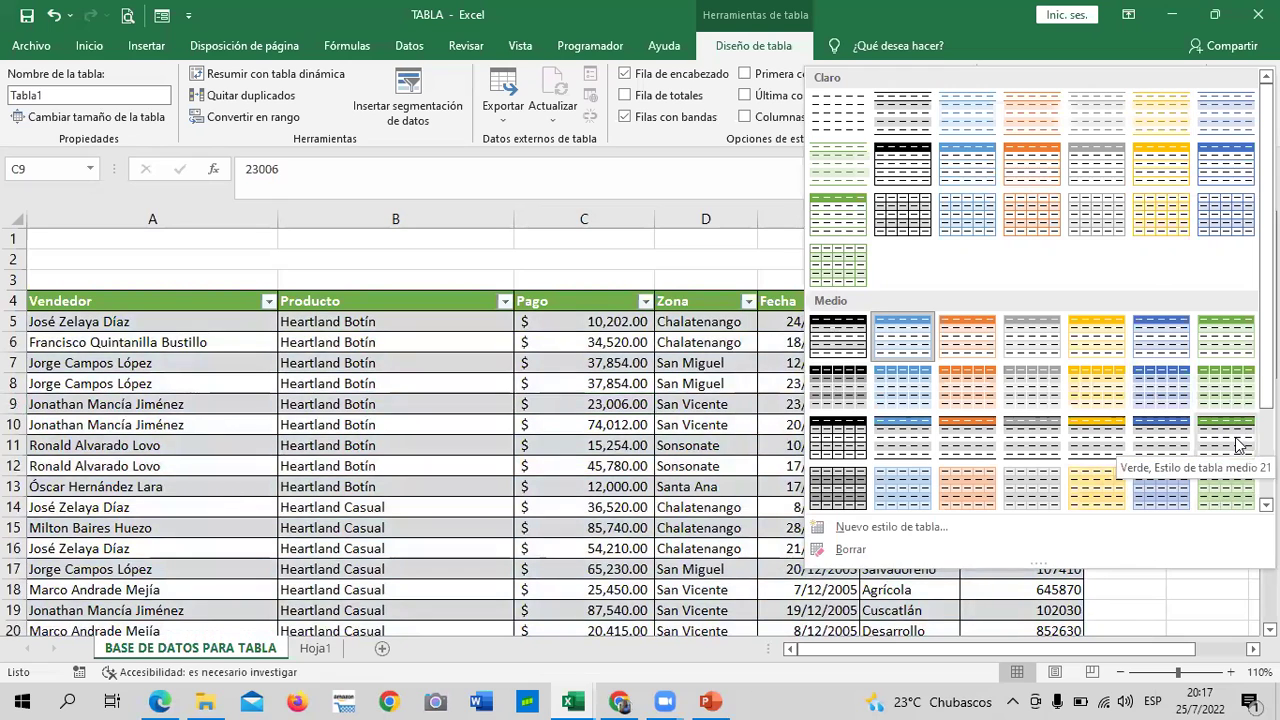
click(1233, 433)
click(1180, 338)
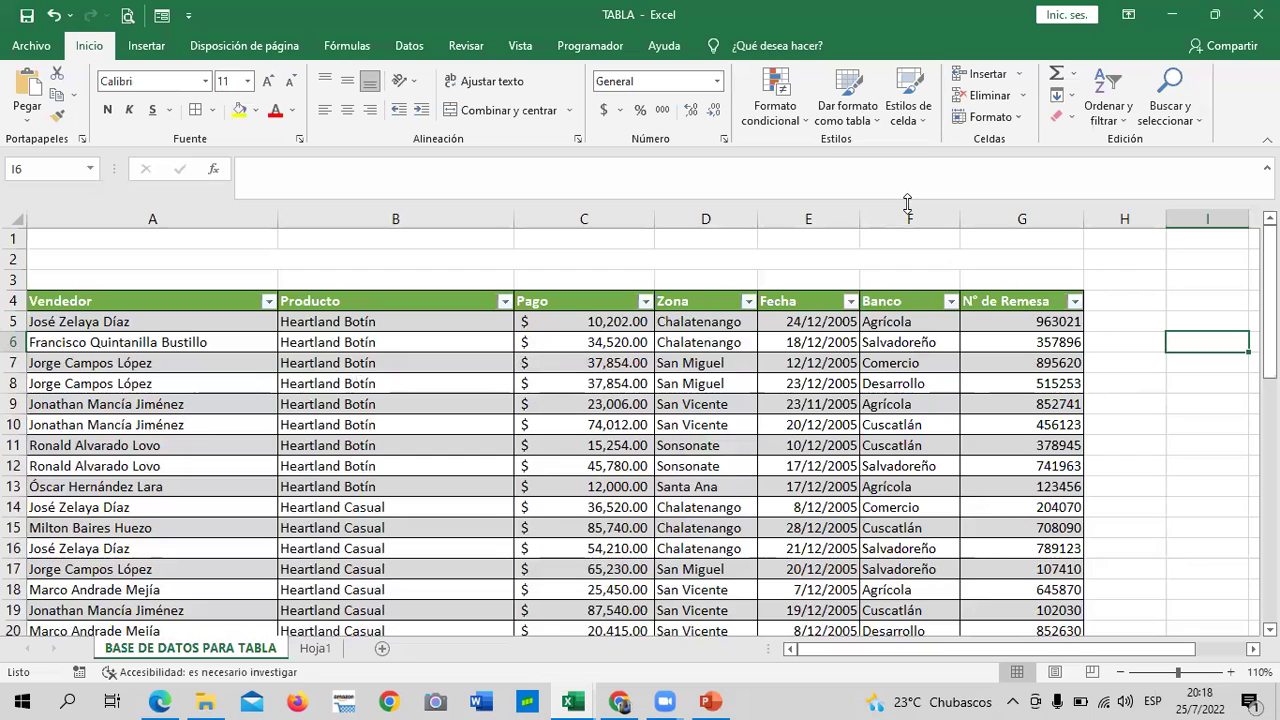
- Select cells inside Tabla1 and switch off the header row filter buttons
click(598, 300)
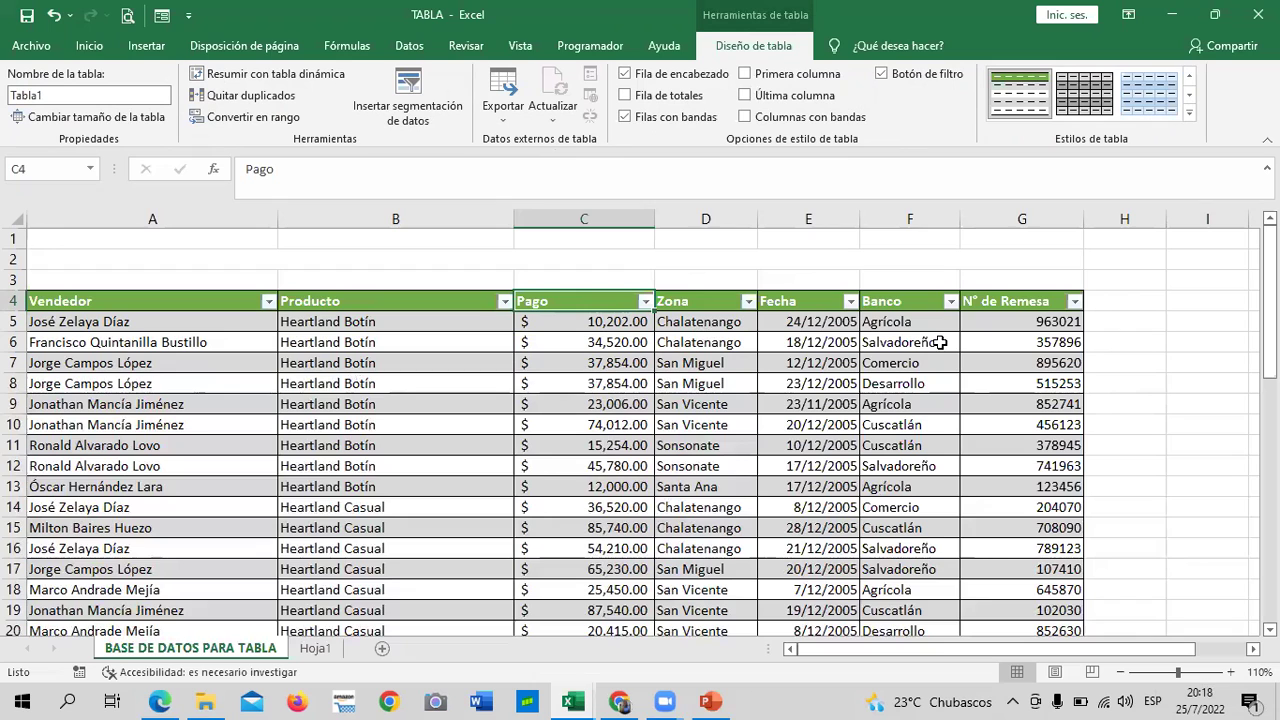
click(720, 450)
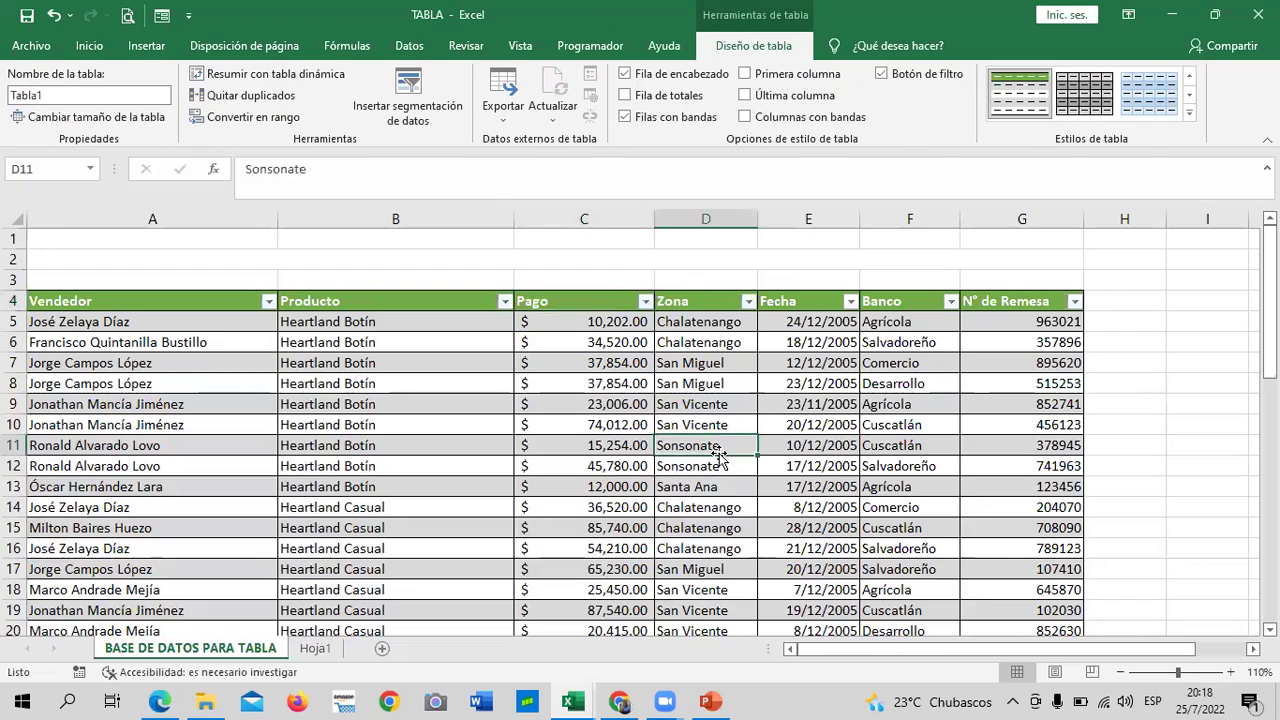
click(1170, 411)
click(820, 424)
click(592, 400)
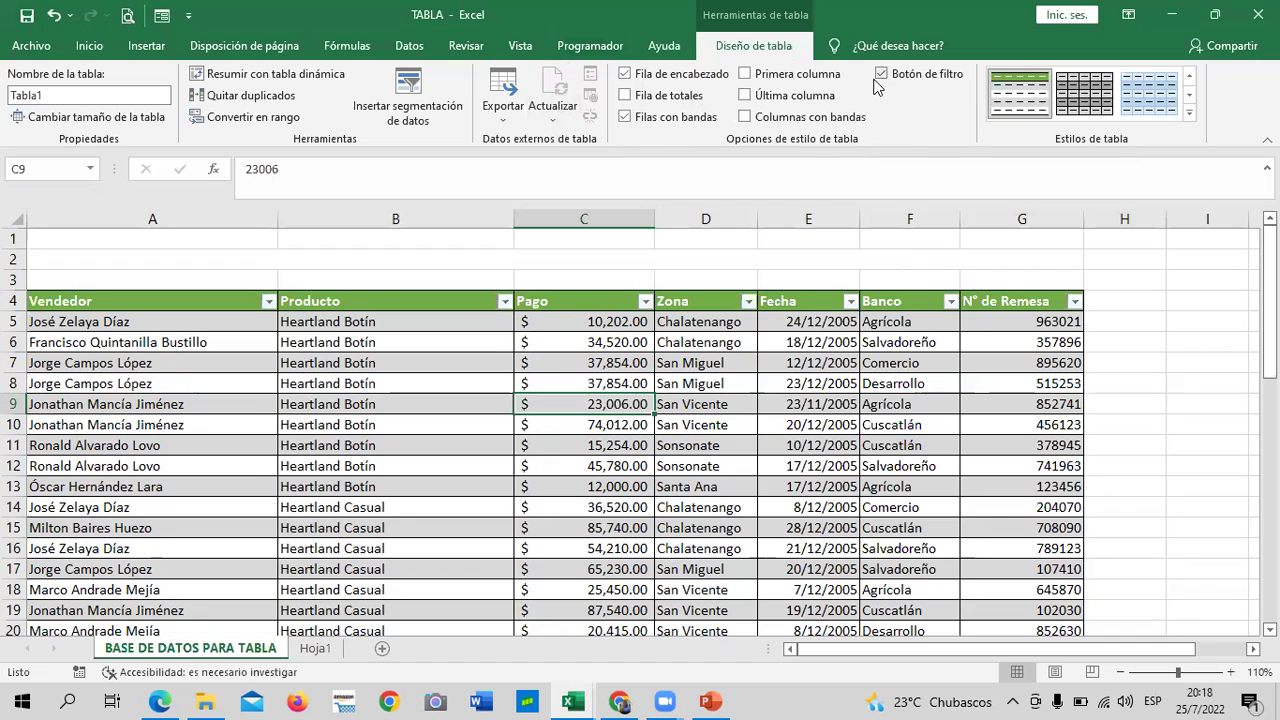
click(881, 74)
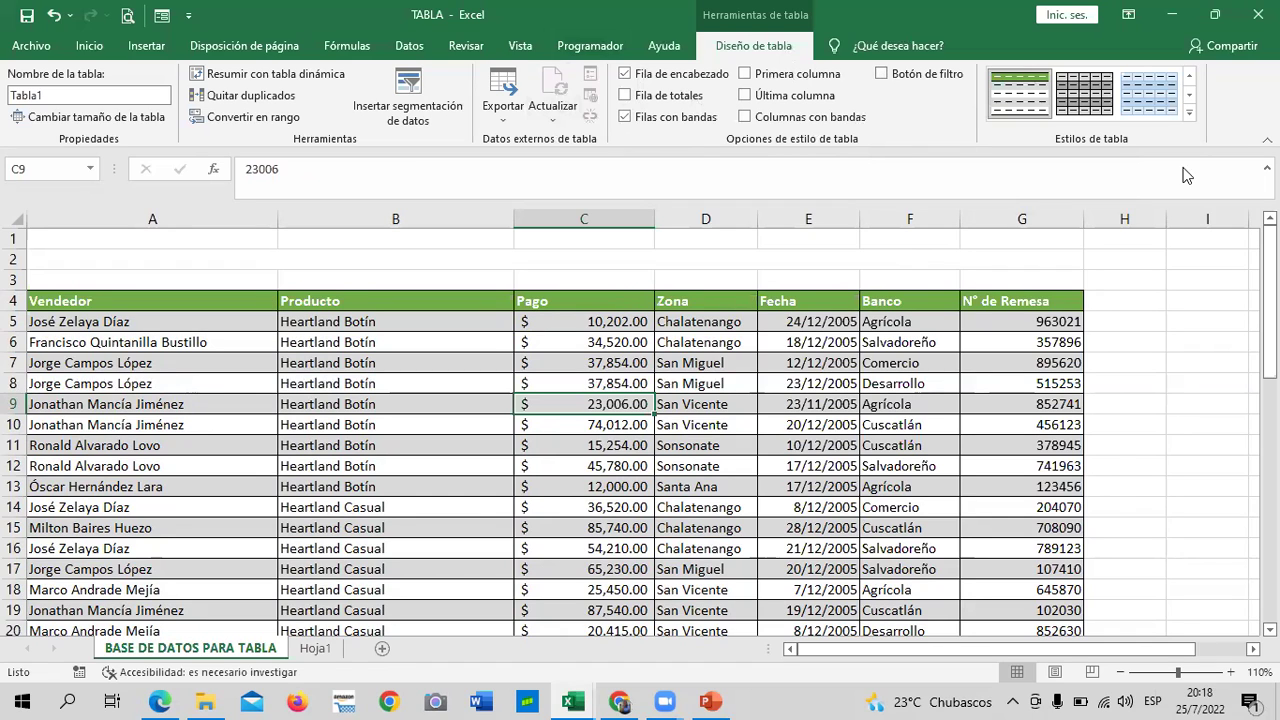
- Select the two San Vicente Zona cells and Pago cell C13 with Diseño de tabla showing
click(1120, 463)
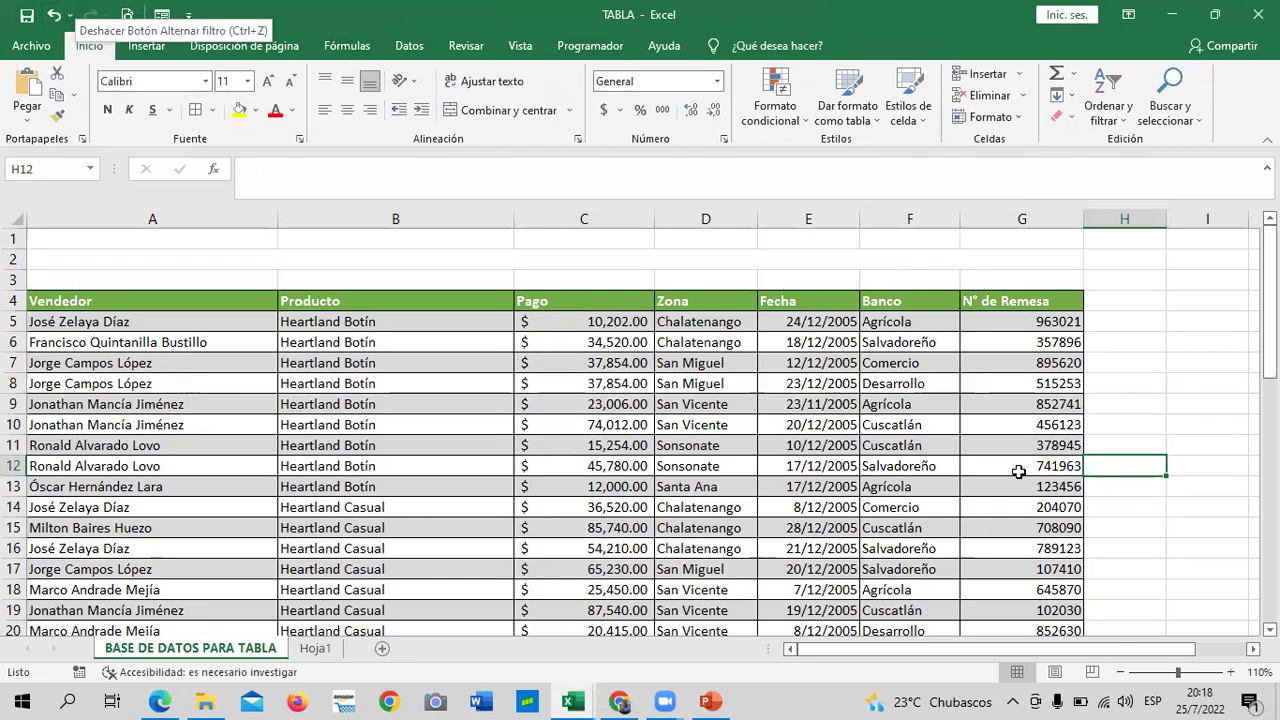
click(1178, 341)
click(566, 386)
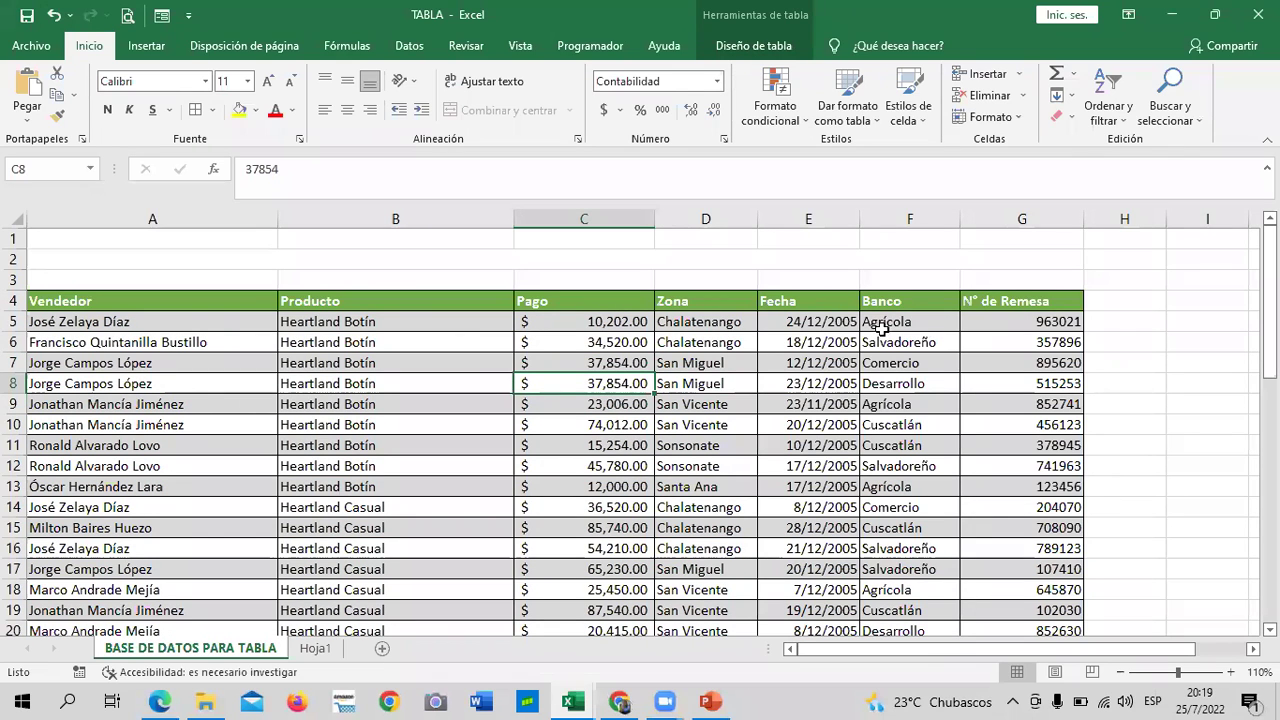
drag(752, 420, 771, 403)
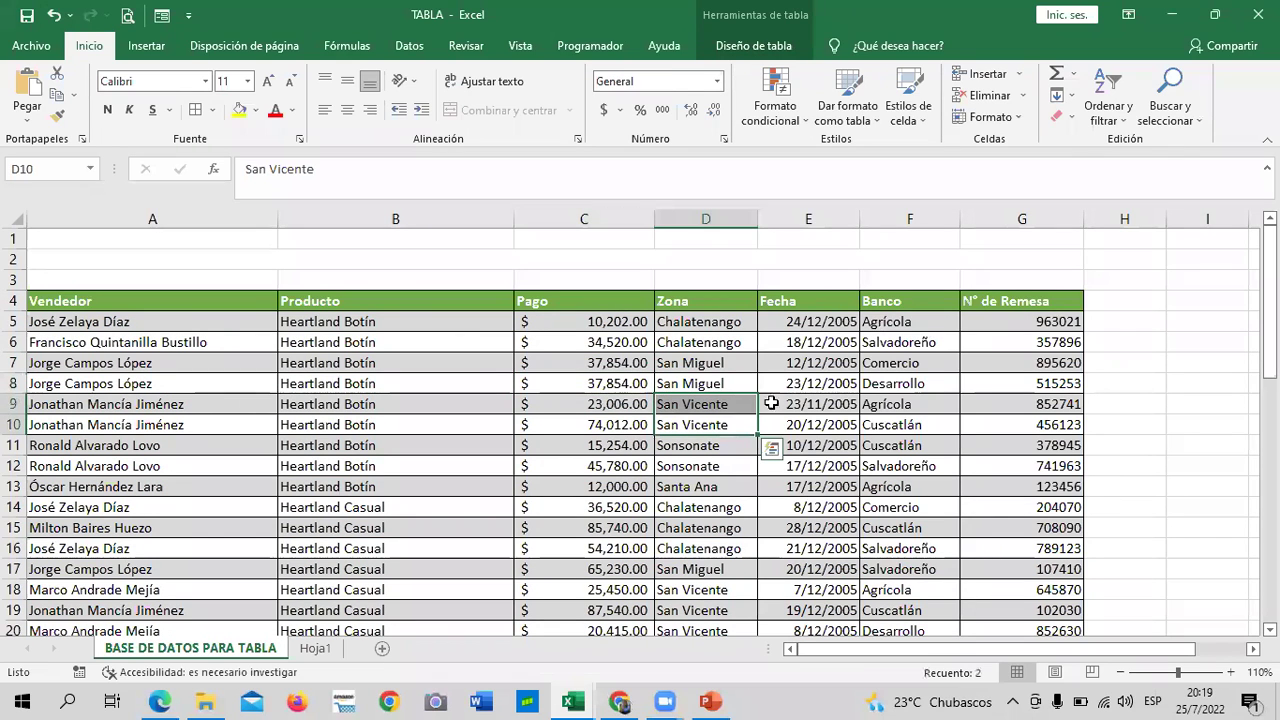
click(762, 52)
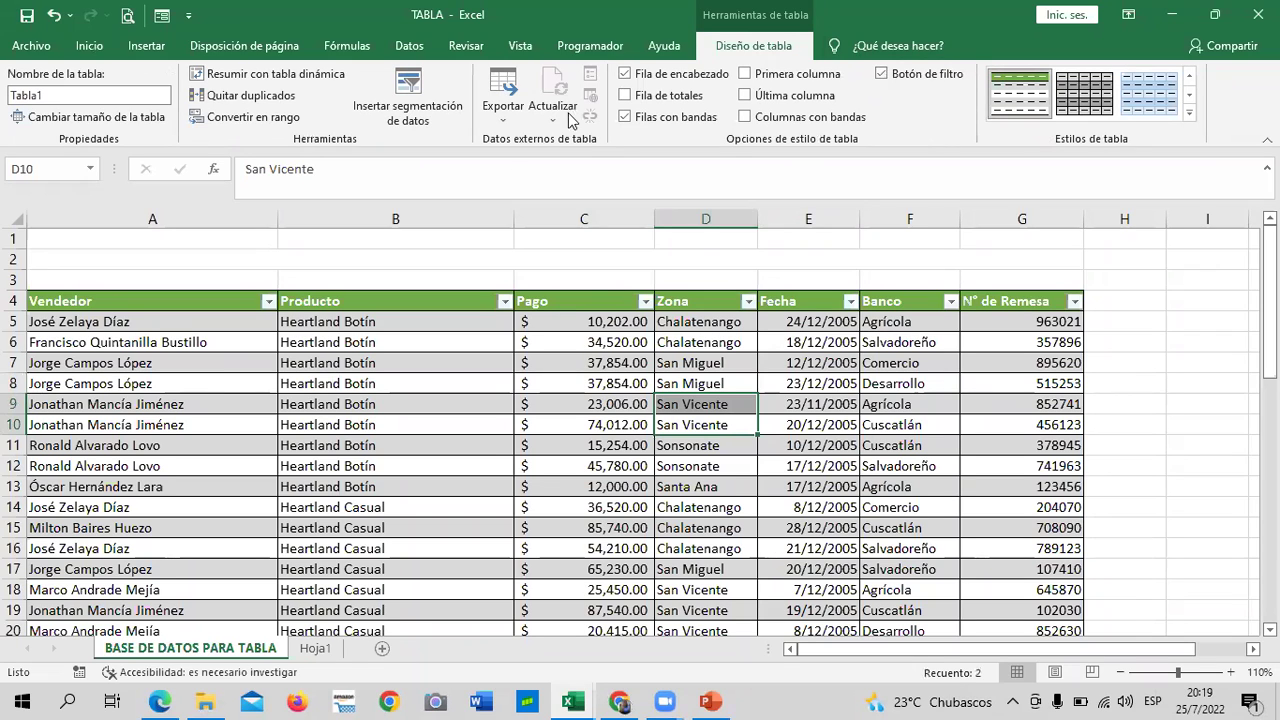
click(537, 485)
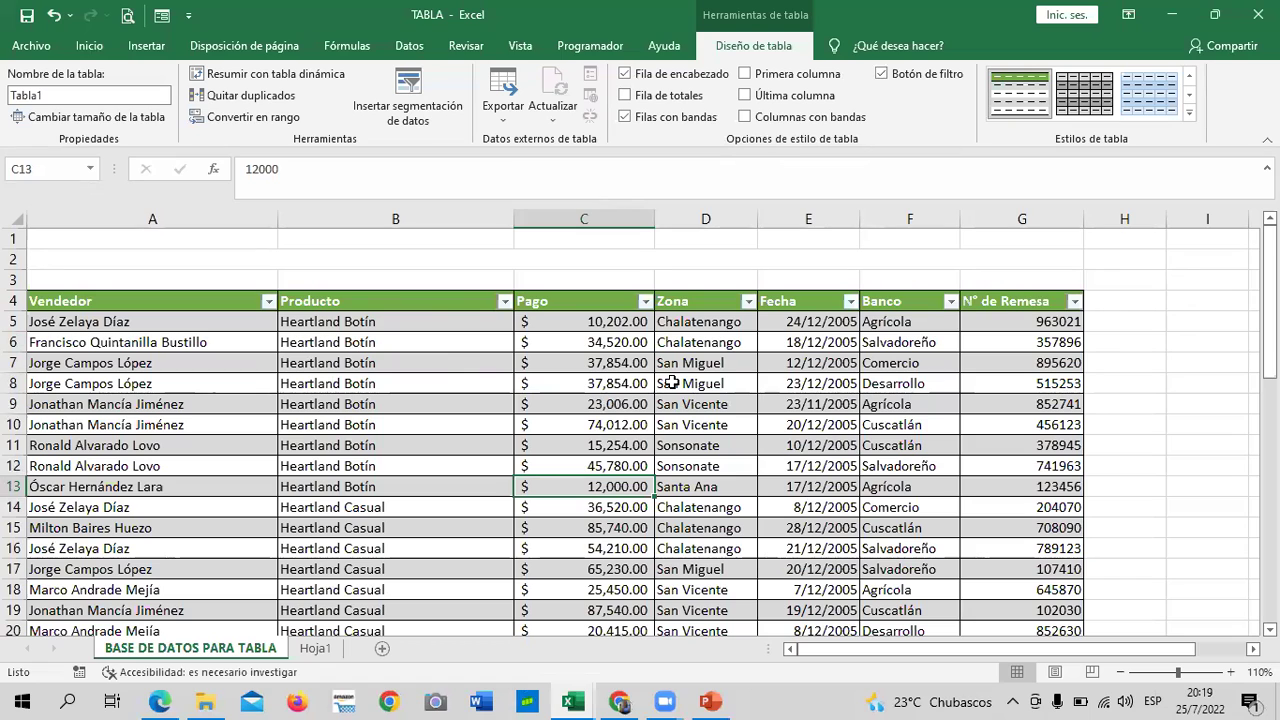
- Check Primera columna and Última columna to emphasise Vendedor and N° de Remesa
click(746, 77)
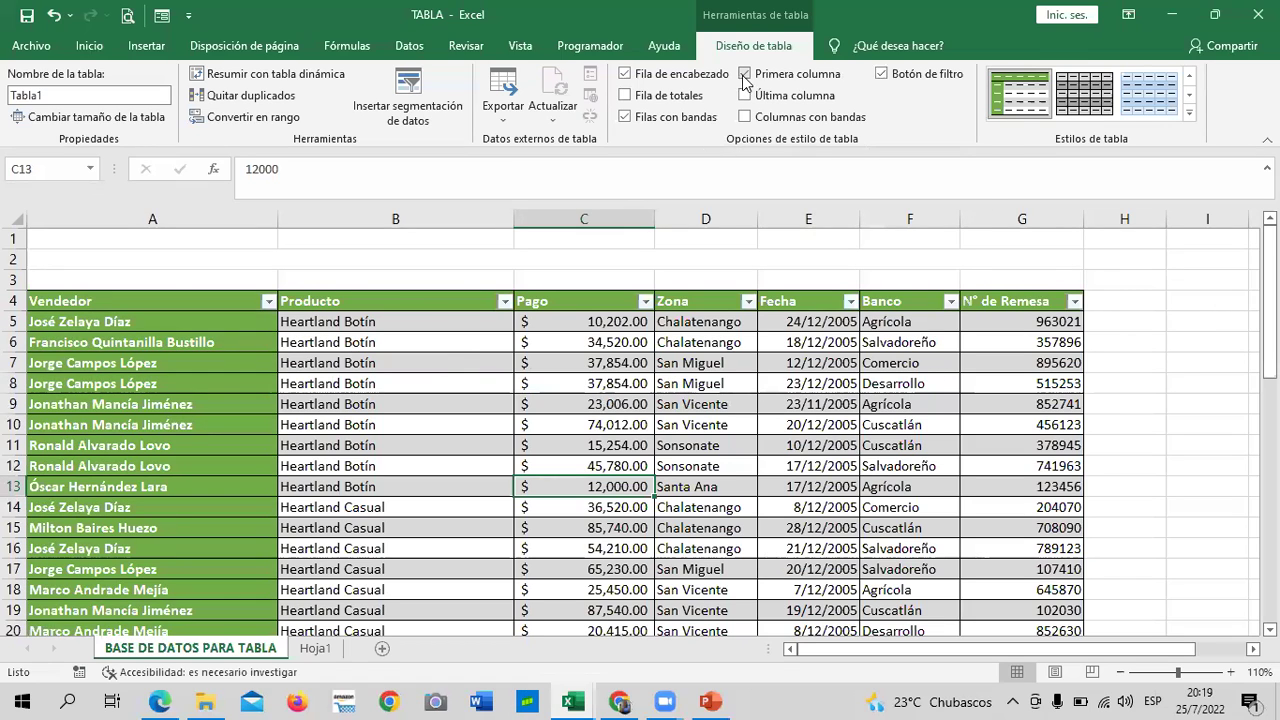
scroll(128, 447, down, 2)
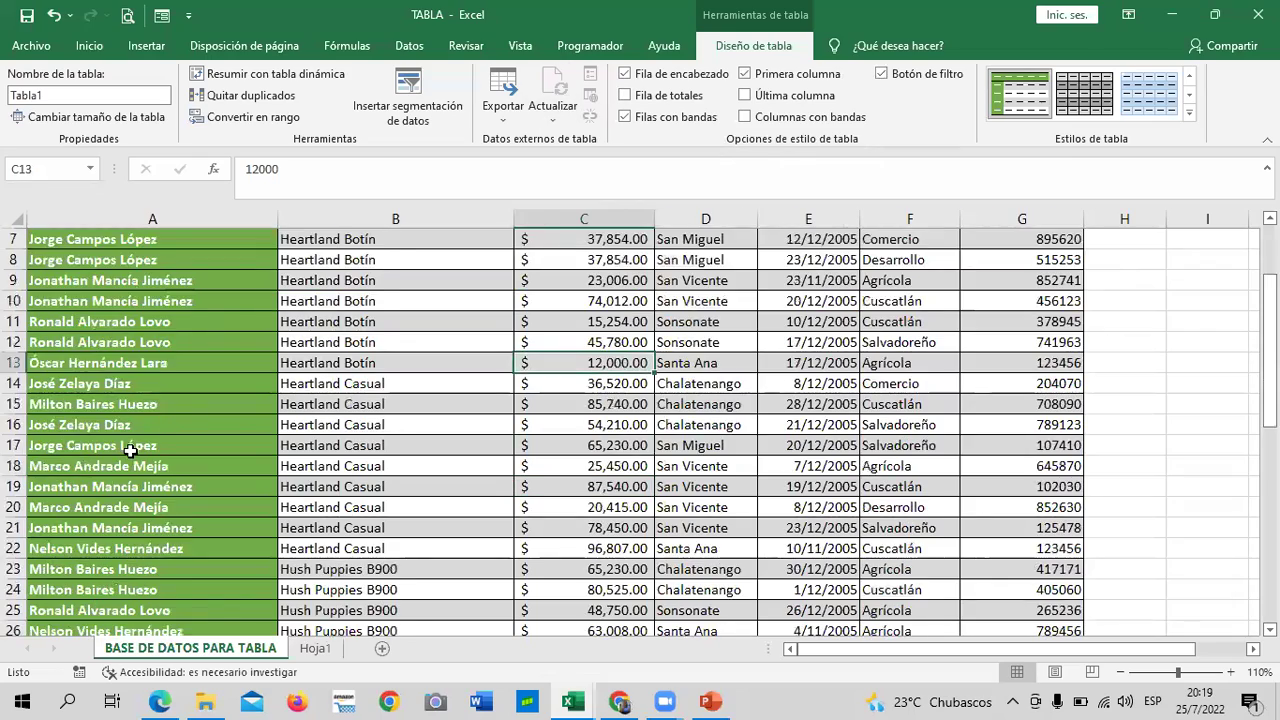
scroll(130, 450, down, 9)
scroll(132, 455, up, 3)
scroll(132, 452, up, 4)
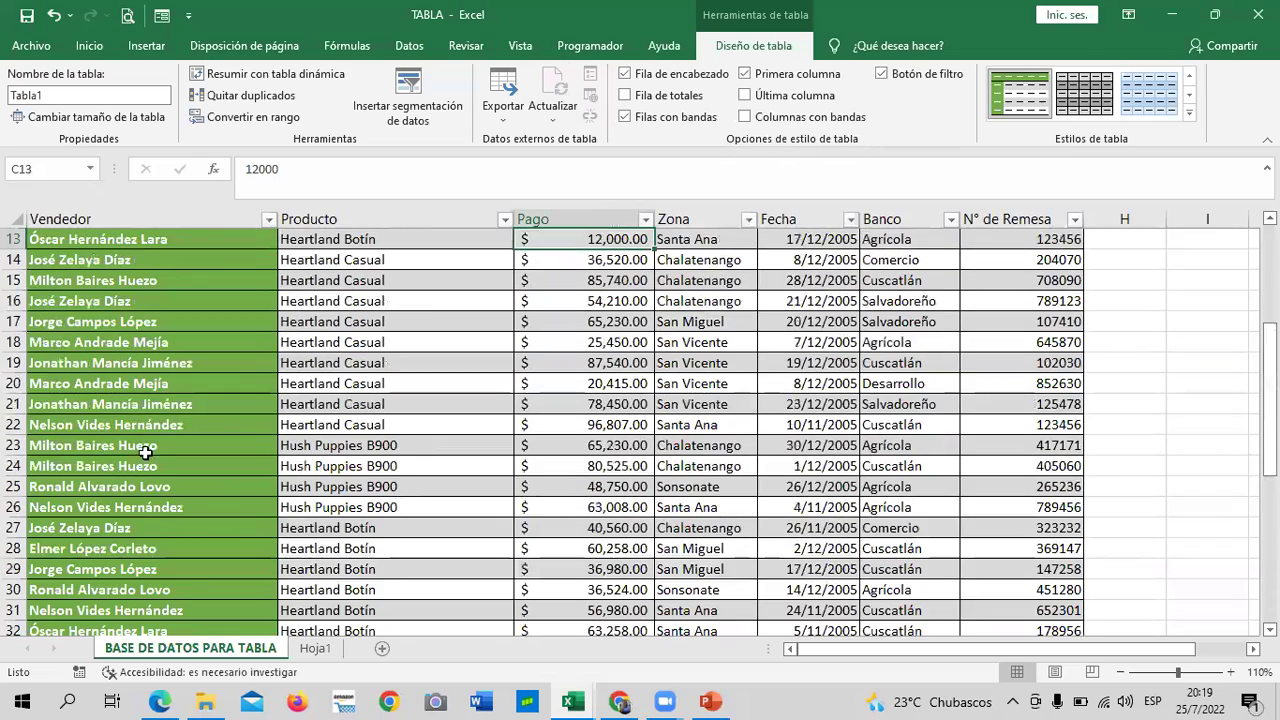
scroll(134, 440, up, 3)
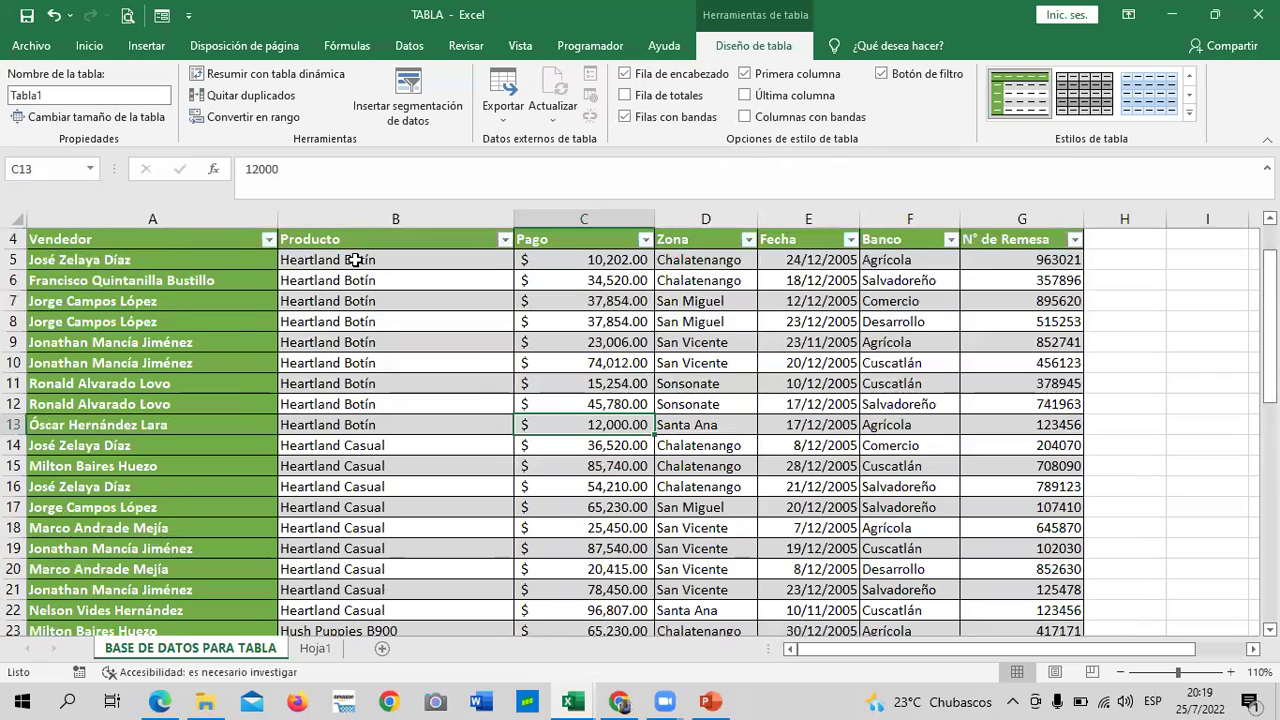
click(745, 95)
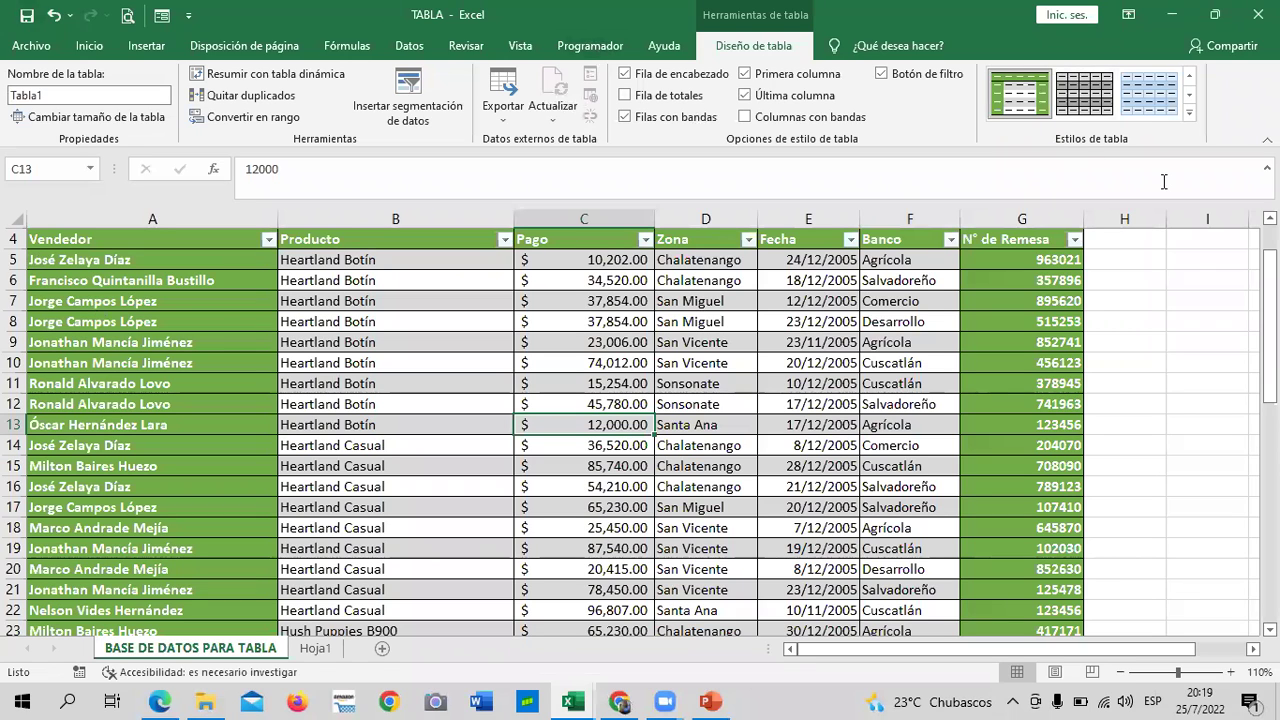
click(1190, 116)
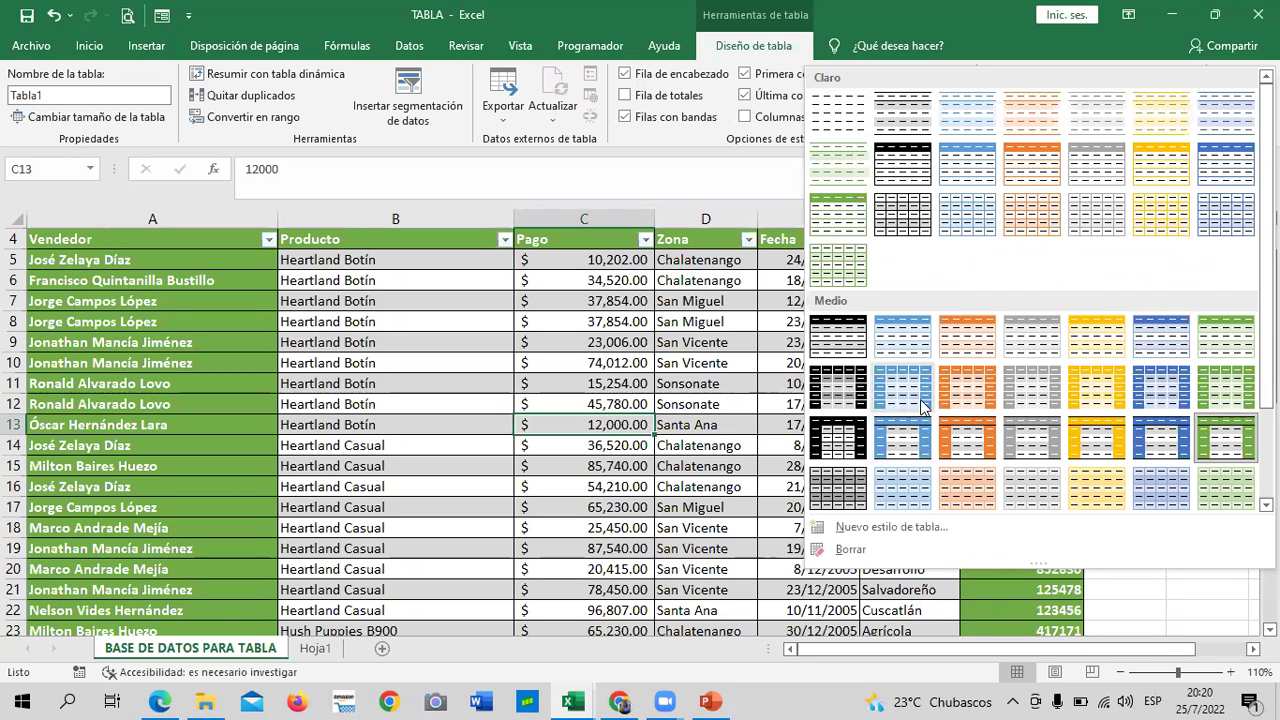
- Apply the blue Estilo de tabla medio 20 to Tabla1
scroll(1150, 360, down, 3)
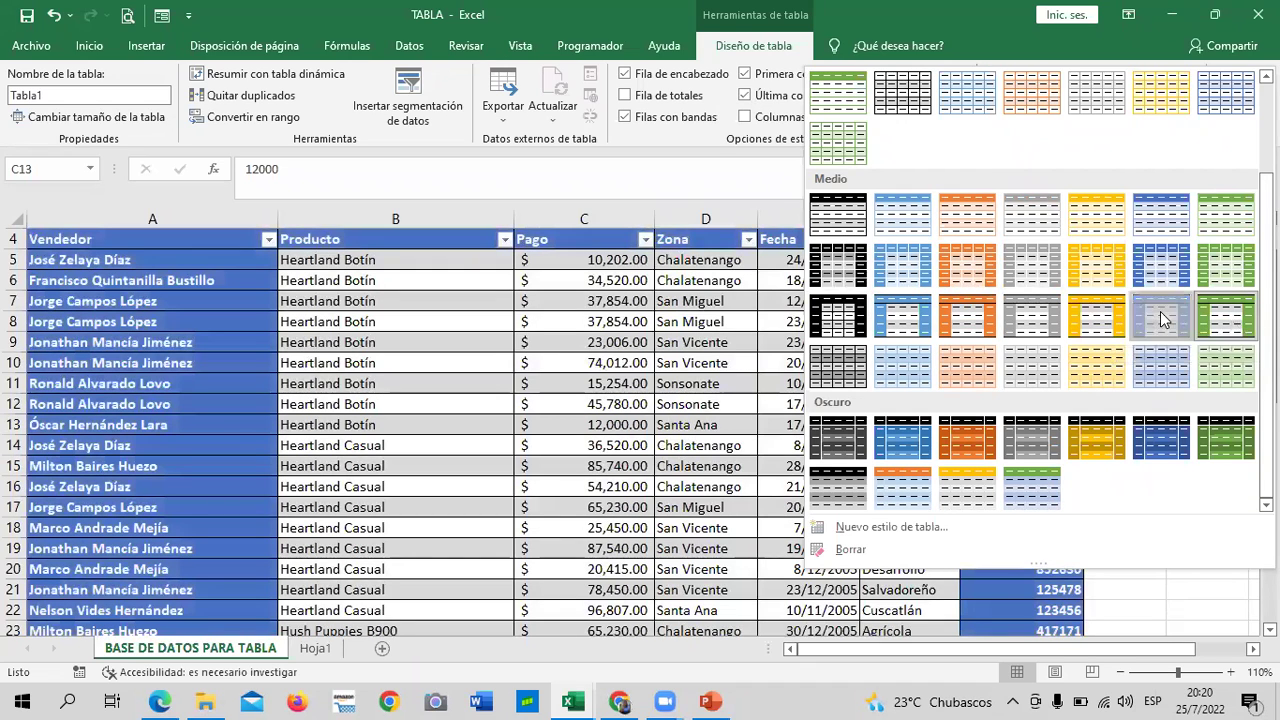
click(1163, 318)
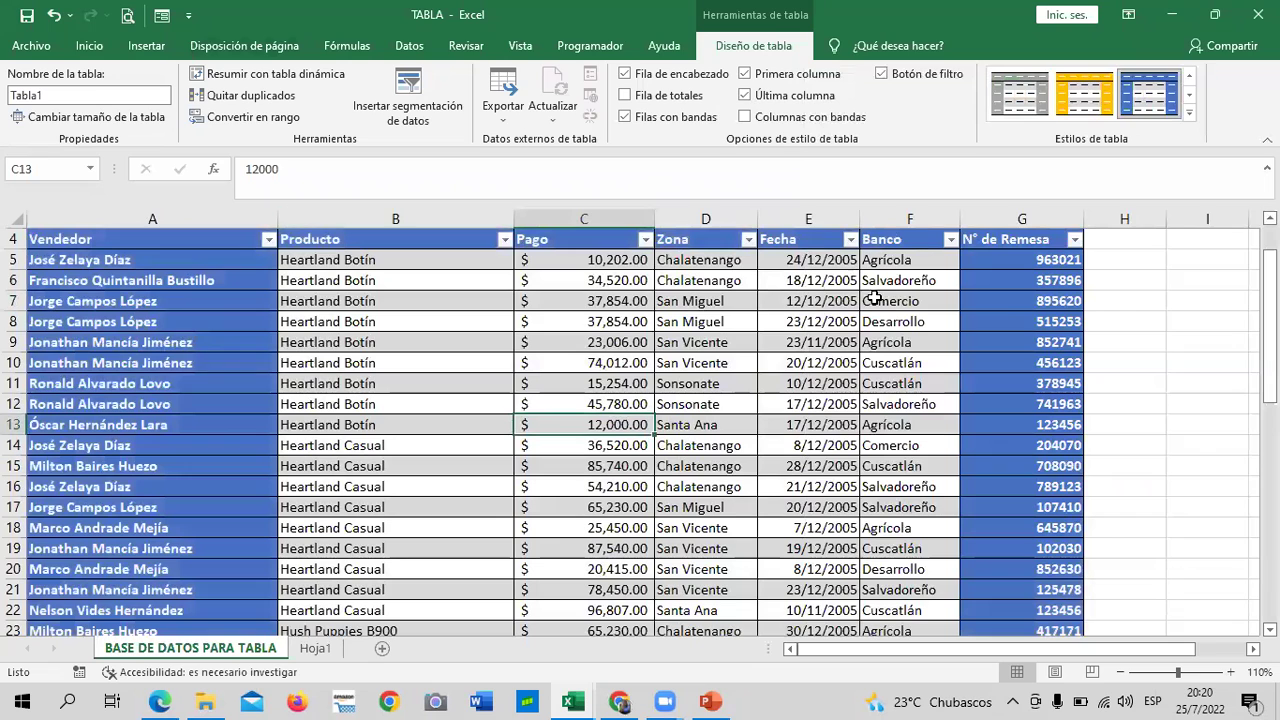
click(1191, 321)
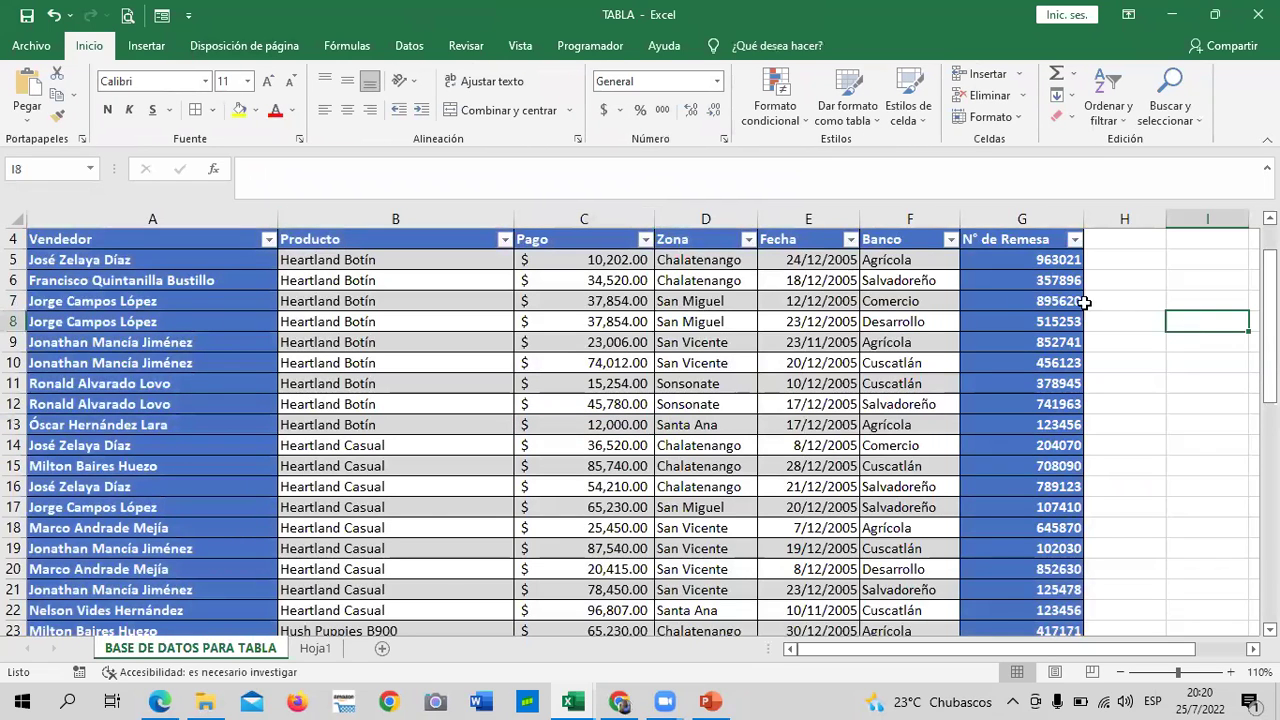
click(710, 307)
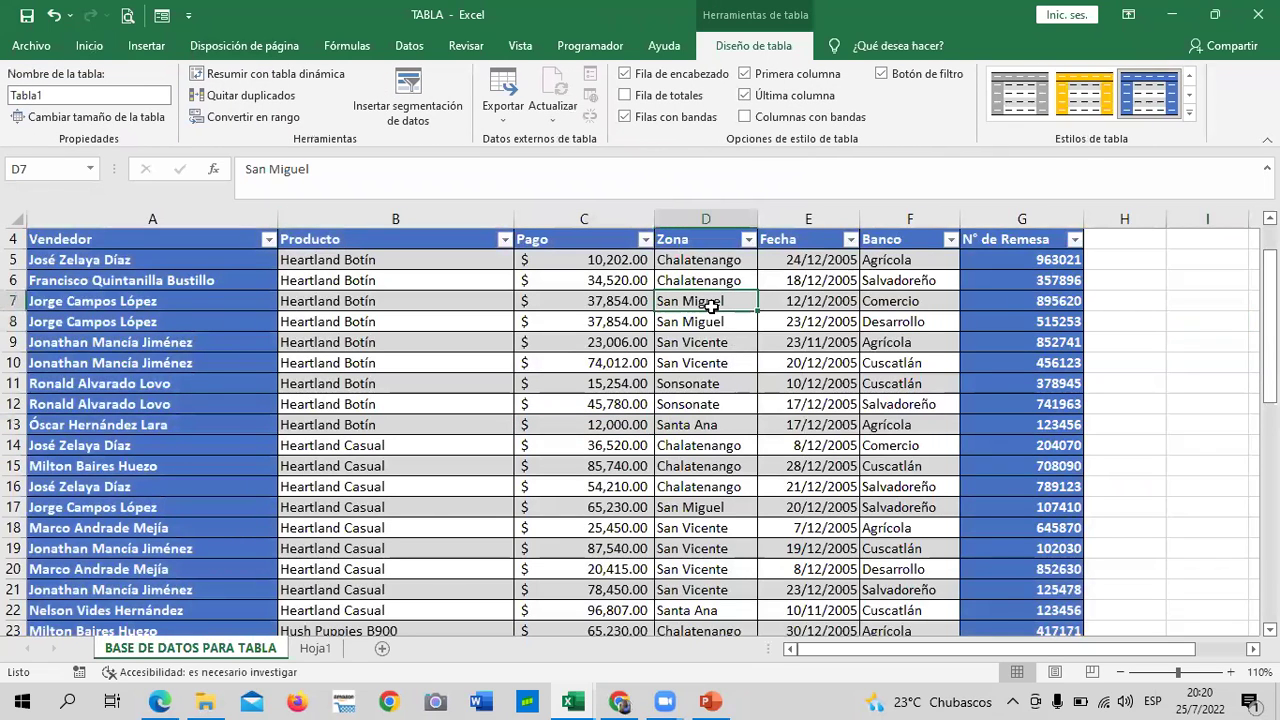
- Keep Primera/Última columna and Filas con bandas on, leaving Columnas con bandas off
click(744, 74)
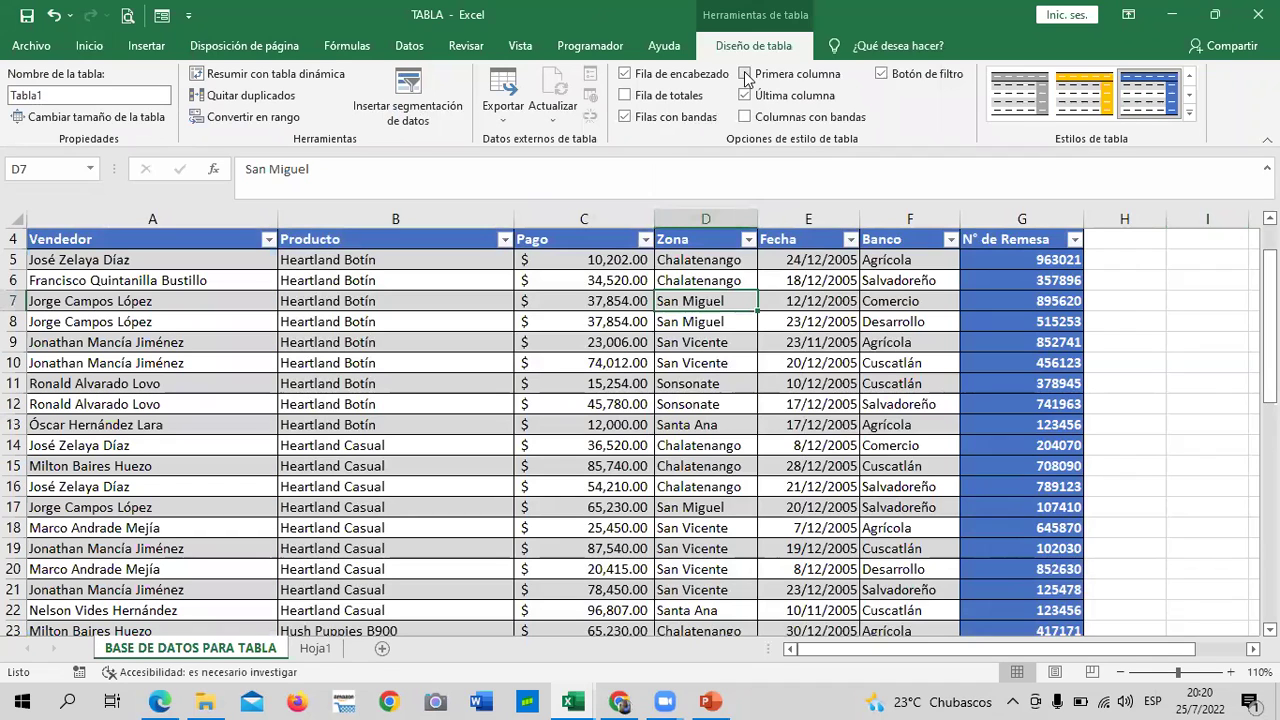
click(746, 96)
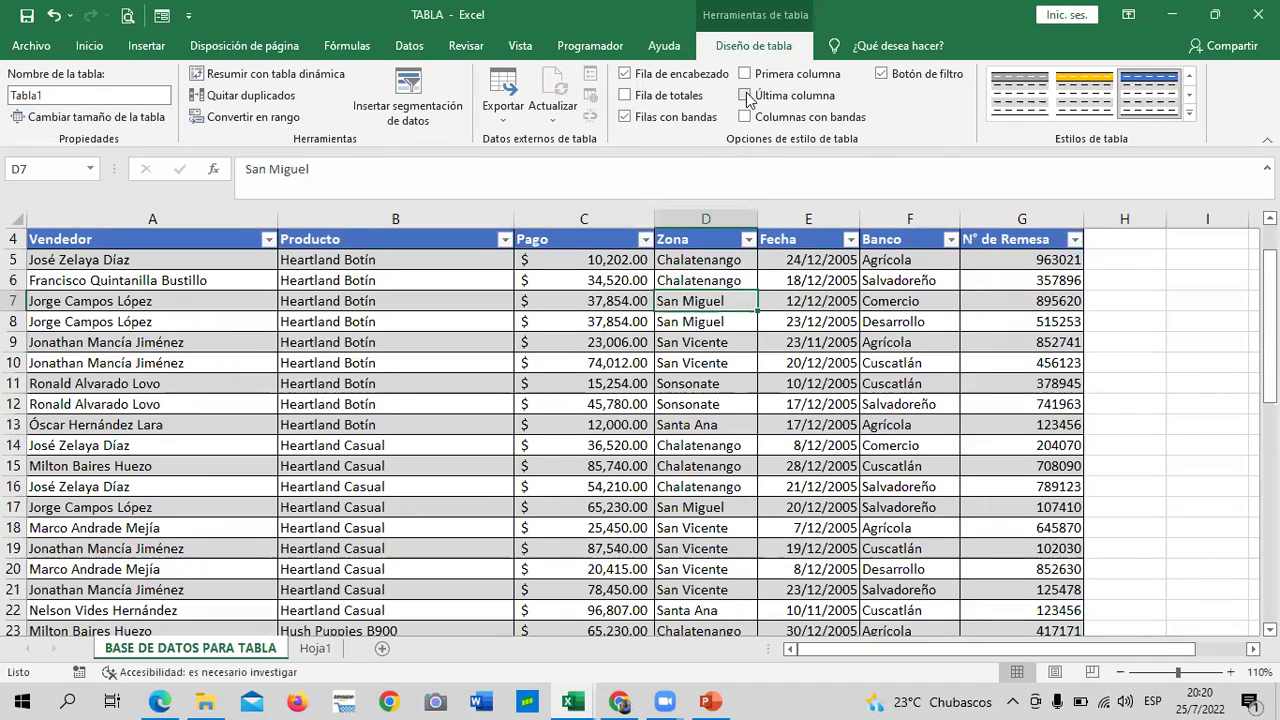
click(744, 74)
click(746, 96)
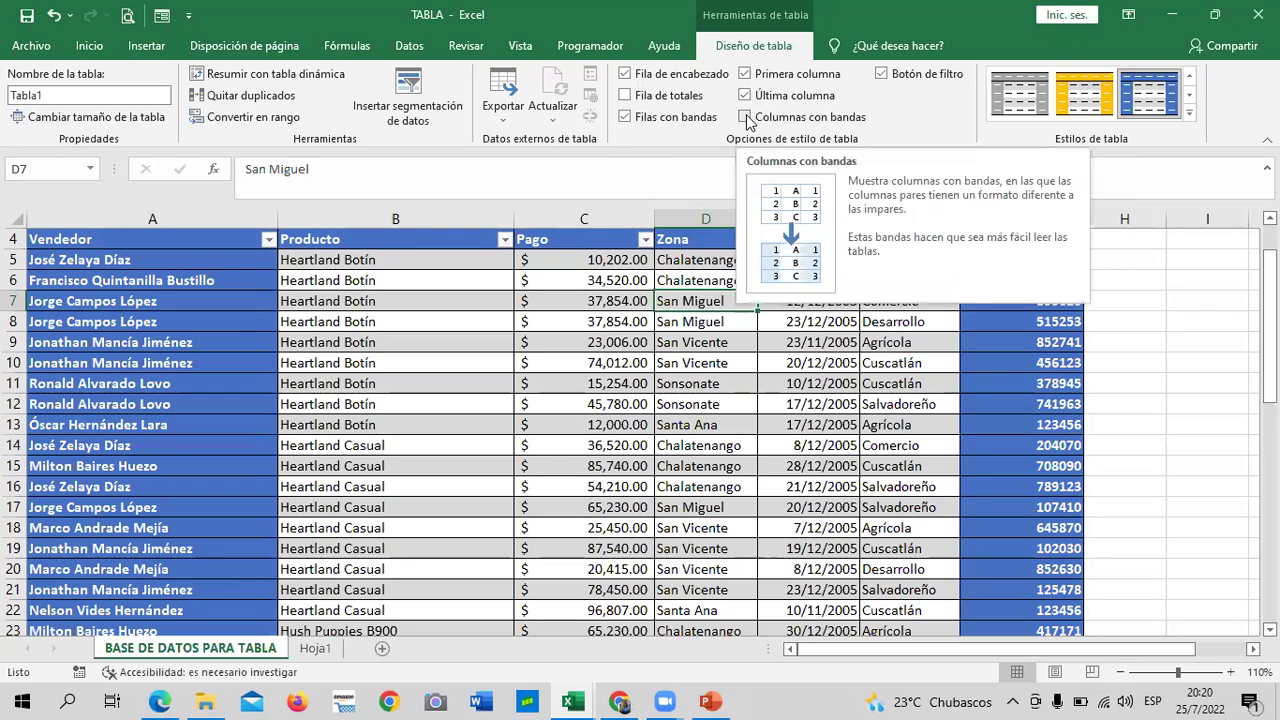
click(746, 117)
click(746, 117)
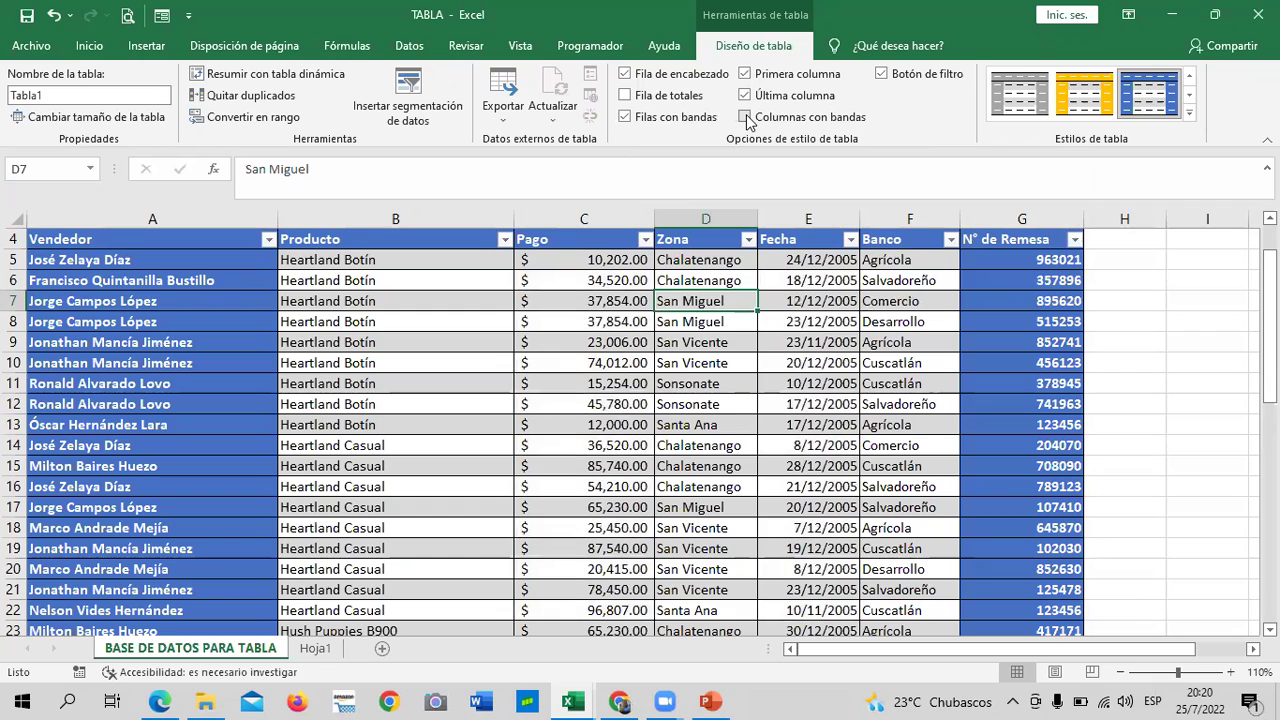
click(746, 117)
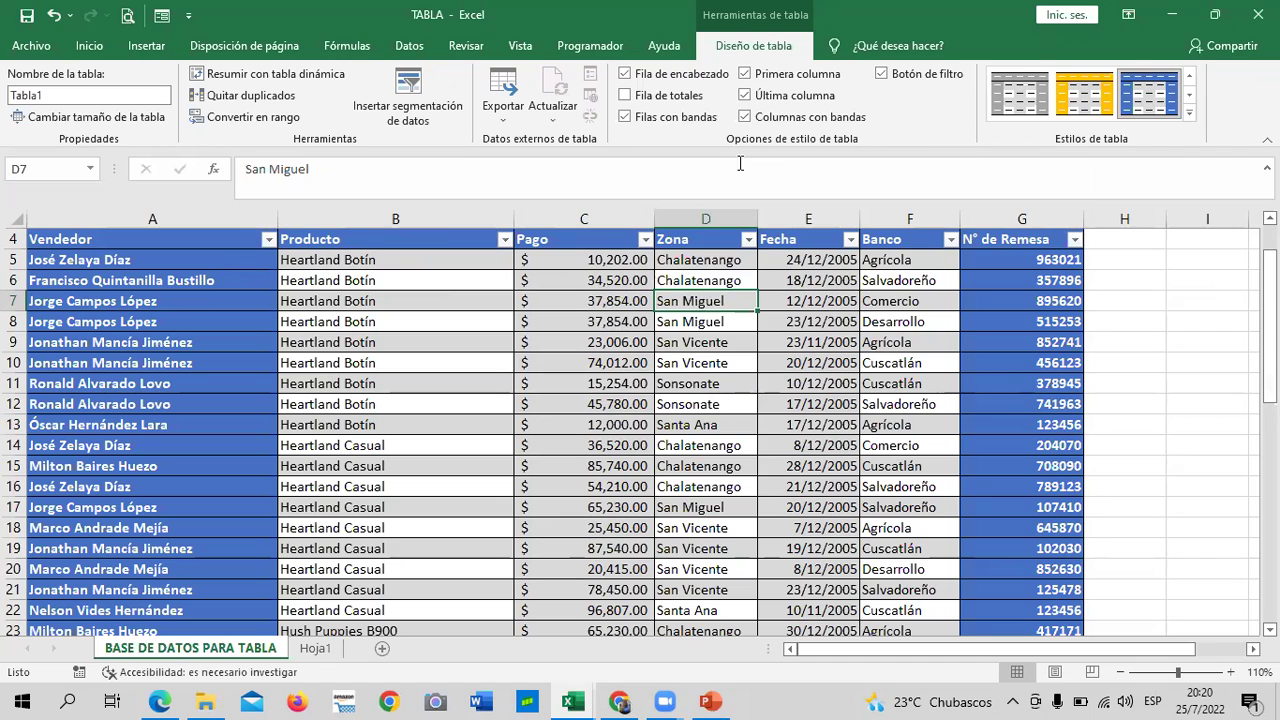
click(744, 117)
click(624, 117)
click(624, 117)
click(624, 117)
click(624, 117)
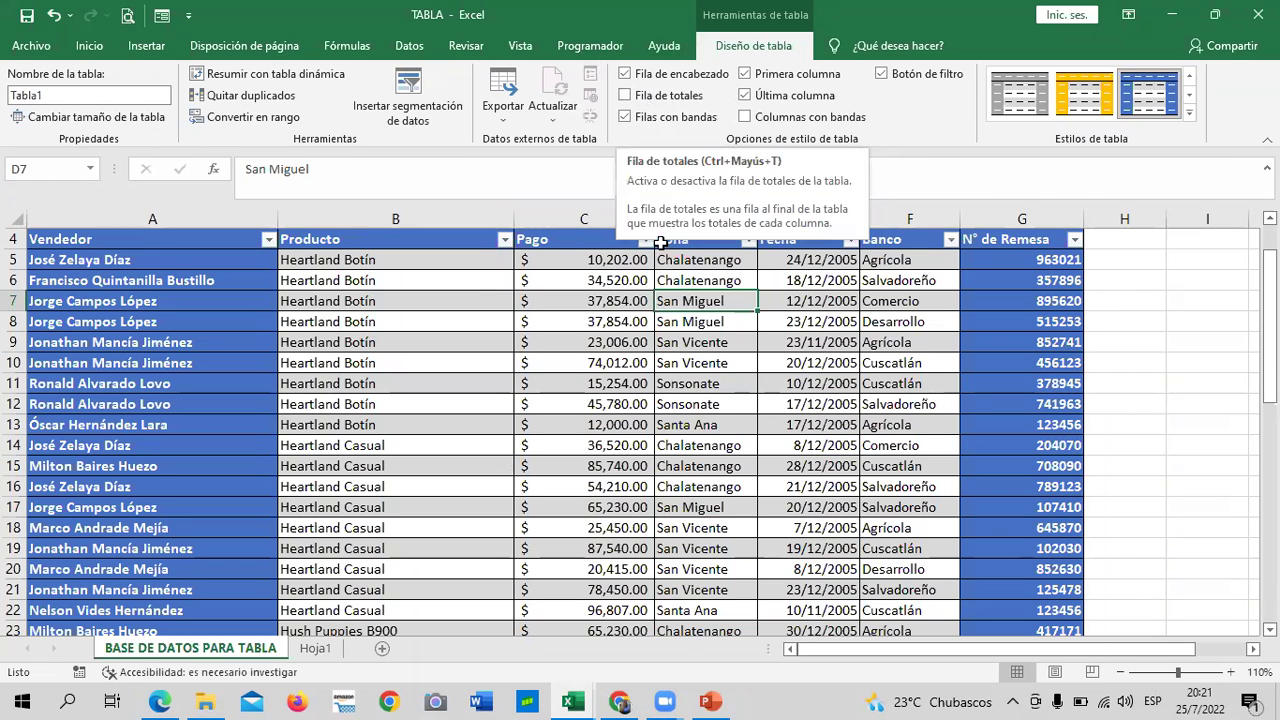
- Inspect the restyled table by selecting cells C13, G7 and B11
click(631, 425)
scroll(631, 425, down, 3)
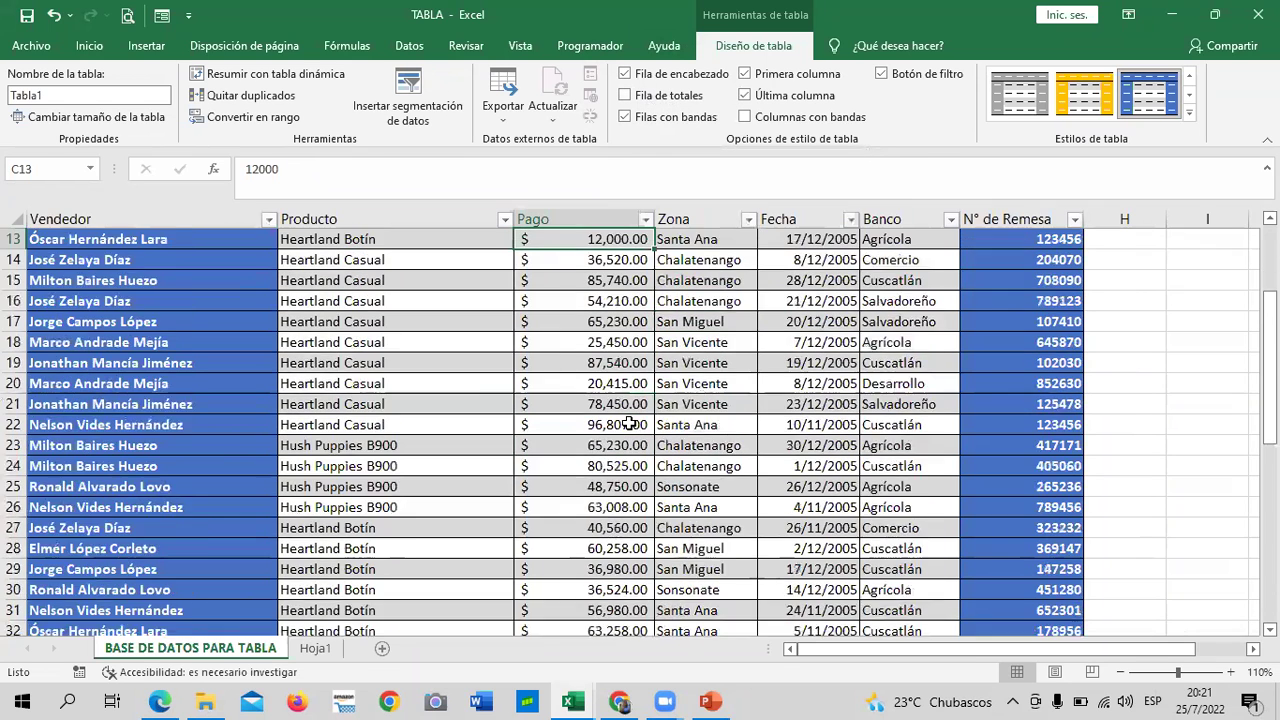
scroll(628, 420, down, 2)
scroll(626, 417, down, 4)
scroll(624, 417, up, 5)
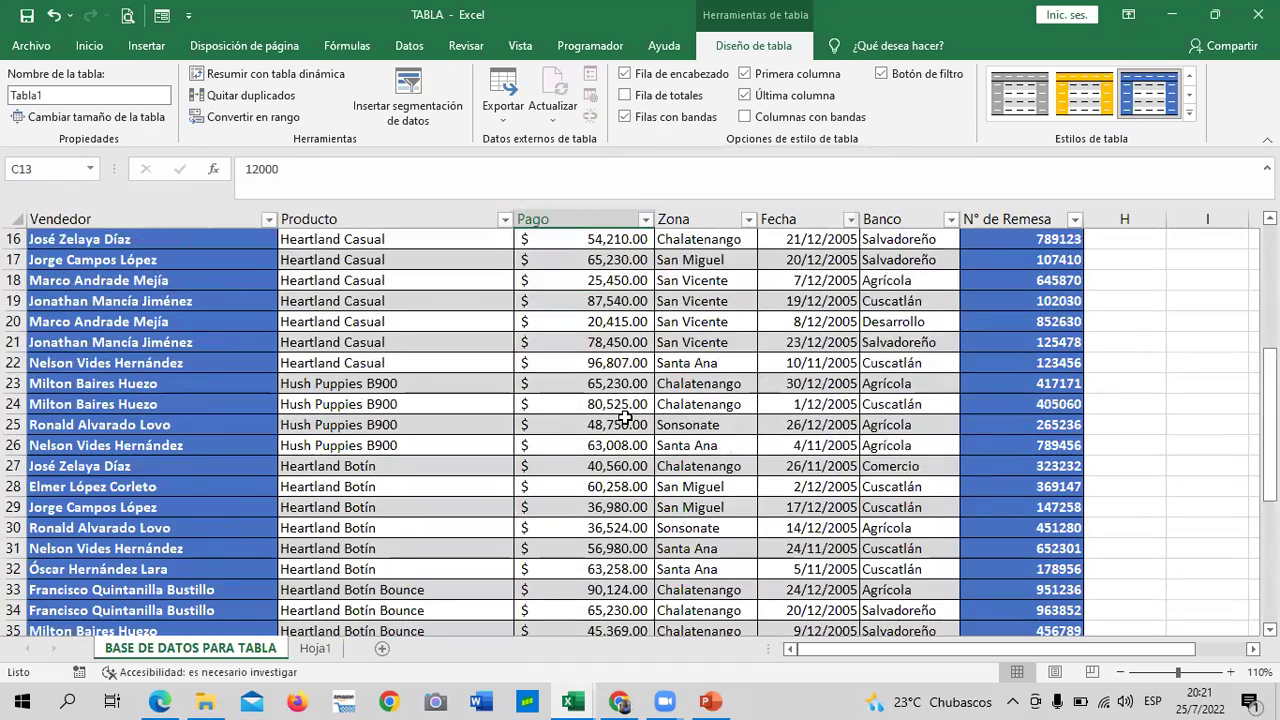
scroll(624, 417, up, 4)
scroll(600, 410, up, 1)
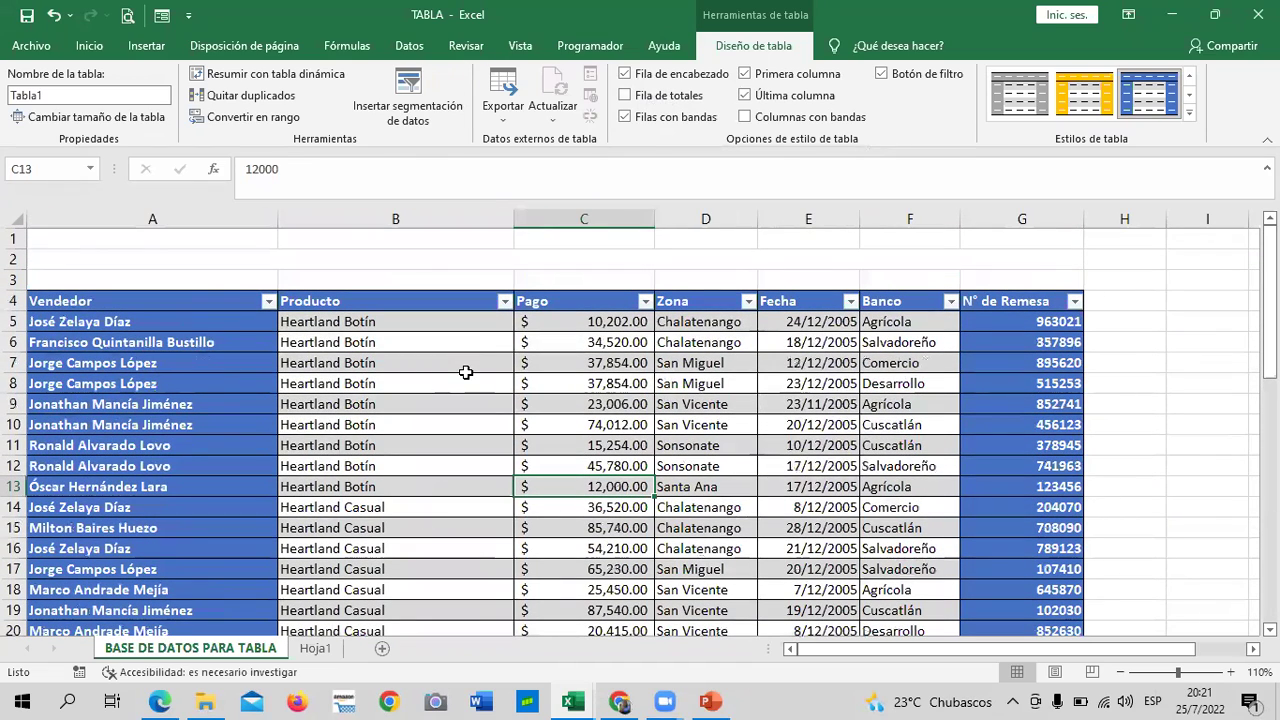
click(973, 362)
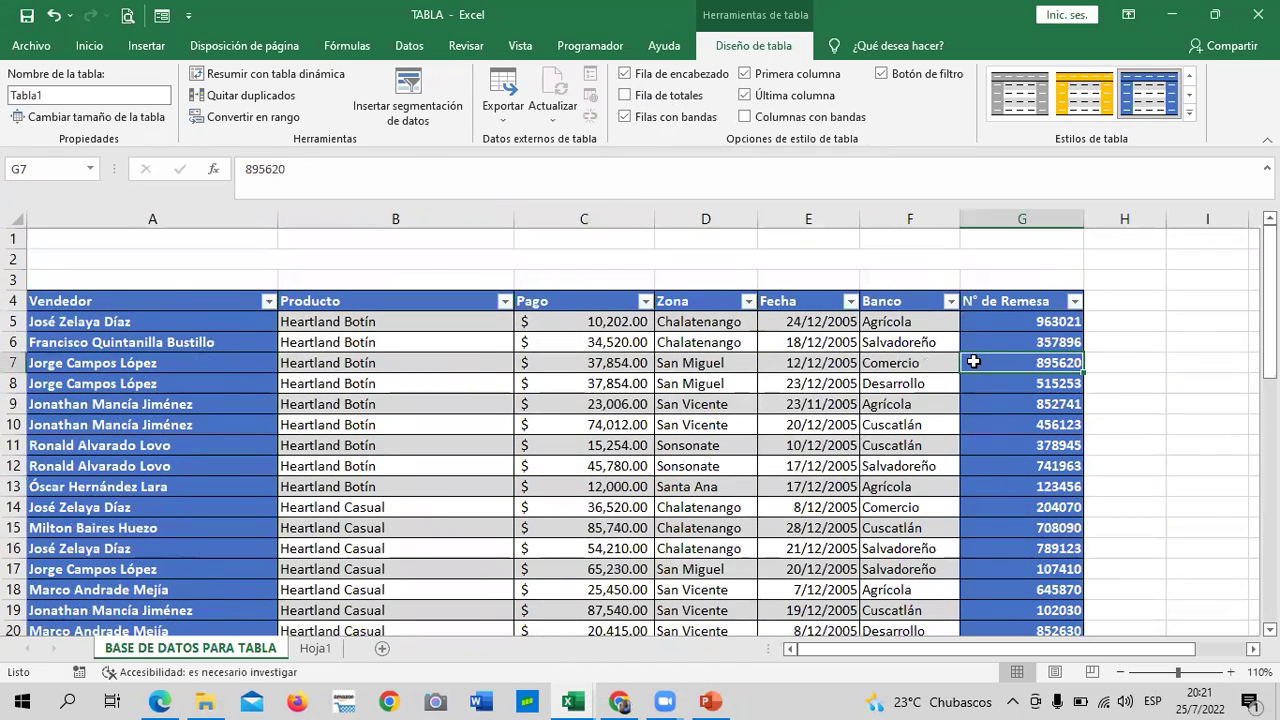
click(469, 442)
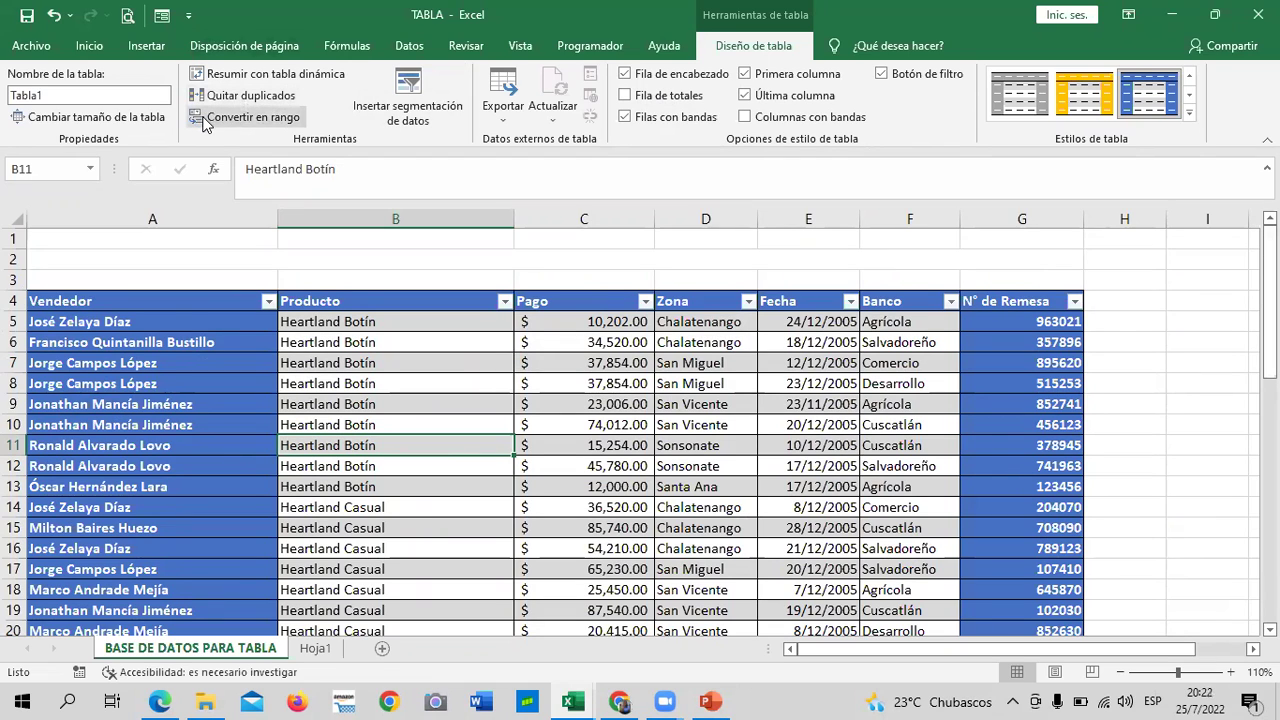
- Convert the existing styled table back into a normal cell range
click(263, 120)
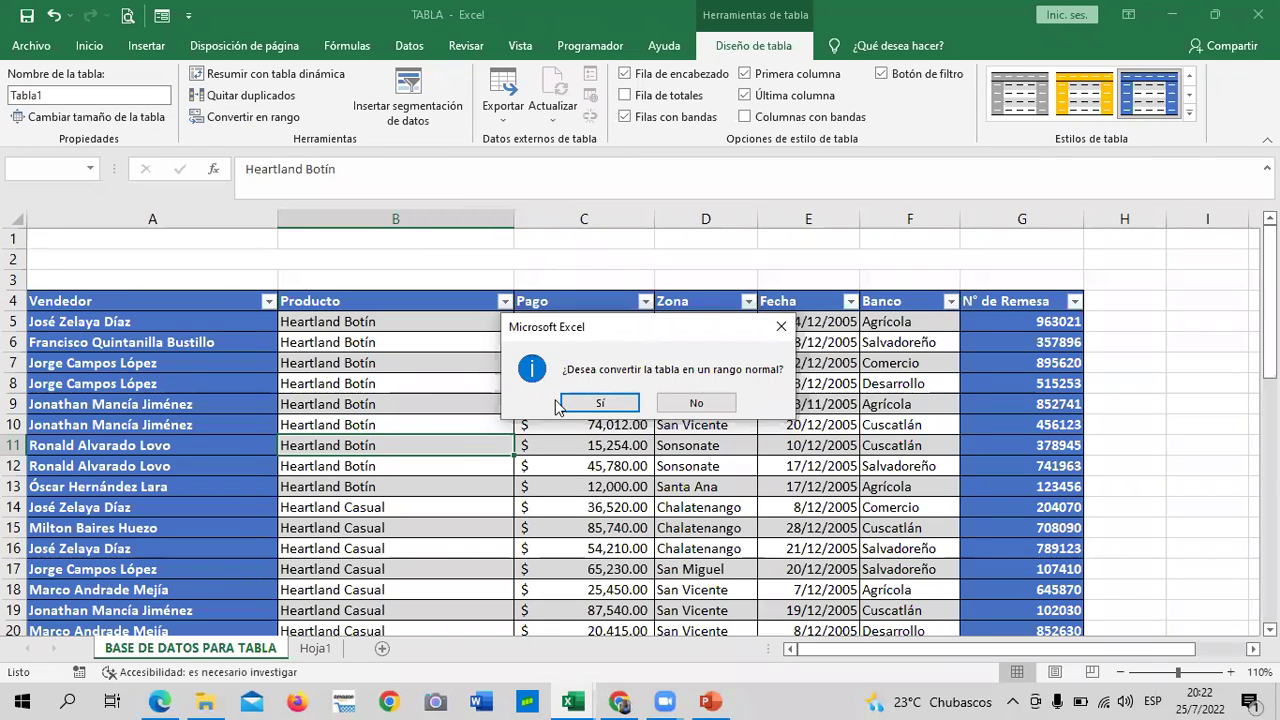
click(610, 402)
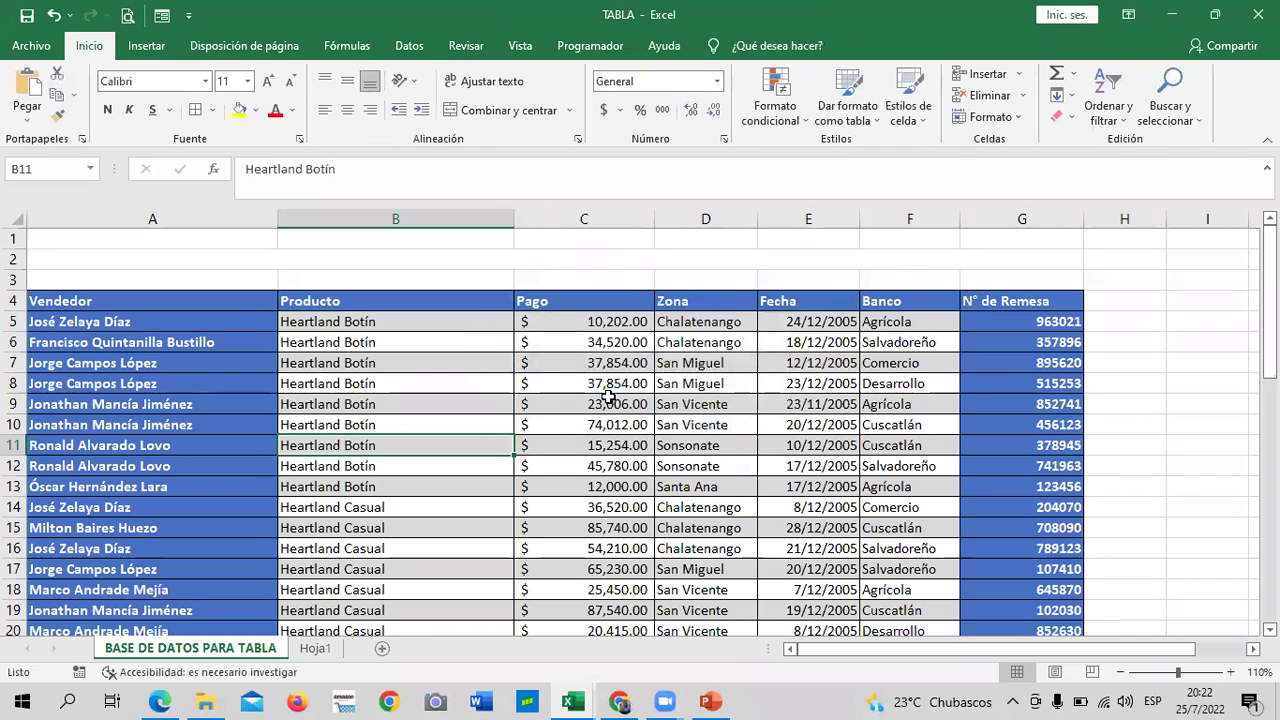
click(540, 443)
scroll(551, 443, down, 3)
scroll(544, 470, down, 5)
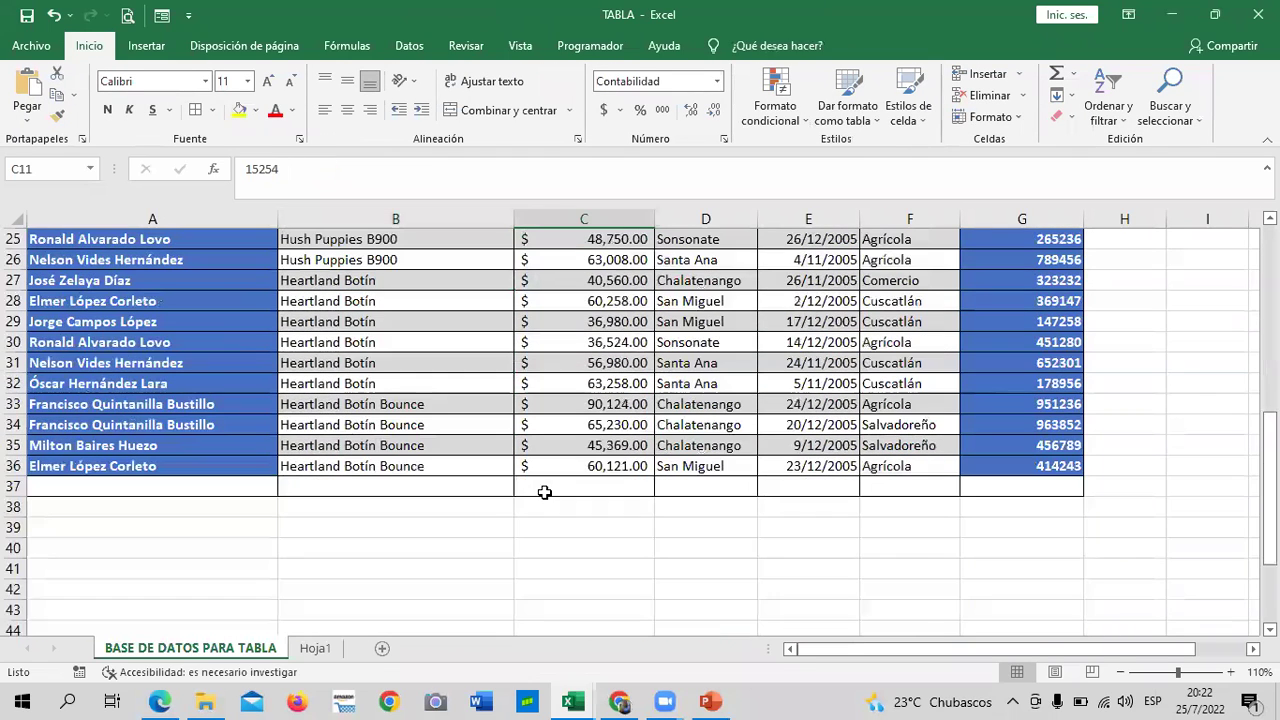
scroll(544, 490, up, 4)
scroll(544, 482, up, 3)
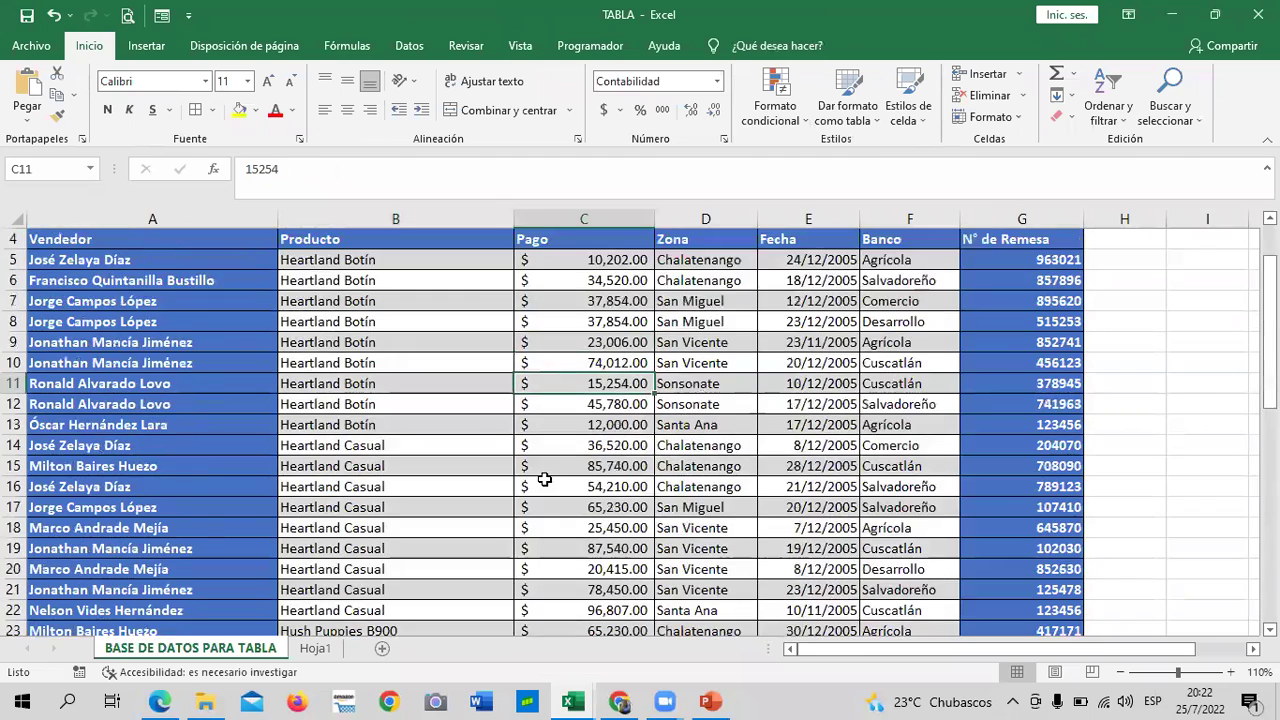
scroll(544, 480, up, 1)
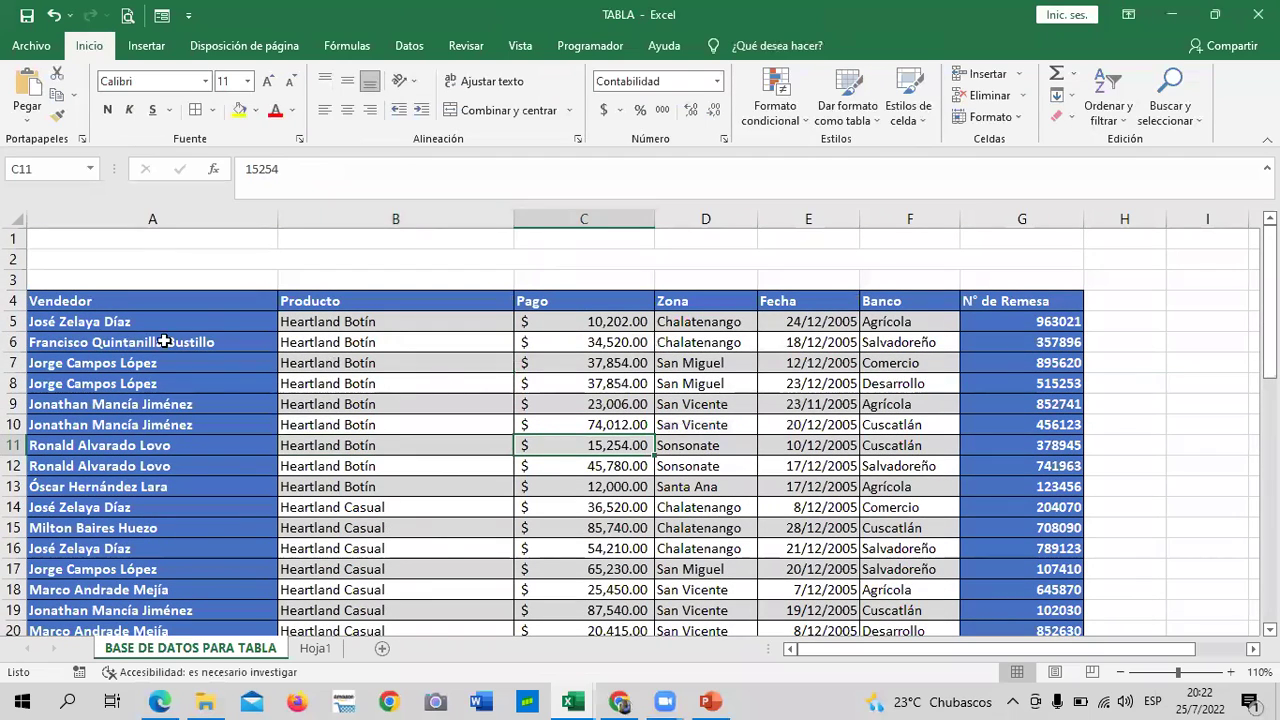
- Review the Vendedor, Fecha, Producto and Zona entries in the sales data
click(164, 341)
drag(850, 366, 850, 386)
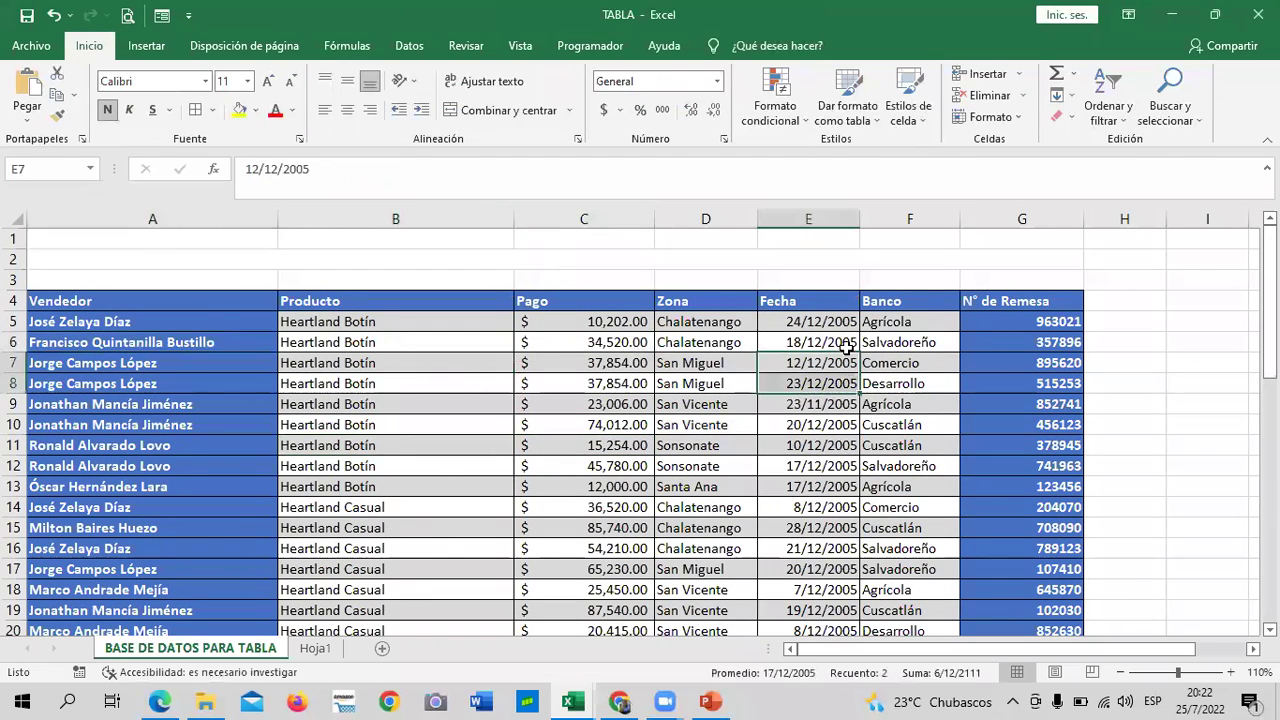
click(358, 497)
click(405, 300)
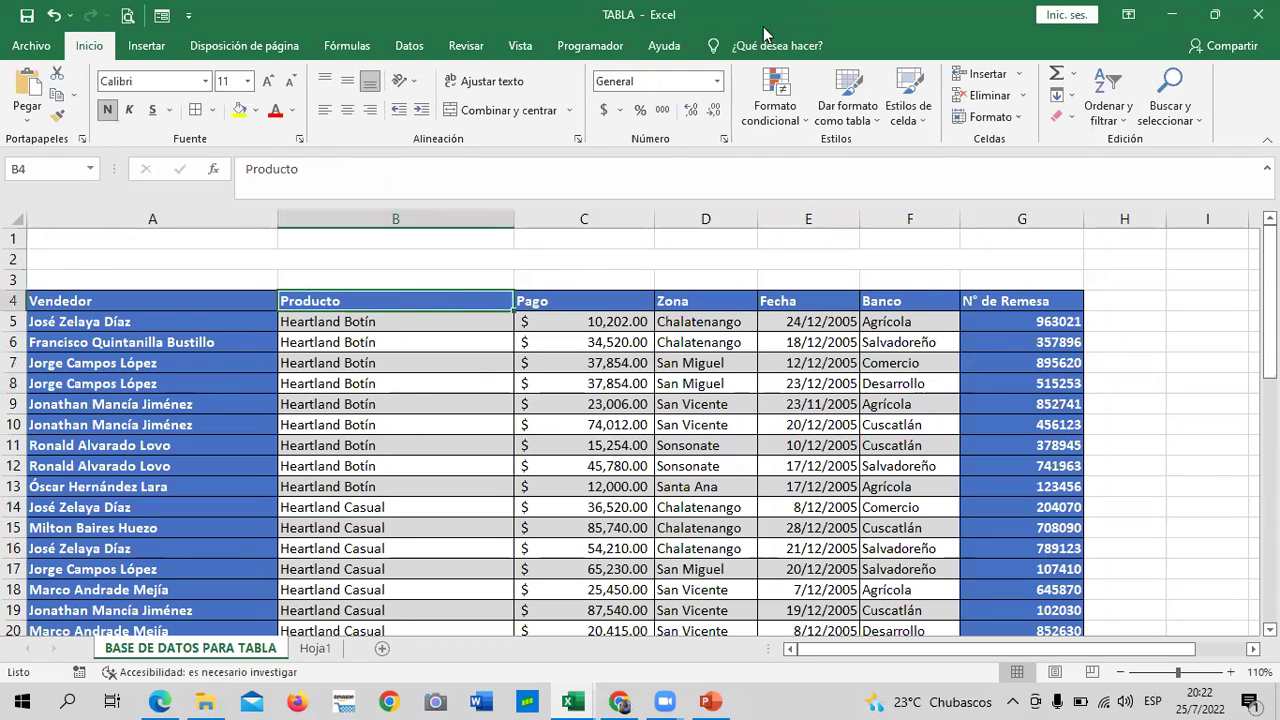
click(768, 550)
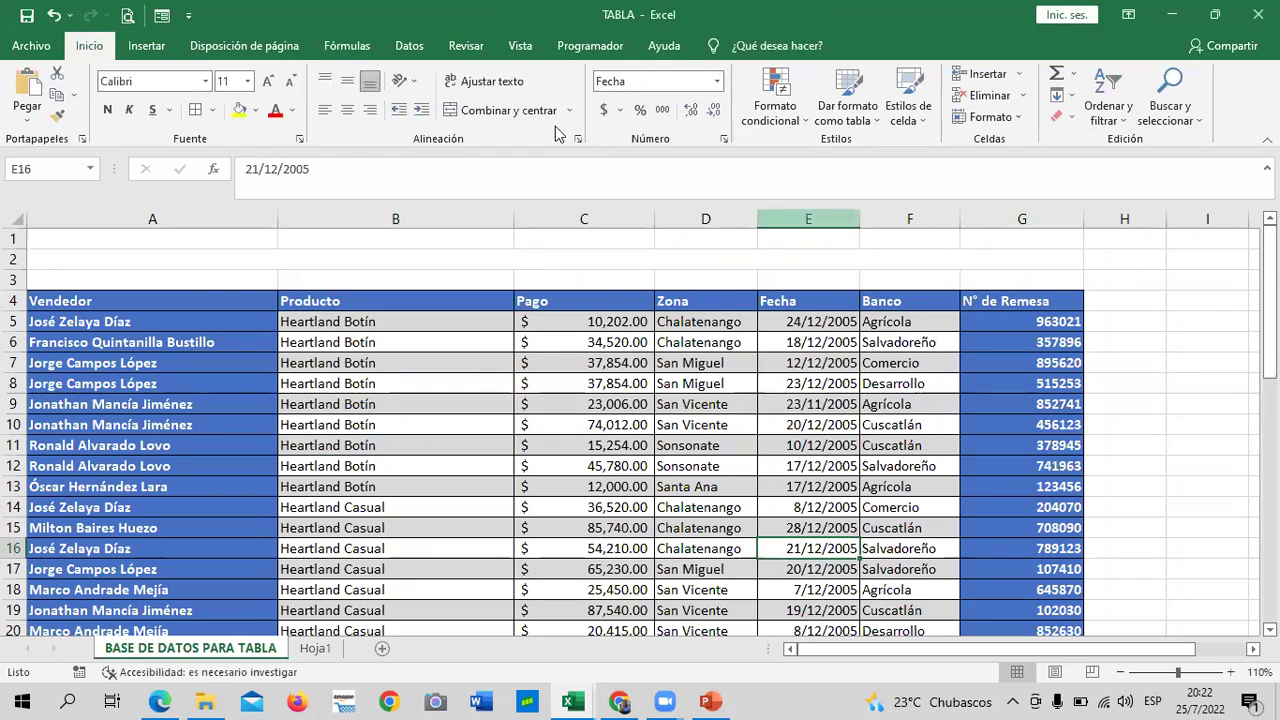
click(733, 445)
scroll(733, 447, down, 3)
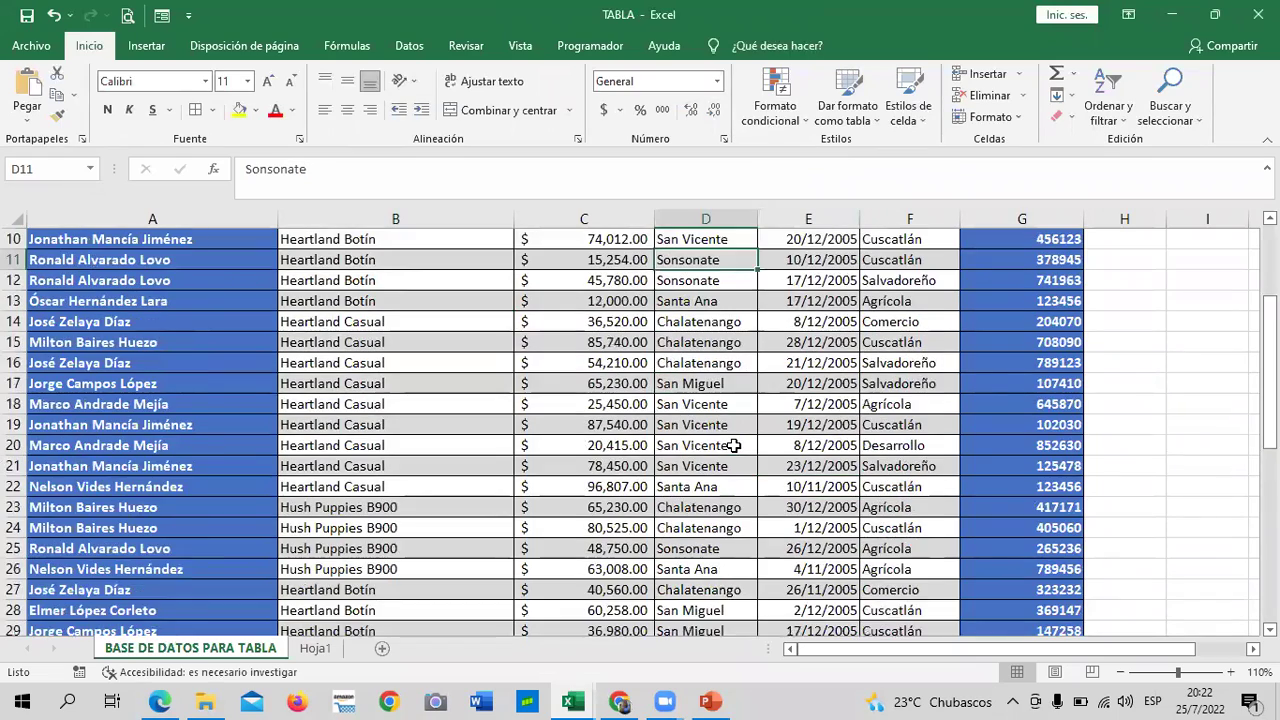
scroll(733, 449, down, 5)
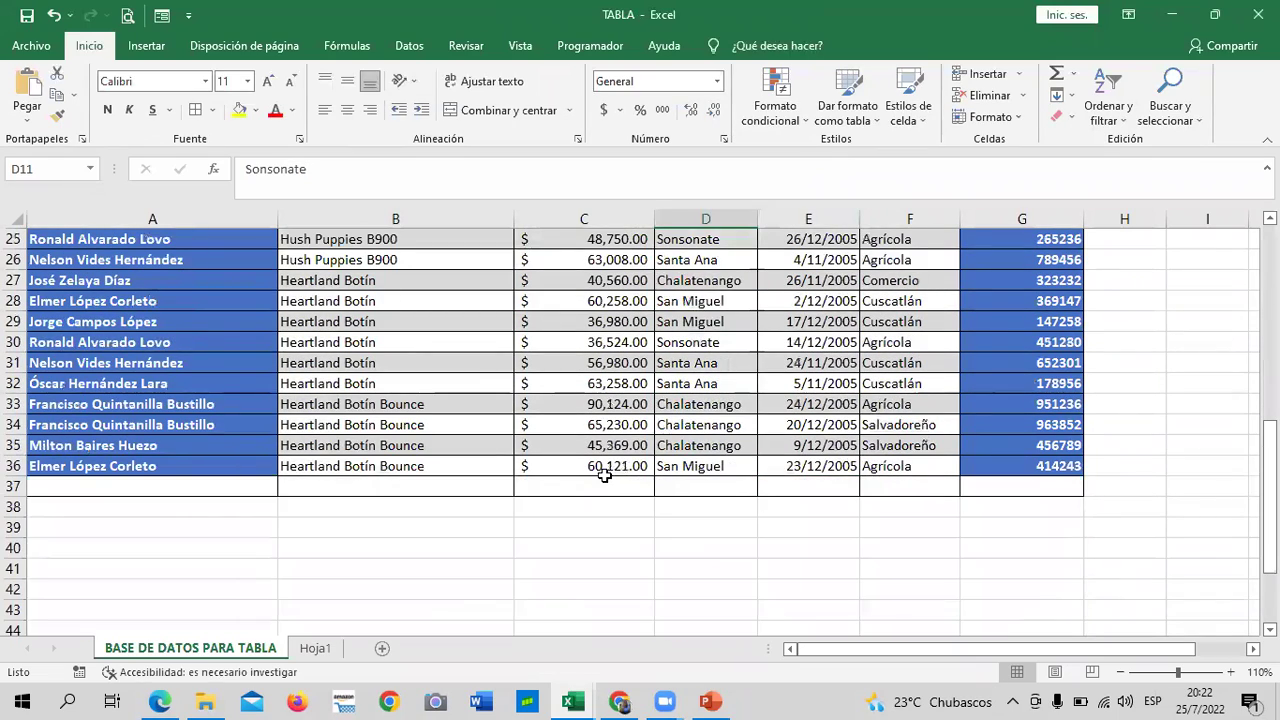
scroll(612, 494, up, 4)
scroll(480, 400, up, 3)
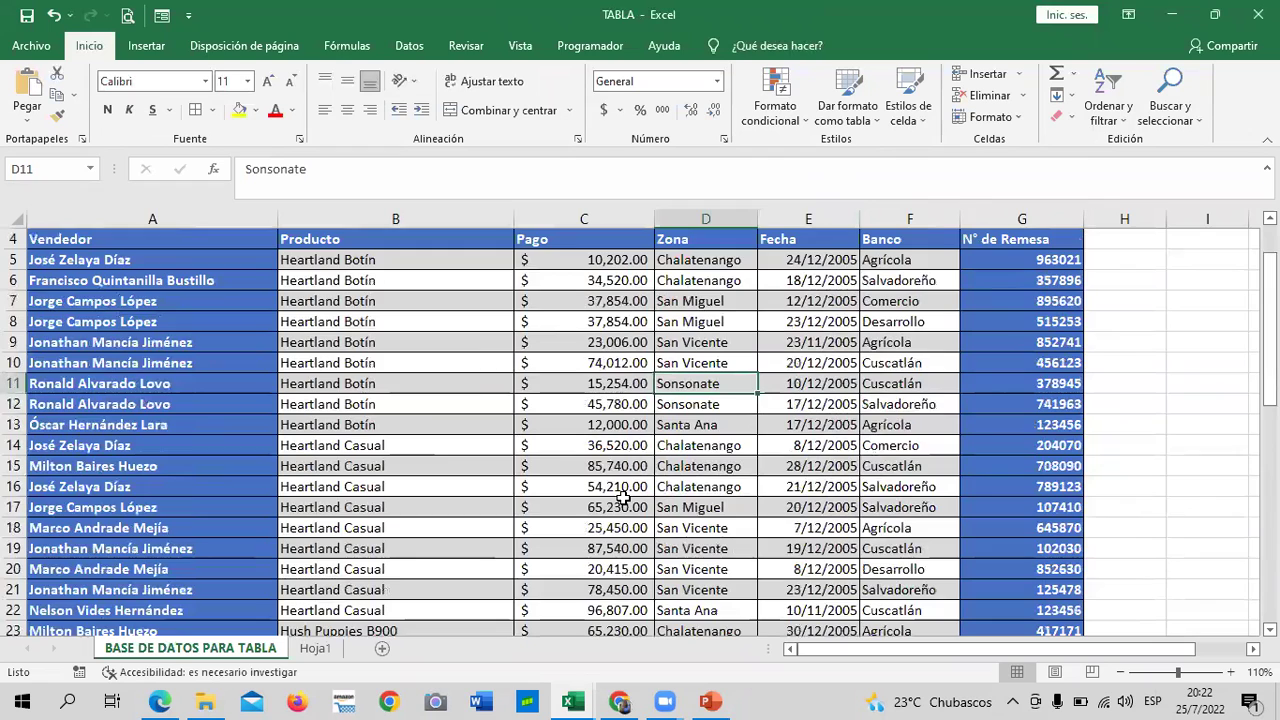
scroll(389, 352, up, 1)
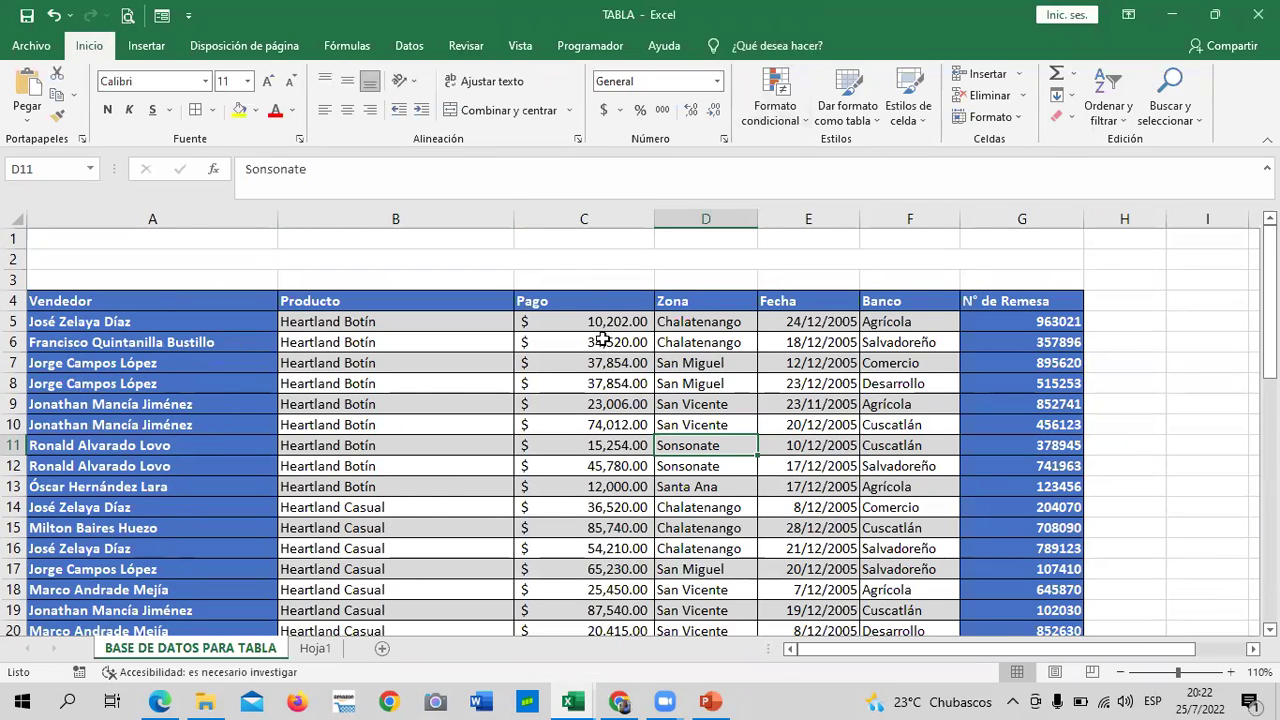
click(372, 379)
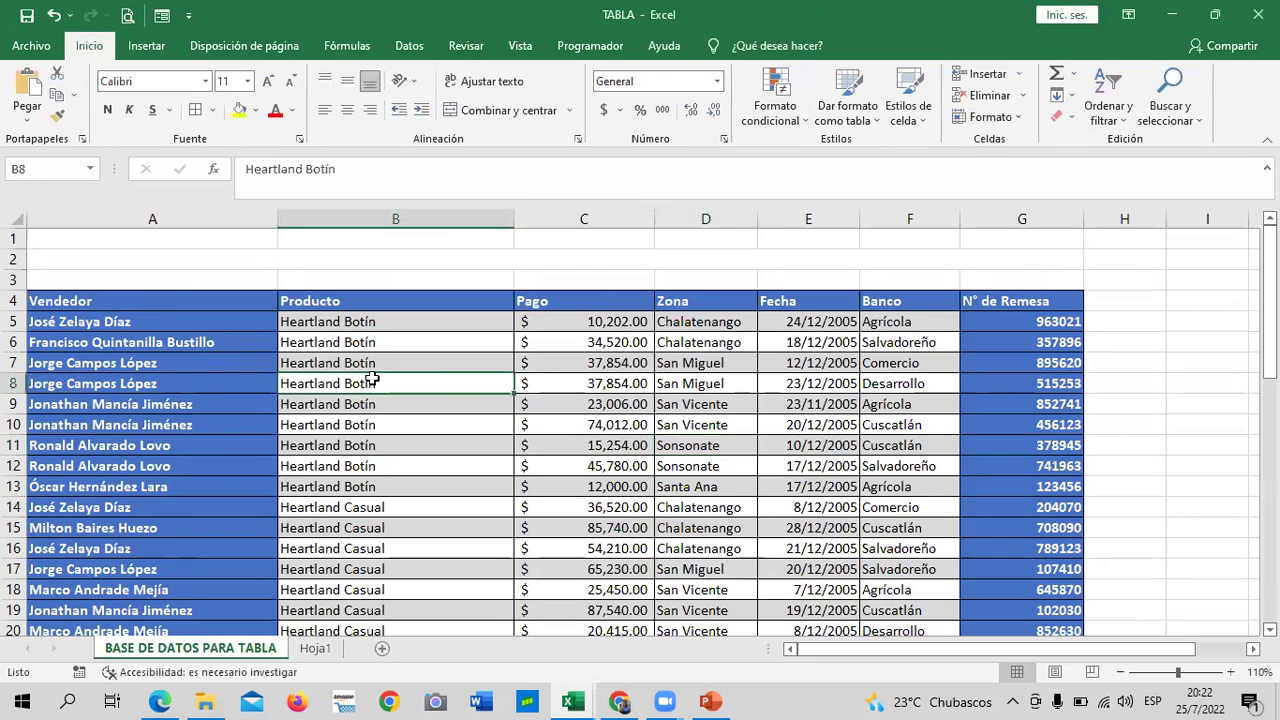
- Start a new table from the sales data, with Crear tabla proposing $A$4:$G$36
click(527, 400)
click(427, 520)
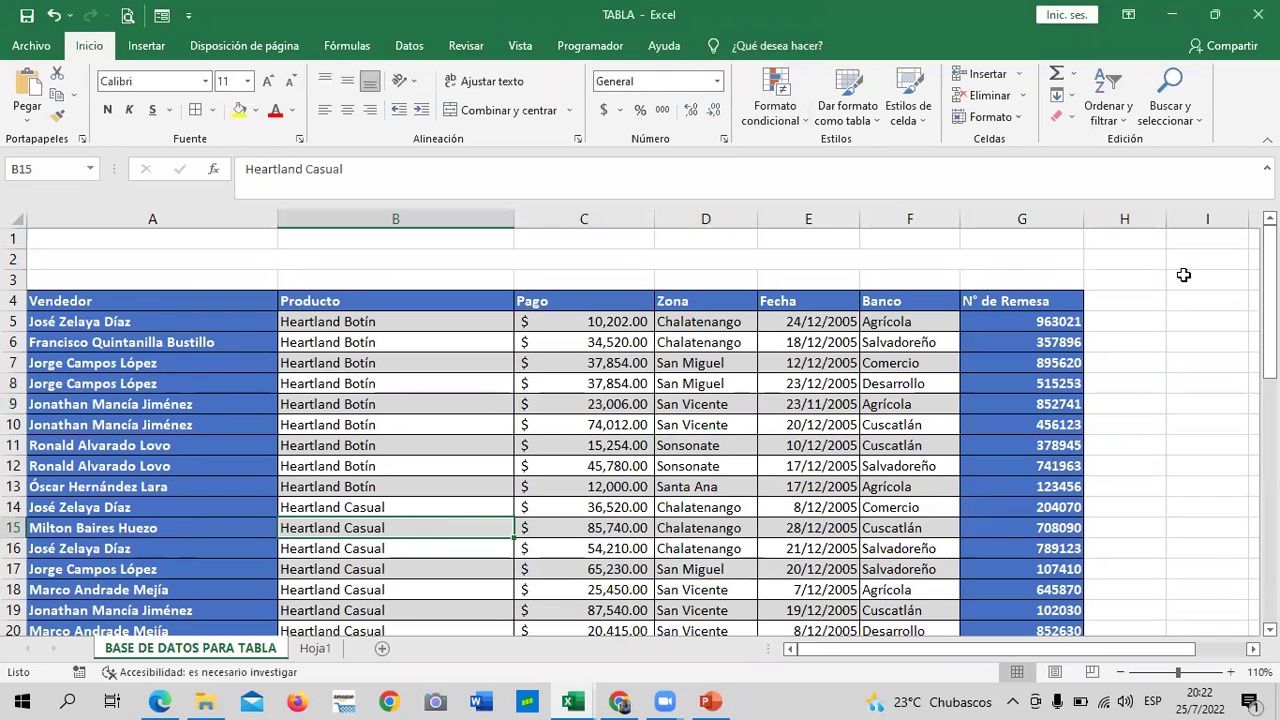
click(155, 50)
click(175, 80)
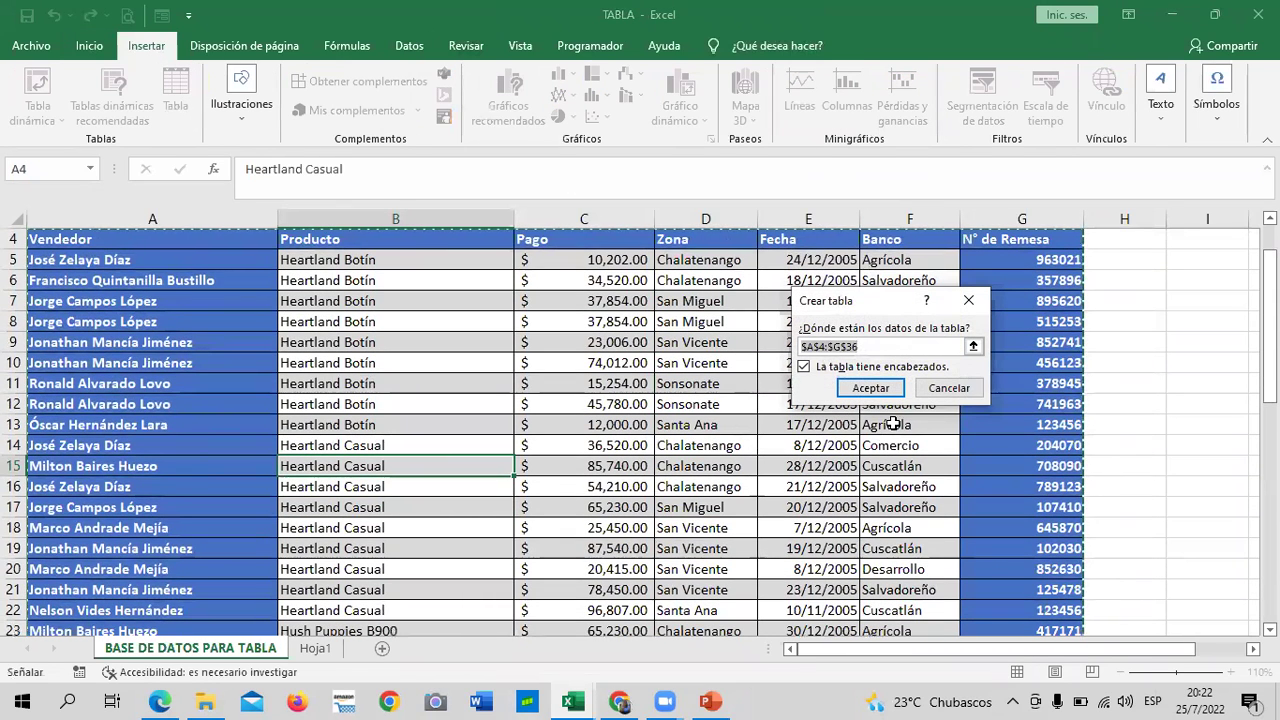
- Confirm Crear tabla to build Tabla2 from A4:G36, then select a single cell
click(872, 388)
click(640, 424)
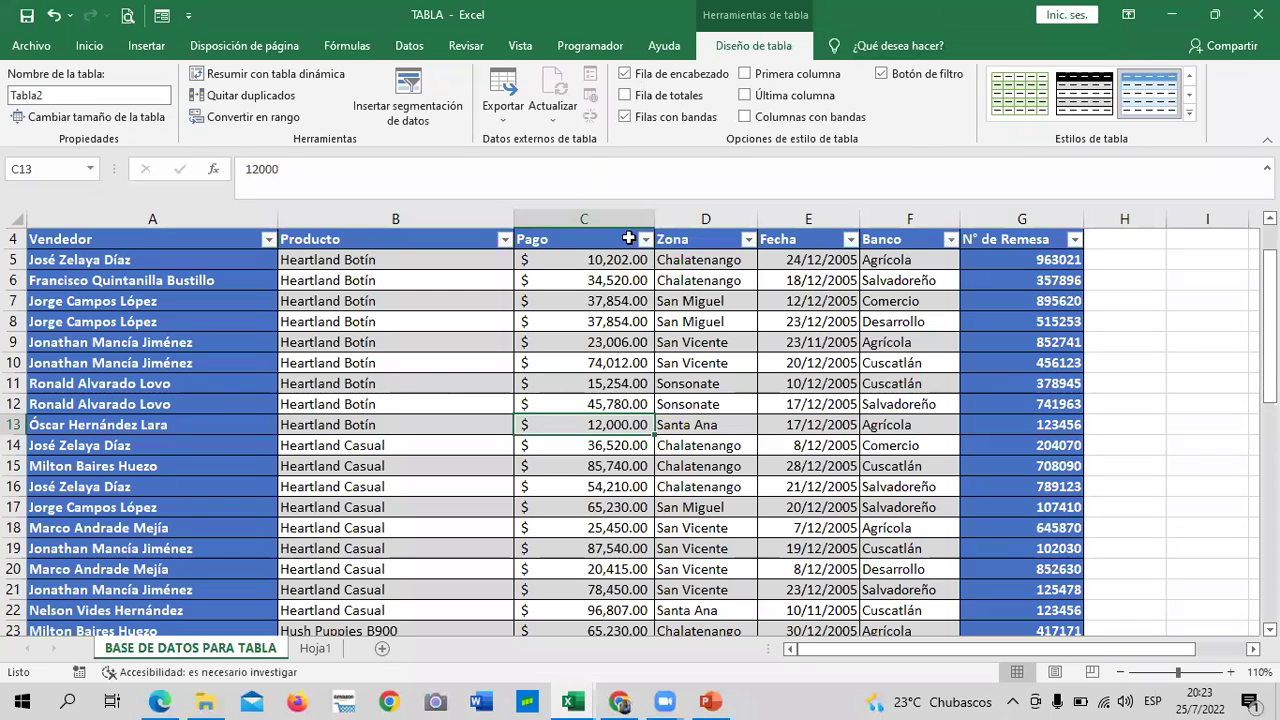
click(249, 96)
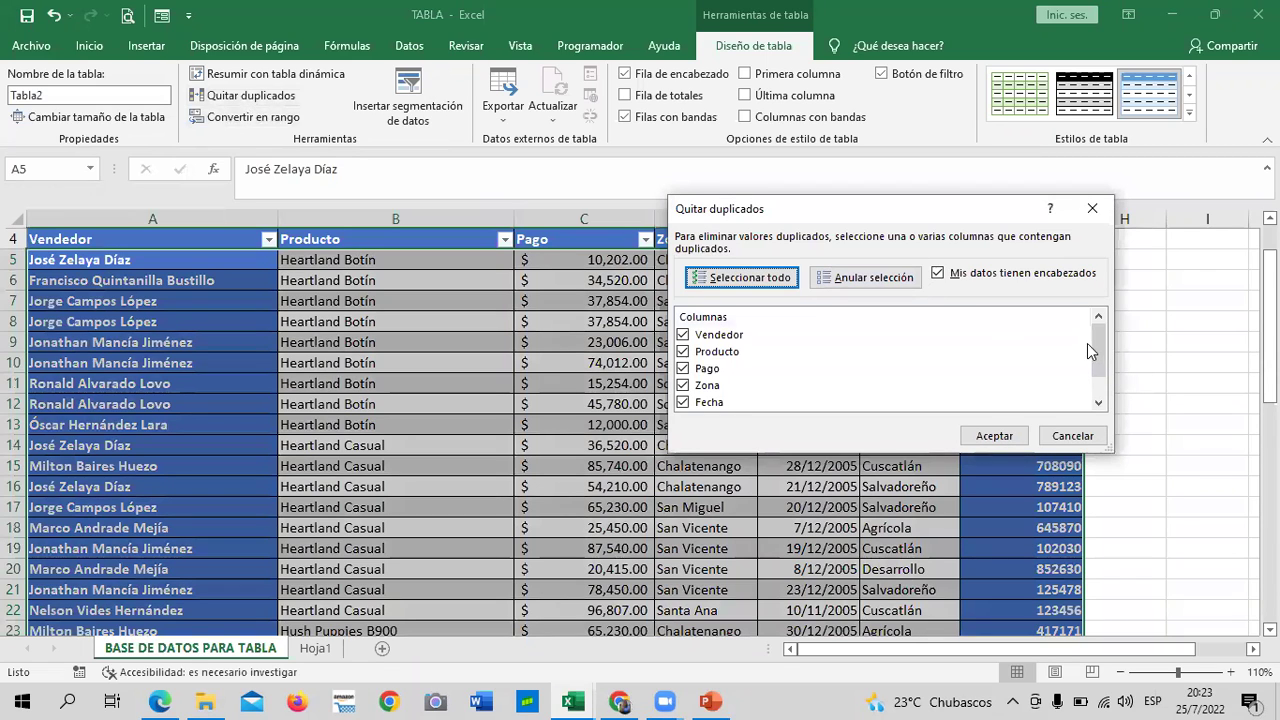
drag(1095, 336, 1097, 383)
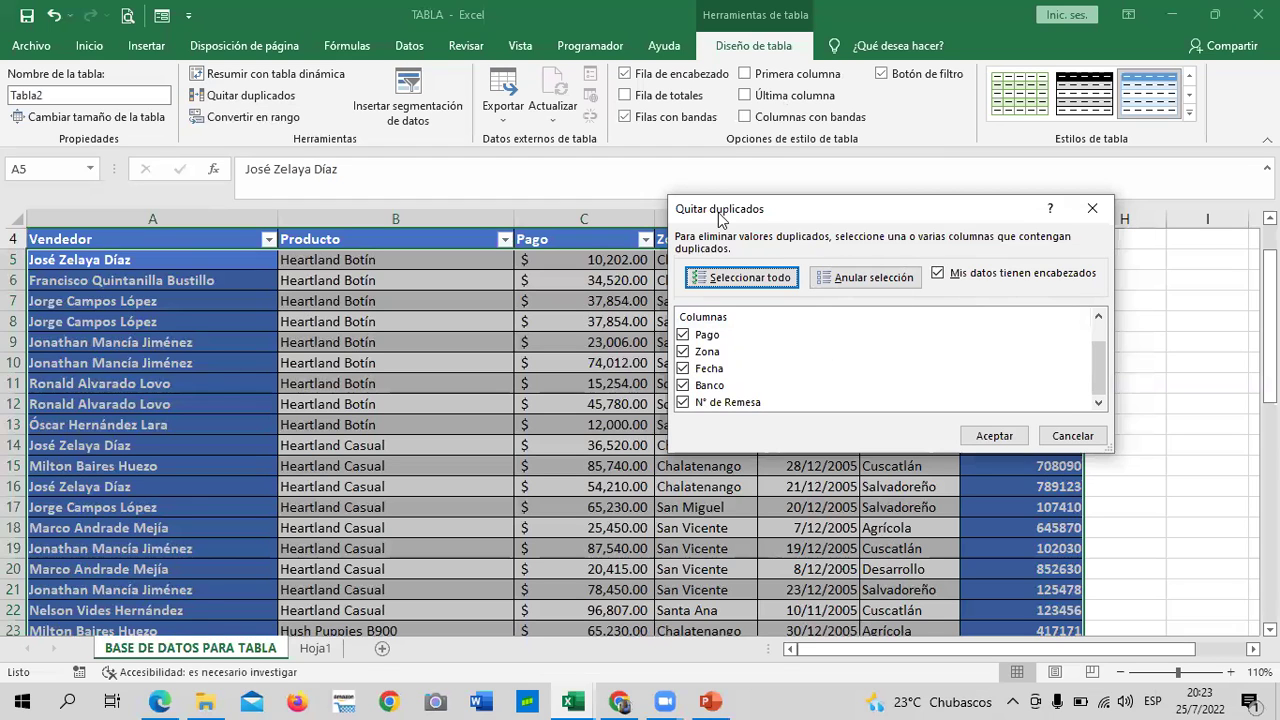
click(1094, 208)
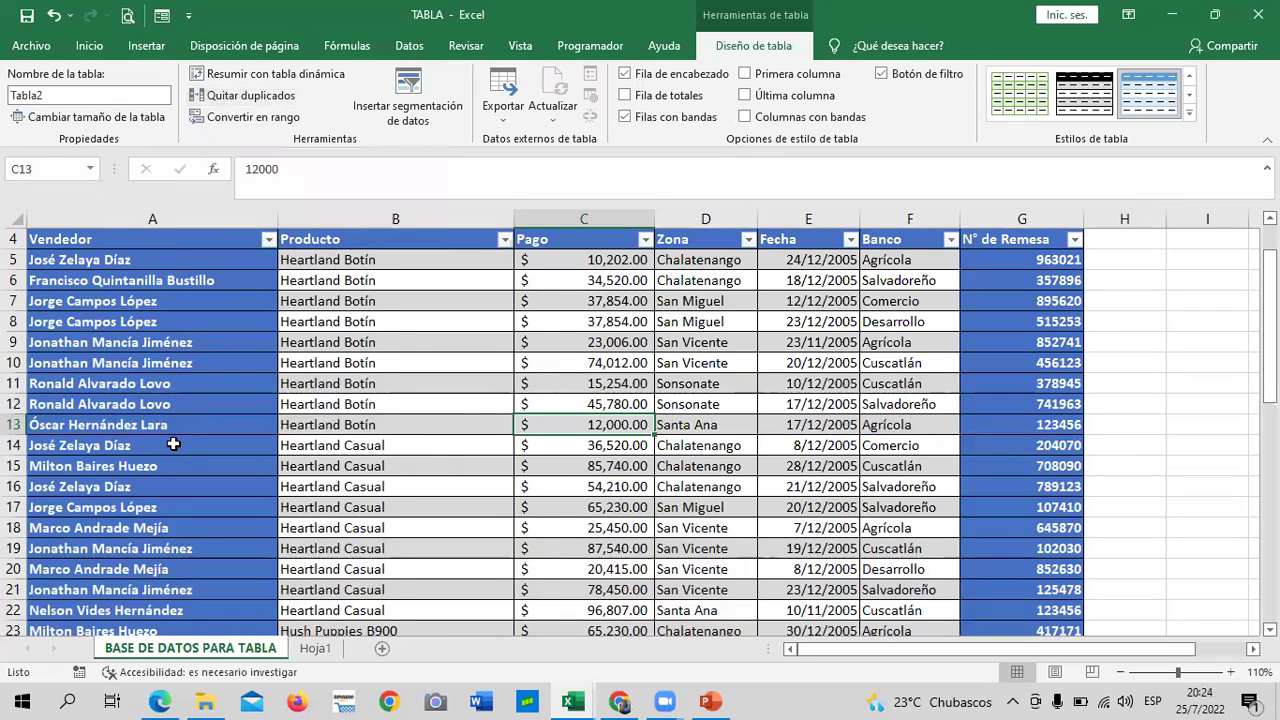
- Enable Fila de totales so the table gains a Total row at row 37
scroll(173, 447, down, 2)
scroll(135, 297, up, 2)
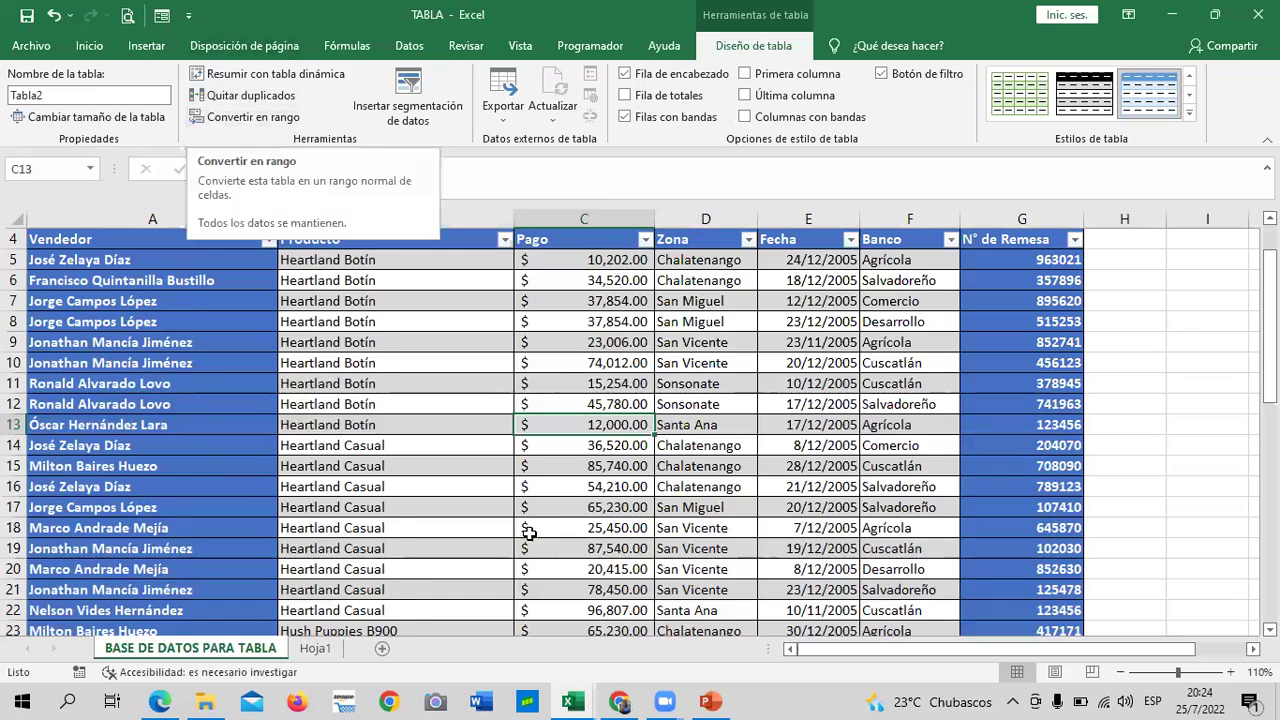
scroll(529, 533, down, 9)
scroll(531, 528, down, 3)
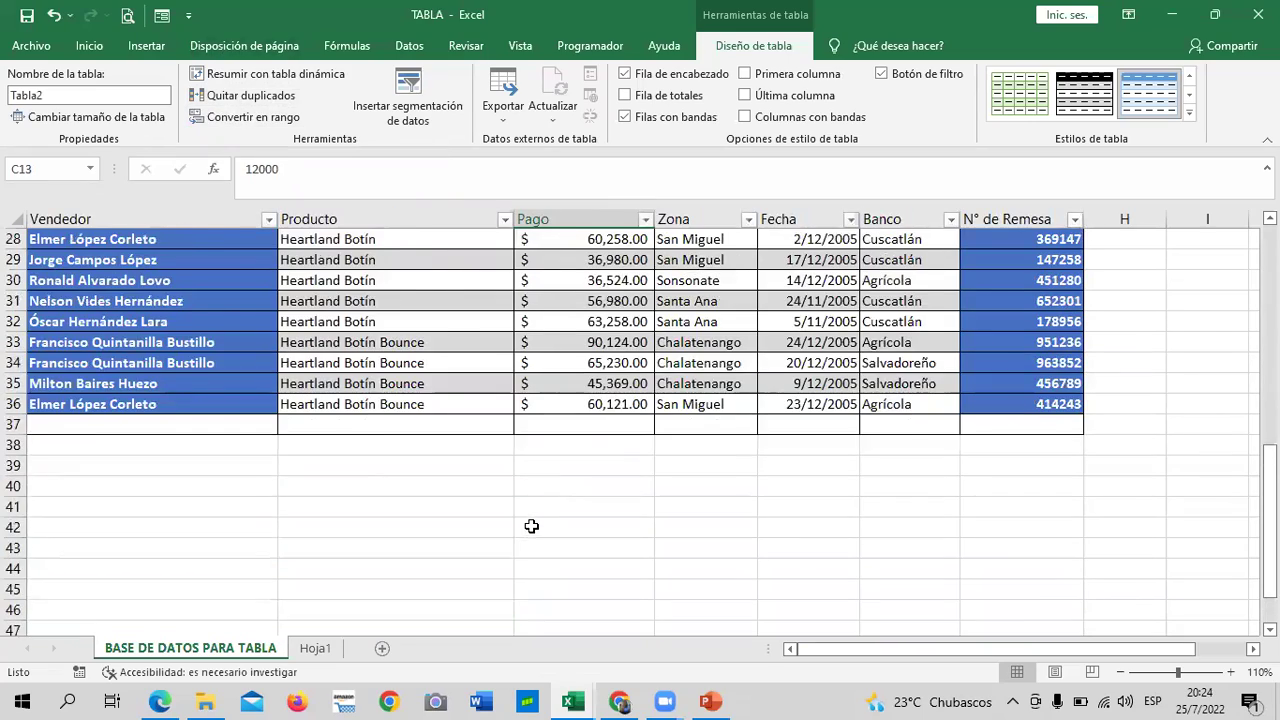
scroll(531, 526, up, 5)
scroll(529, 517, up, 1)
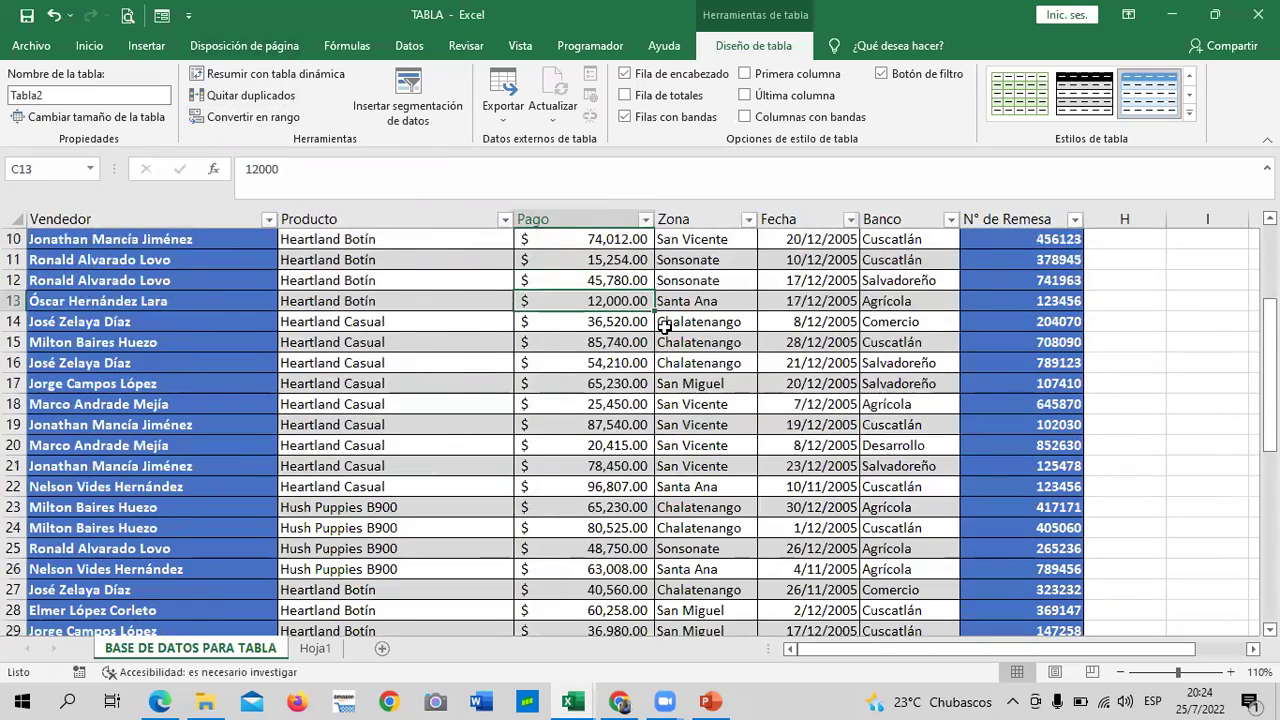
scroll(664, 326, up, 3)
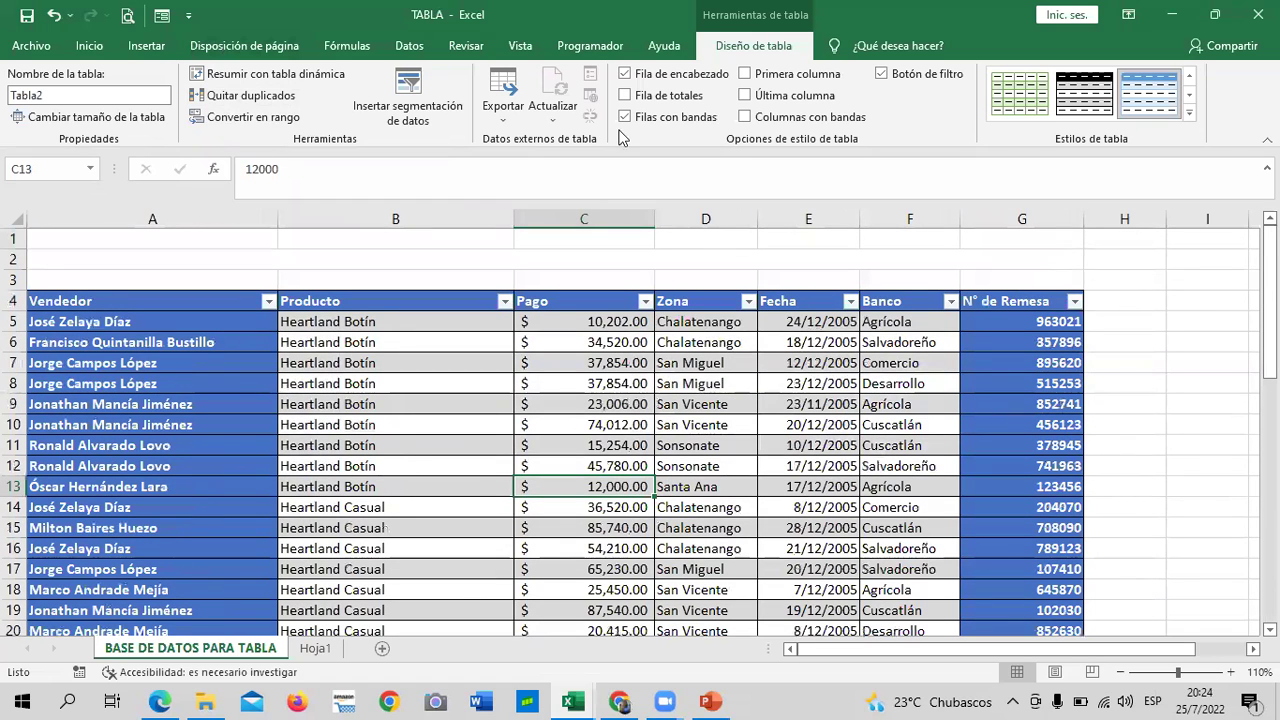
click(627, 96)
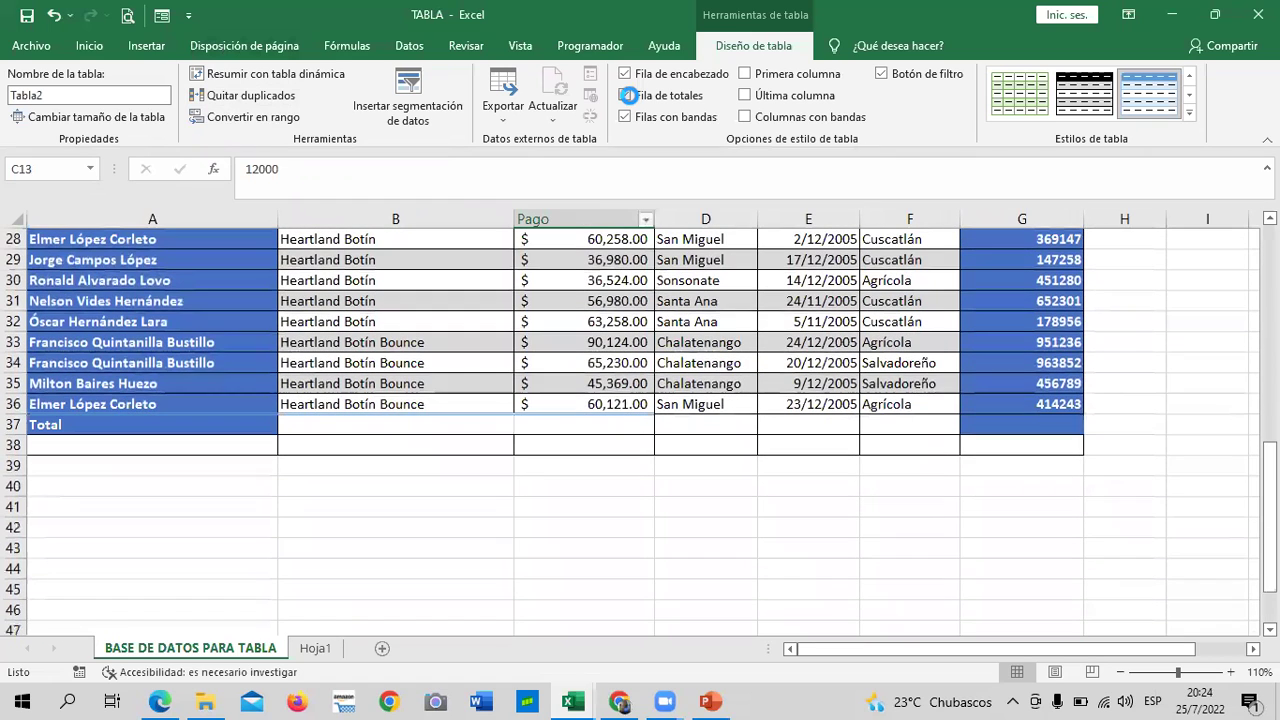
click(474, 445)
click(216, 440)
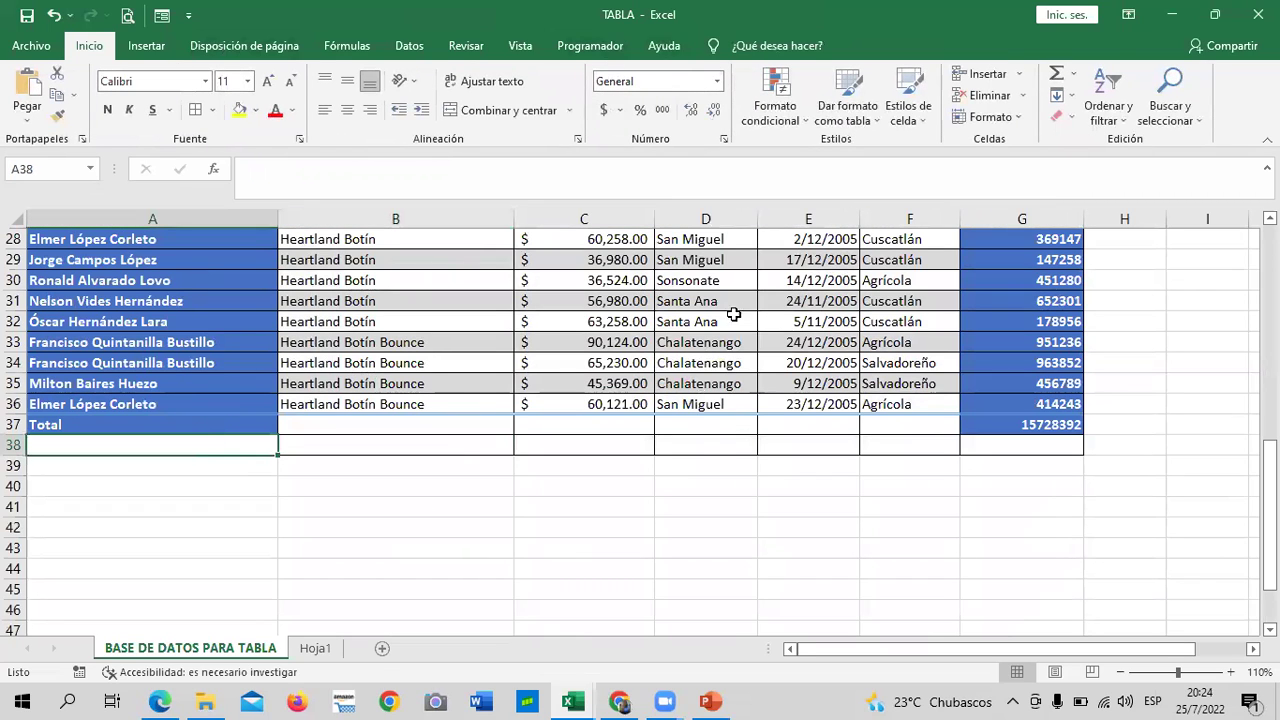
click(700, 447)
click(788, 440)
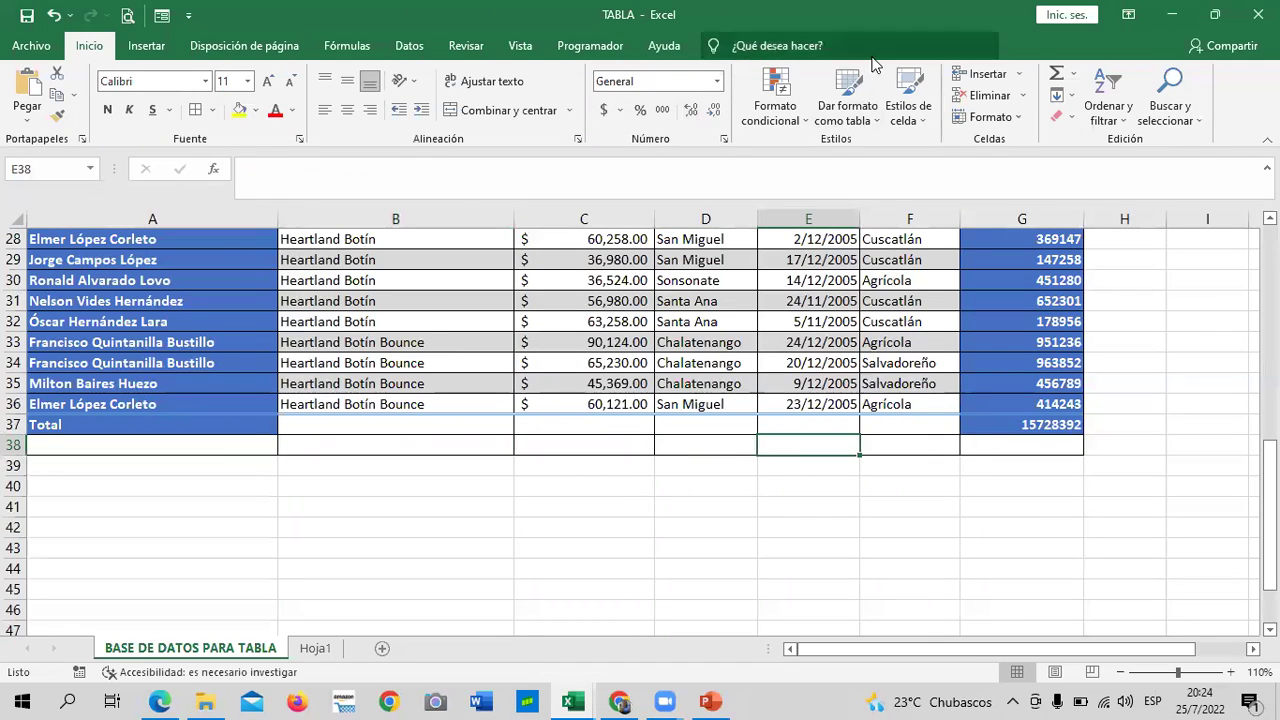
click(942, 363)
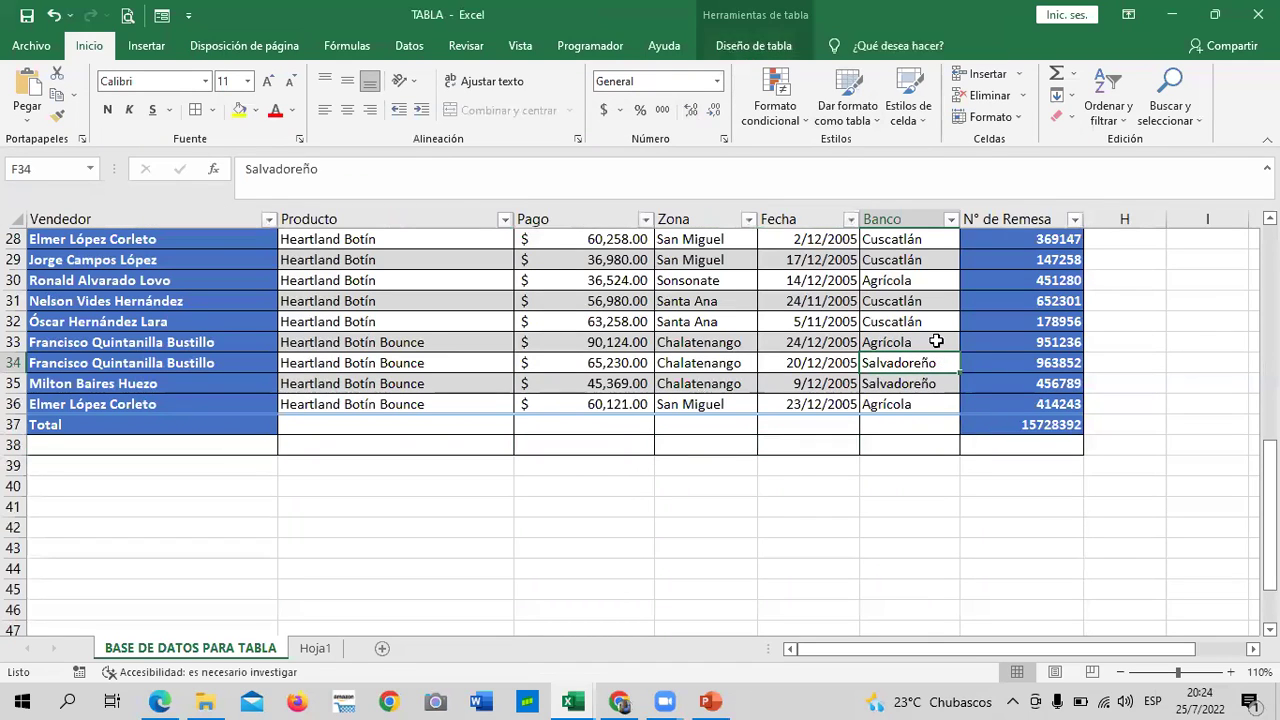
- Toggle the Total row off and on, then review its cells and the 15728392 subtotal
click(764, 44)
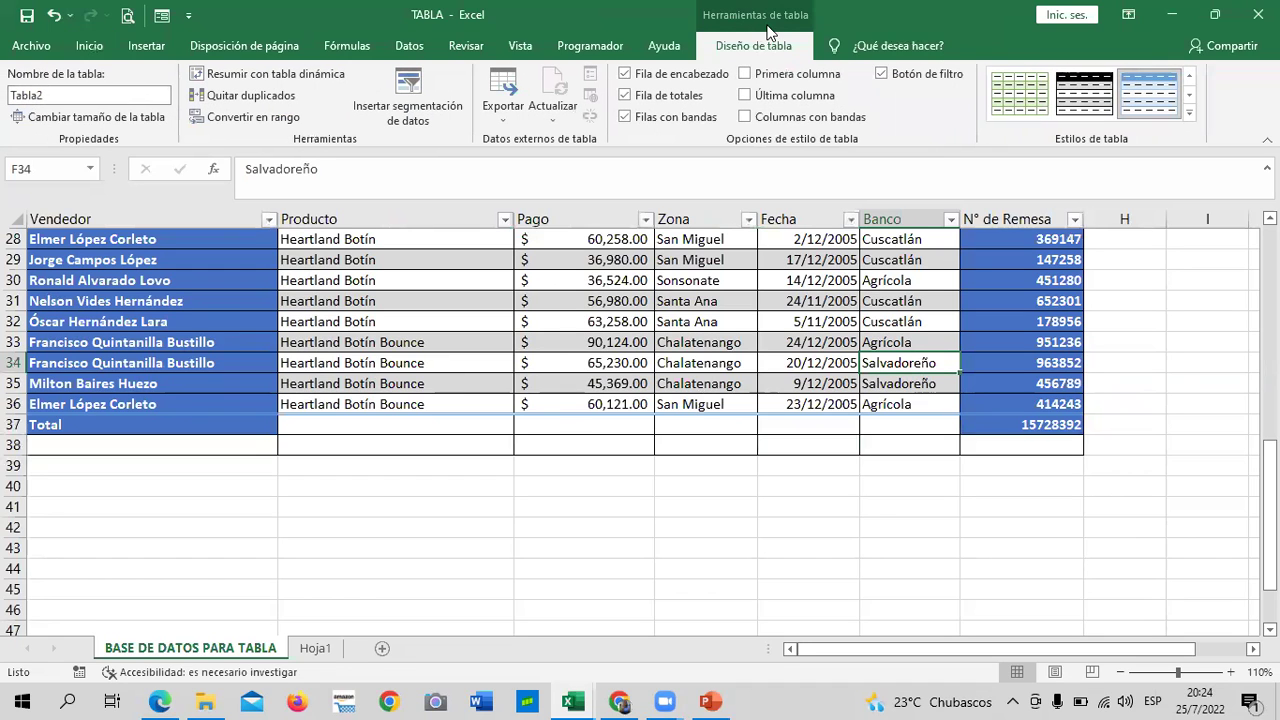
click(625, 95)
click(625, 95)
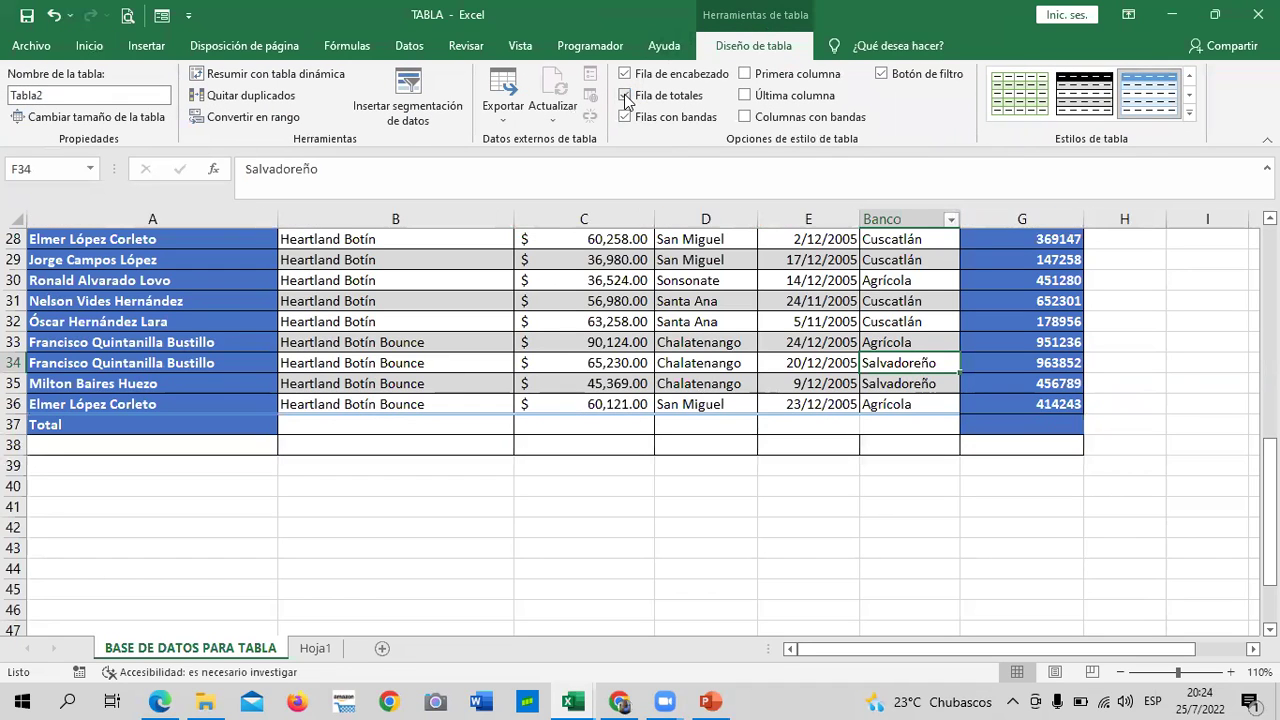
click(200, 405)
click(193, 425)
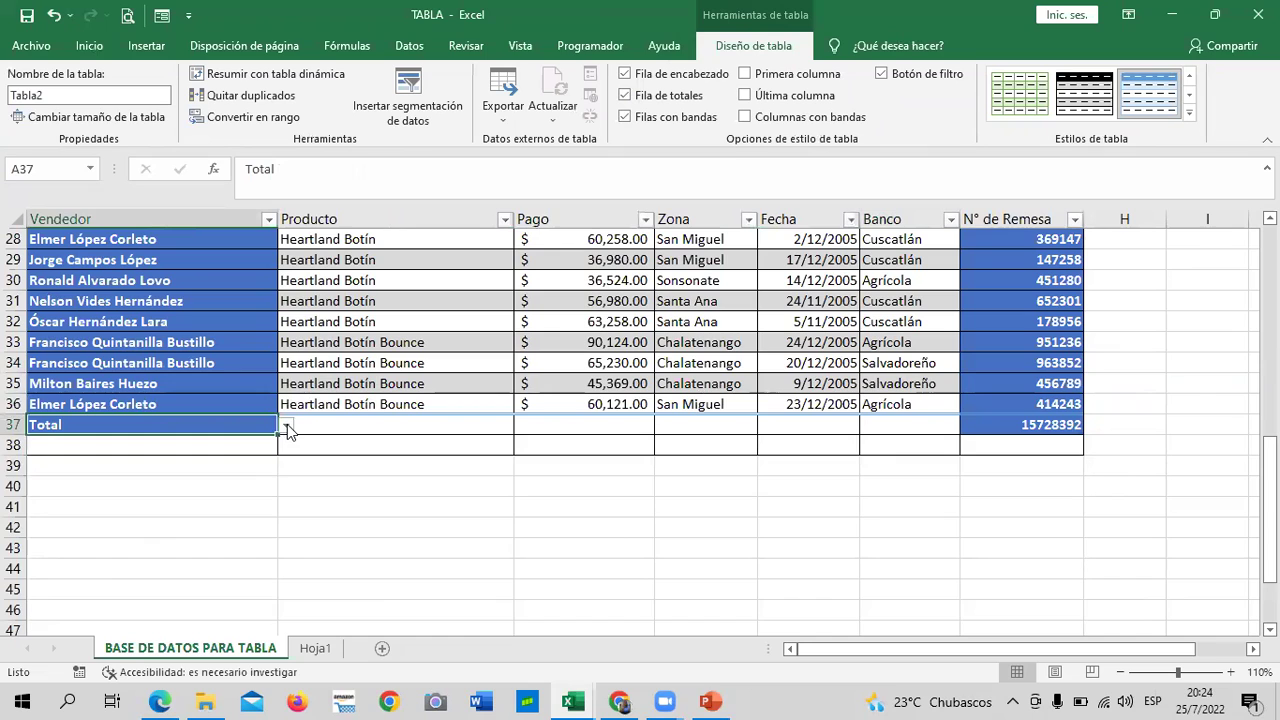
click(286, 426)
click(472, 425)
click(475, 423)
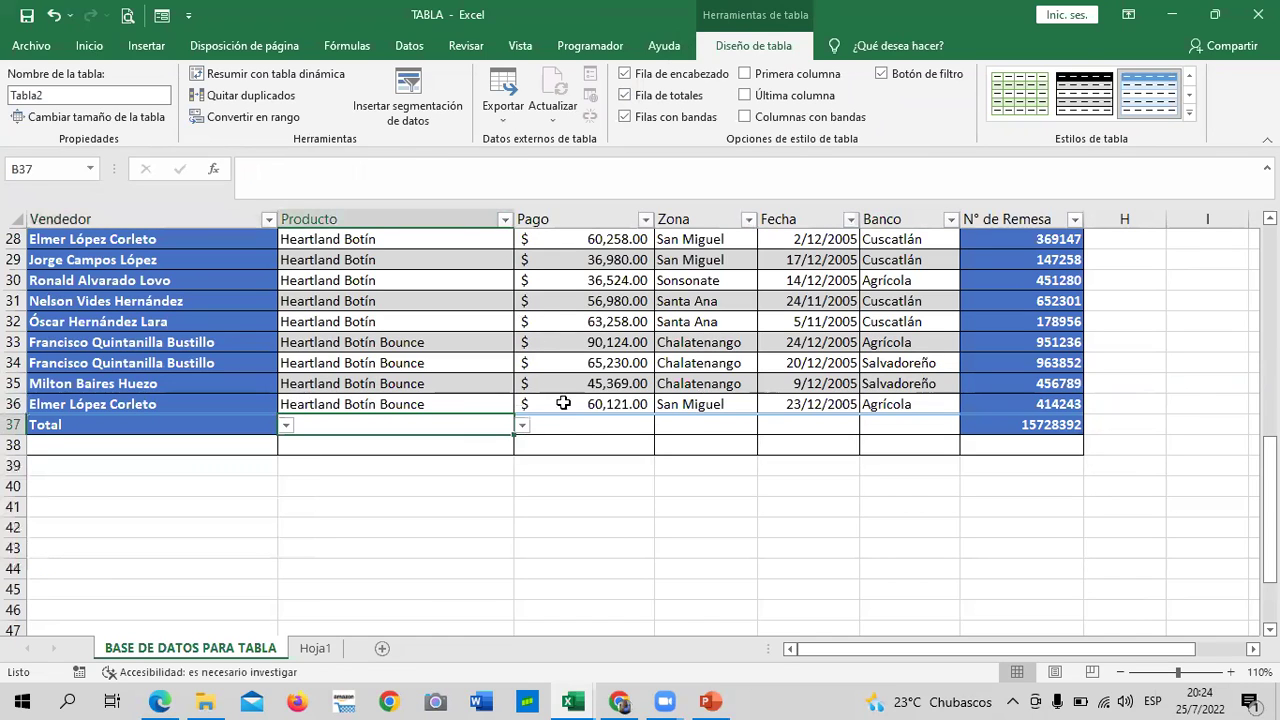
click(577, 432)
click(719, 430)
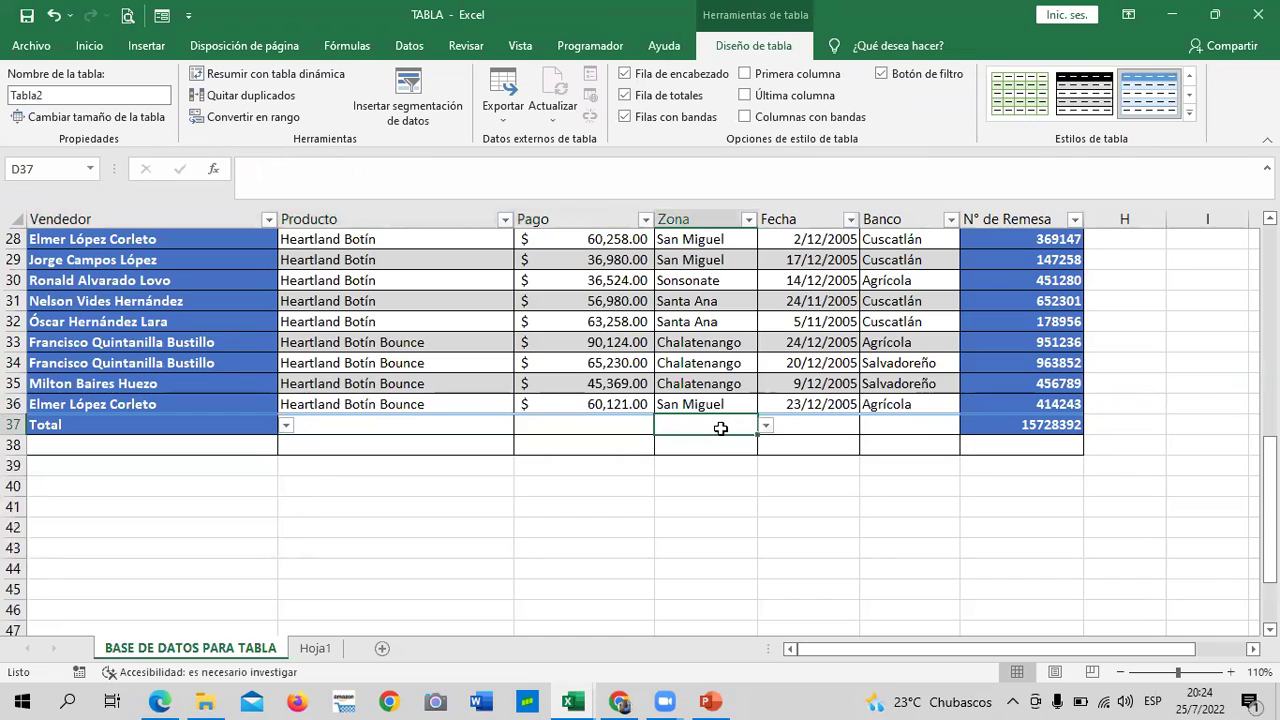
click(786, 428)
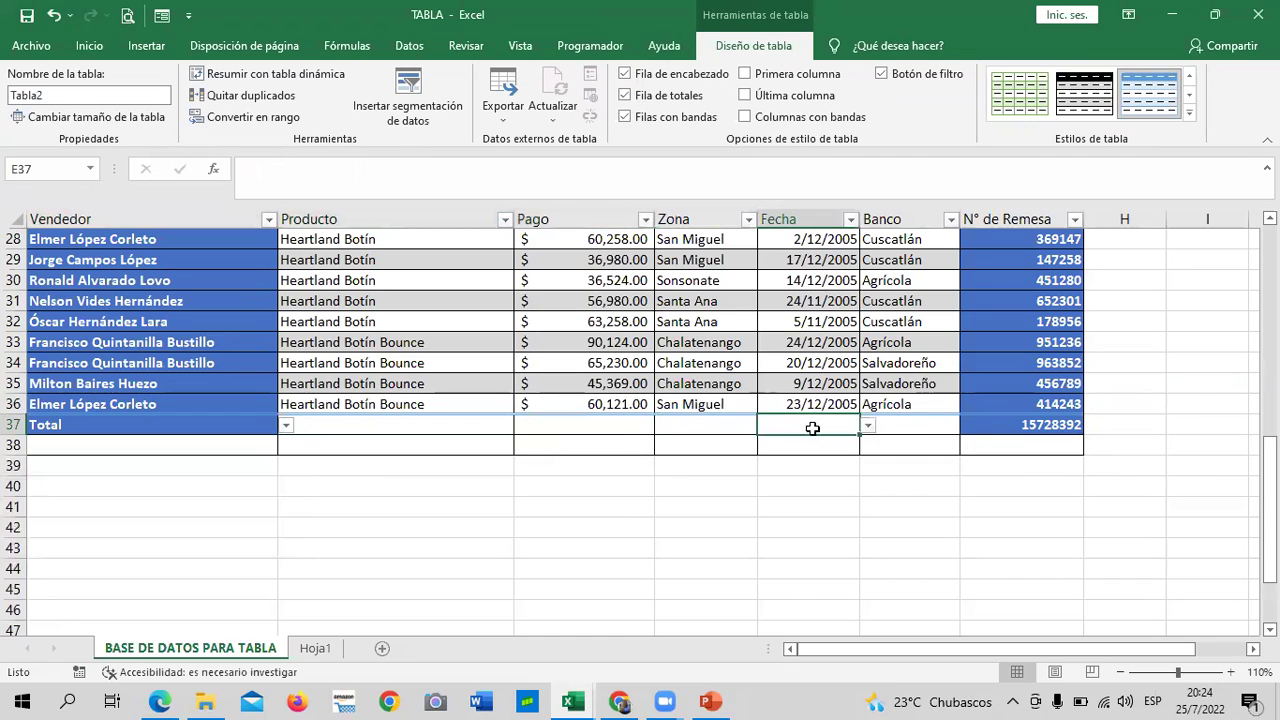
click(897, 430)
click(1013, 434)
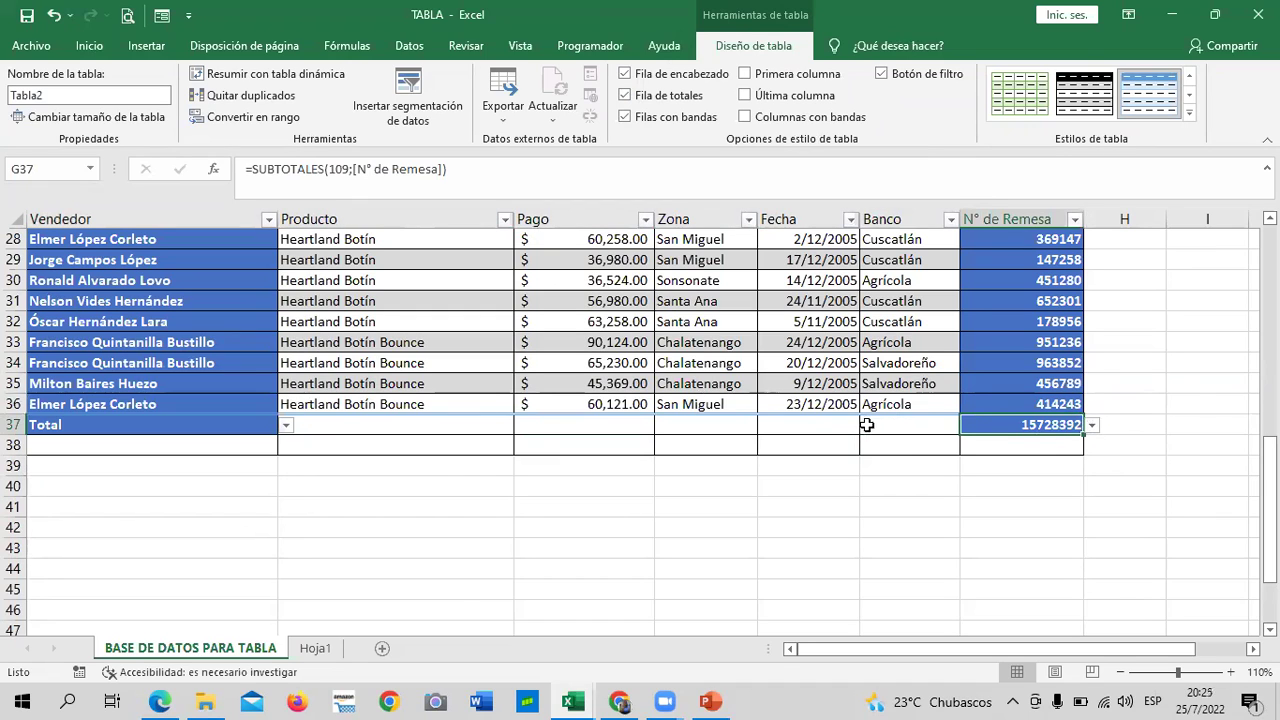
- Open the Zona total's function list in D37 and dismiss it unchanged
click(710, 424)
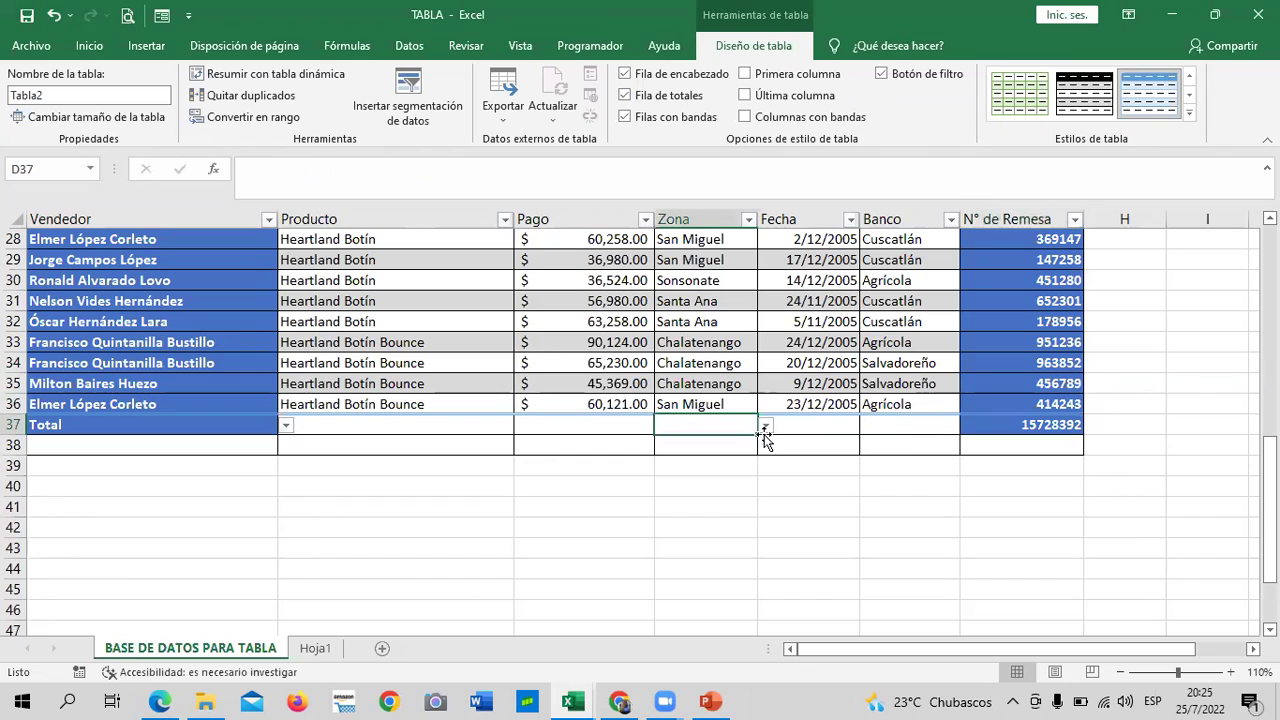
click(765, 427)
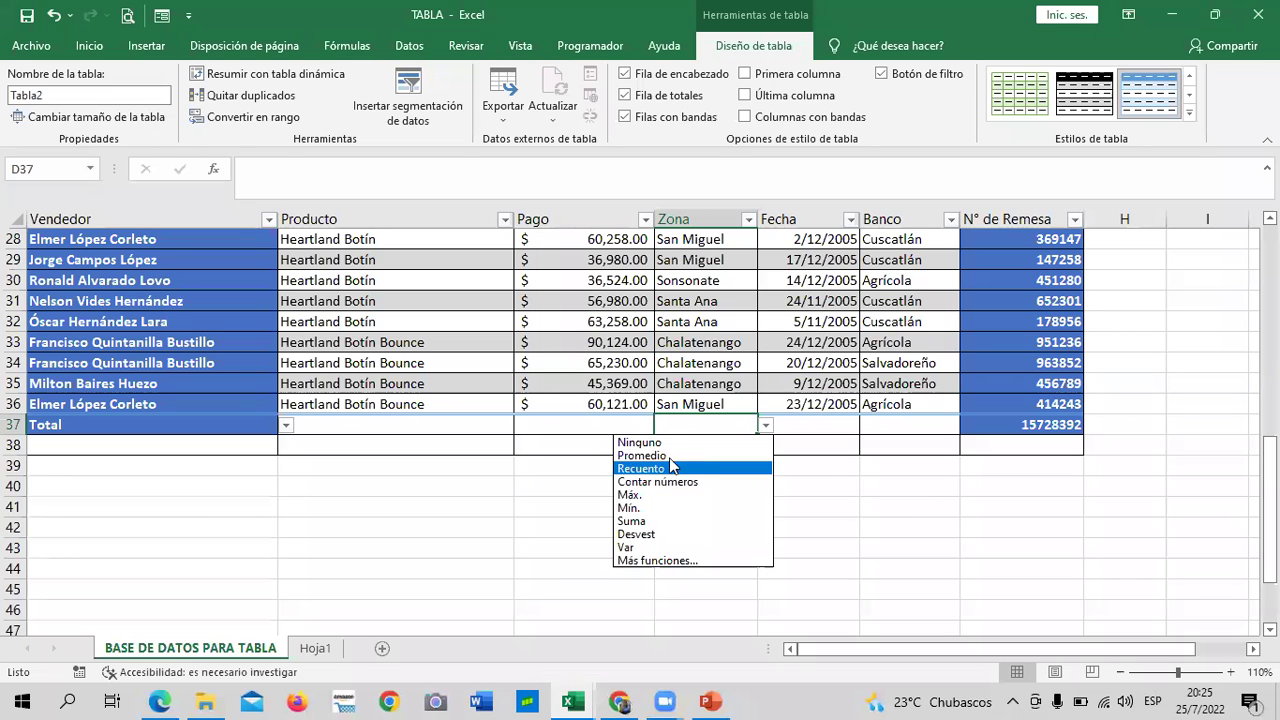
key(Escape)
scroll(574, 458, up, 5)
scroll(572, 461, up, 4)
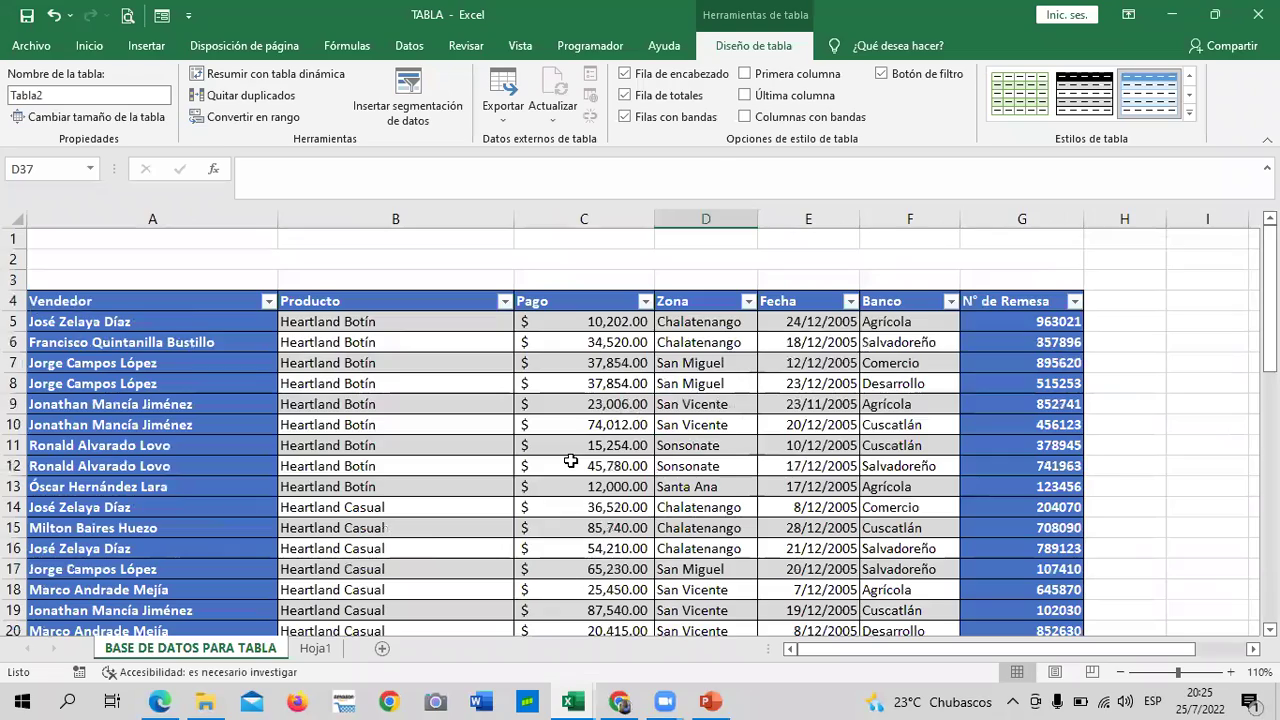
scroll(570, 460, down, 1)
scroll(412, 517, down, 2)
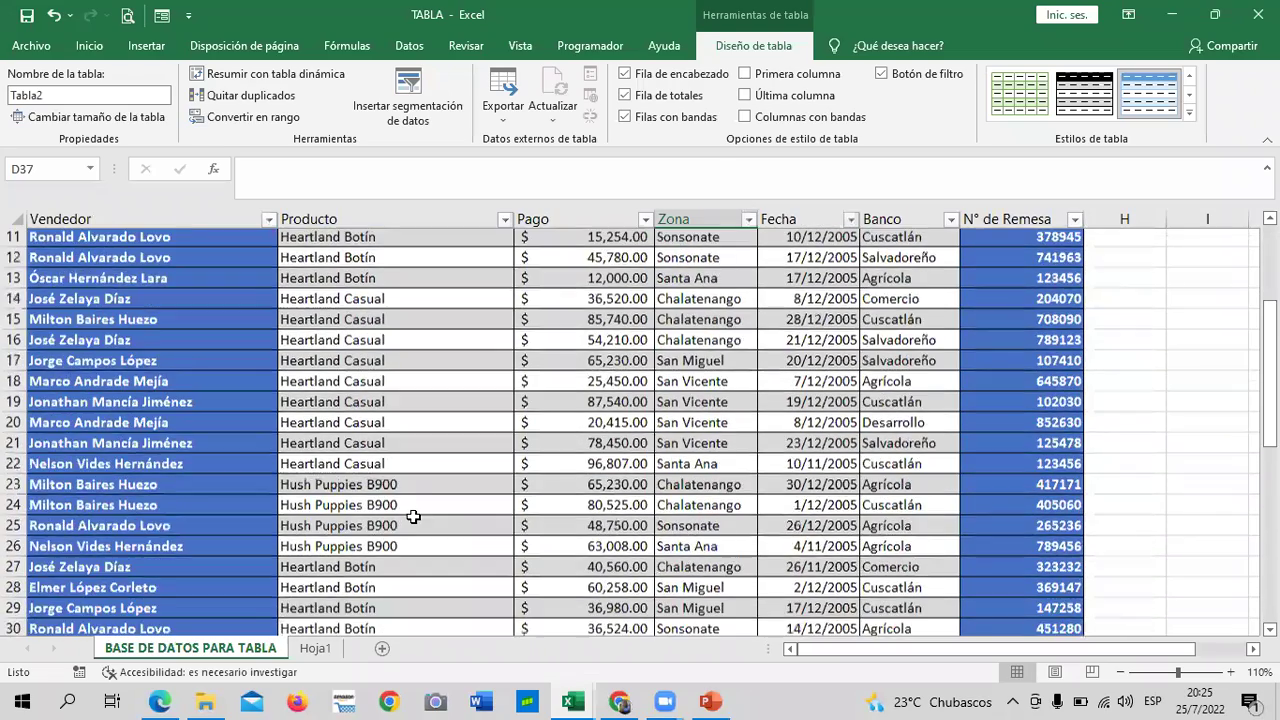
scroll(412, 516, down, 5)
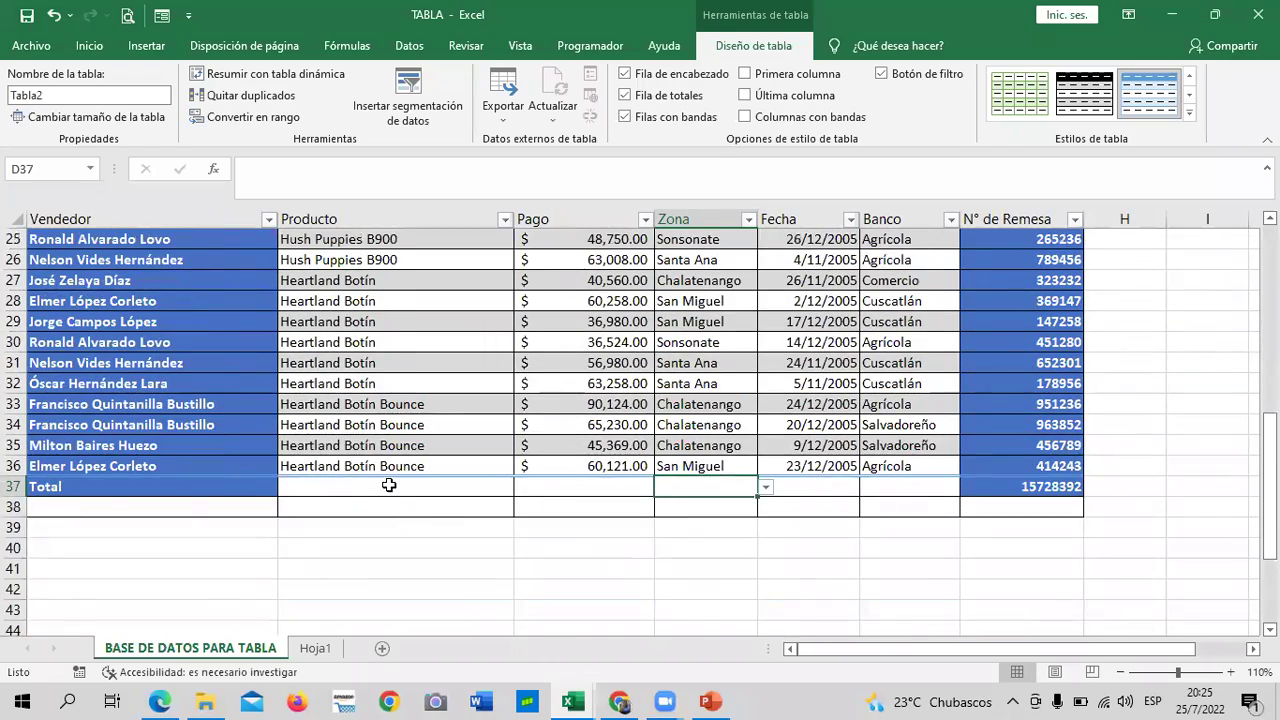
scroll(389, 485, up, 5)
scroll(423, 500, down, 6)
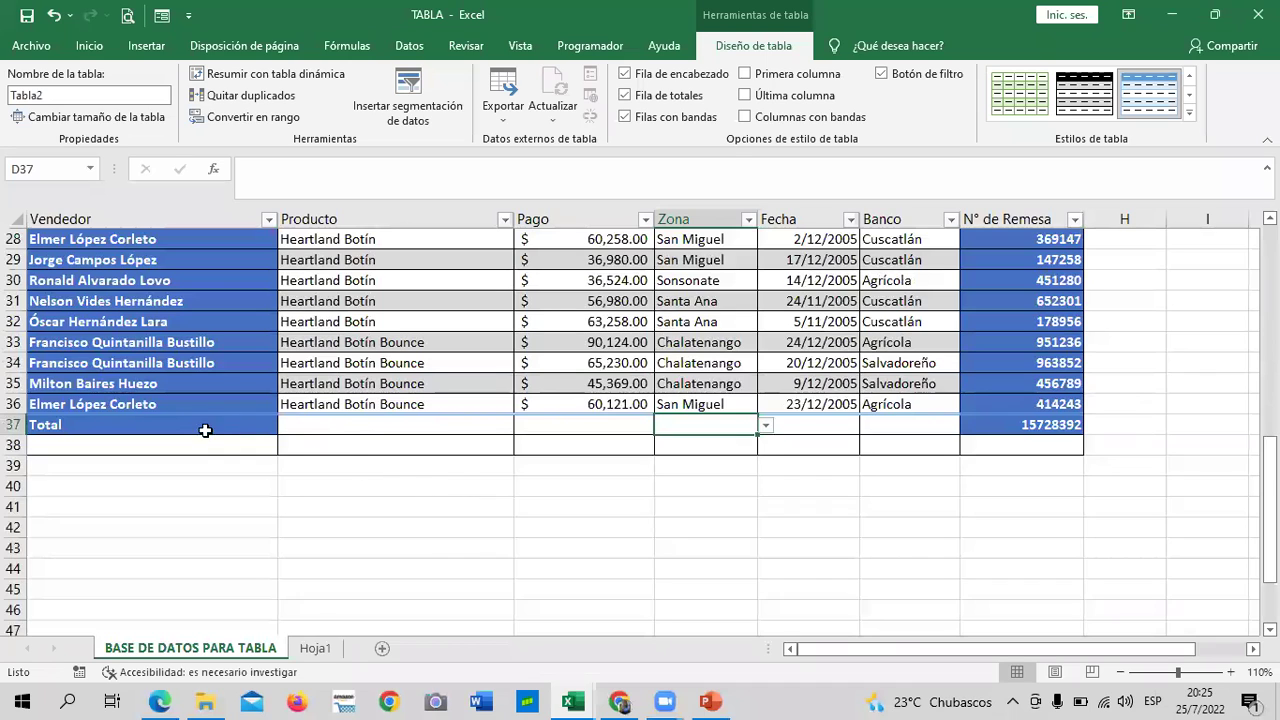
- Set the Producto total in B37 to Recuento, showing 32 entries
click(375, 424)
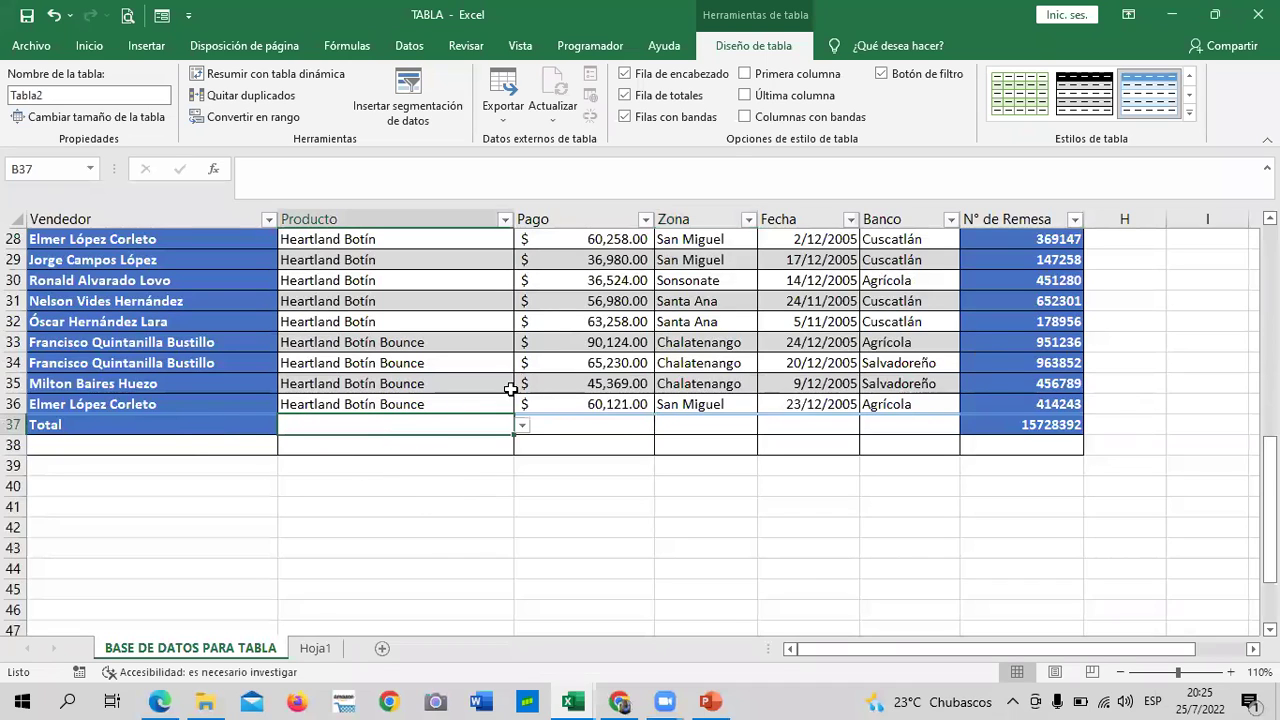
click(521, 426)
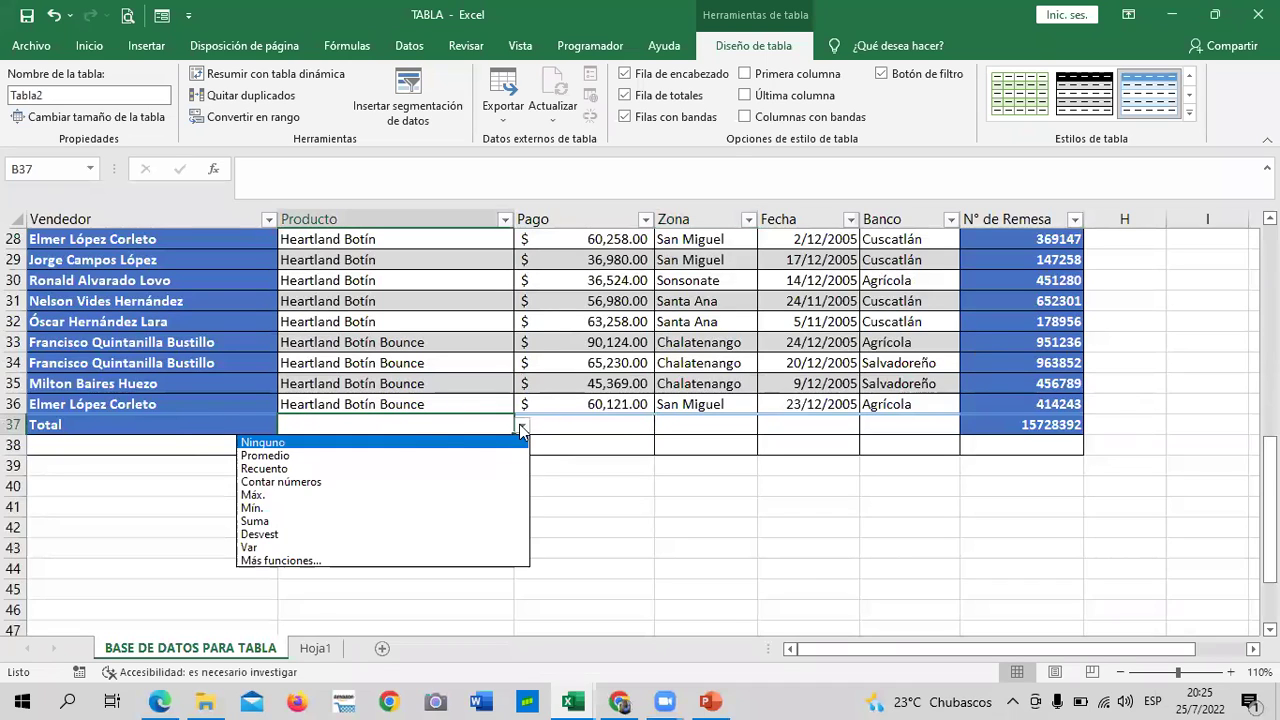
click(324, 482)
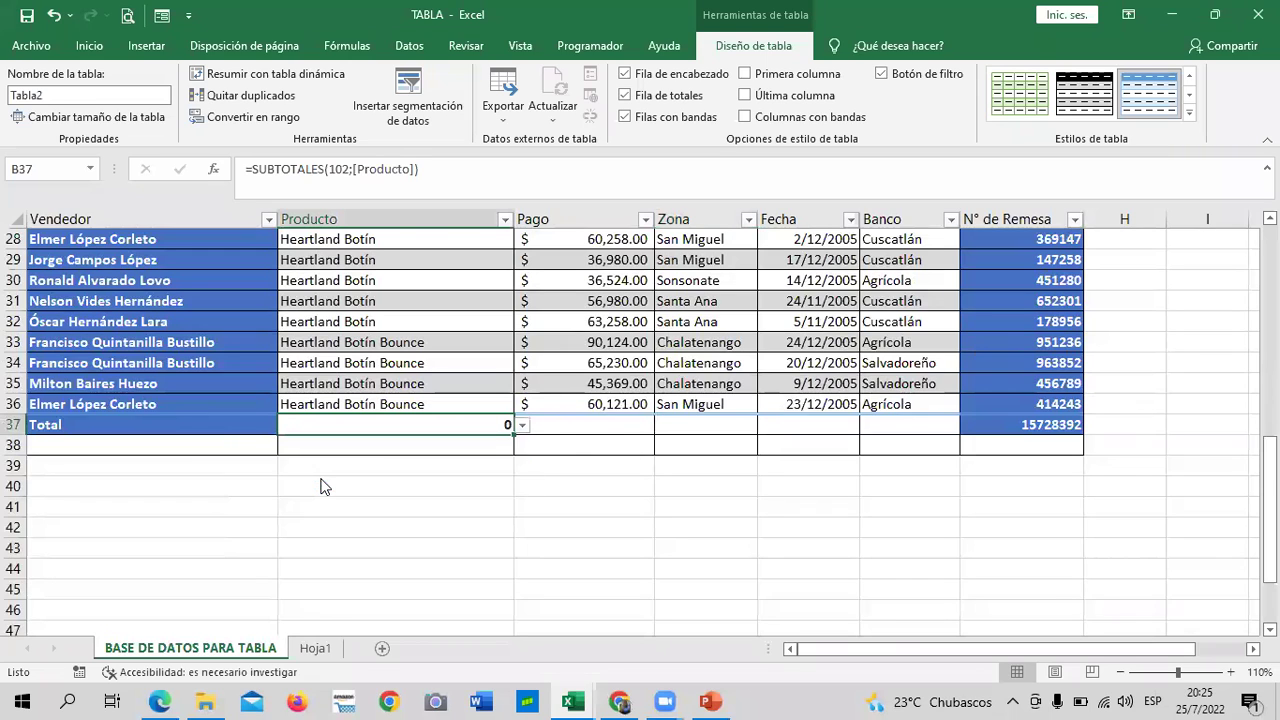
click(521, 426)
key(Escape)
scroll(520, 425, up, 7)
scroll(466, 423, up, 2)
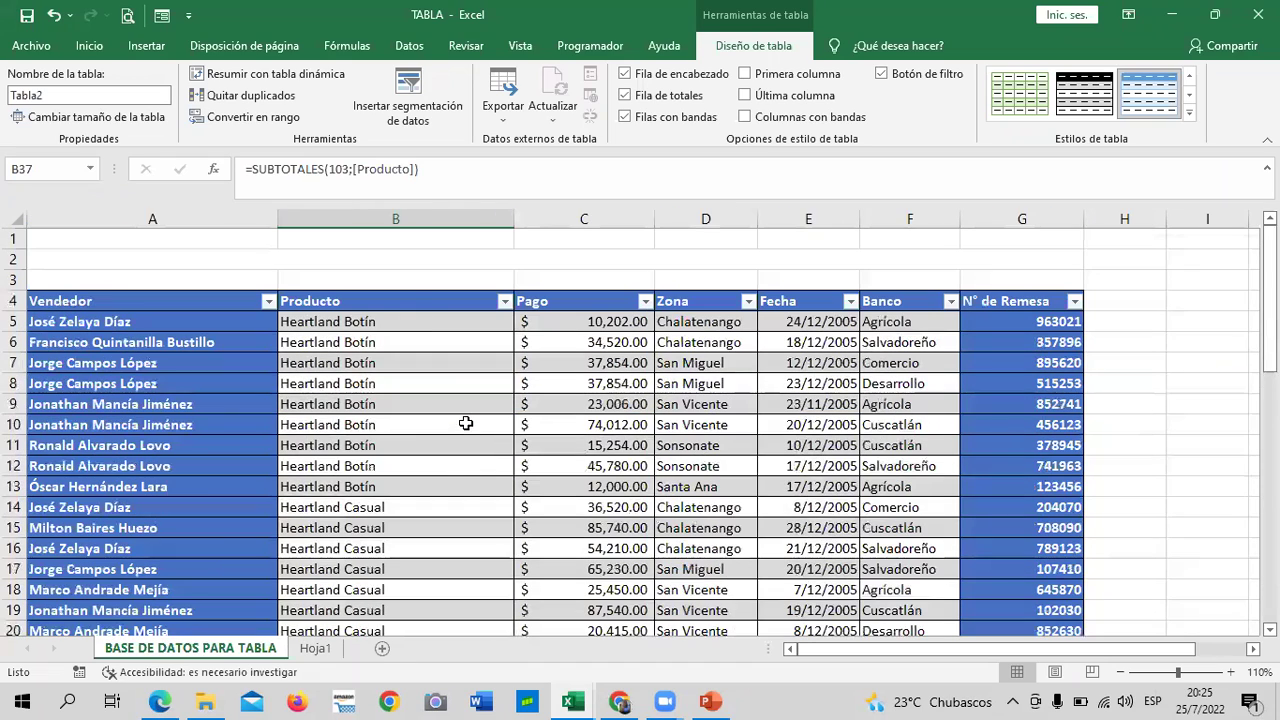
scroll(350, 455, down, 5)
scroll(357, 449, down, 4)
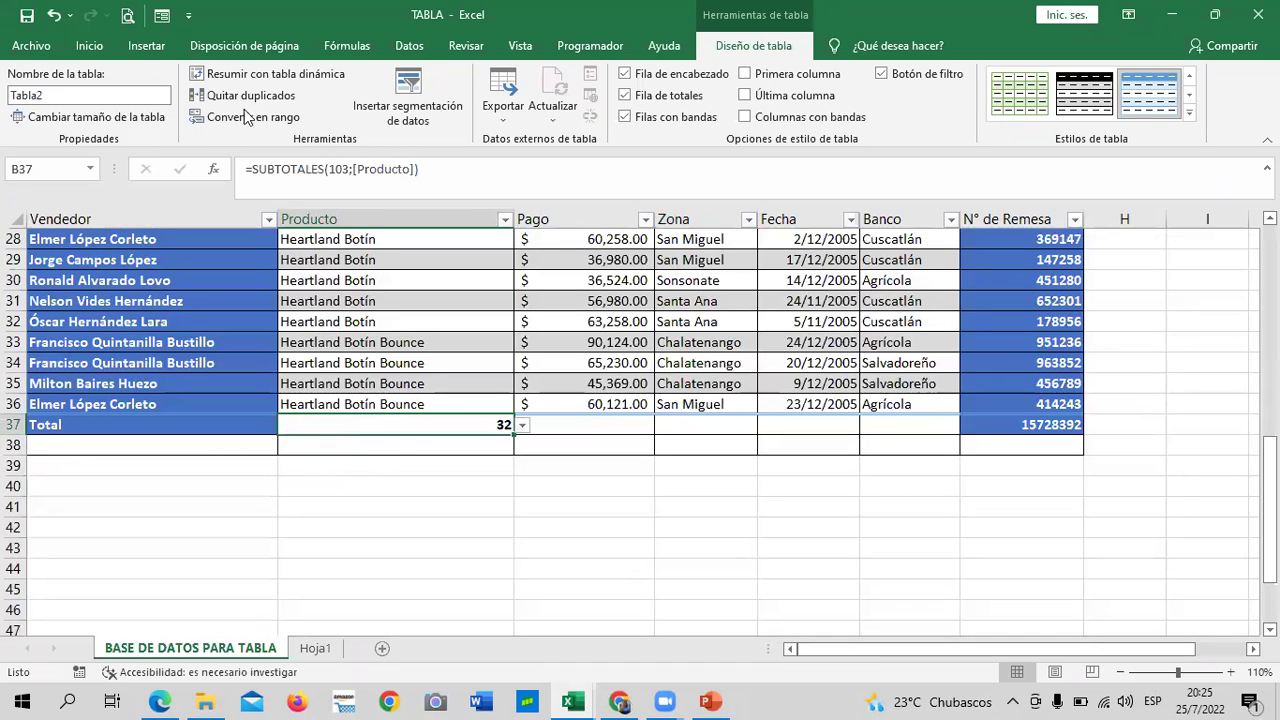
click(594, 426)
scroll(605, 420, up, 5)
scroll(612, 418, up, 4)
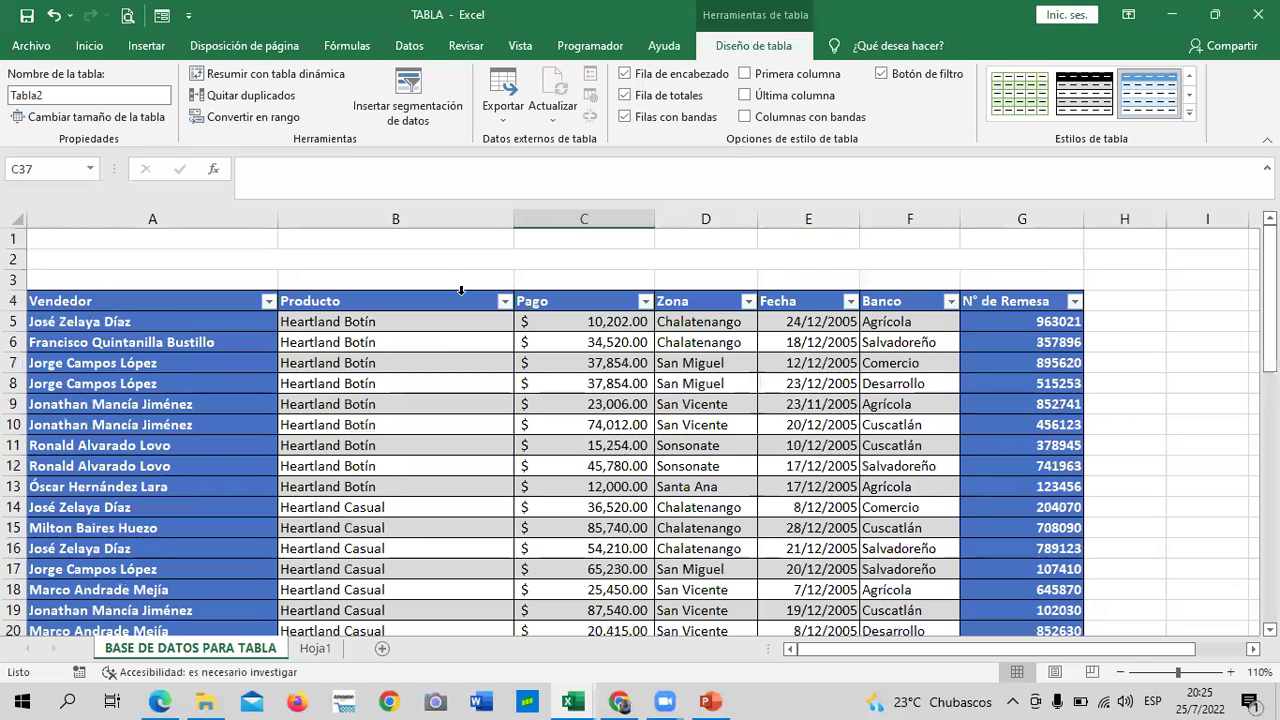
scroll(596, 448, down, 4)
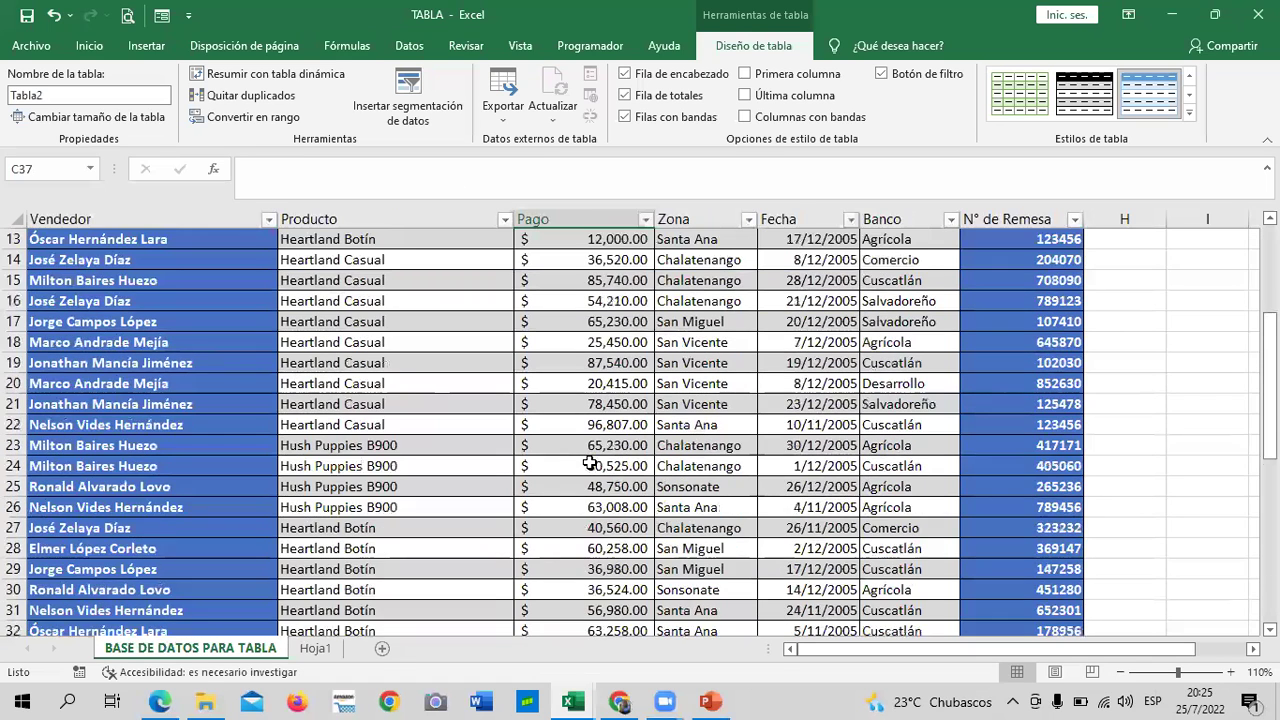
scroll(596, 455, down, 4)
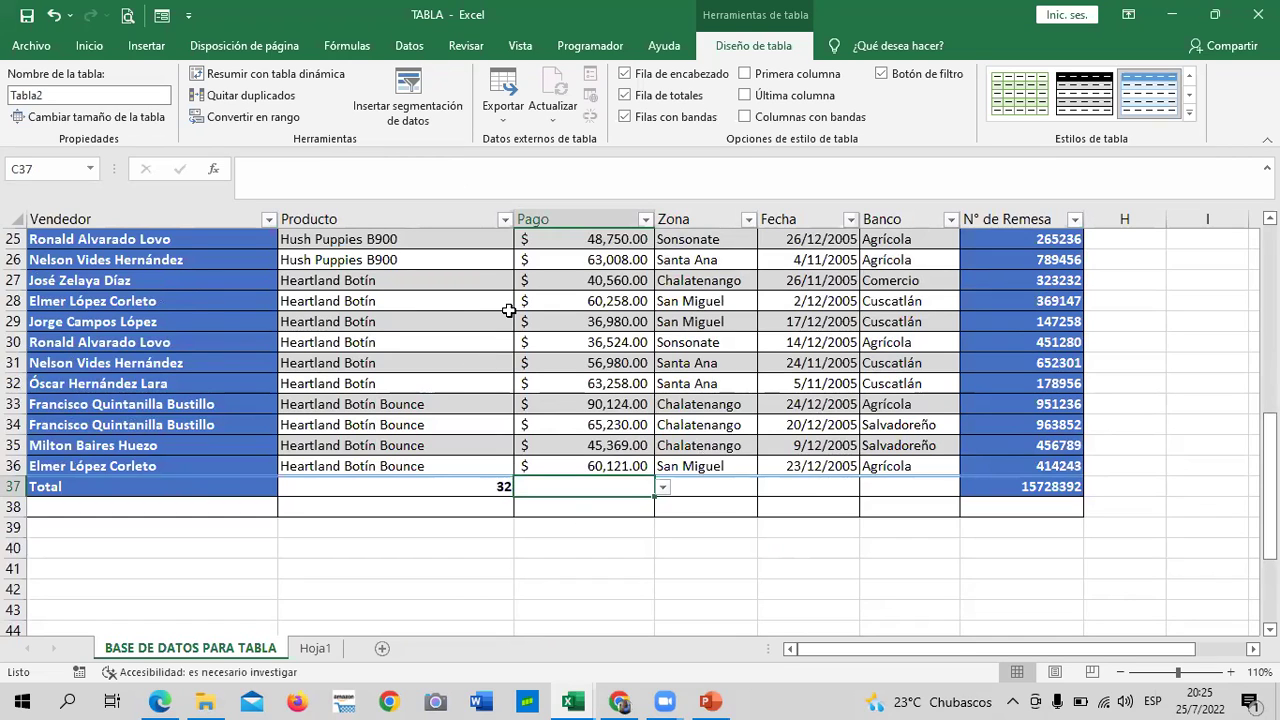
- Choose Suma for the Pago total in C37, giving $1,653,761.00, and check the formulas
click(663, 488)
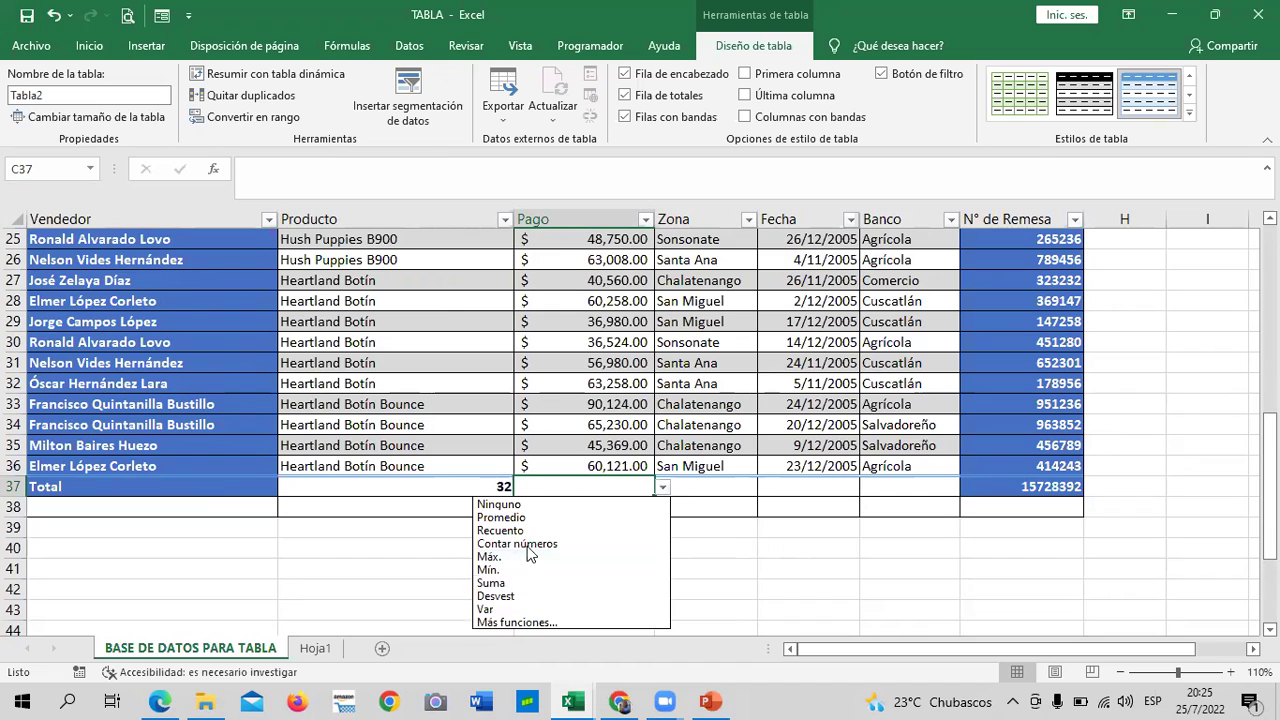
click(535, 585)
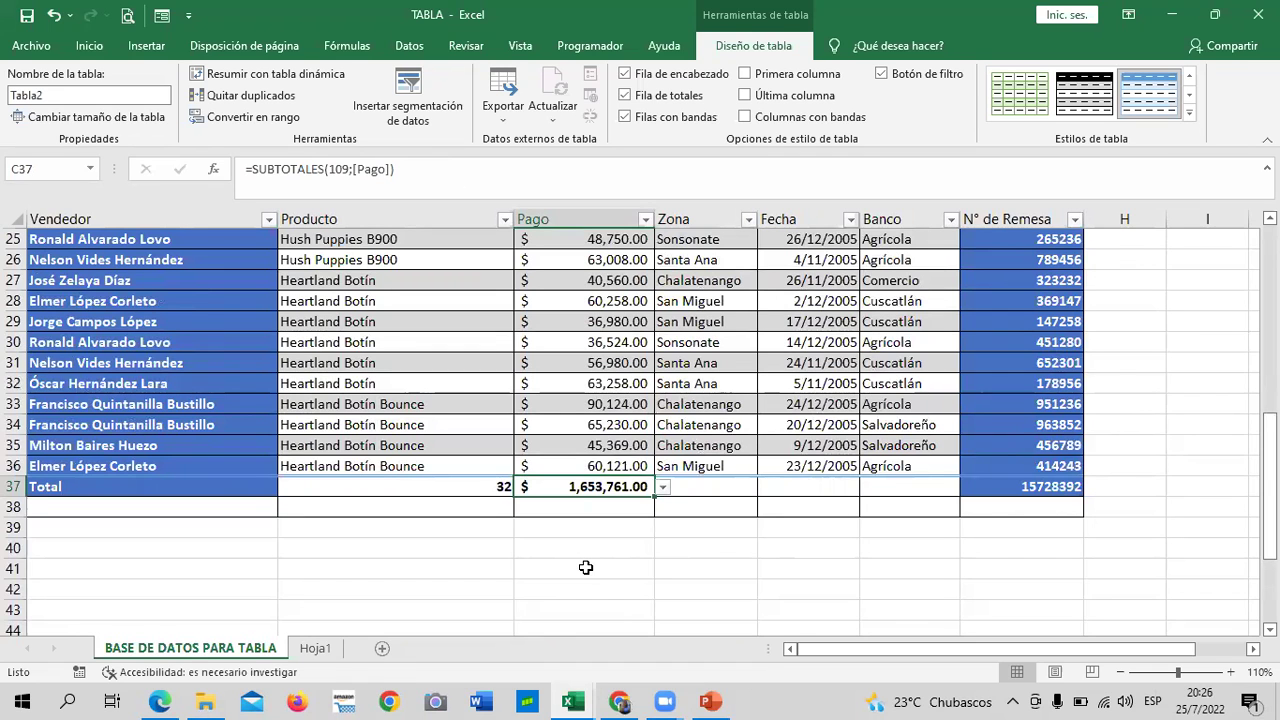
scroll(694, 484, up, 8)
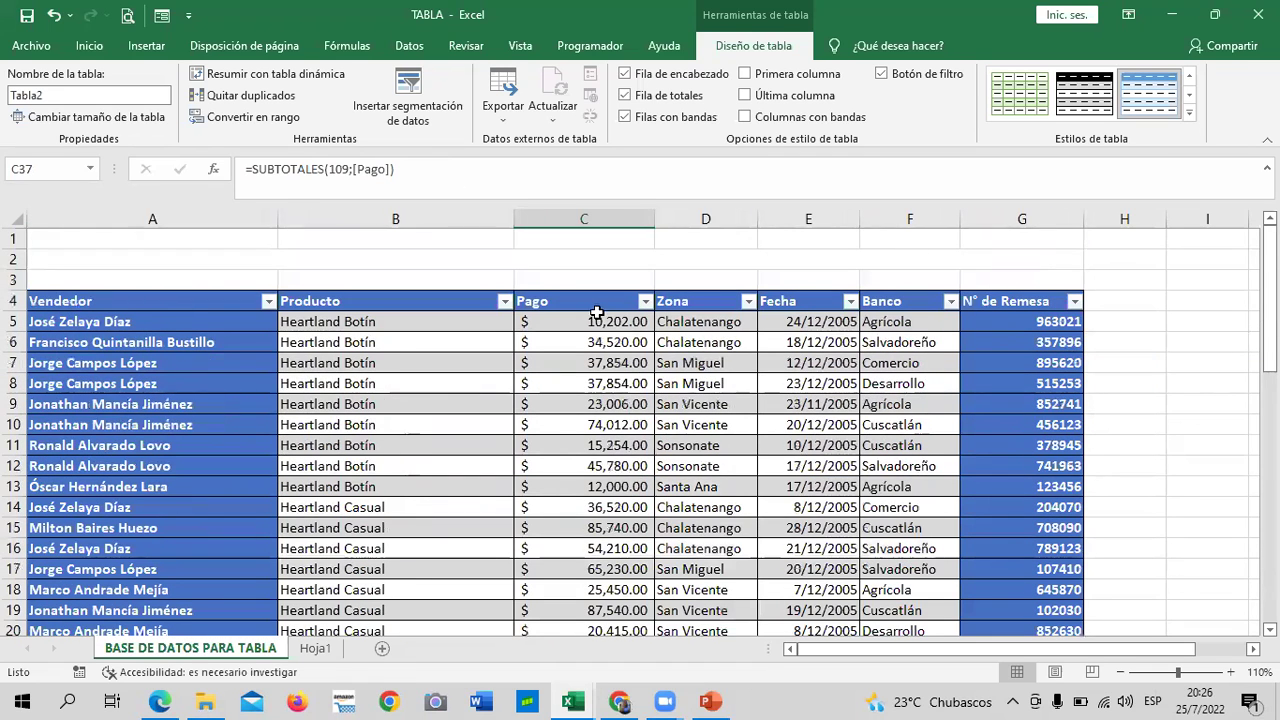
scroll(600, 420, down, 2)
scroll(620, 460, down, 1)
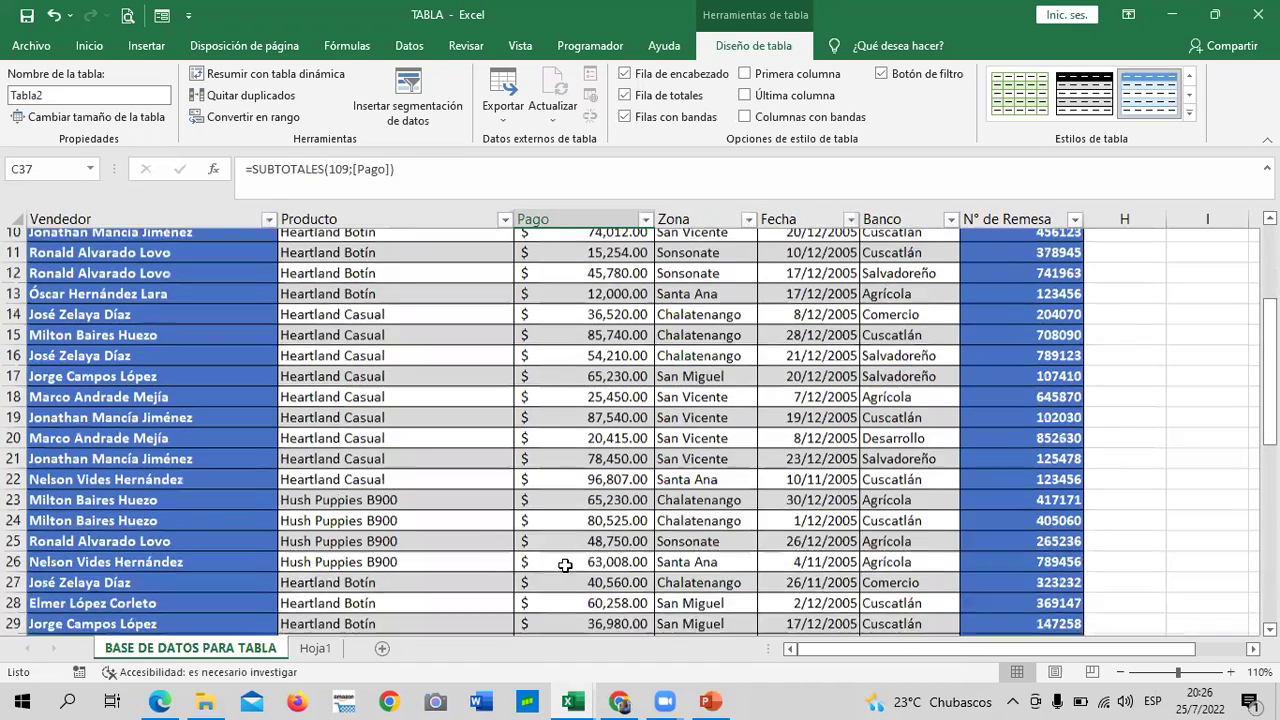
scroll(655, 519, down, 4)
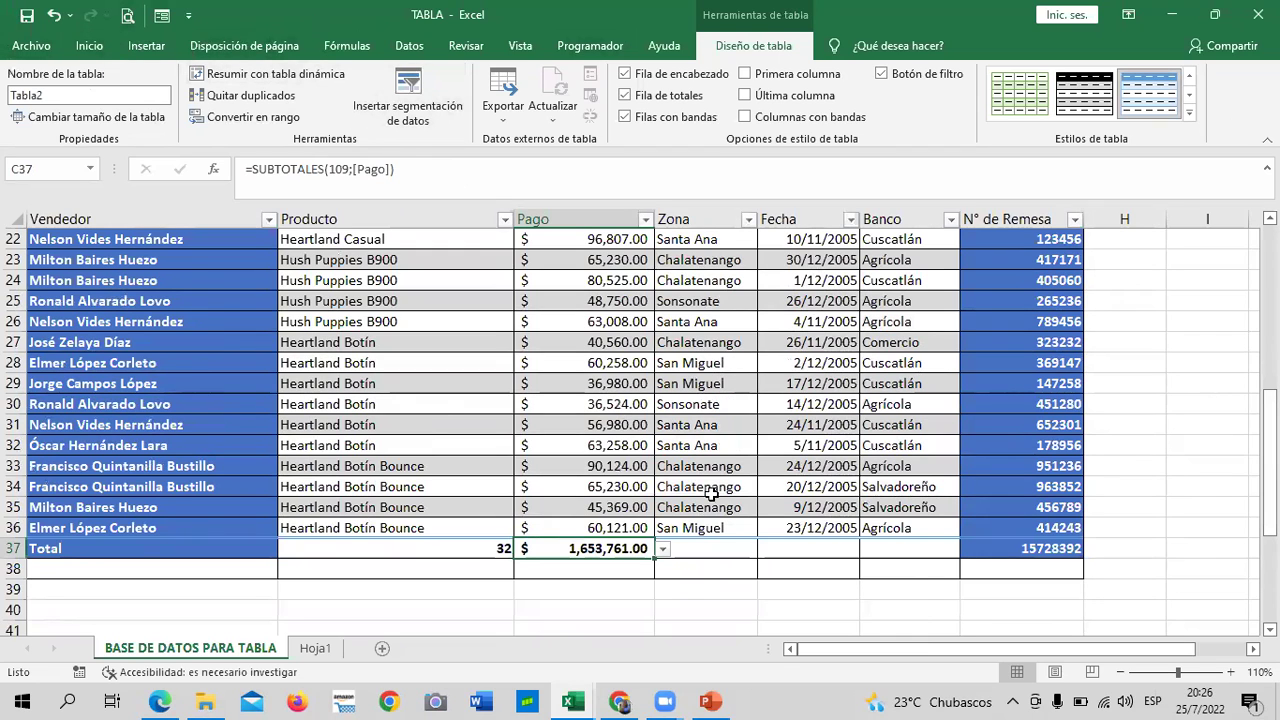
click(688, 564)
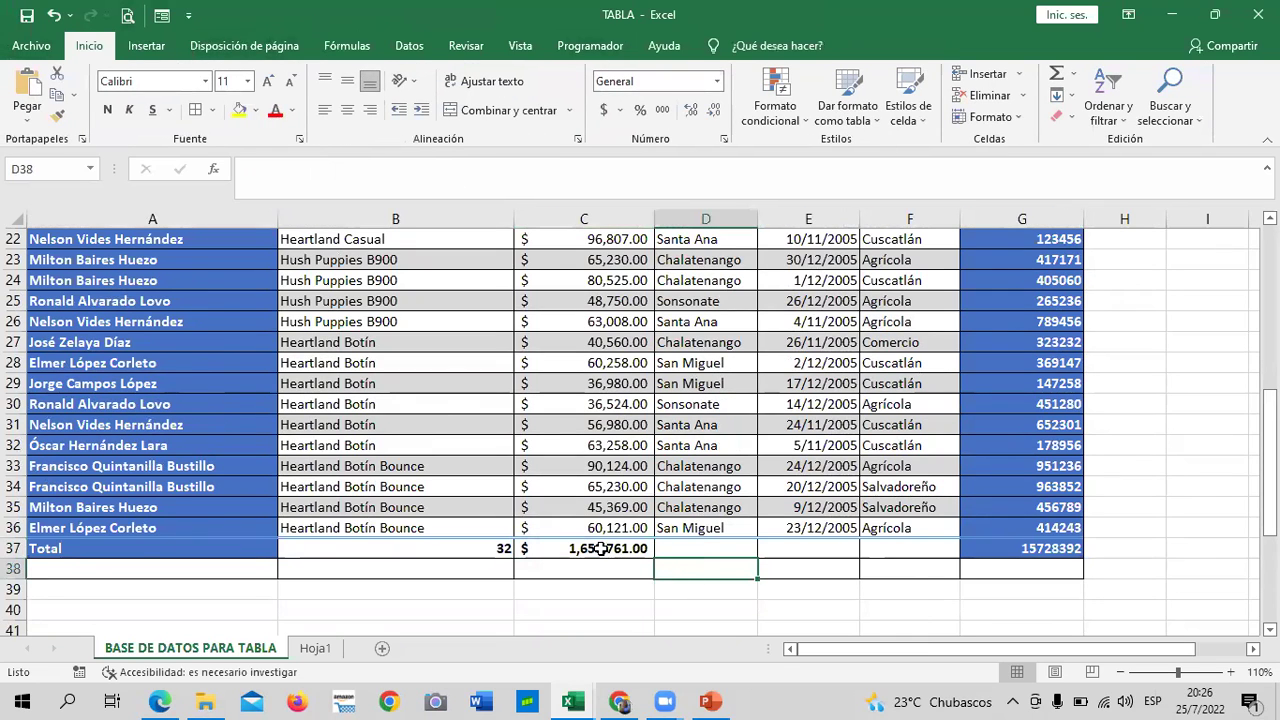
click(601, 548)
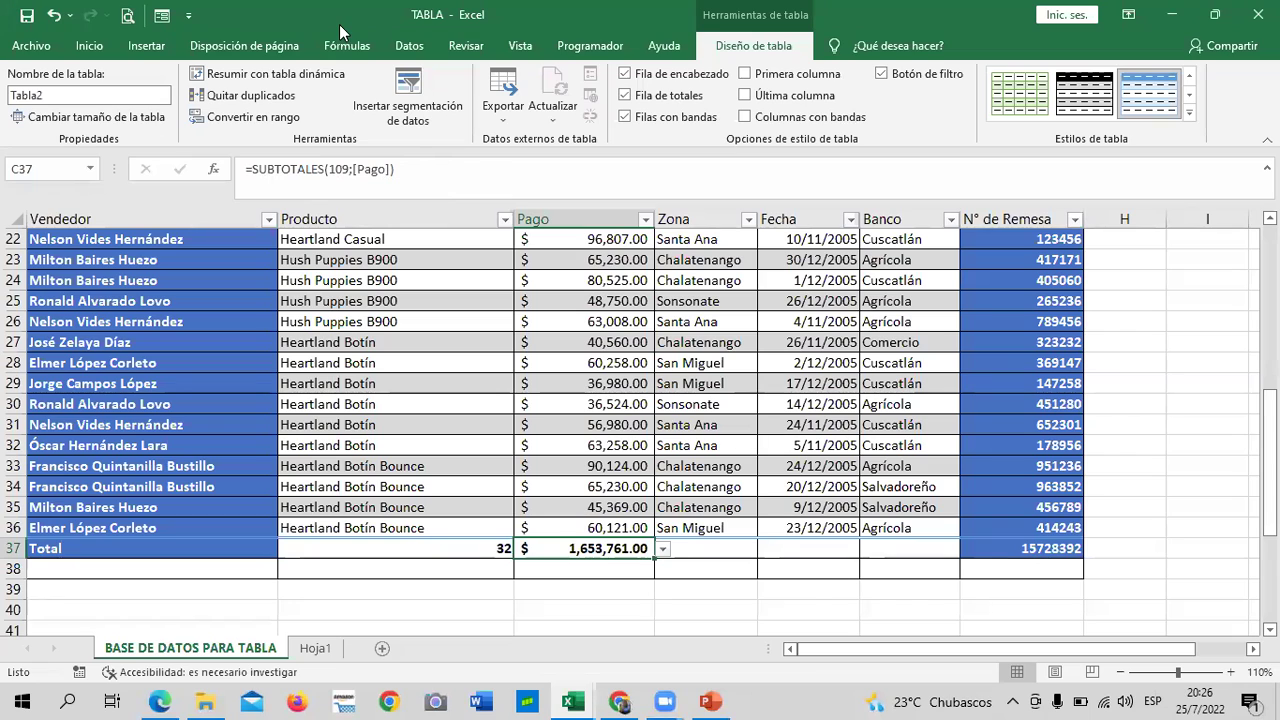
click(464, 546)
click(590, 549)
scroll(668, 340, up, 7)
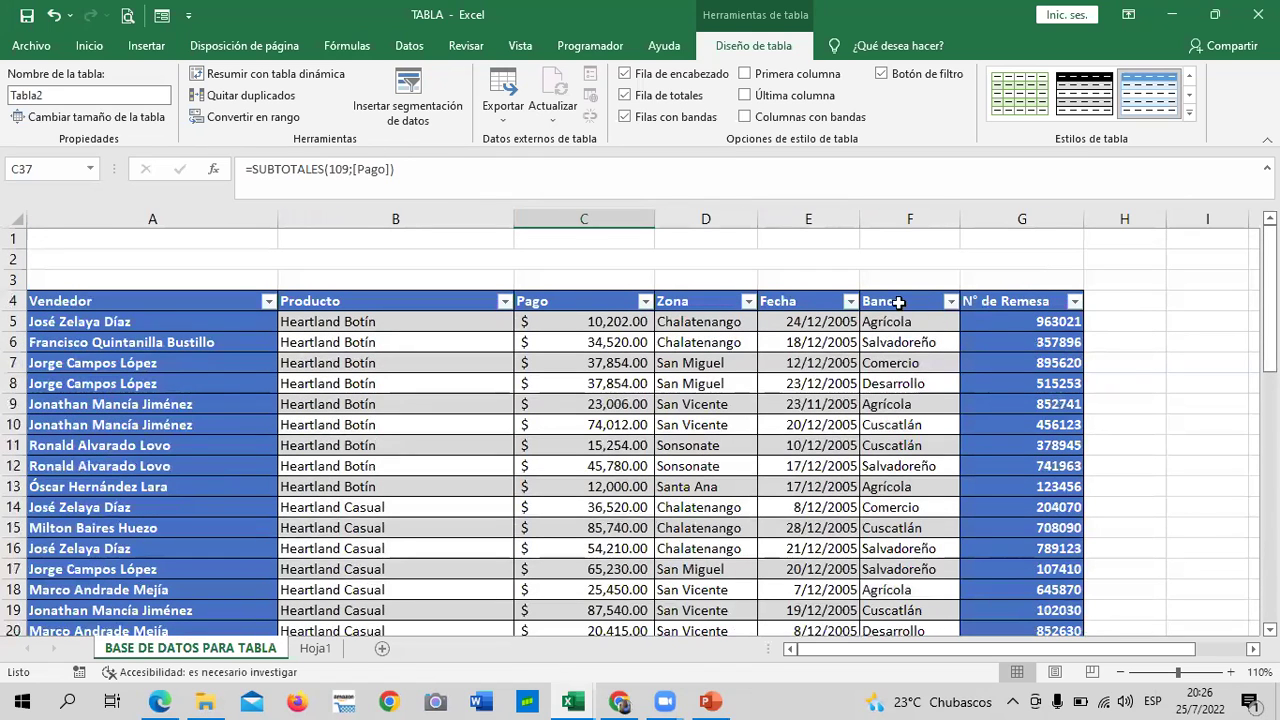
- Open the Zona filter, then undo the accidental Z-to-A sort to restore row order
click(748, 302)
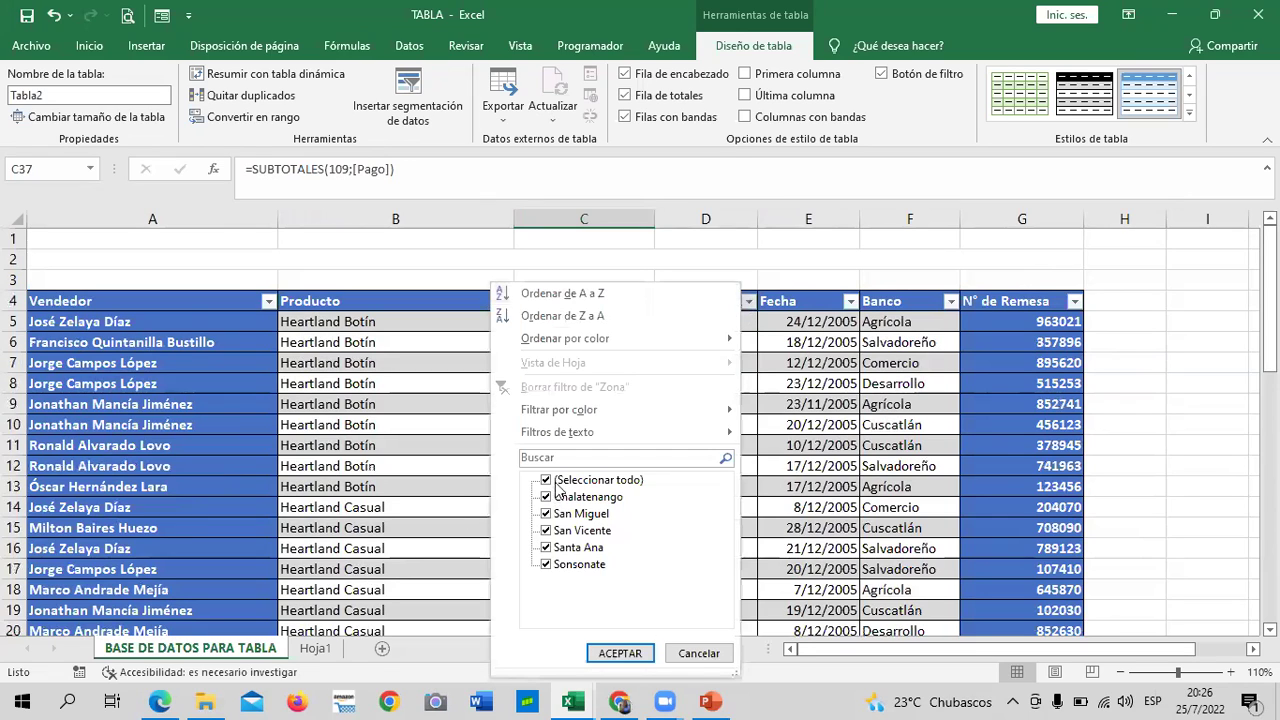
click(559, 481)
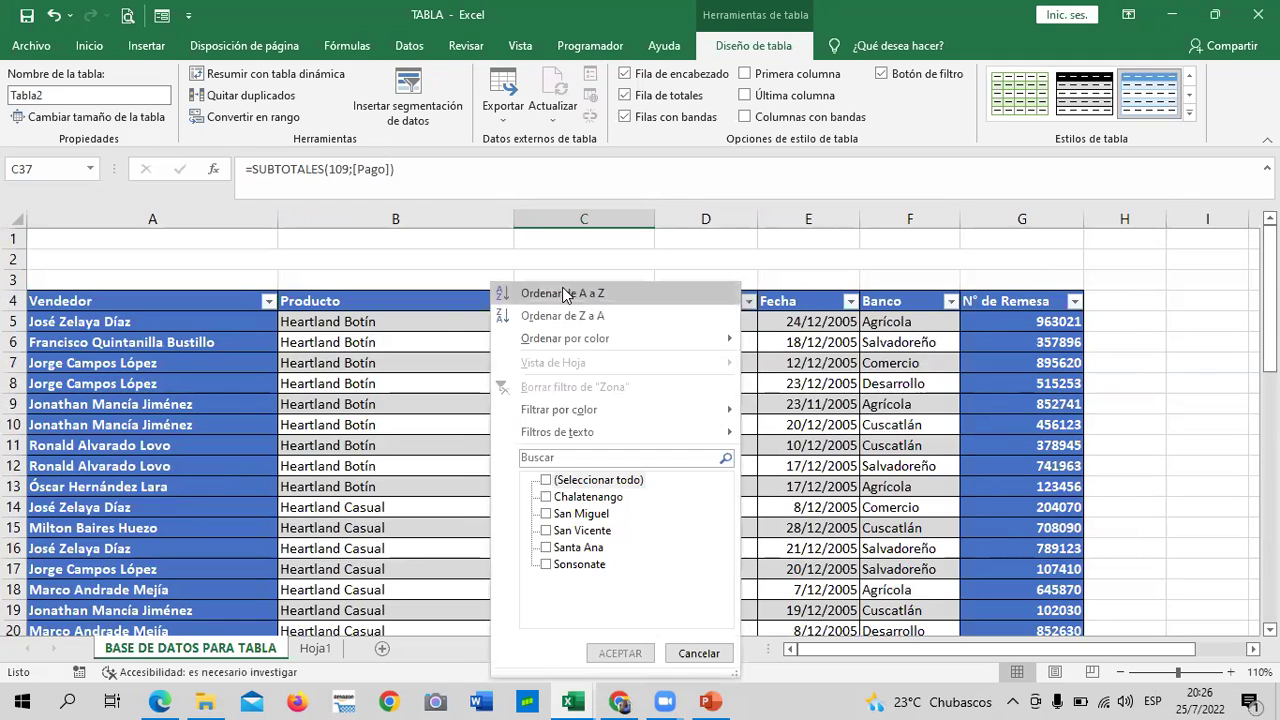
key(Escape)
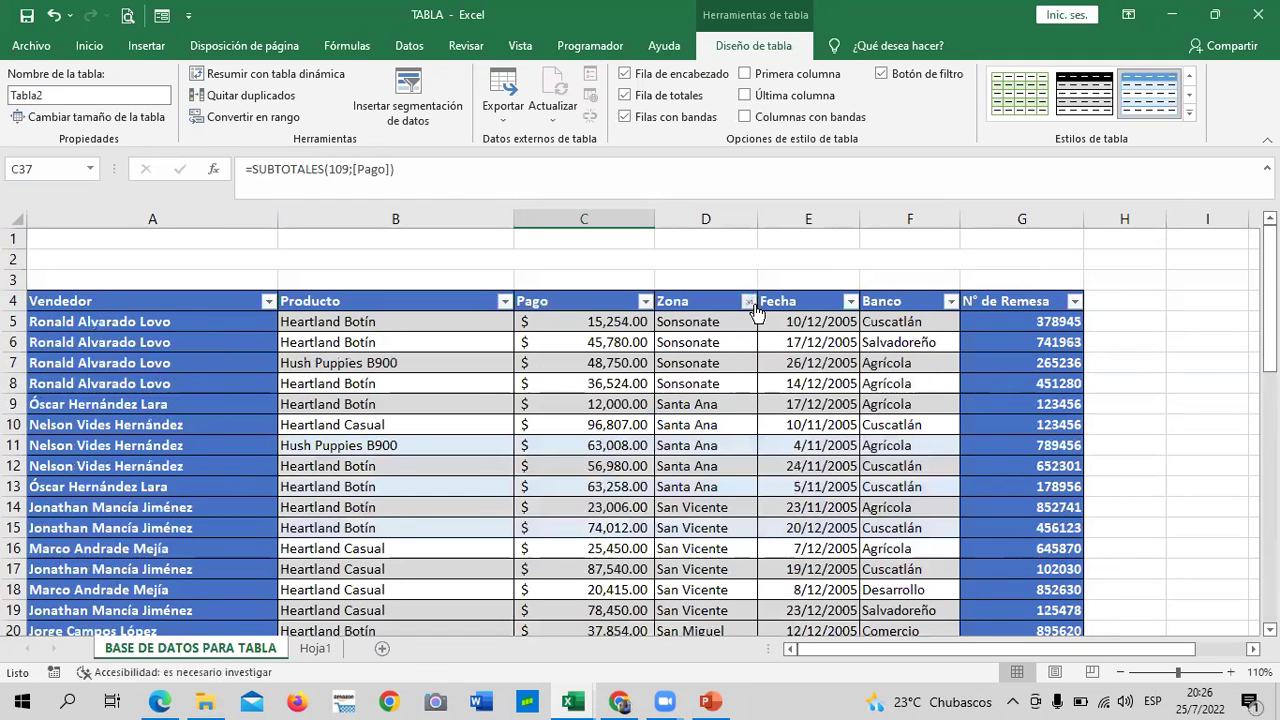
scroll(681, 484, down, 5)
scroll(681, 488, down, 6)
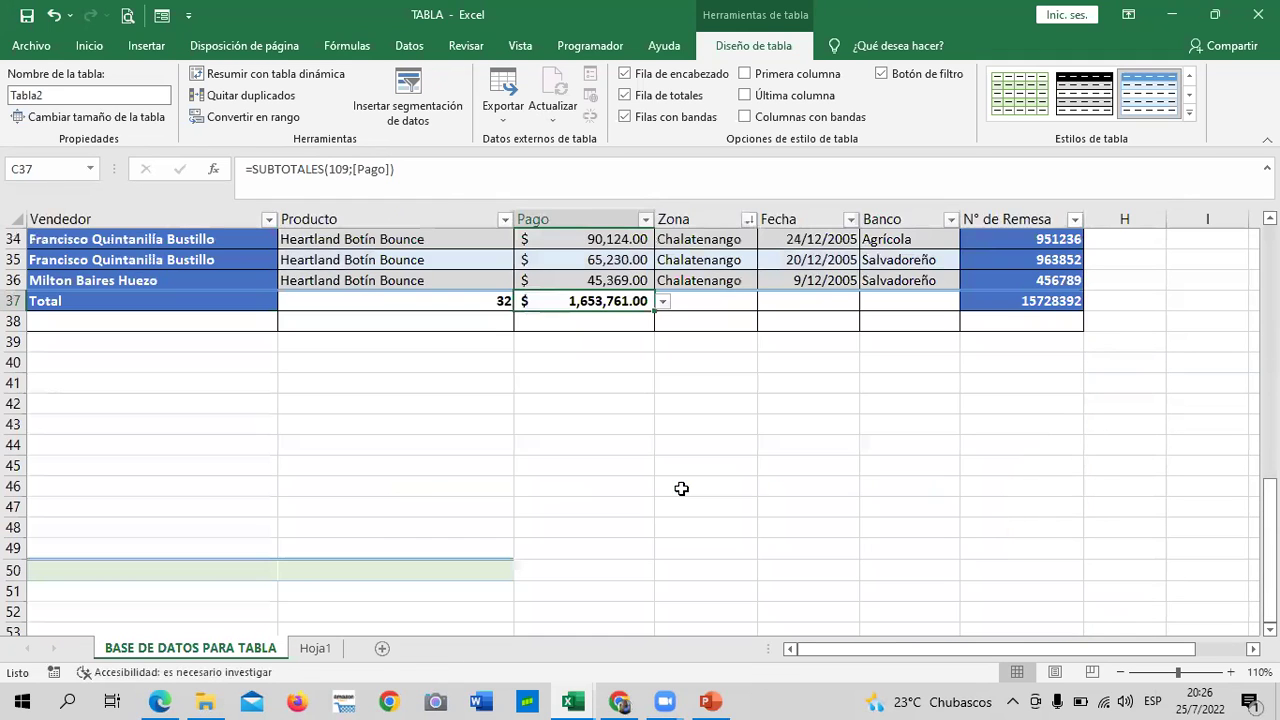
scroll(681, 488, up, 5)
scroll(681, 488, up, 3)
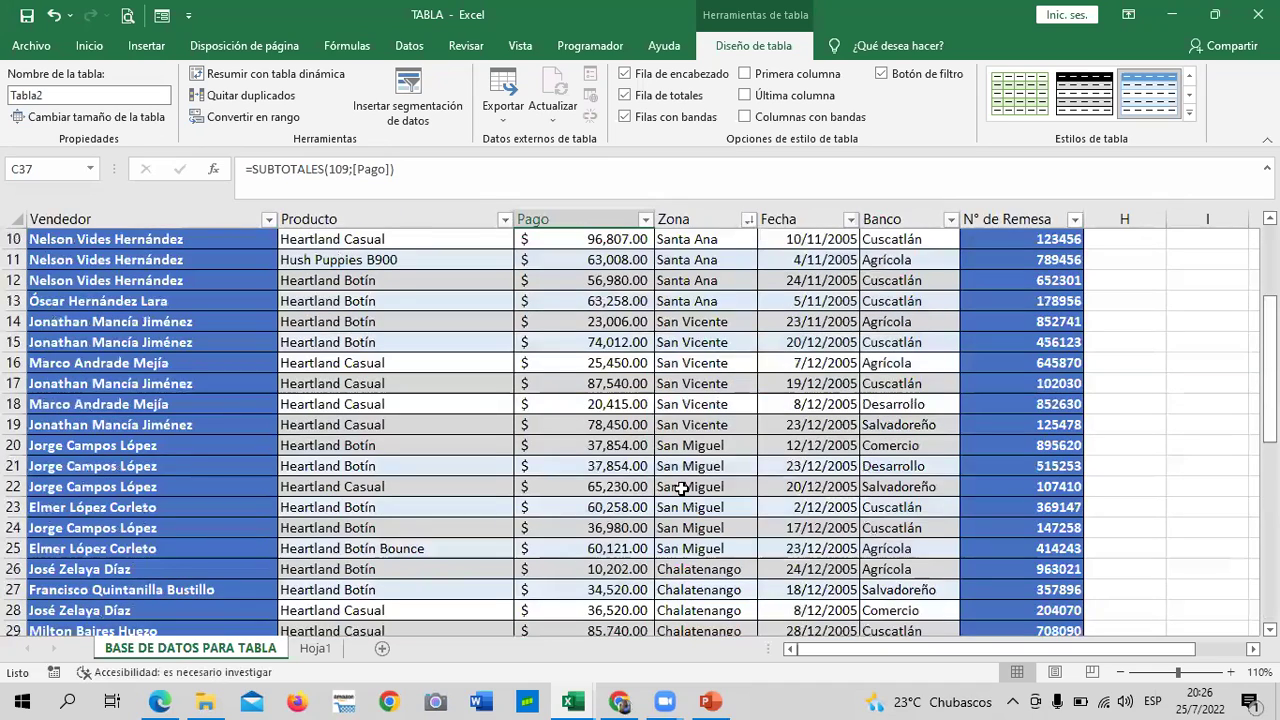
click(56, 16)
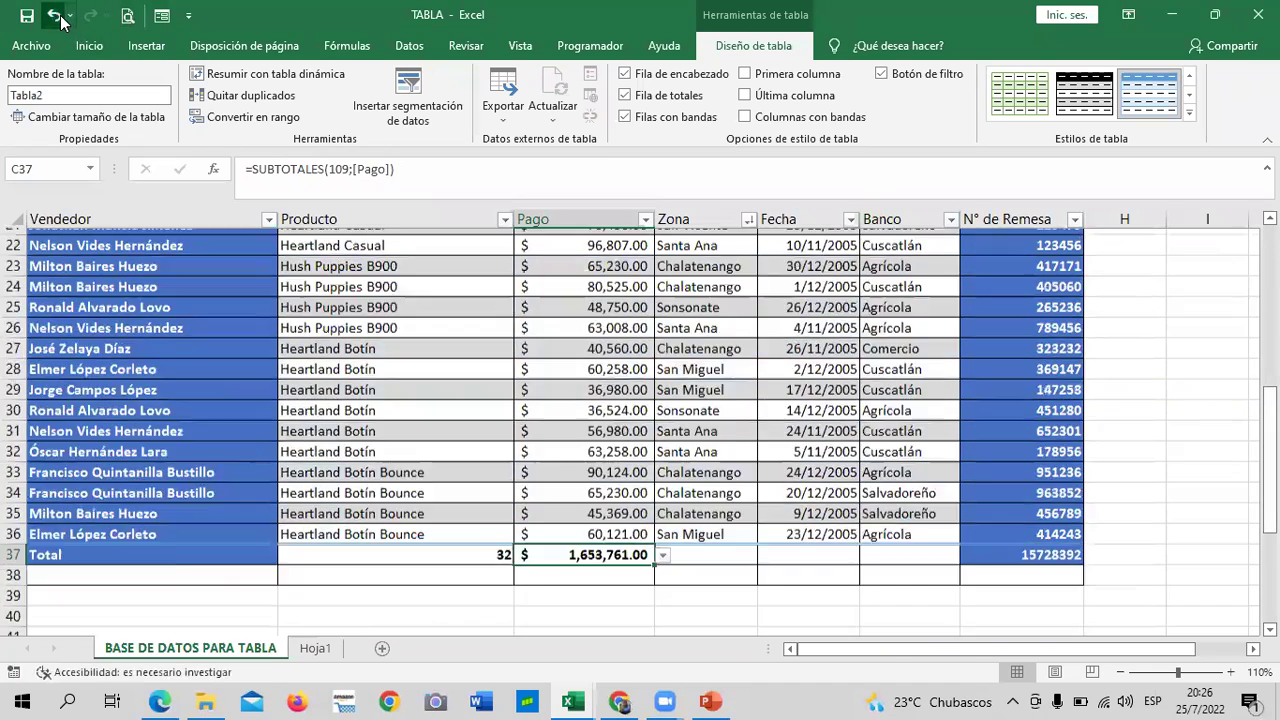
click(56, 16)
- Filter Zona to Chalatenango only and check totals of 11 entries and $608,230.00 Pago
click(748, 219)
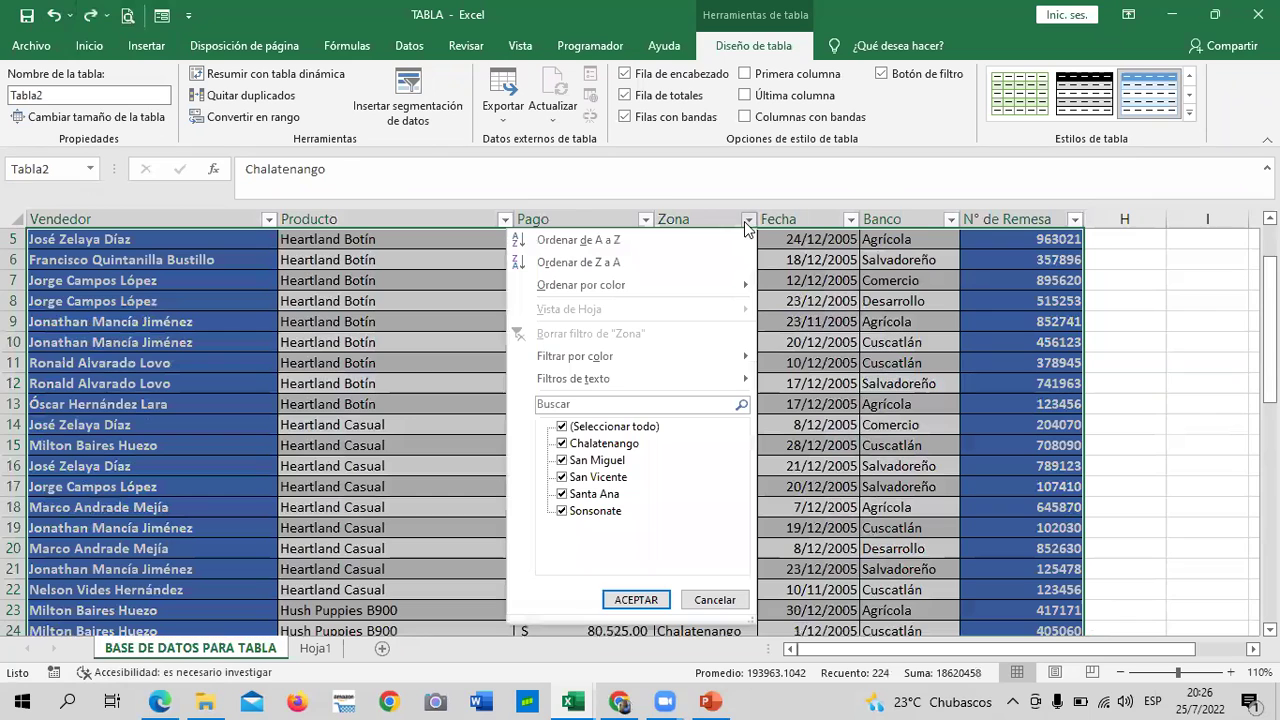
click(583, 427)
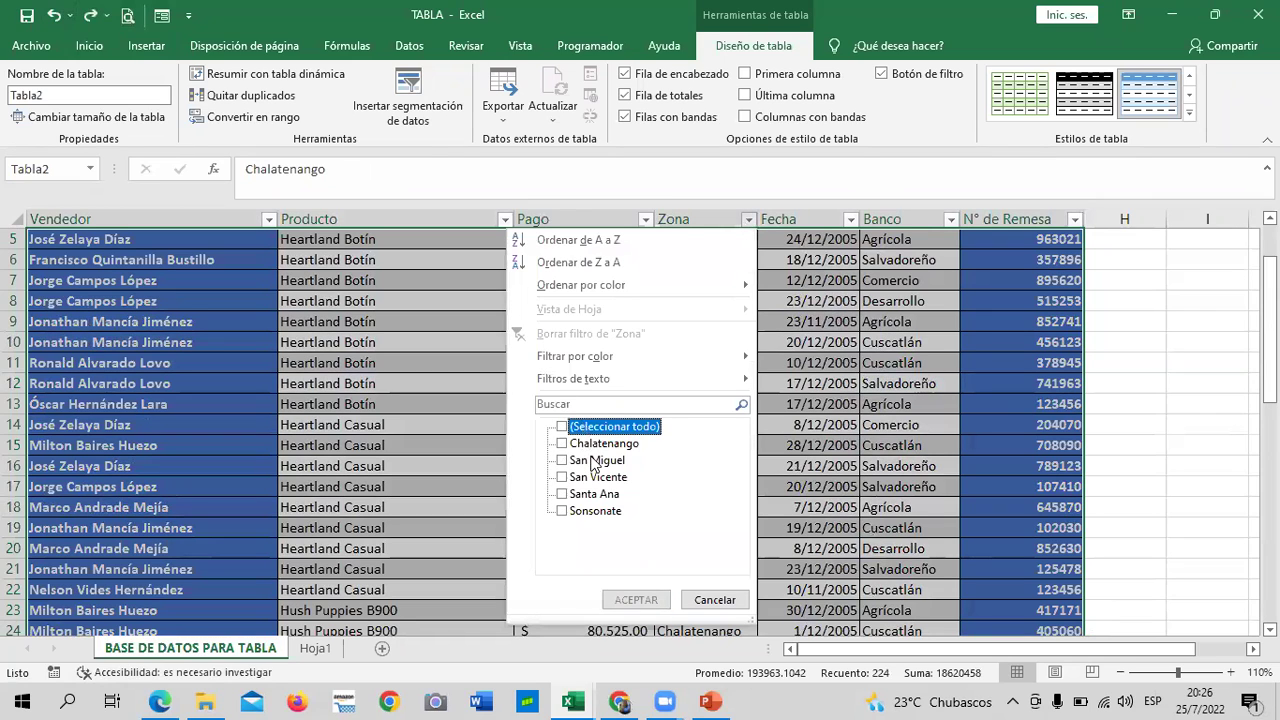
click(562, 444)
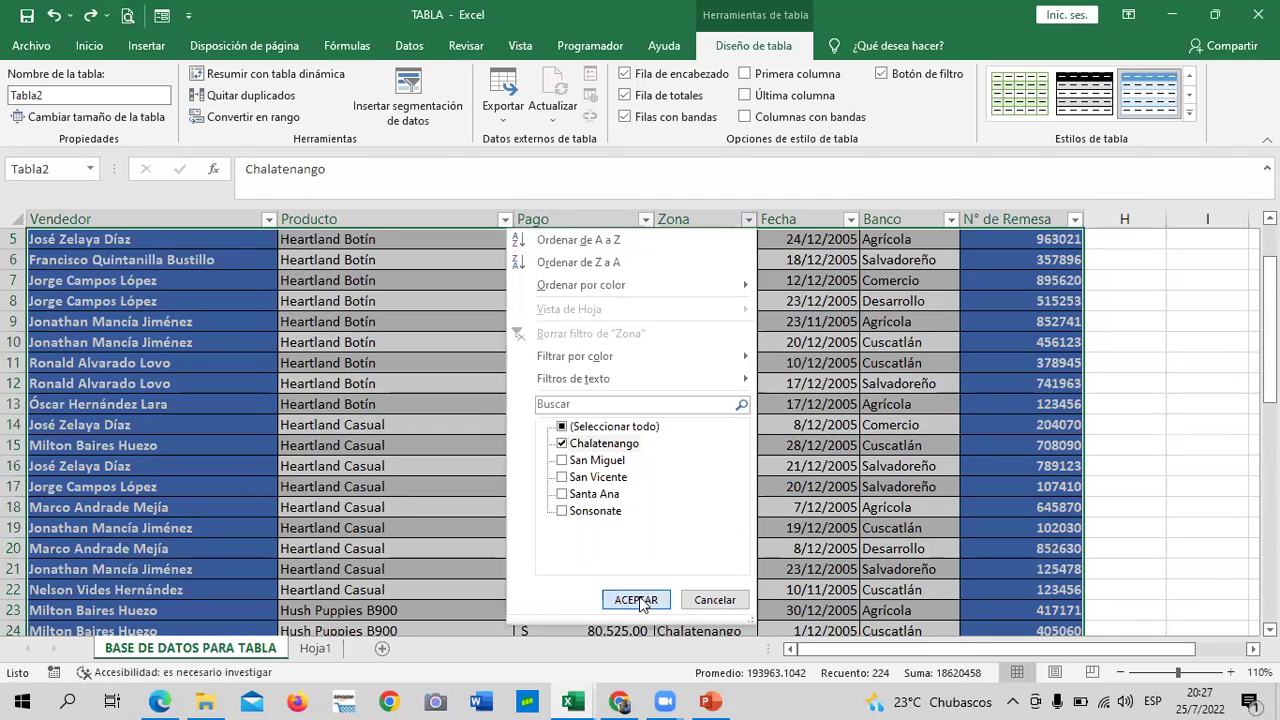
click(639, 598)
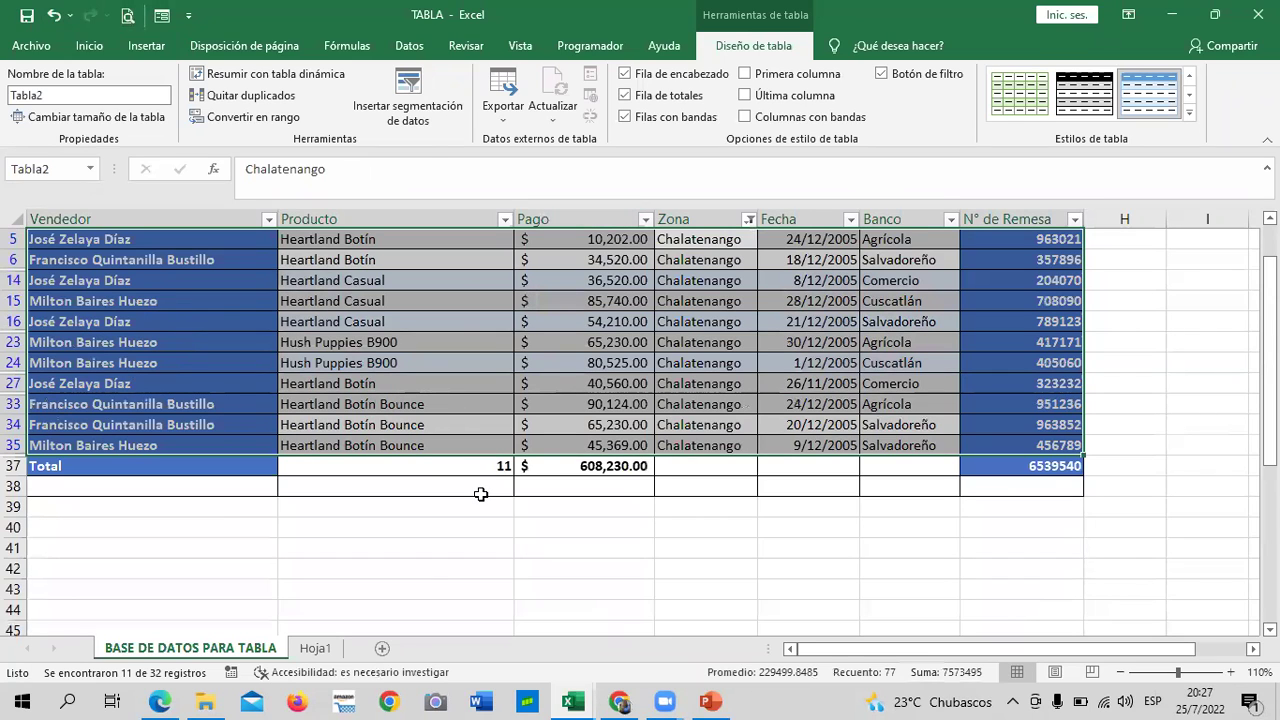
scroll(505, 558, up, 2)
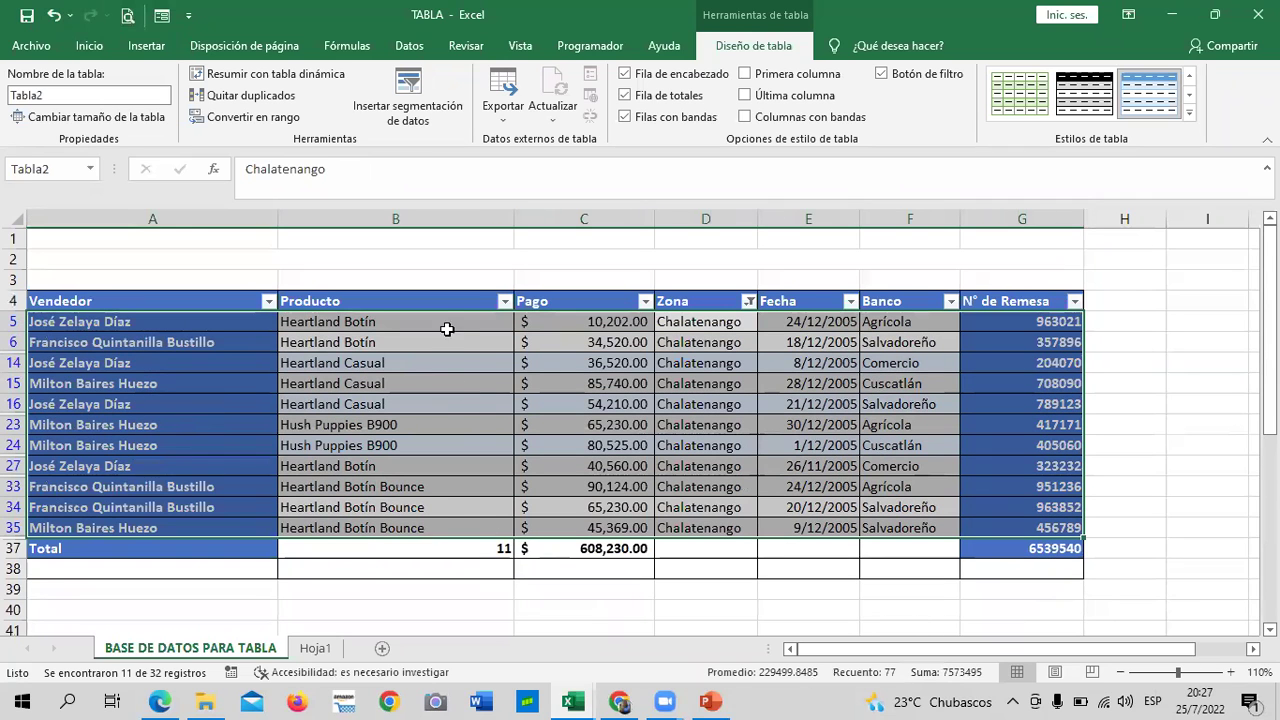
click(478, 550)
scroll(551, 544, down, 1)
click(565, 491)
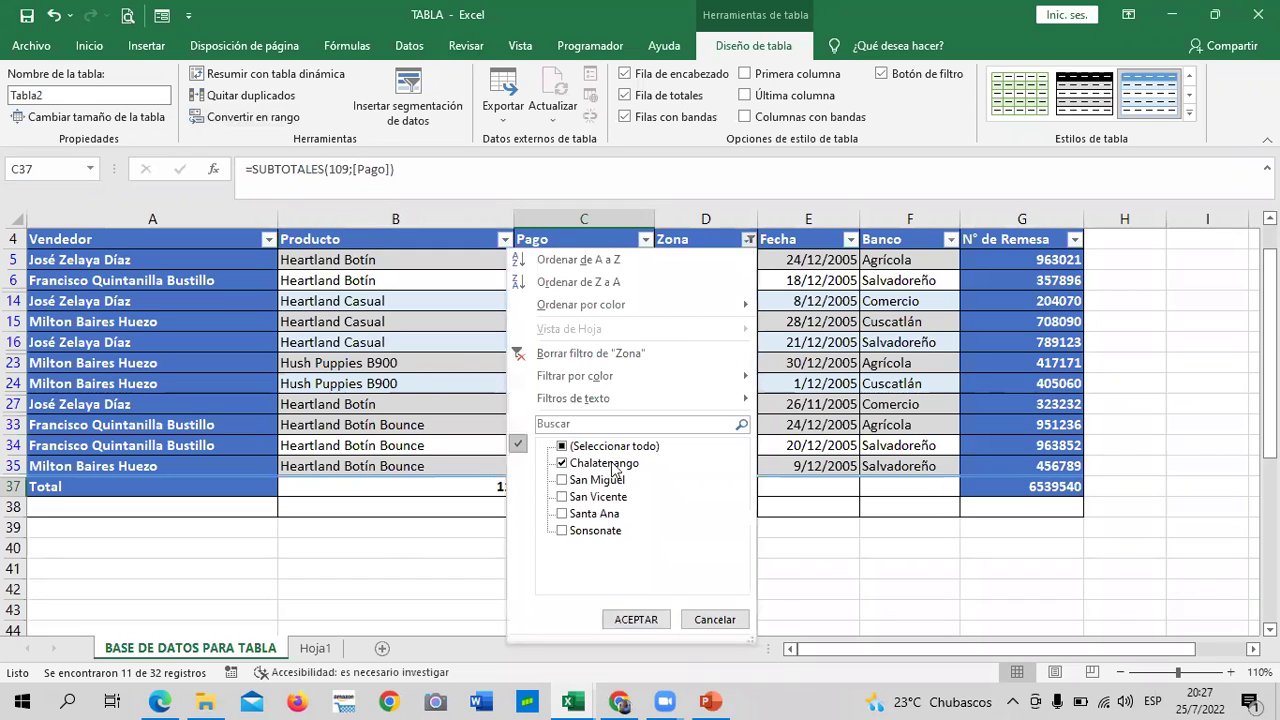
- Reselect all zones in the filter and verify the Pago total returns to 1,653,761.00
click(632, 449)
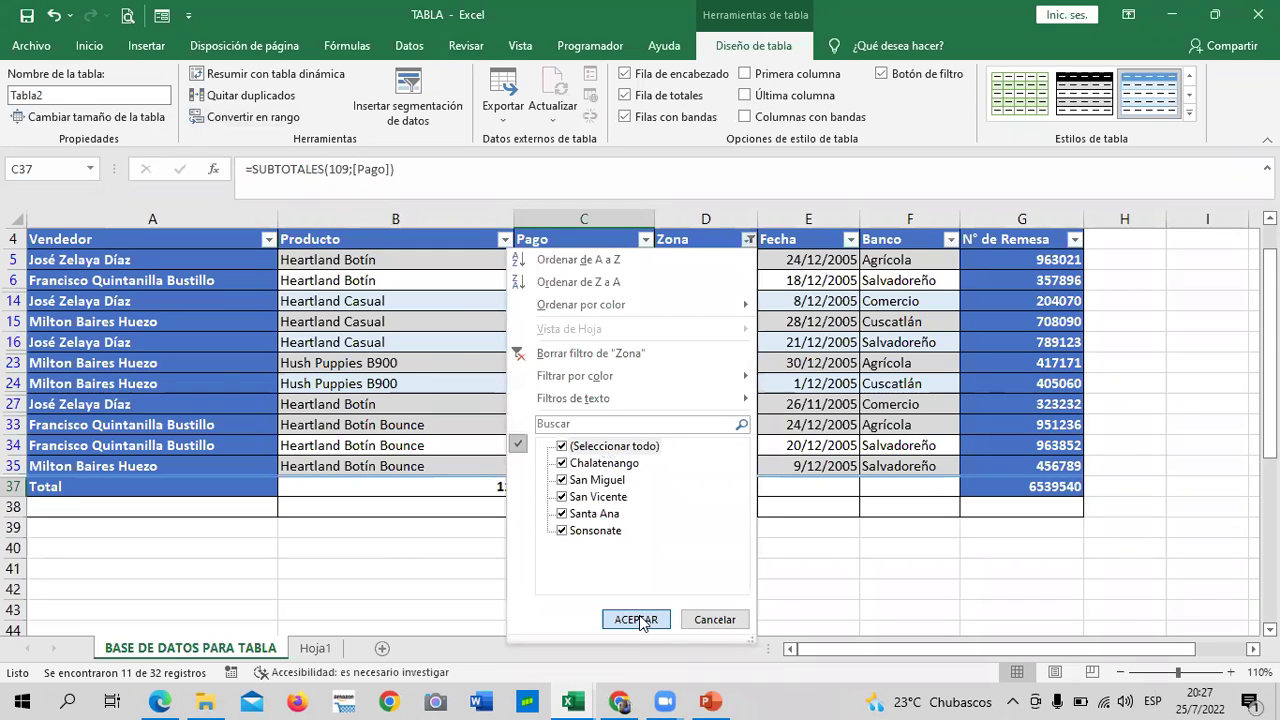
click(636, 619)
scroll(636, 517, down, 6)
scroll(636, 517, down, 3)
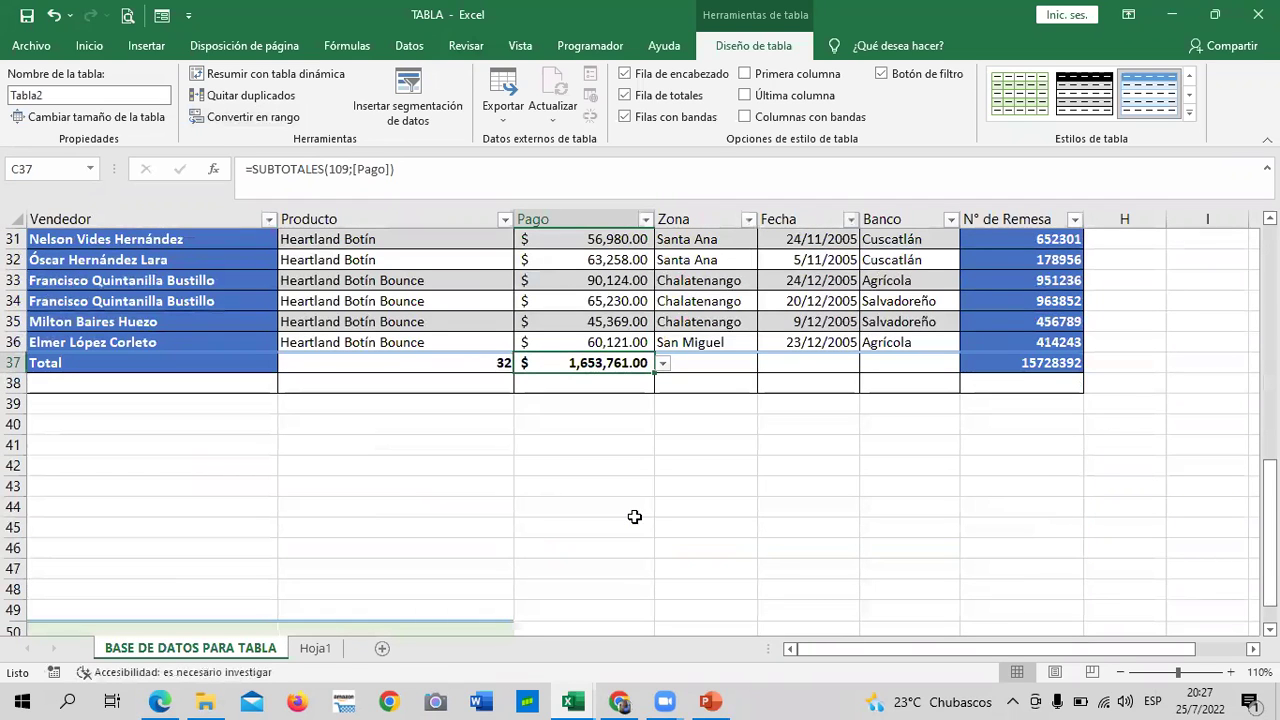
click(453, 361)
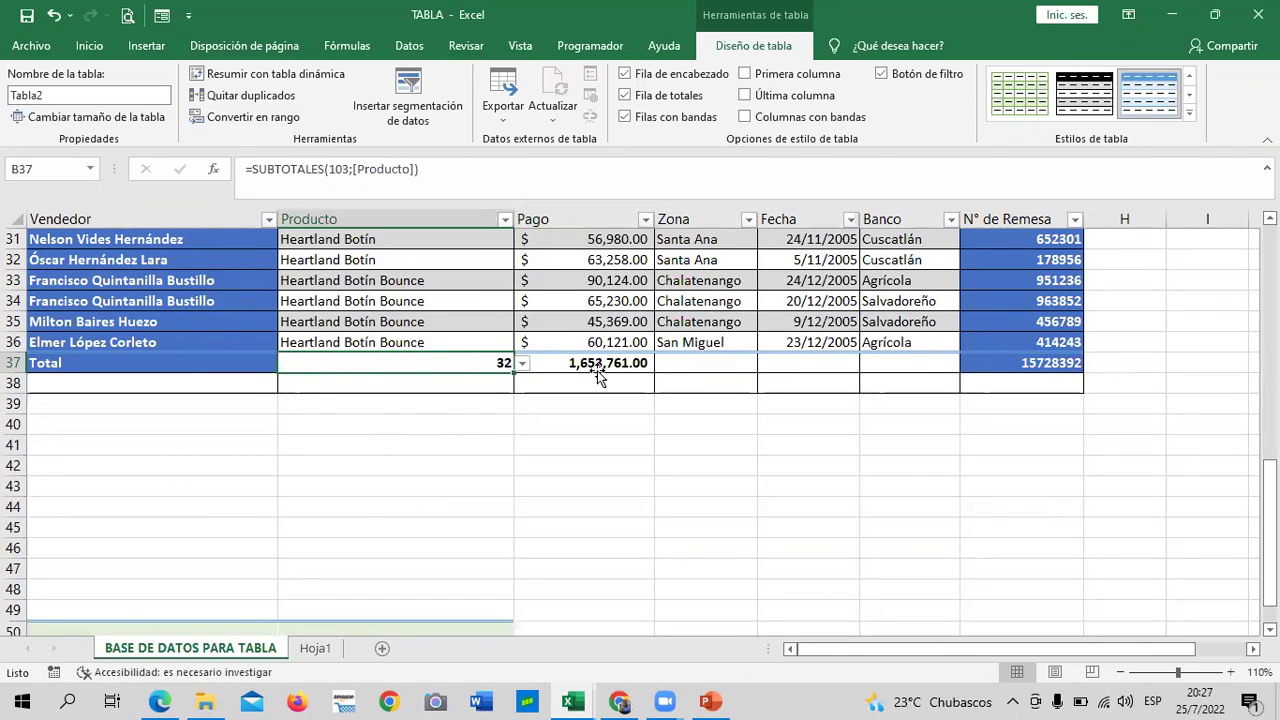
click(583, 363)
- Insert a new empty worksheet, Hoja2
scroll(608, 466, up, 4)
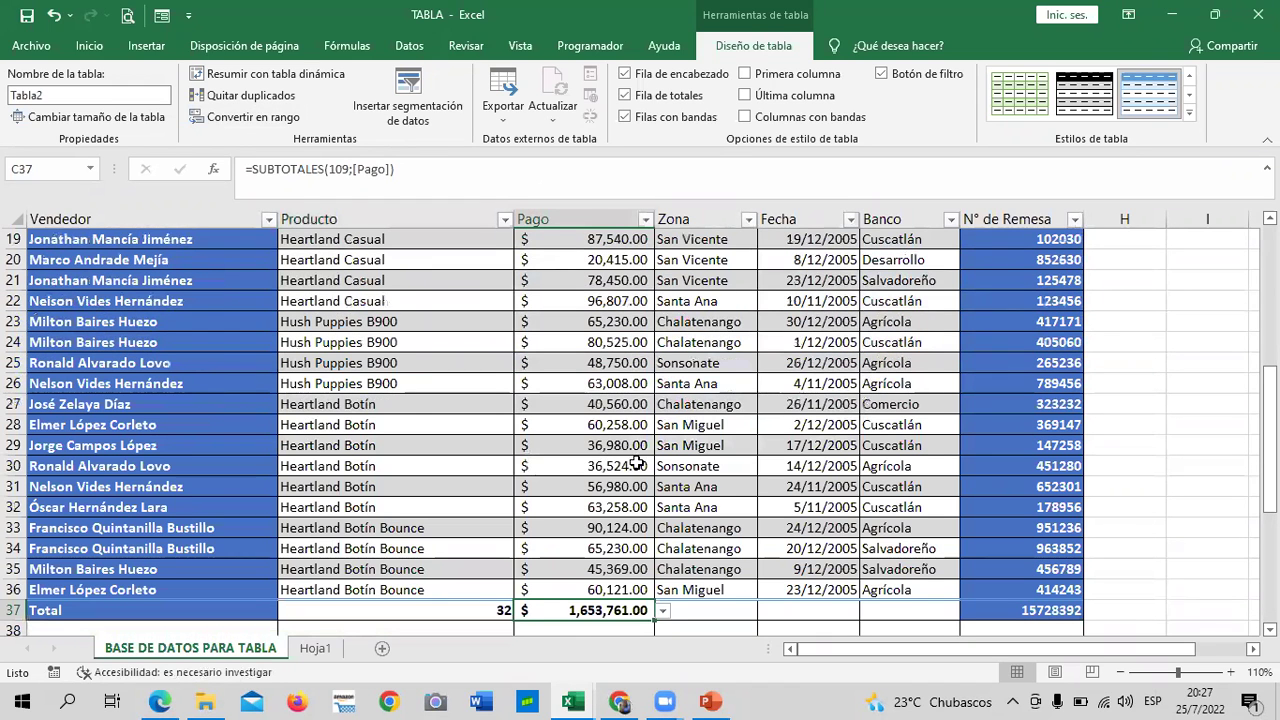
scroll(636, 463, down, 3)
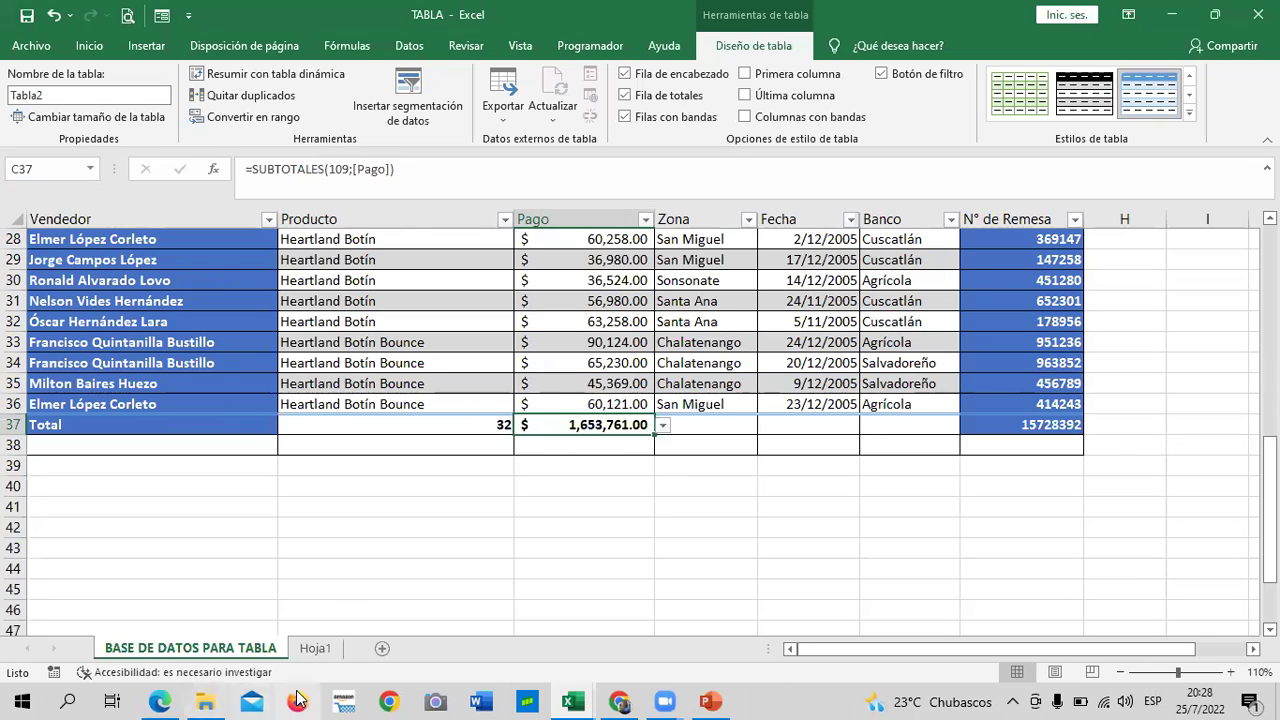
click(381, 648)
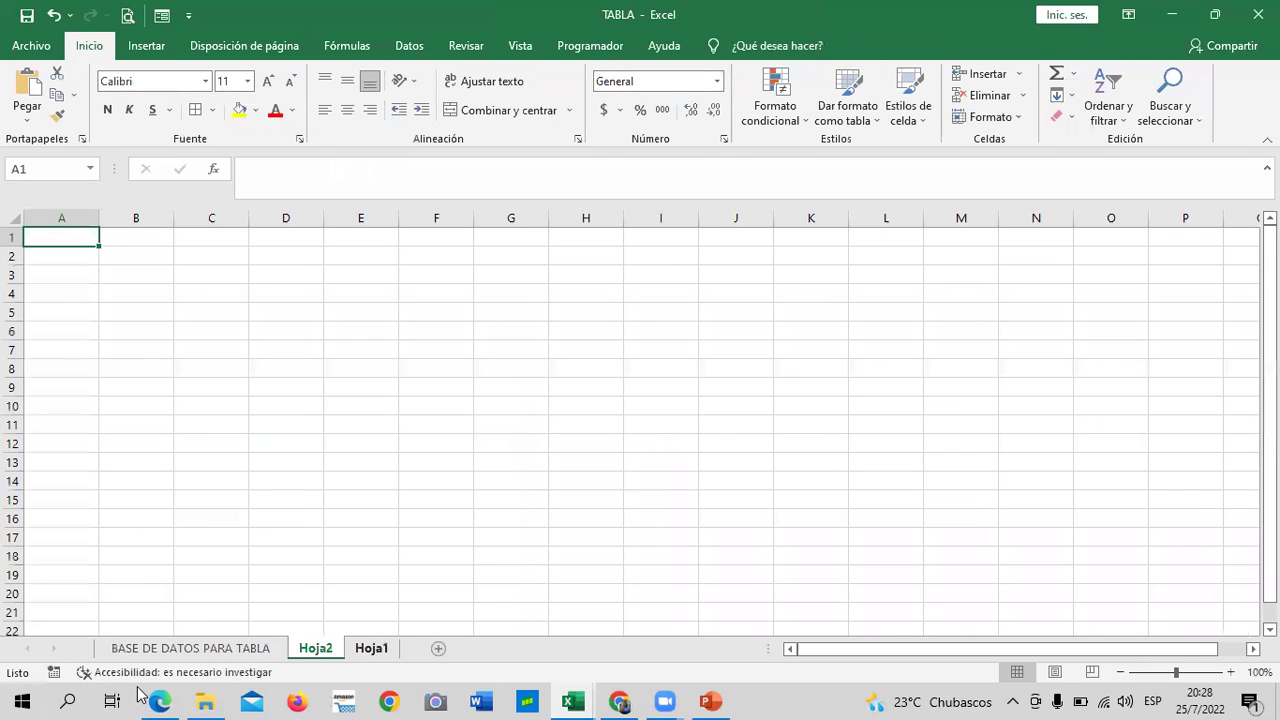
- Switch back to BASE DE DATOS PARA TABLA and narrow the Zona filter to Chalatenango only
key(ctrl+Page_Down)
key(ctrl+Page_Up)
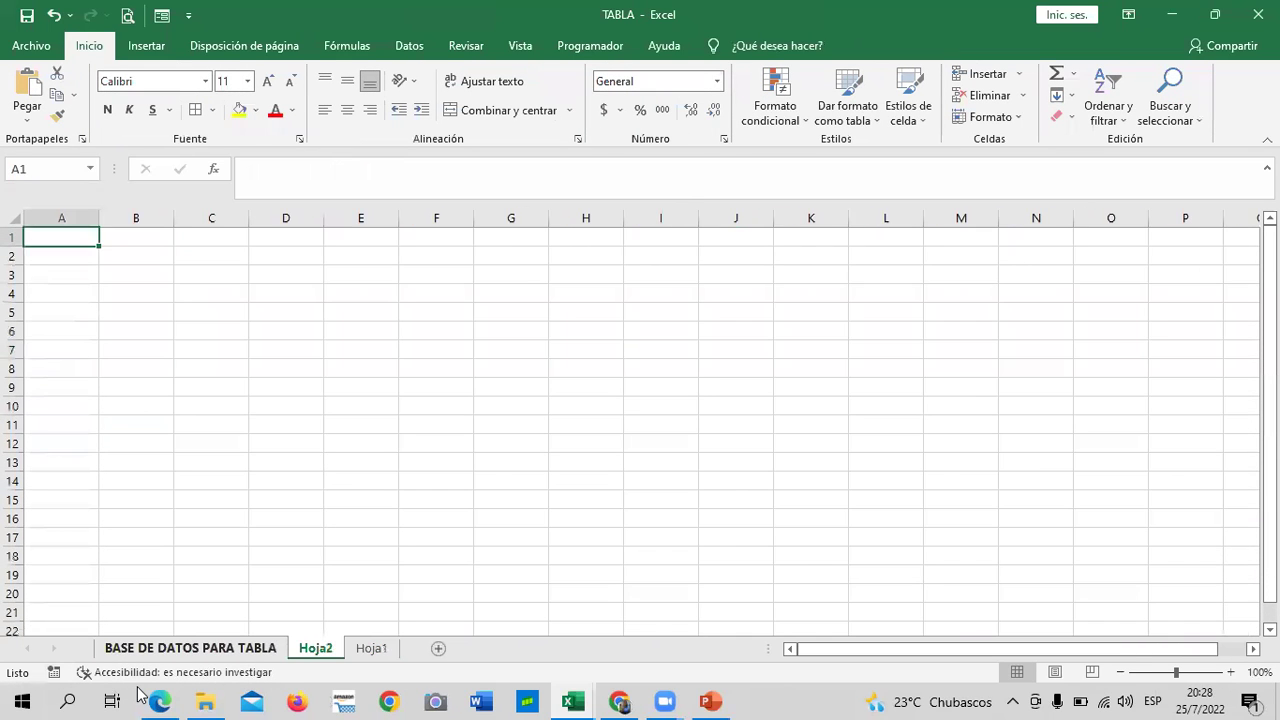
key(ctrl+Page_Up)
scroll(709, 450, up, 4)
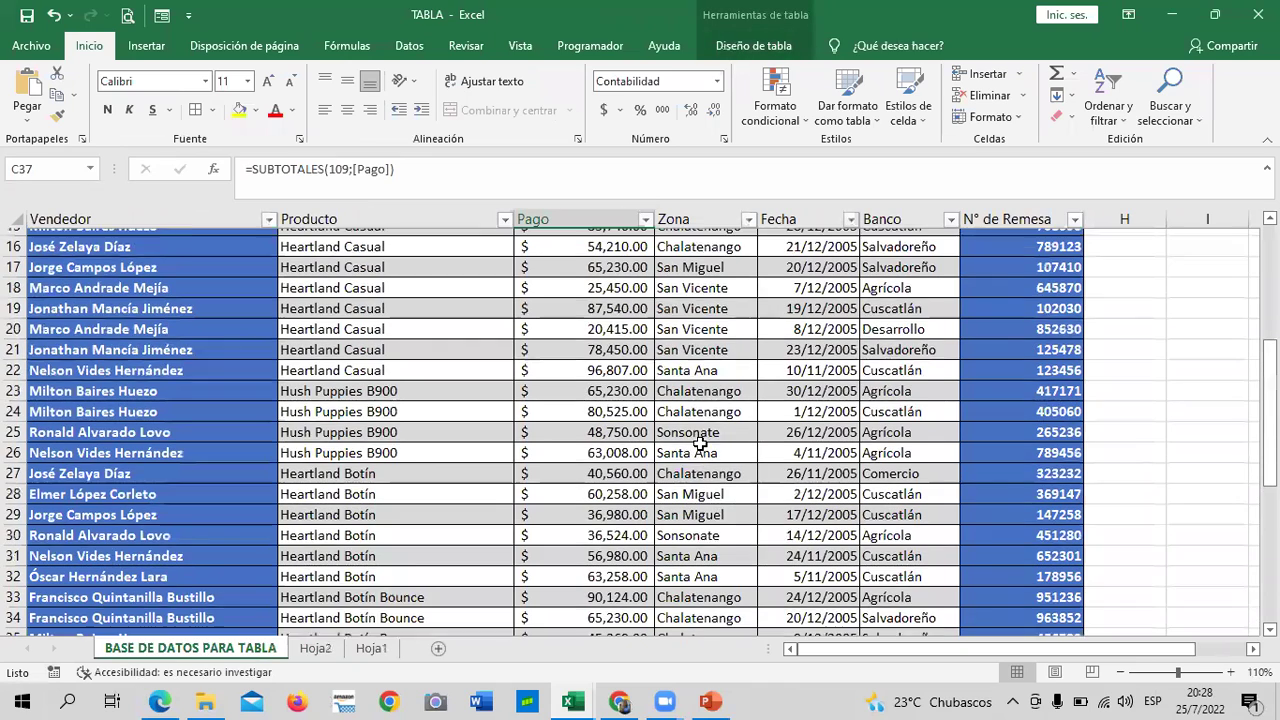
scroll(700, 445, up, 2)
scroll(692, 437, up, 2)
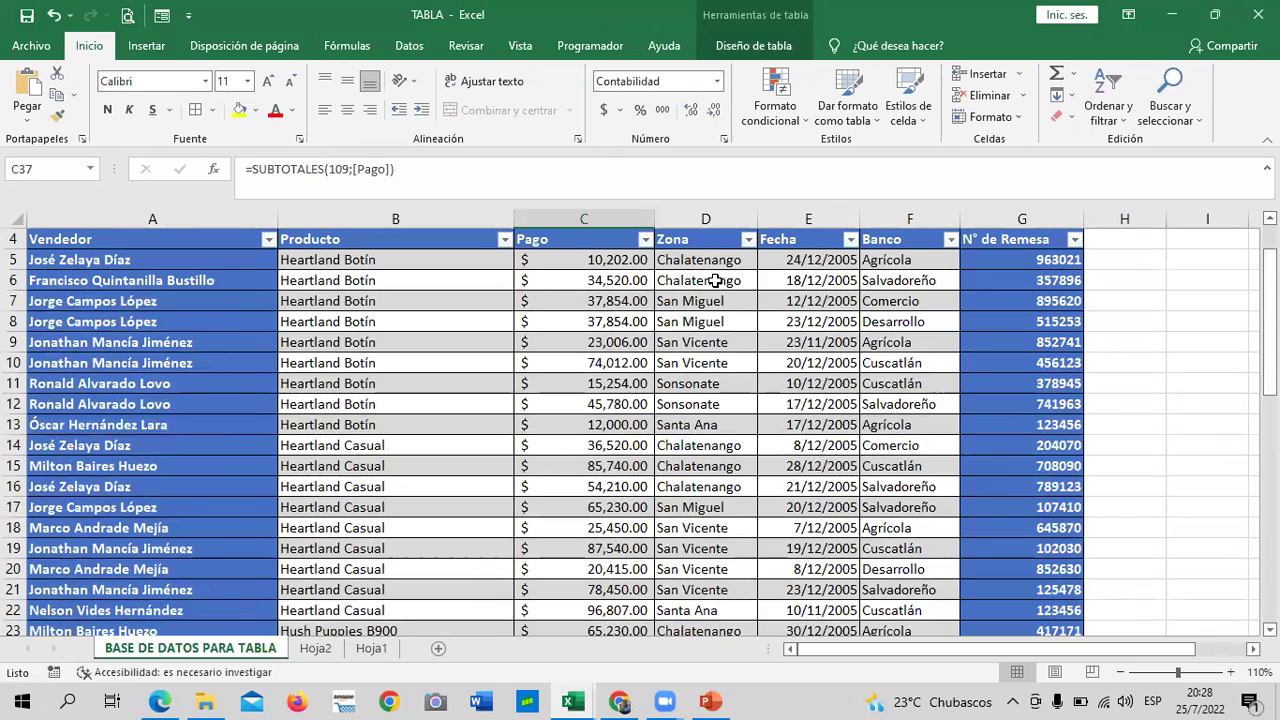
click(749, 240)
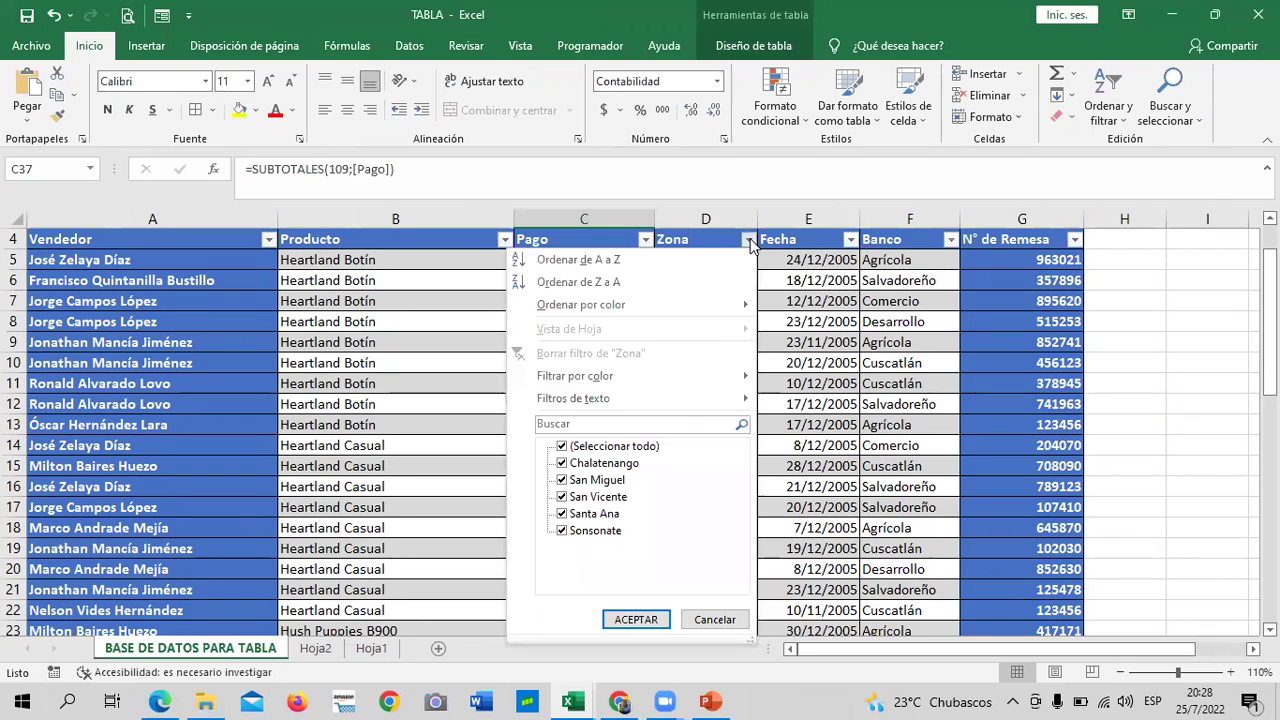
click(648, 446)
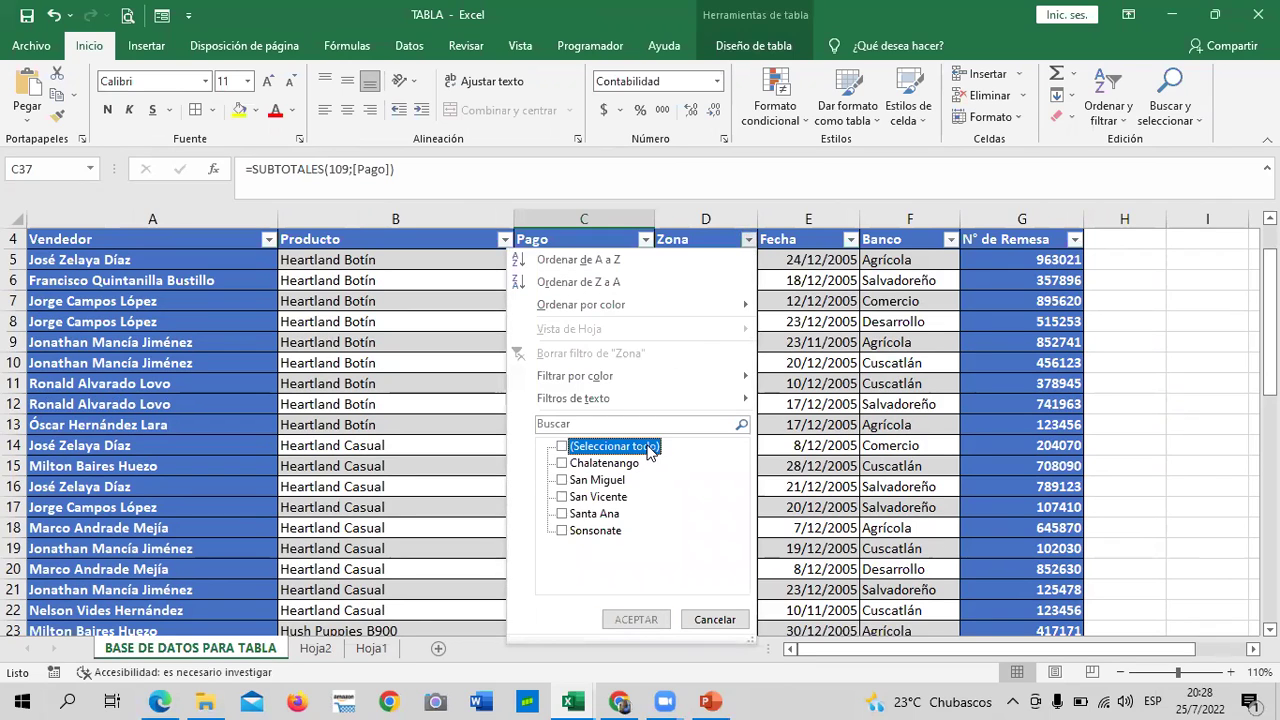
click(583, 465)
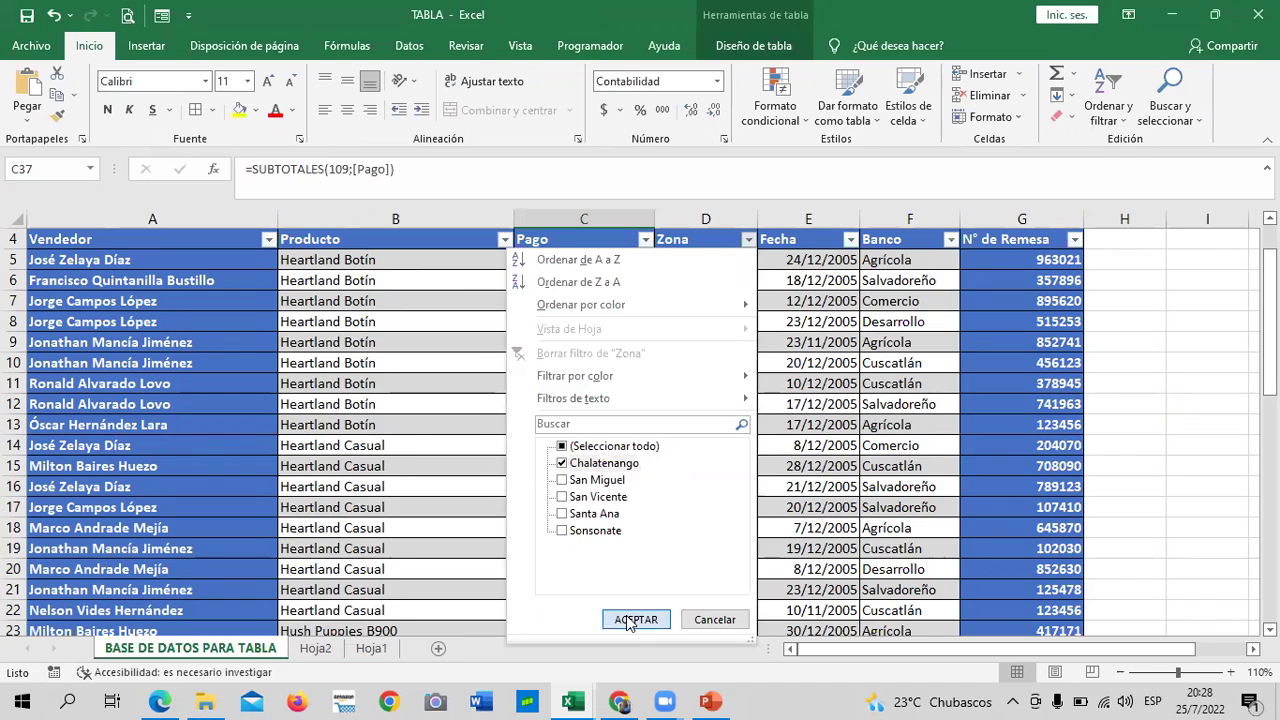
click(630, 620)
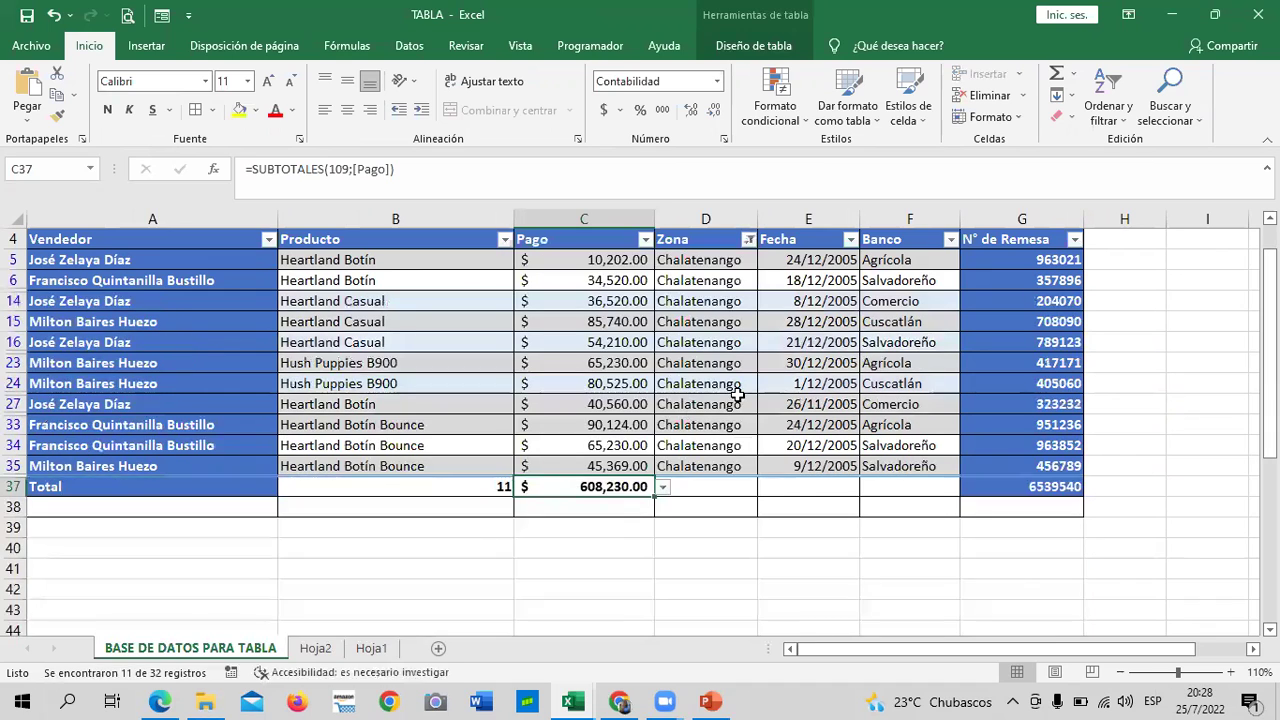
- Copy the filtered Pago subtotal formula (608,230.00) from C37 into Hoja2 cell C4
right_click(582, 486)
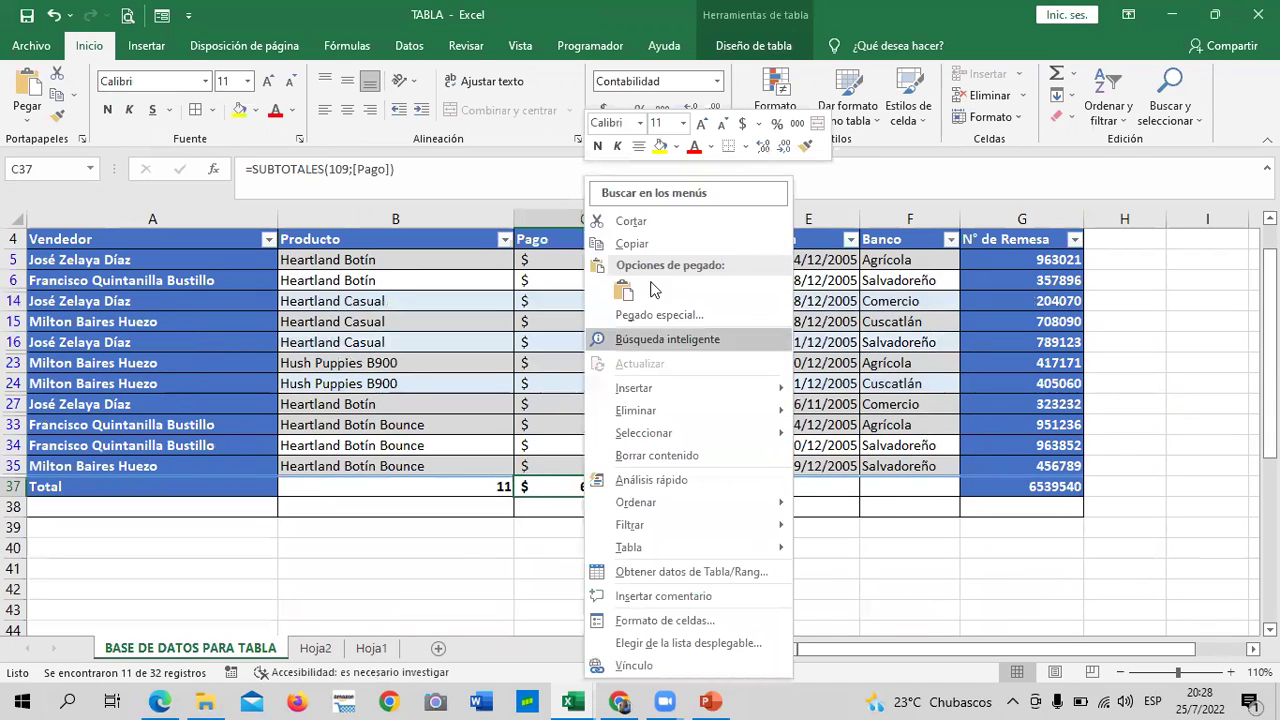
click(631, 244)
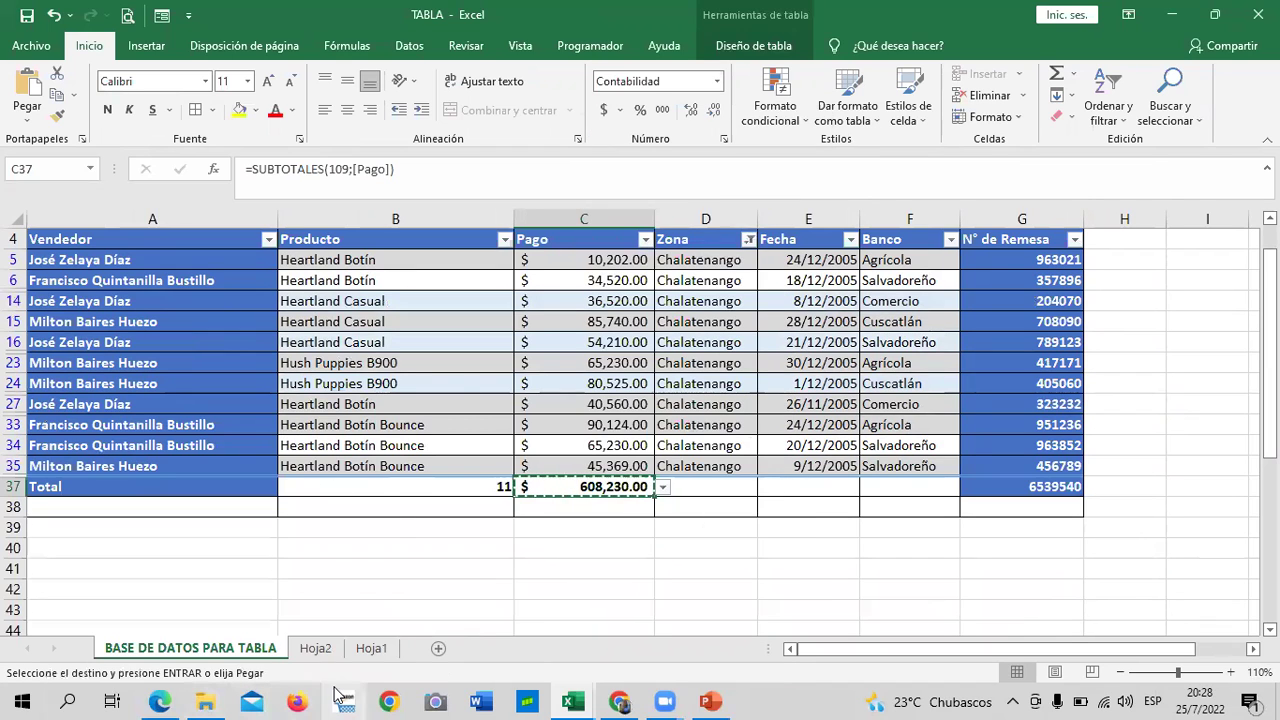
click(315, 648)
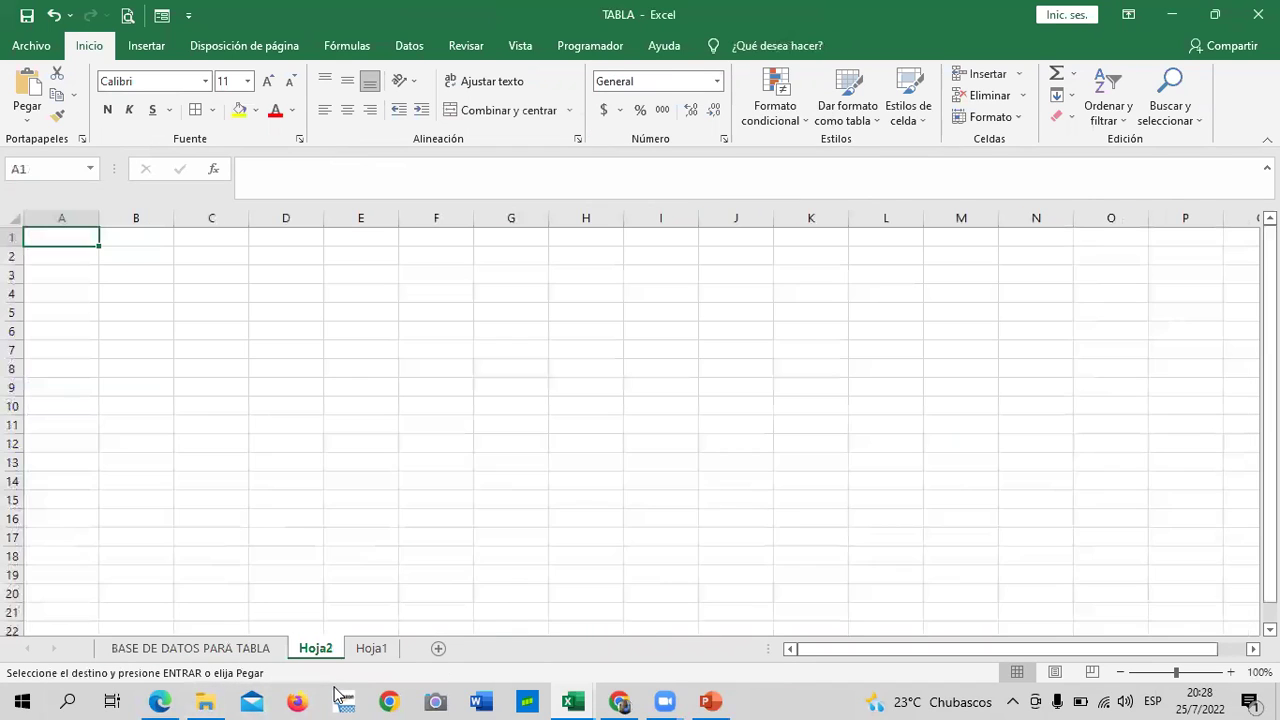
click(220, 293)
right_click(212, 292)
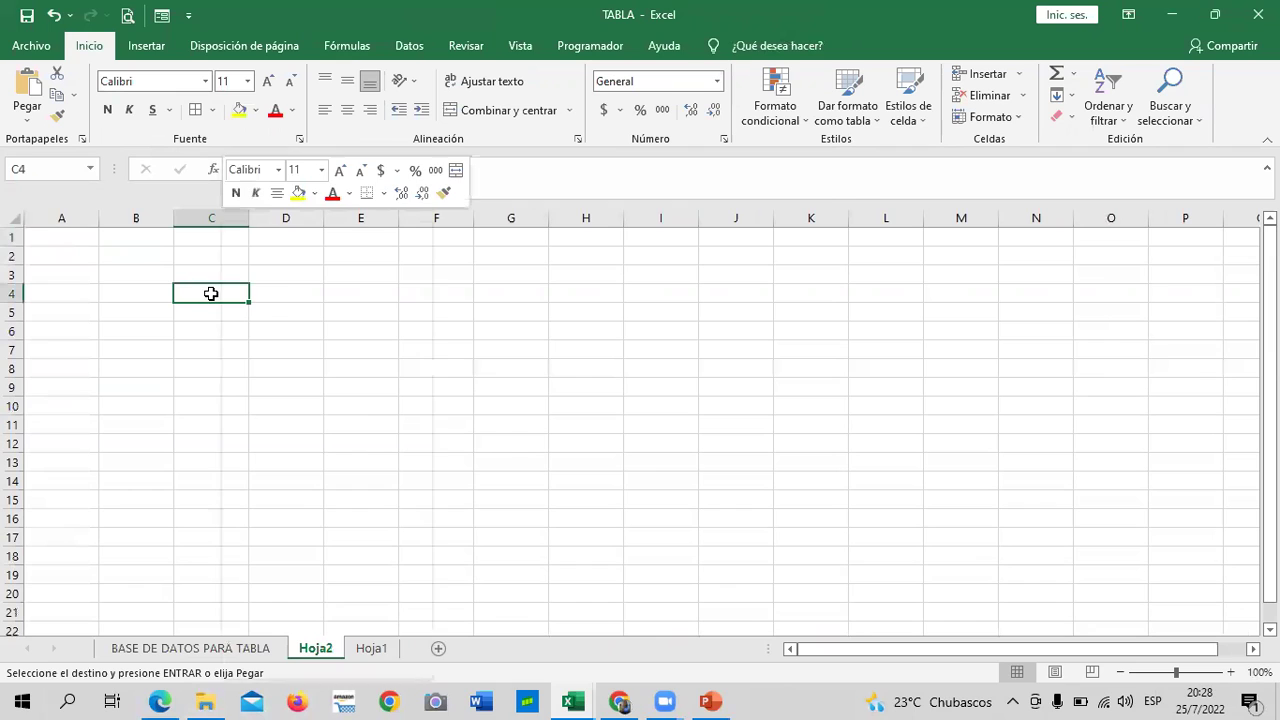
click(251, 341)
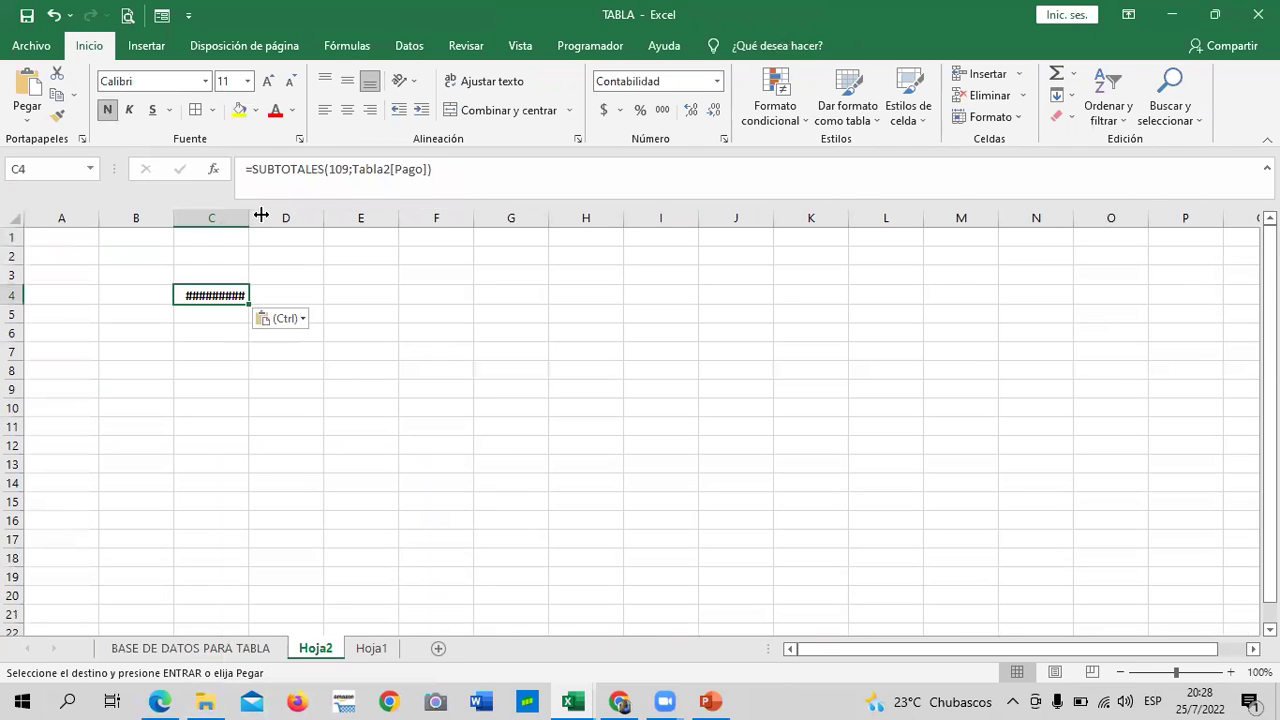
- Widen columns C and B on Hoja2 so the total displays fully
drag(248, 209, 281, 212)
click(428, 355)
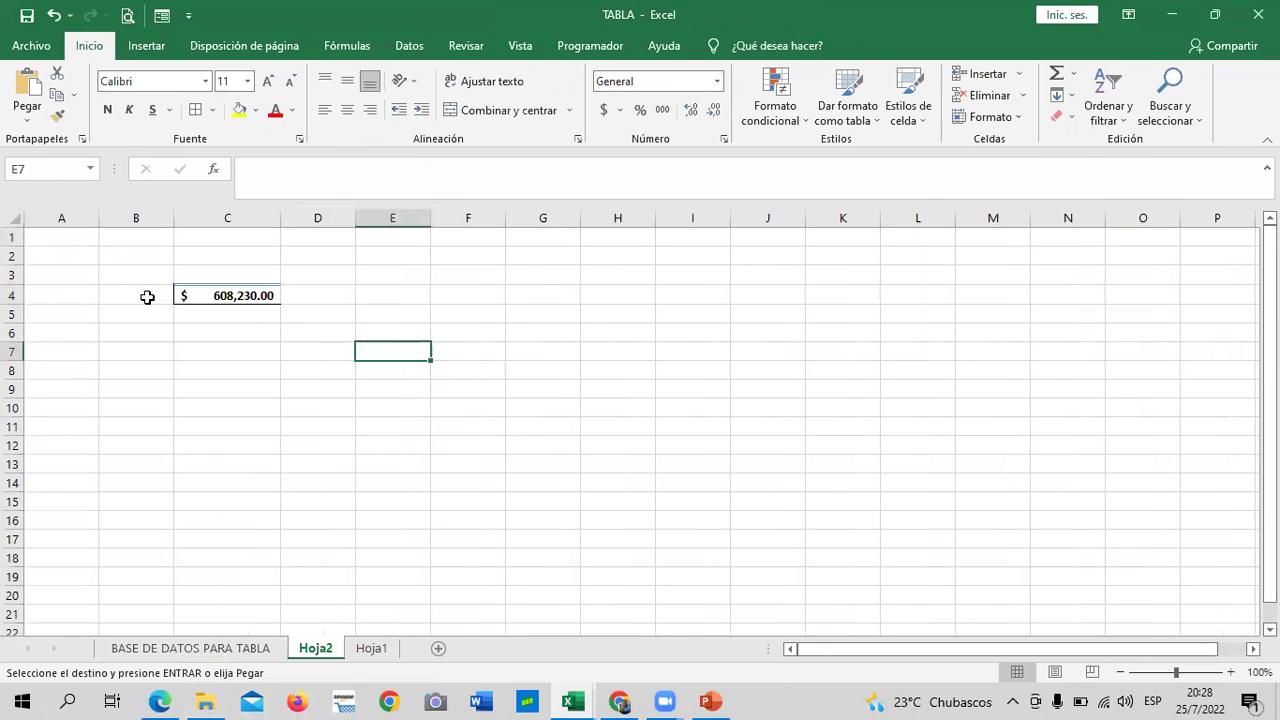
click(138, 295)
drag(173, 218, 228, 219)
- Enter headings ZONA in B3 and PAGO in C3, and CHALATENANGO in B4
click(166, 272)
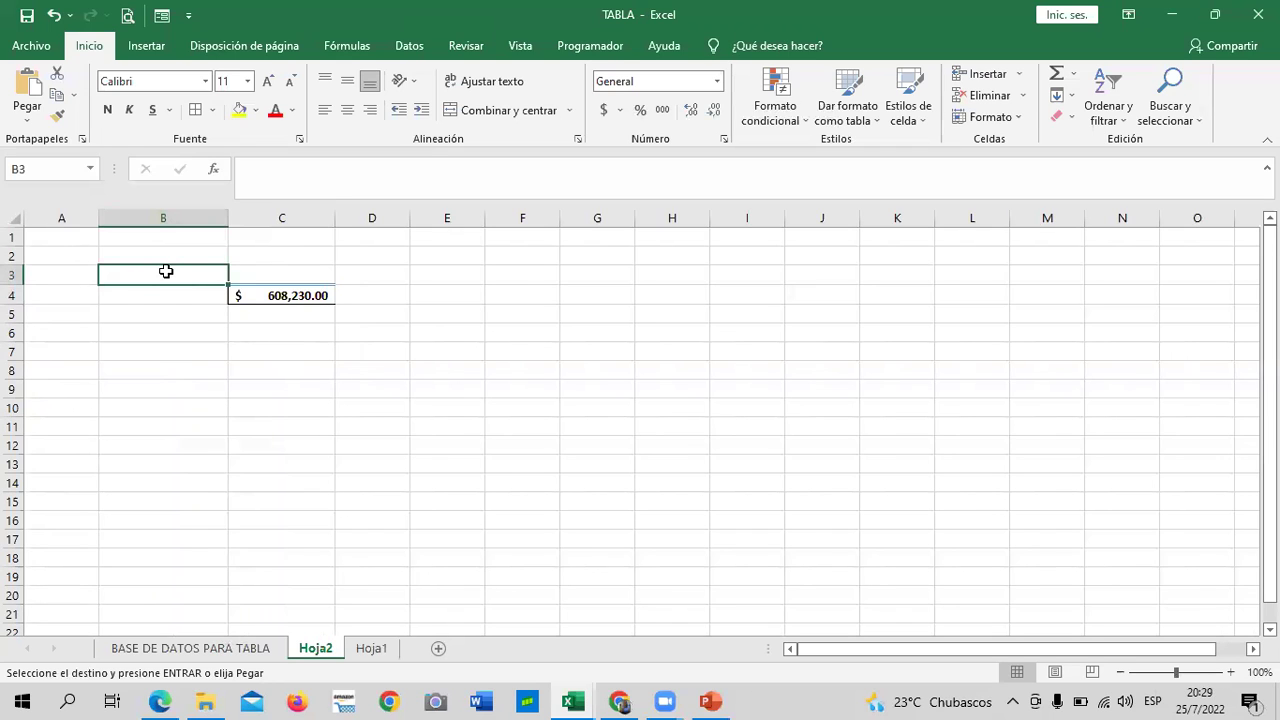
text(ZONA)
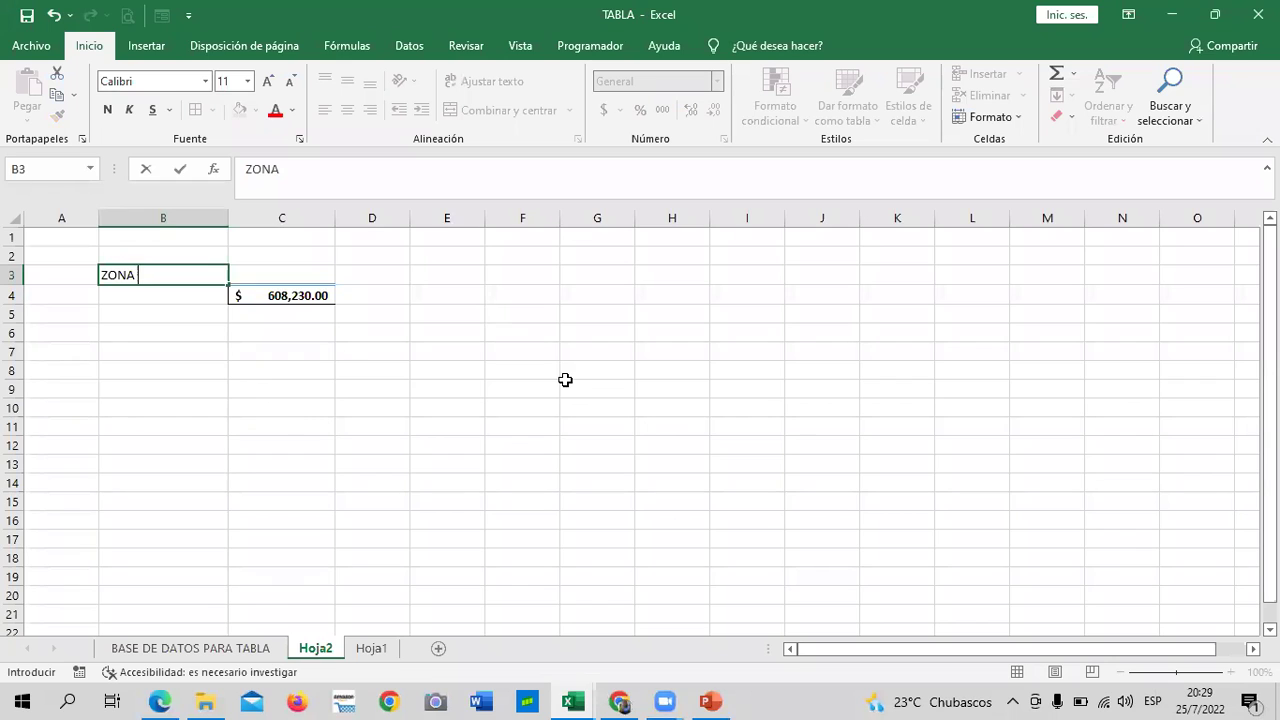
click(281, 272)
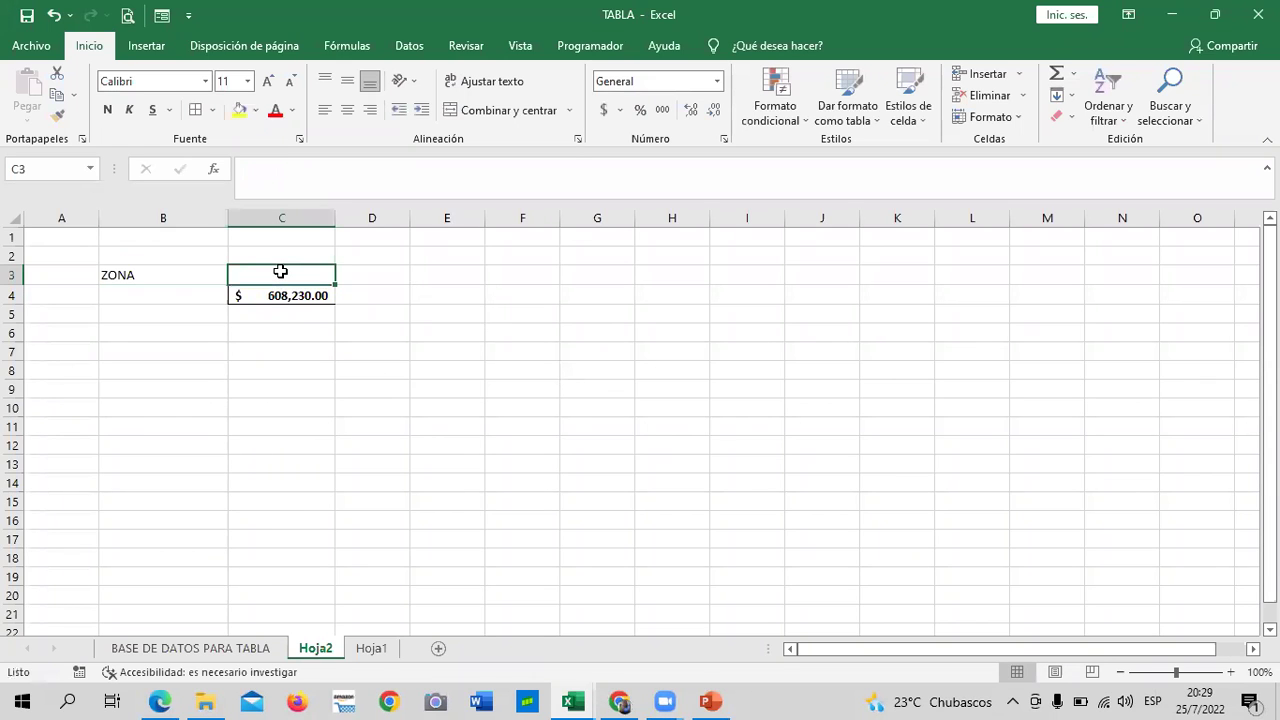
text(PAGO)
click(164, 291)
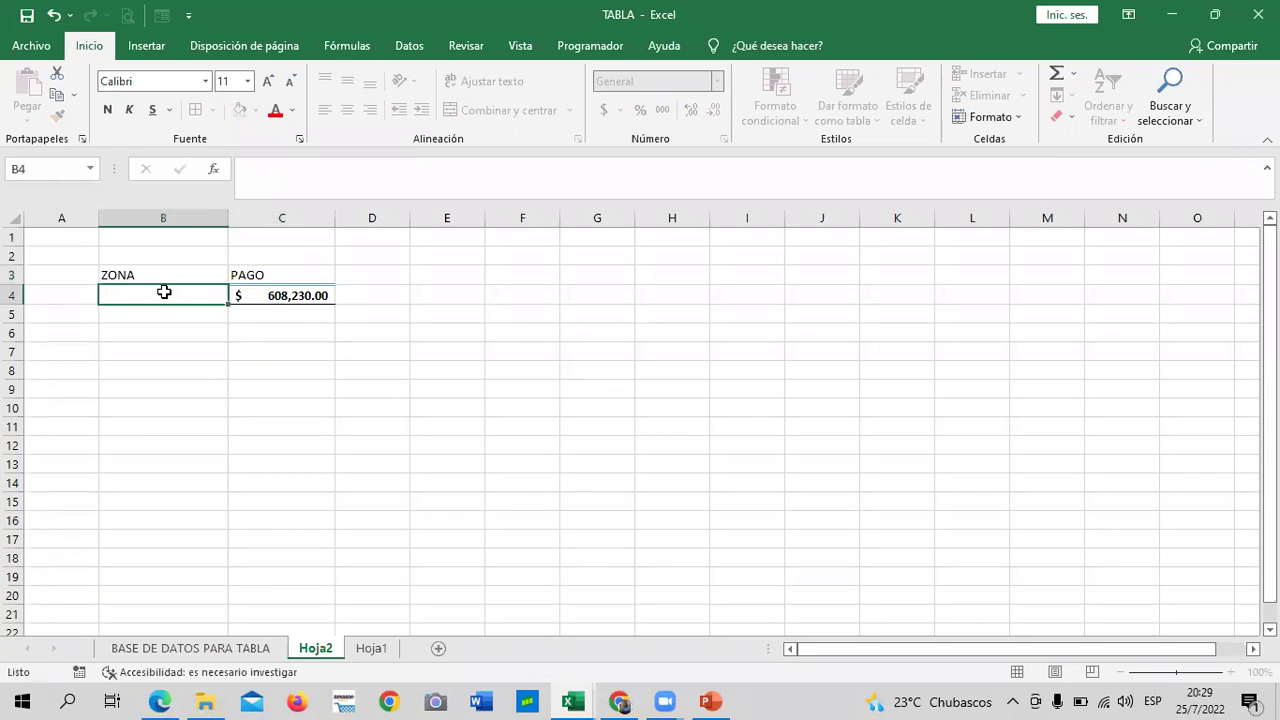
text(CHALATEN)
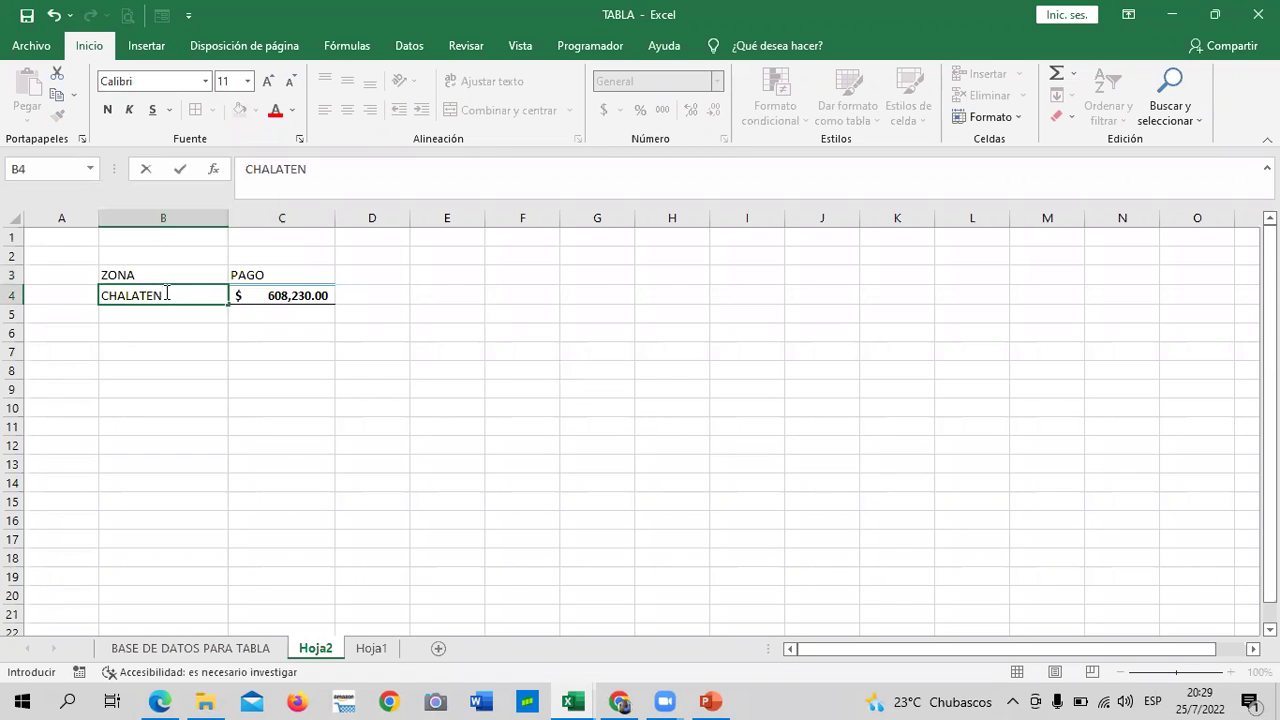
text(ANGO)
key(Return)
- Review the B3 heading and C4 formula, then go back to the data table sheet
click(365, 379)
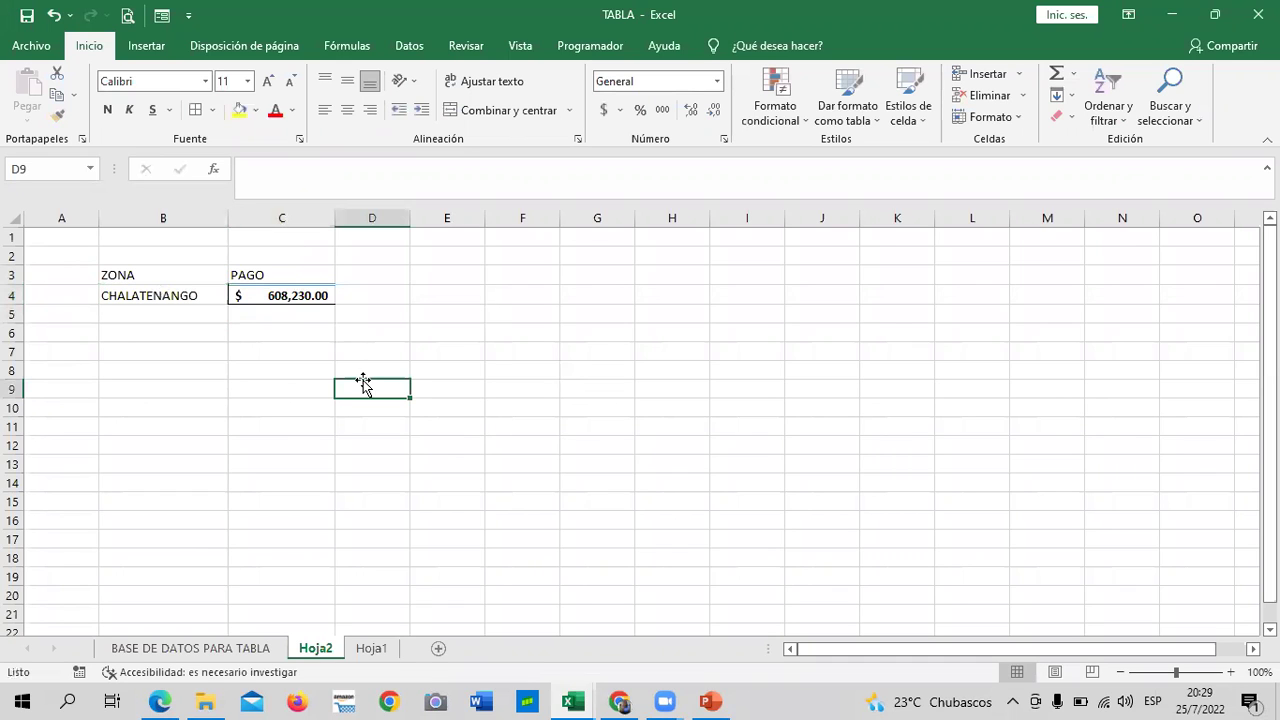
click(166, 279)
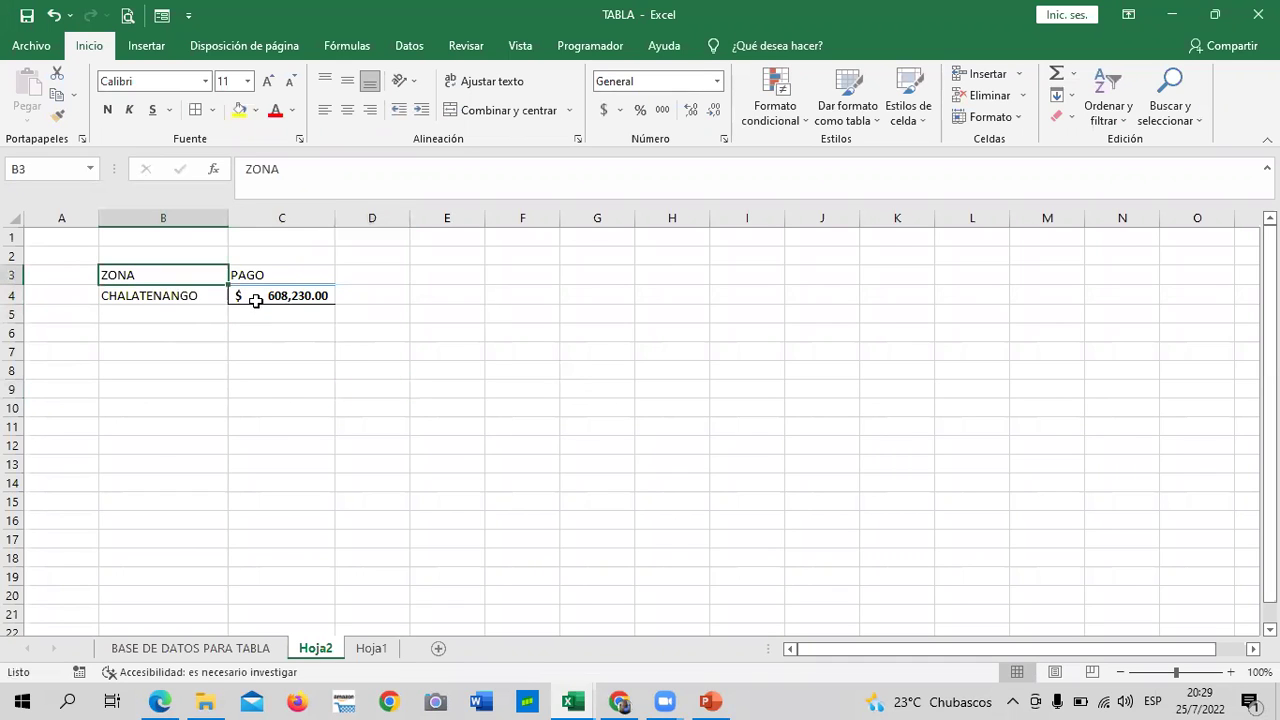
click(434, 300)
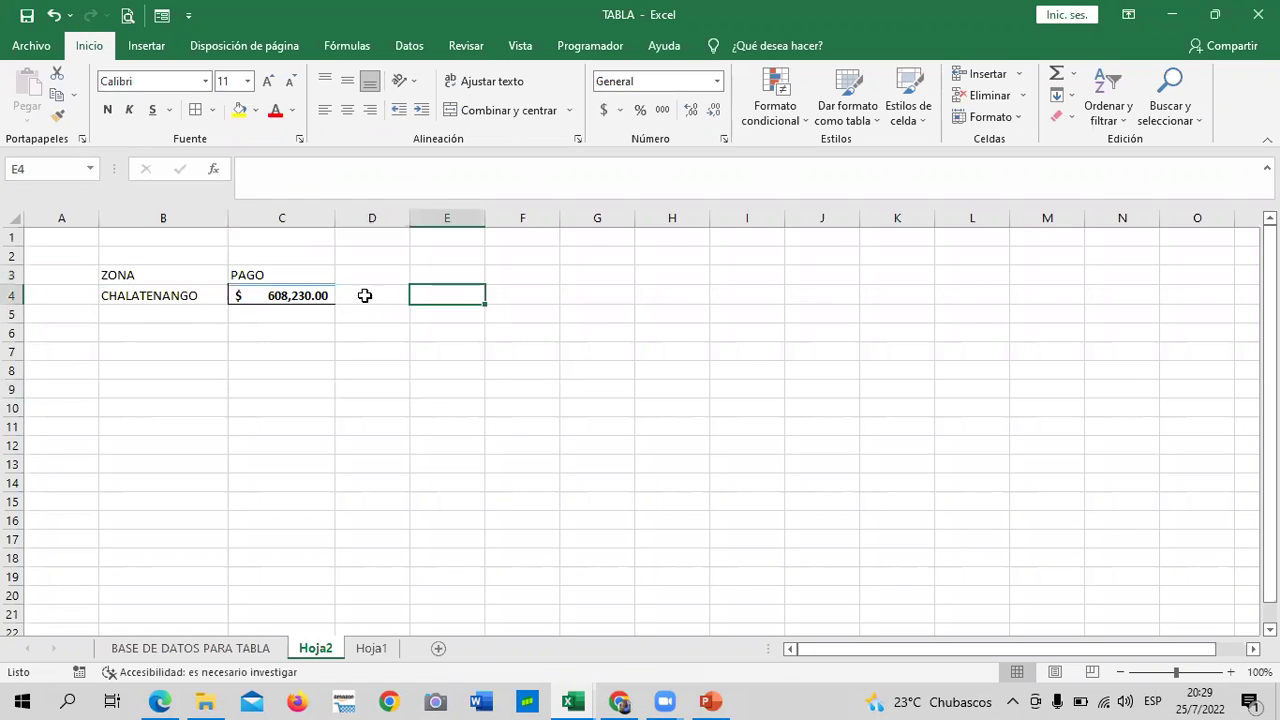
click(292, 295)
click(410, 452)
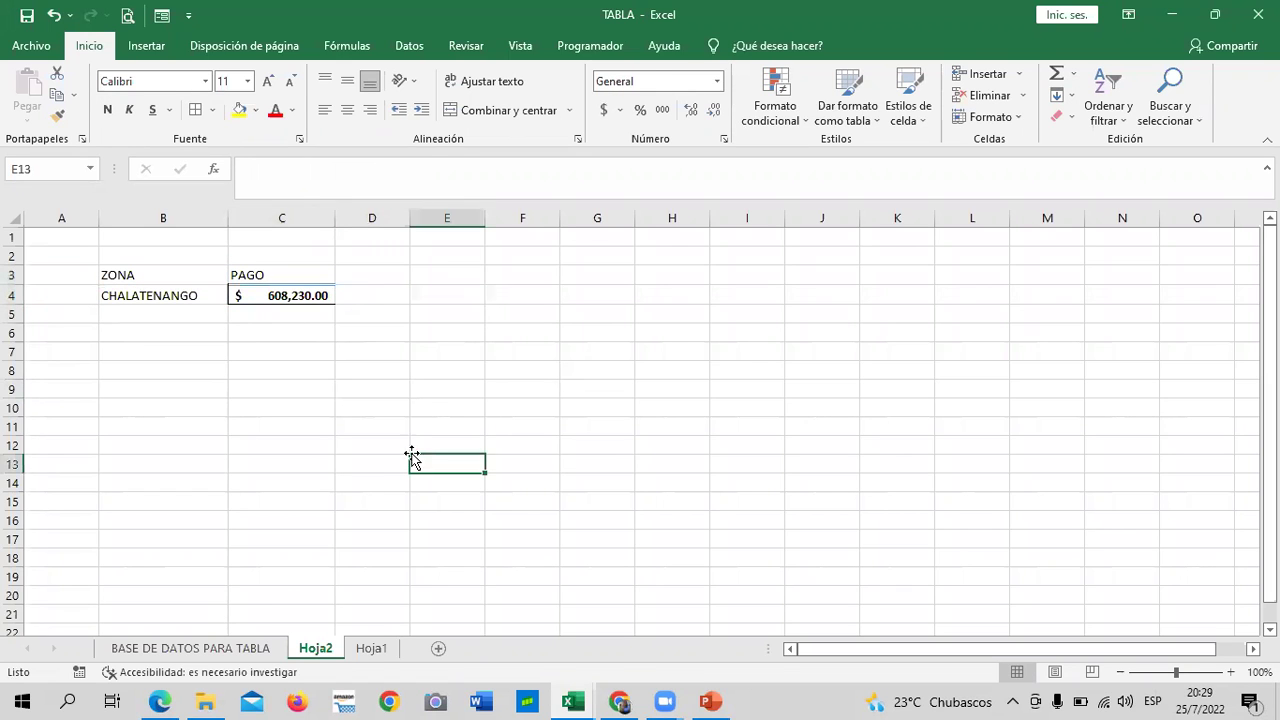
key(ctrl+Page_Up)
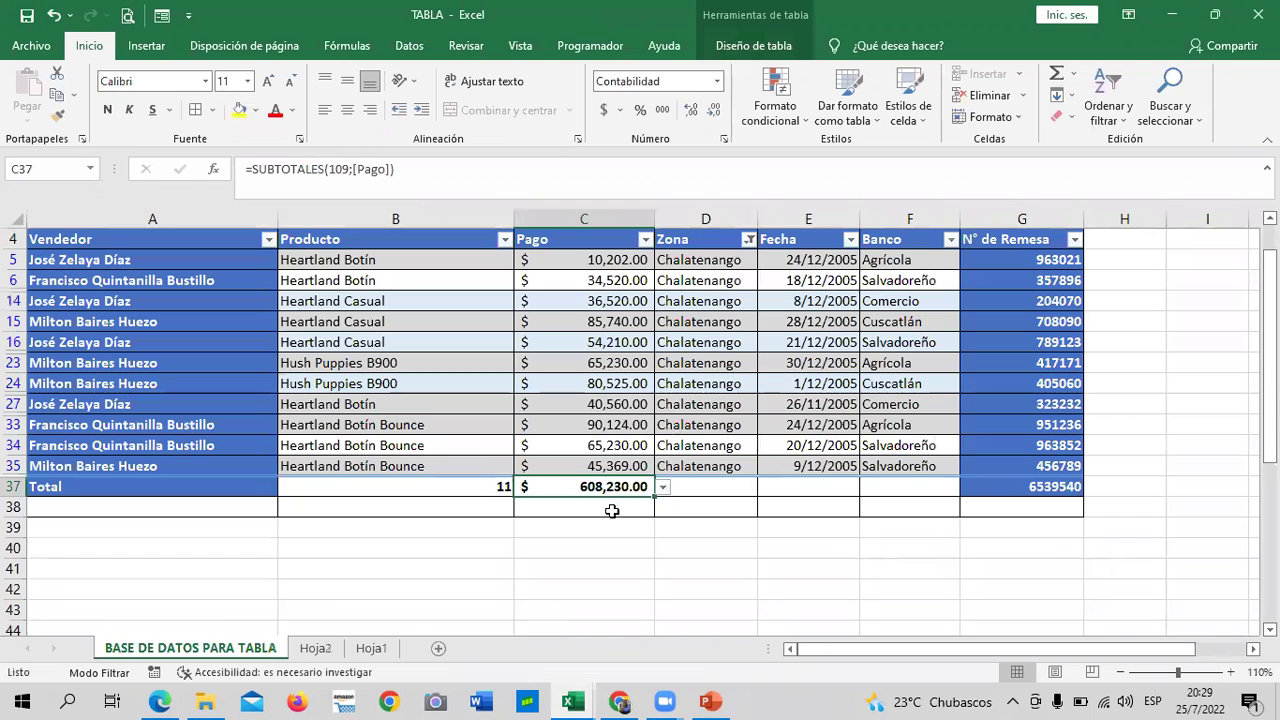
- Clear the Zona filter by selecting all zones so all 32 rows show
click(746, 241)
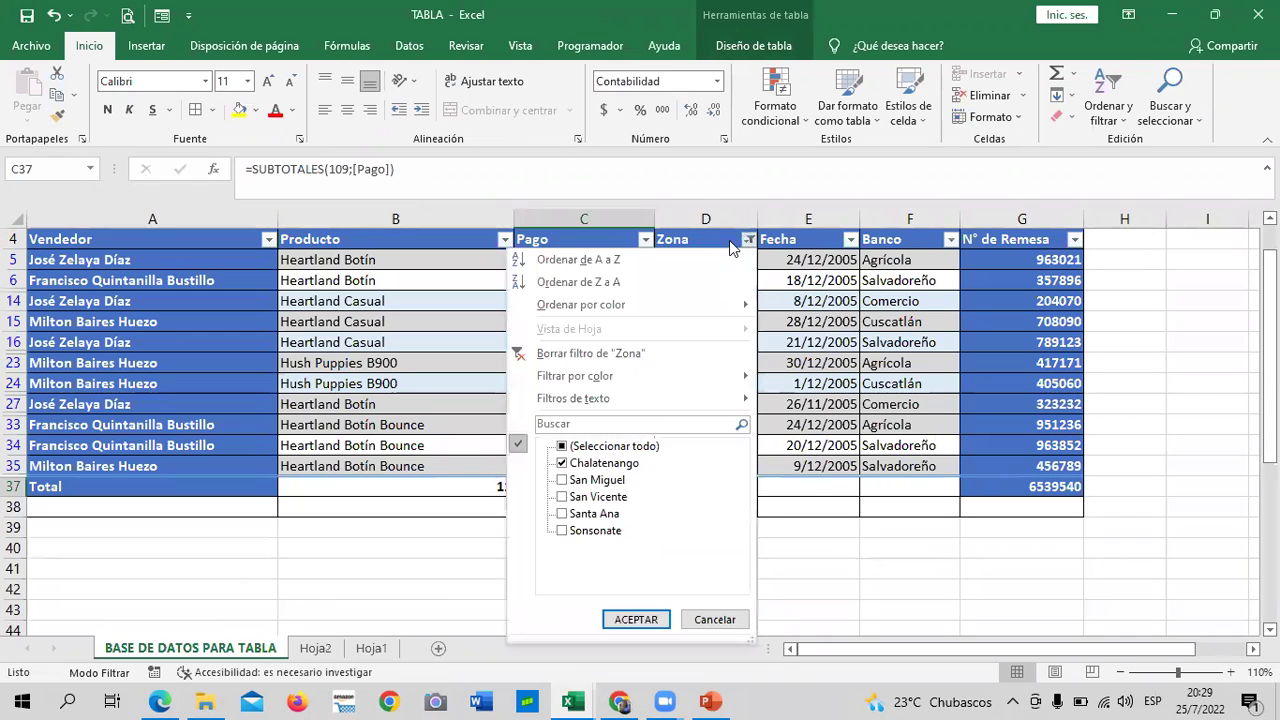
click(630, 448)
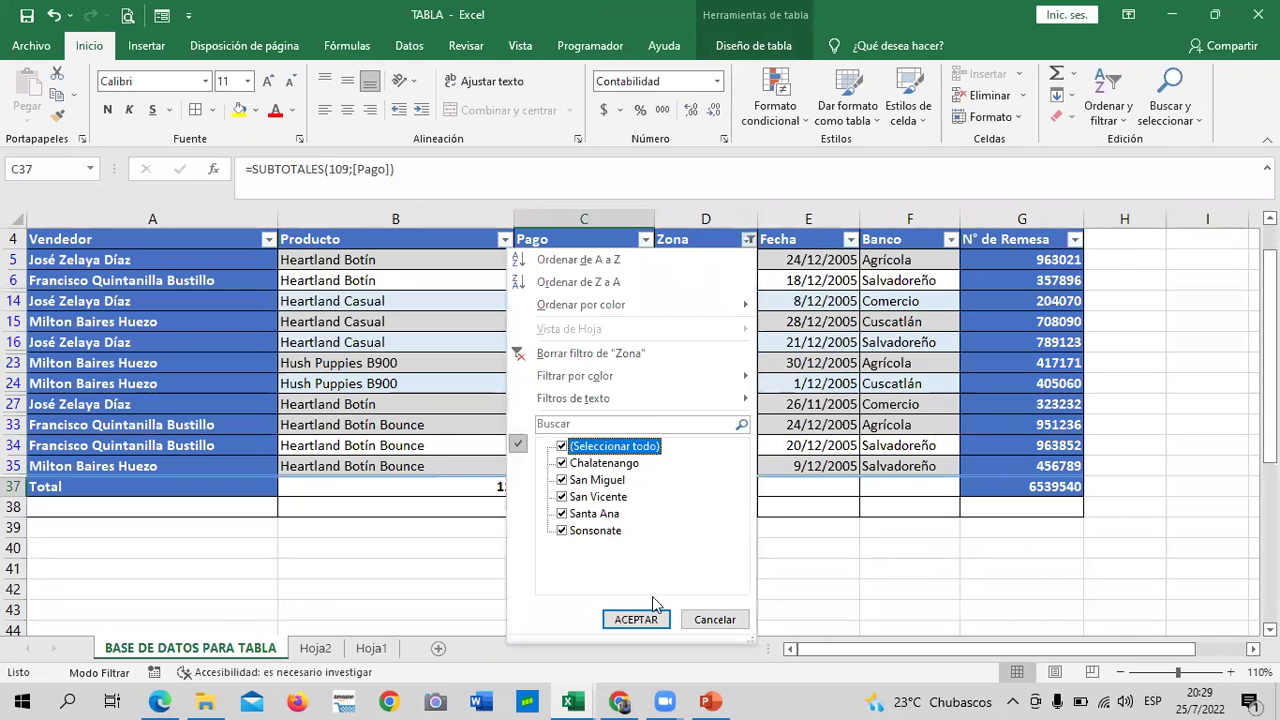
click(637, 619)
scroll(680, 473, down, 5)
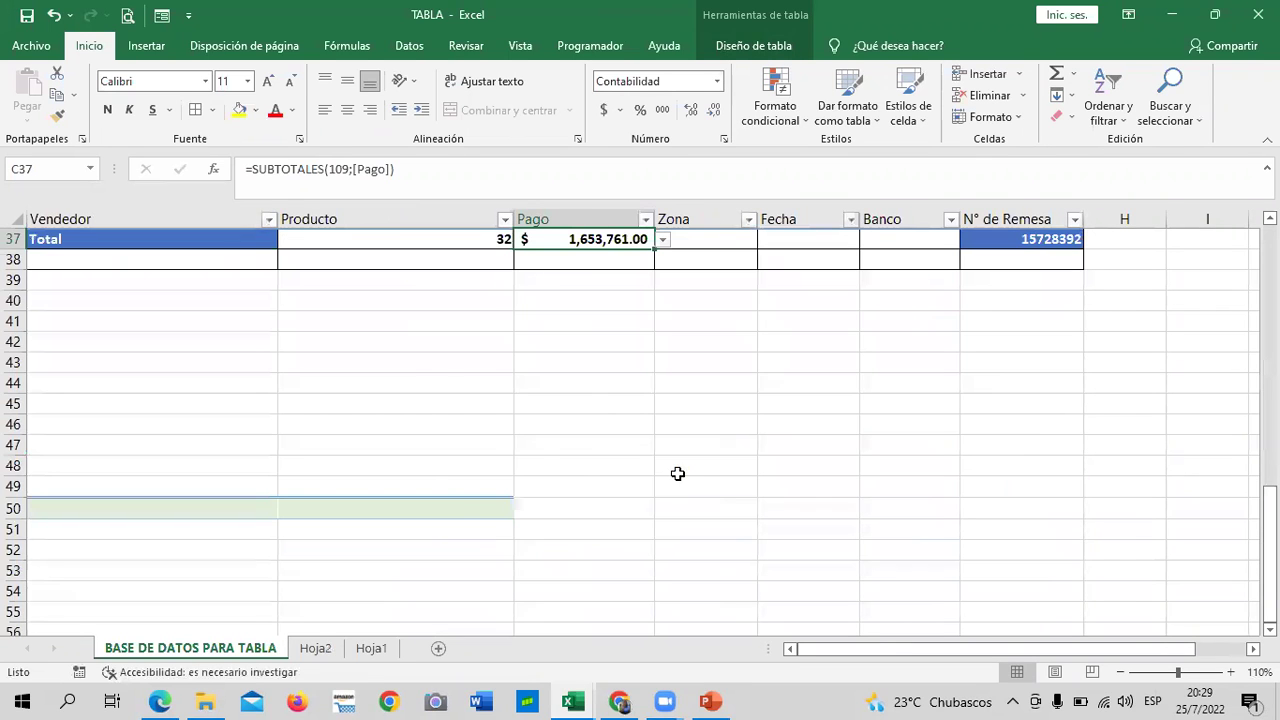
scroll(616, 476, up, 3)
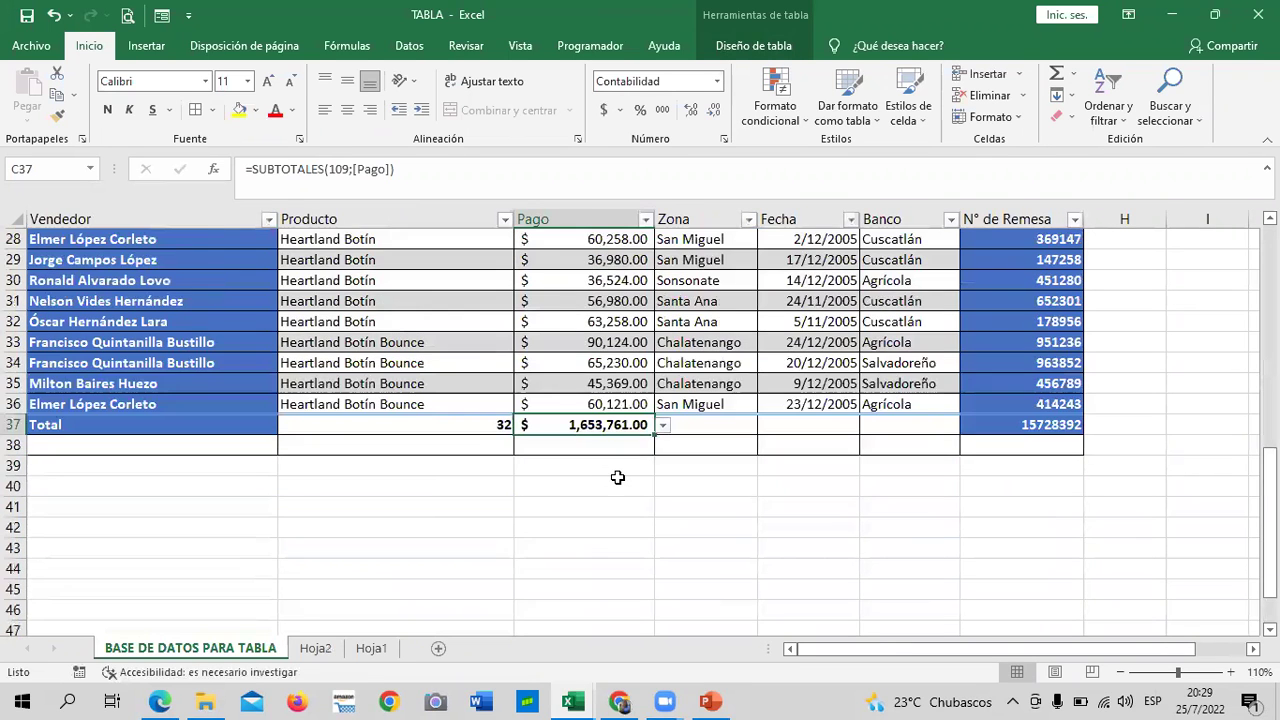
click(604, 550)
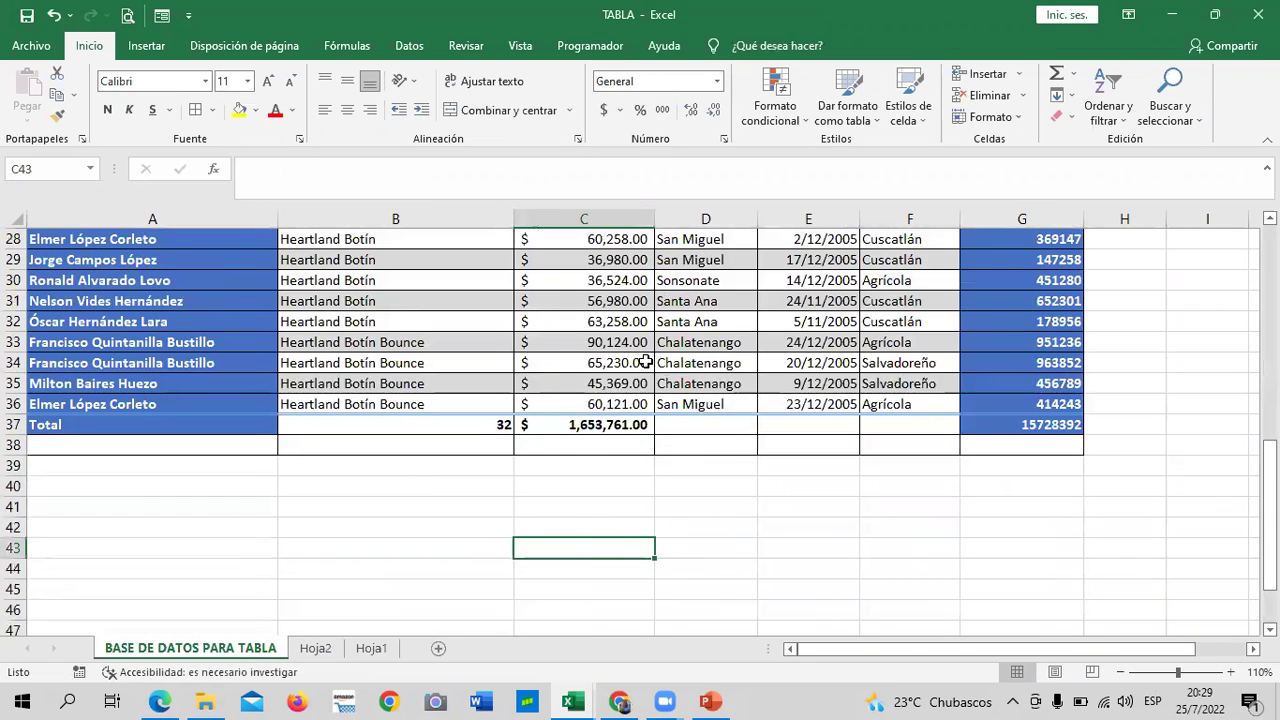
- Inspect Hoja2's Chalatenango Pago cell, now reading 1,653,761.00 from the SUBTOTALES formula
key(ctrl+Page_Down)
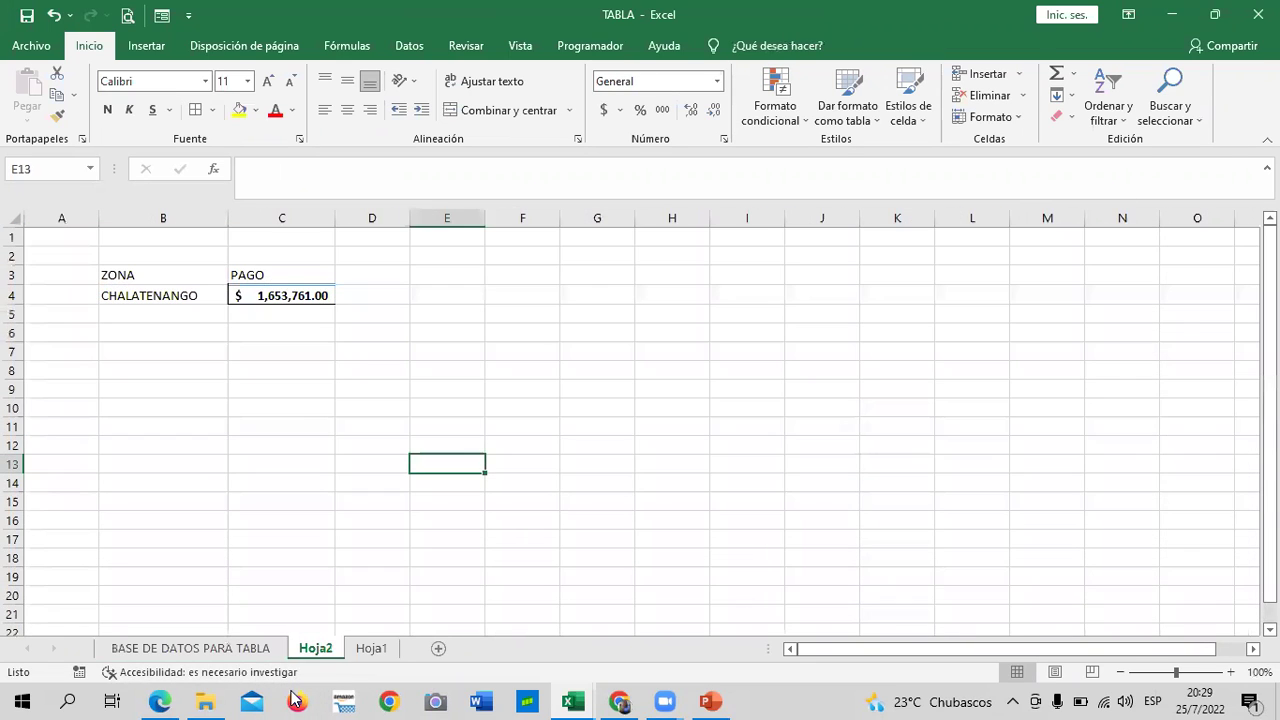
click(595, 312)
click(295, 295)
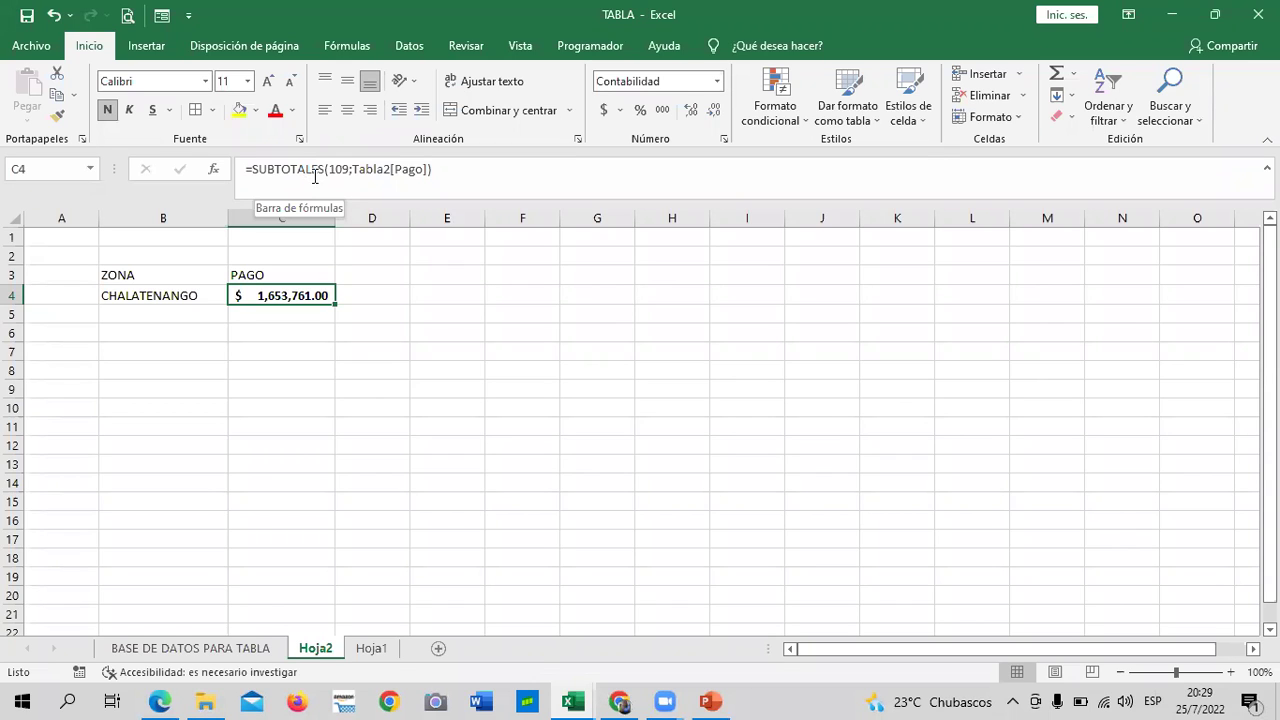
- Delete the formula from Hoja2's Chalatenango Pago cell C4
click(418, 318)
click(256, 296)
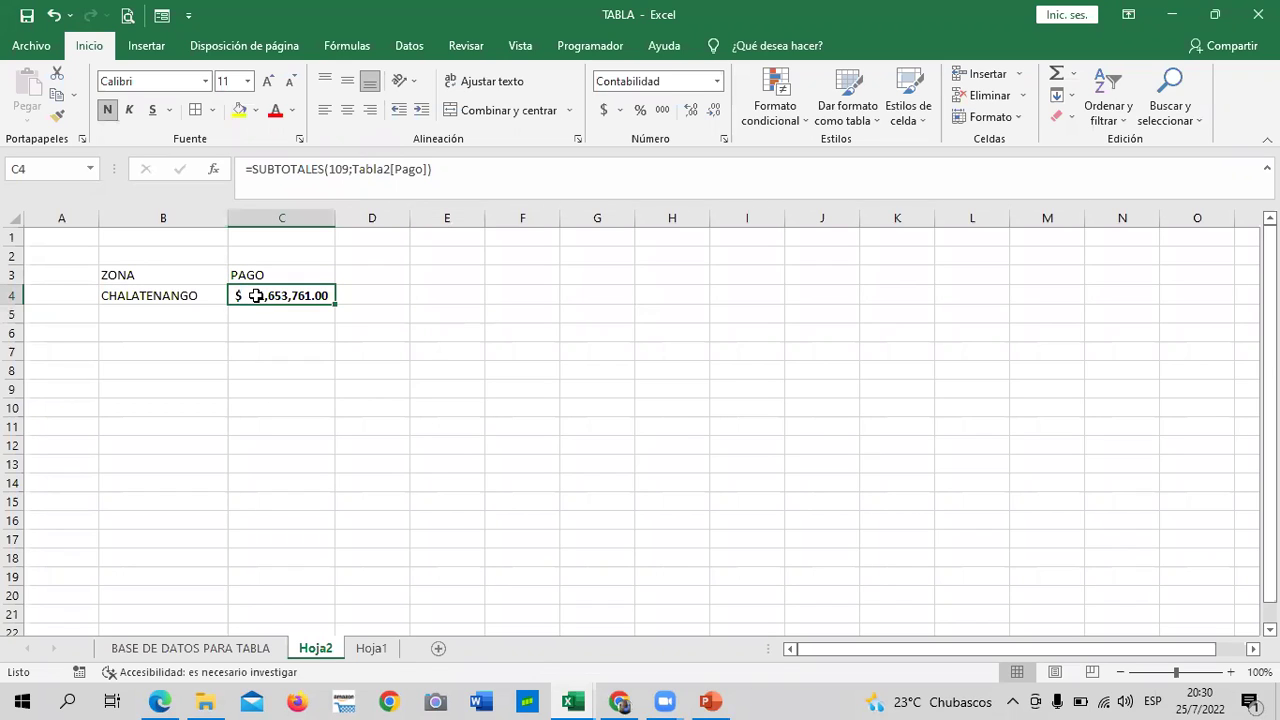
key(Delete)
click(462, 351)
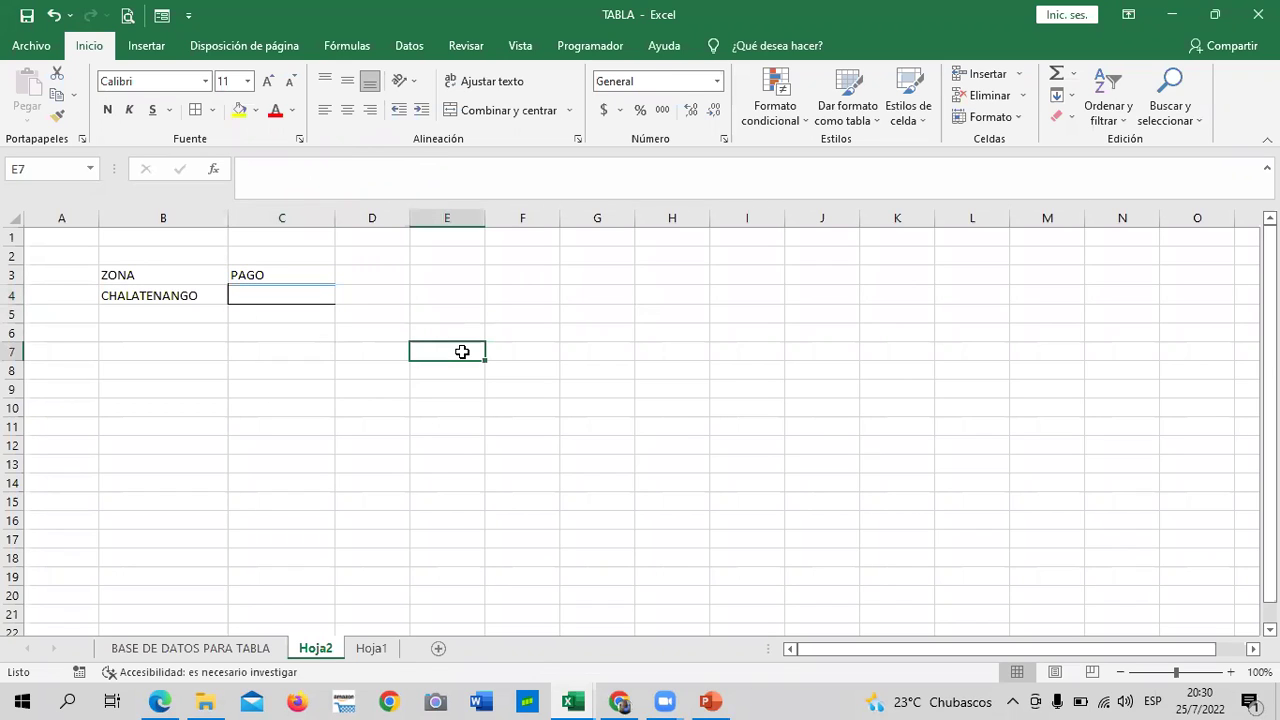
click(329, 516)
- Filter Tabla2 to Chalatenango only, giving 11 rows totalling 608,230.00 in C37
key(ctrl+Page_Up)
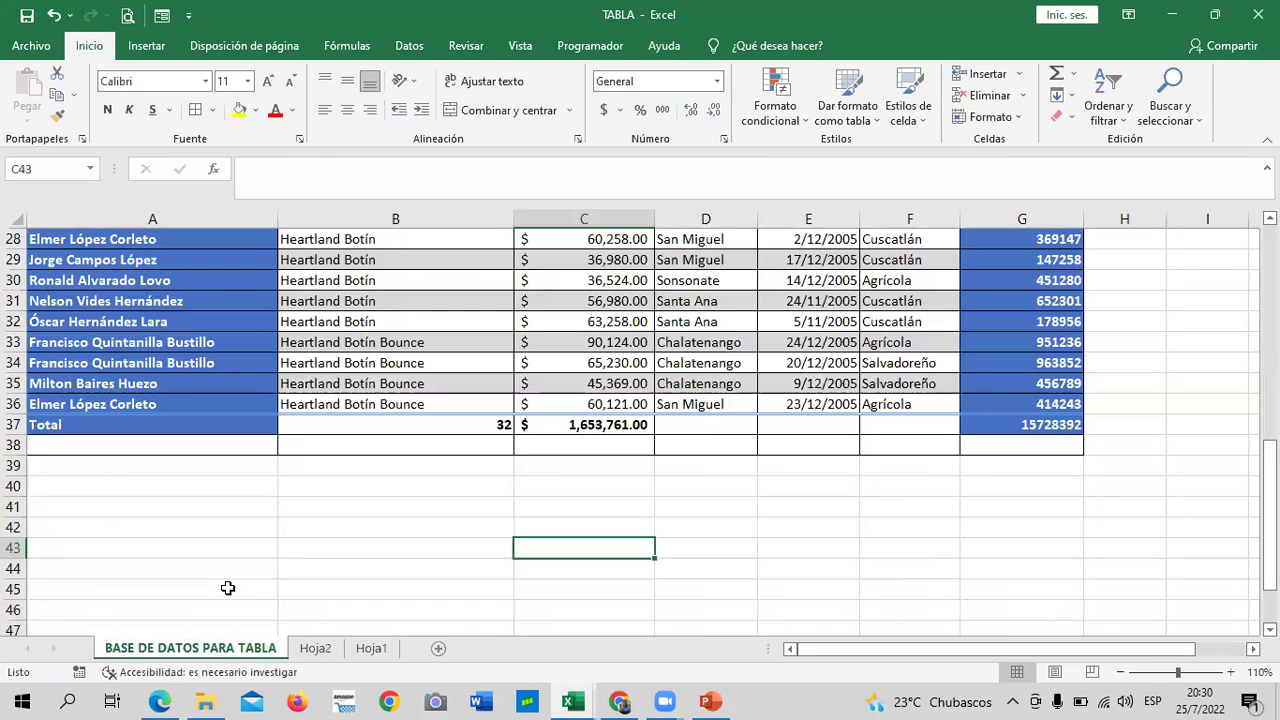
click(797, 520)
scroll(752, 478, up, 3)
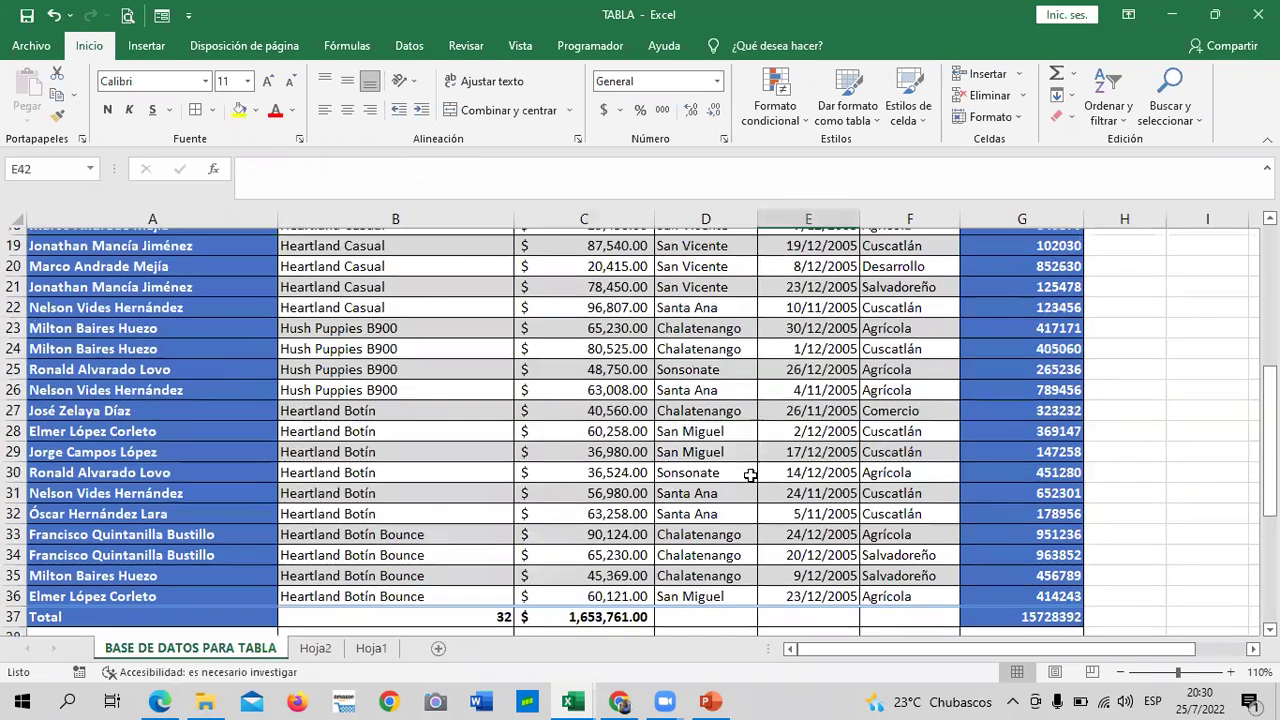
scroll(730, 430, up, 4)
scroll(718, 461, up, 2)
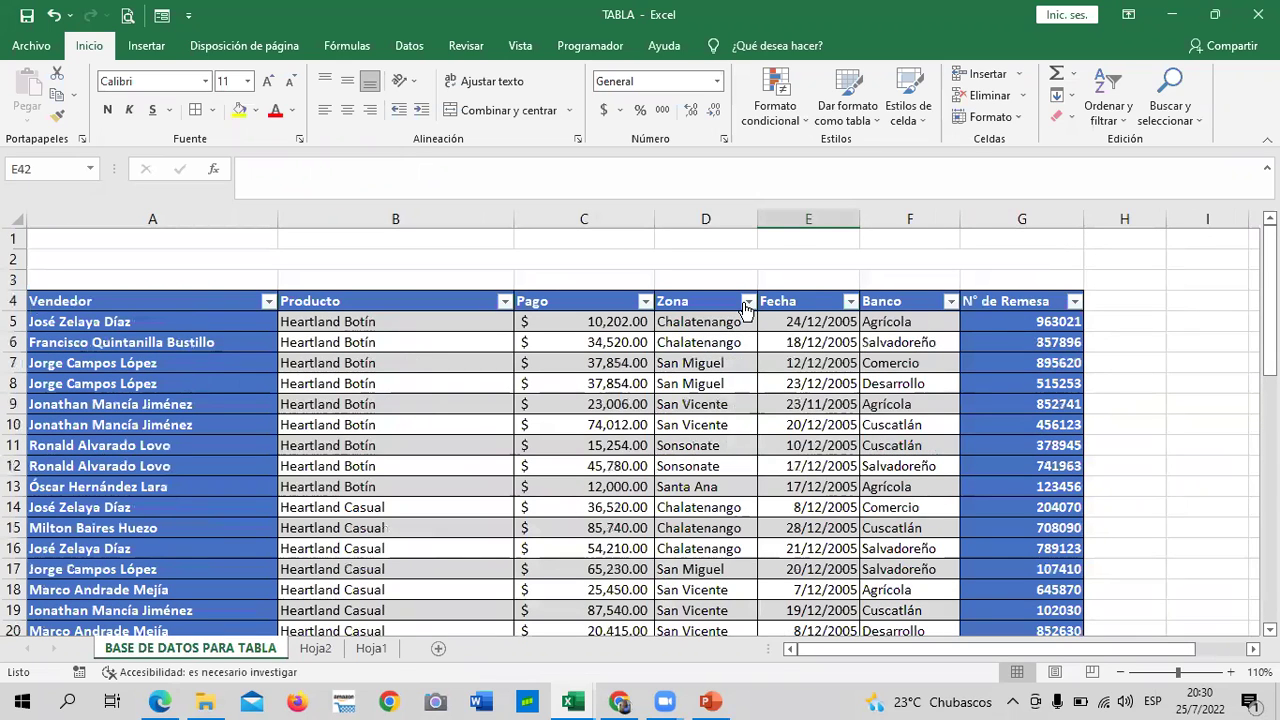
click(747, 301)
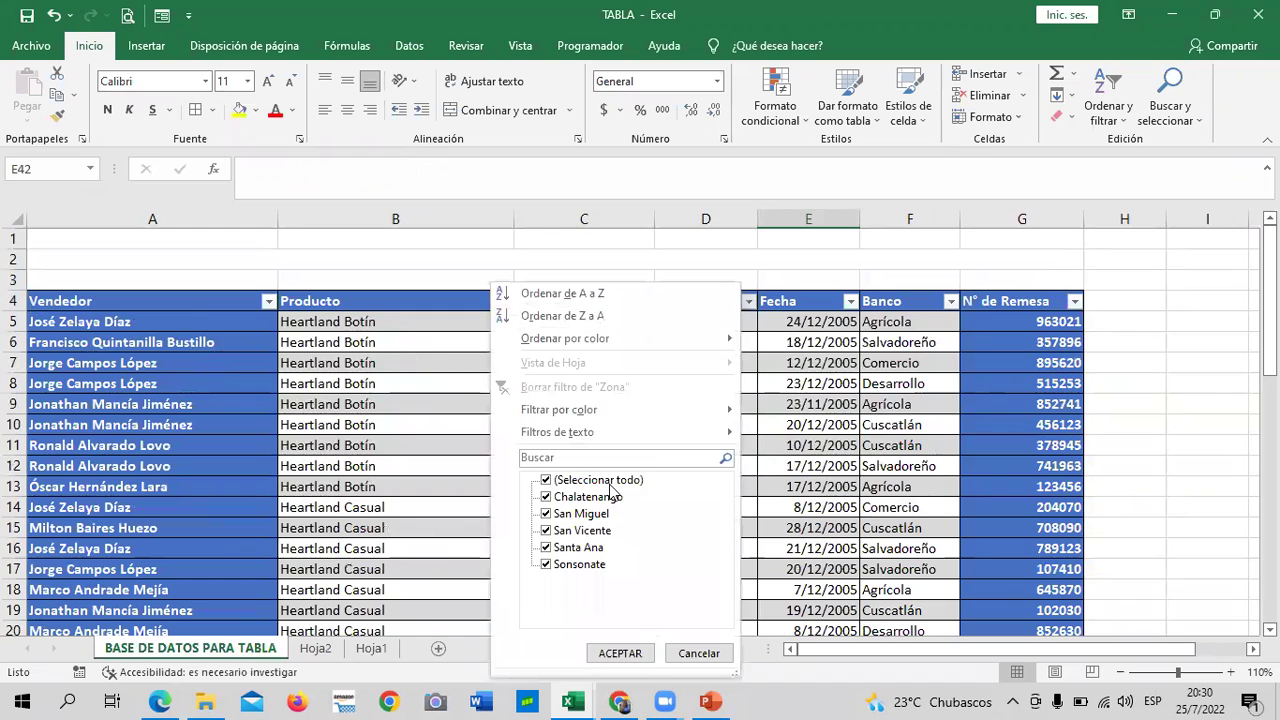
click(600, 480)
click(576, 497)
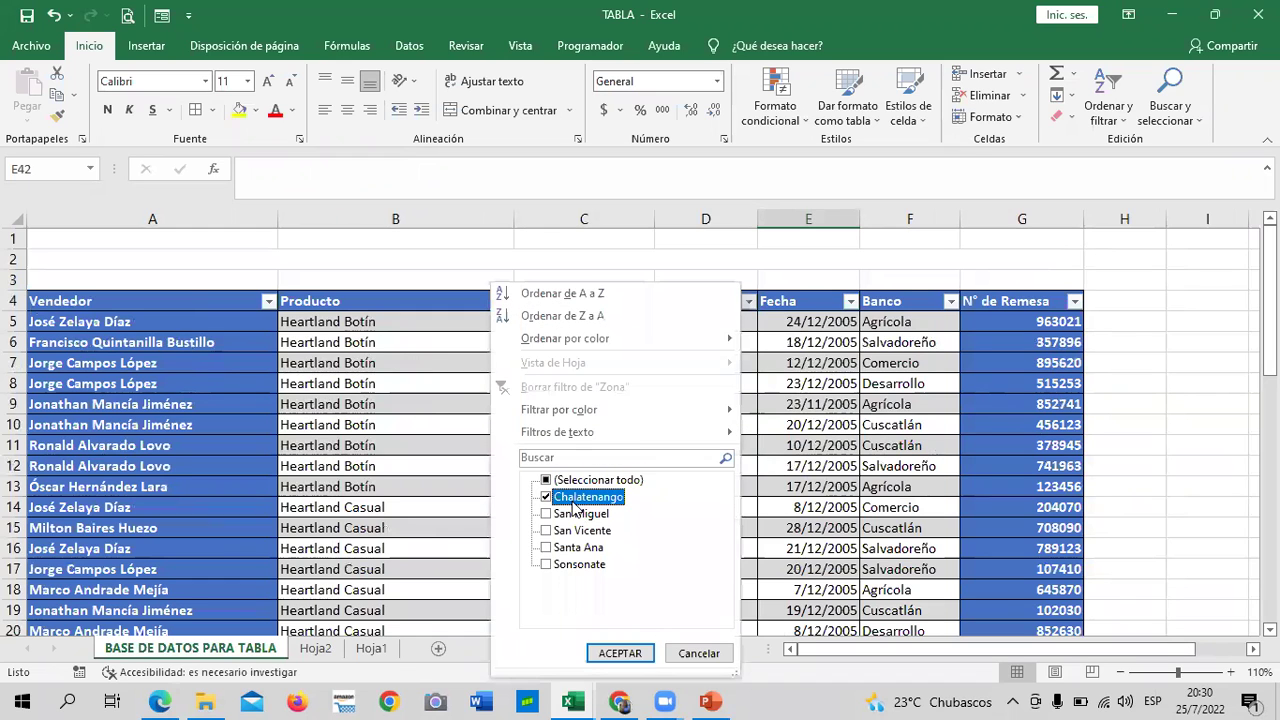
click(620, 653)
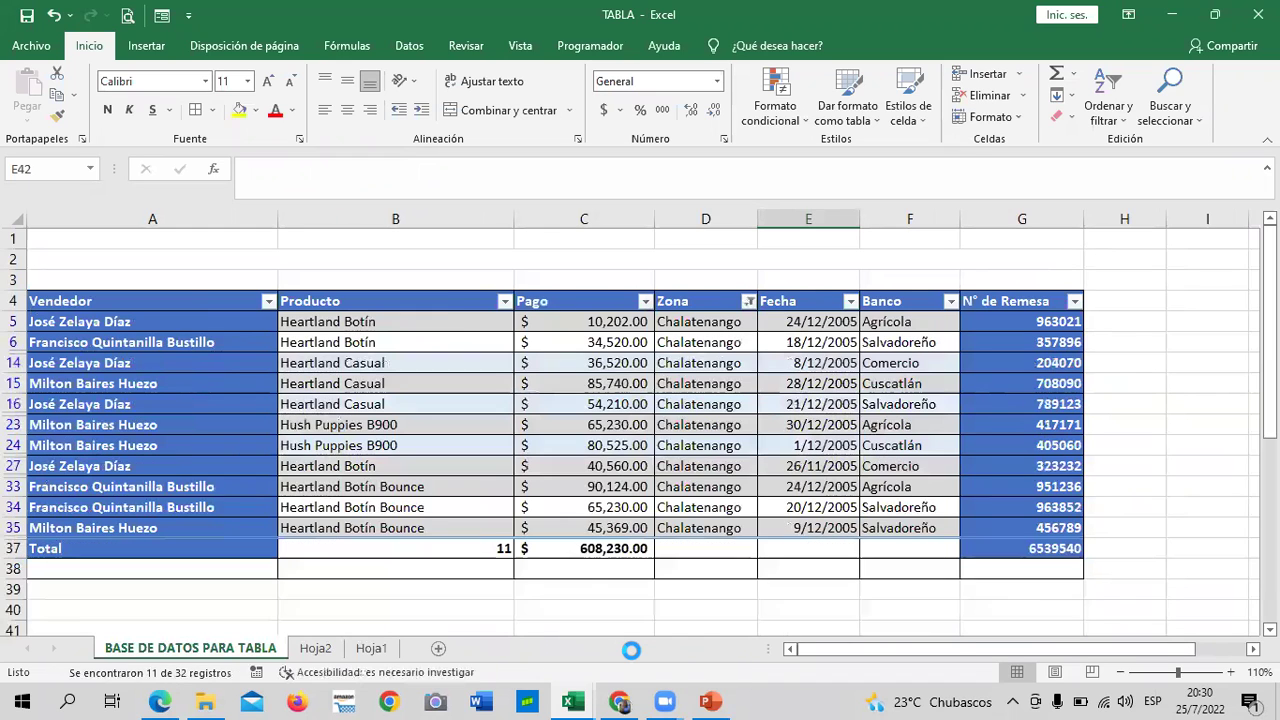
click(583, 550)
right_click(583, 550)
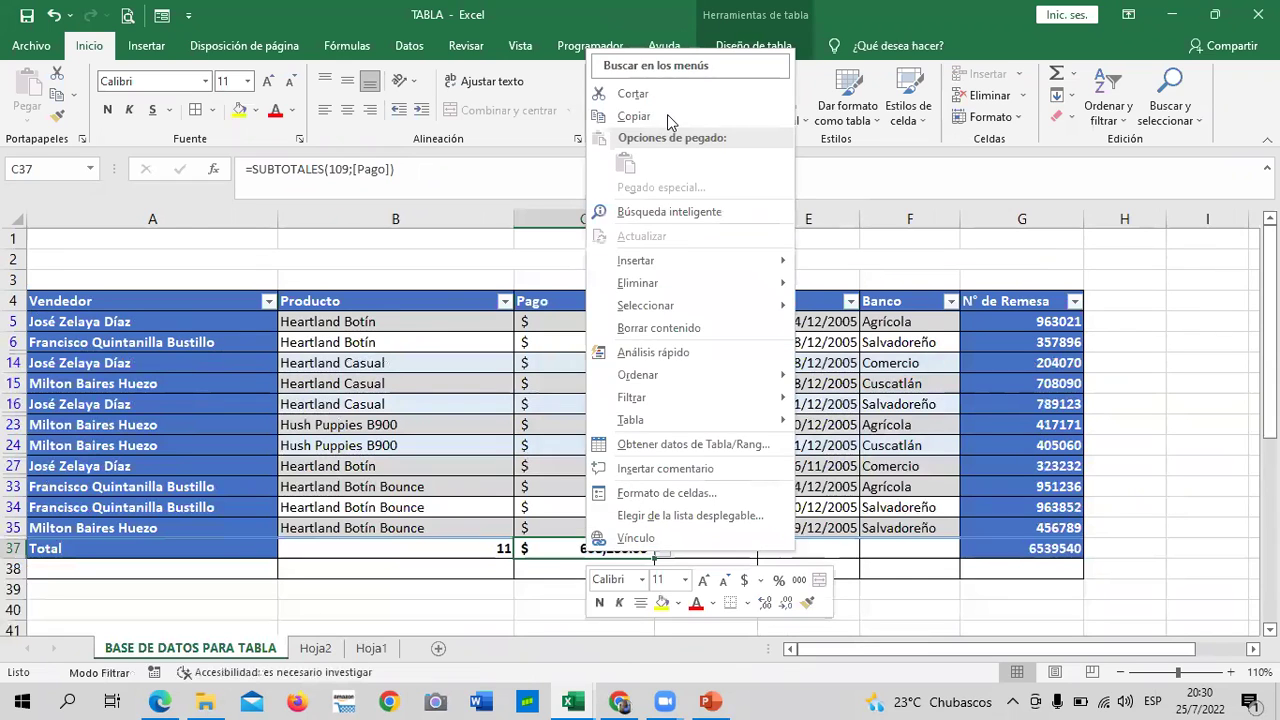
- Paste the copied 608,230.00 into Hoja2 C4 with Formato de valores y origen
click(663, 115)
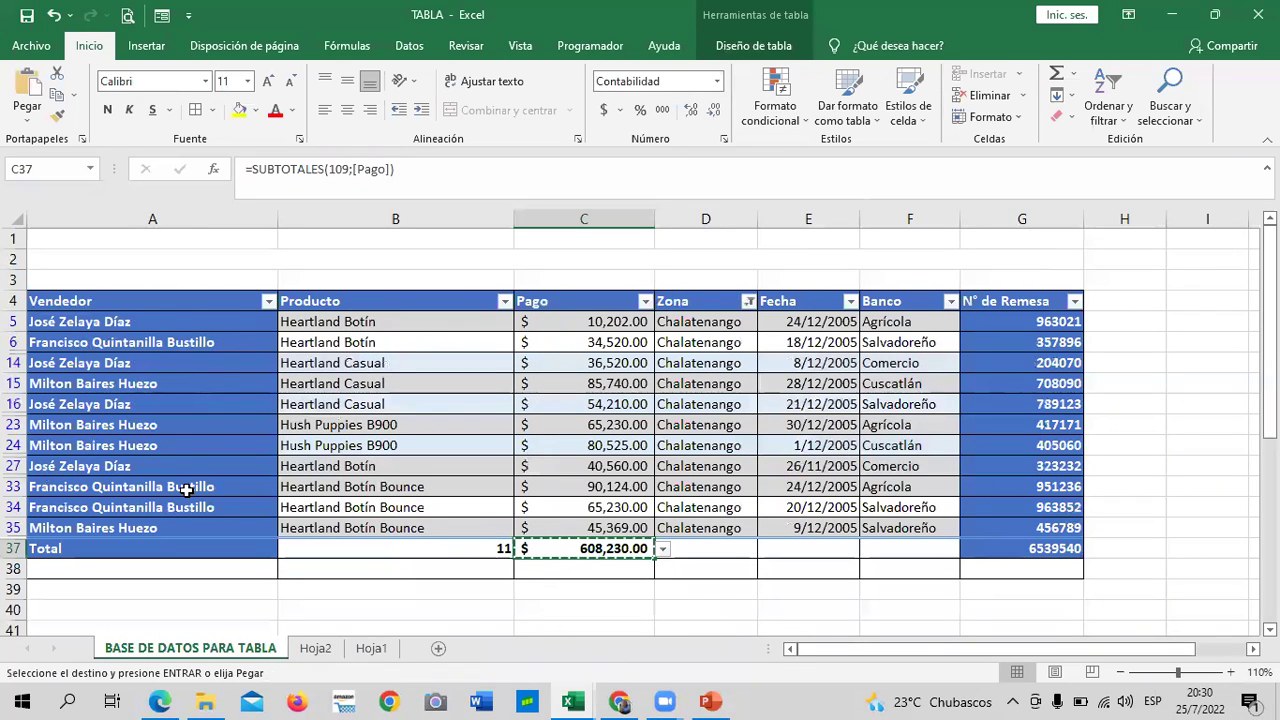
click(315, 648)
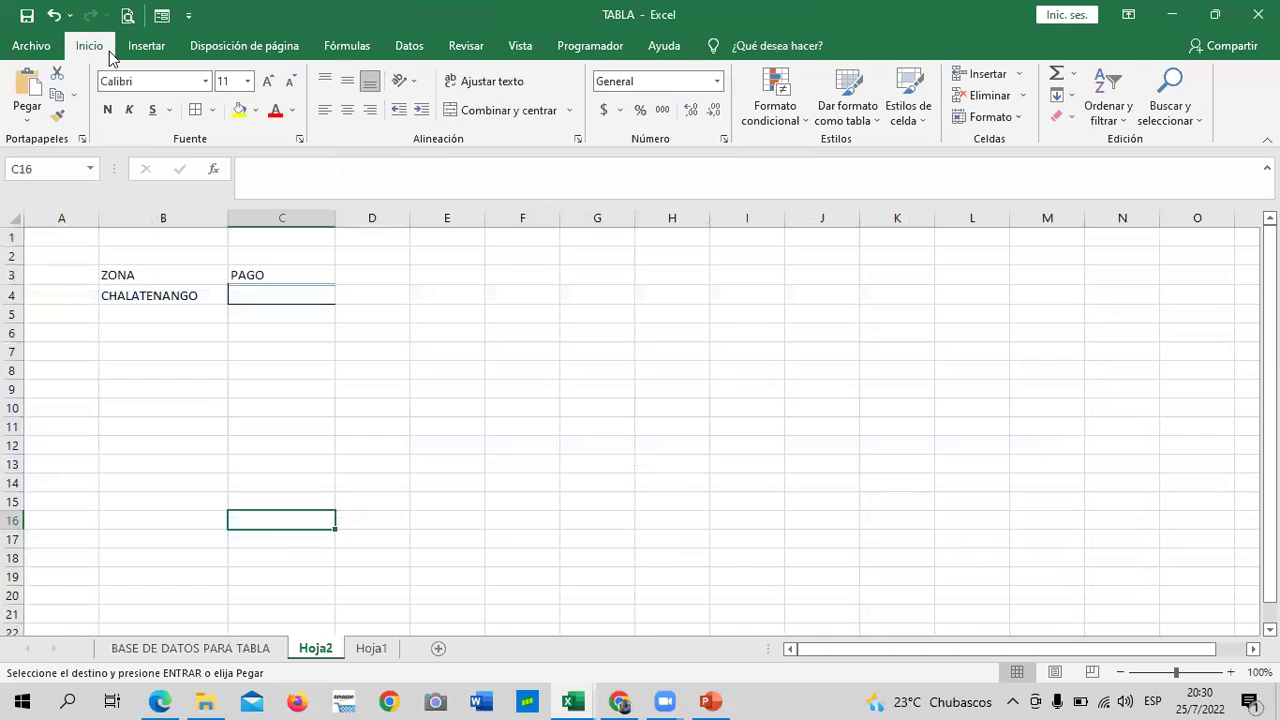
right_click(292, 295)
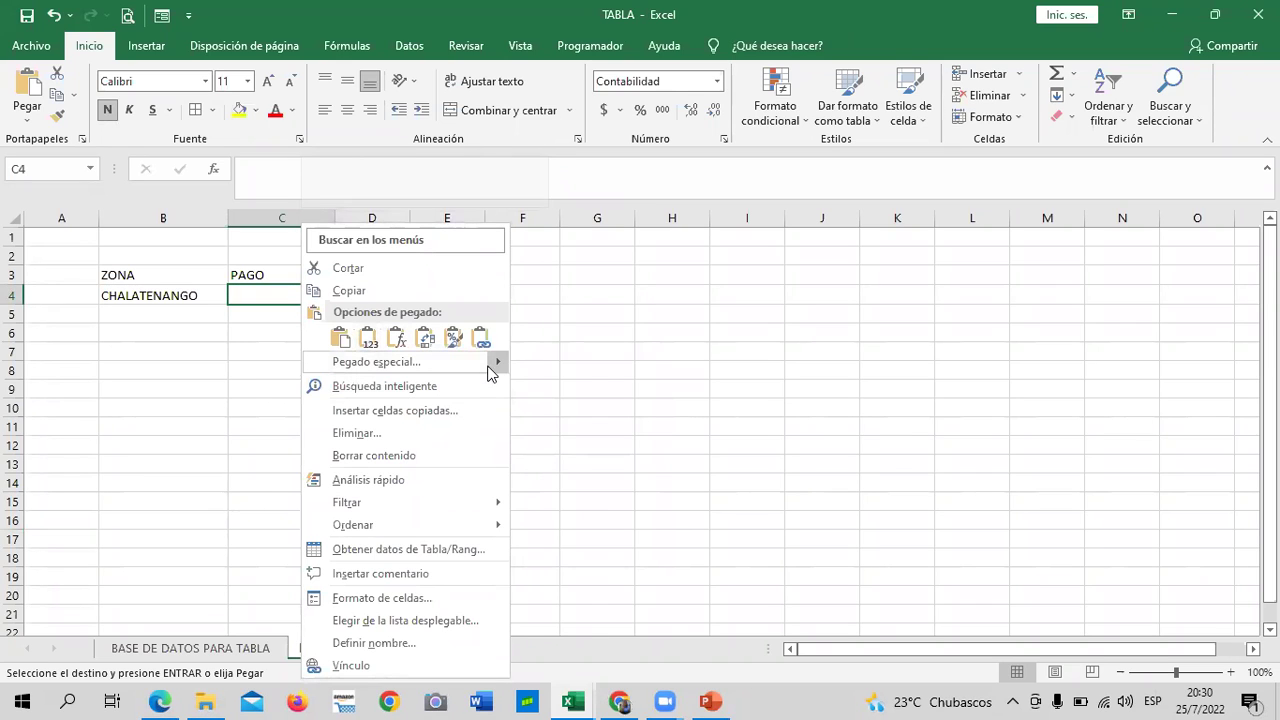
mouse_move(400, 362)
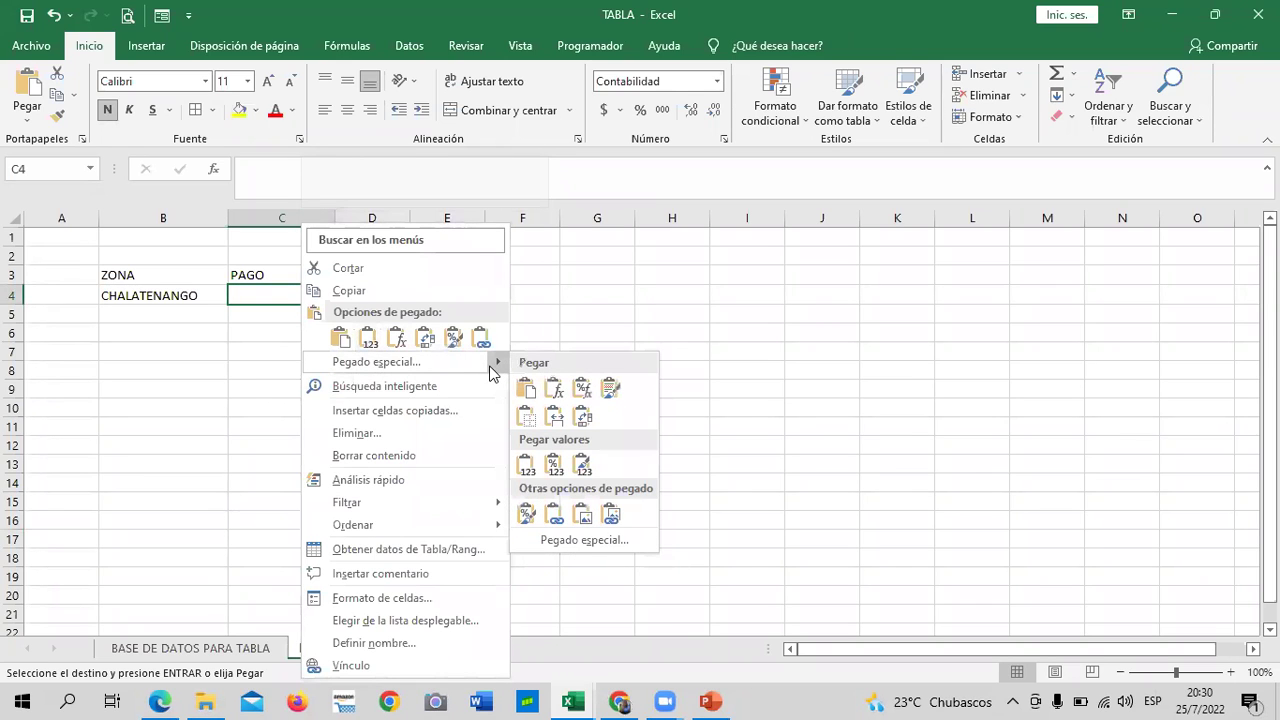
click(584, 470)
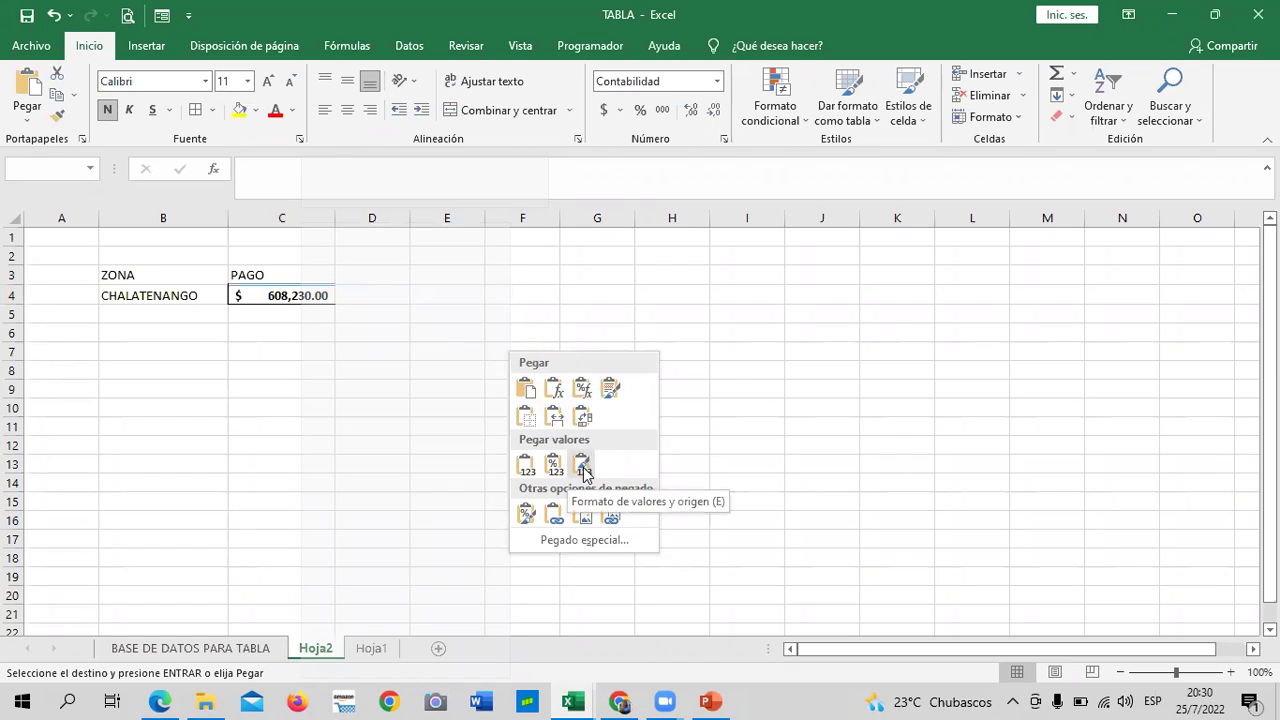
click(584, 470)
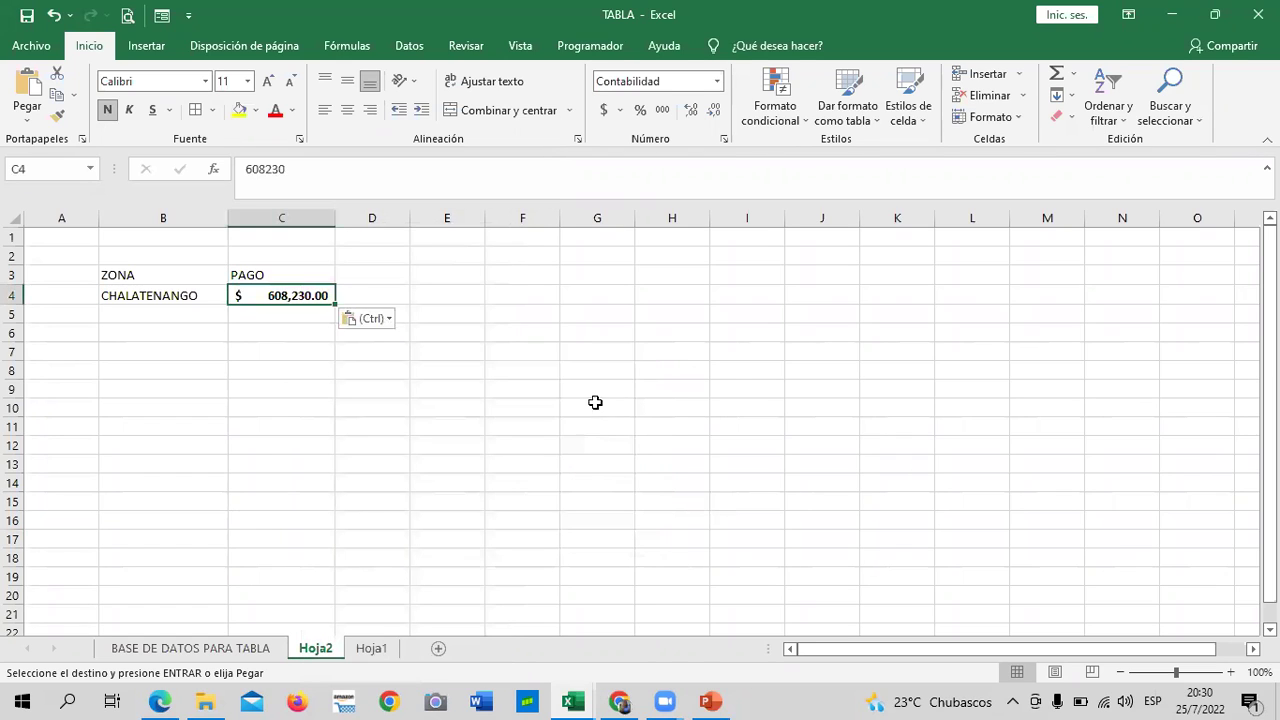
click(600, 368)
click(296, 294)
- Verify C4 holds the static value 608230, then return to BASE DE DATOS PARA TABLA
click(504, 356)
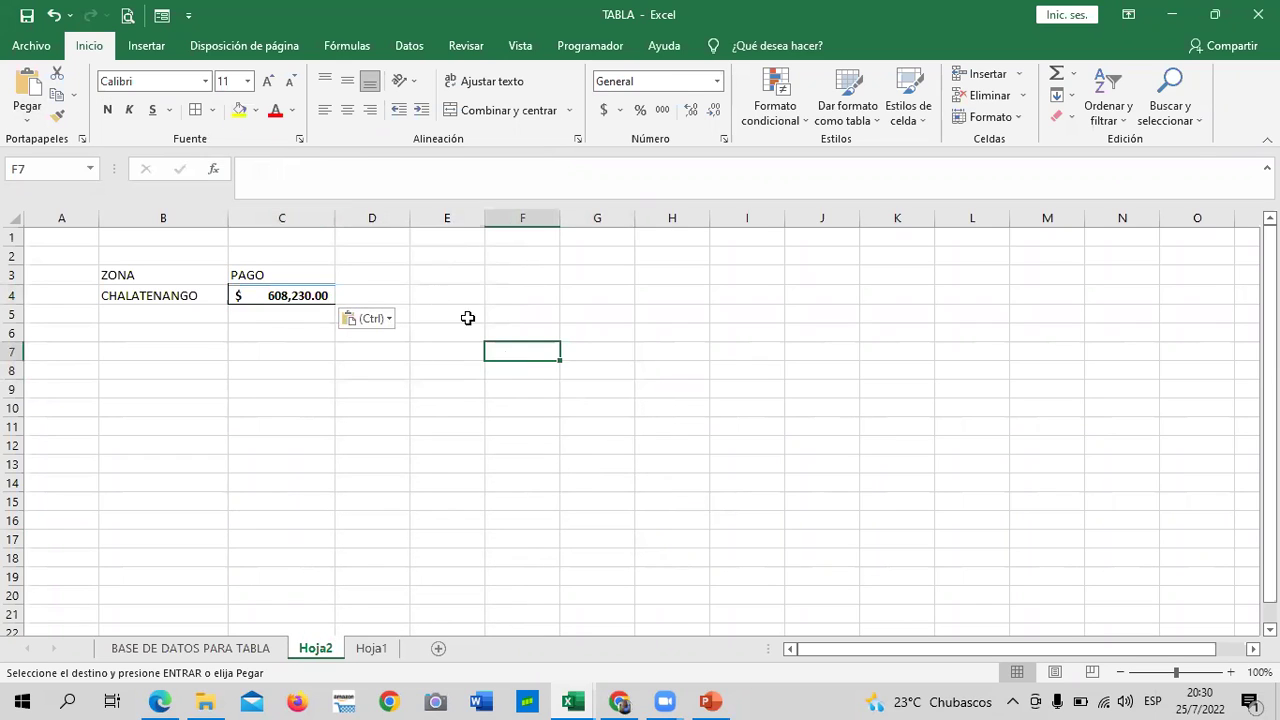
click(297, 291)
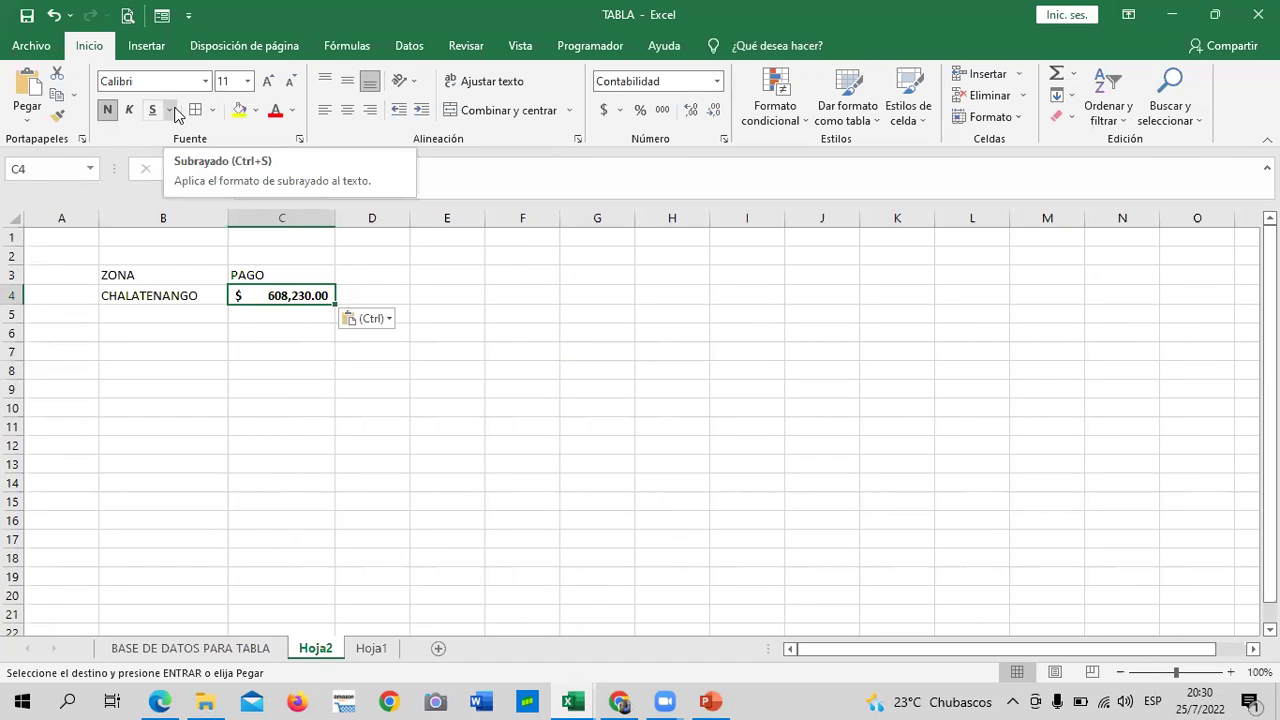
click(511, 371)
click(300, 294)
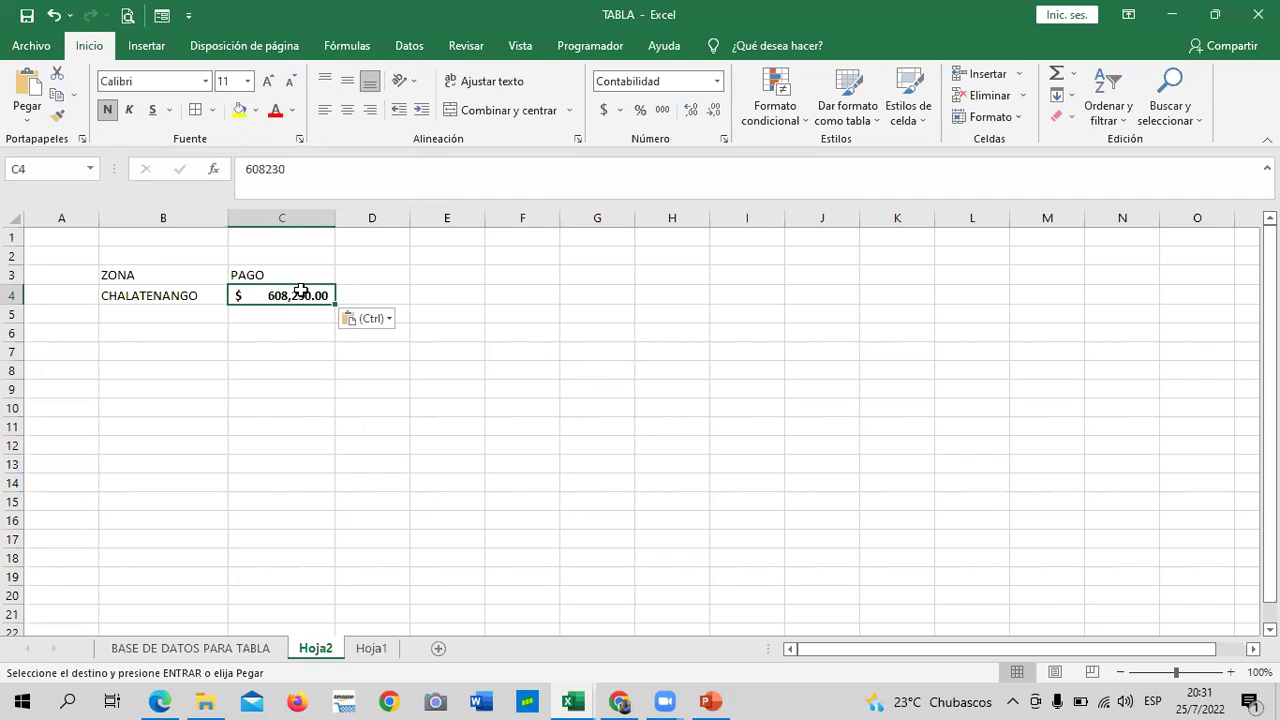
key(ctrl+Page_Up)
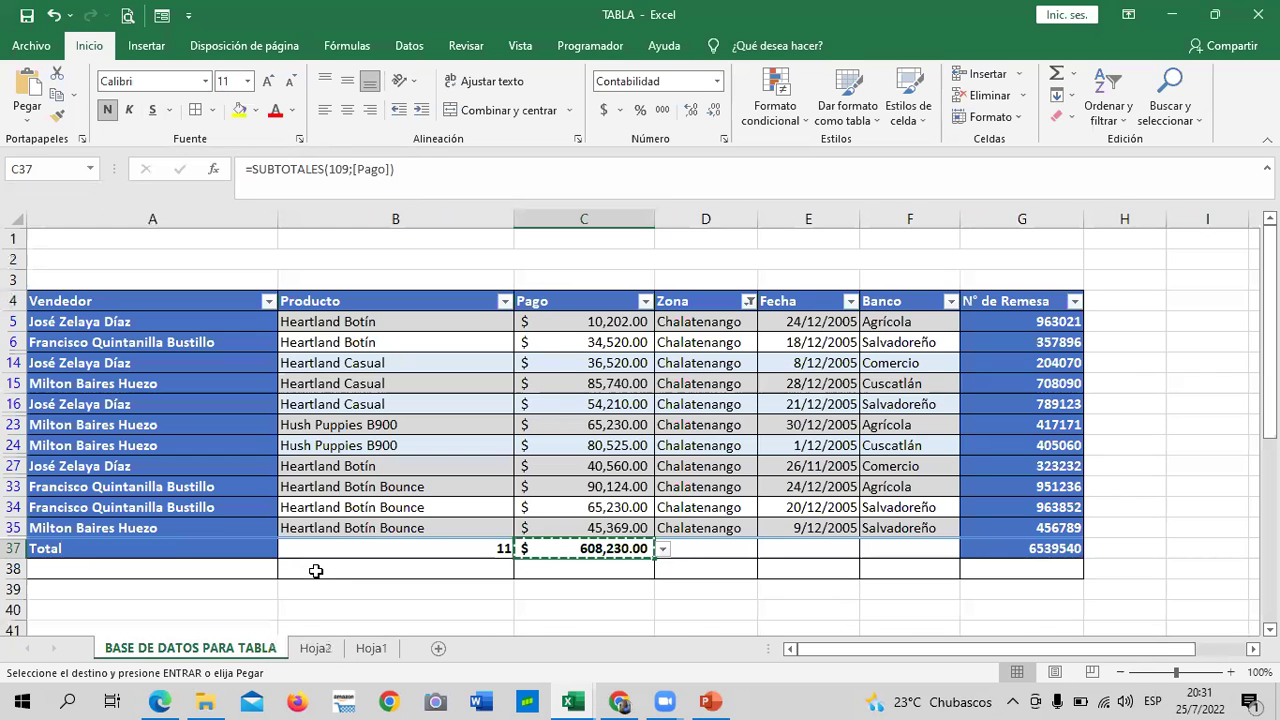
- Cancel the pending copy and remove the Zona filter so all 32 records show
key(Escape)
click(662, 550)
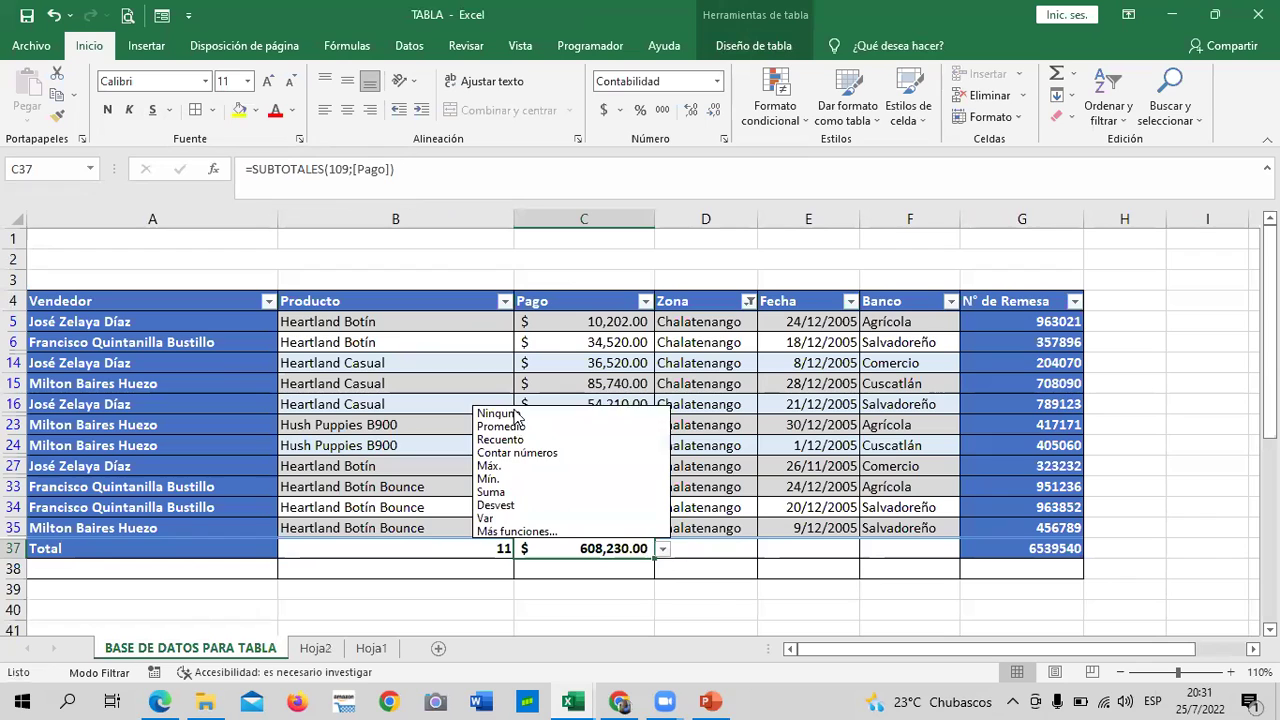
key(Escape)
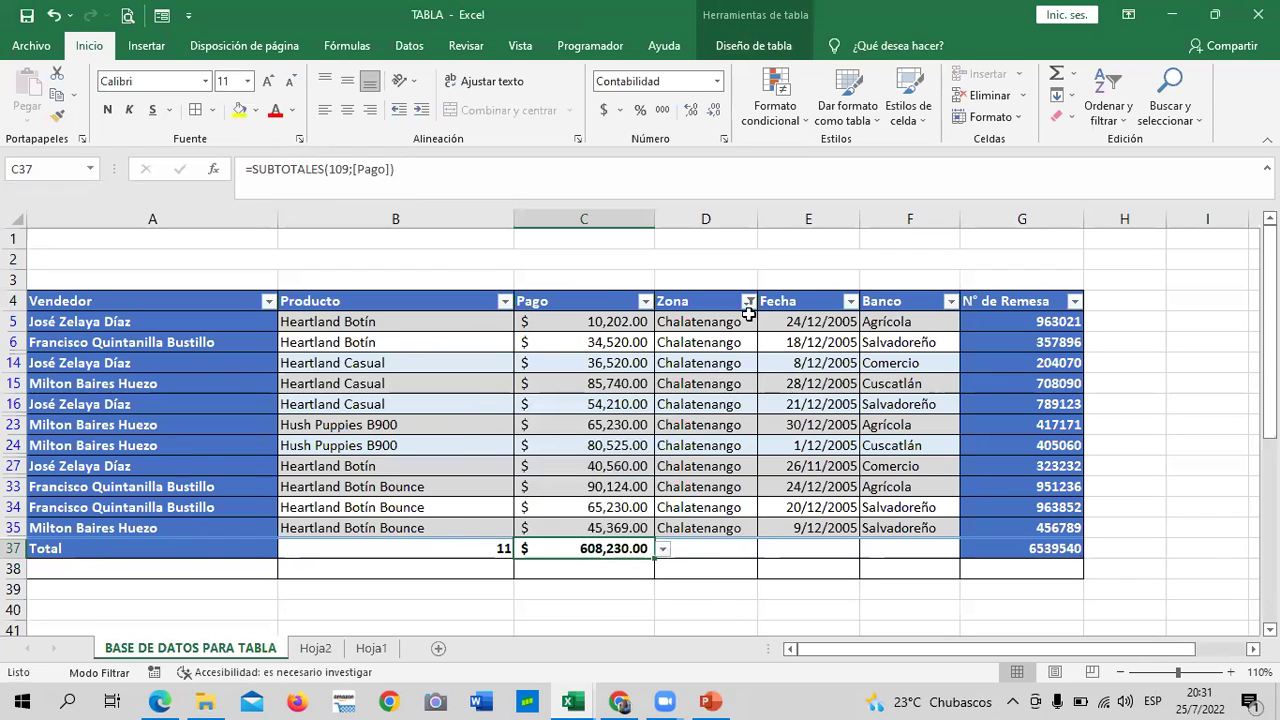
click(748, 301)
click(580, 481)
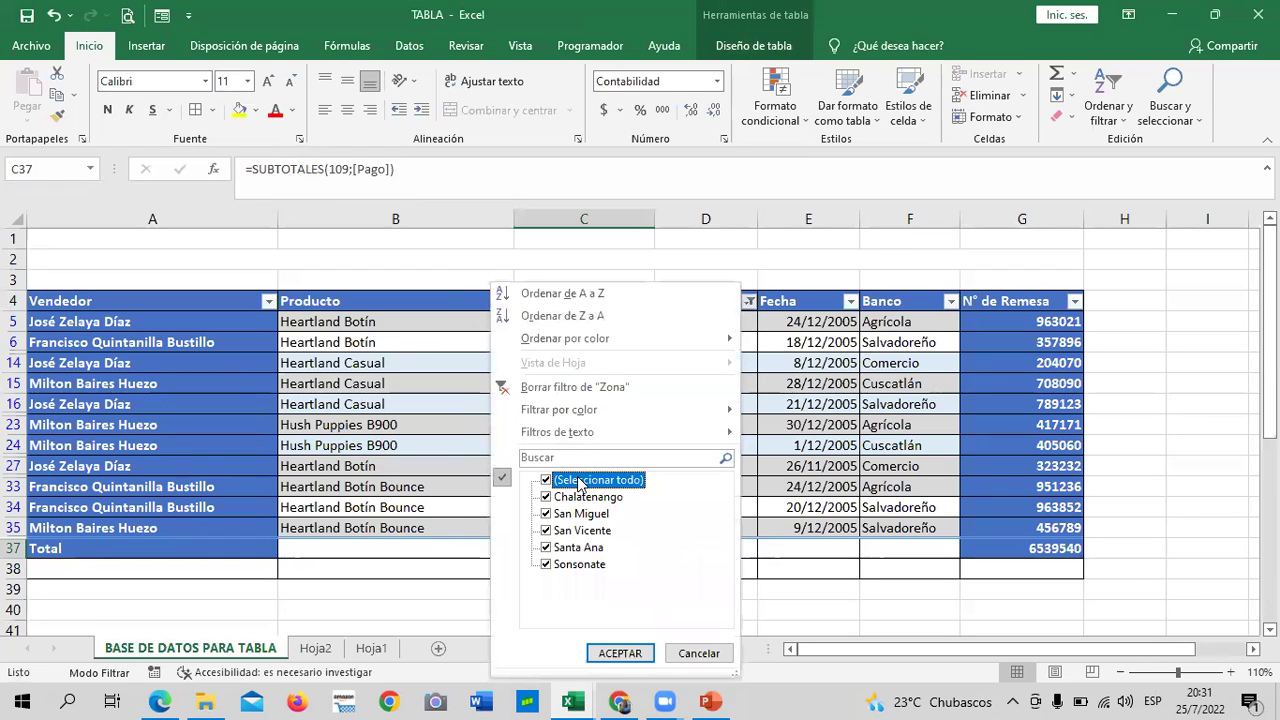
click(620, 653)
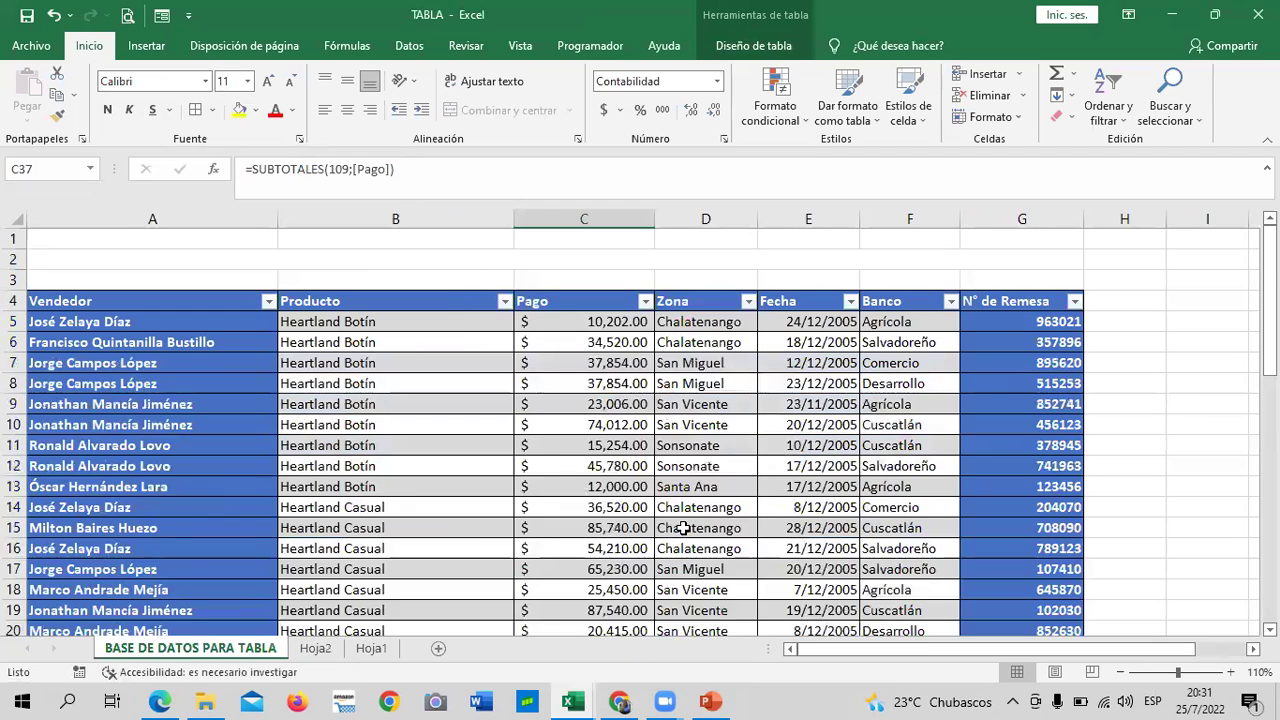
scroll(683, 528, down, 3)
scroll(683, 528, down, 5)
scroll(683, 528, down, 4)
click(626, 486)
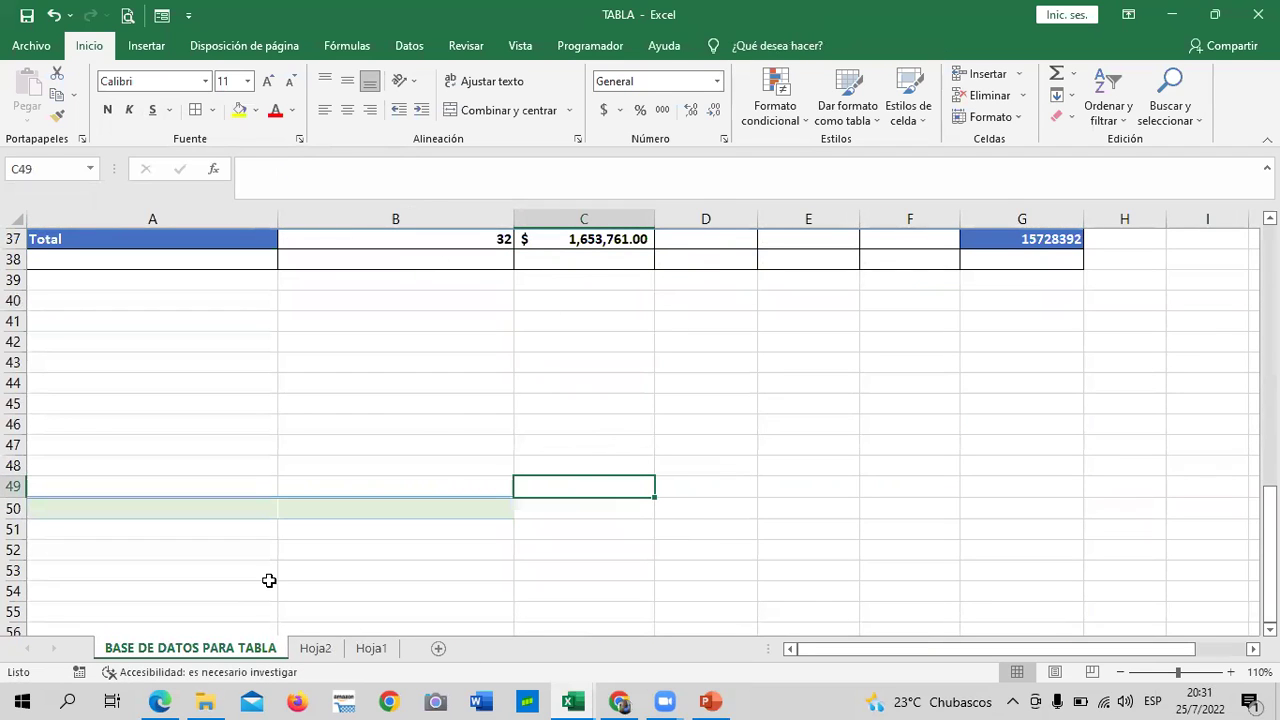
- Confirm Hoja2's Chalatenango Pago stays 608,230.00, then scroll to row 1 of the data table
key(ctrl+Page_Down)
click(585, 410)
click(305, 295)
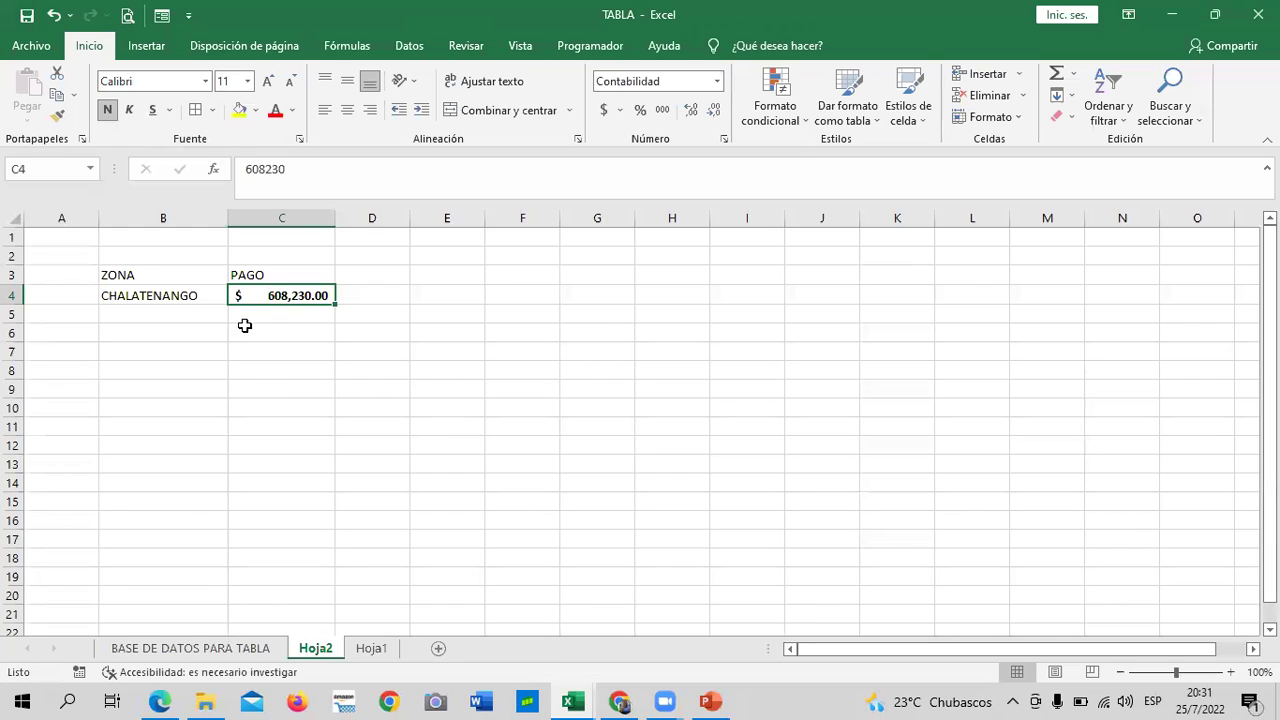
click(190, 312)
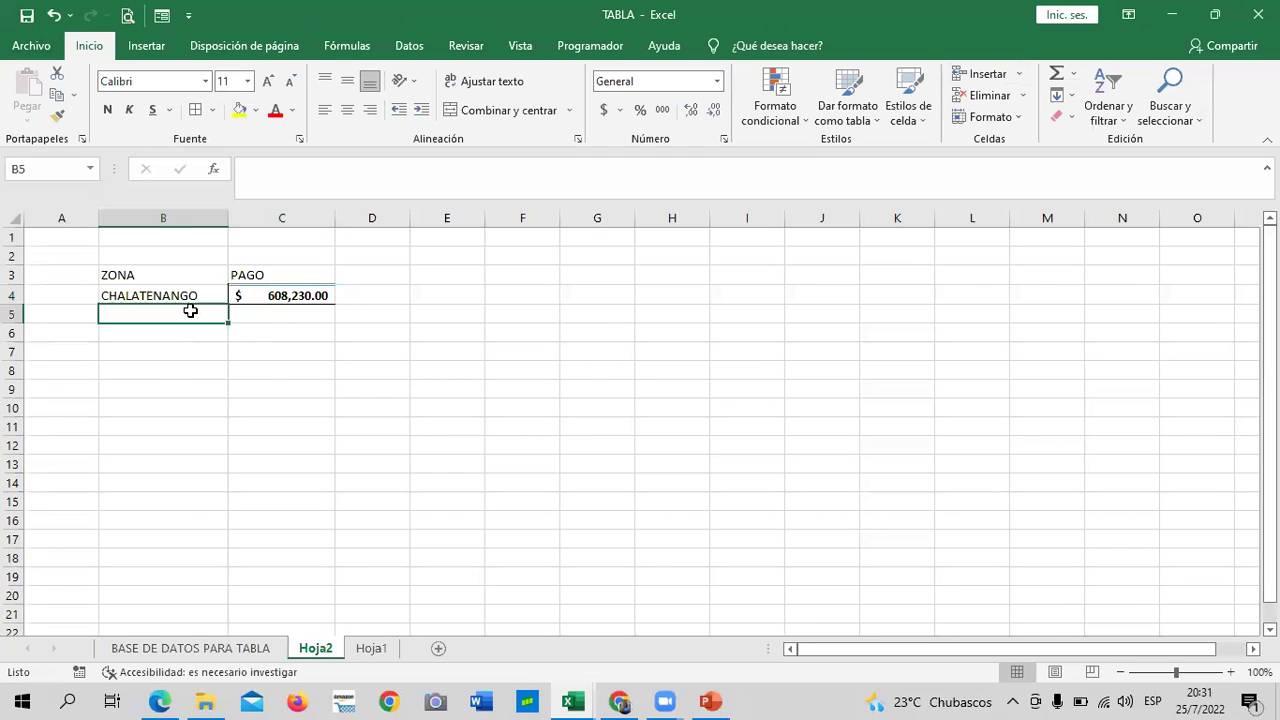
key(ctrl+Page_Up)
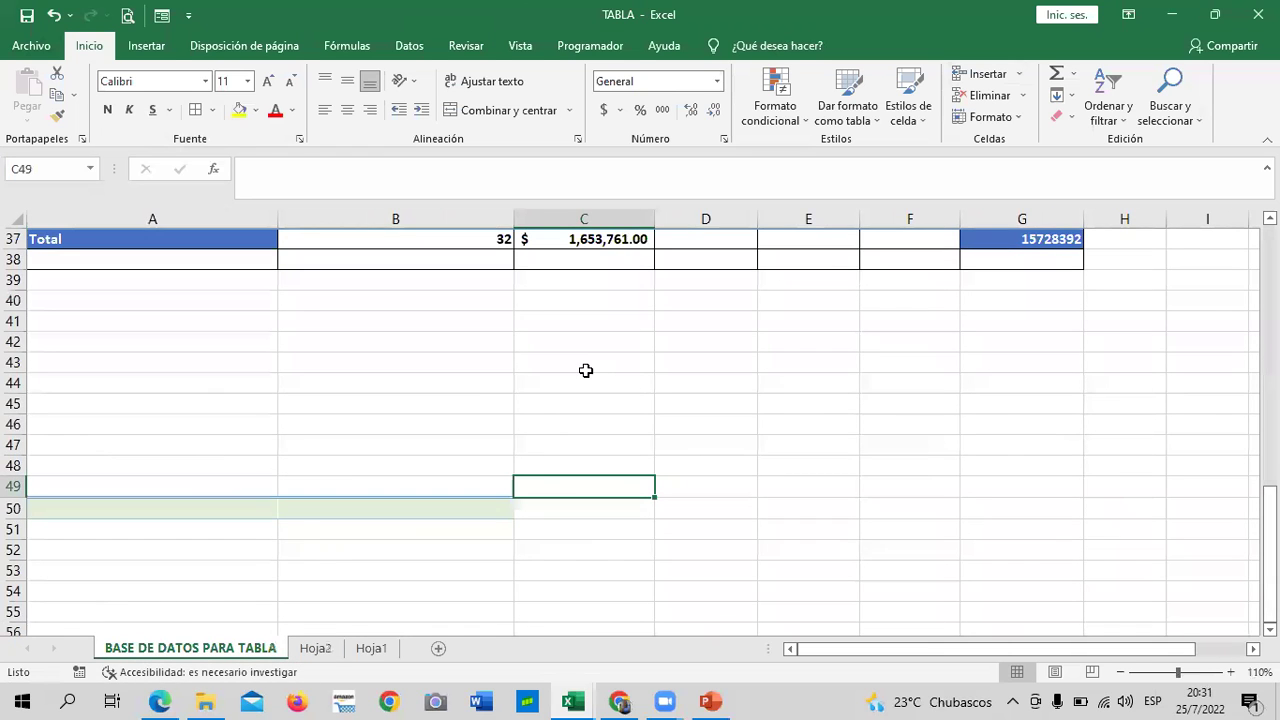
scroll(586, 369, up, 5)
scroll(620, 390, up, 7)
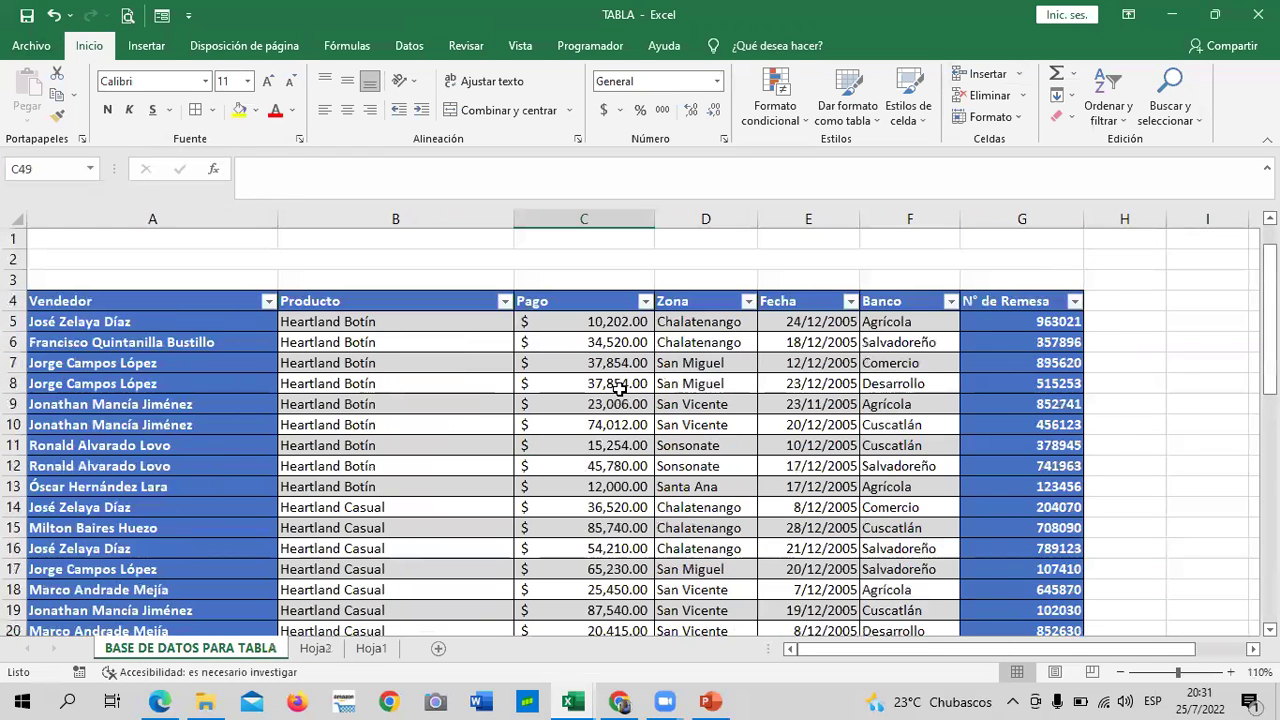
- Filter the Zona column to San Miguel only, showing its 6 records
click(748, 301)
click(620, 481)
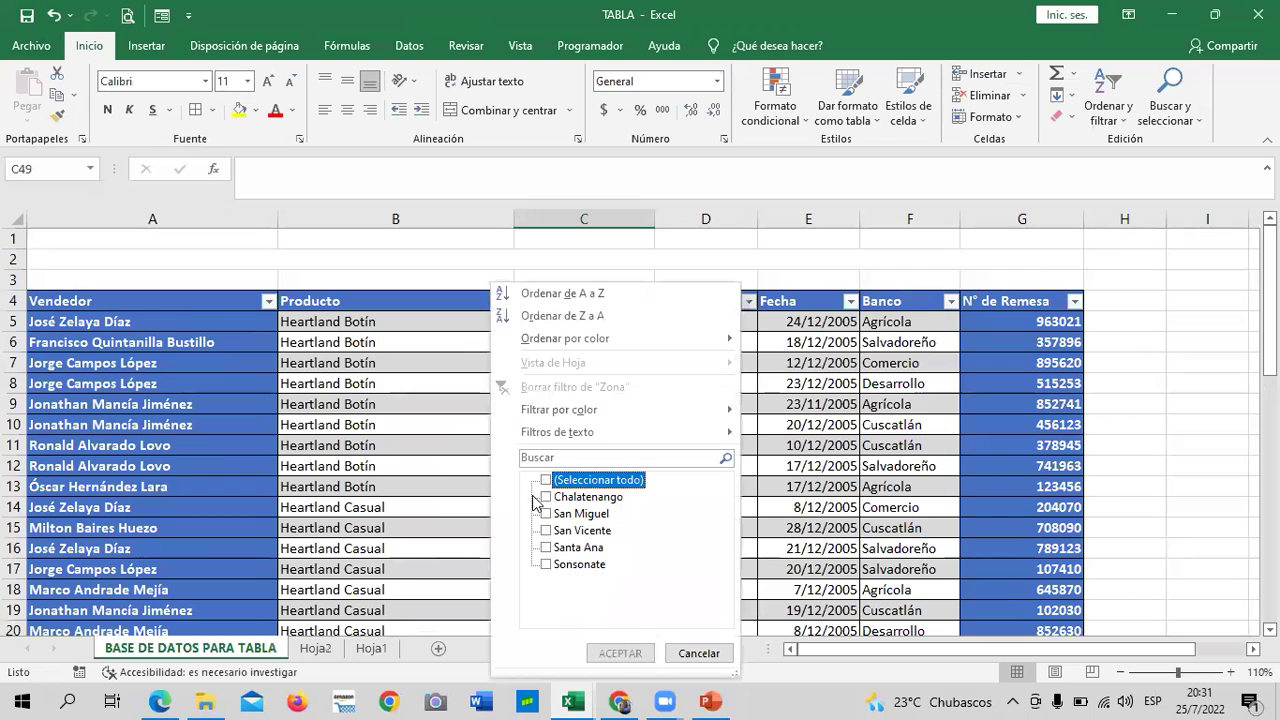
click(546, 513)
click(620, 653)
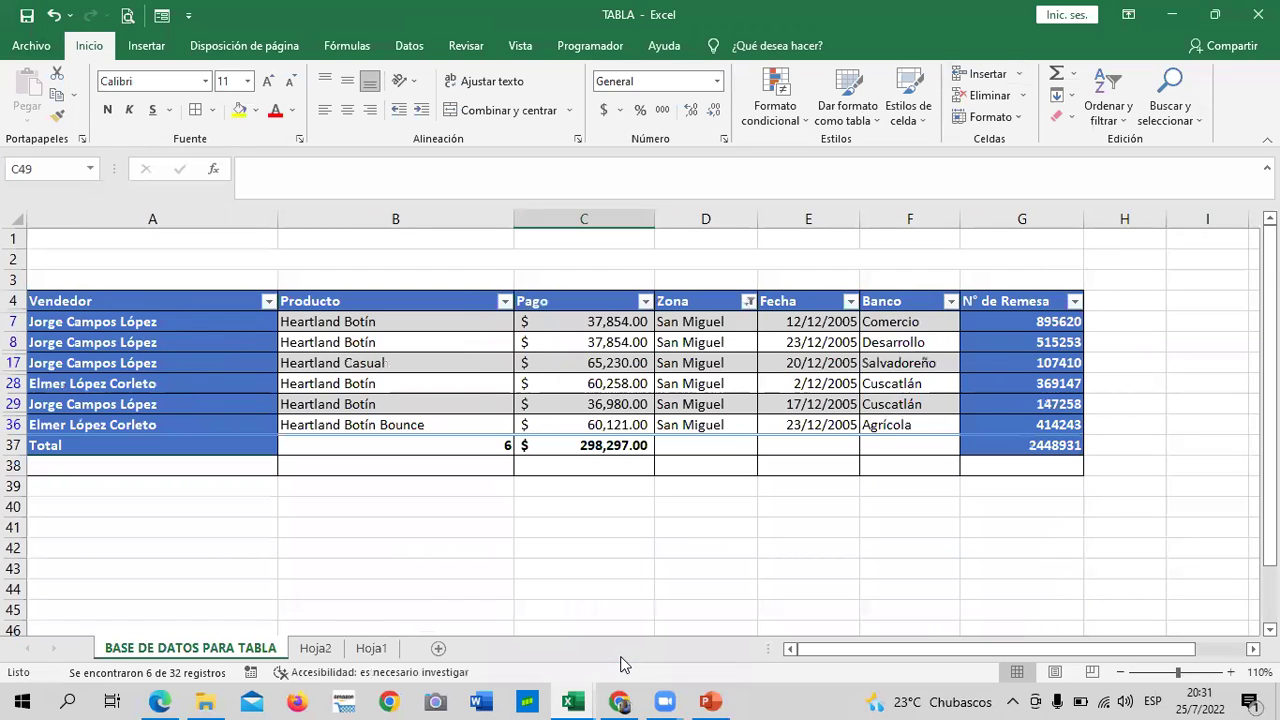
click(721, 545)
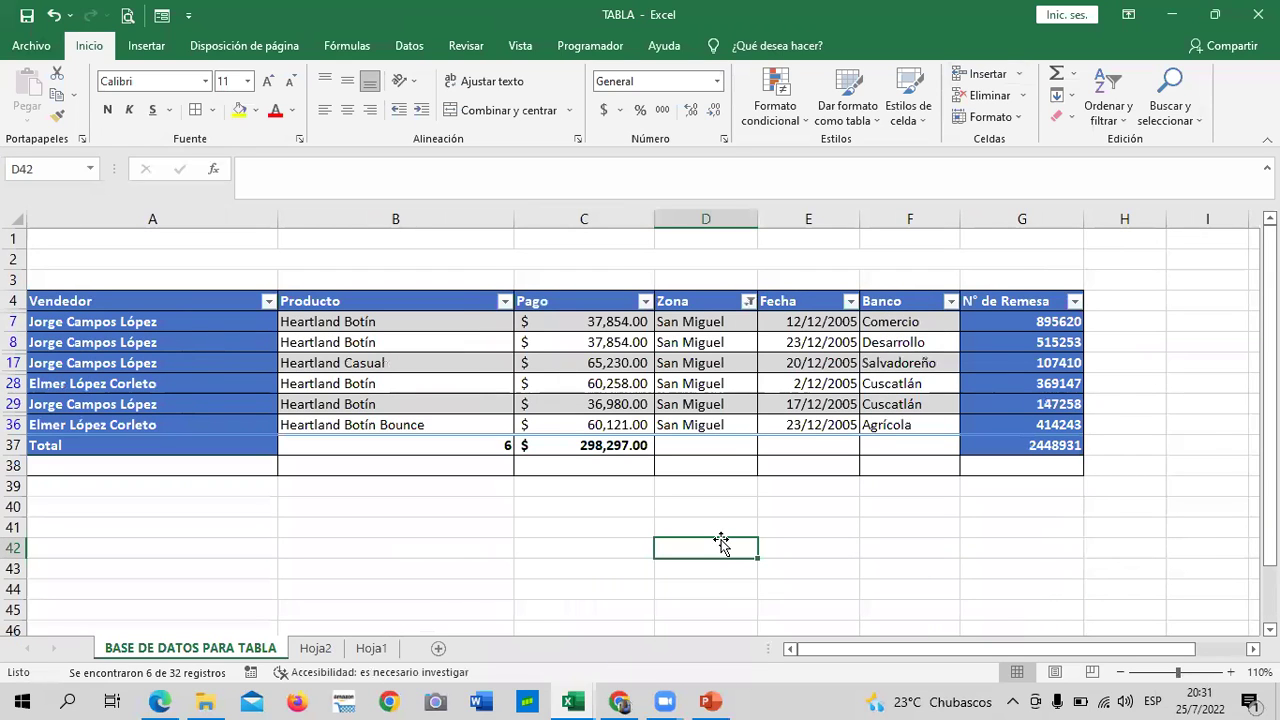
- Copy the San Miguel total $298,297.00 into Hoja2 C5 as values with source formatting
click(598, 447)
right_click(597, 447)
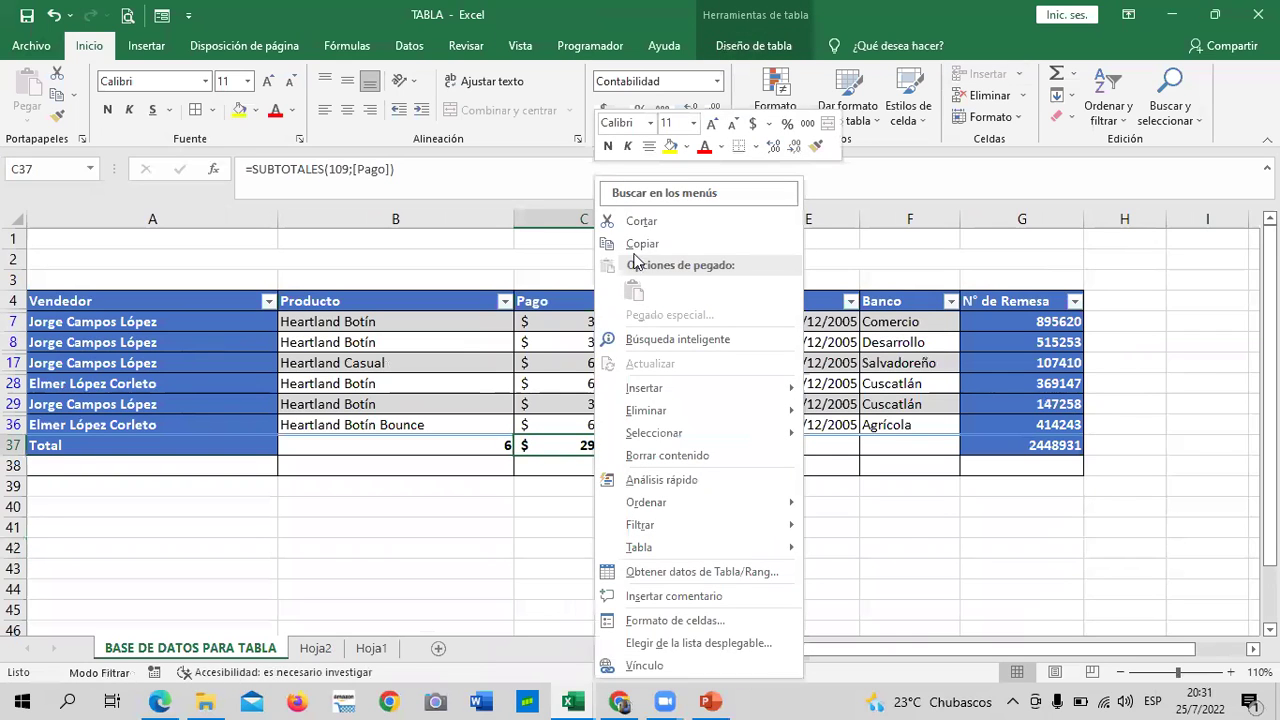
click(640, 244)
click(315, 648)
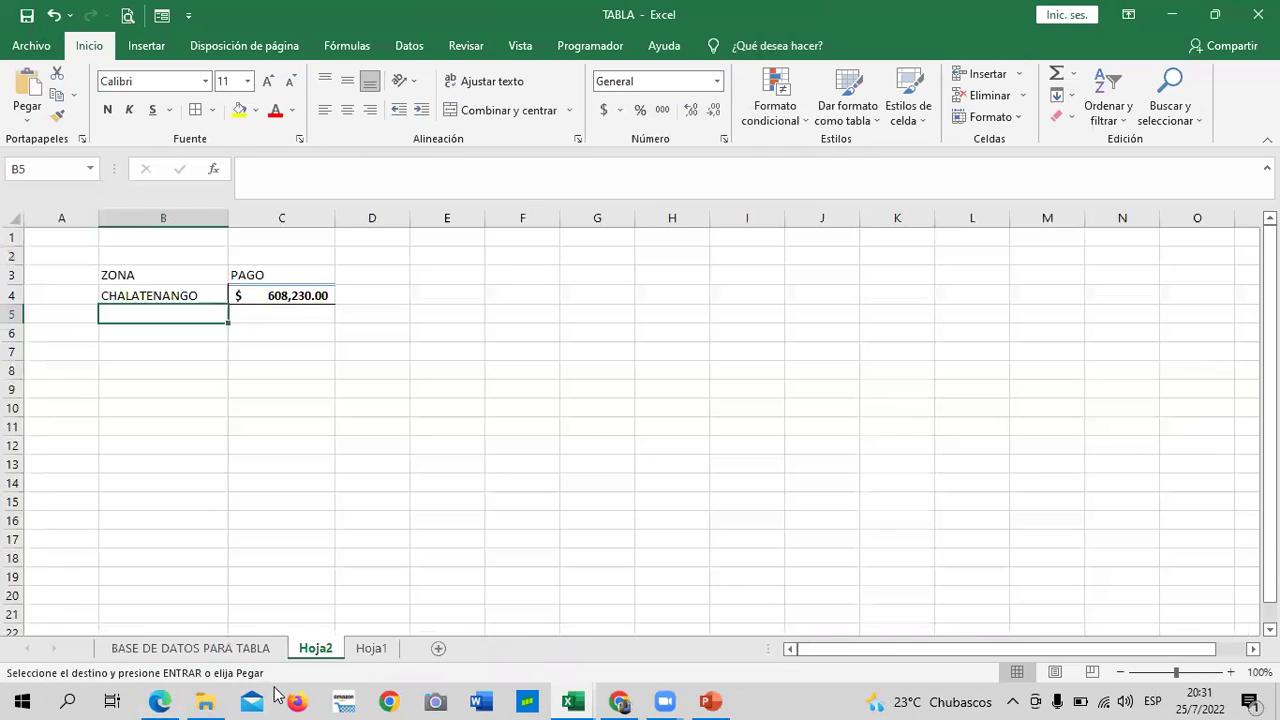
click(275, 311)
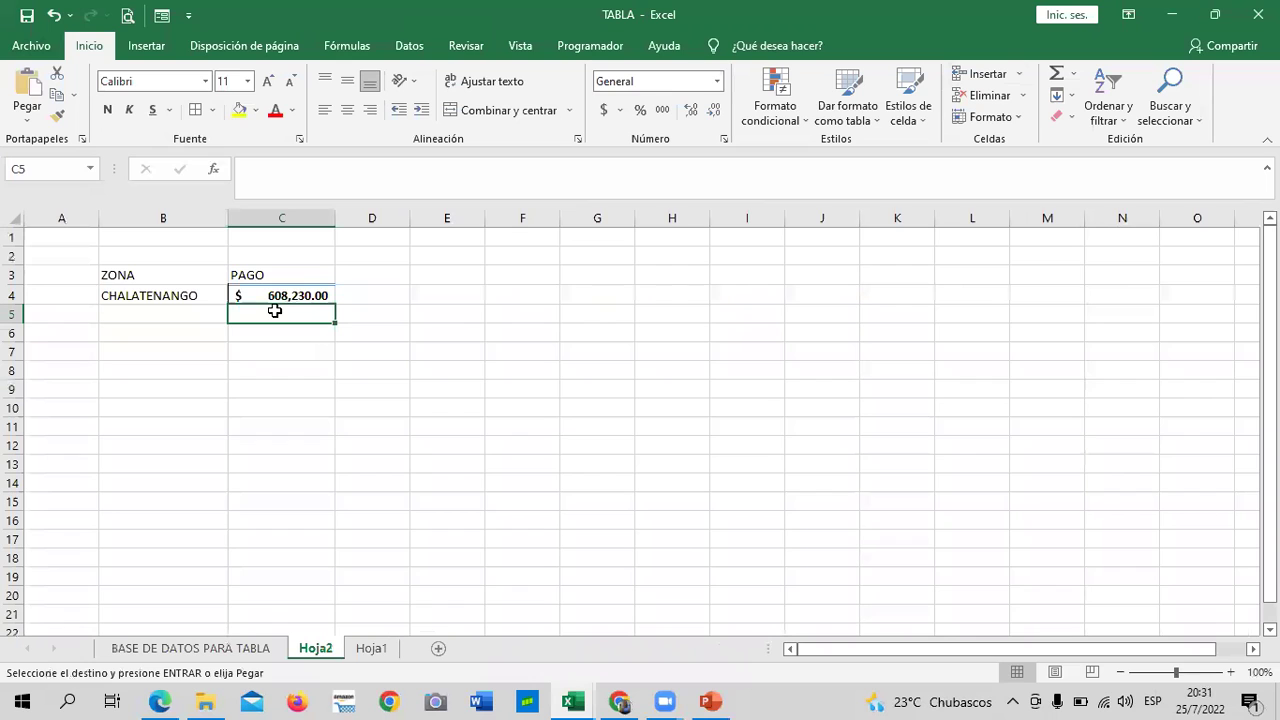
right_click(275, 311)
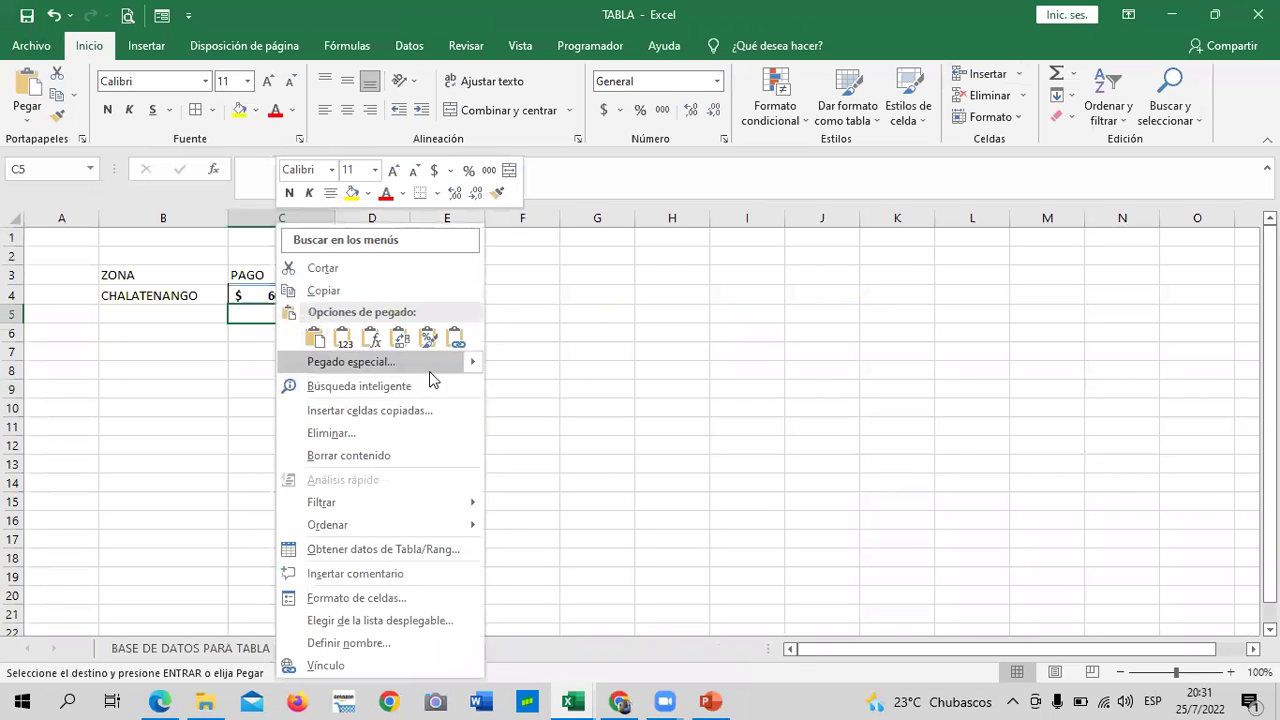
mouse_move(351, 362)
click(557, 468)
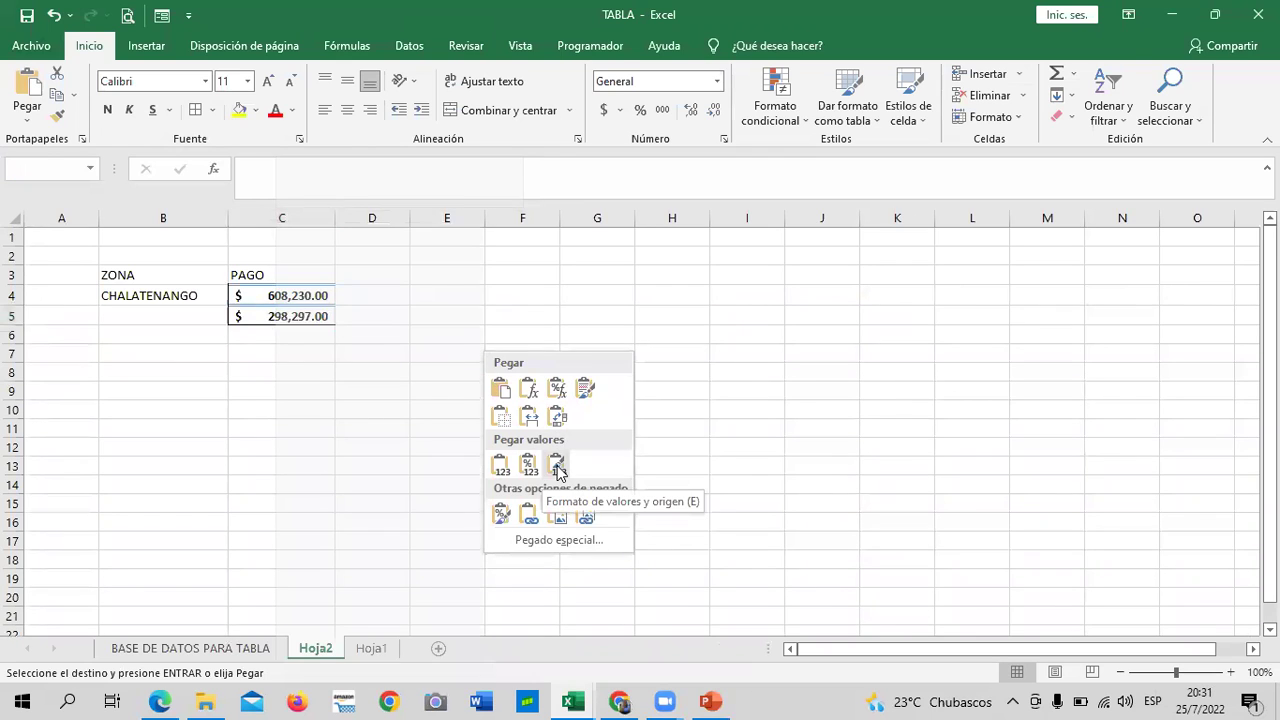
click(514, 432)
- Enter SAN MIGUEL as the zone name in B5
click(159, 316)
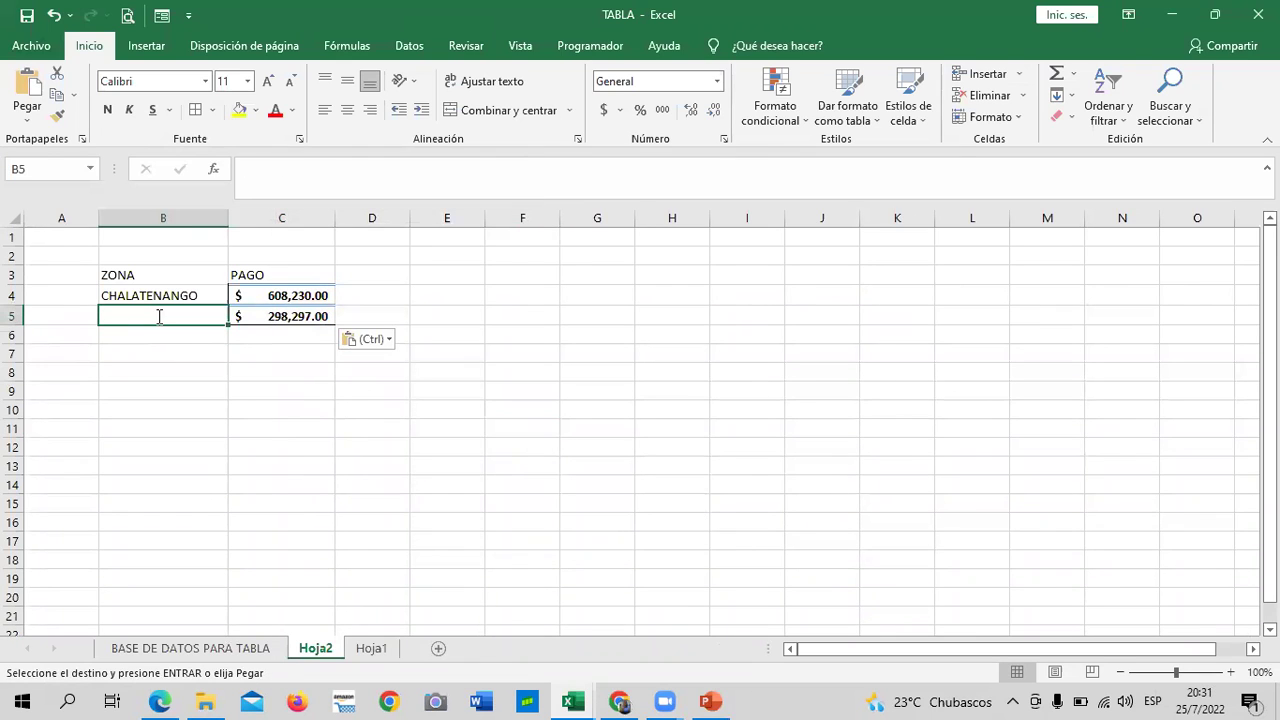
text(SAN MIGUEL)
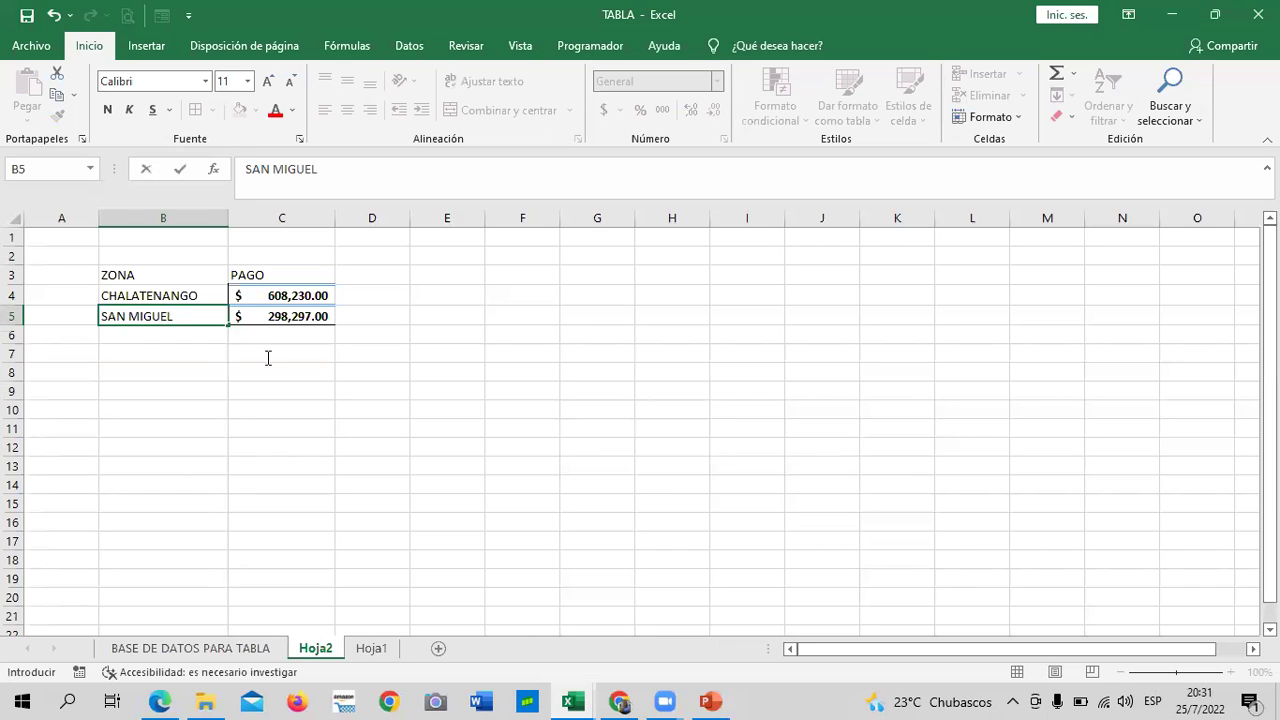
key(Return)
click(338, 378)
- Filter the Zona column on the data sheet to San Vicente only
click(458, 298)
click(190, 648)
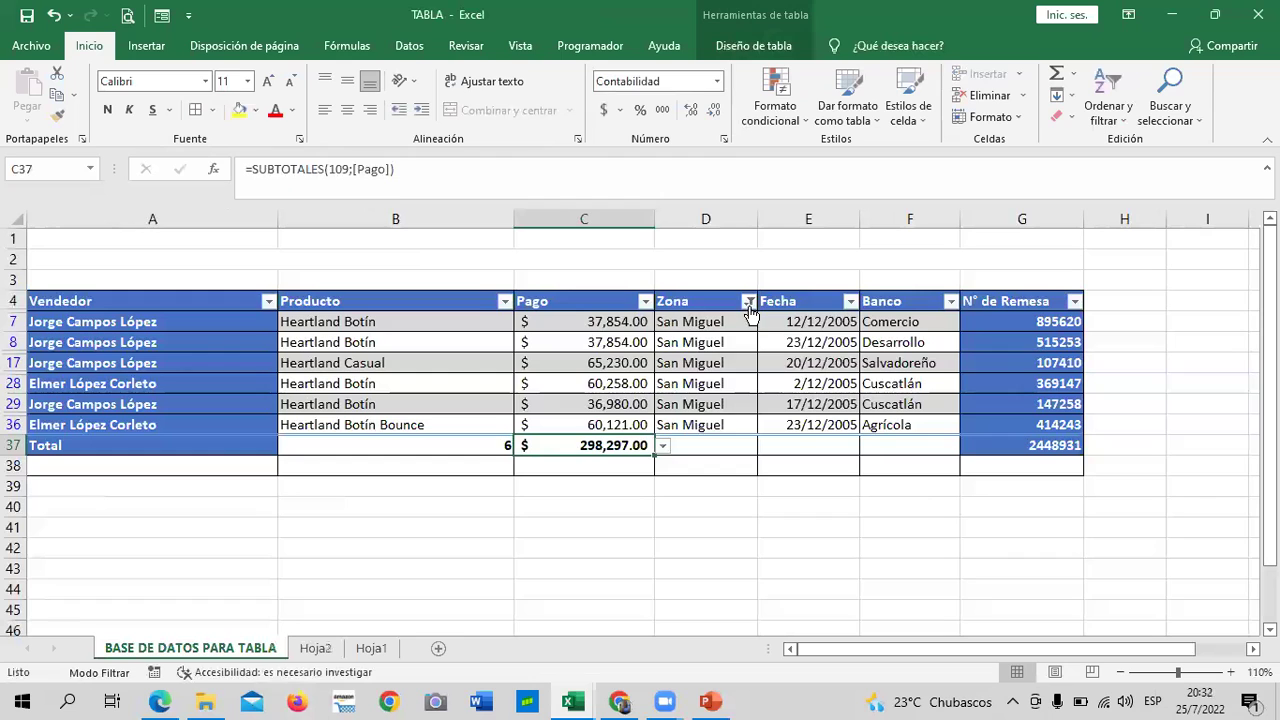
click(749, 303)
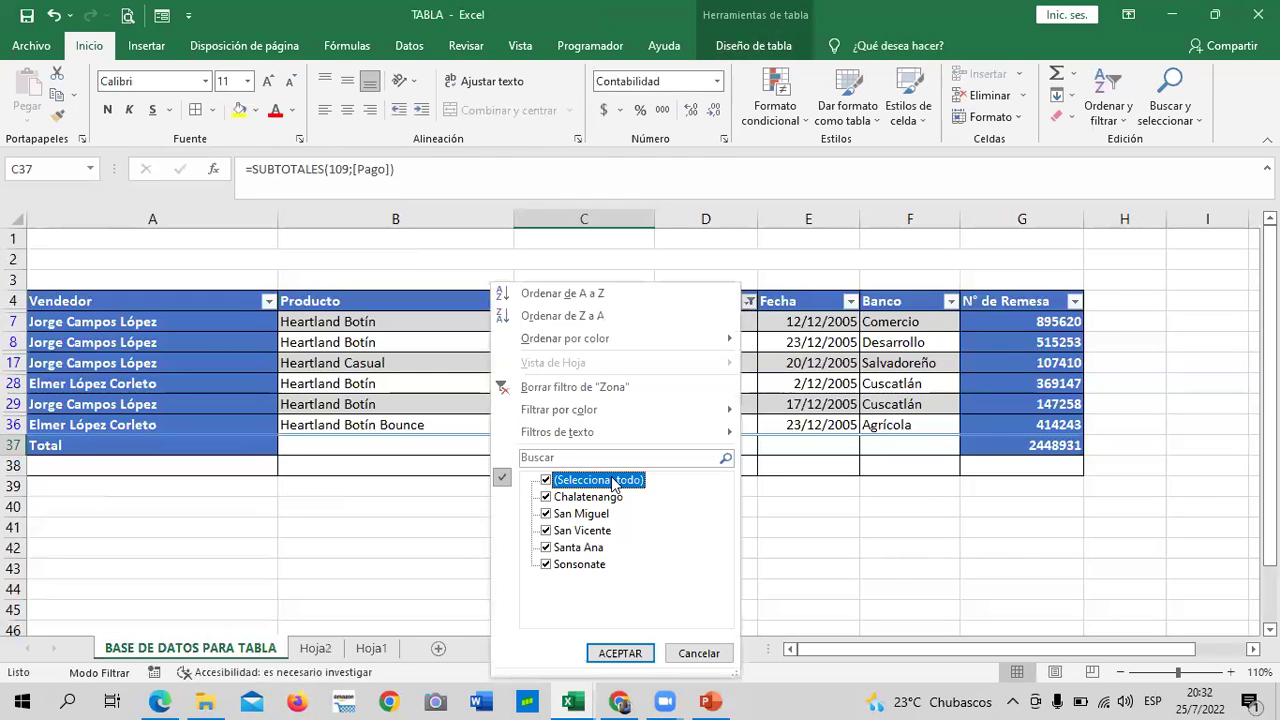
click(546, 481)
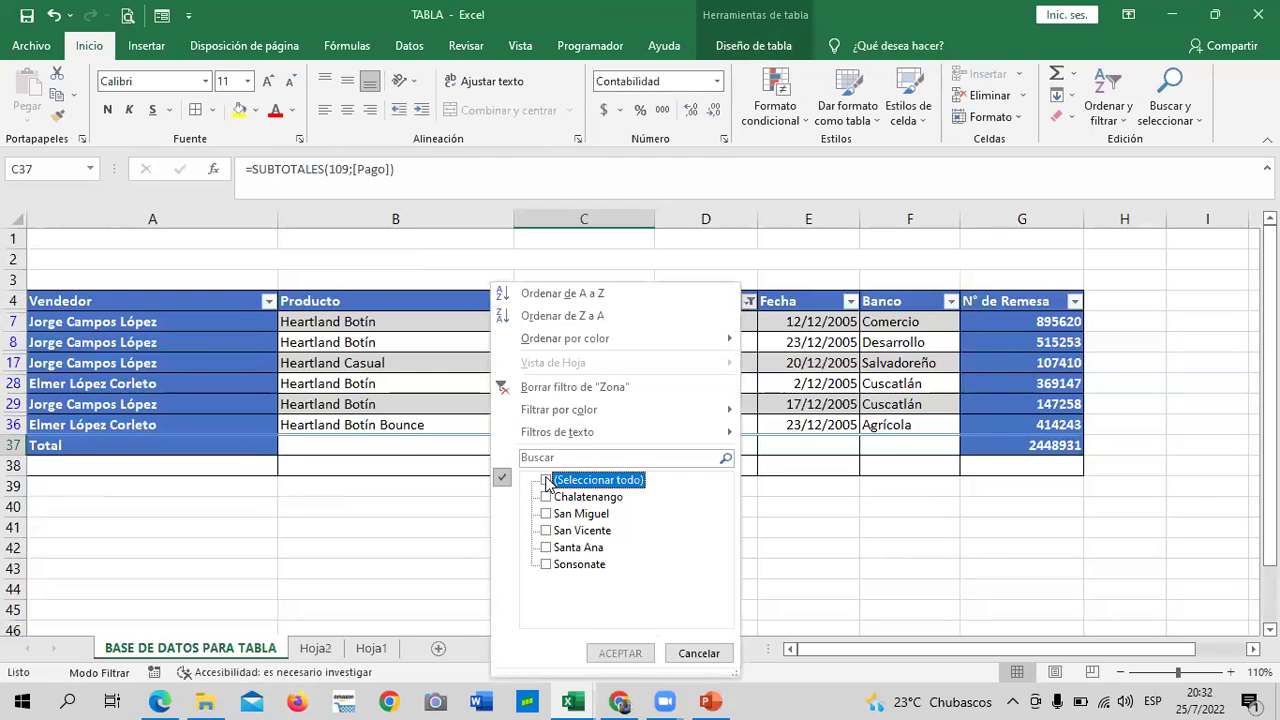
click(551, 532)
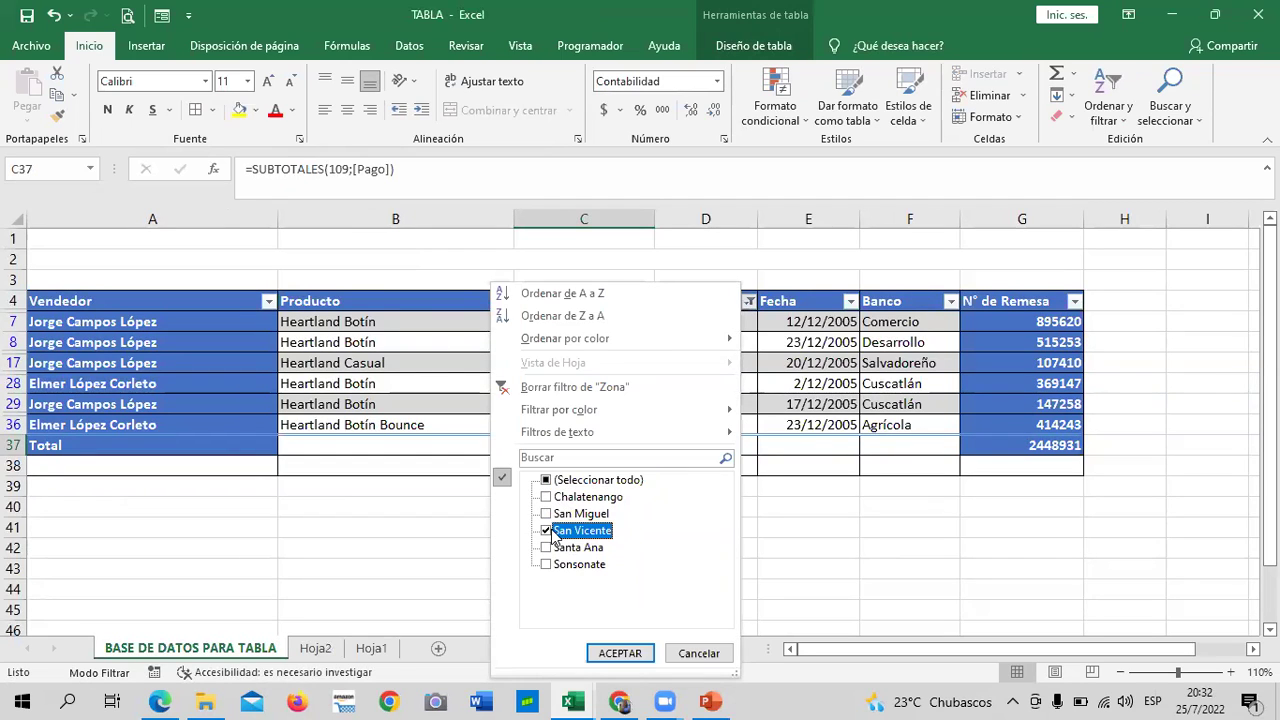
click(616, 653)
click(665, 508)
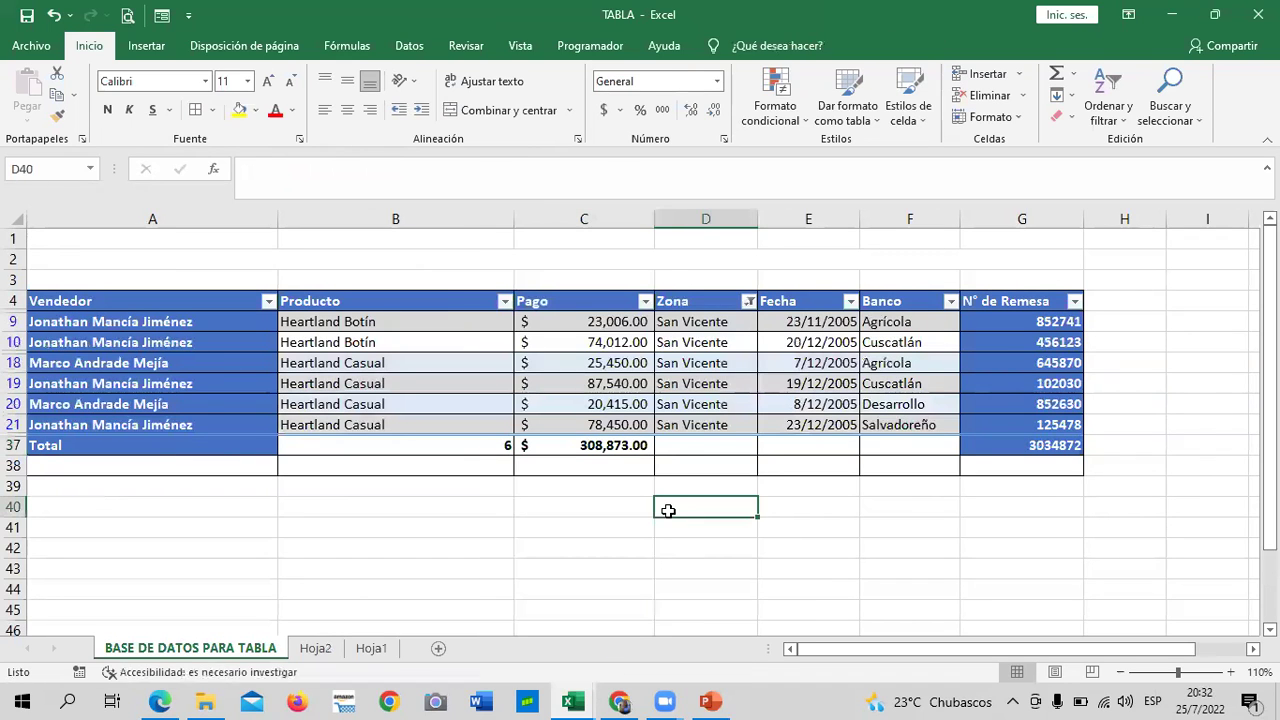
click(568, 446)
click(566, 503)
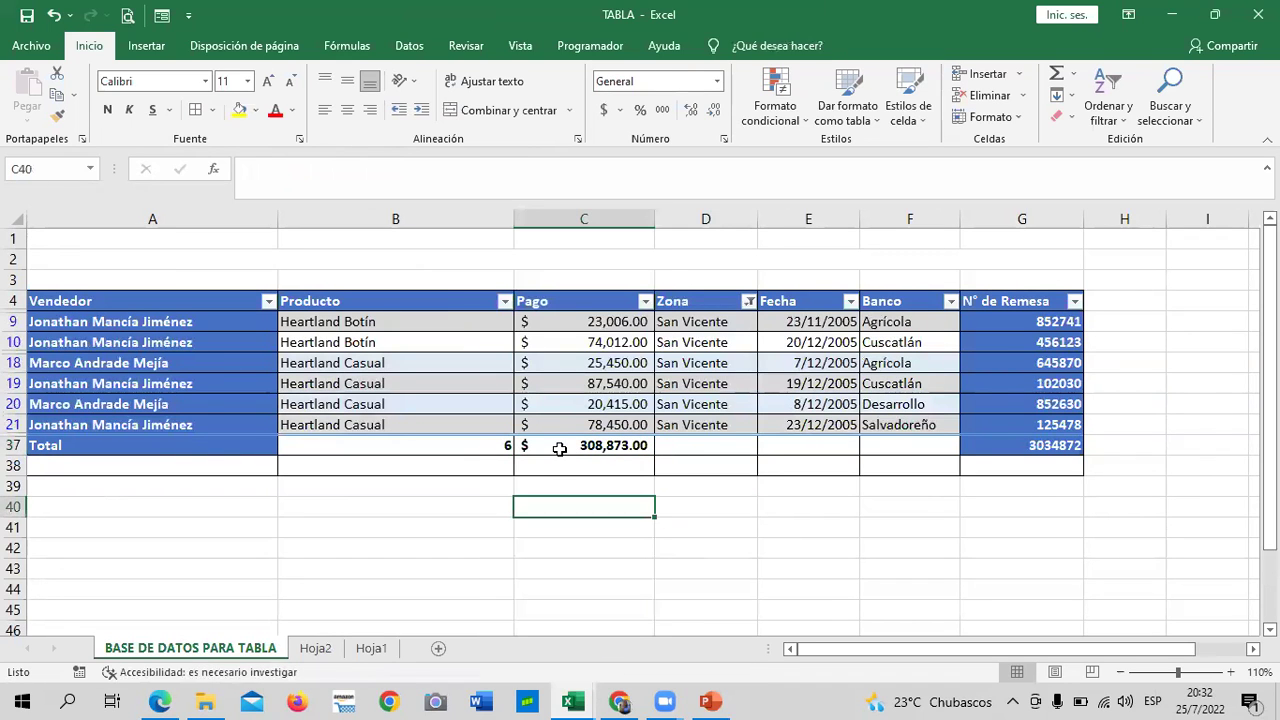
- Copy the San Vicente total $308,873.00 into Hoja2 C6 as values with source formatting
click(560, 449)
right_click(562, 450)
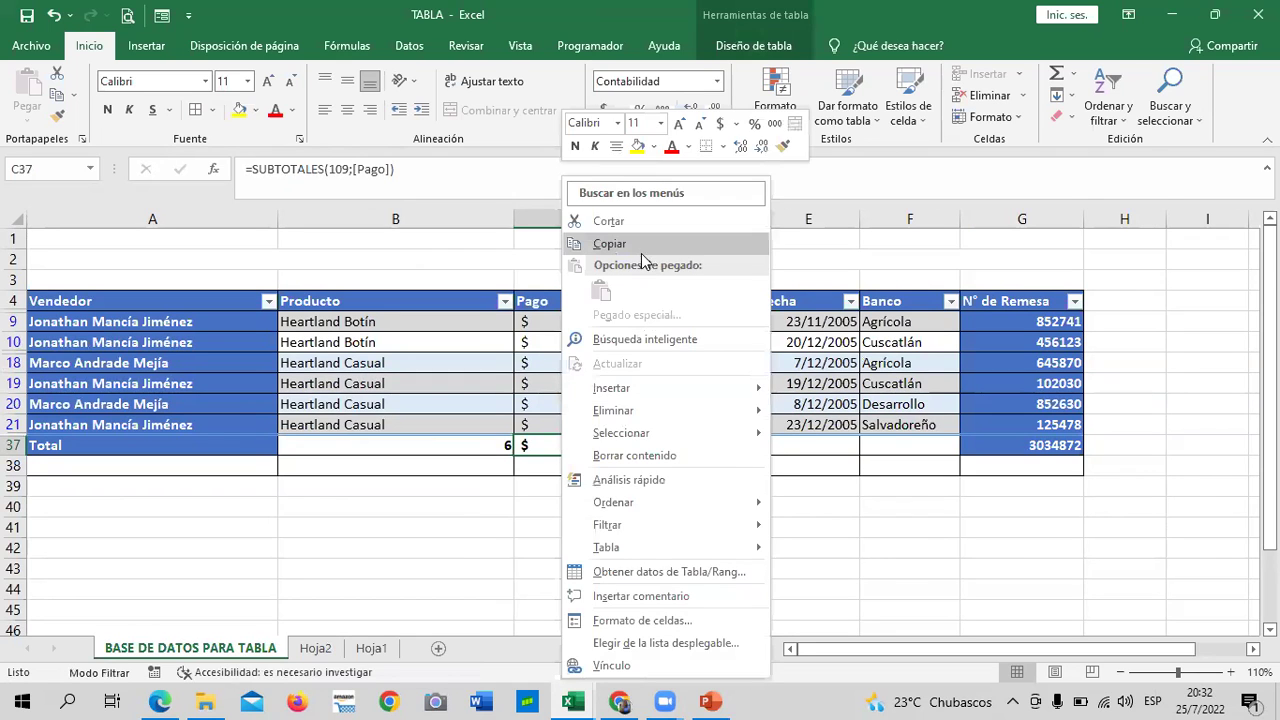
click(641, 247)
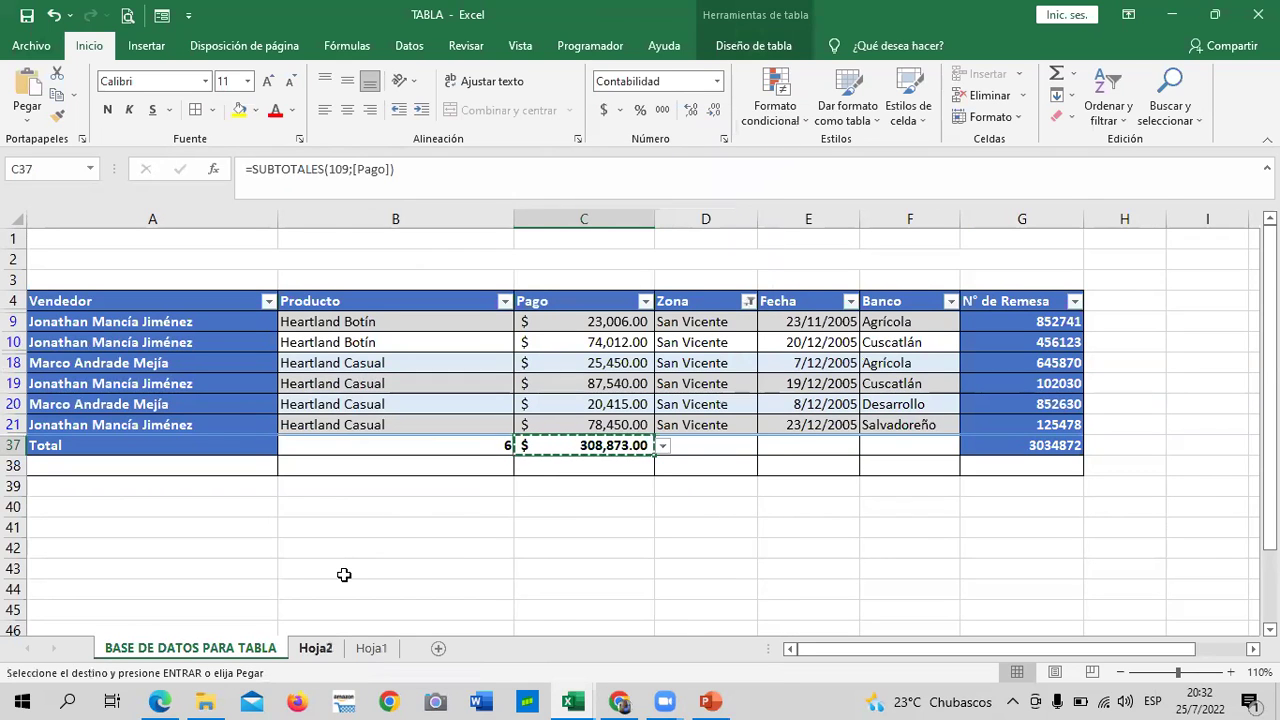
click(315, 648)
click(250, 332)
right_click(251, 331)
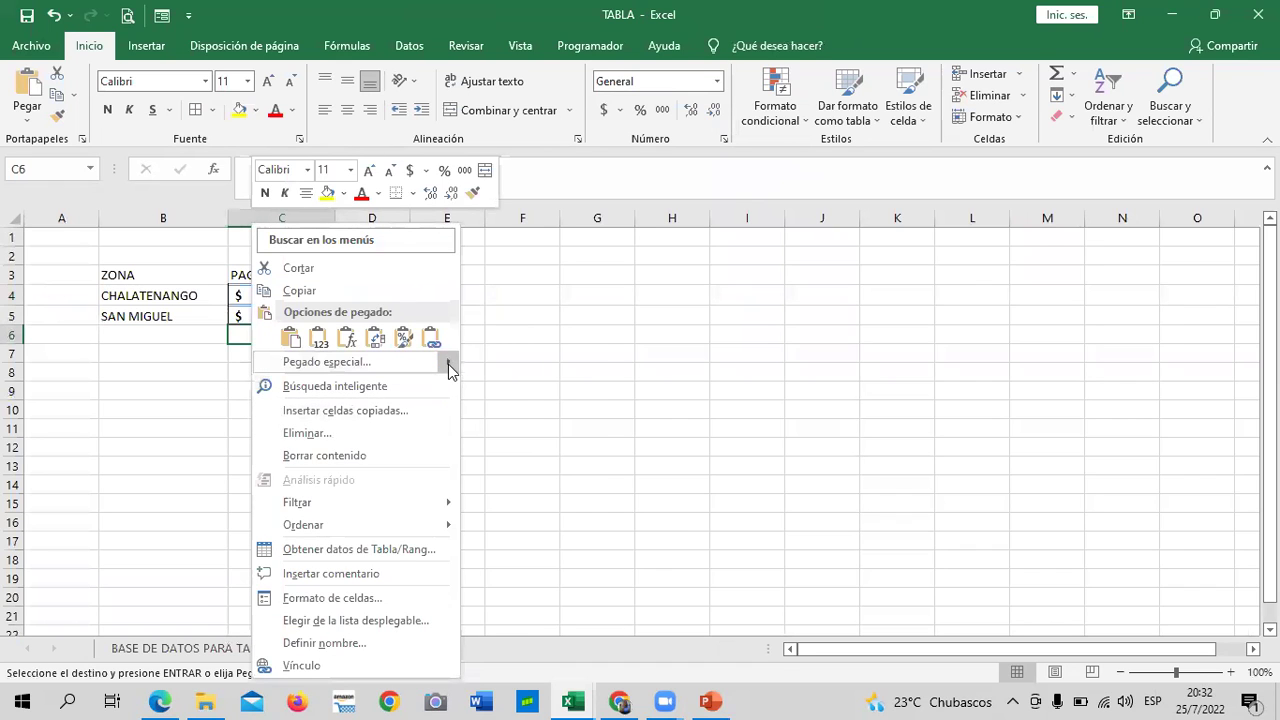
click(534, 466)
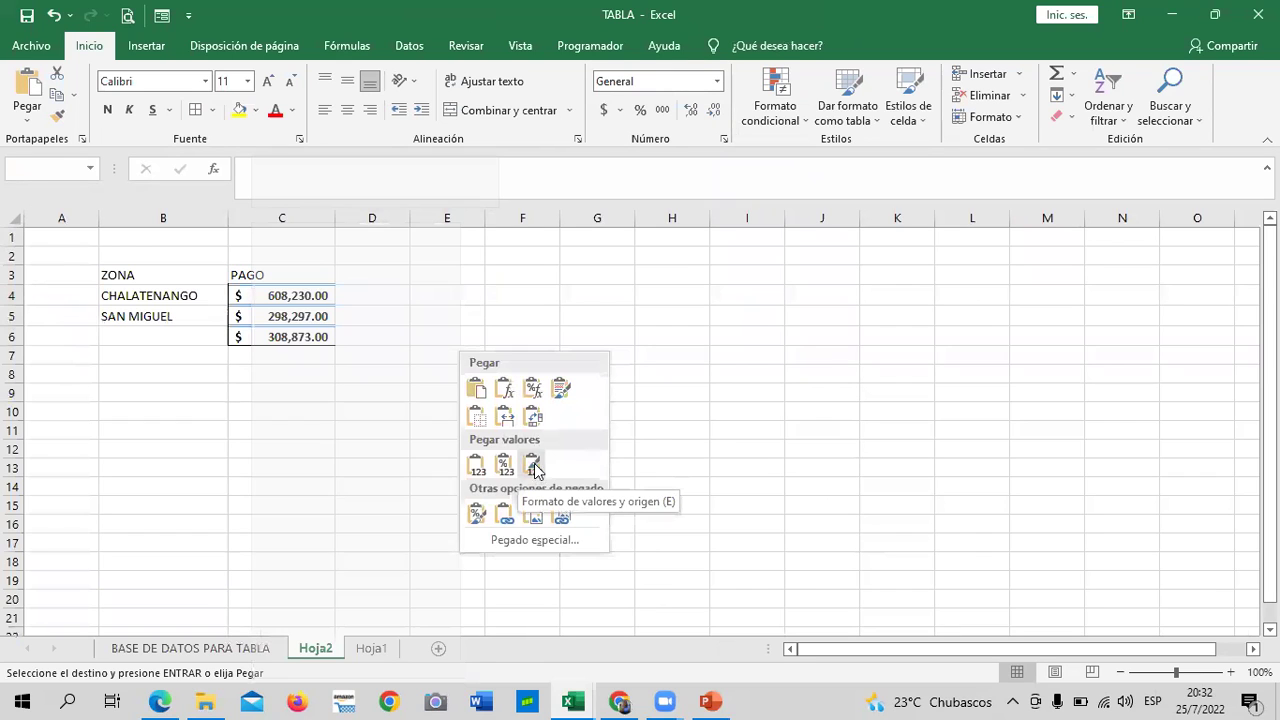
click(589, 392)
- Enter SAN VICENTE as the zone name in B6
click(158, 338)
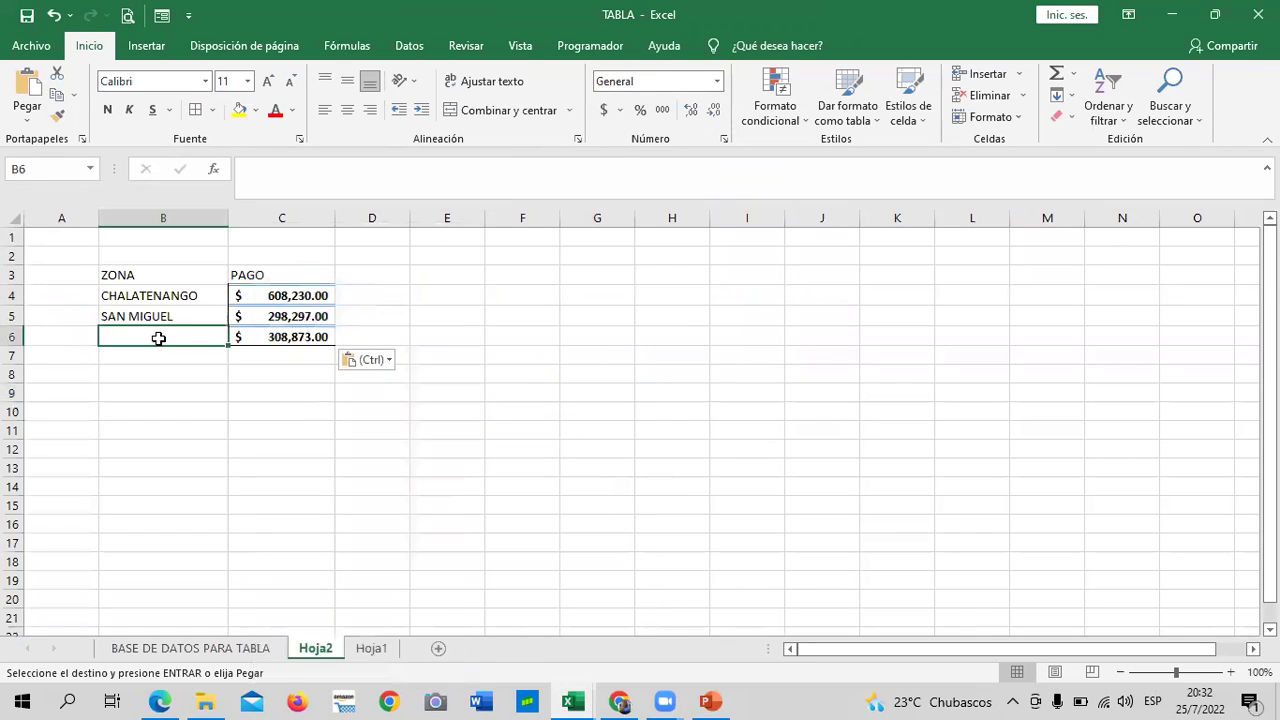
text(SAN VICENTE)
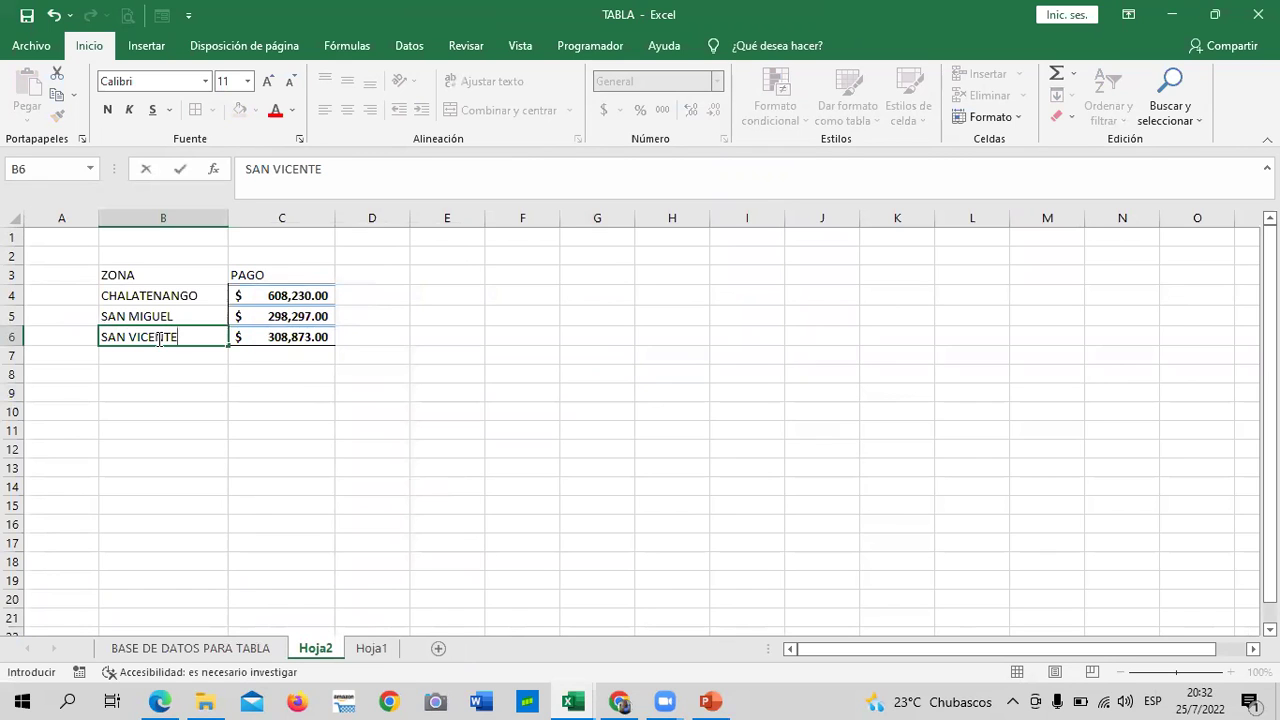
key(Return)
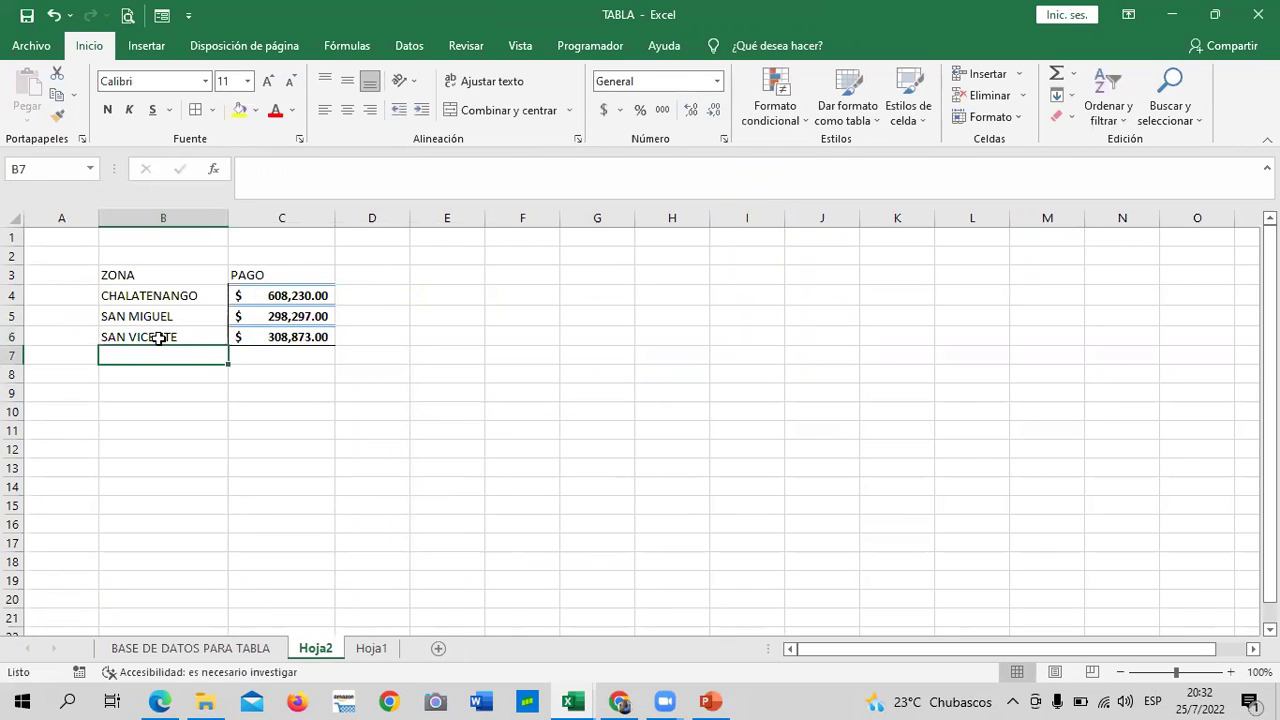
- Filter the Zona column on the data sheet to Santa Ana only
click(293, 416)
key(ctrl+Page_Up)
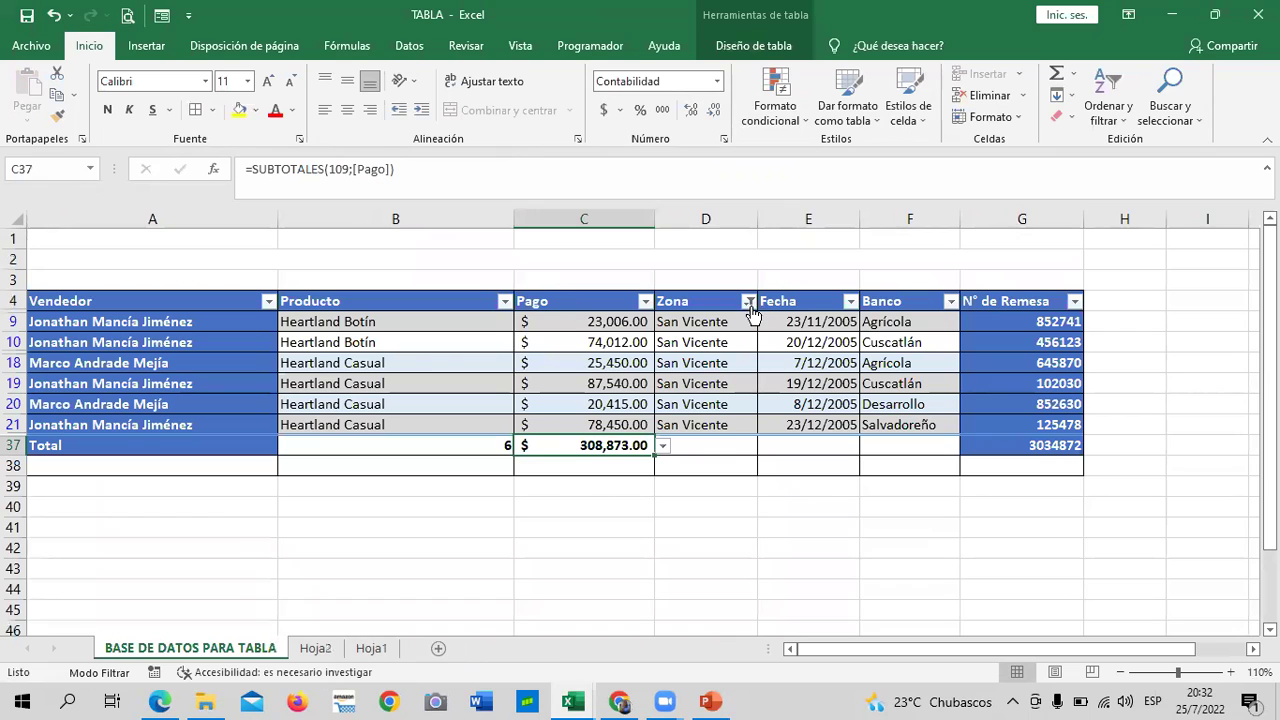
click(748, 301)
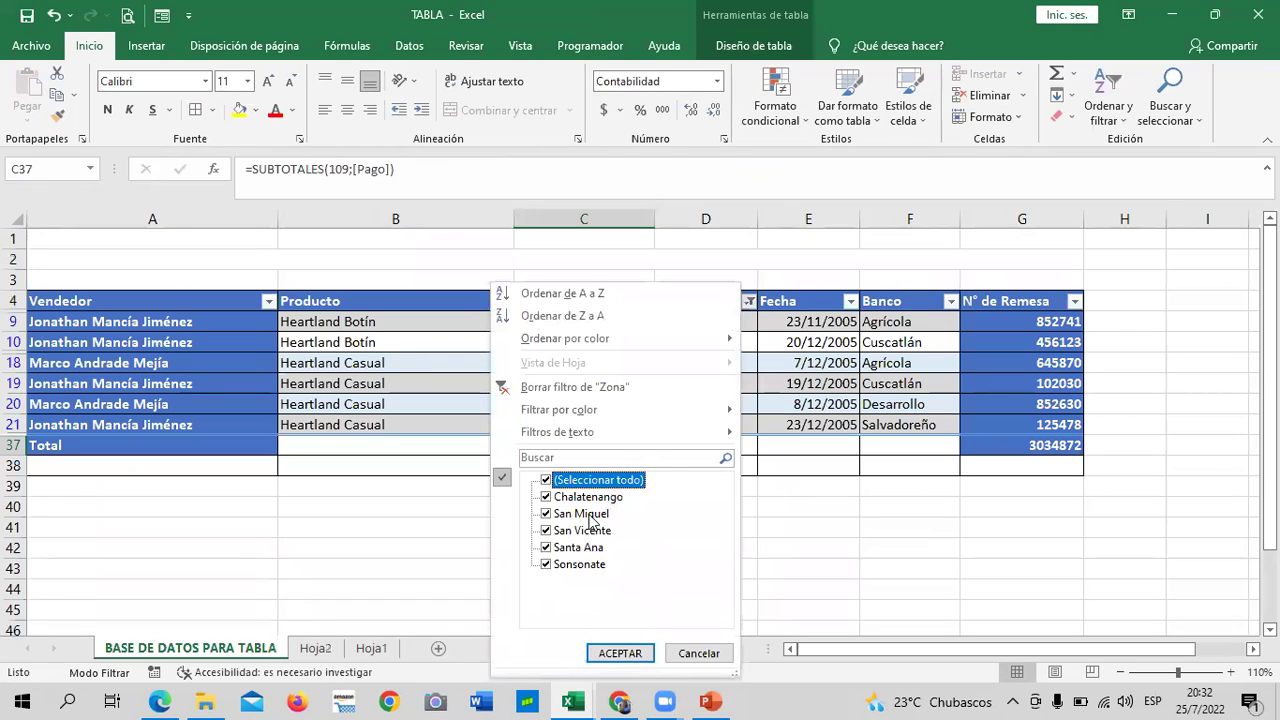
click(558, 482)
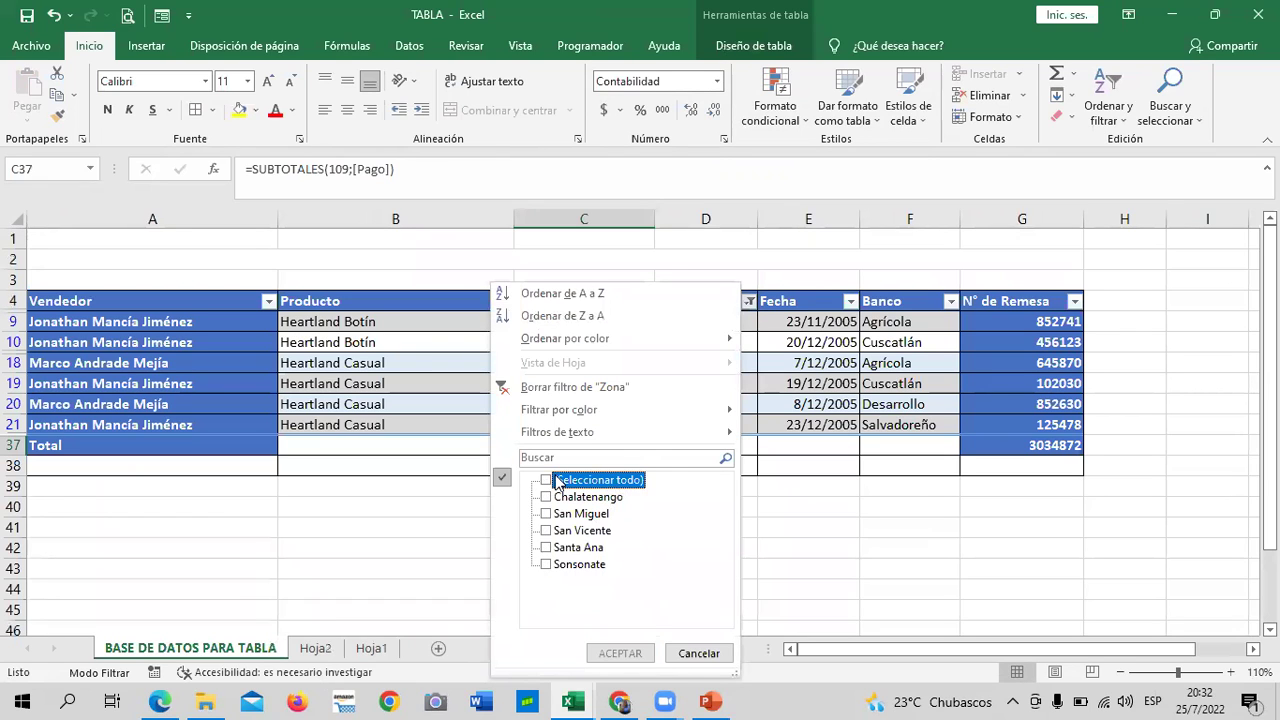
click(546, 548)
click(620, 653)
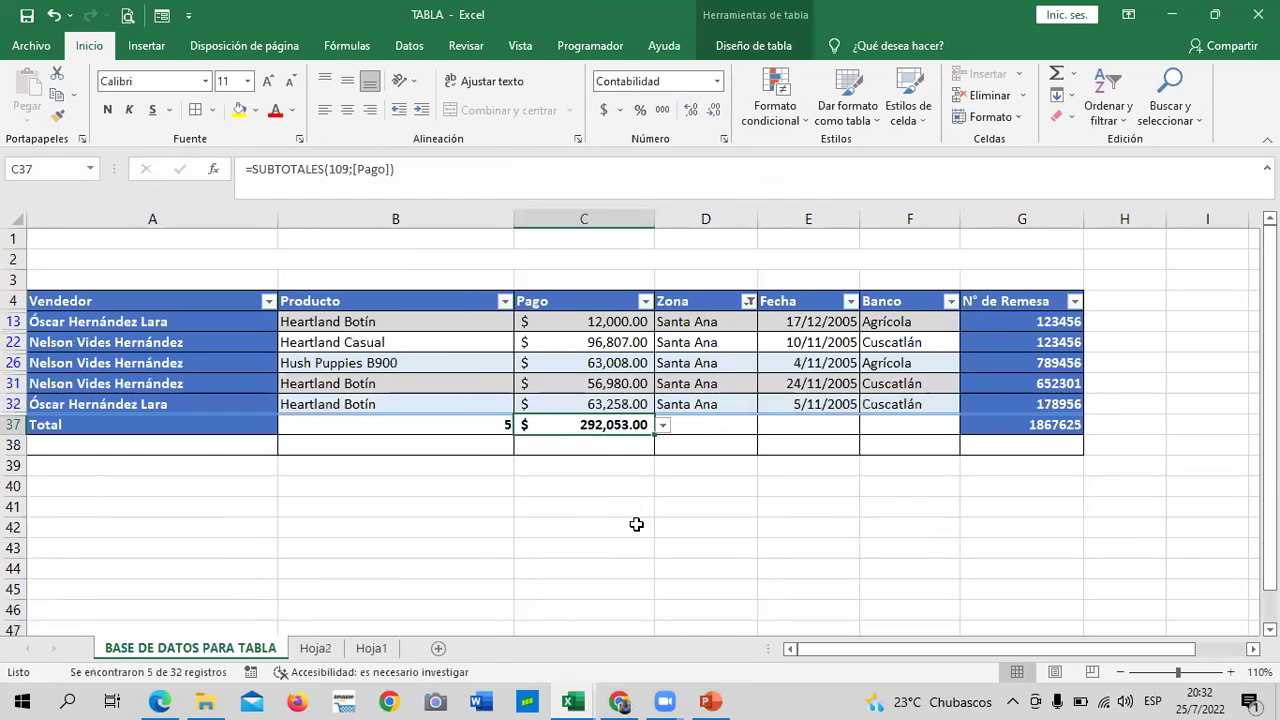
- Copy the Santa Ana total 292,053.00 and paste it as a value into Hoja2 C7
right_click(580, 425)
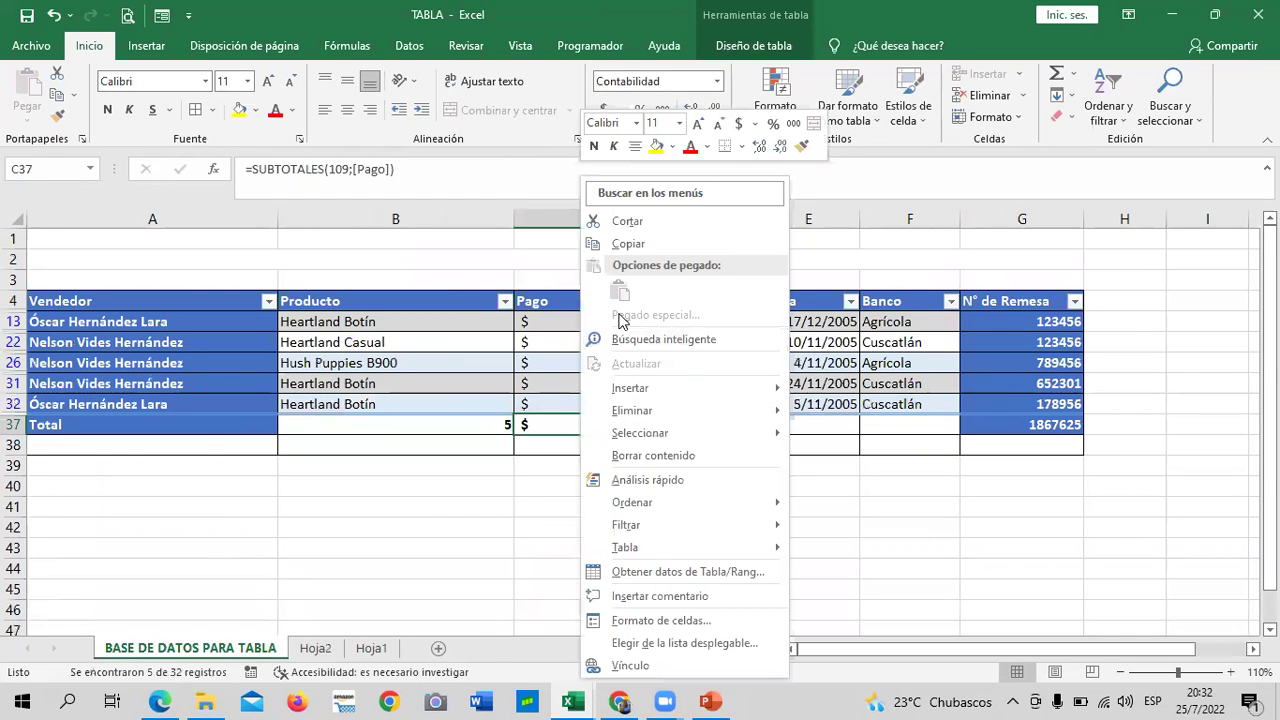
click(658, 244)
click(315, 648)
click(293, 359)
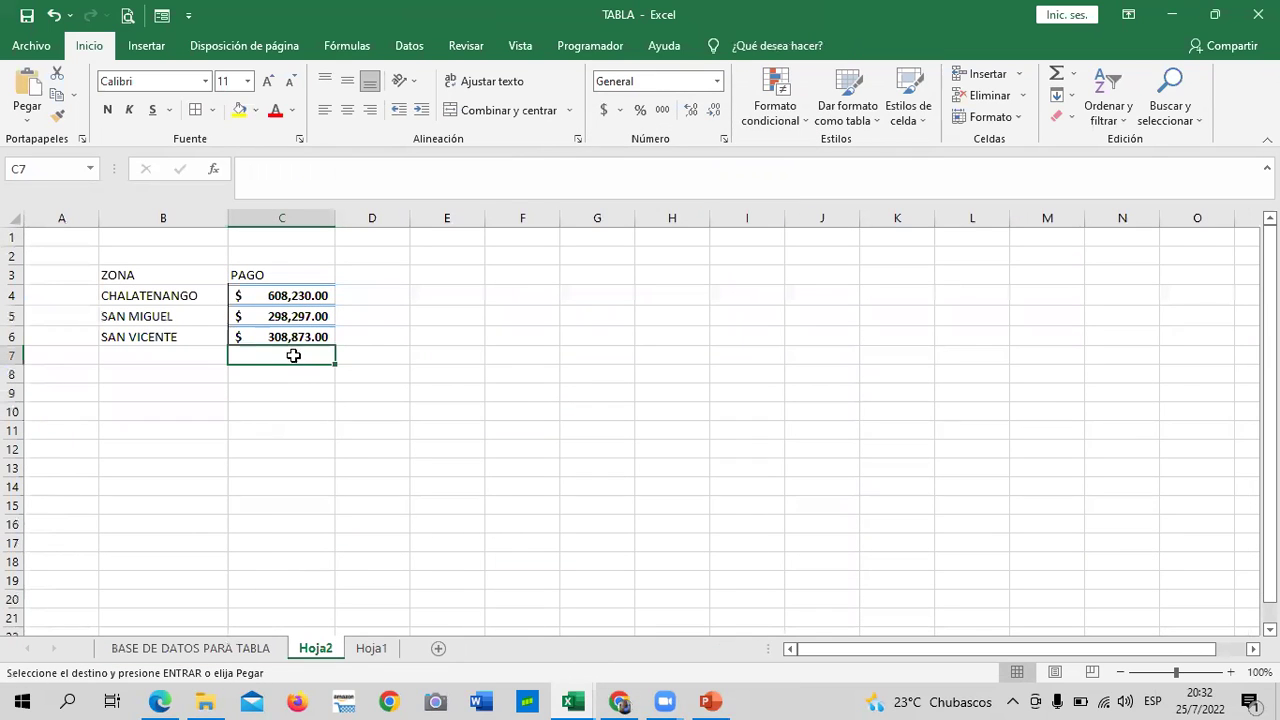
right_click(294, 360)
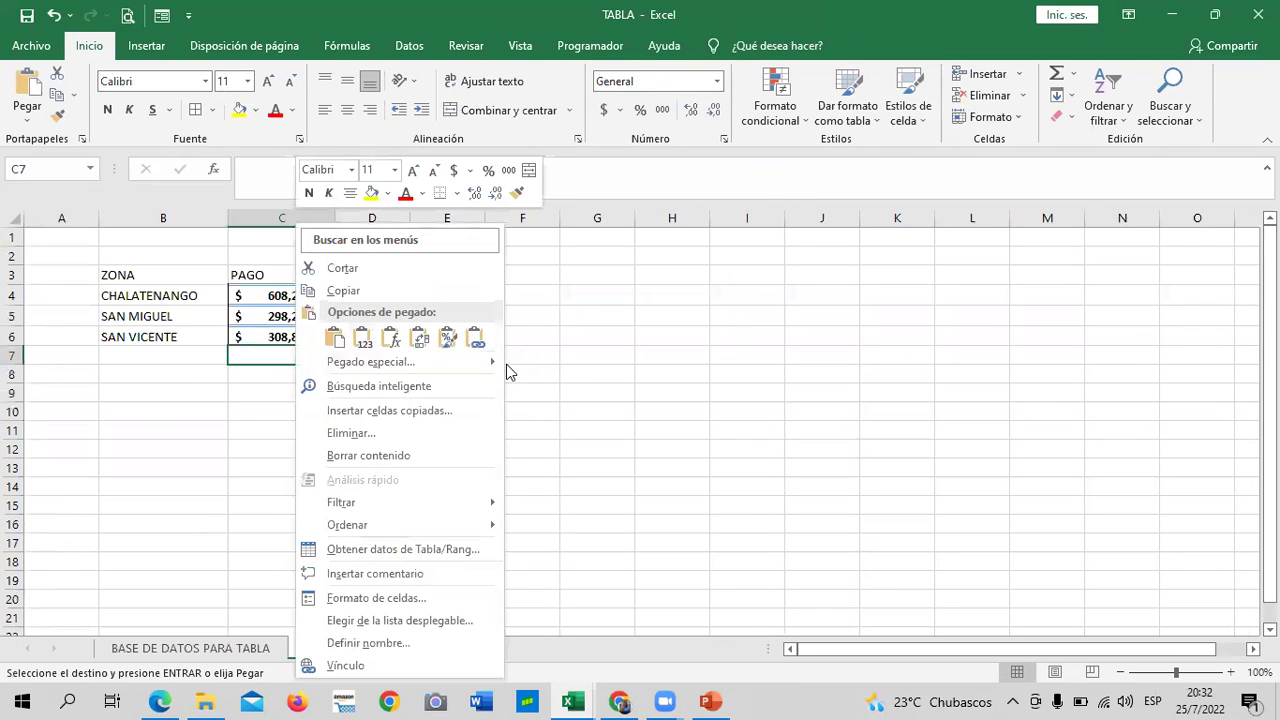
mouse_move(410, 362)
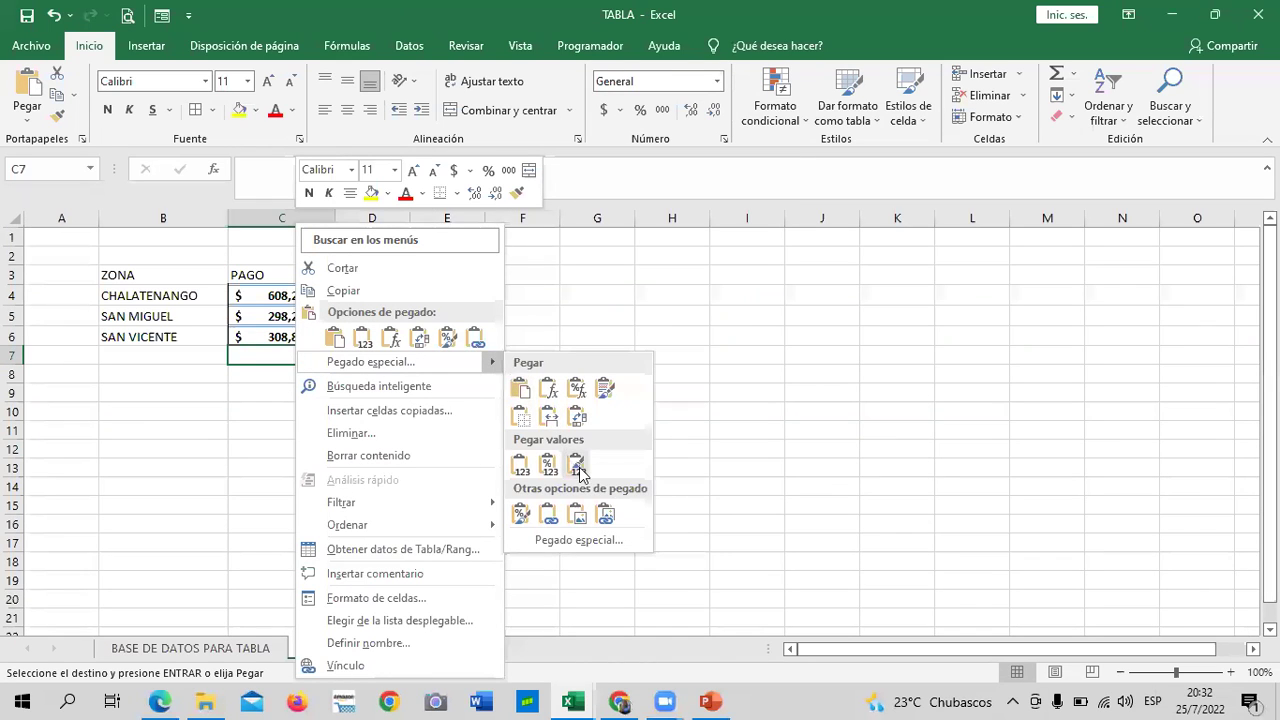
click(576, 464)
- Enter SANTA ANA as the zone name in B7
click(137, 352)
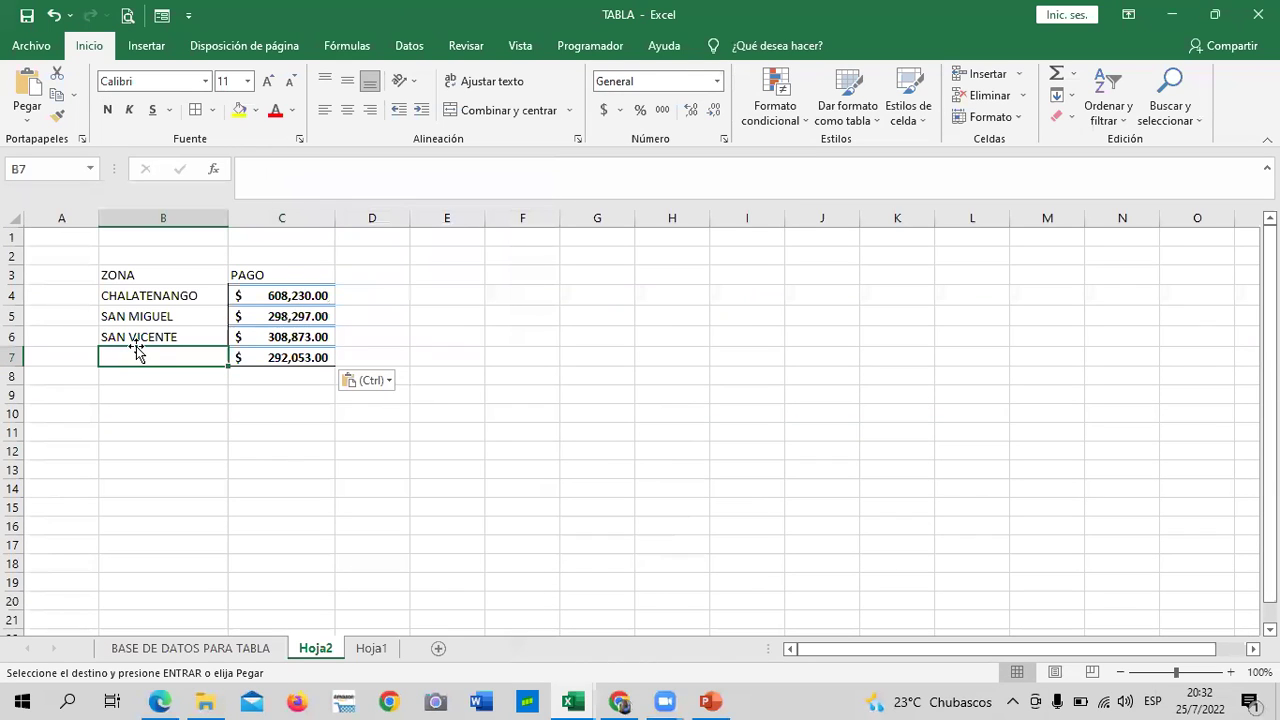
text(SANTA ANA)
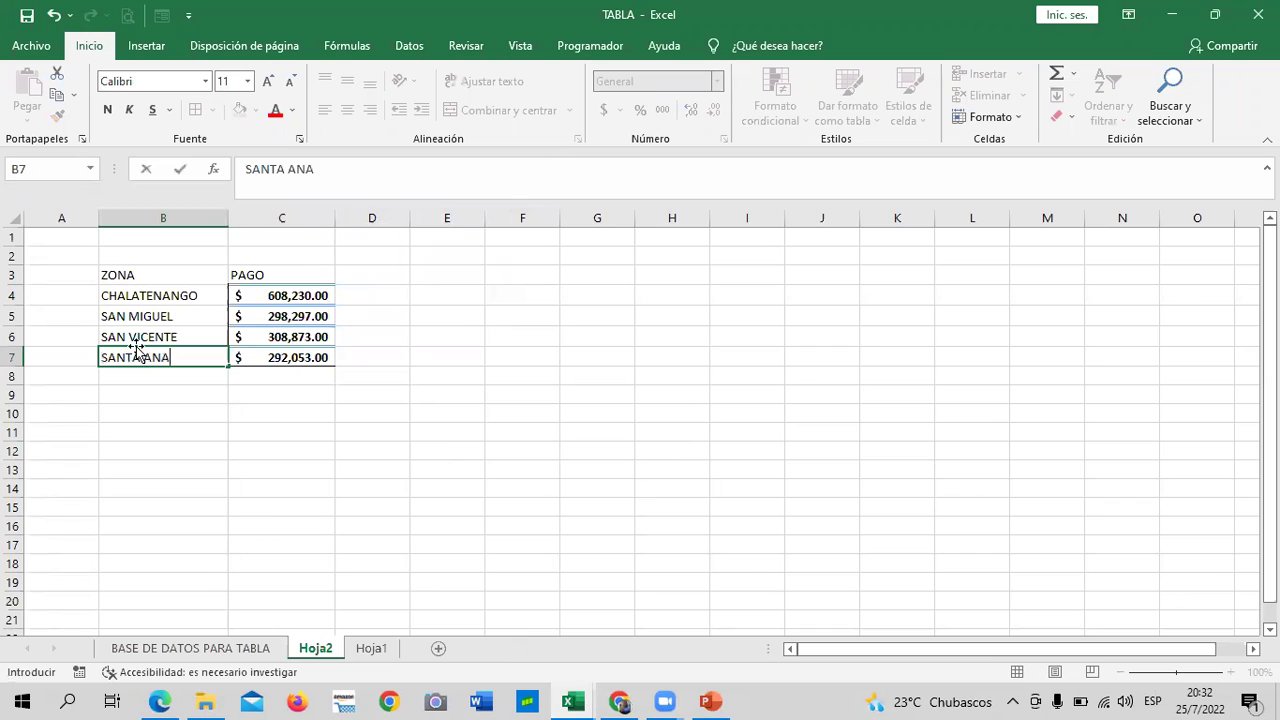
key(Return)
click(418, 452)
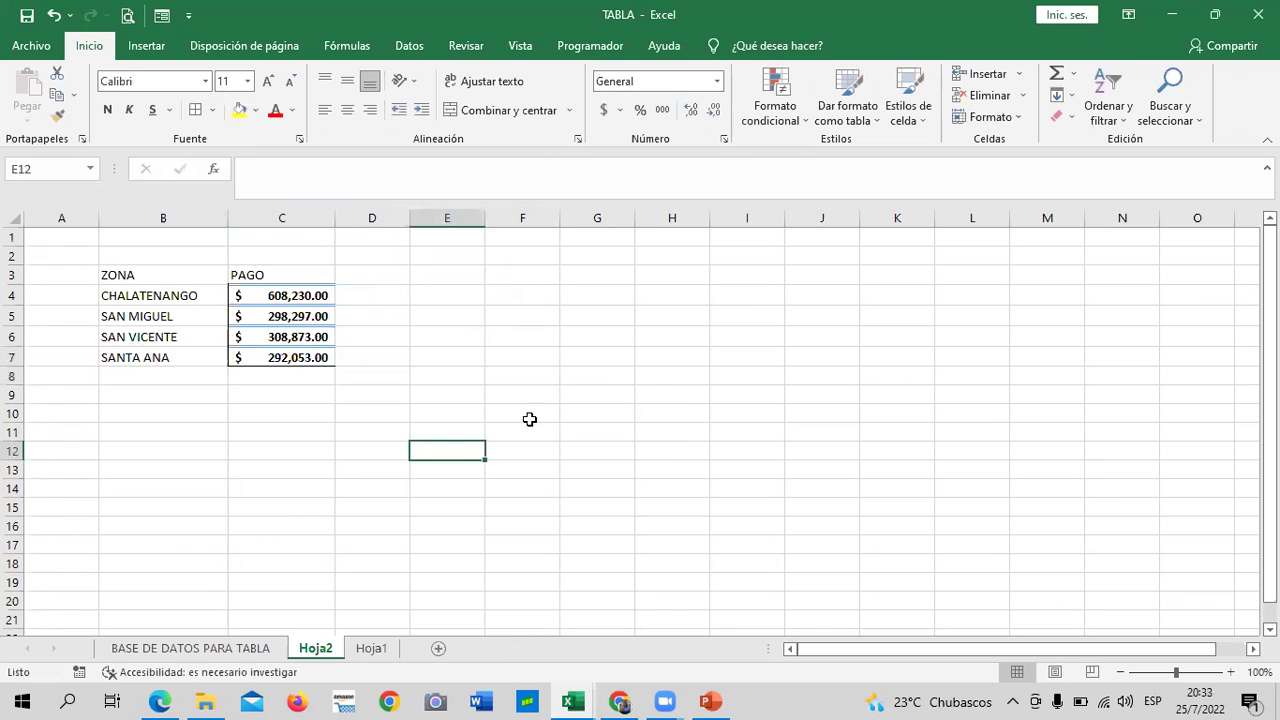
- Filter the data table's Zona column to show only Sonsonate rows
click(190, 648)
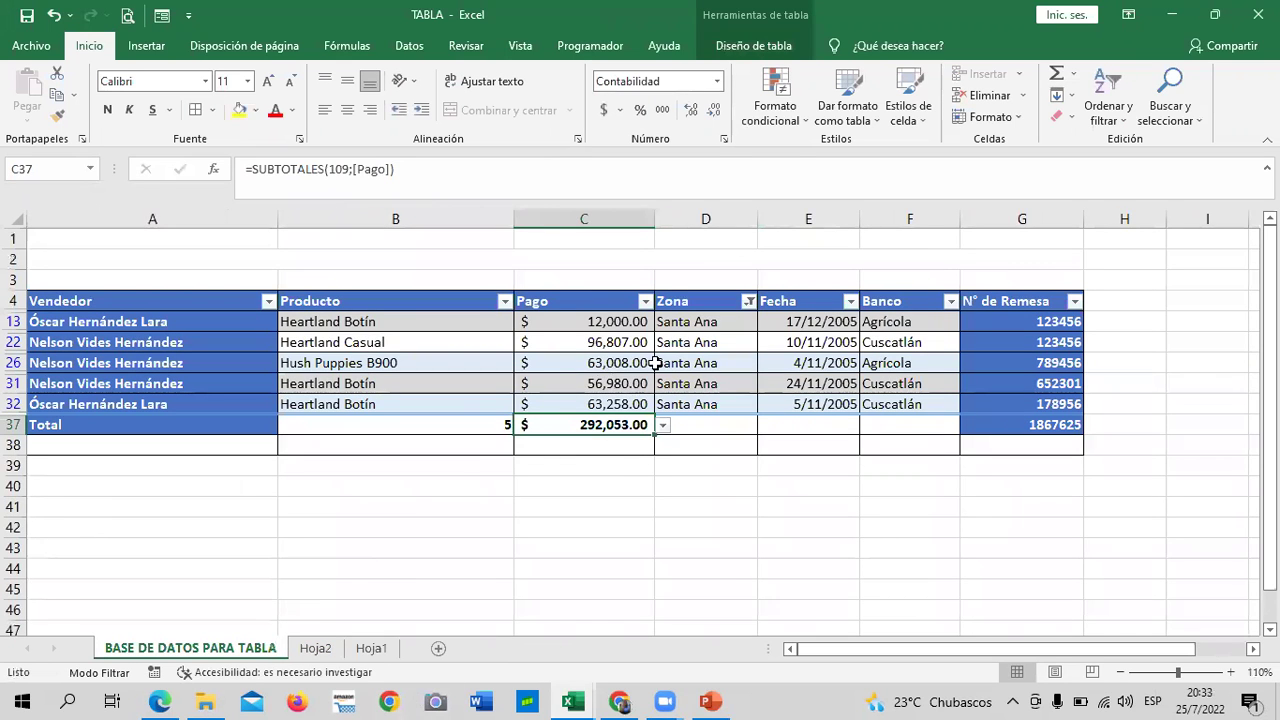
click(749, 301)
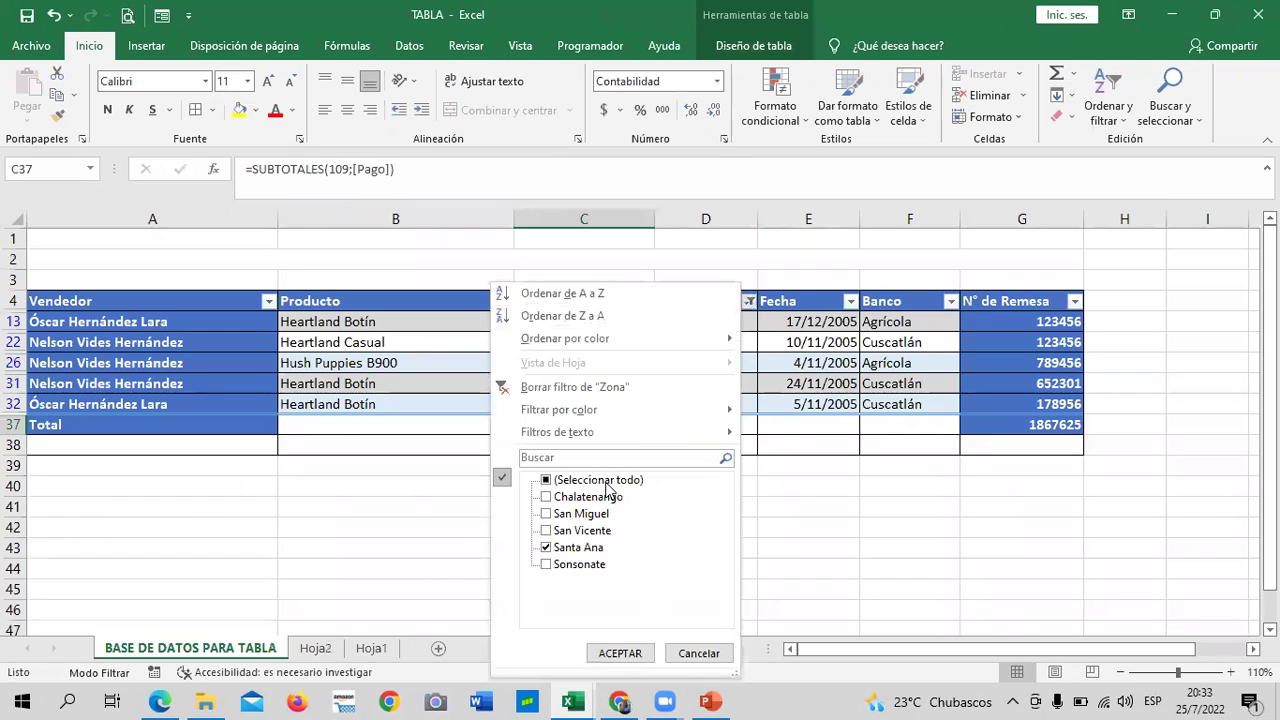
click(605, 482)
click(605, 482)
click(546, 565)
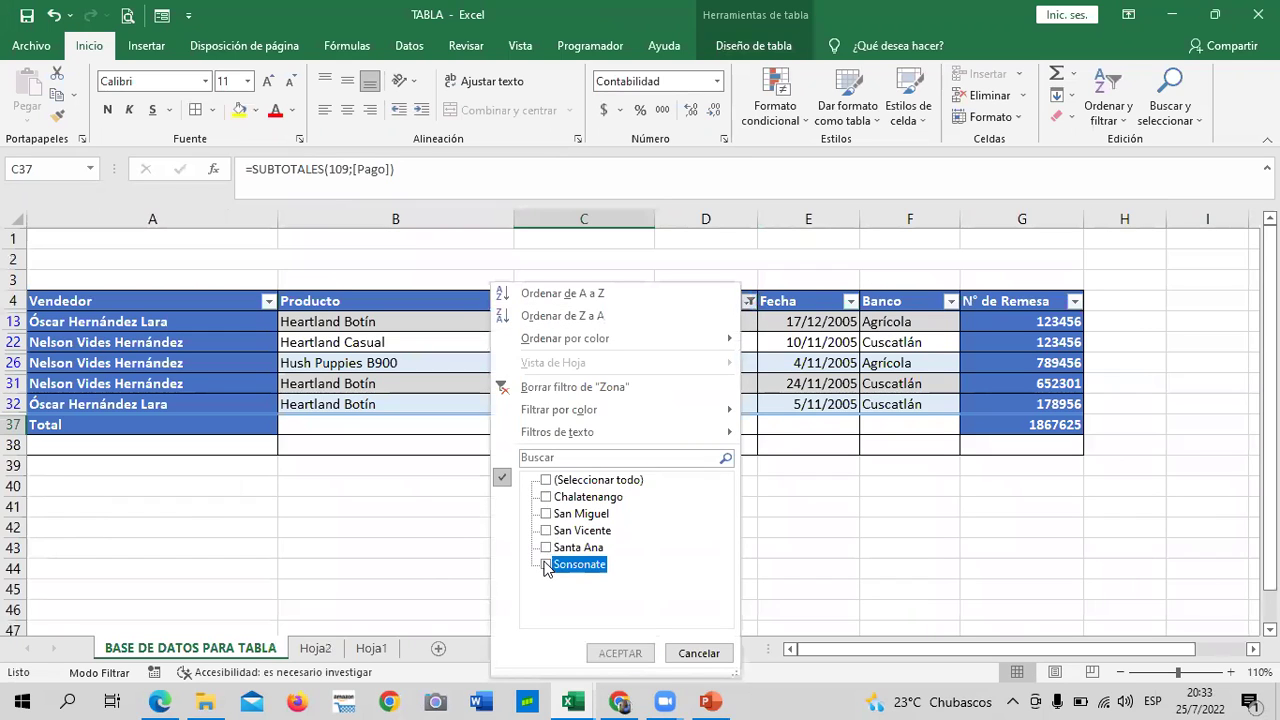
click(620, 653)
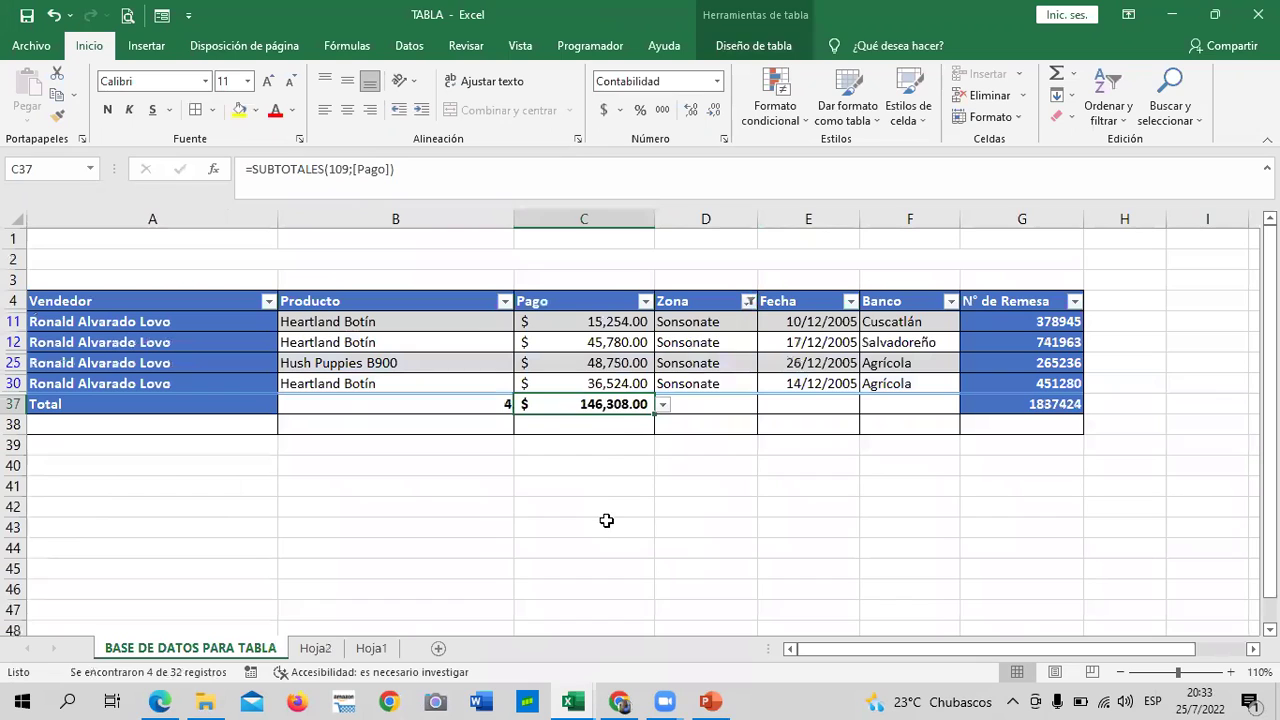
- Paste the Sonsonate Pago subtotal 146,308.00 as a value into Hoja2 C8 and label B8 SONSONATE
right_click(562, 405)
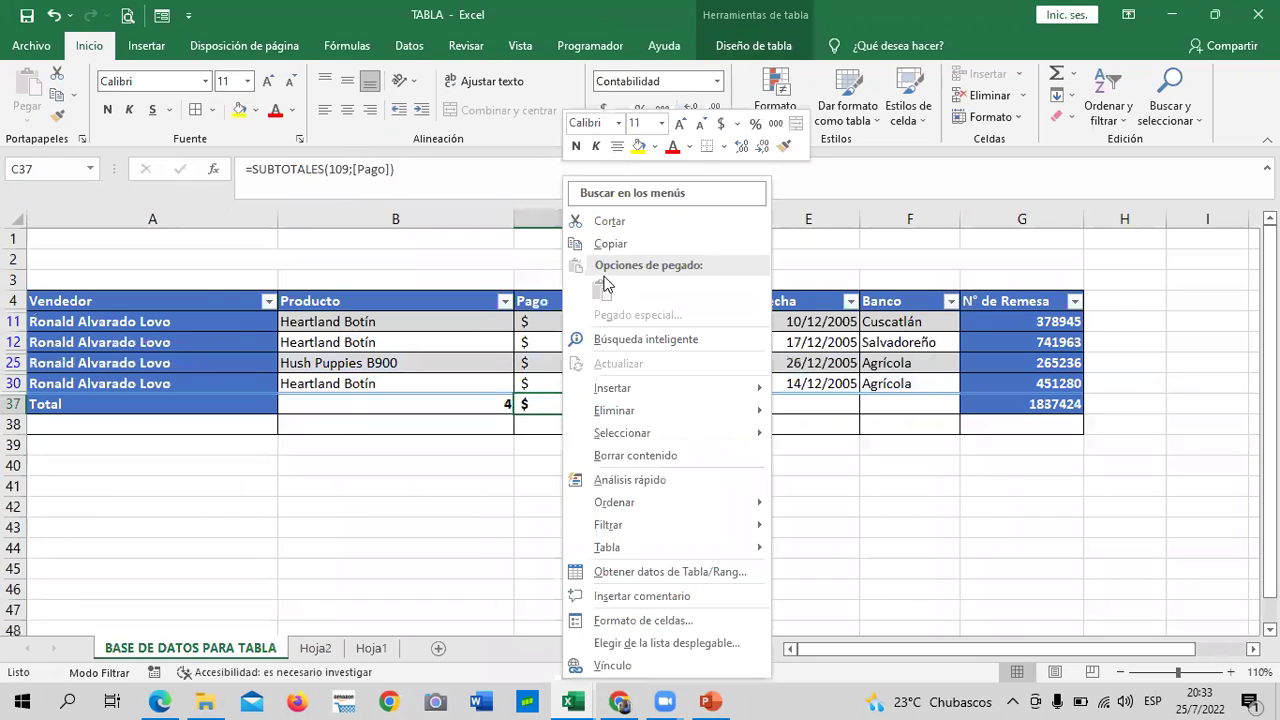
click(600, 246)
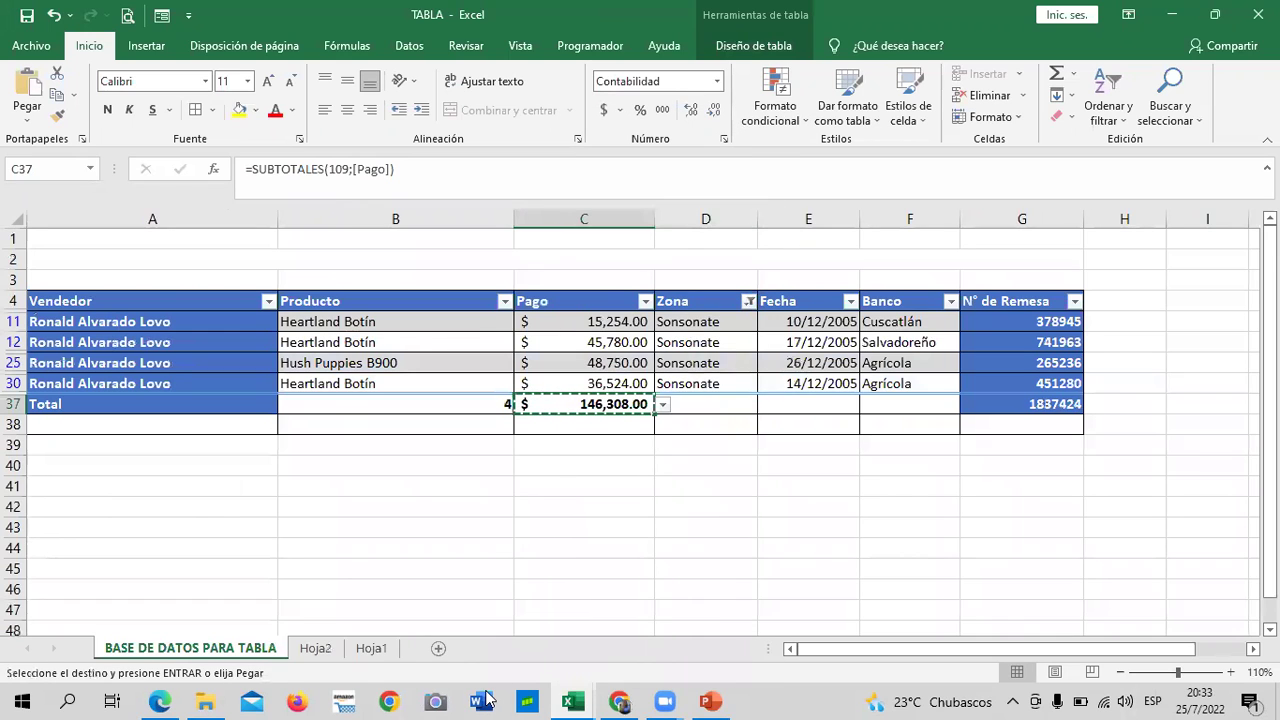
click(315, 648)
click(281, 374)
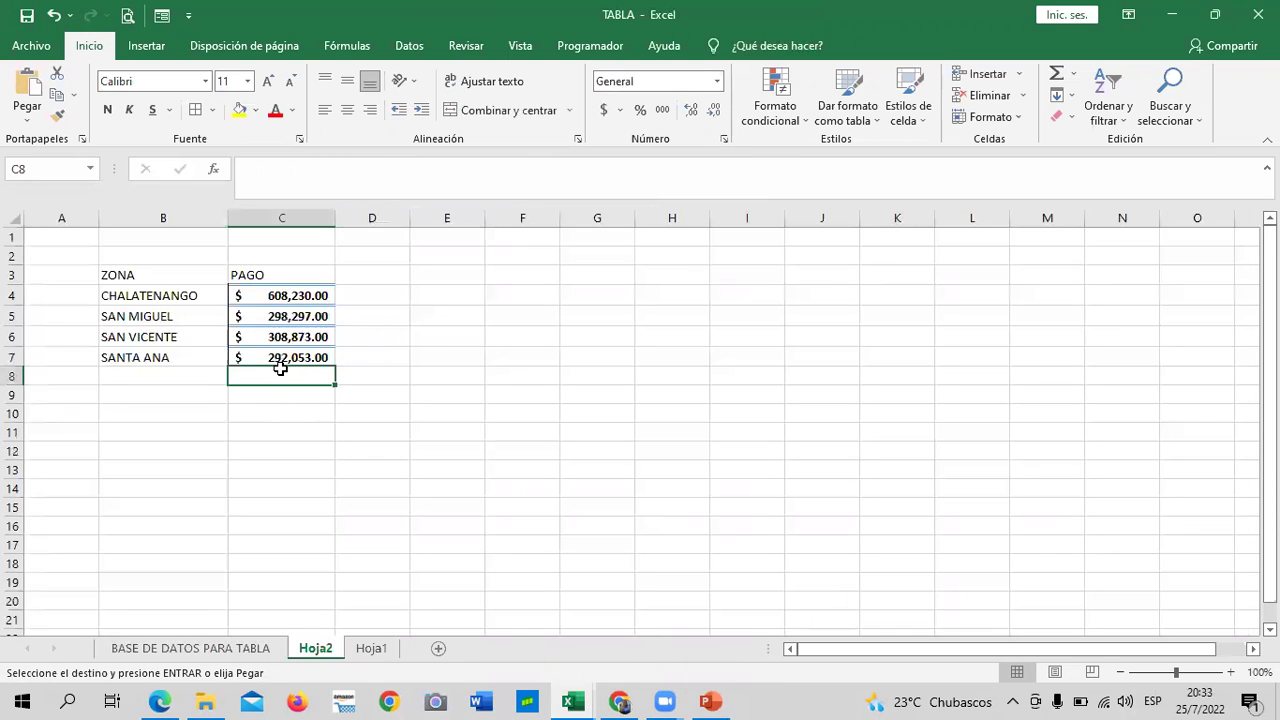
right_click(282, 374)
mouse_move(400, 362)
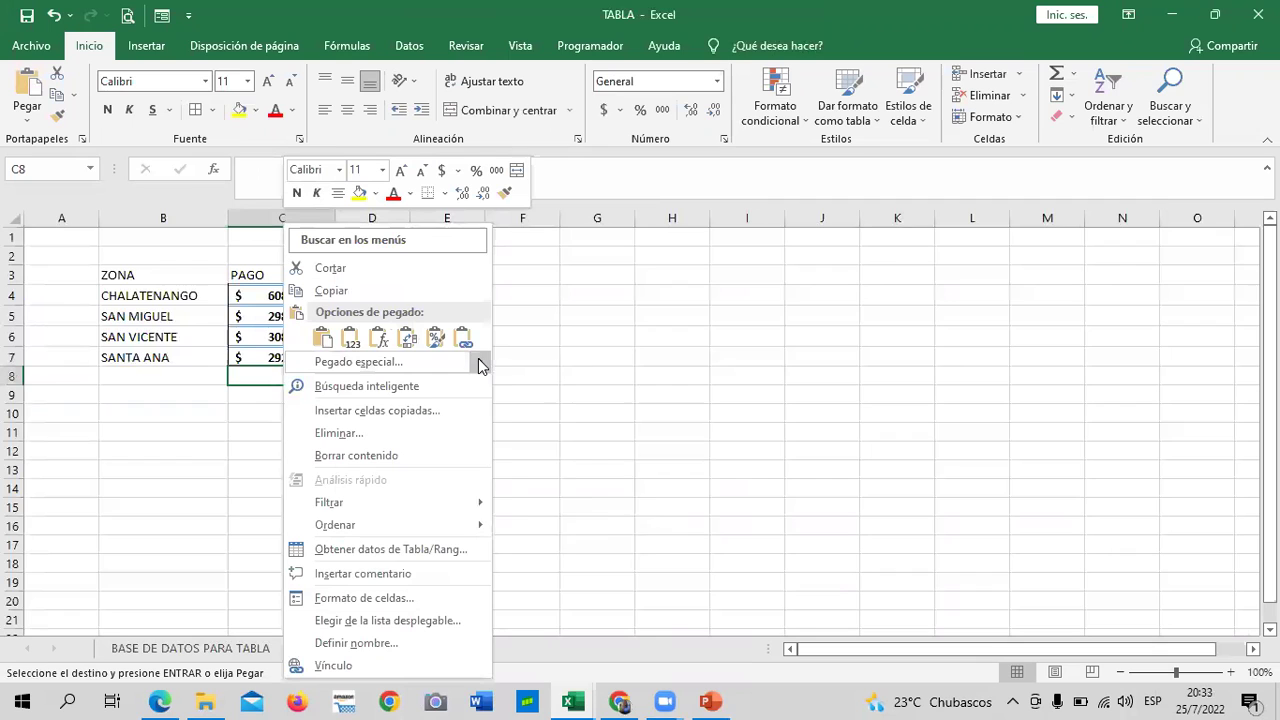
click(562, 466)
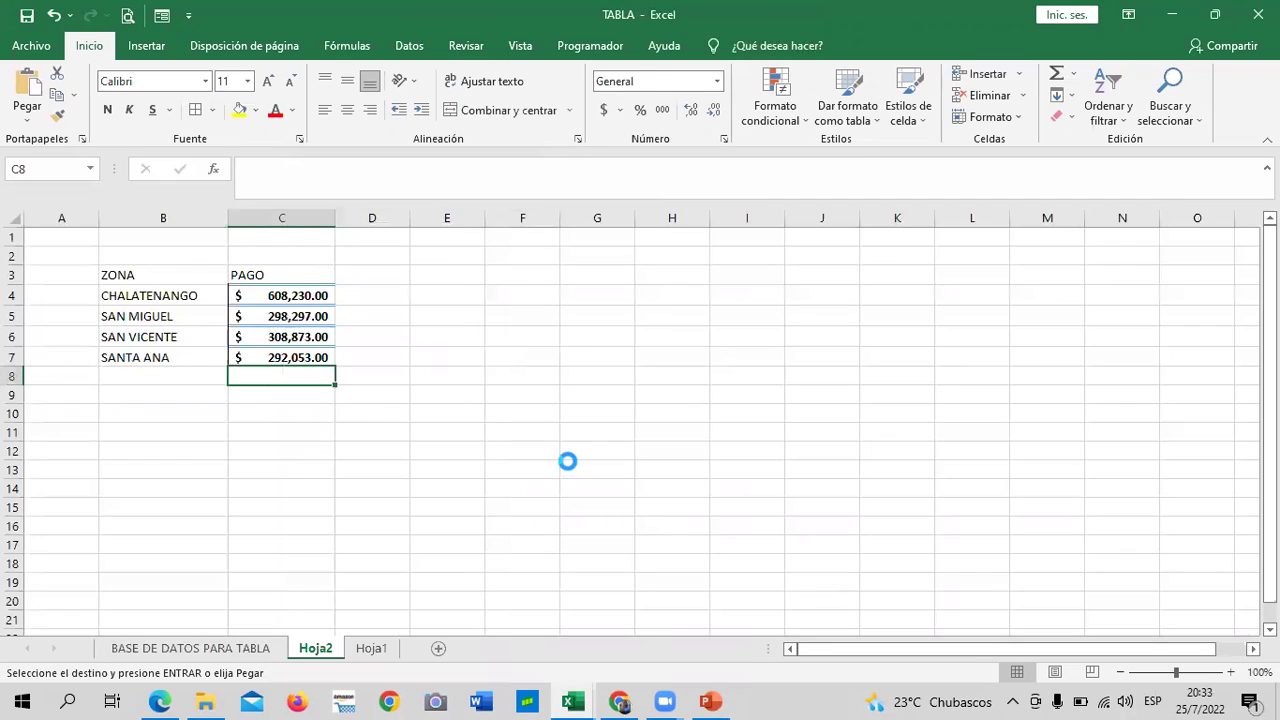
click(142, 373)
text(SONSONAT)
- Total the five Pago amounts with Autosuma into C9, giving 1,653,761.00
key(Return)
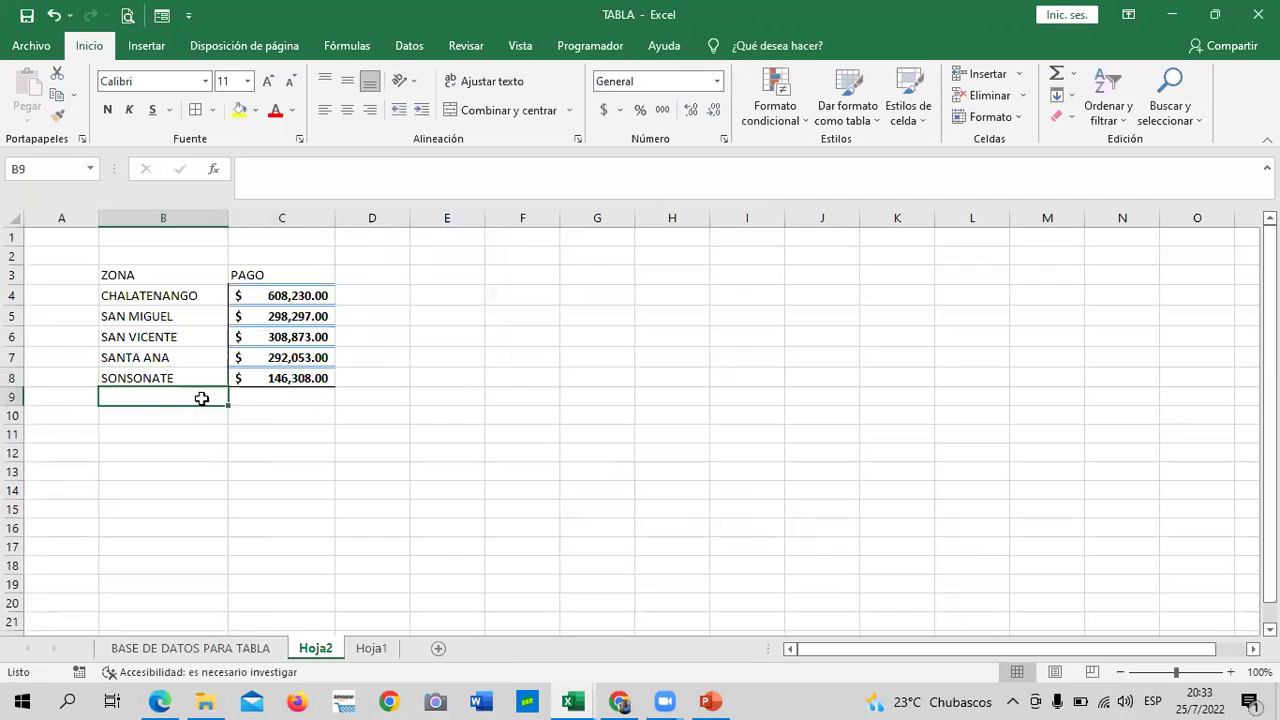
click(592, 432)
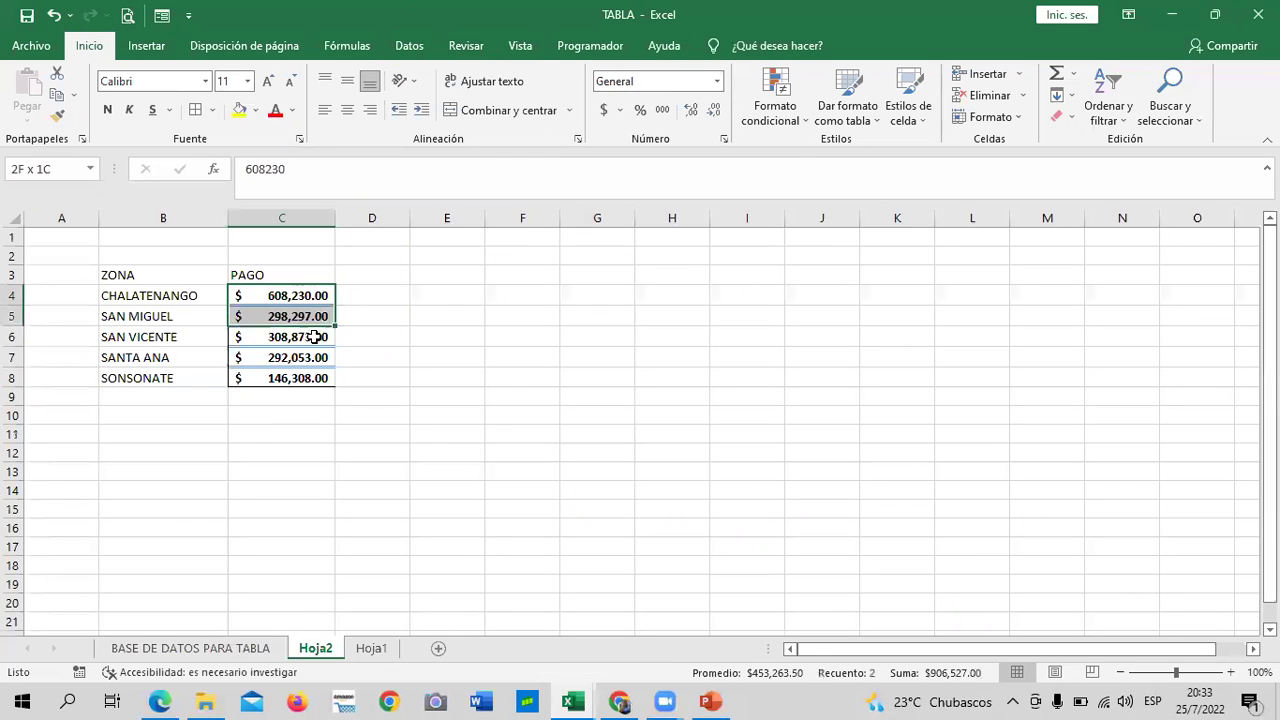
drag(310, 292, 310, 396)
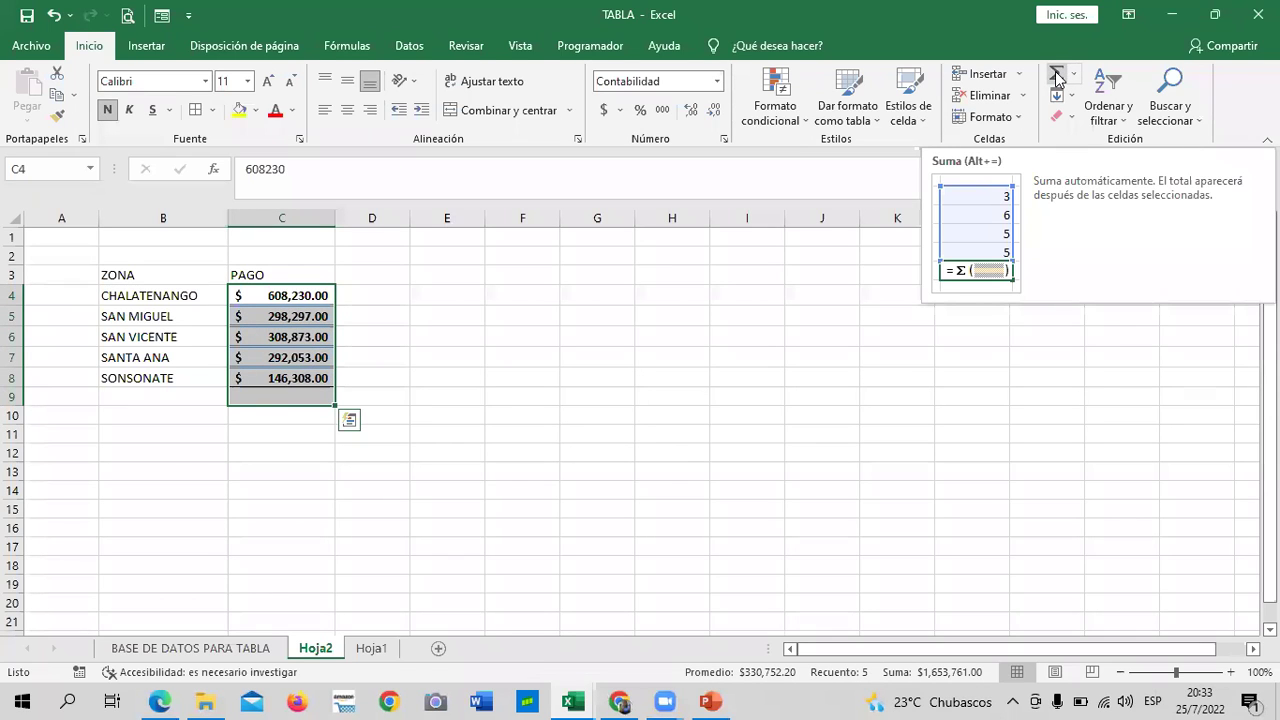
click(1056, 78)
- Widen column C and enlarge the font of the C9 total
click(646, 348)
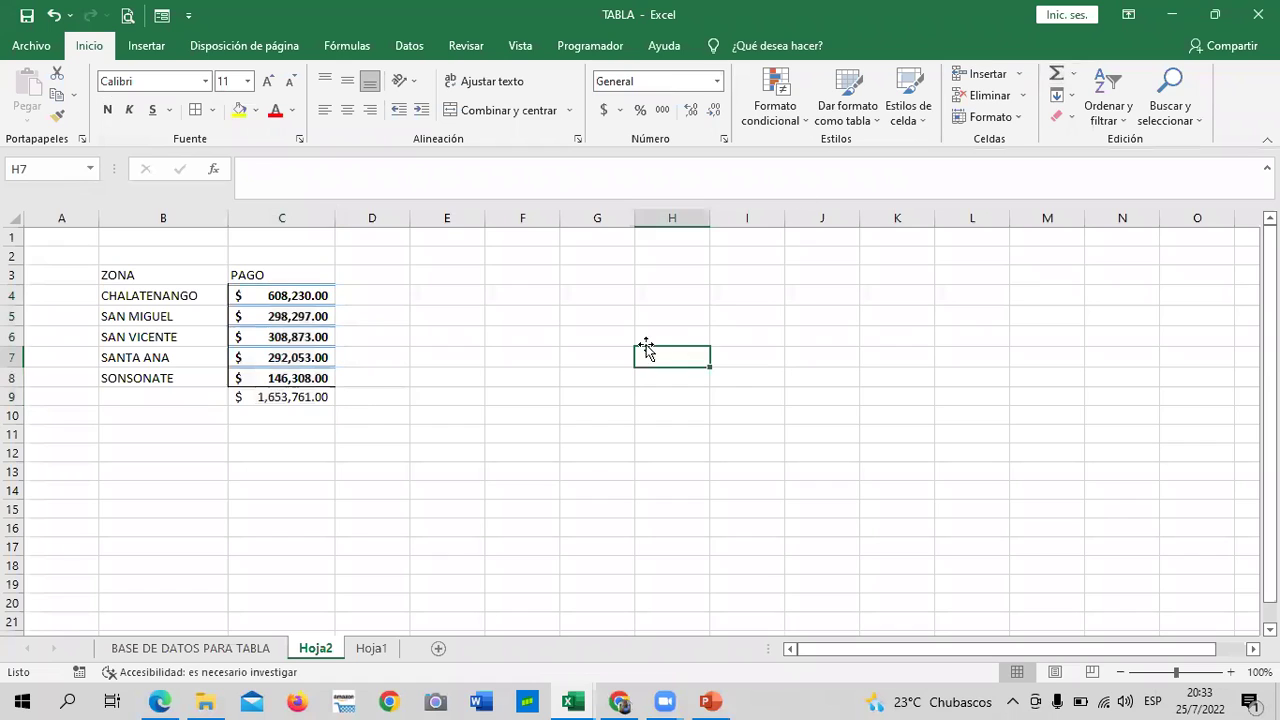
drag(334, 217, 351, 217)
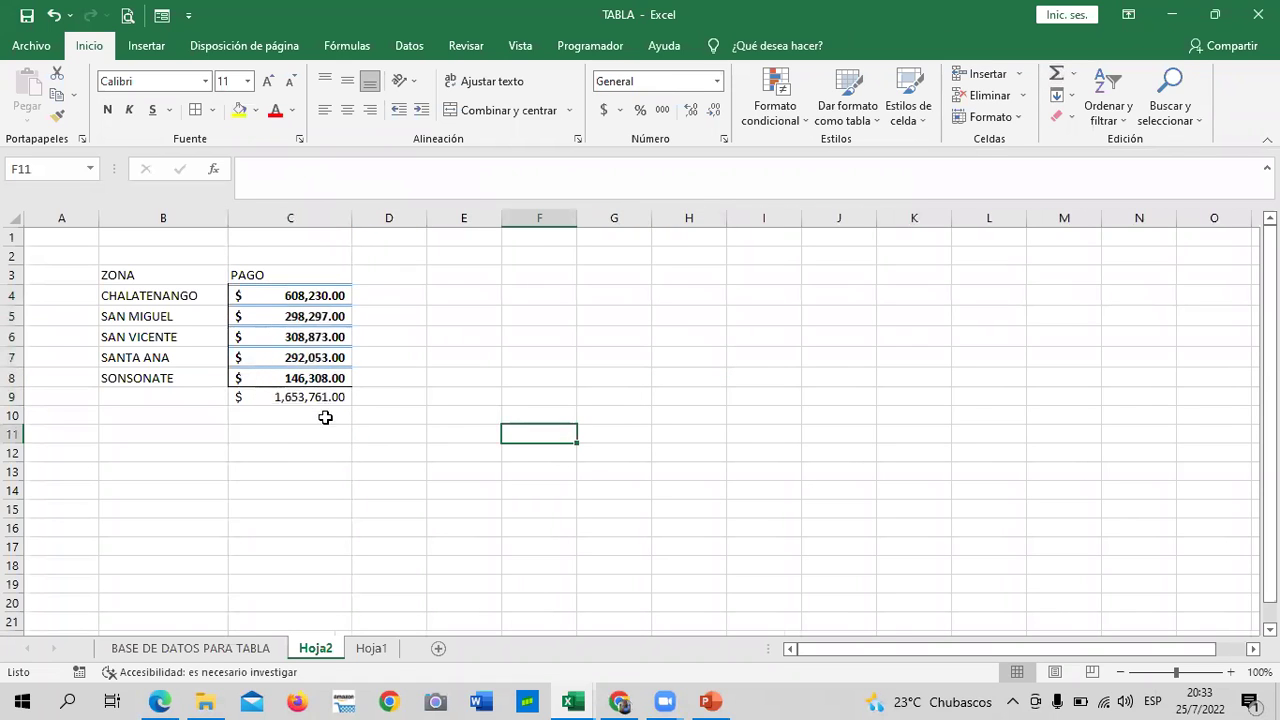
click(296, 398)
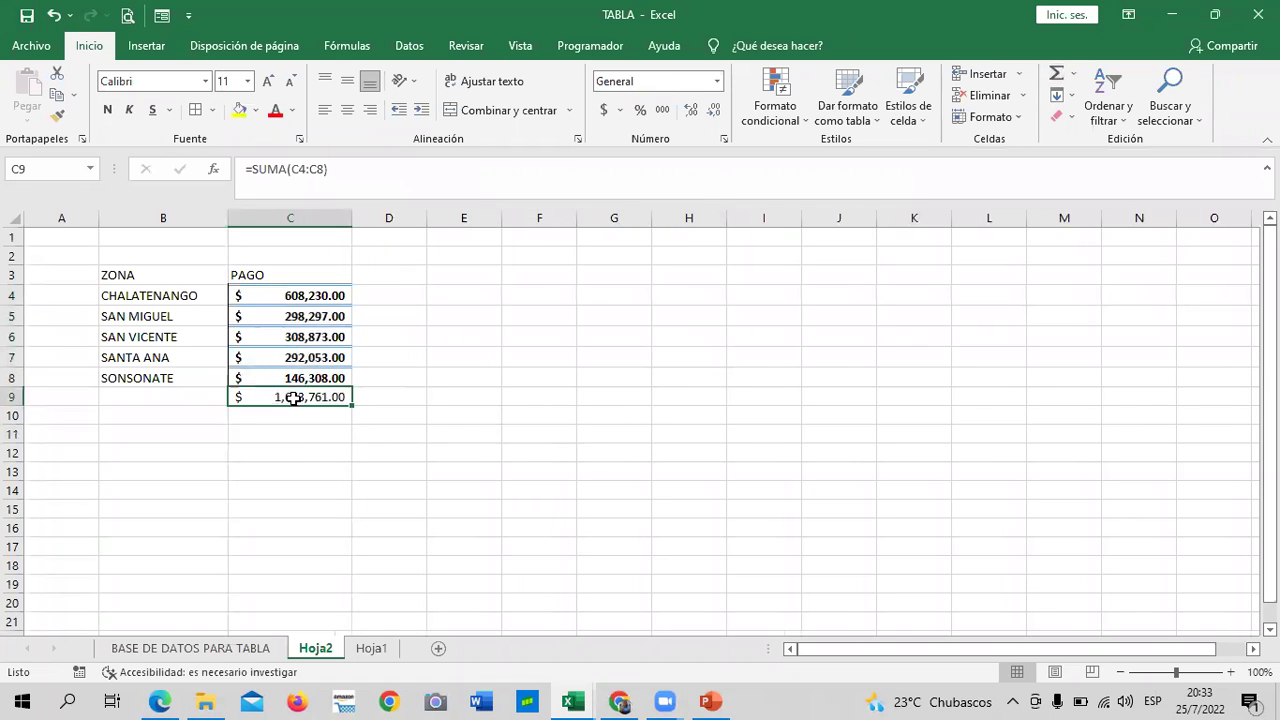
click(268, 82)
click(491, 417)
- Apply Todos los bordes to the whole ZONA/PAGO table B3:C9
mouse_move(128, 277)
mouse_down()
mouse_move(309, 376)
mouse_move(310, 397)
mouse_up()
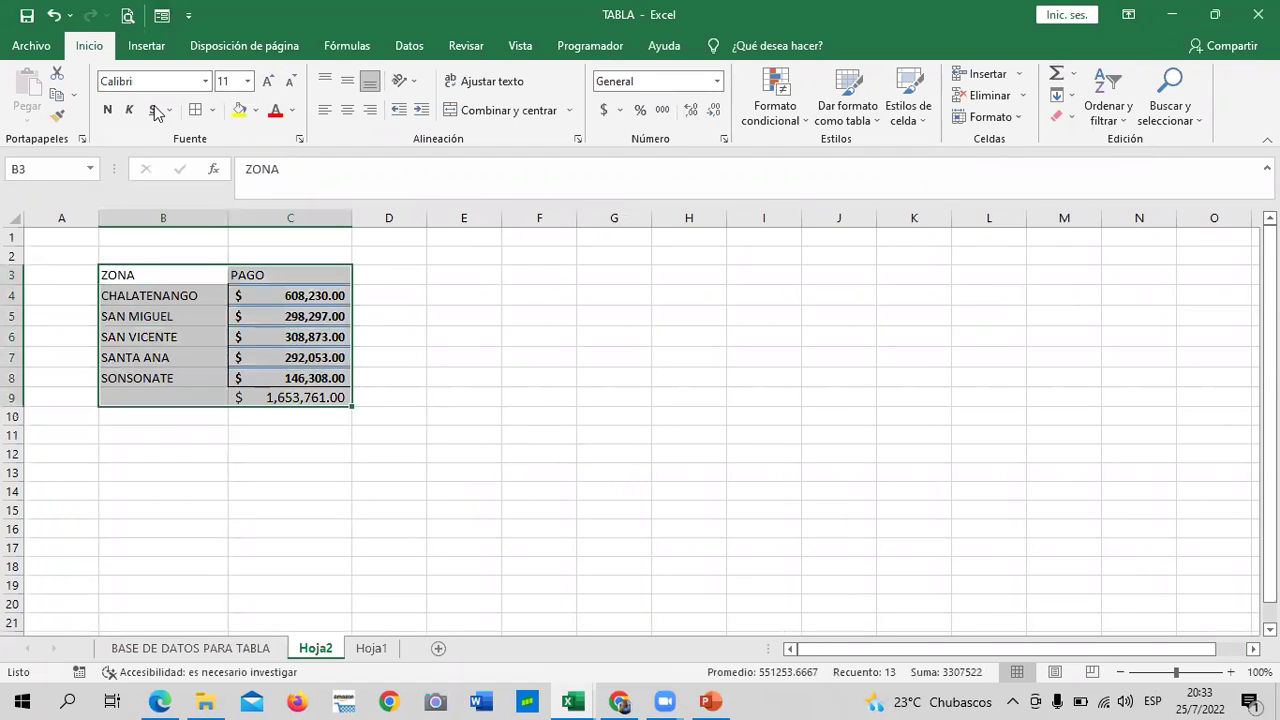
click(196, 110)
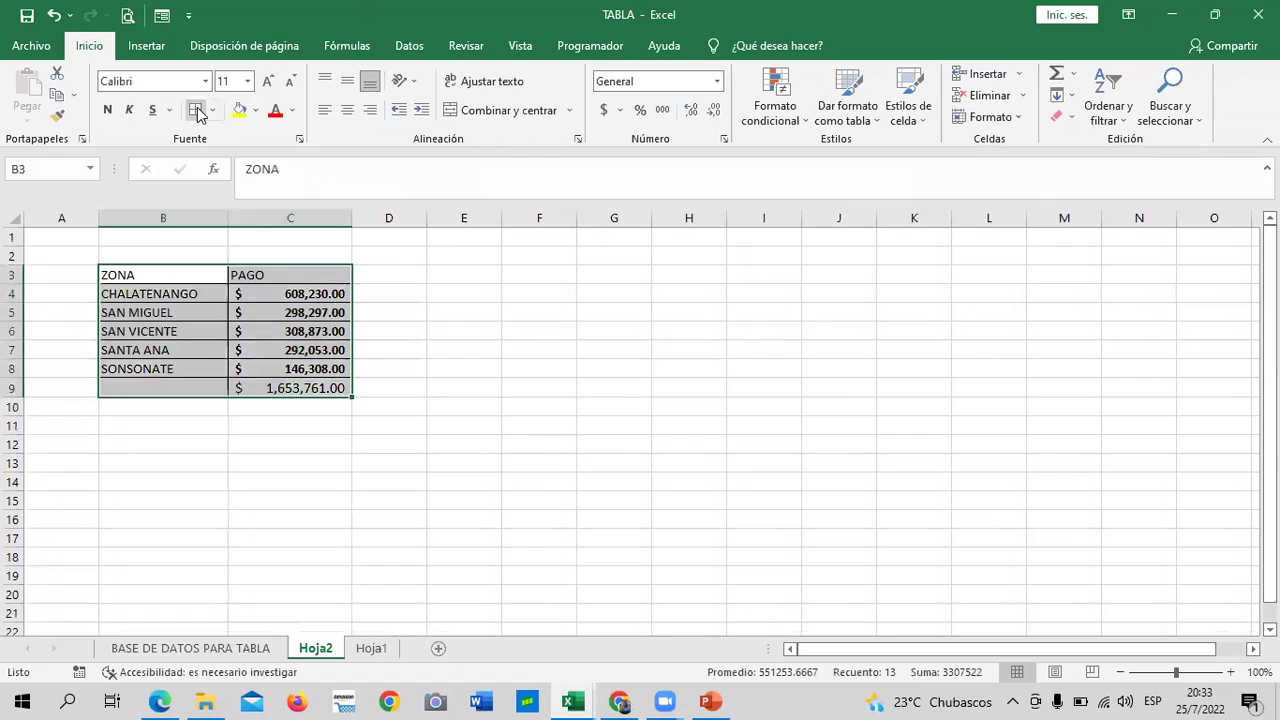
click(608, 420)
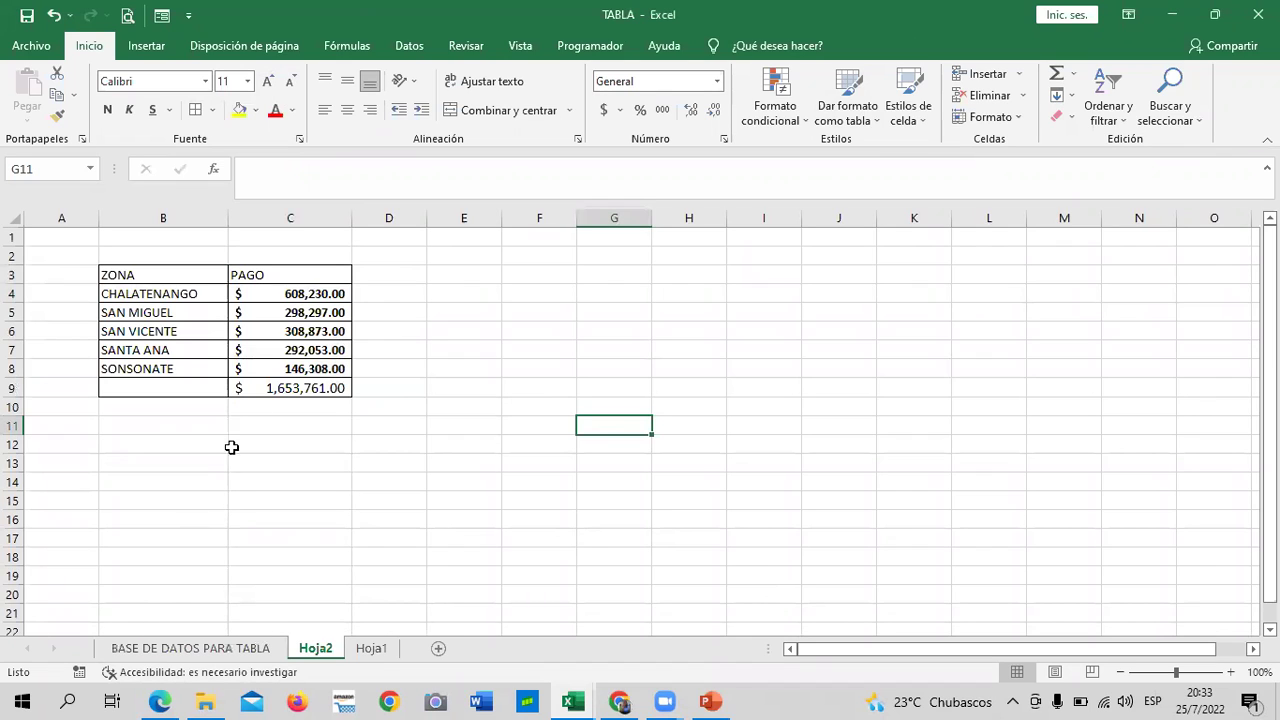
click(245, 388)
- Reselect every Zona in BASE DE DATOS PARA TABLA's filter, then check the 1,653,761.00 Total row
click(181, 649)
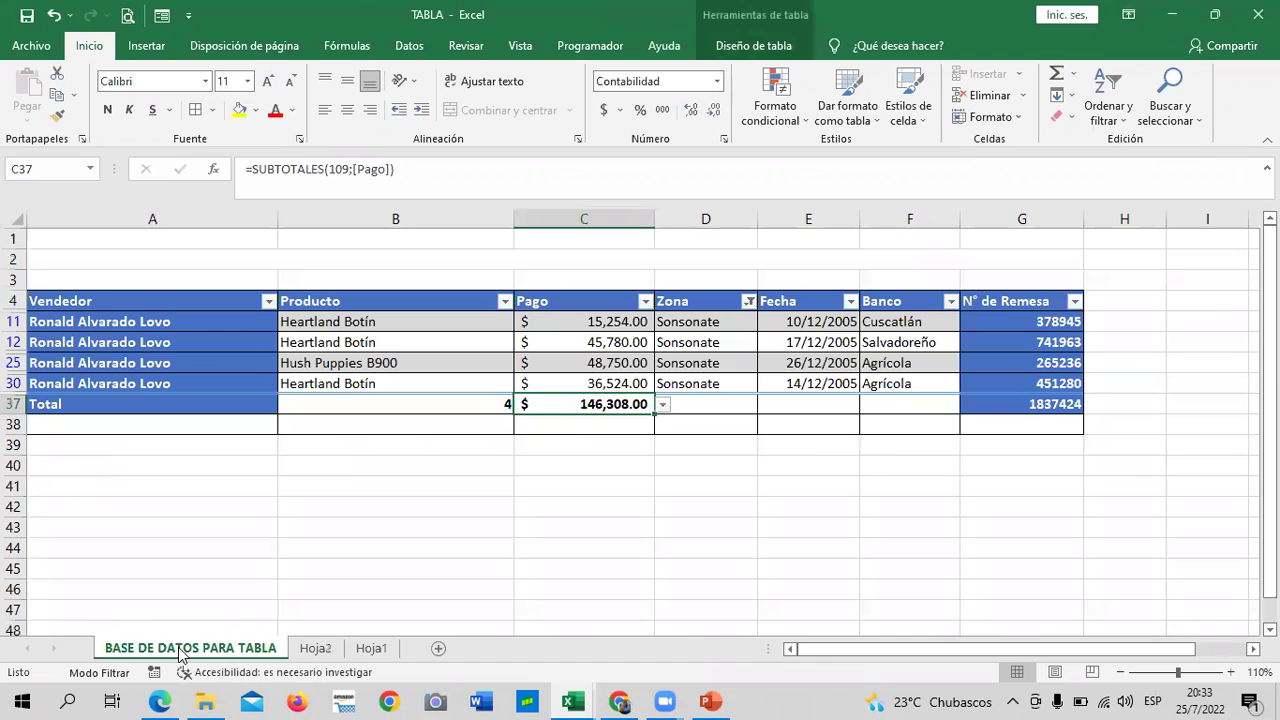
click(749, 301)
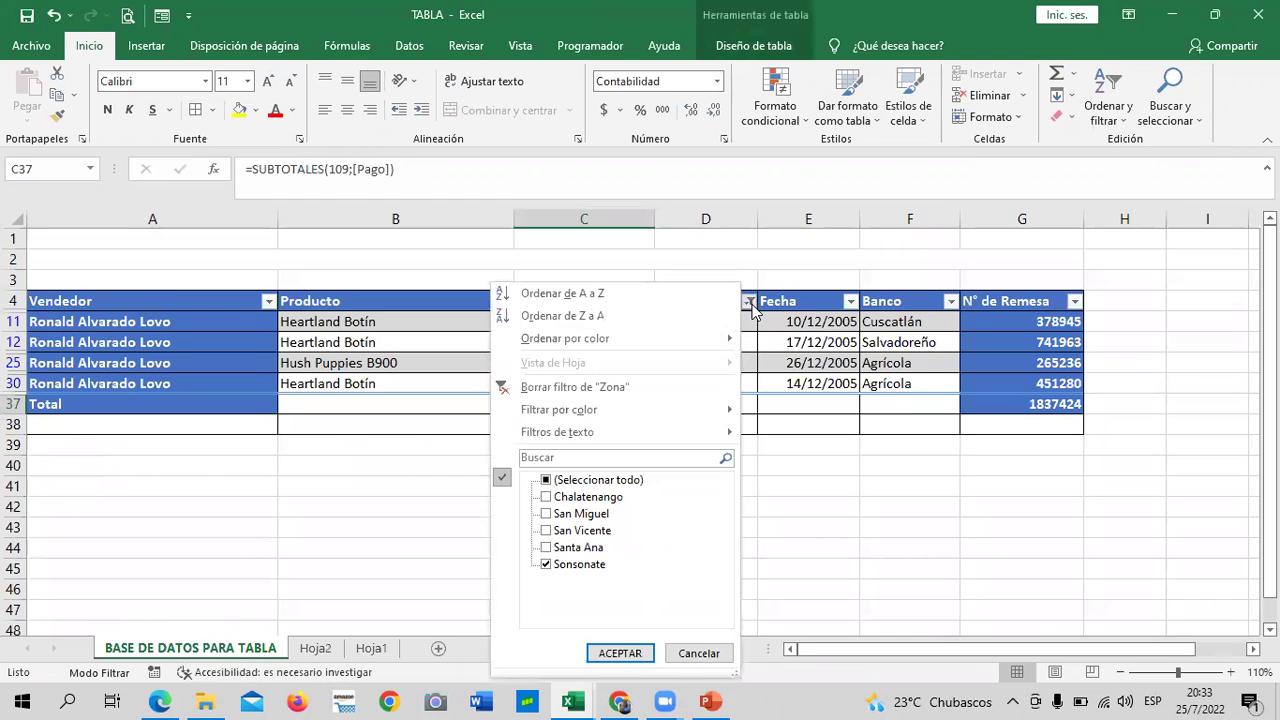
click(630, 480)
click(620, 653)
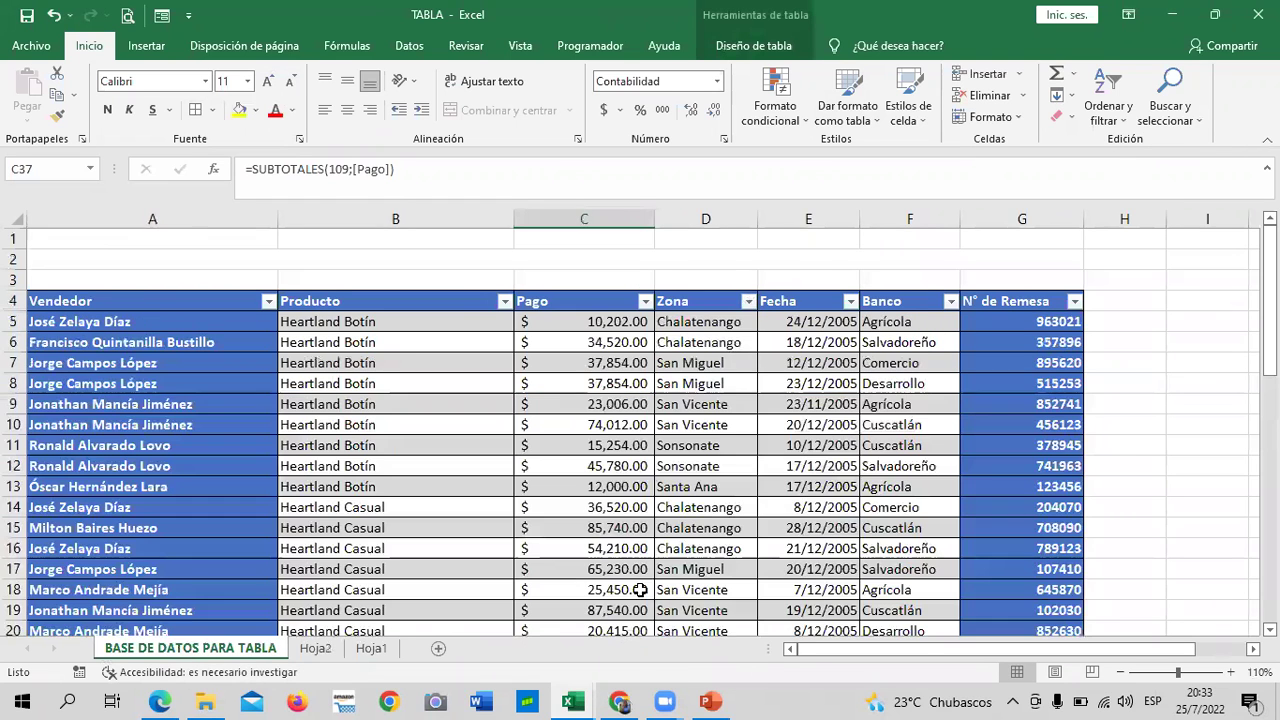
scroll(635, 528, down, 5)
scroll(655, 528, down, 10)
scroll(653, 520, up, 3)
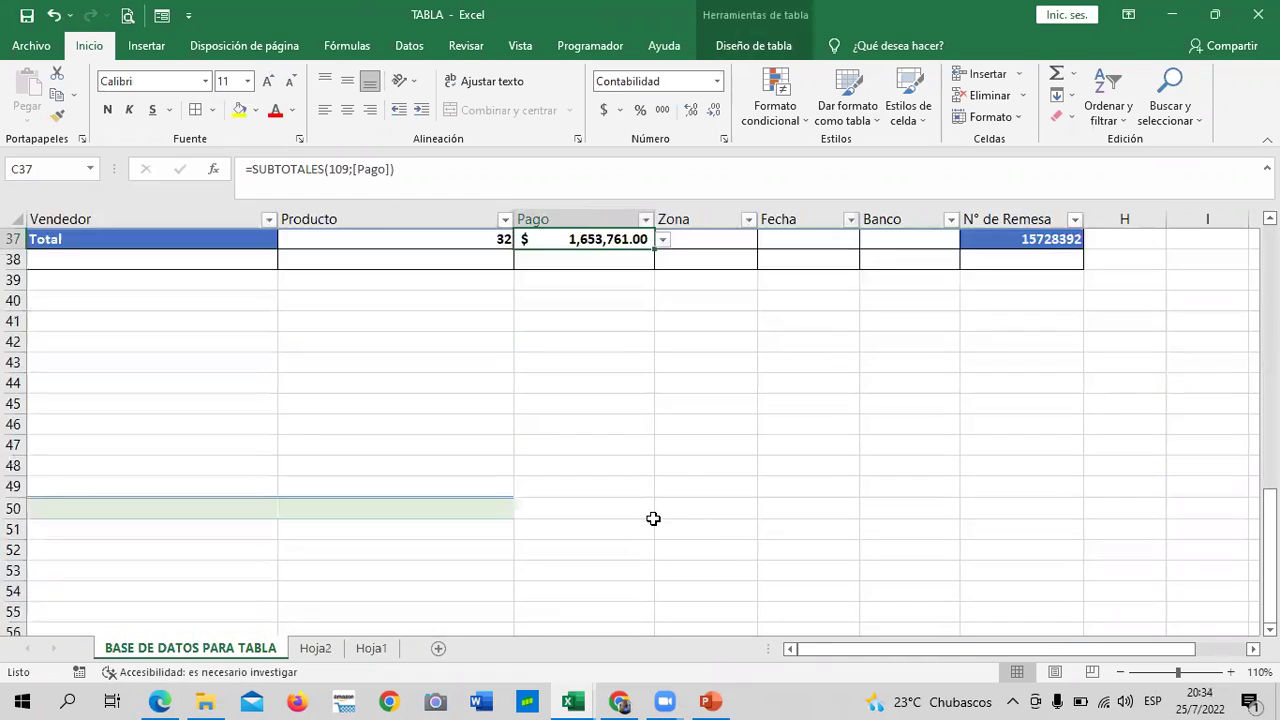
scroll(622, 505, up, 1)
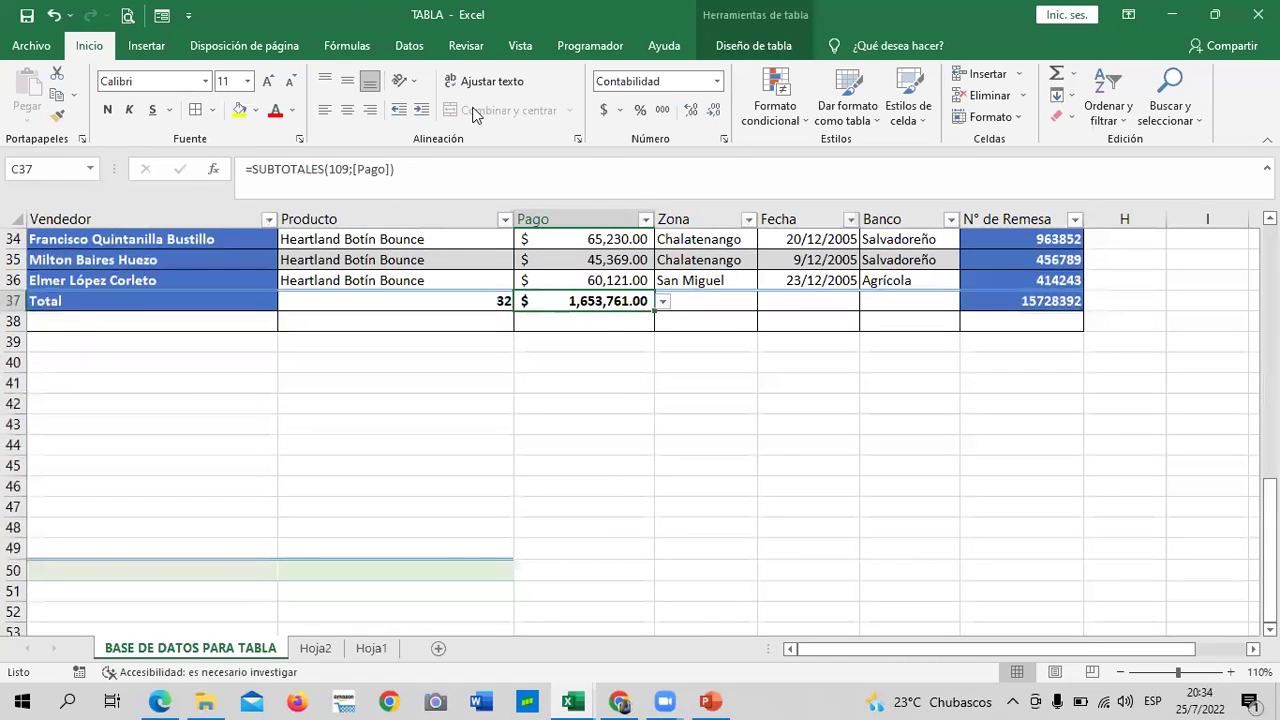
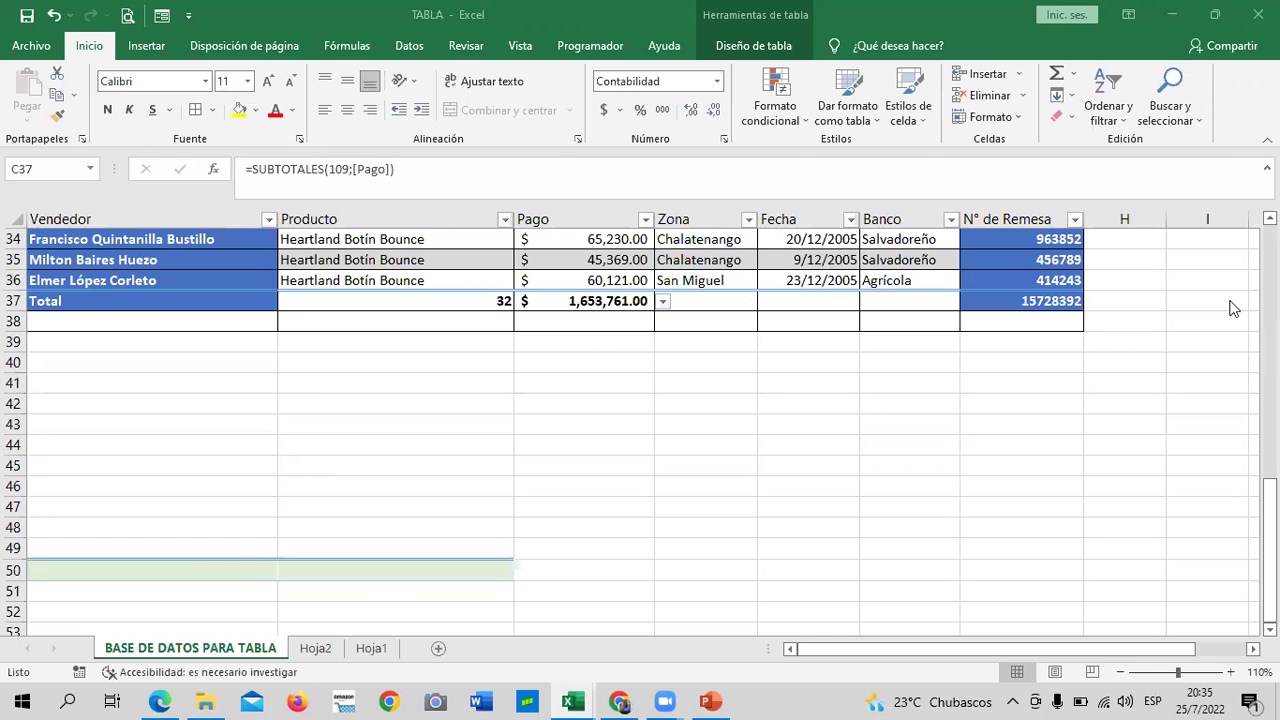
- On Hoja2, set the B3:C9 ZONA/PAGO table to 12-point text
scroll(650, 464, up, 2)
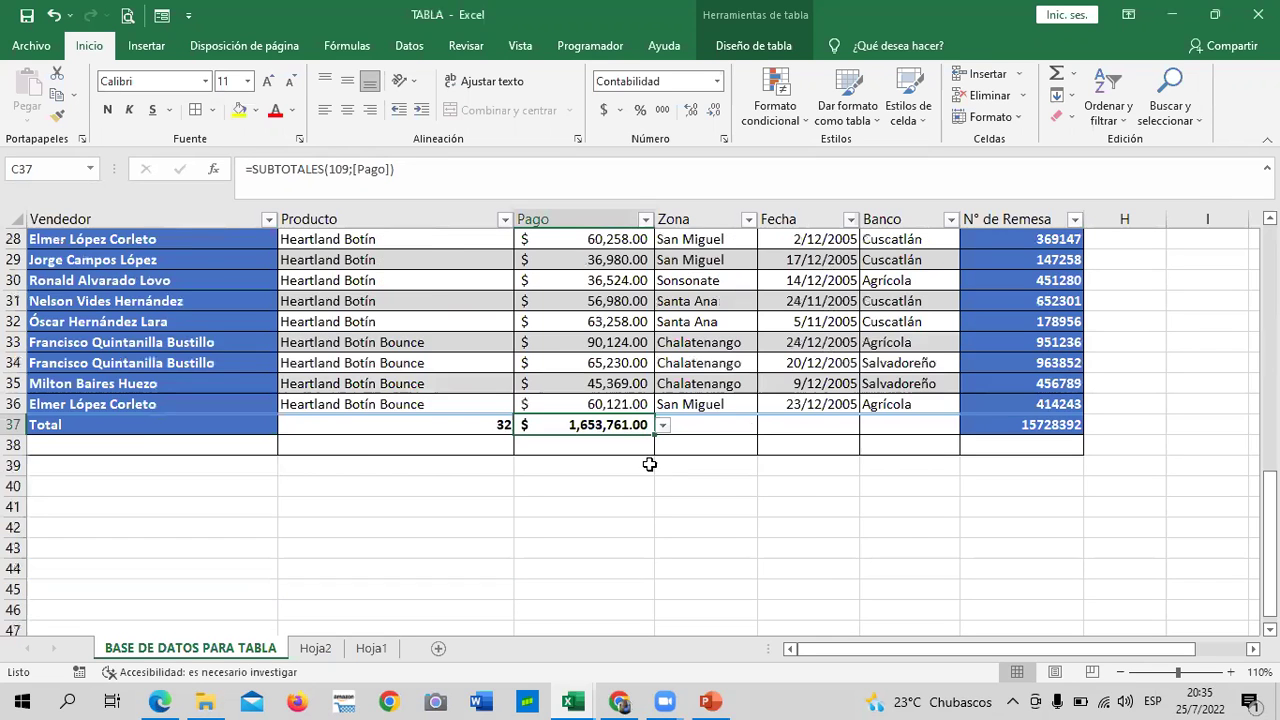
scroll(650, 464, up, 3)
scroll(650, 470, down, 4)
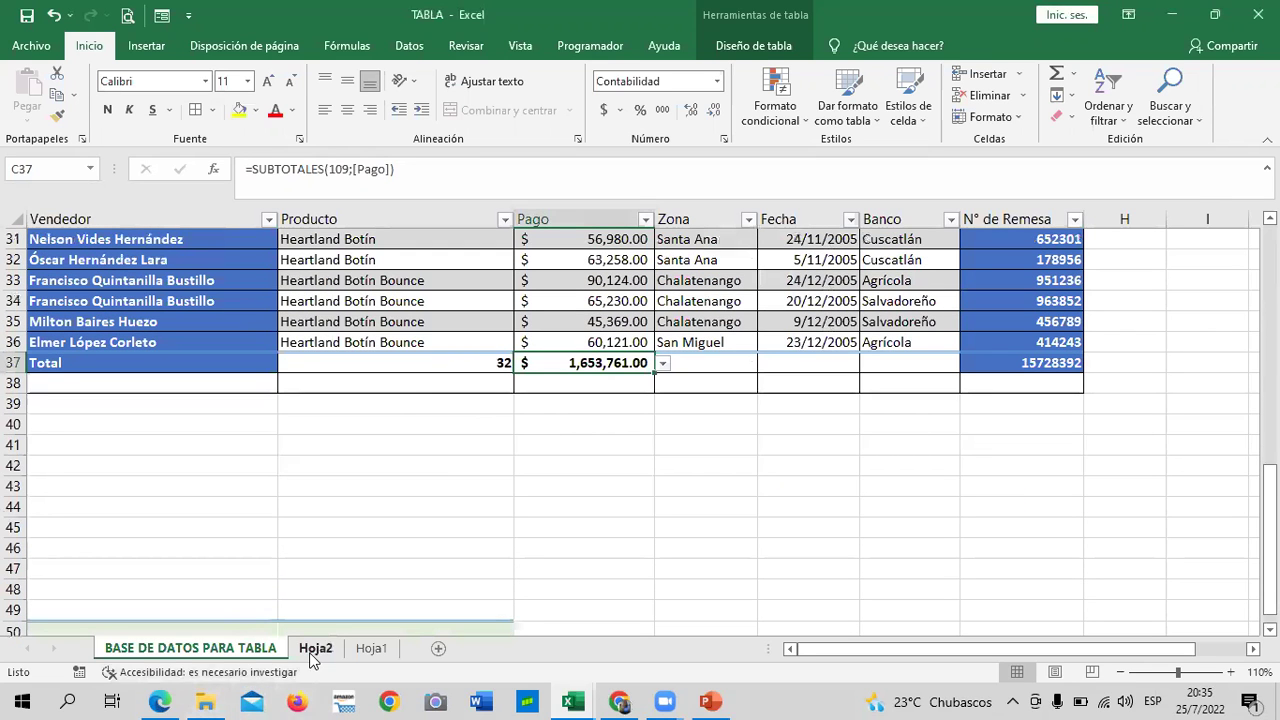
click(313, 649)
click(506, 408)
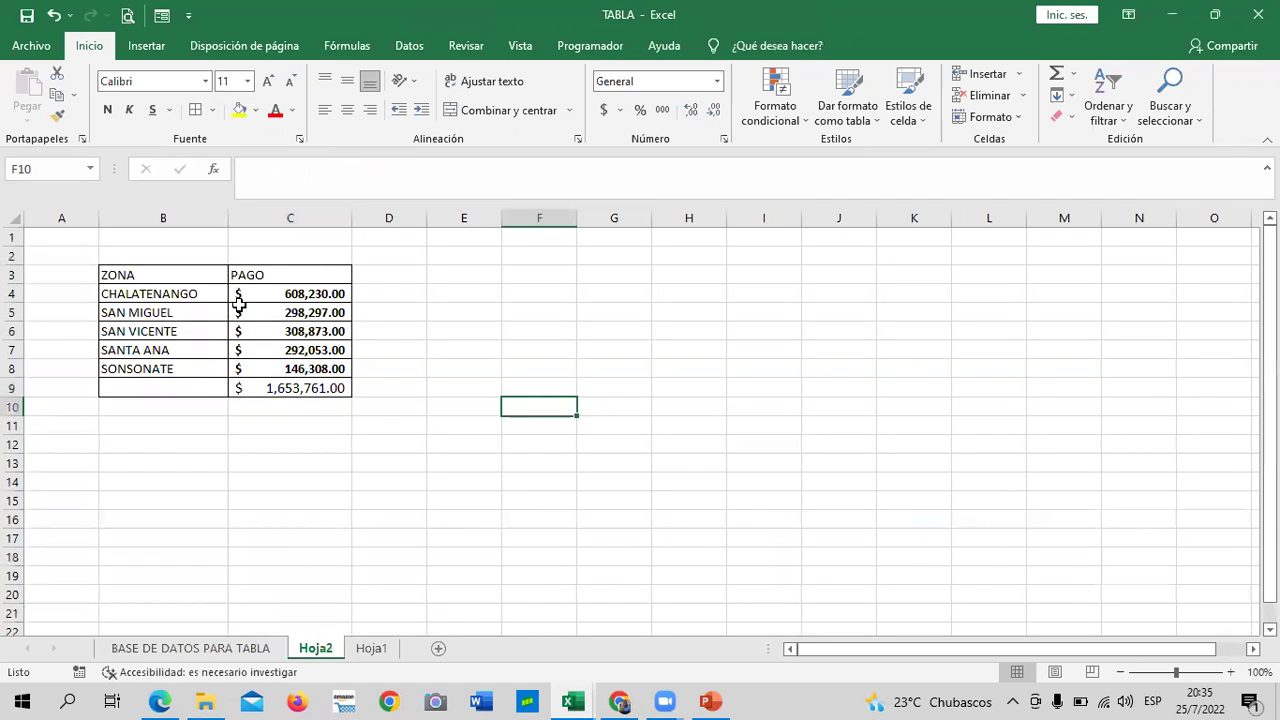
drag(209, 274, 320, 392)
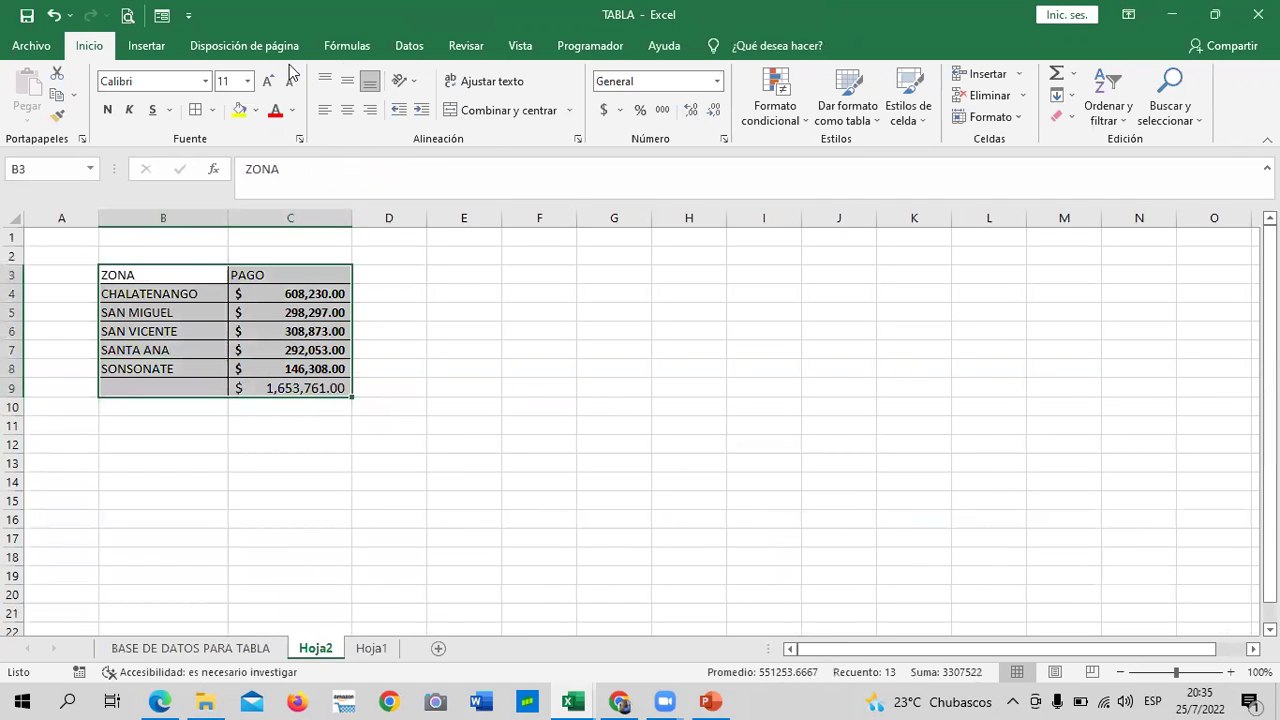
click(267, 80)
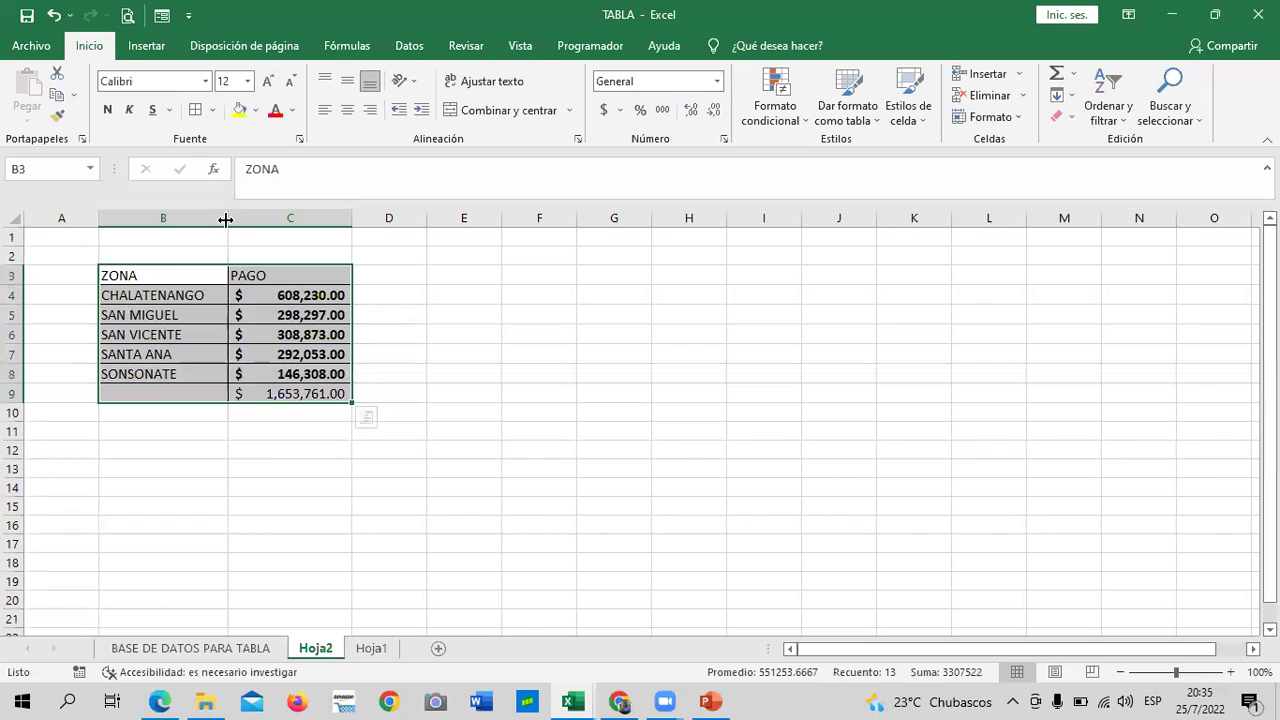
- Widen columns B and C to fit the enlarged table
drag(226, 219, 247, 218)
drag(370, 216, 384, 216)
click(646, 374)
- Make the 1,653,761.00 total in C9 bold
click(270, 395)
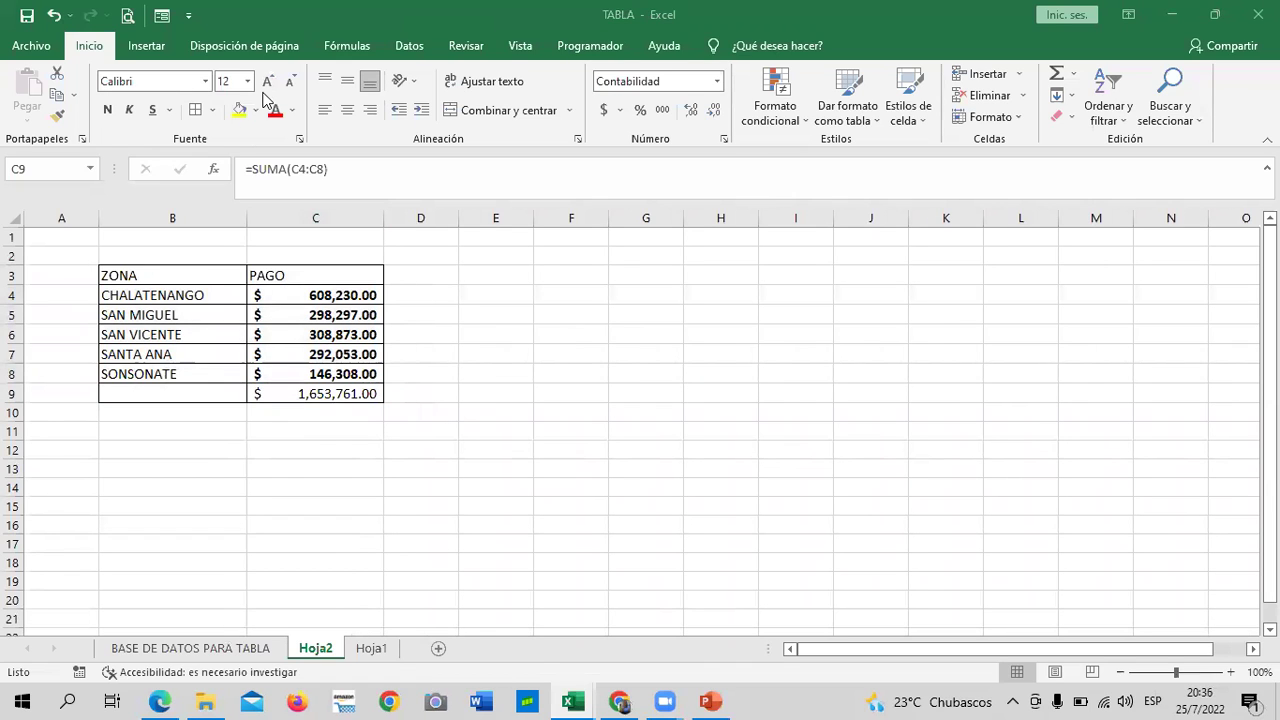
click(272, 396)
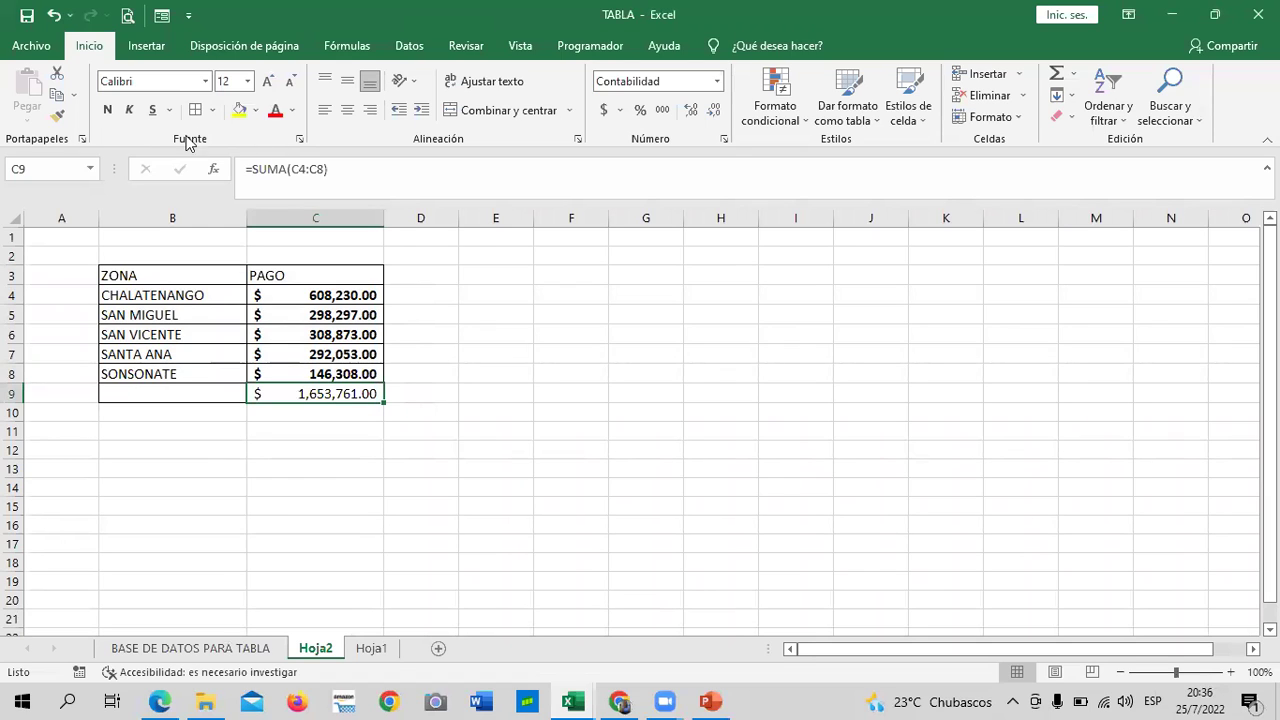
click(107, 108)
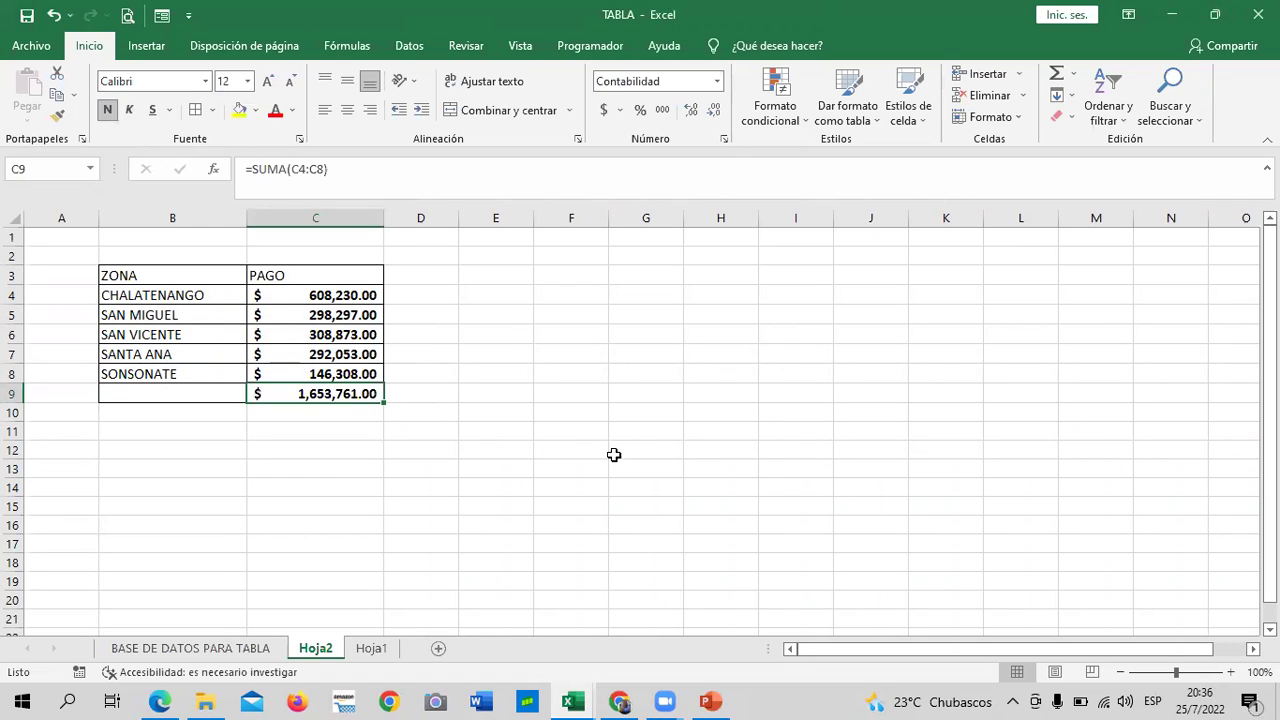
drag(614, 466, 614, 452)
- On BASE DE DATOS PARA TABLA, change the Total row's Pago function to Máx
click(152, 650)
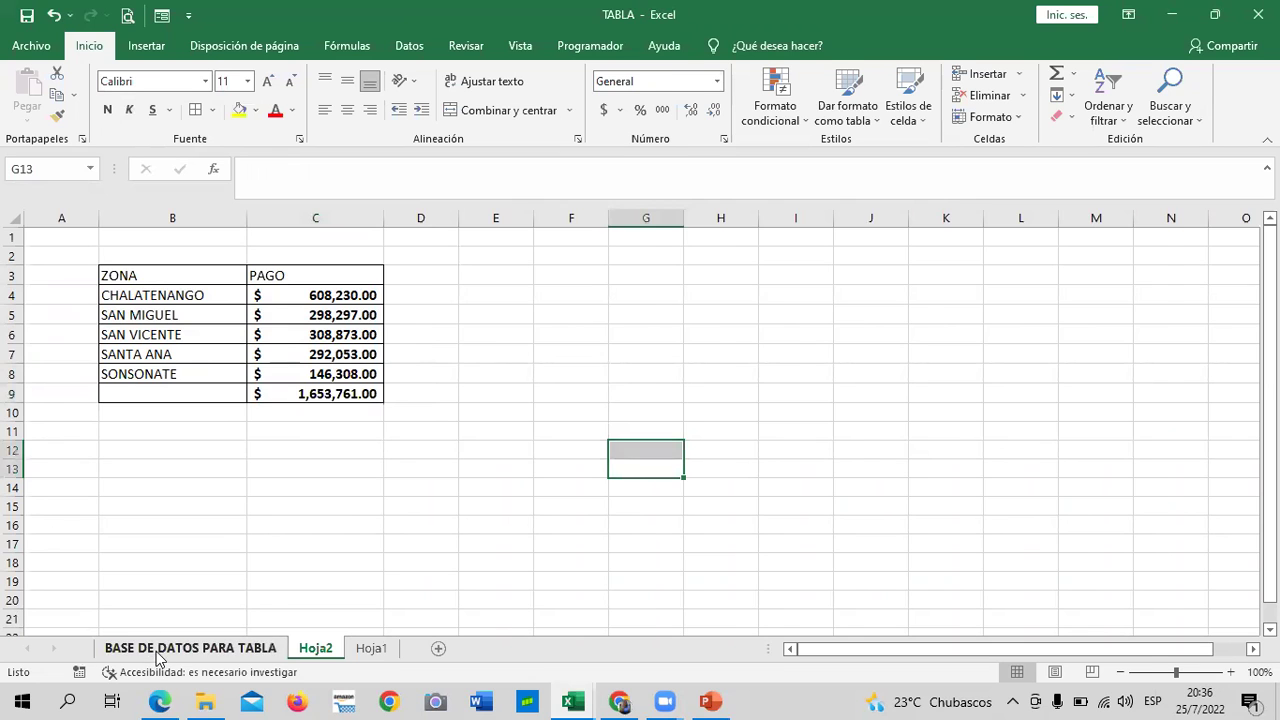
scroll(745, 432, up, 3)
scroll(736, 424, up, 3)
scroll(734, 422, up, 4)
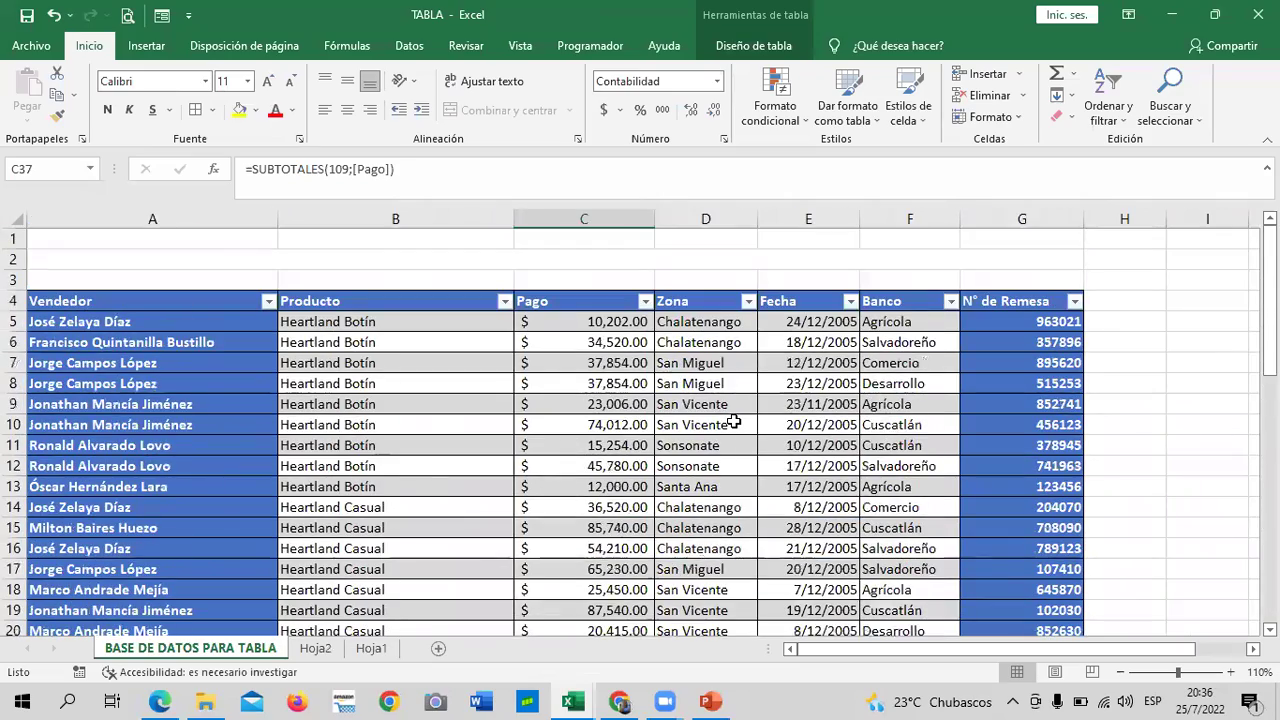
scroll(734, 422, down, 3)
scroll(734, 422, down, 5)
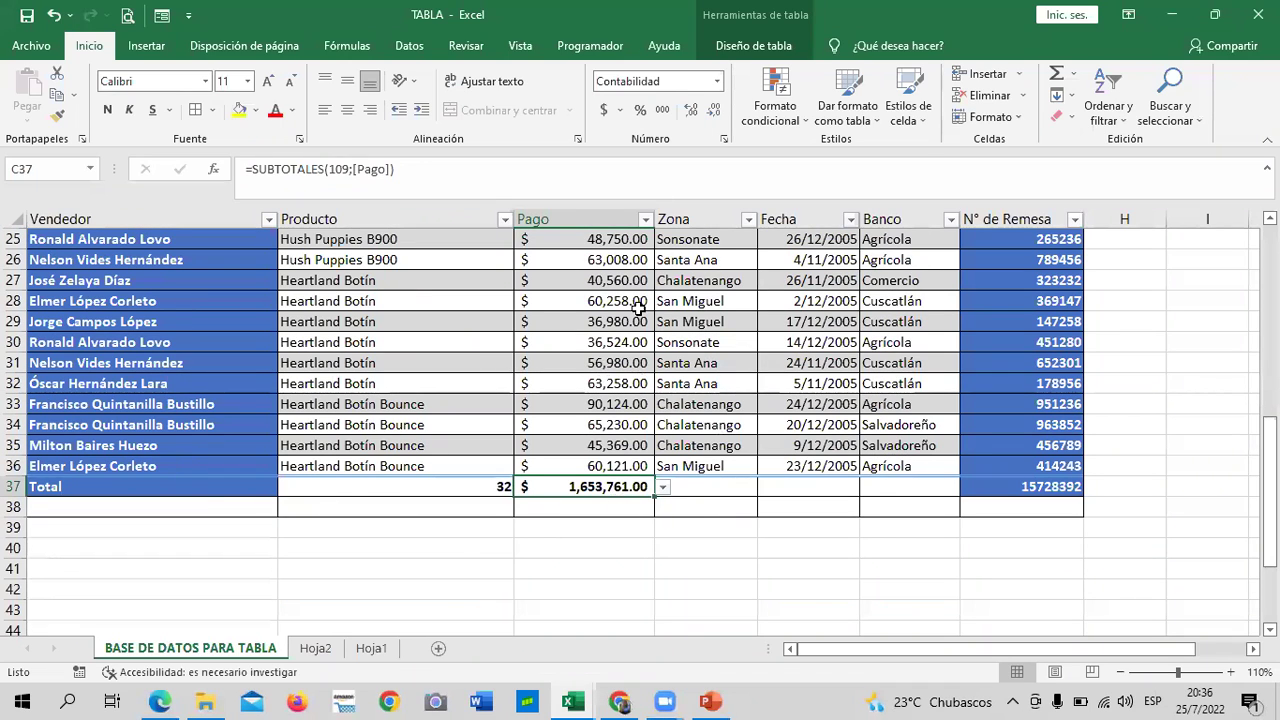
click(662, 487)
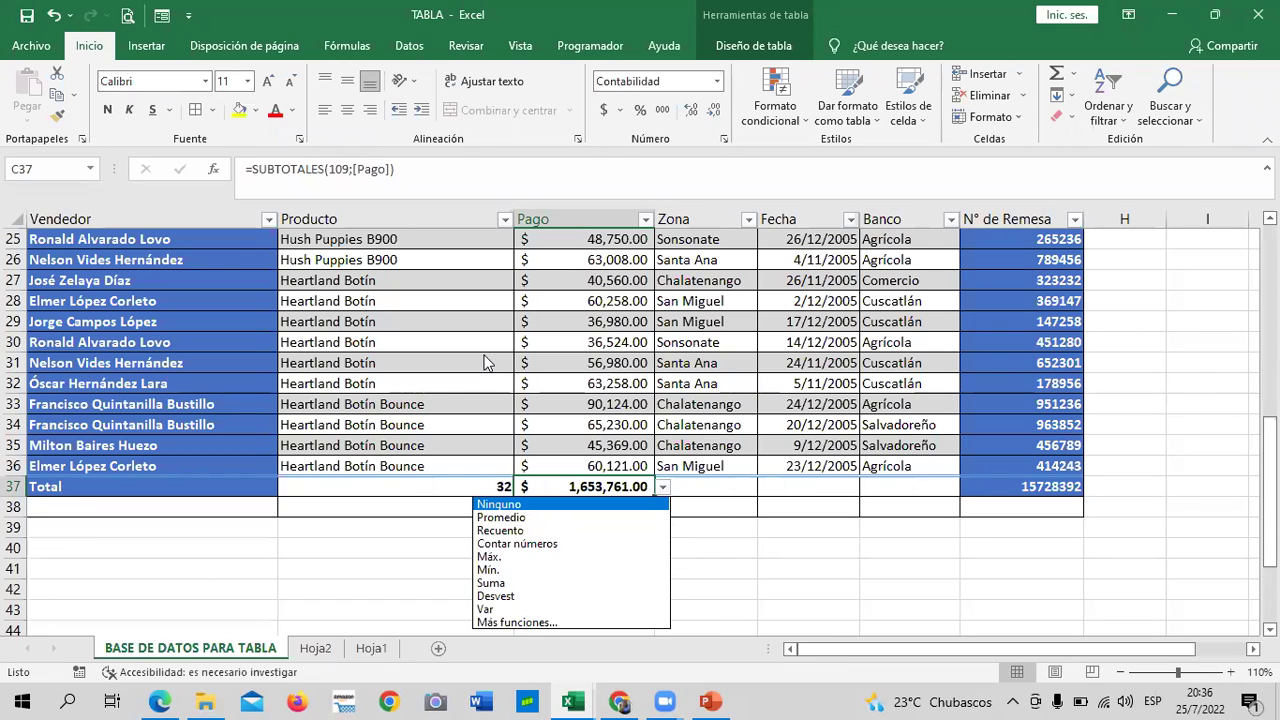
click(728, 565)
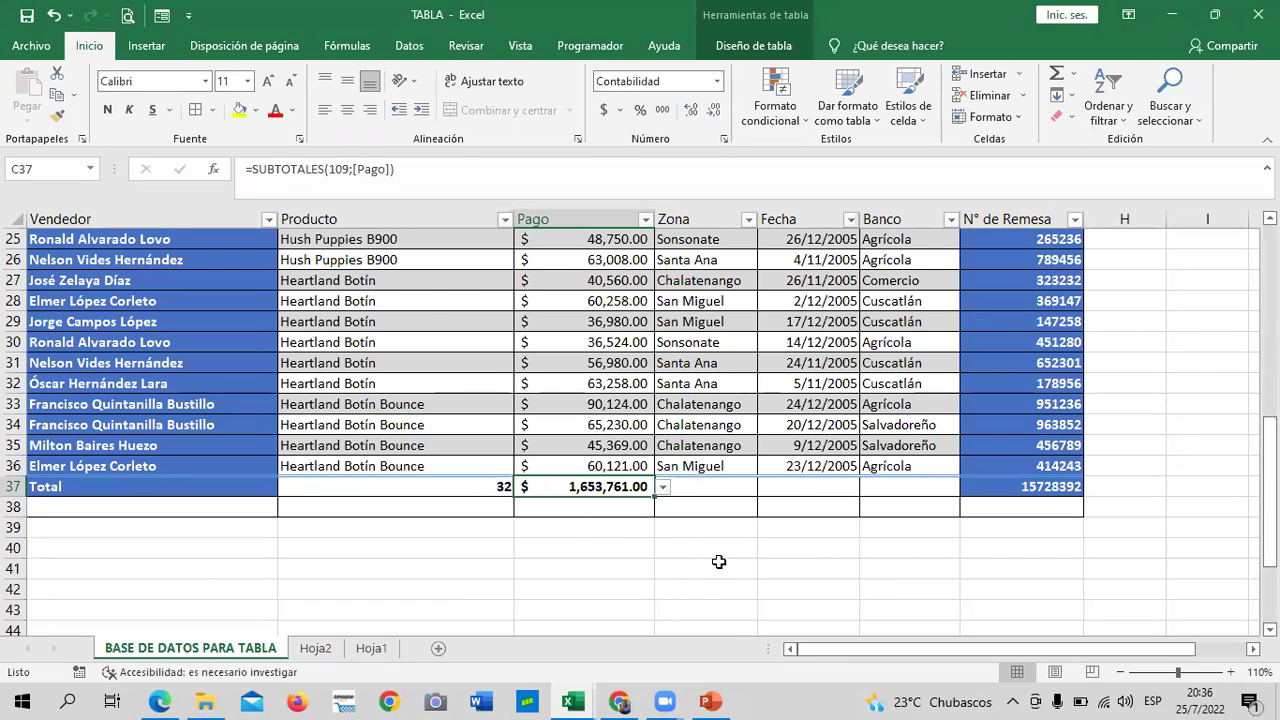
click(661, 487)
click(536, 557)
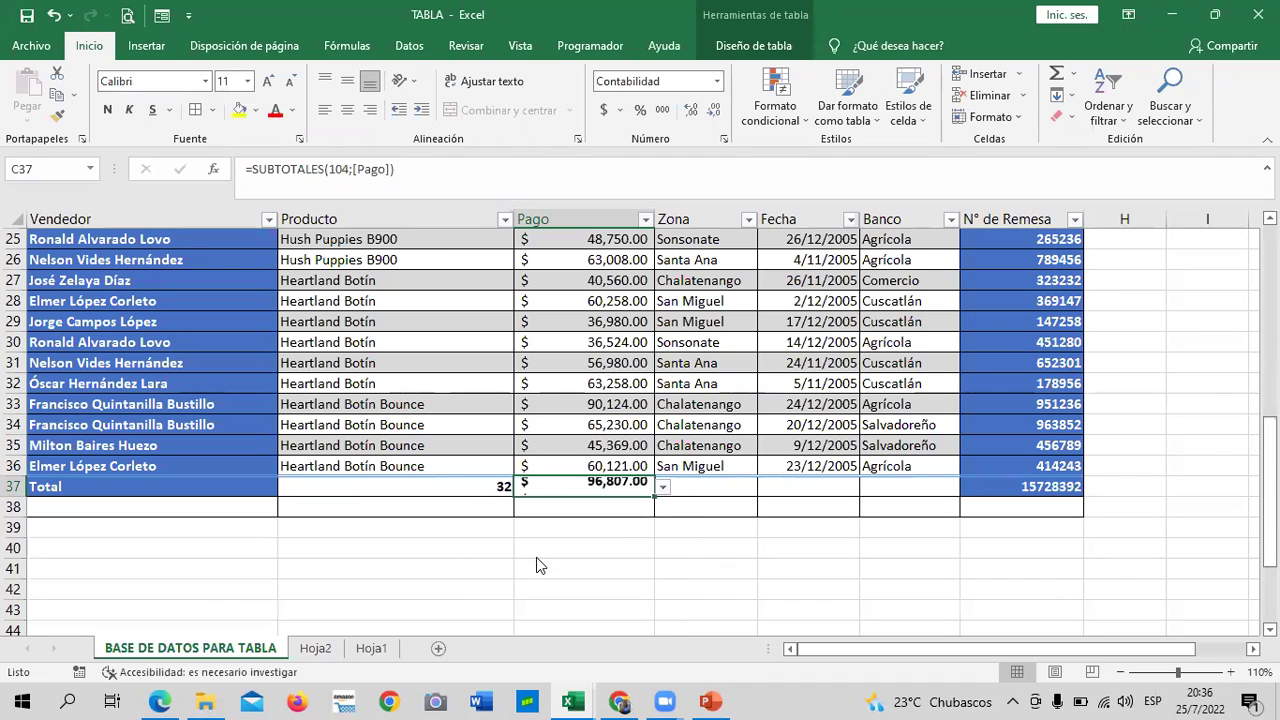
click(584, 562)
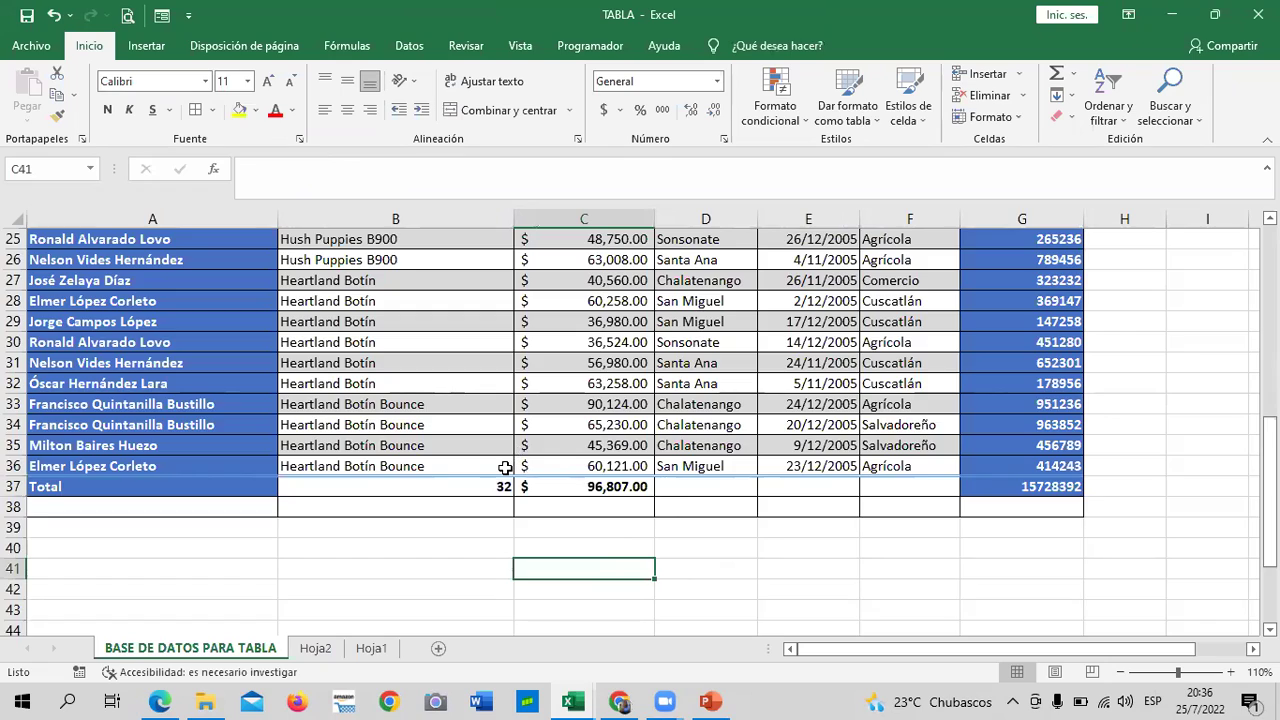
- Filter the Producto column to show only Heartland Botín
scroll(505, 468, up, 2)
scroll(505, 468, up, 3)
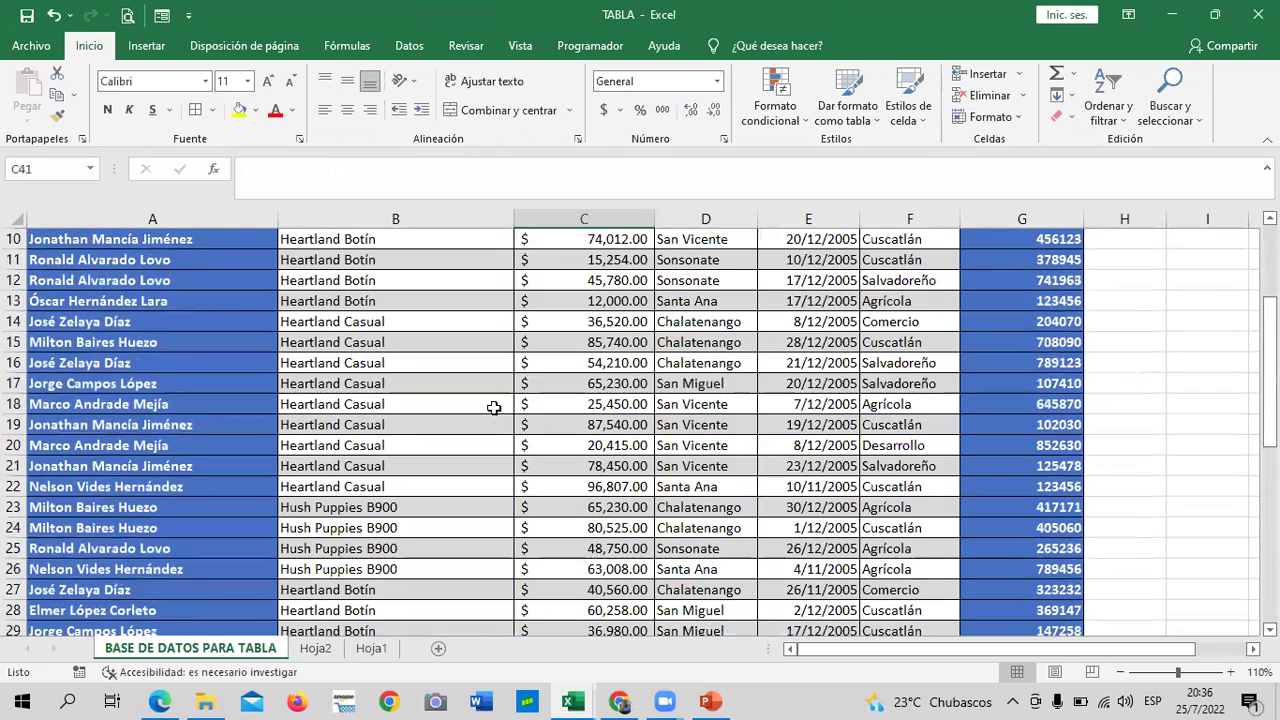
scroll(505, 468, up, 3)
click(502, 301)
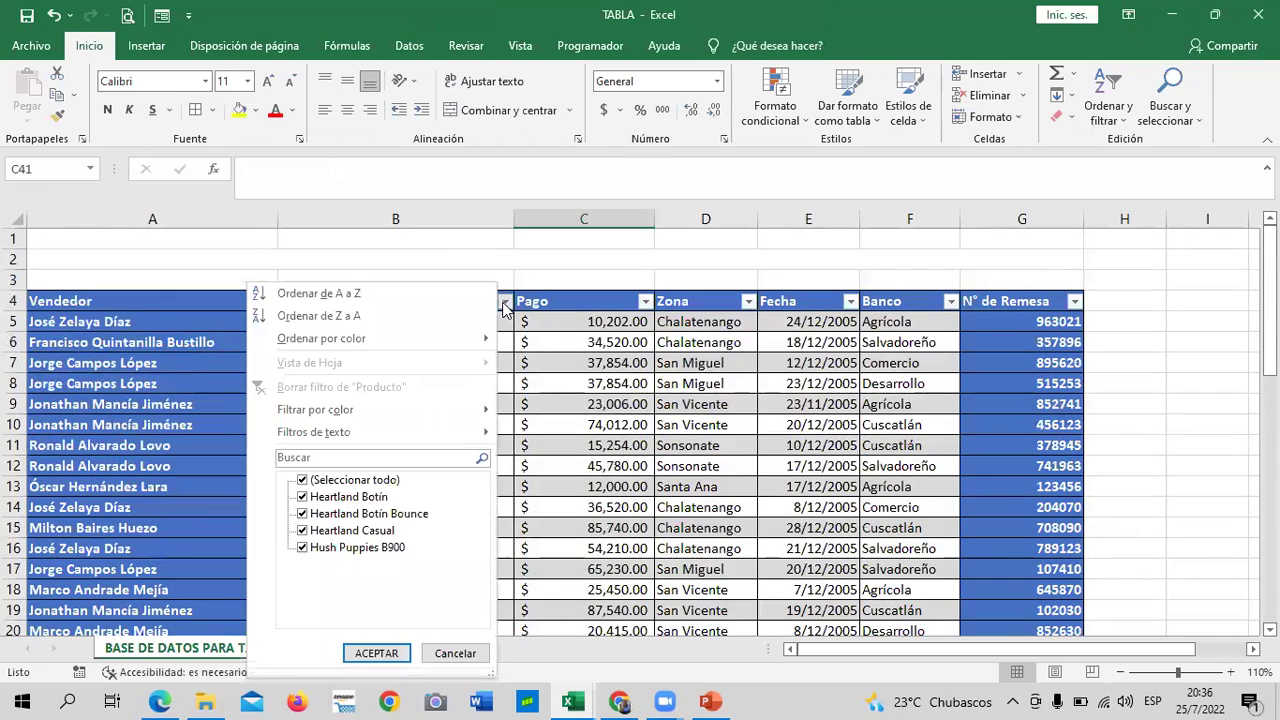
click(361, 481)
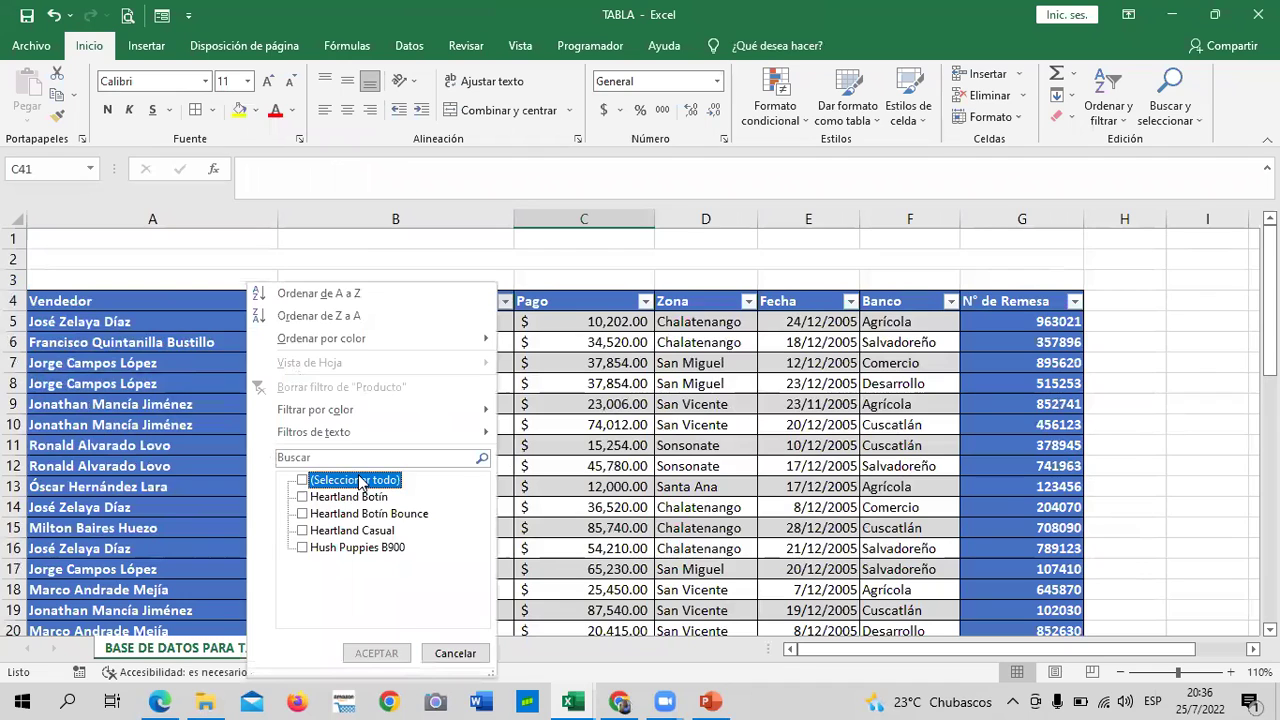
click(303, 498)
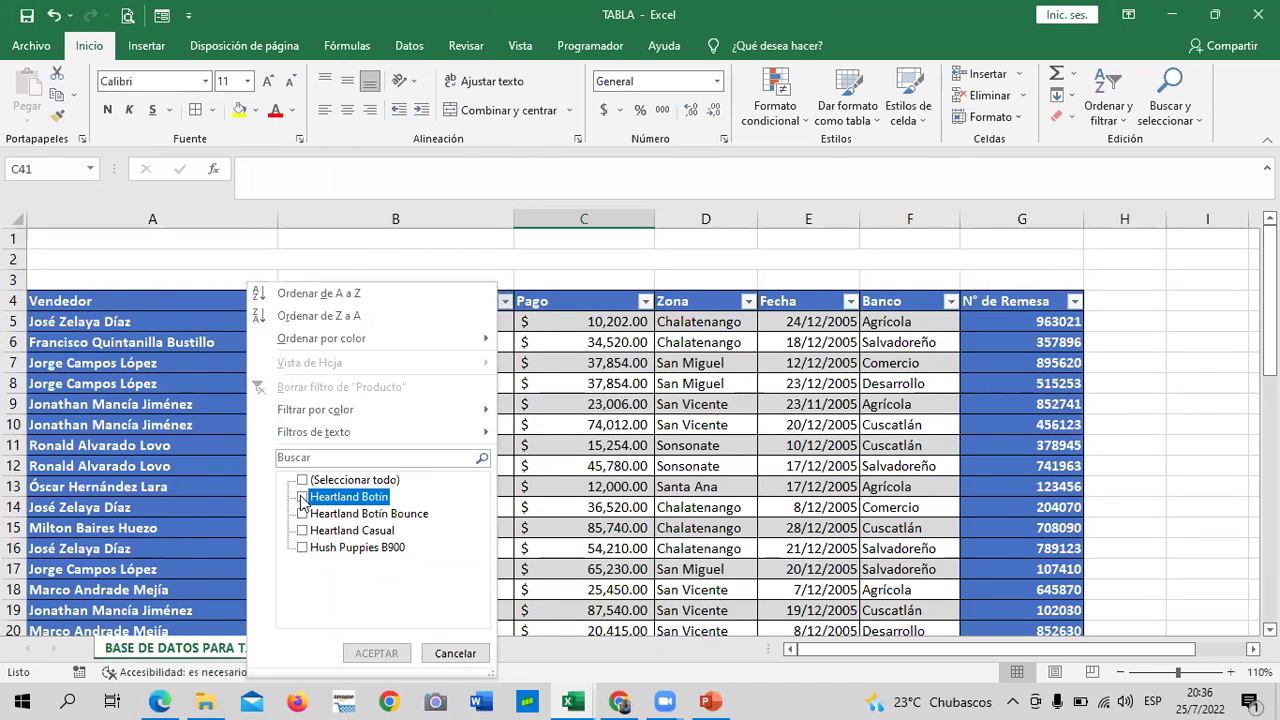
click(377, 654)
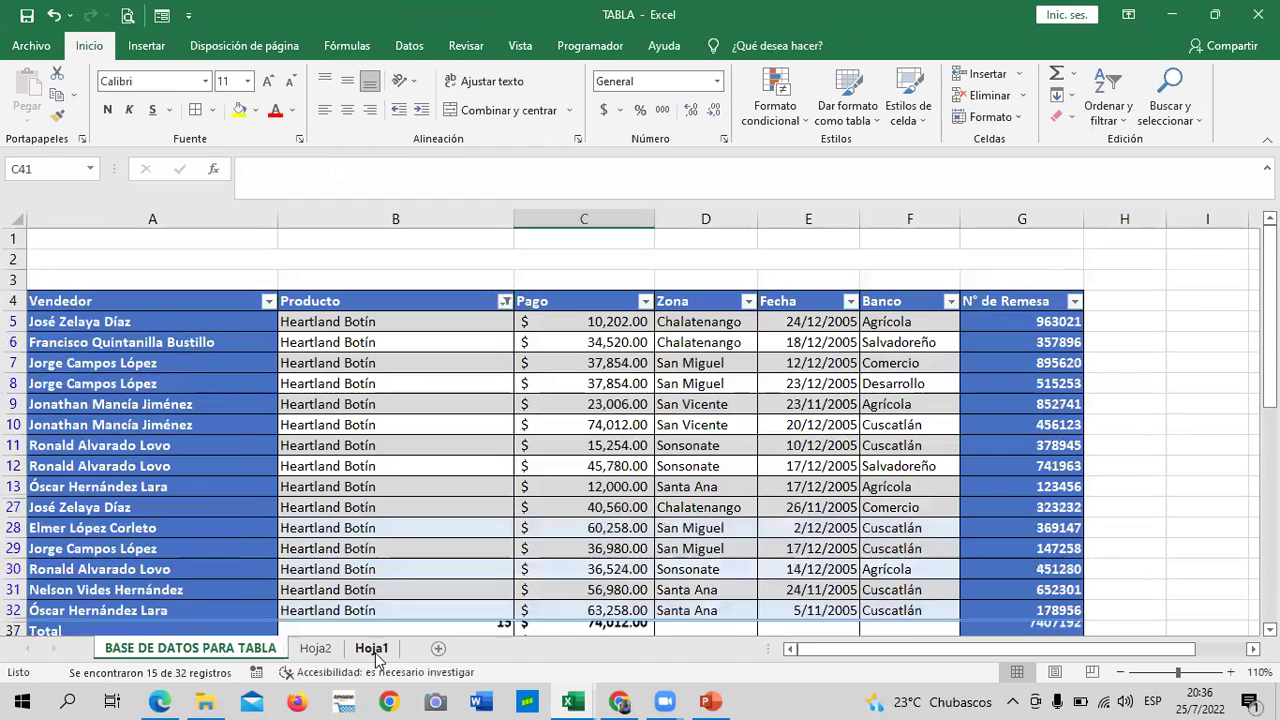
- Copy the Heartland Botín product name from cell B5
scroll(636, 497, down, 2)
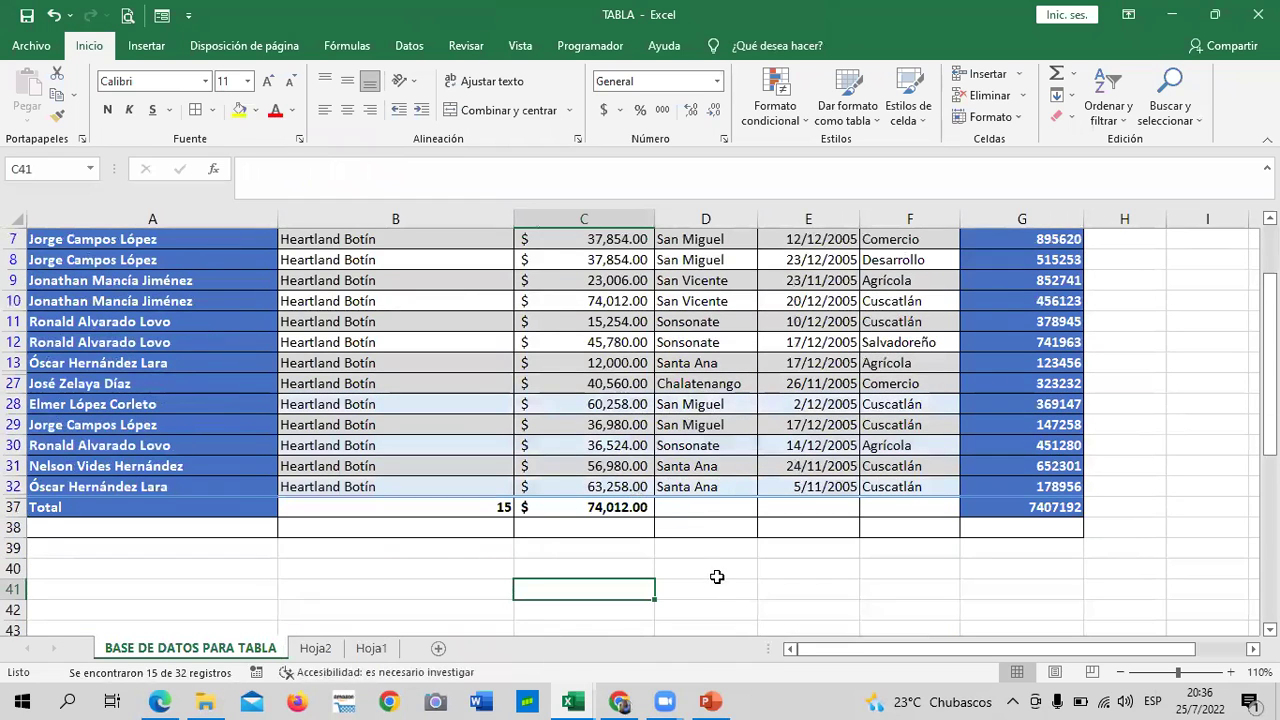
scroll(717, 577, up, 2)
click(345, 322)
right_click(345, 322)
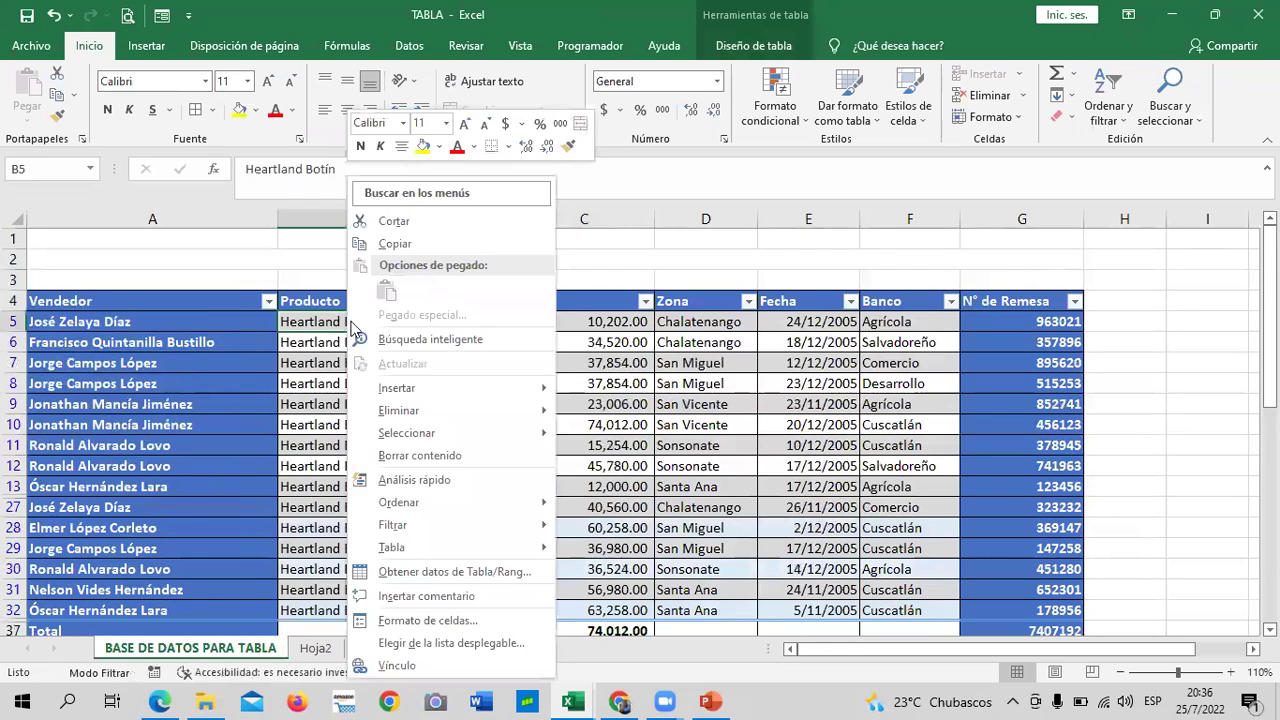
click(400, 247)
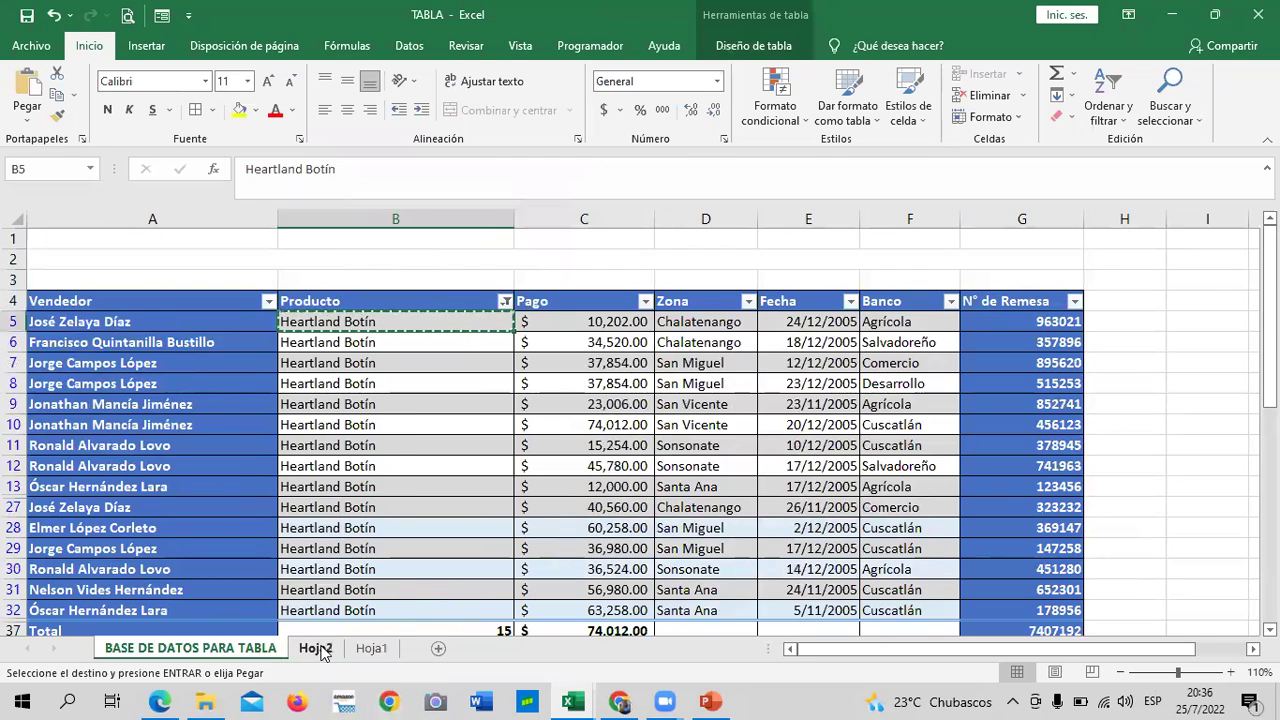
click(318, 650)
- Paste Heartland Botín into Hoja2 cell E4 and widen column E
click(508, 279)
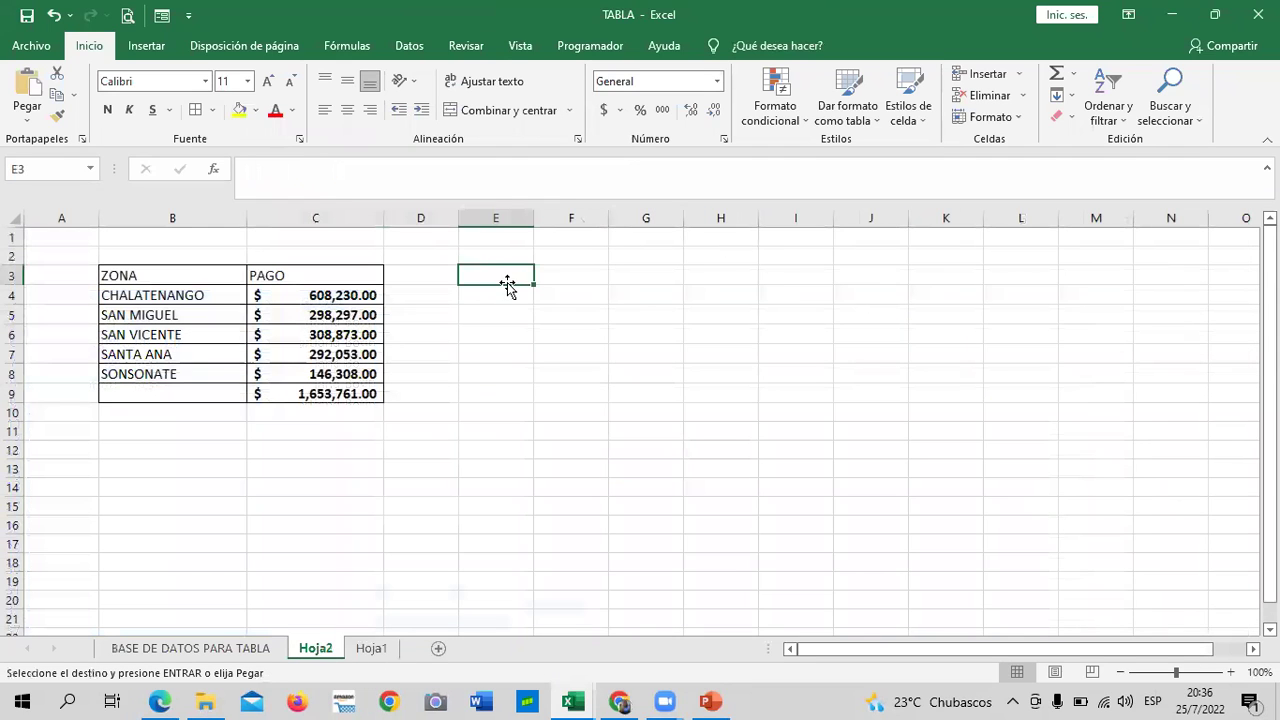
right_click(504, 298)
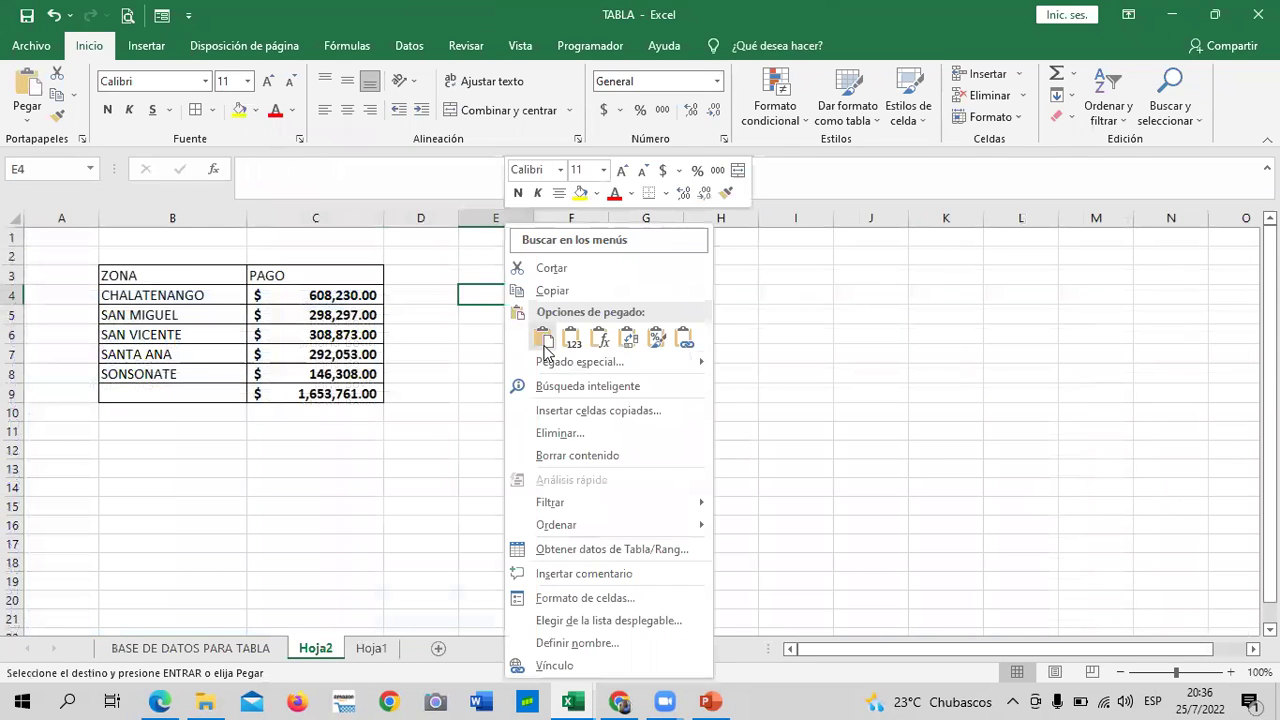
click(544, 338)
drag(536, 218, 580, 218)
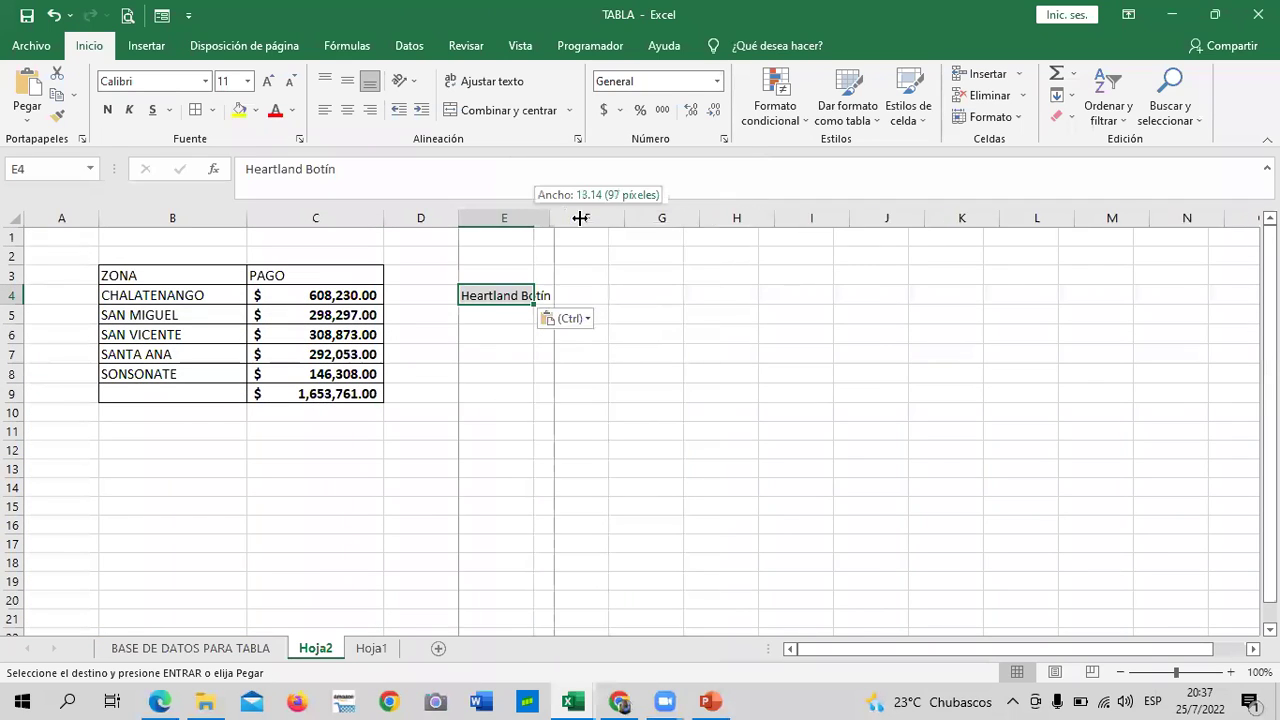
- Add headings PRODUCTO in E3 and VENTA MAXIMA in F3, widening column F
click(660, 374)
click(535, 270)
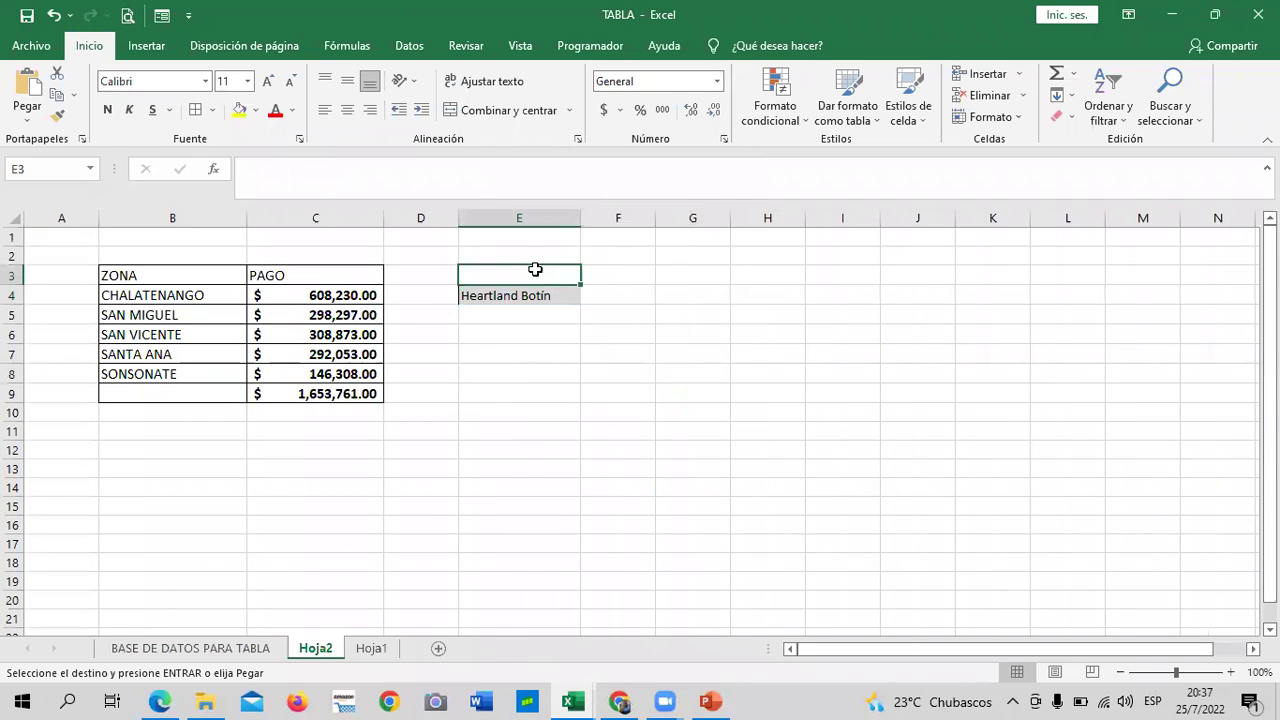
text(PRODUCTO)
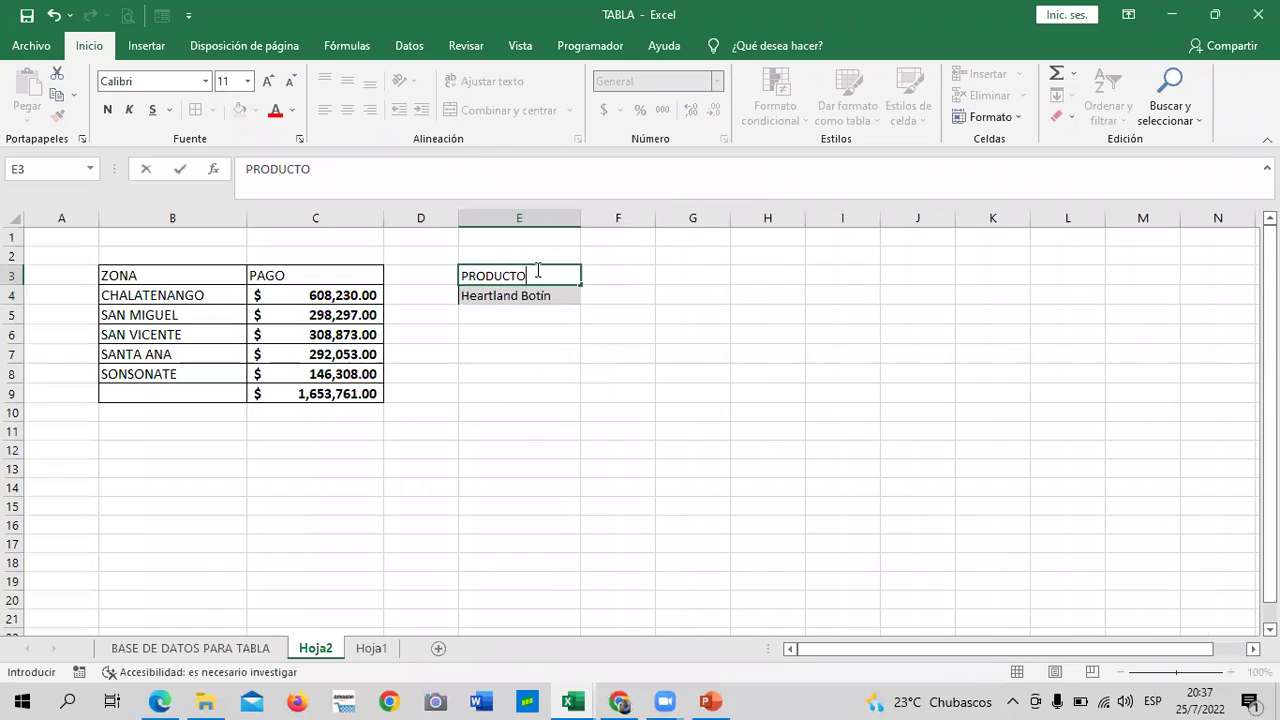
key(Return)
click(612, 278)
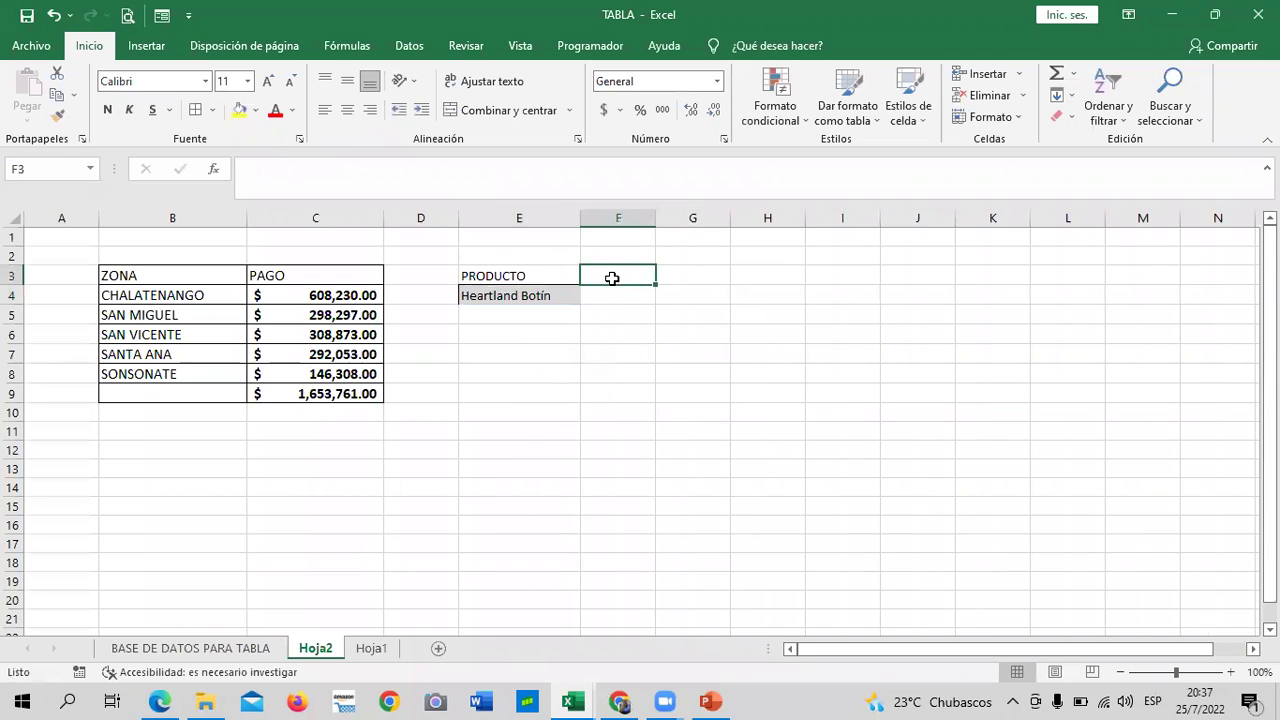
text(VENTAS)
key(BackSpace)
text(MA)
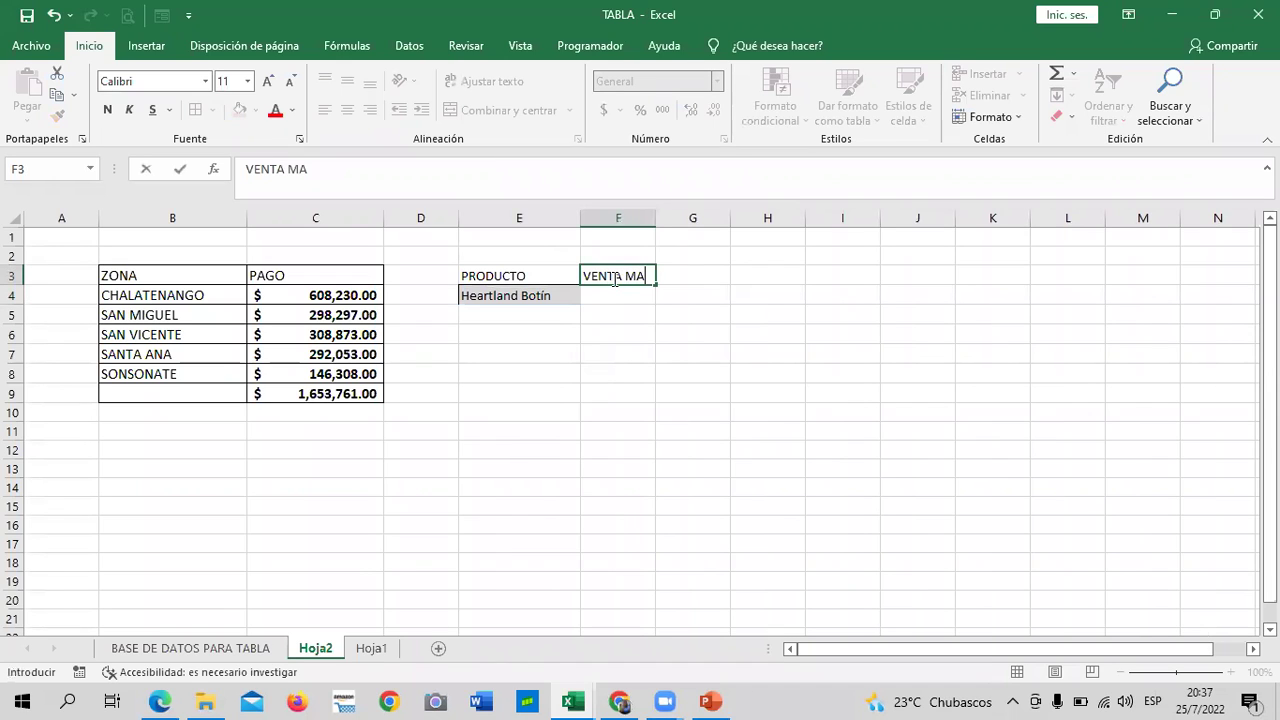
text(XIMA)
key(Return)
drag(655, 218, 687, 218)
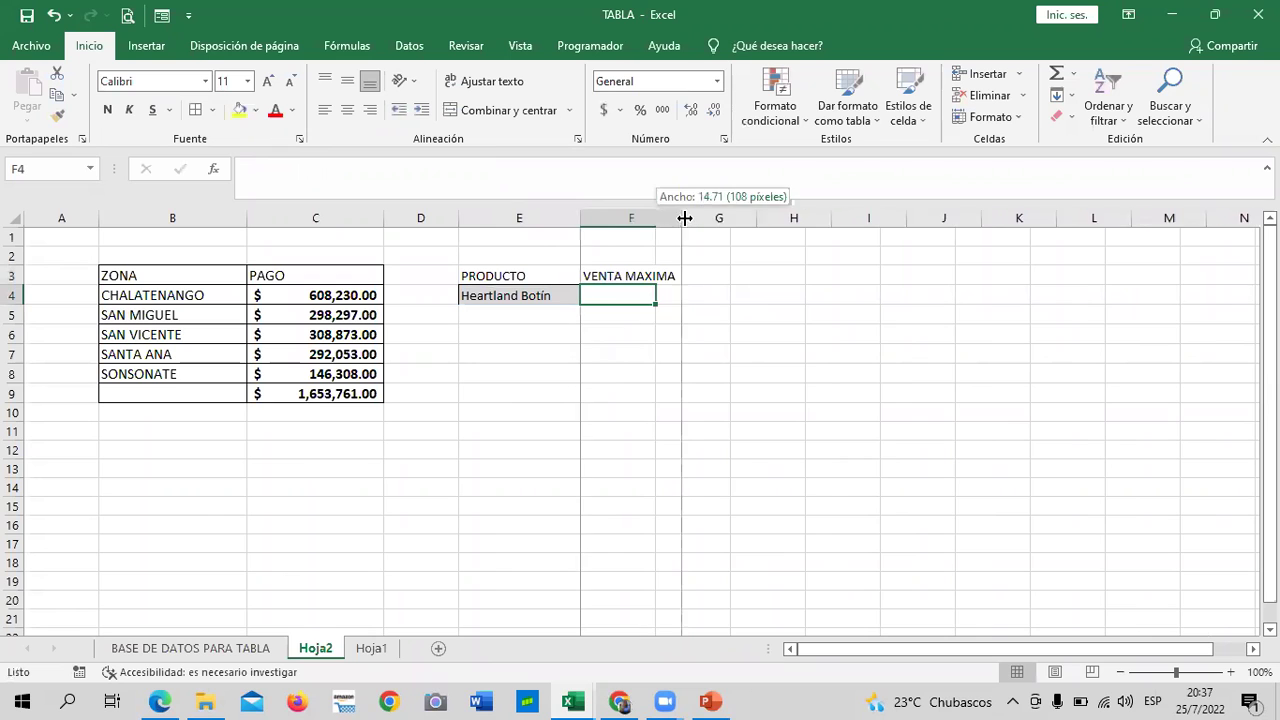
- Copy the filtered table's Pago total from cell C37
click(722, 381)
click(541, 293)
click(616, 297)
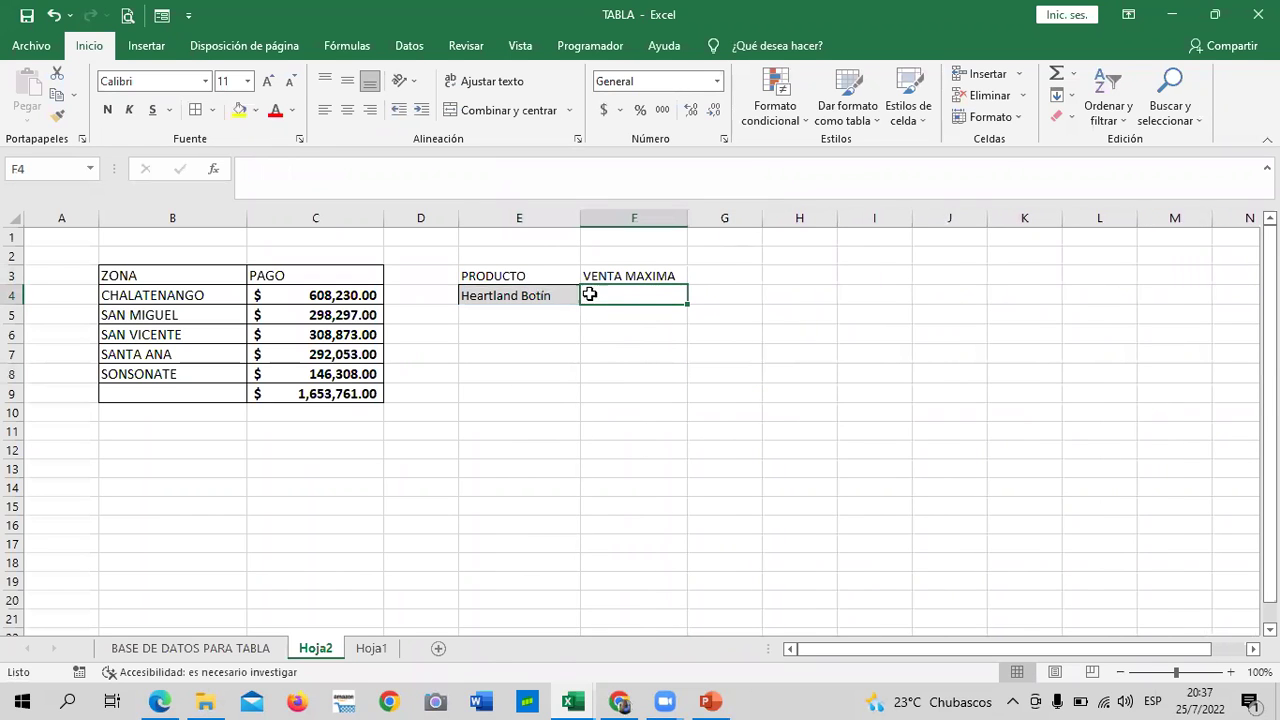
click(250, 648)
scroll(640, 500, down, 2)
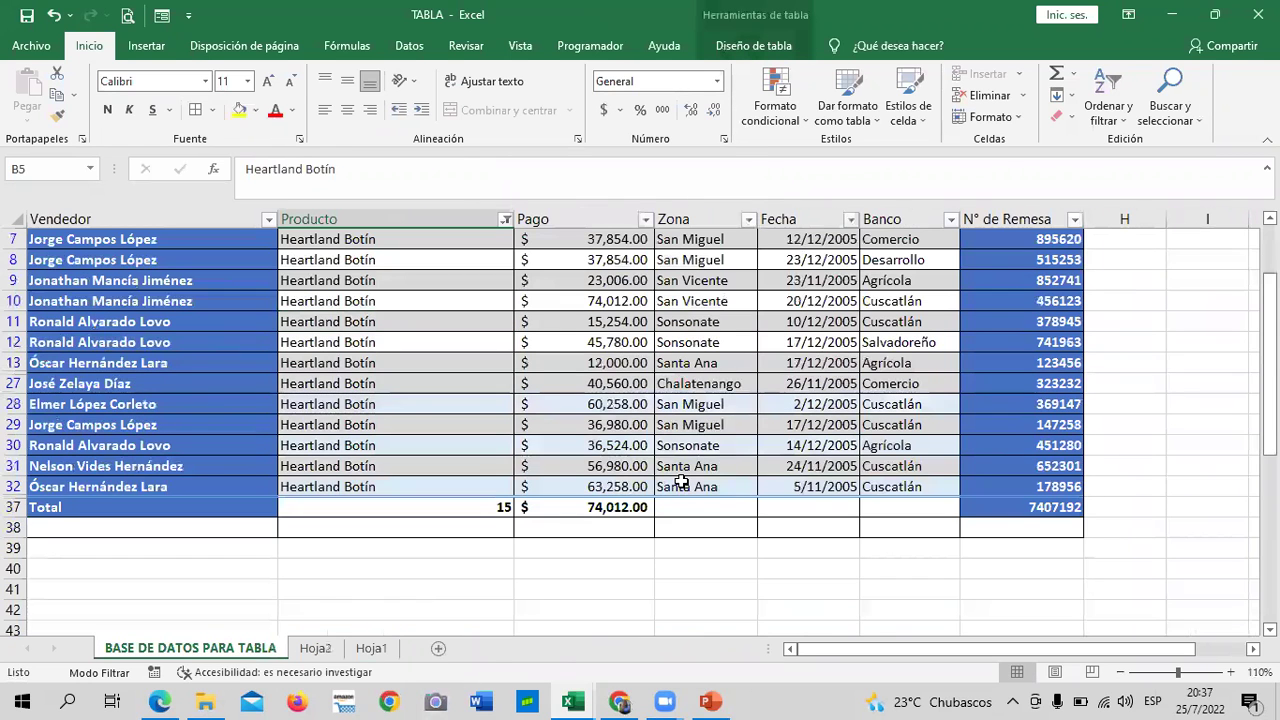
click(614, 508)
right_click(614, 510)
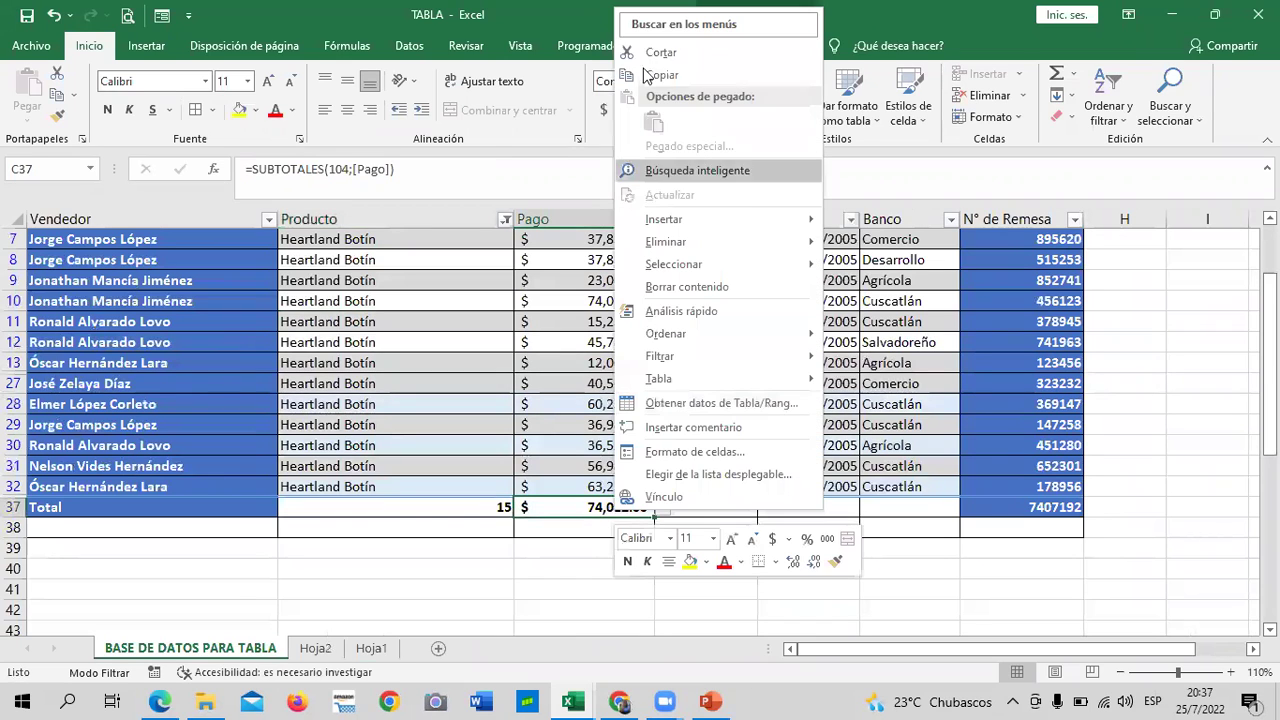
click(662, 75)
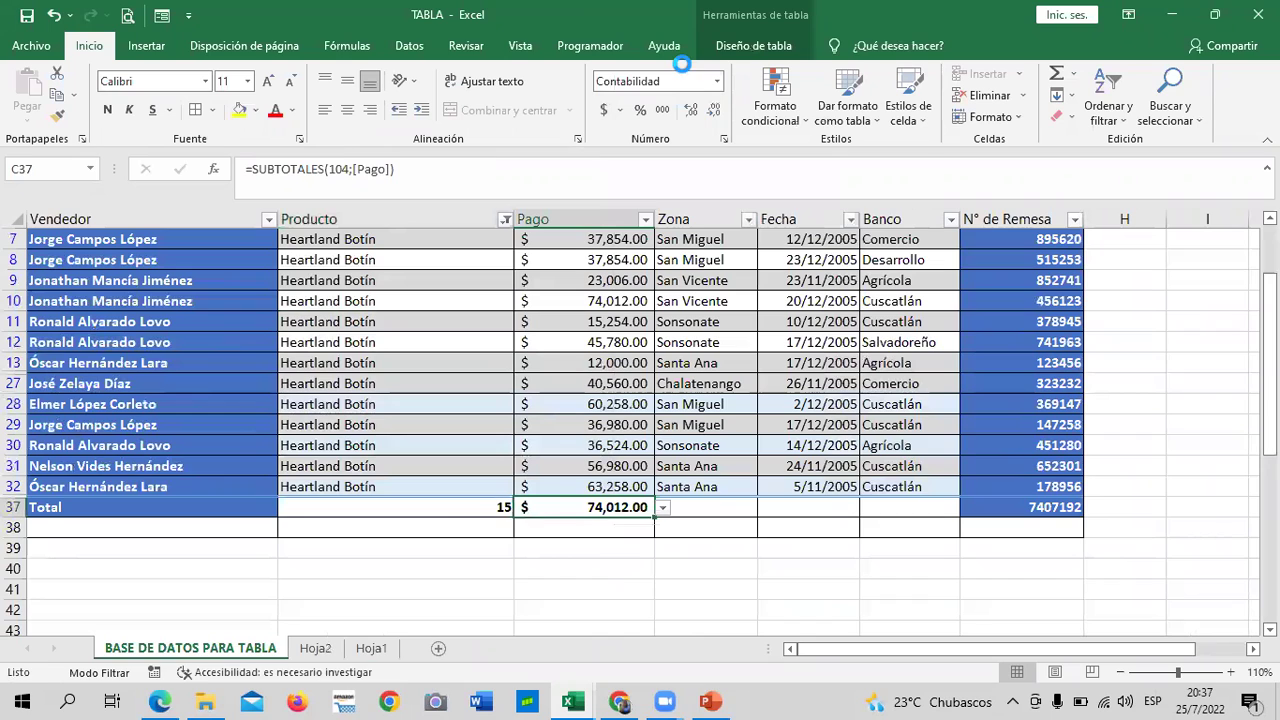
- Paste the $74,012.00 total as a value into Hoja2 cell F4
click(338, 650)
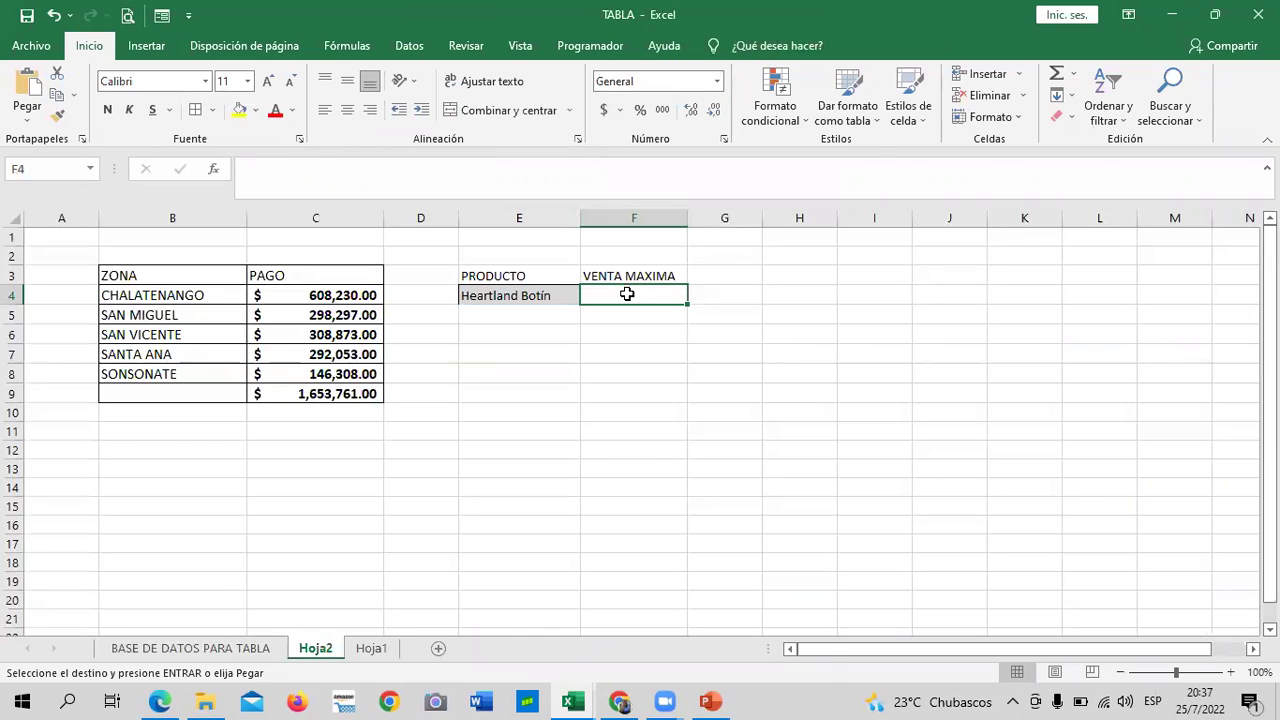
right_click(626, 292)
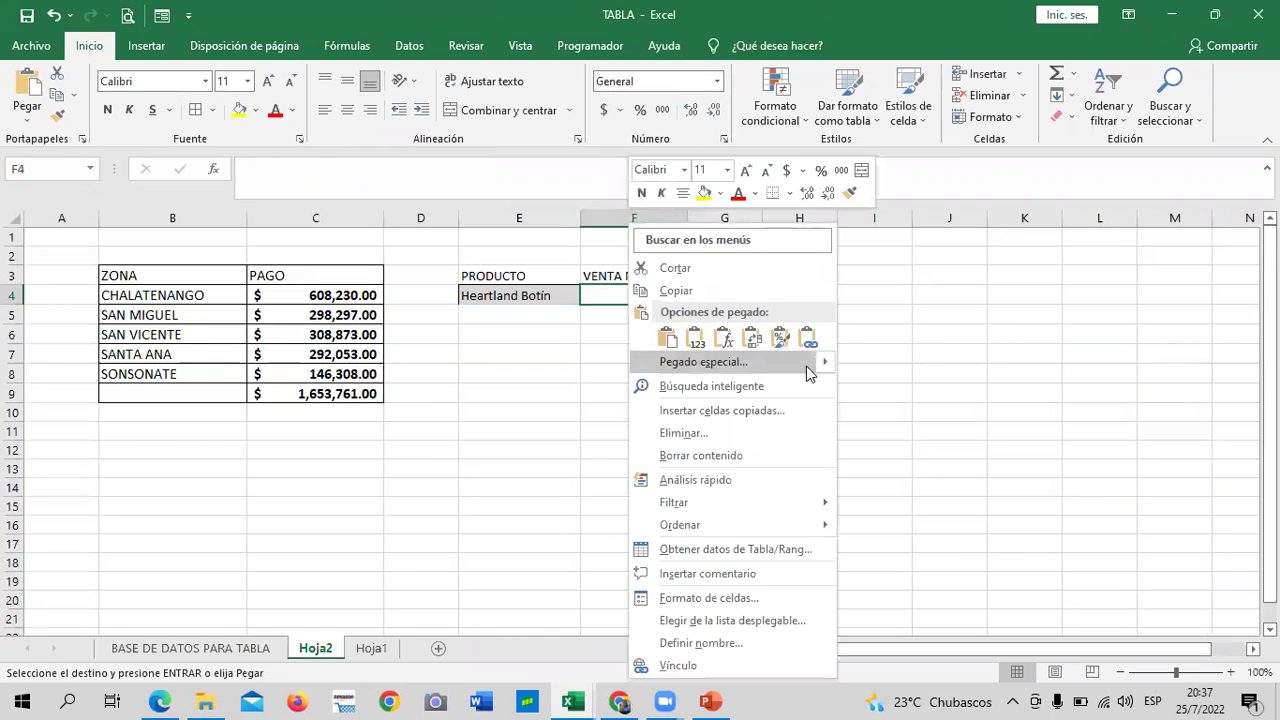
mouse_move(703, 362)
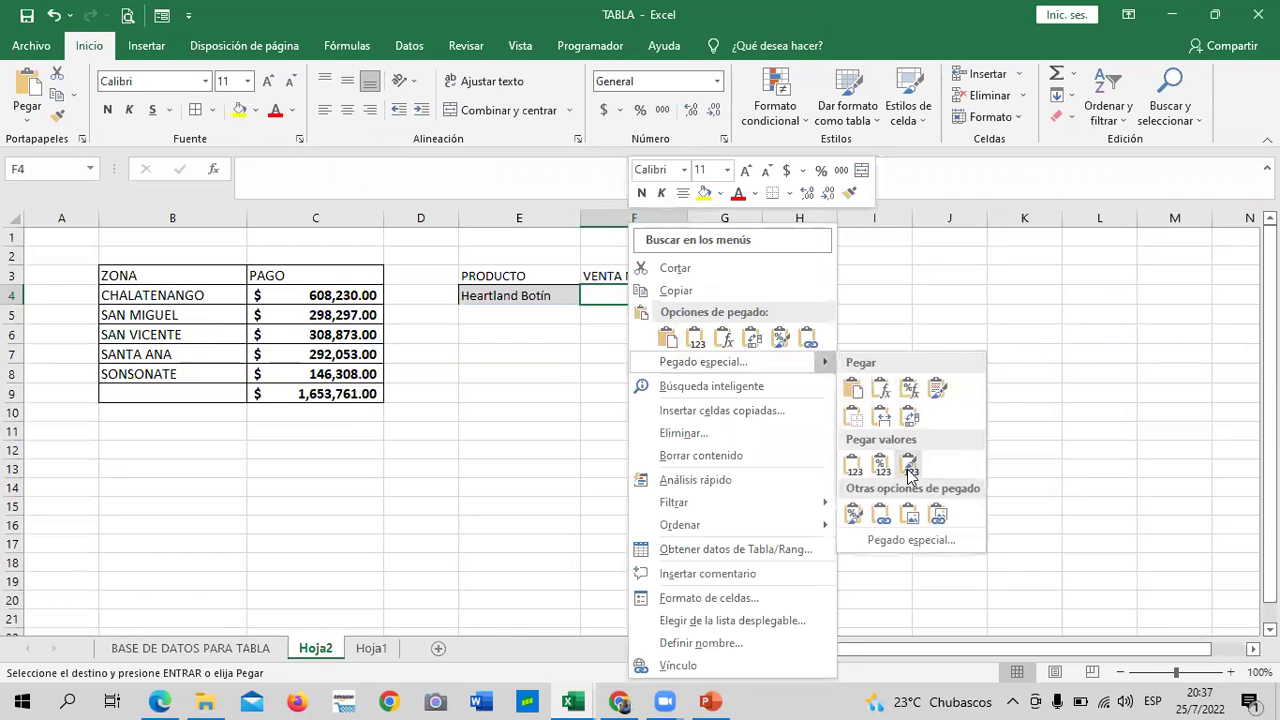
click(909, 465)
click(896, 396)
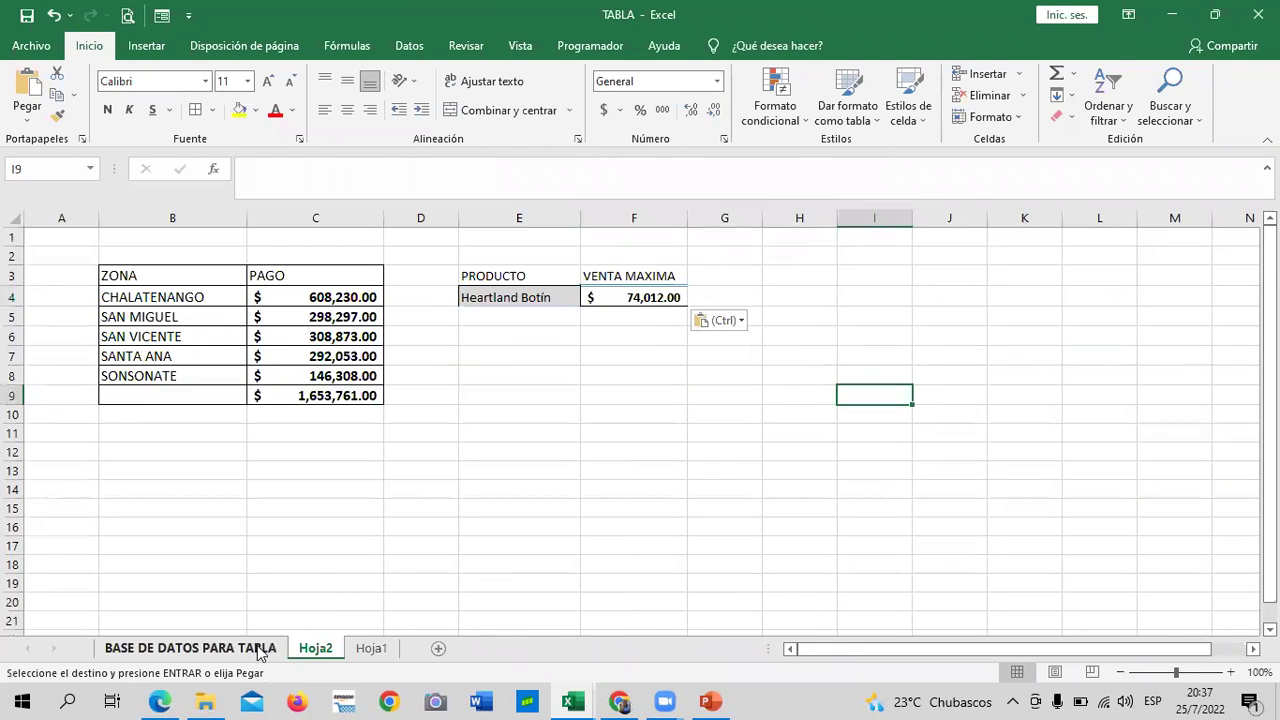
click(255, 650)
- Filter the Producto column to show only Heartland Botín Bounce
scroll(464, 425, up, 2)
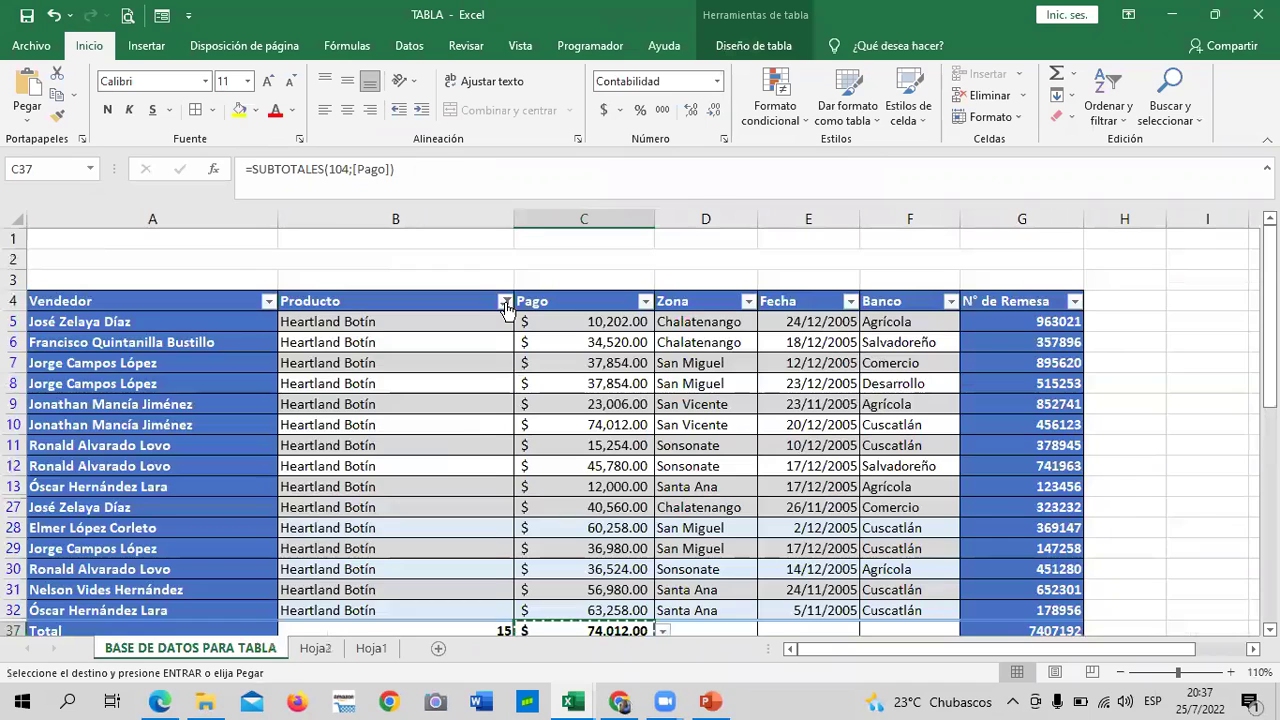
click(505, 301)
click(360, 480)
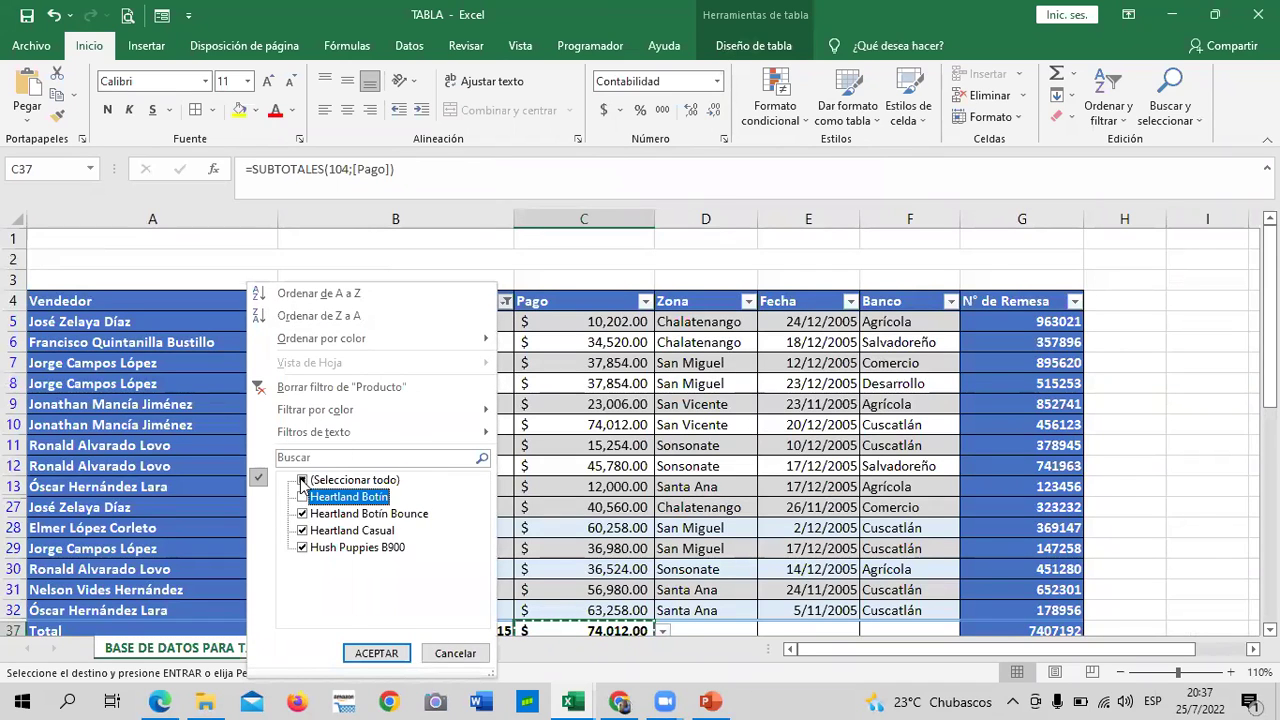
click(303, 480)
click(303, 481)
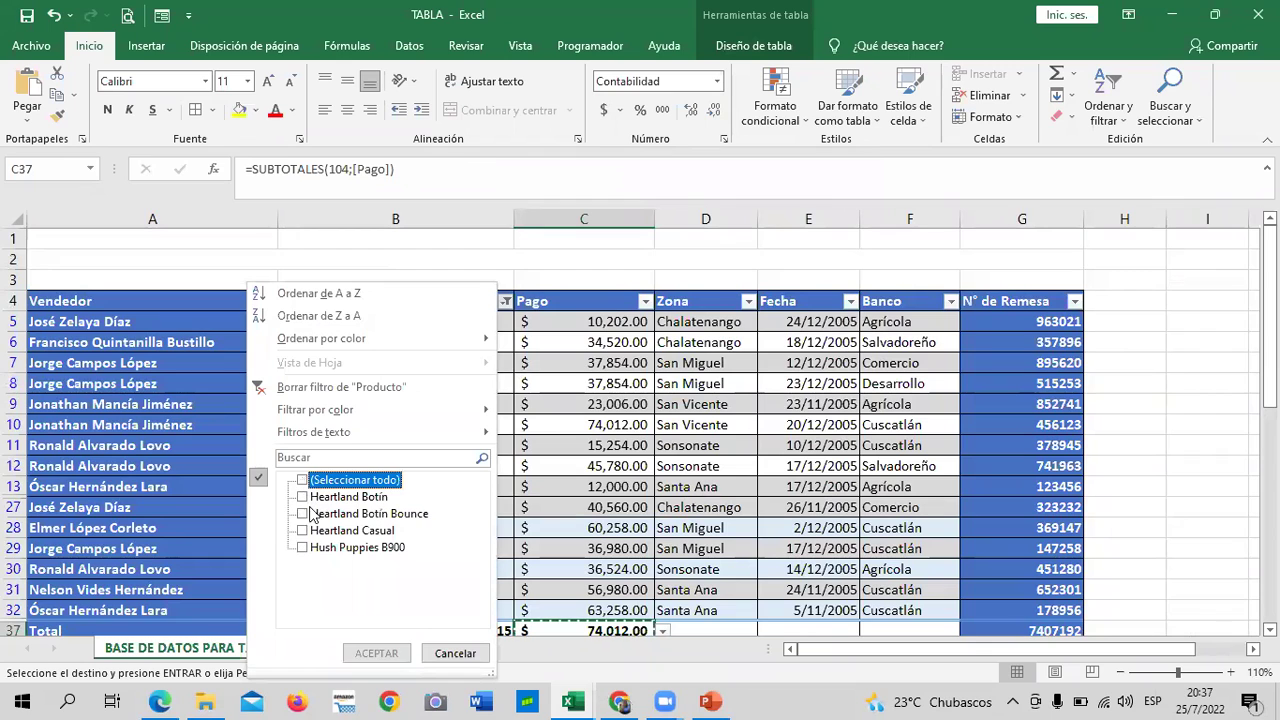
click(302, 513)
click(376, 653)
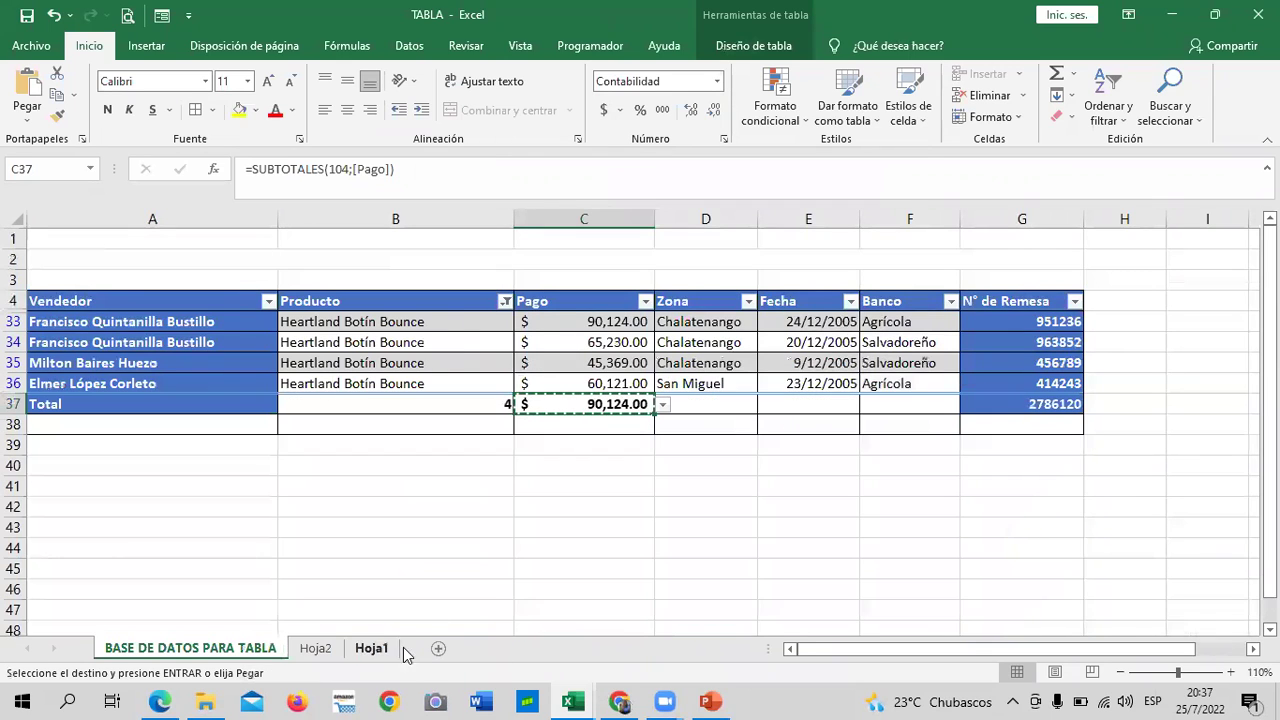
- Copy Heartland Botín Bounce from B33 into Hoja2 E5 and widen column E
right_click(449, 324)
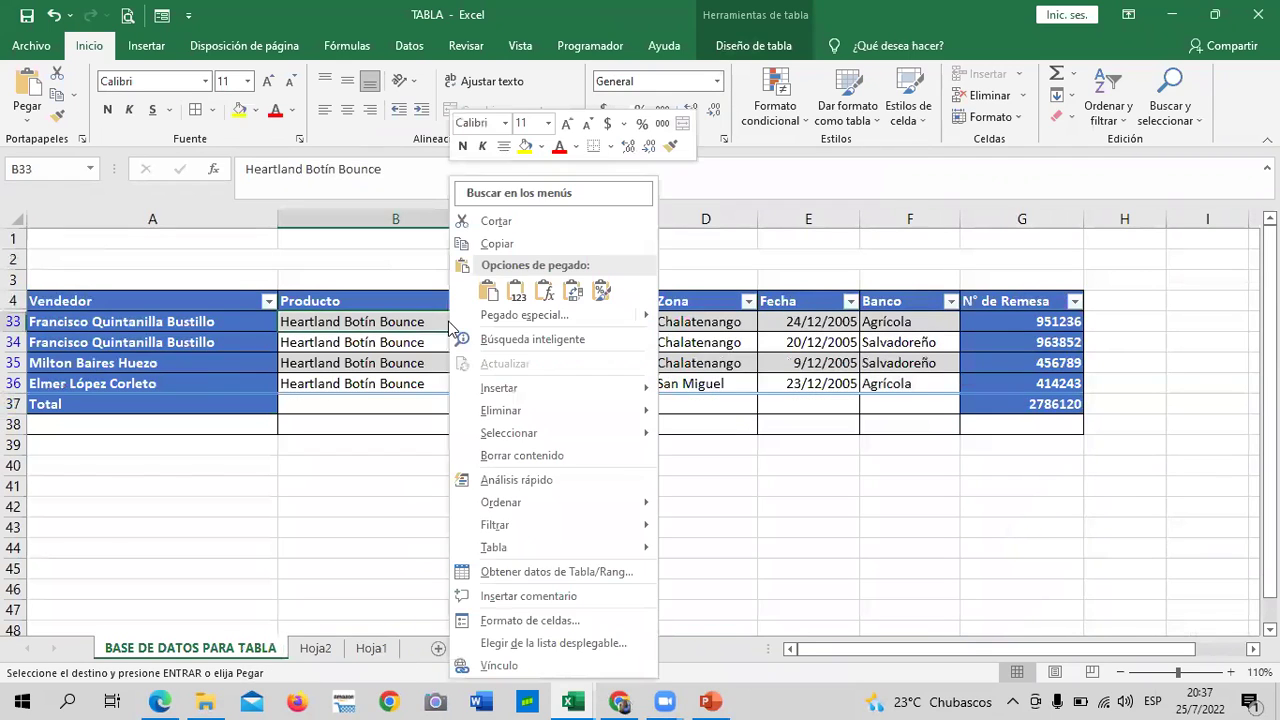
click(497, 243)
click(315, 648)
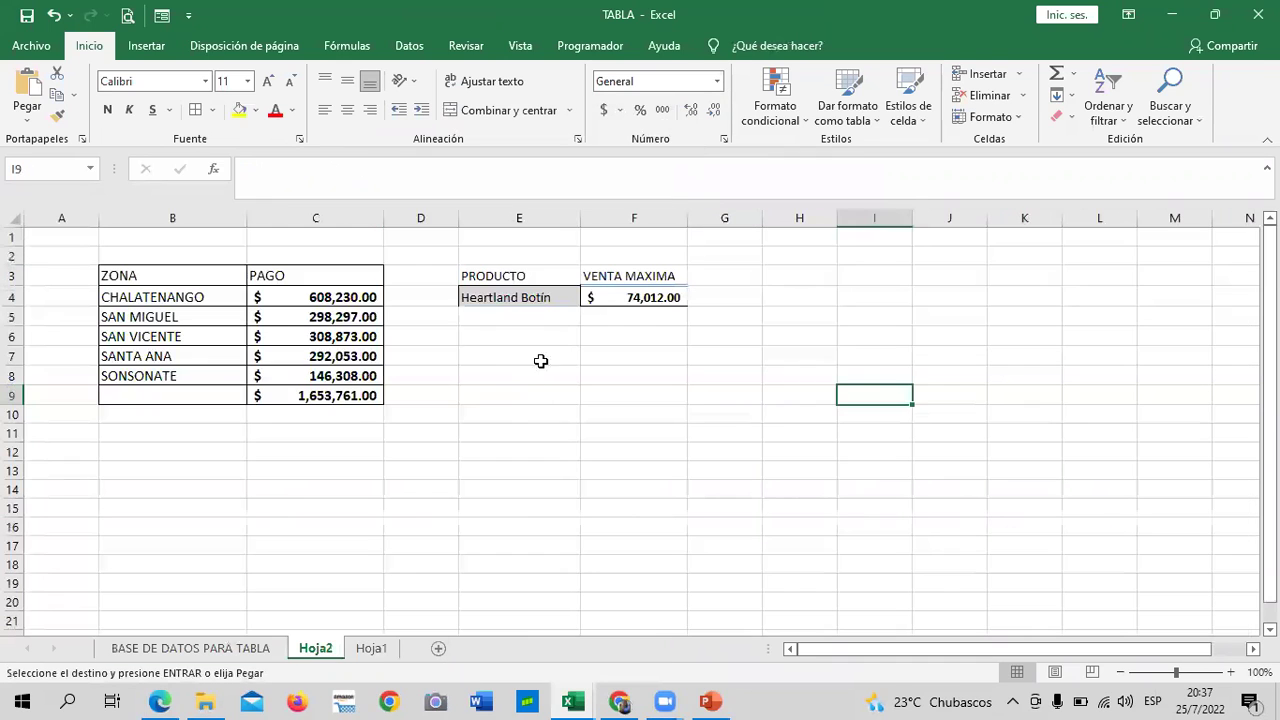
right_click(520, 323)
click(550, 334)
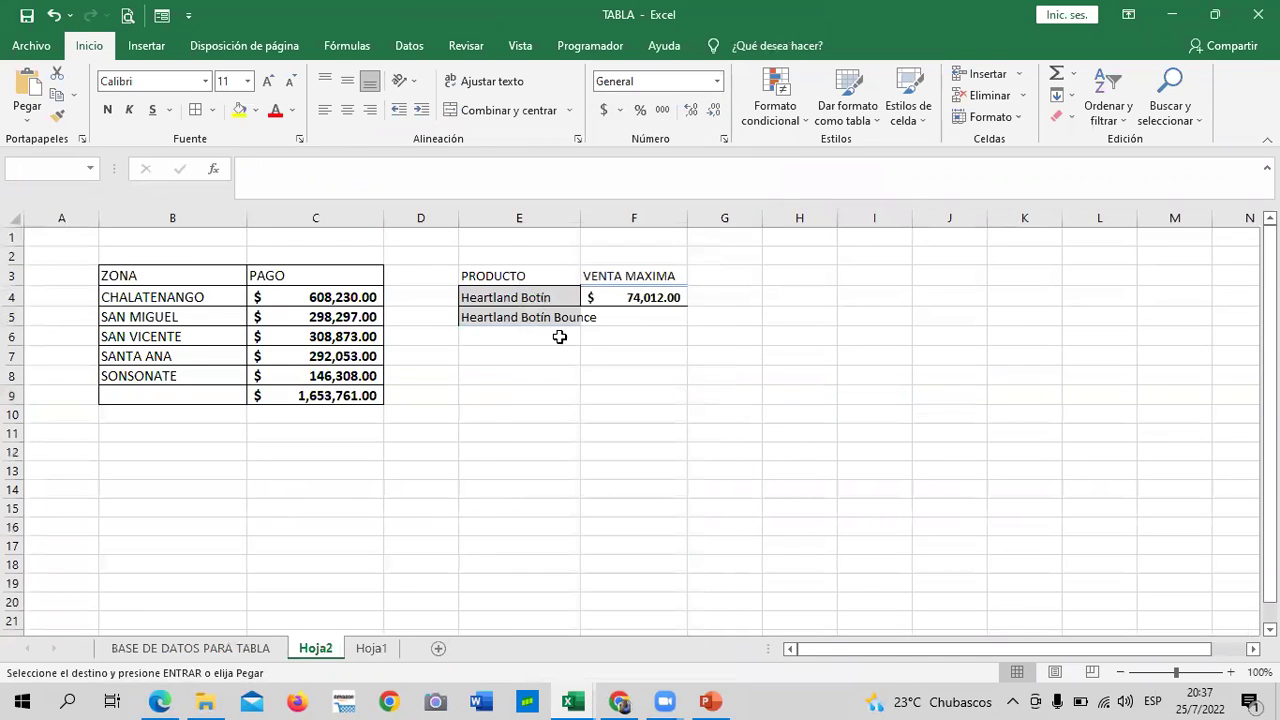
drag(578, 218, 611, 218)
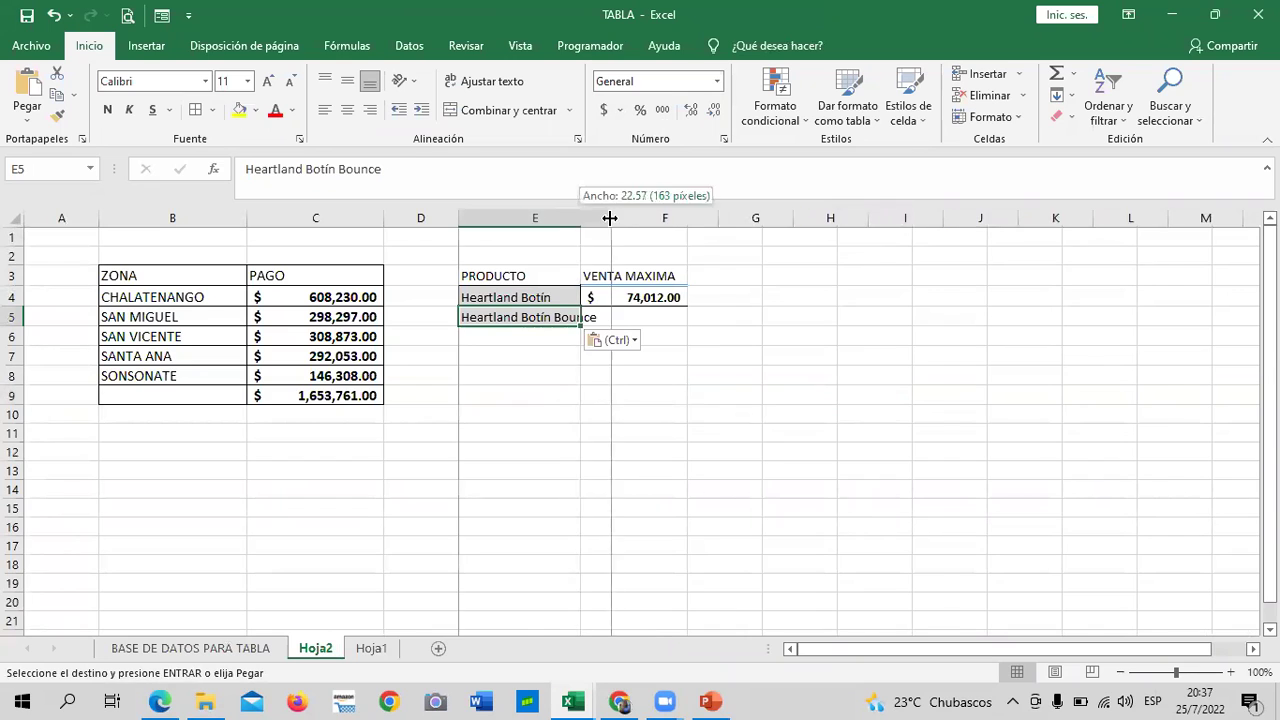
click(665, 470)
- Copy the C37 Pago total and paste $90,124.00 as a value into Hoja2 F5
click(190, 648)
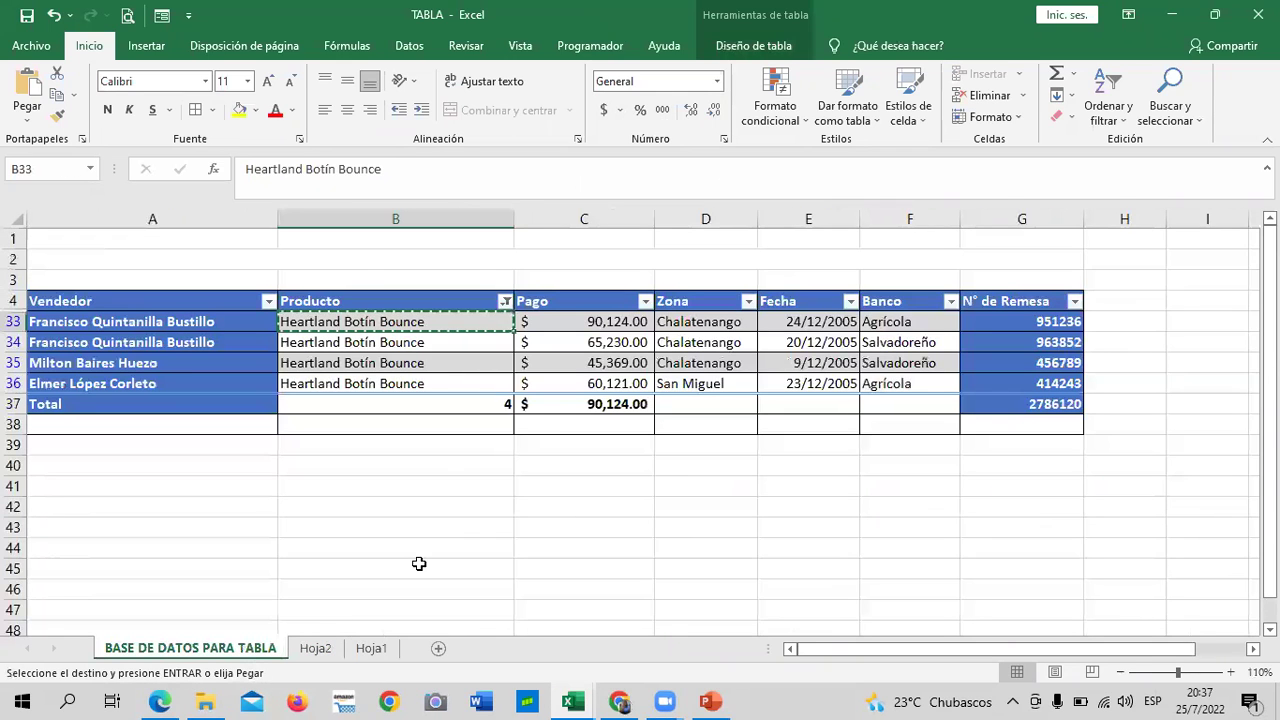
key(Escape)
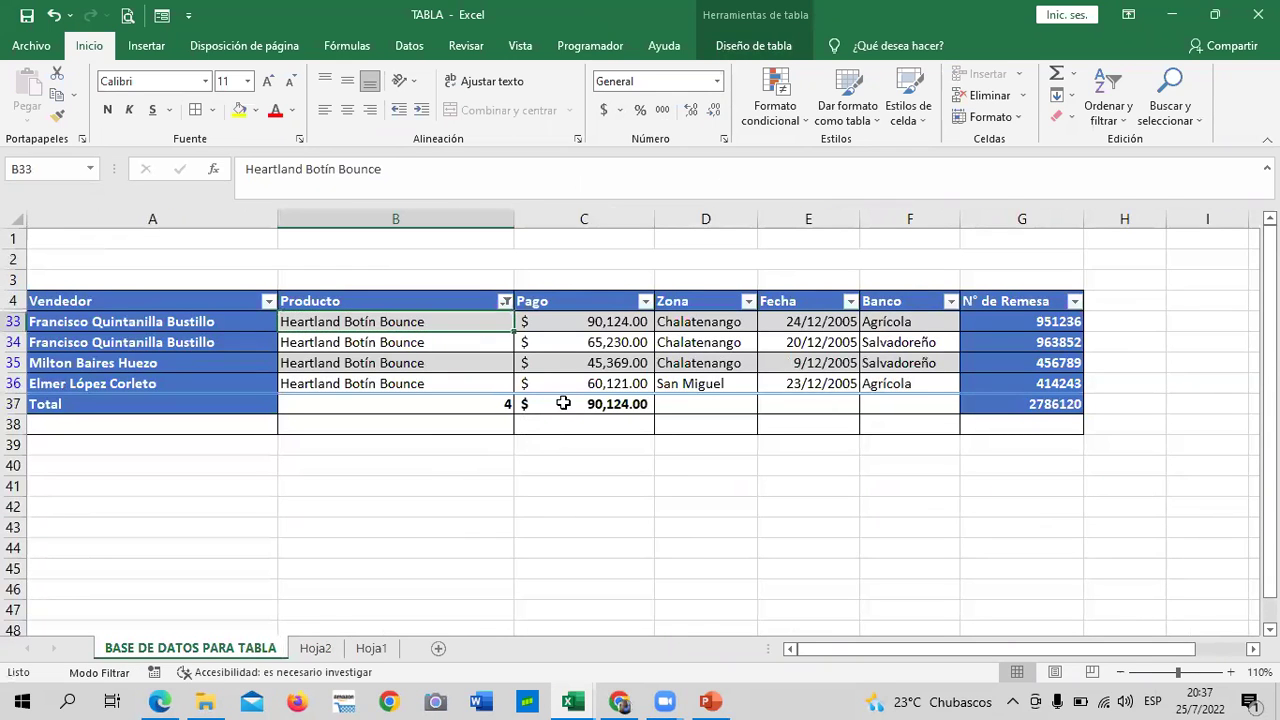
click(560, 403)
right_click(560, 403)
click(601, 243)
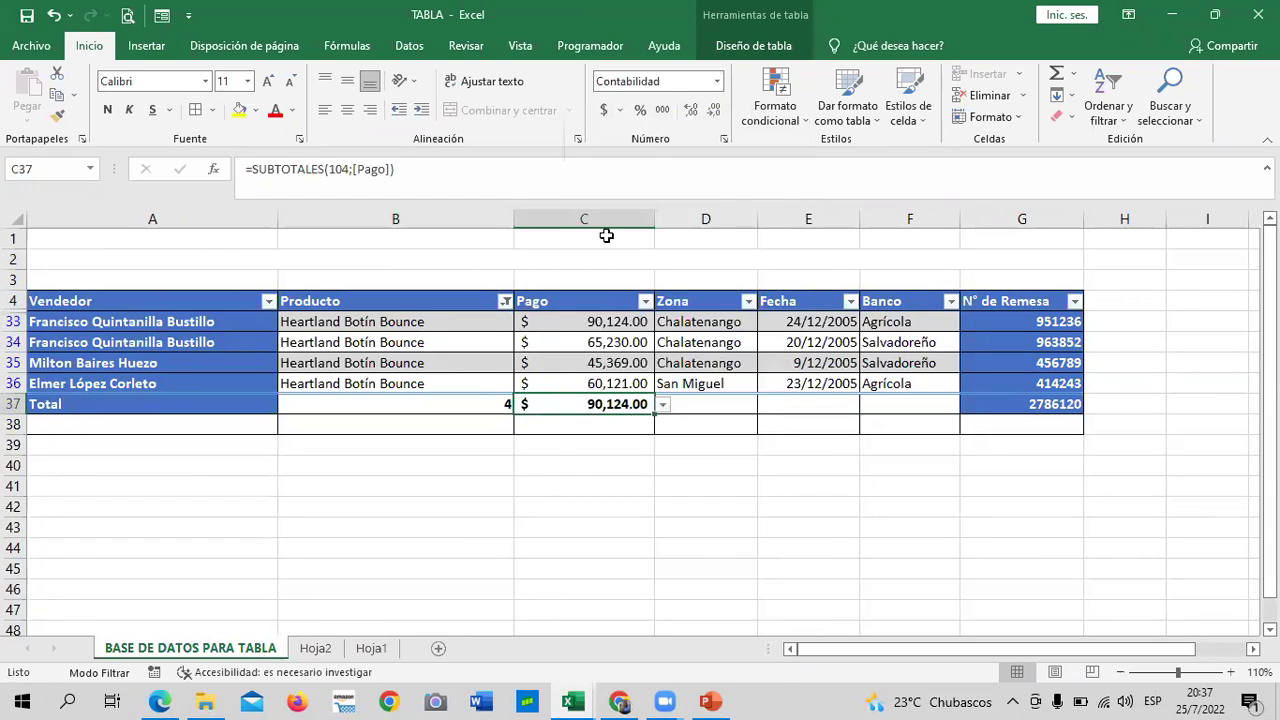
click(315, 648)
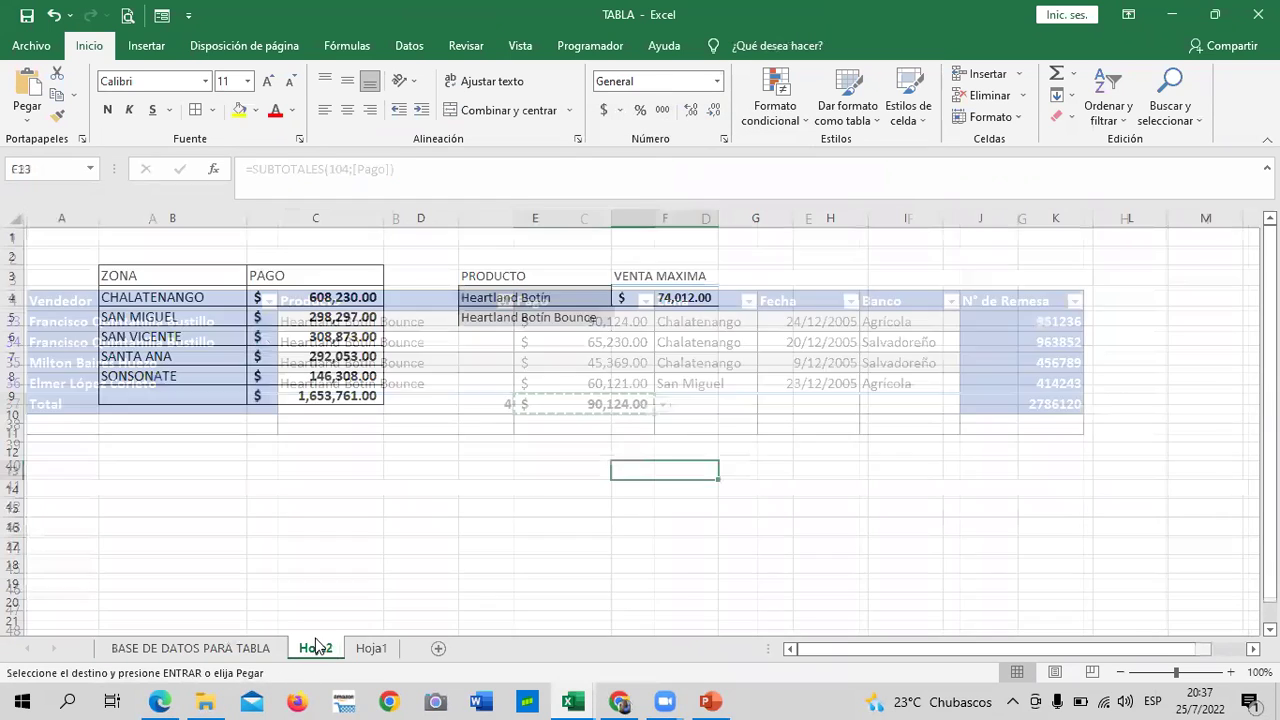
click(664, 316)
right_click(665, 316)
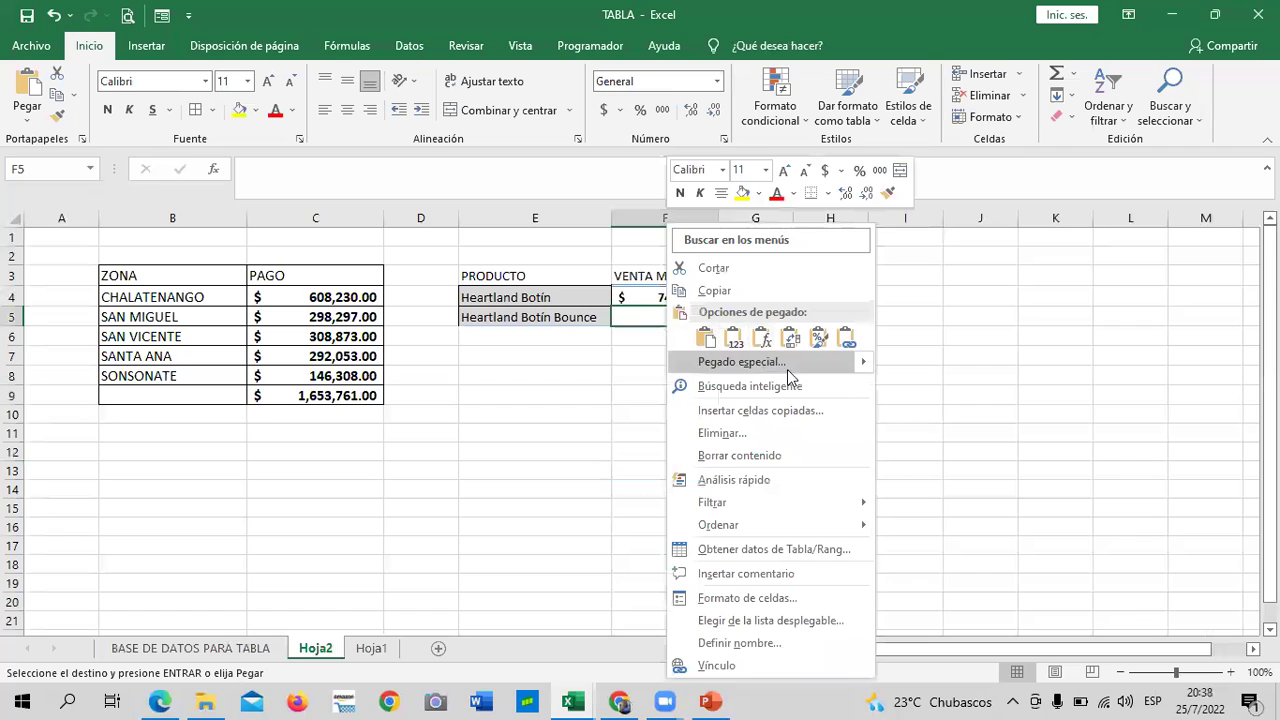
mouse_move(742, 362)
click(948, 466)
click(830, 453)
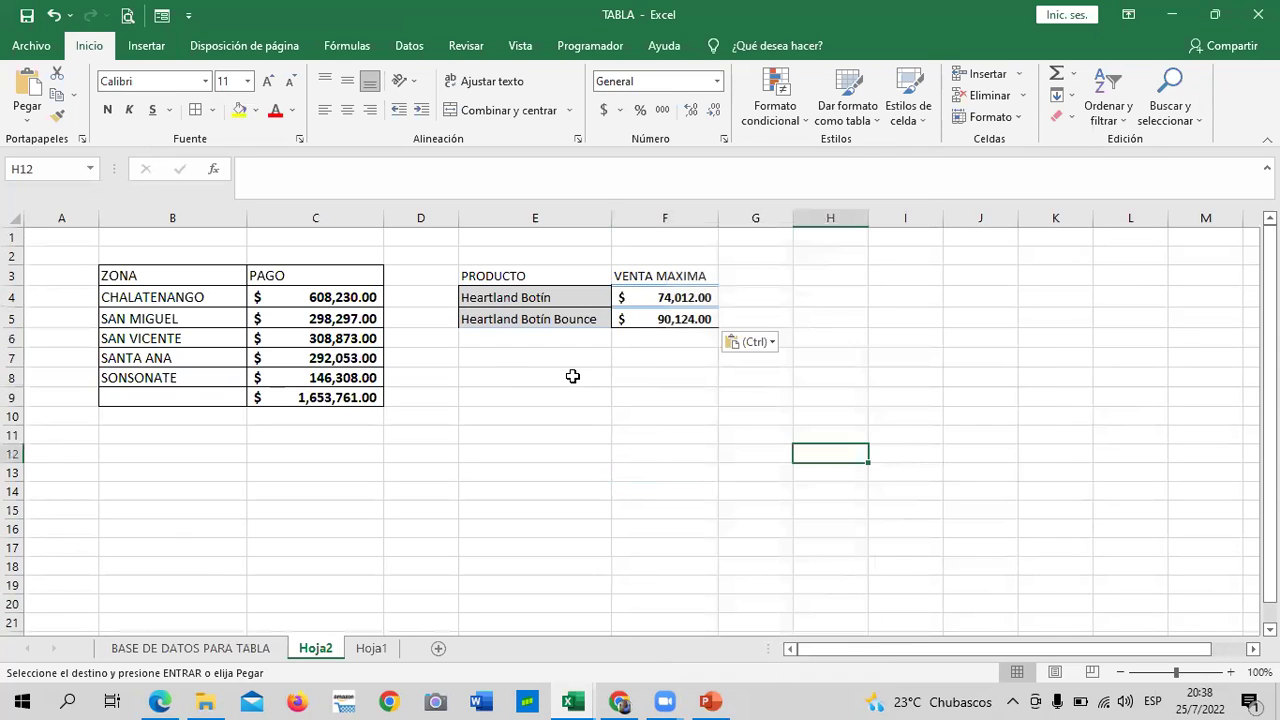
click(235, 648)
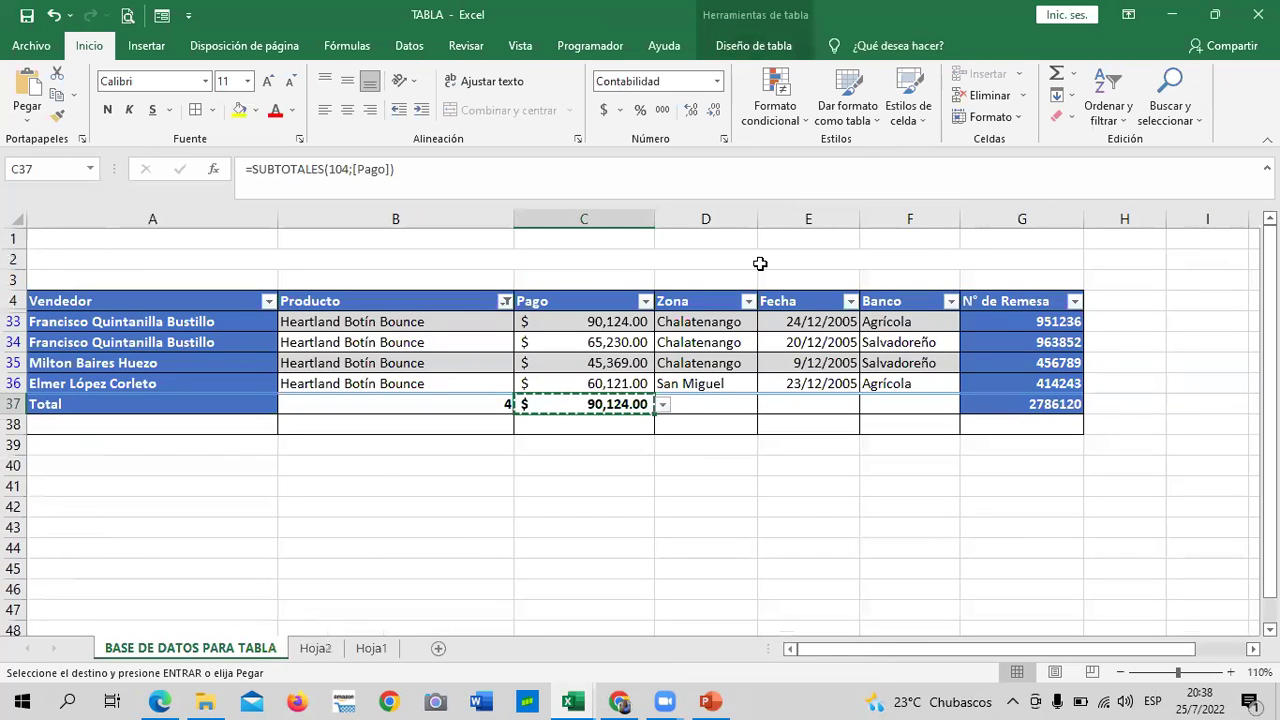
key(Escape)
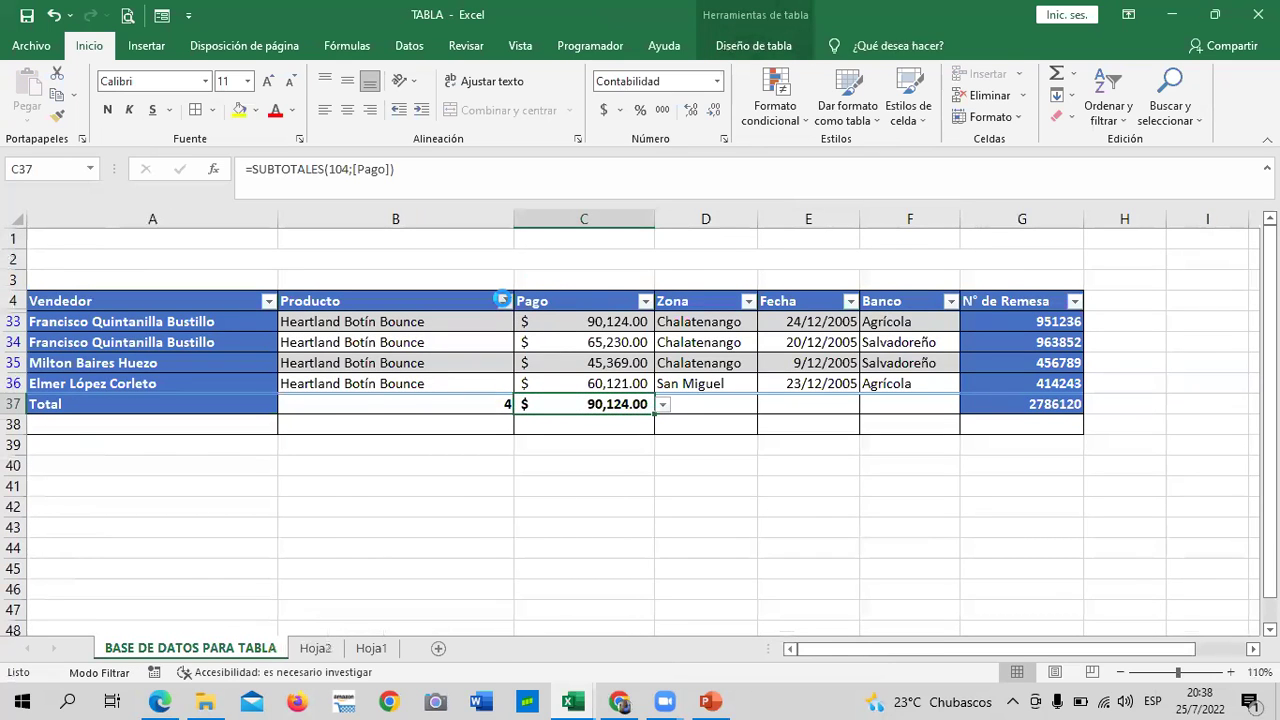
- Filter the Producto column to show only Heartland Casual
click(505, 301)
click(356, 481)
click(356, 481)
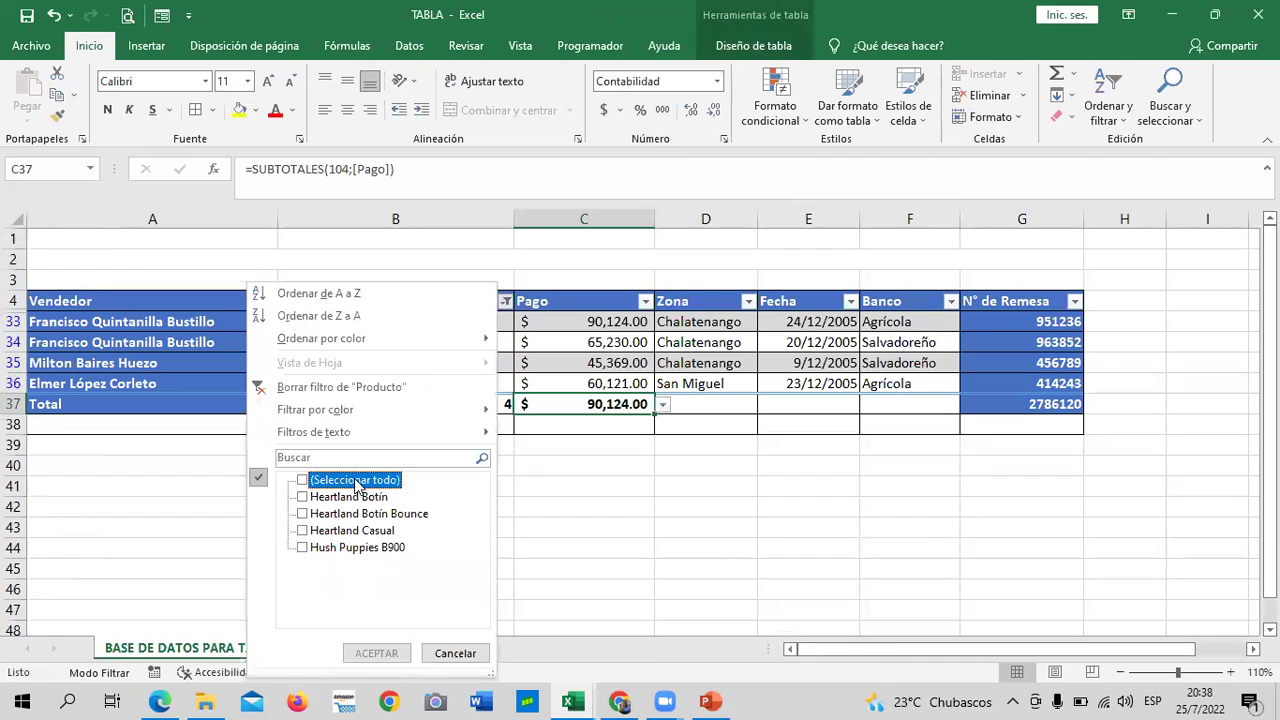
click(312, 532)
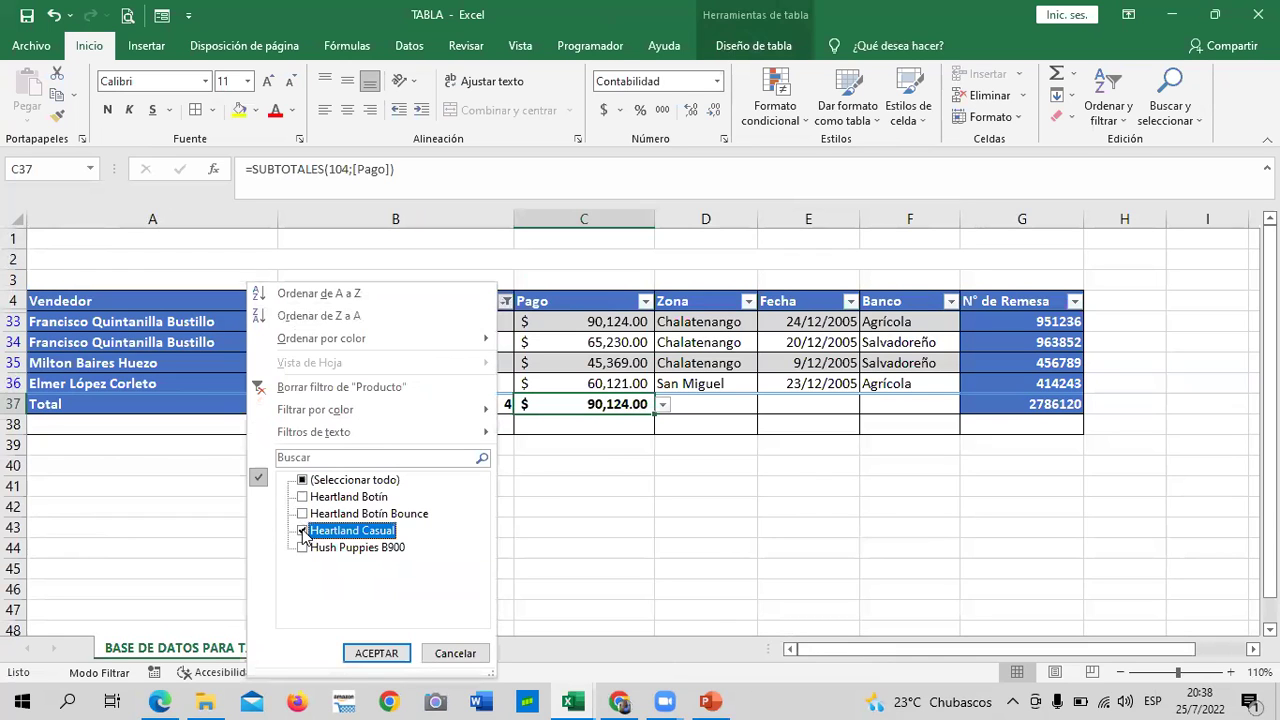
click(376, 653)
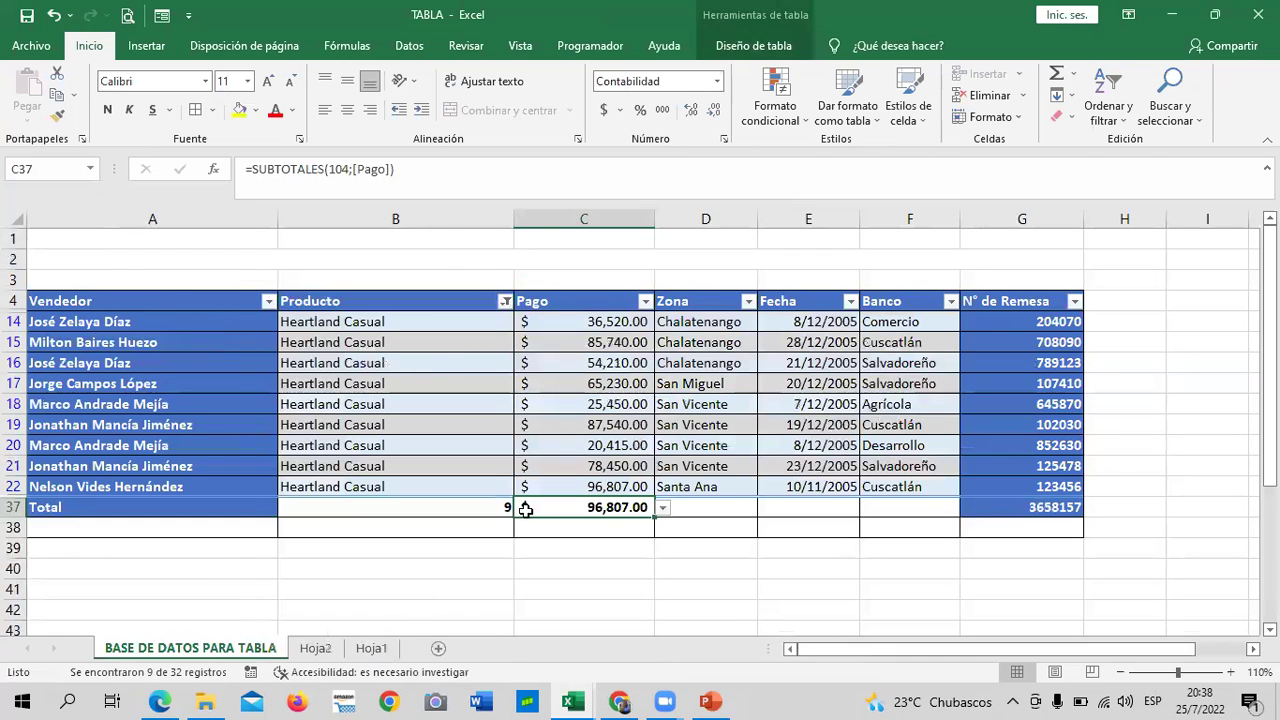
- Copy the Heartland Casual product name into Hoja2 cell E6
click(437, 327)
right_click(437, 327)
click(456, 250)
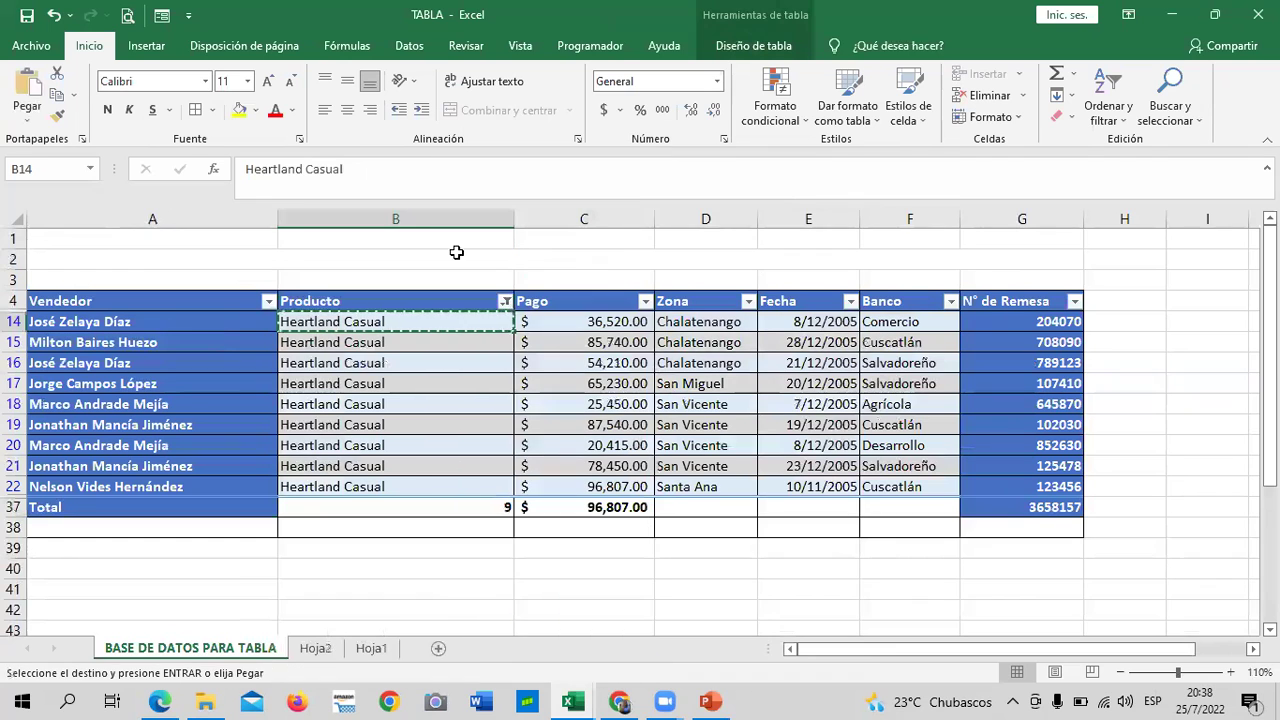
click(315, 648)
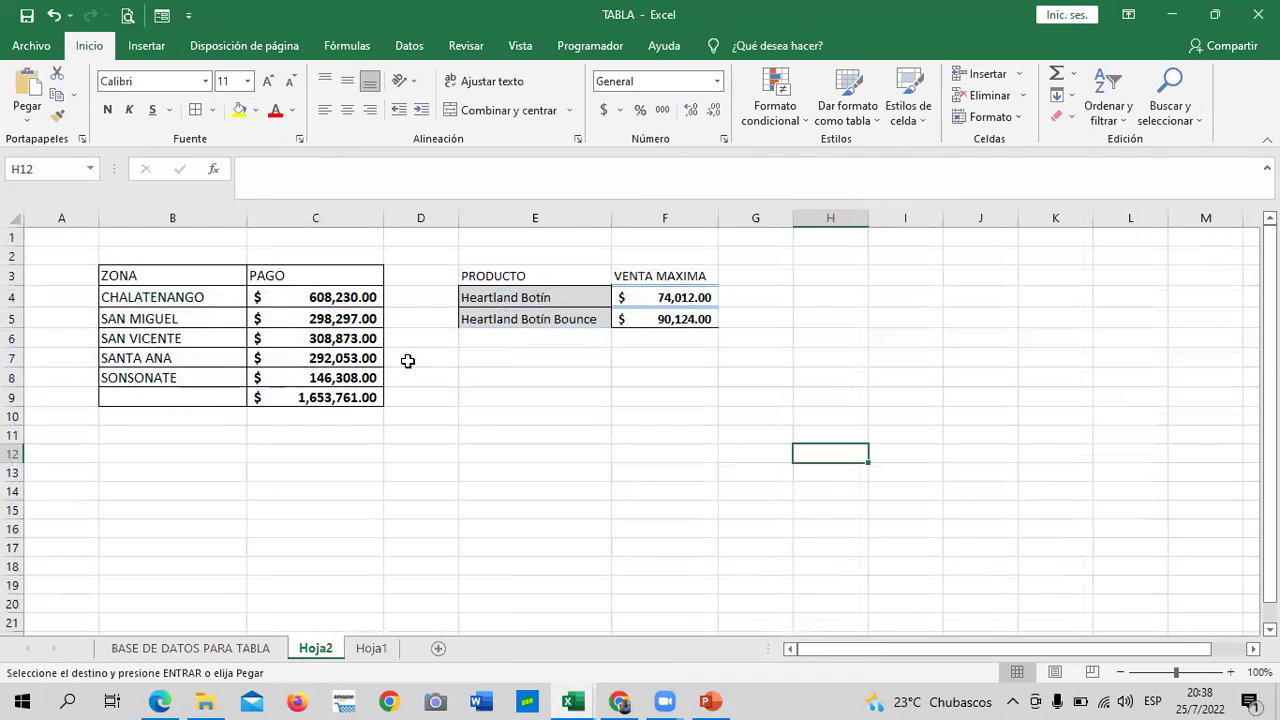
click(492, 337)
right_click(492, 337)
click(528, 336)
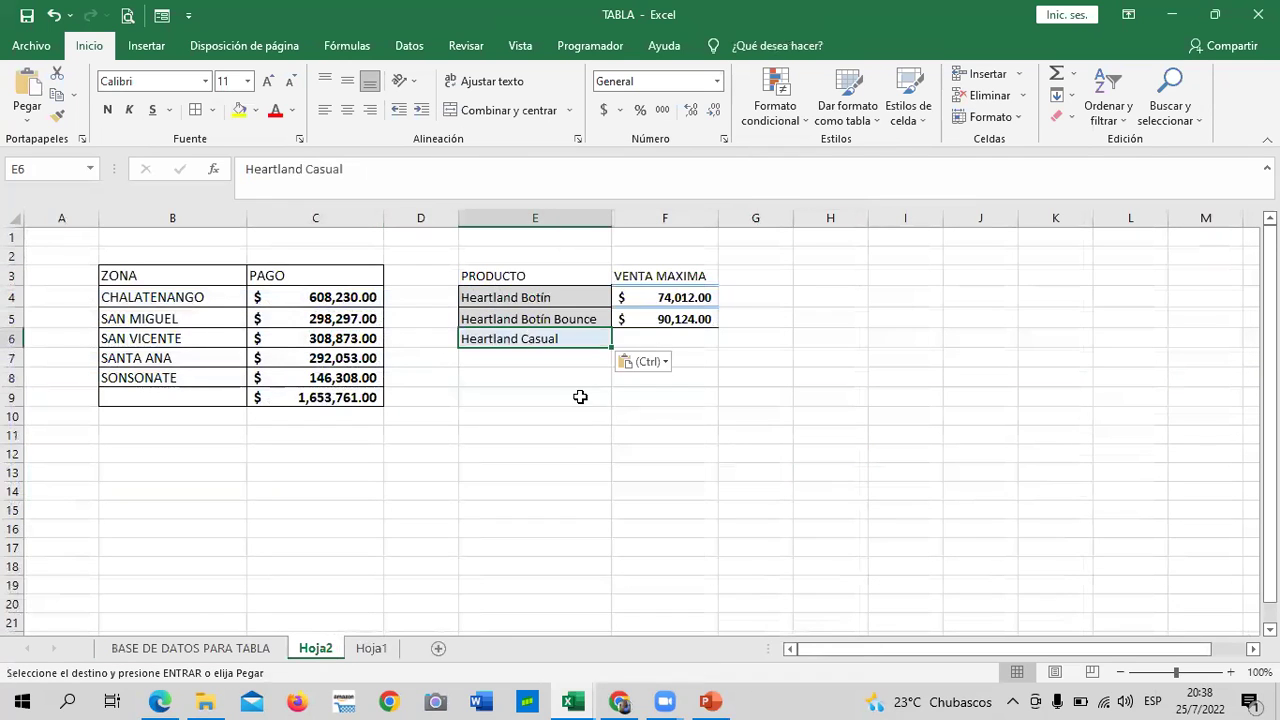
- Copy the C37 Pago total and paste $96,807.00 as a value into Hoja2 F6
click(190, 648)
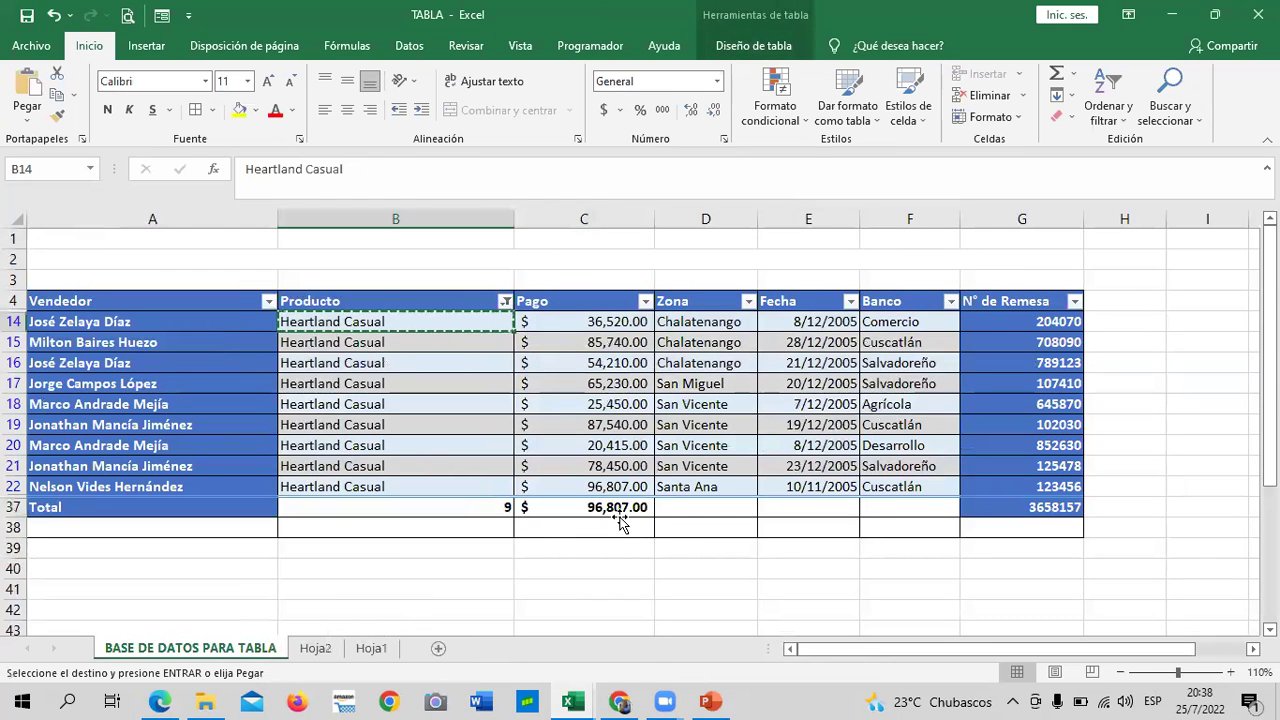
key(Escape)
click(603, 507)
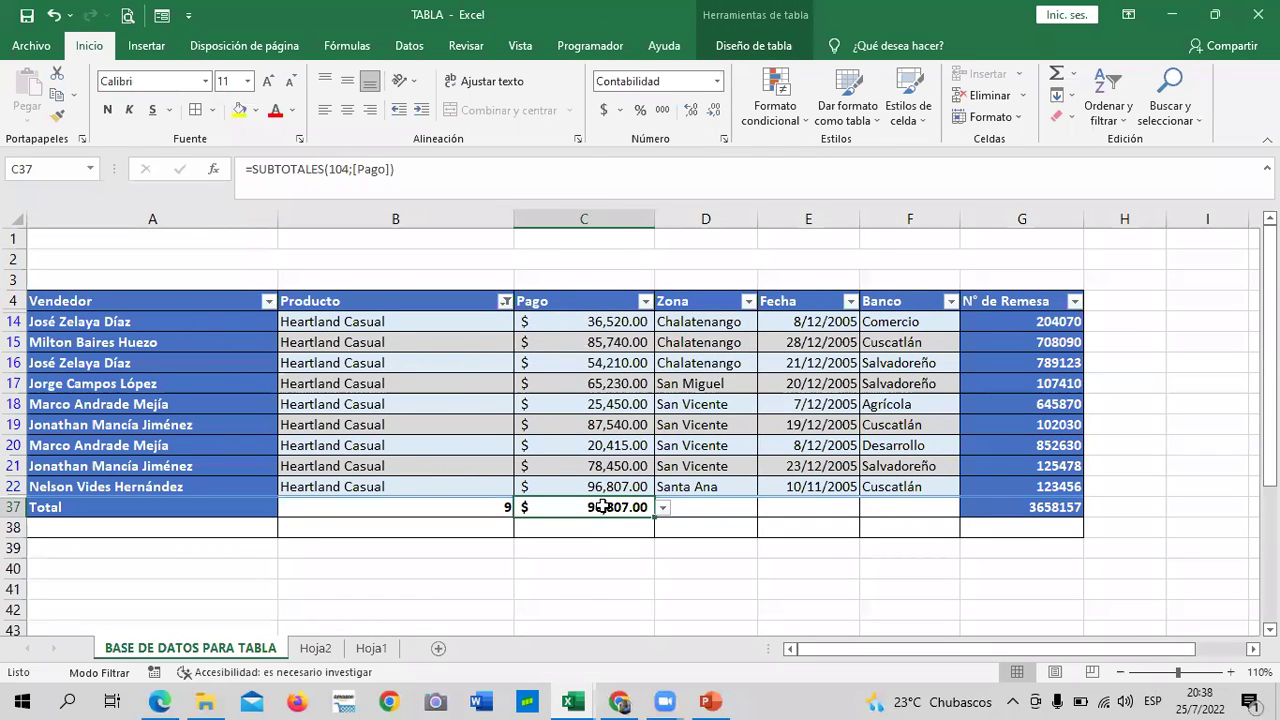
right_click(603, 507)
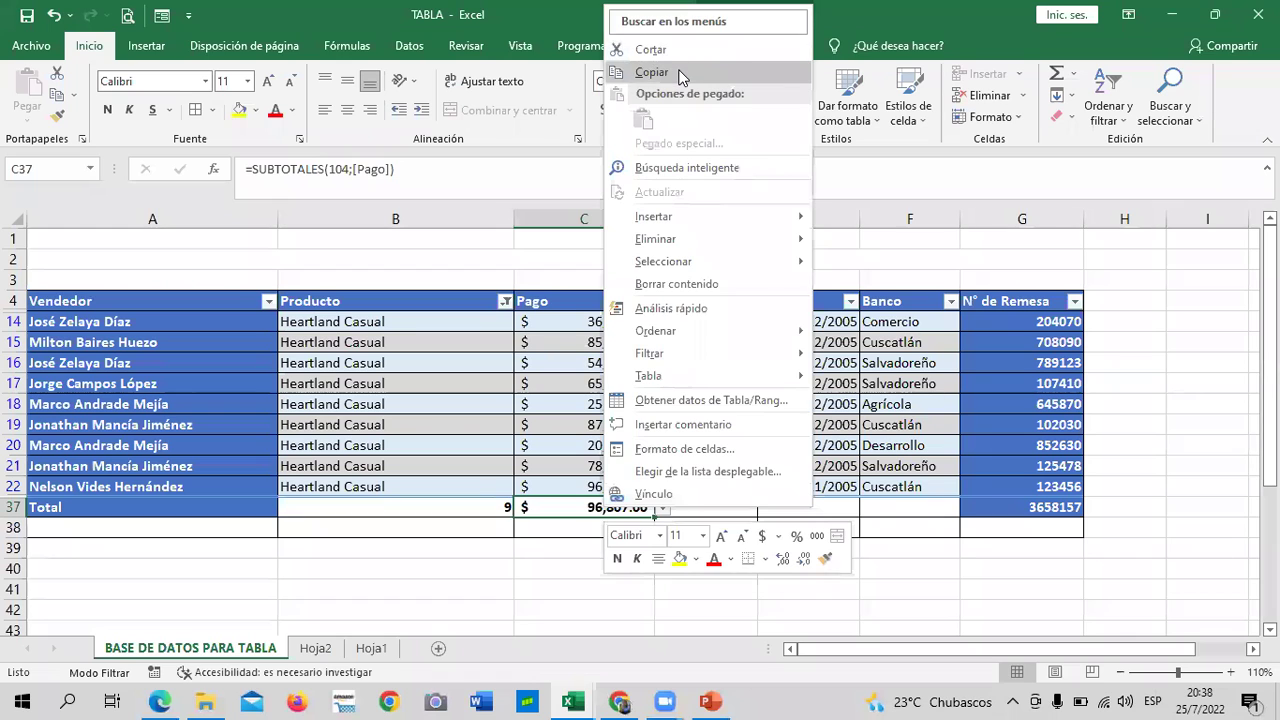
click(679, 77)
click(315, 648)
click(660, 342)
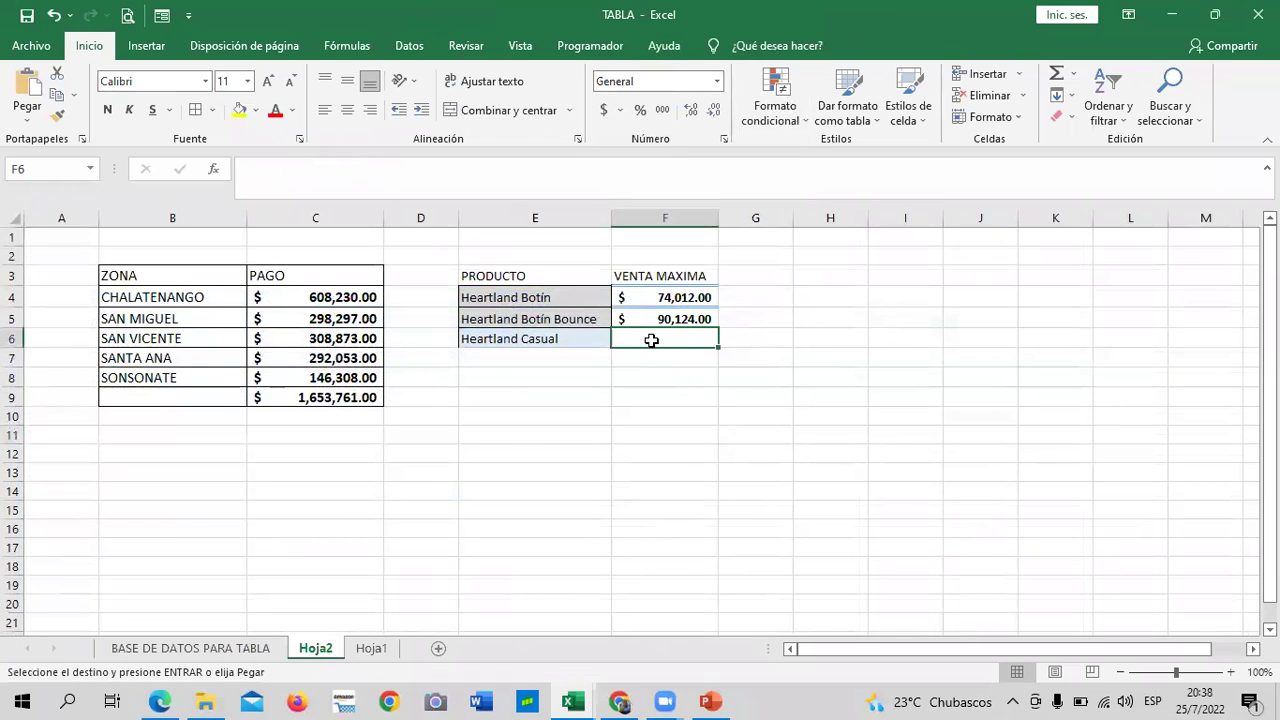
right_click(651, 341)
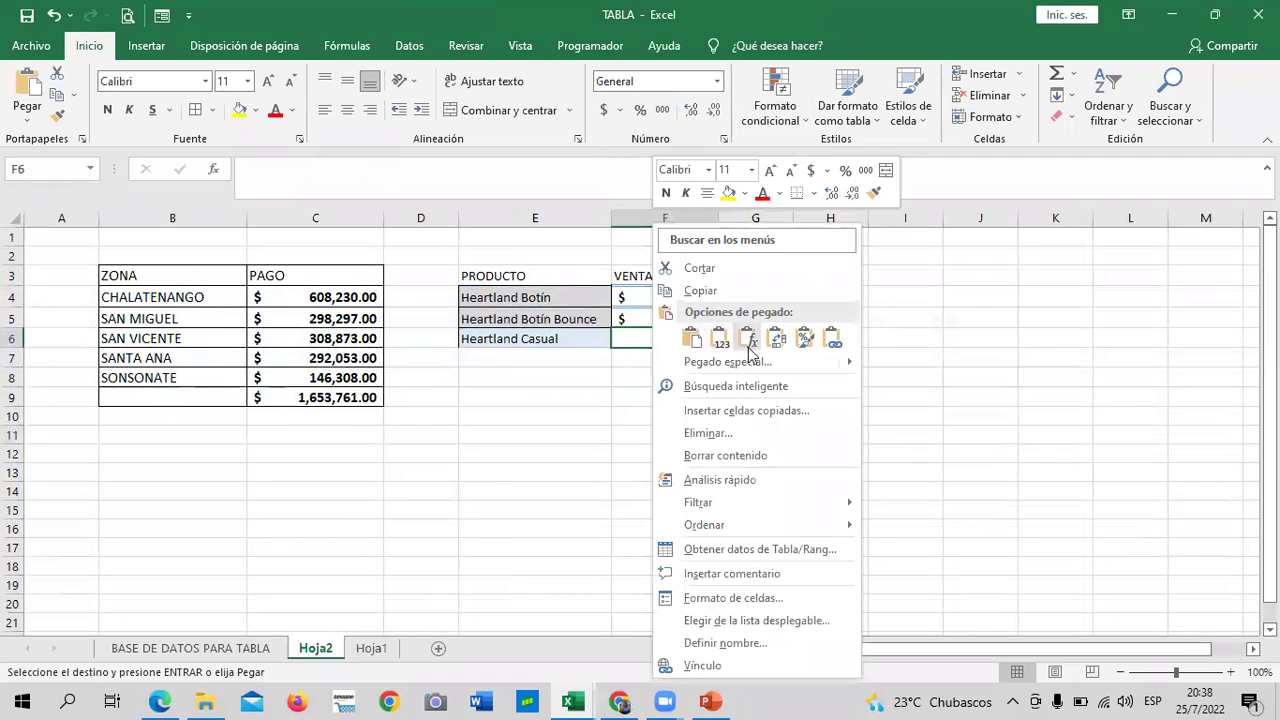
mouse_move(760, 362)
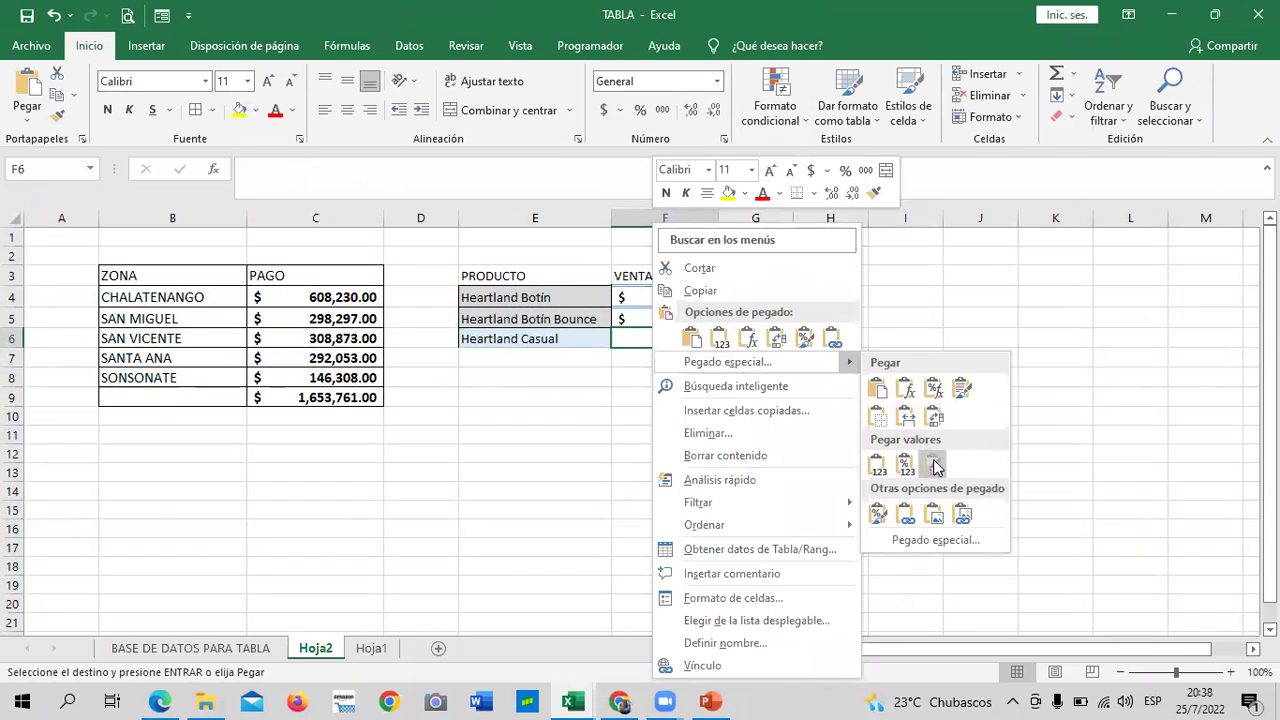
click(933, 465)
click(909, 414)
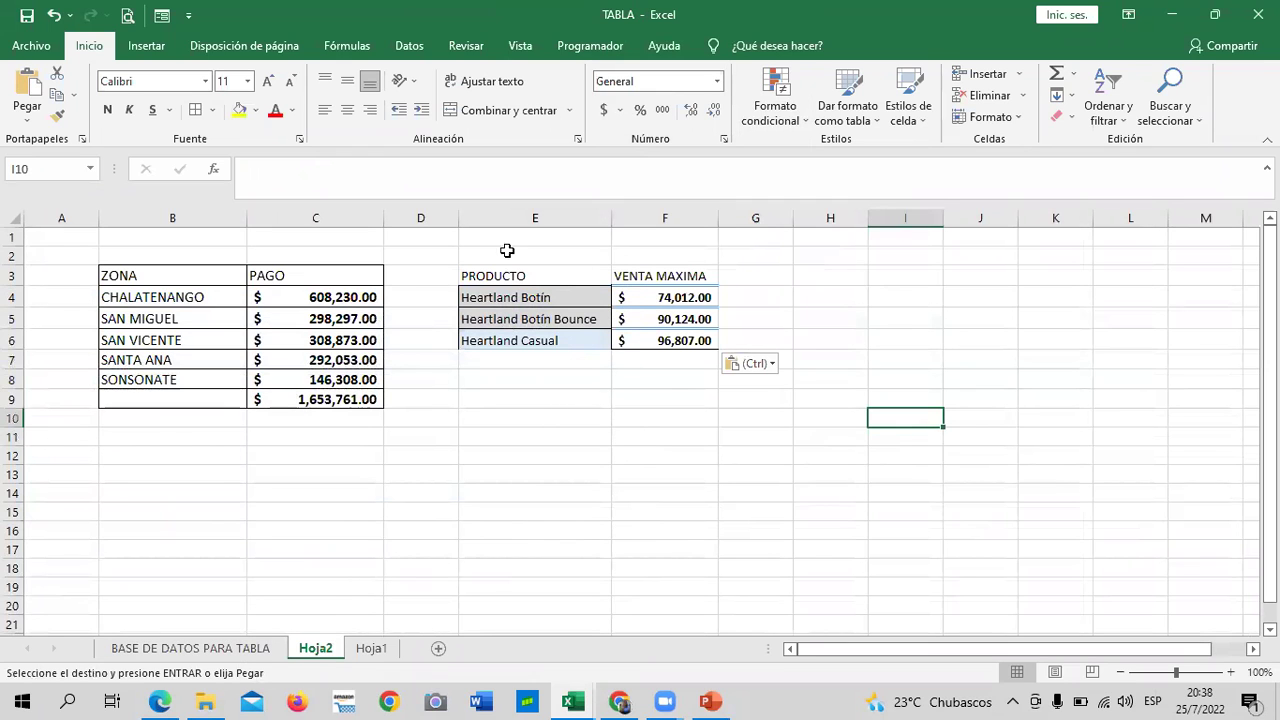
click(192, 649)
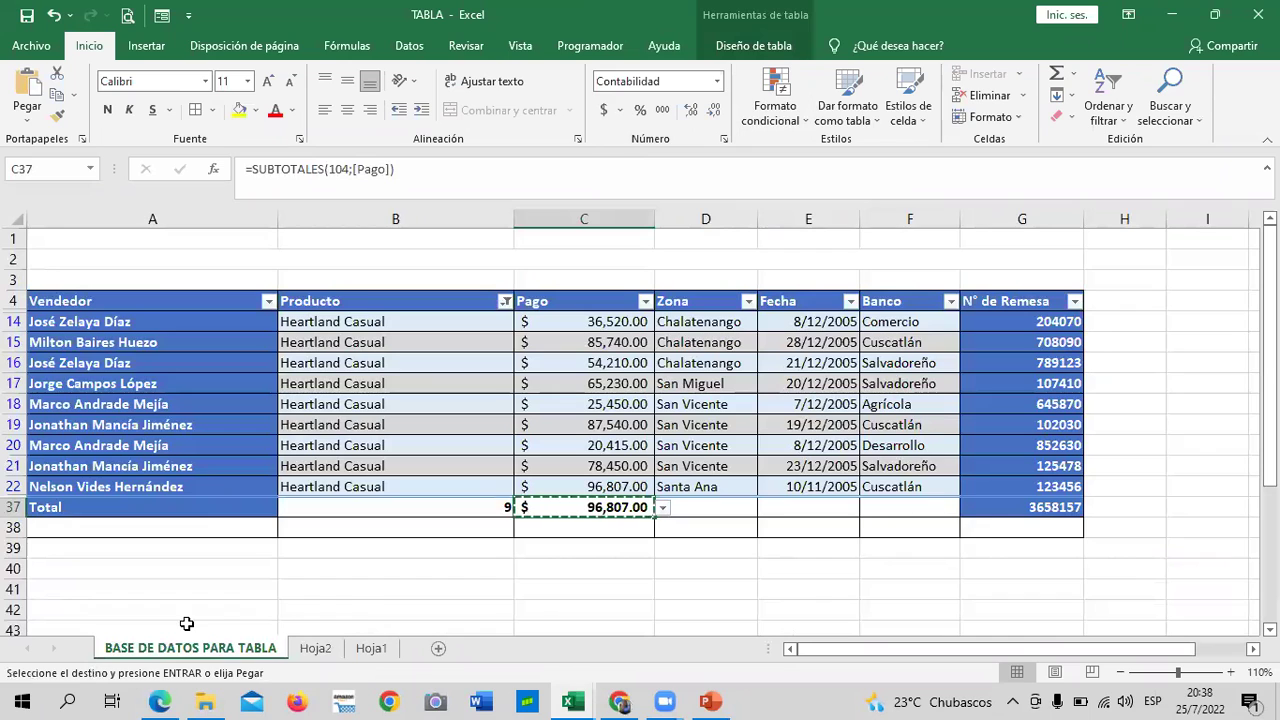
key(Escape)
- Filter the Producto column to show only Hush Puppies B900
click(505, 301)
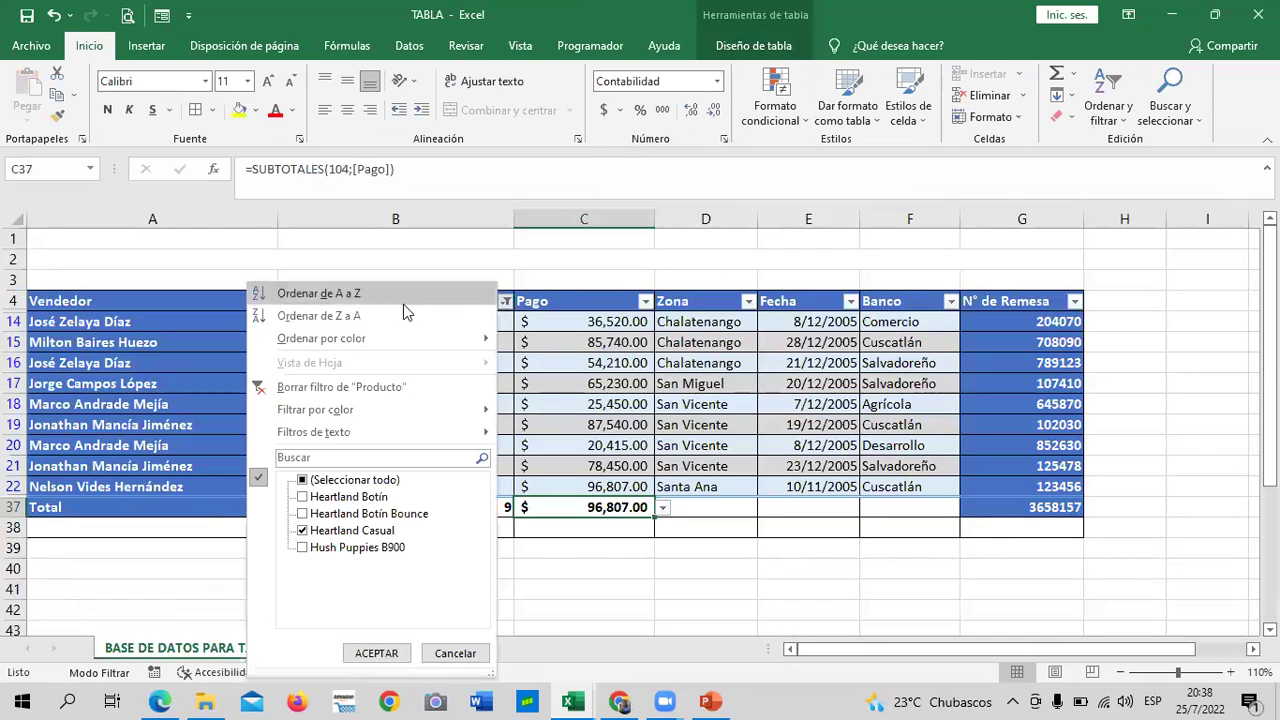
click(353, 481)
click(312, 482)
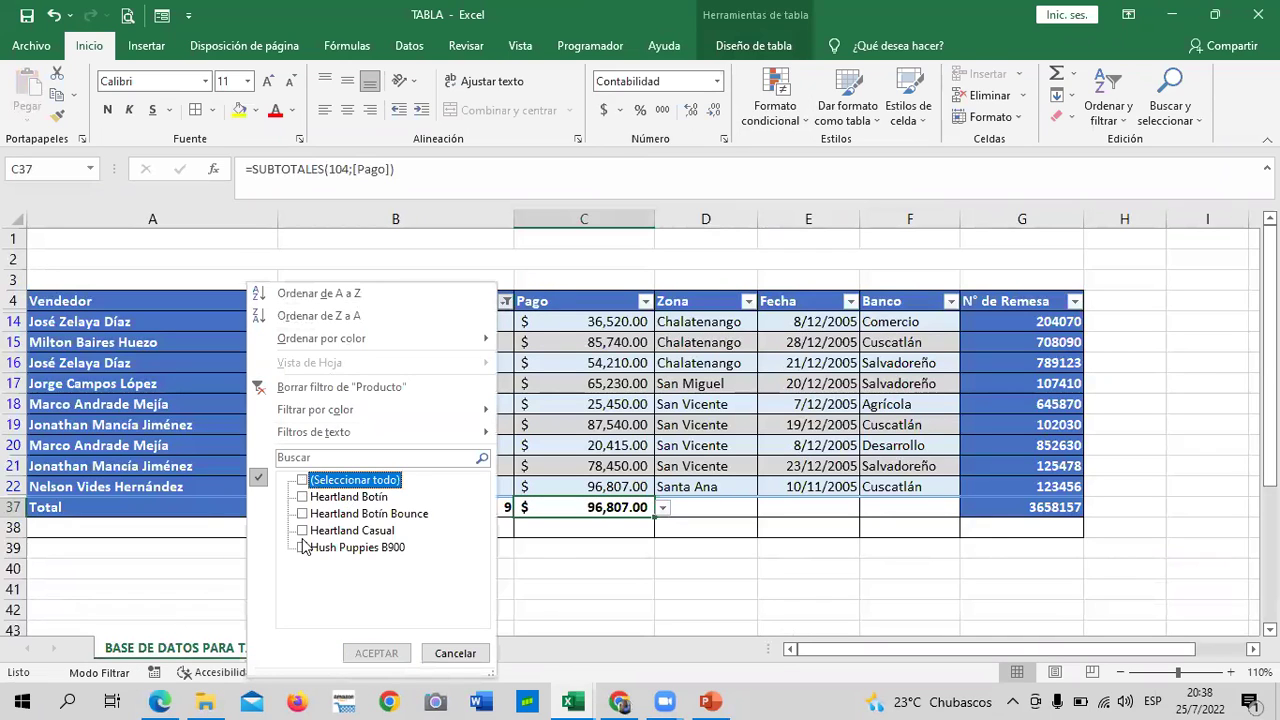
click(302, 548)
click(376, 653)
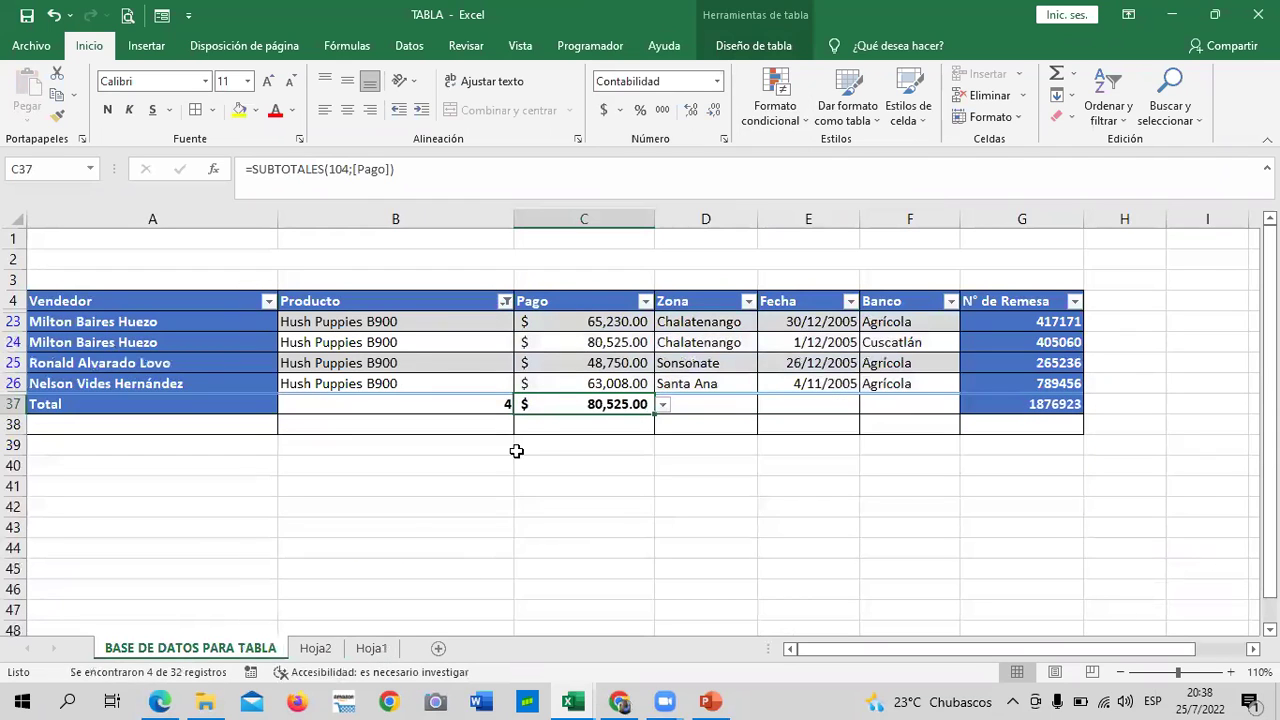
- Copy the Hush Puppies B900 product name into Hoja2 cell E7
right_click(387, 323)
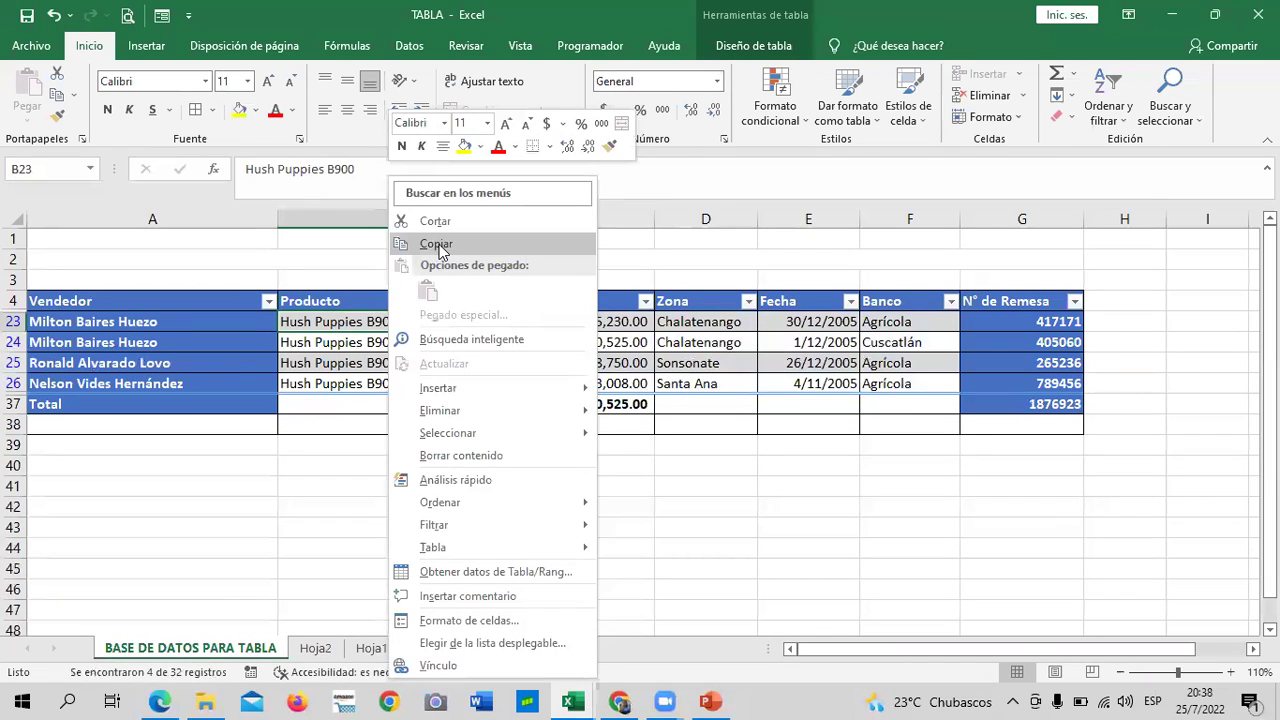
click(437, 247)
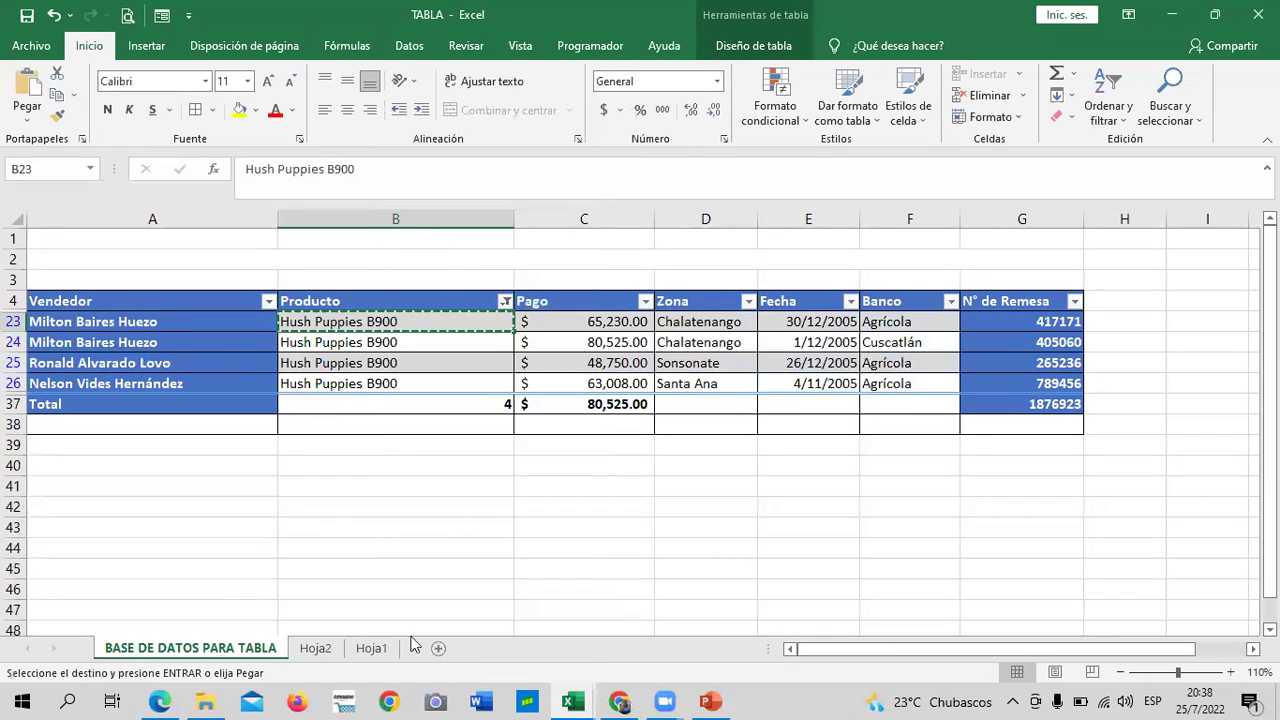
click(316, 649)
click(543, 358)
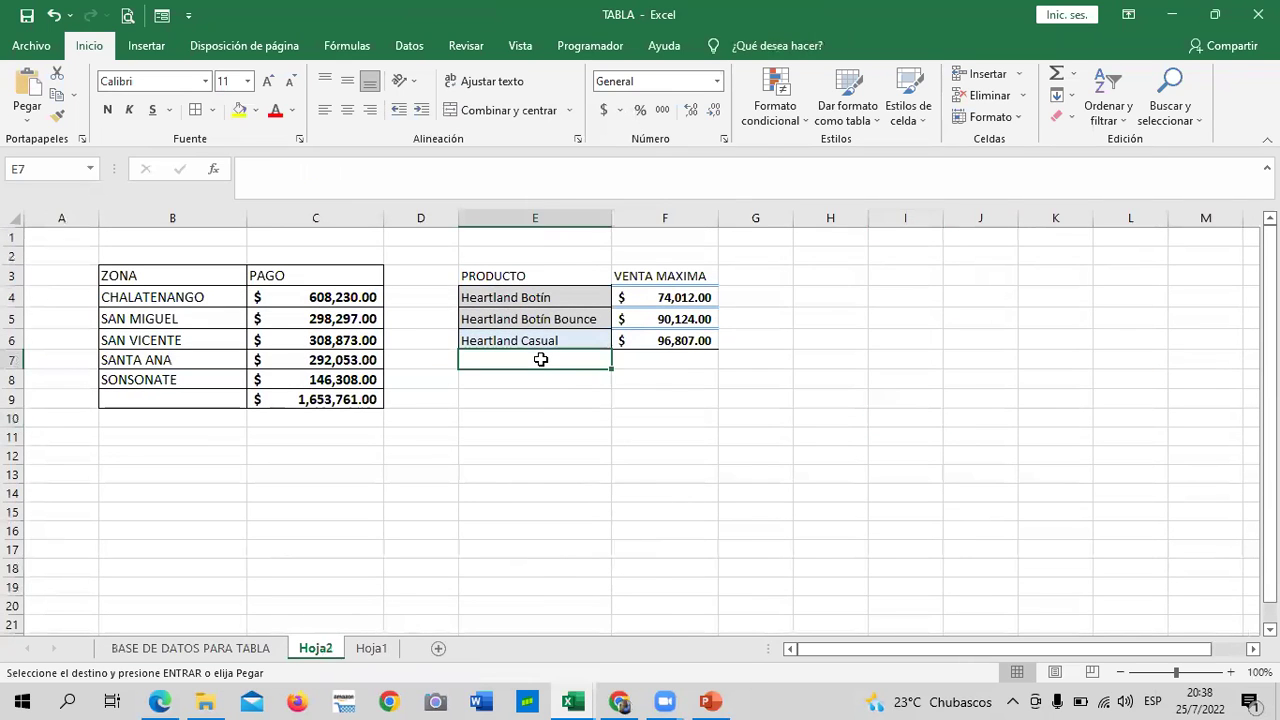
right_click(543, 358)
click(583, 342)
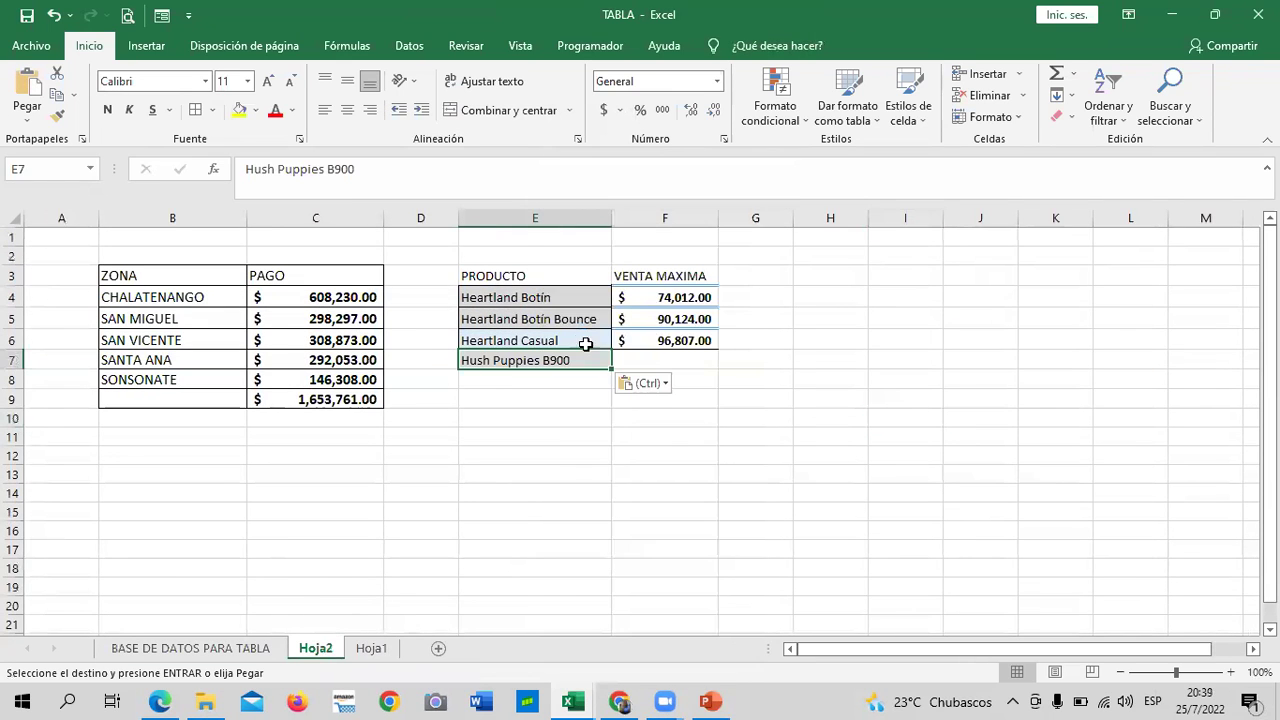
click(692, 442)
- Copy the C37 Pago total and paste $80,525.00 as a value into Hoja2 F7
click(250, 649)
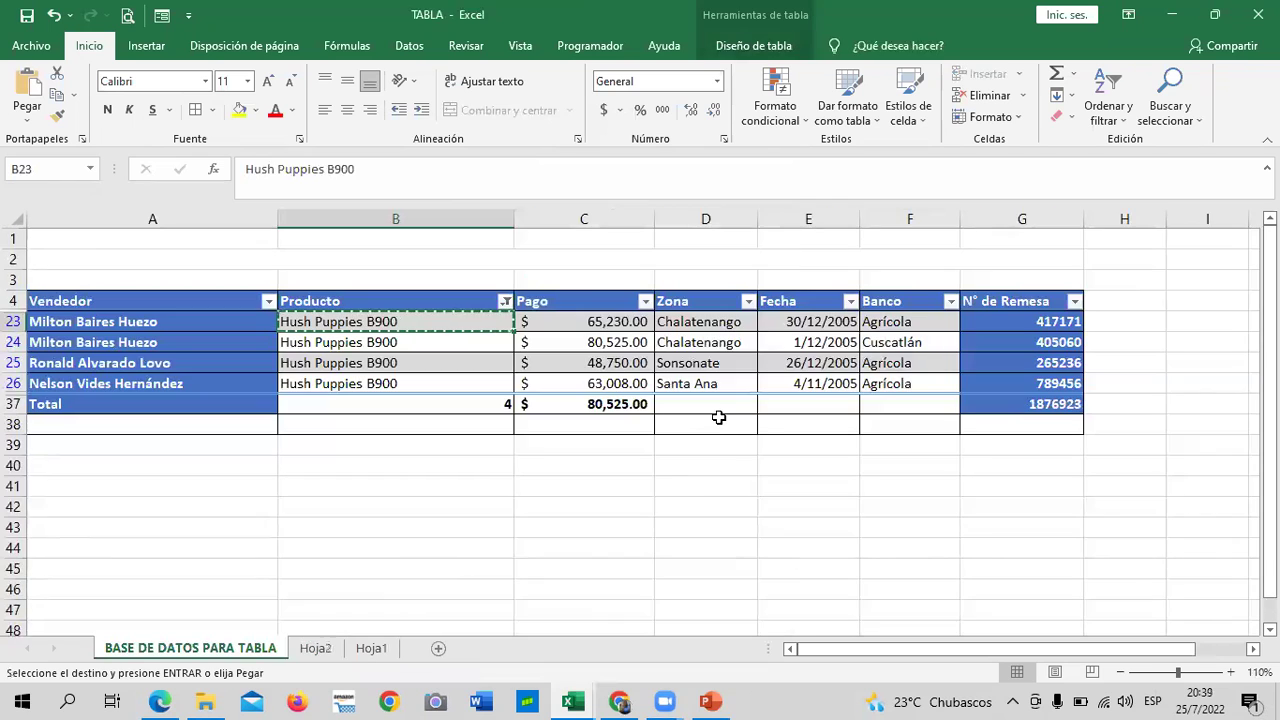
key(Escape)
click(630, 402)
right_click(625, 401)
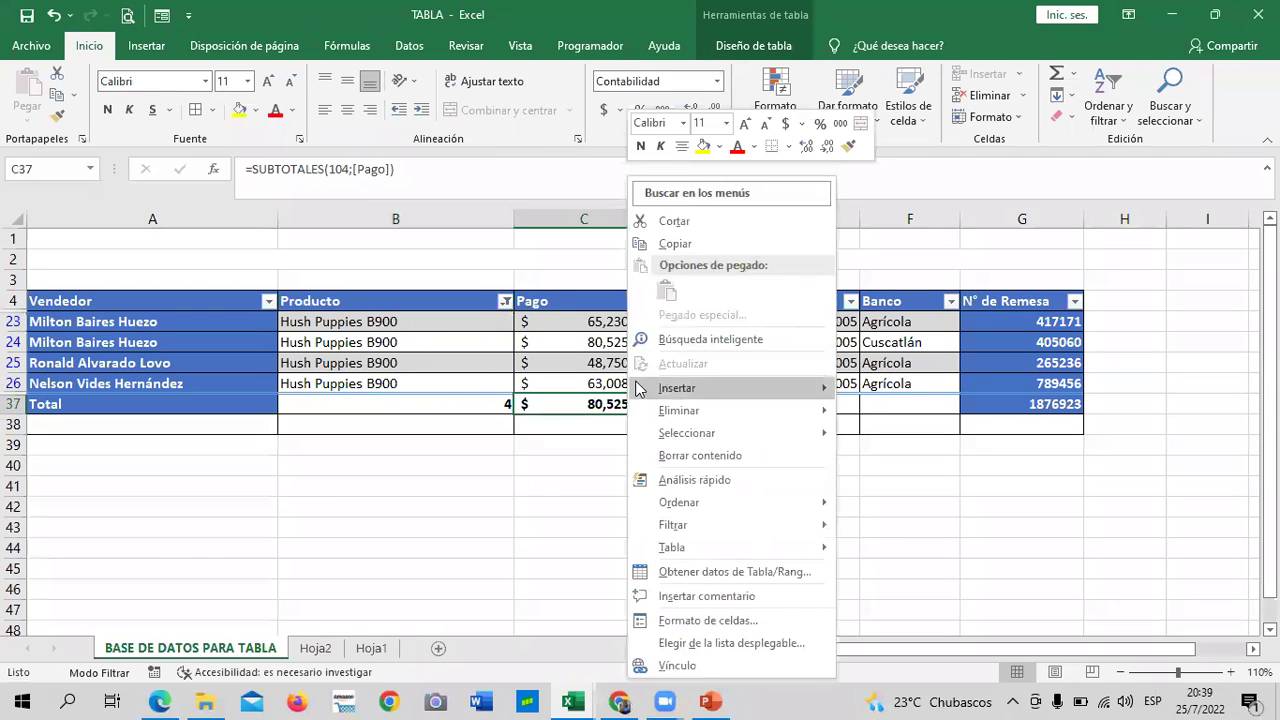
click(676, 242)
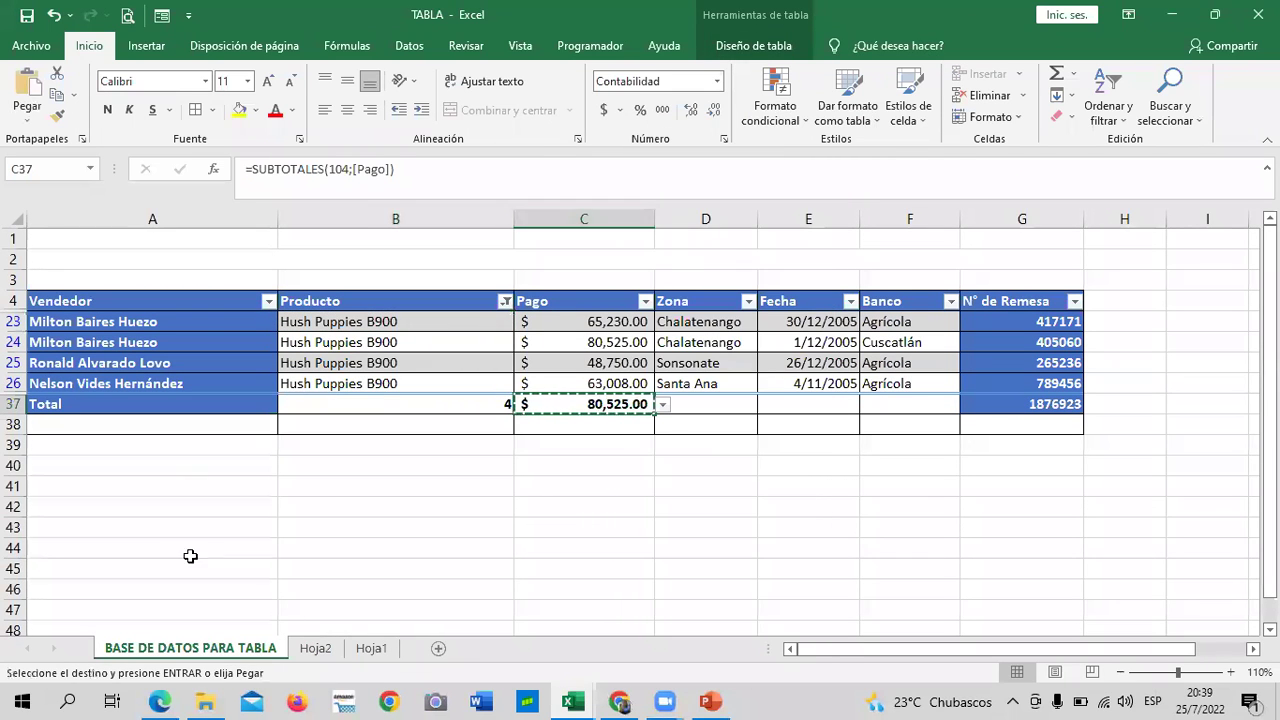
click(330, 652)
right_click(651, 363)
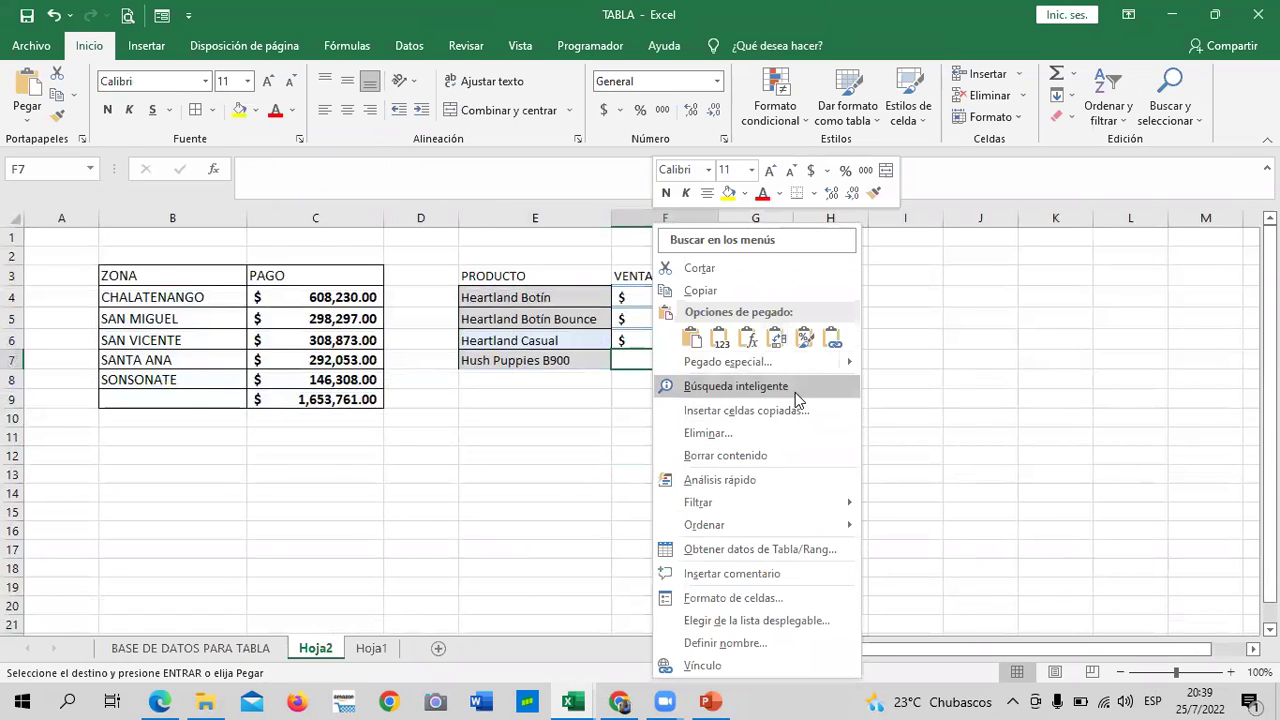
mouse_move(728, 362)
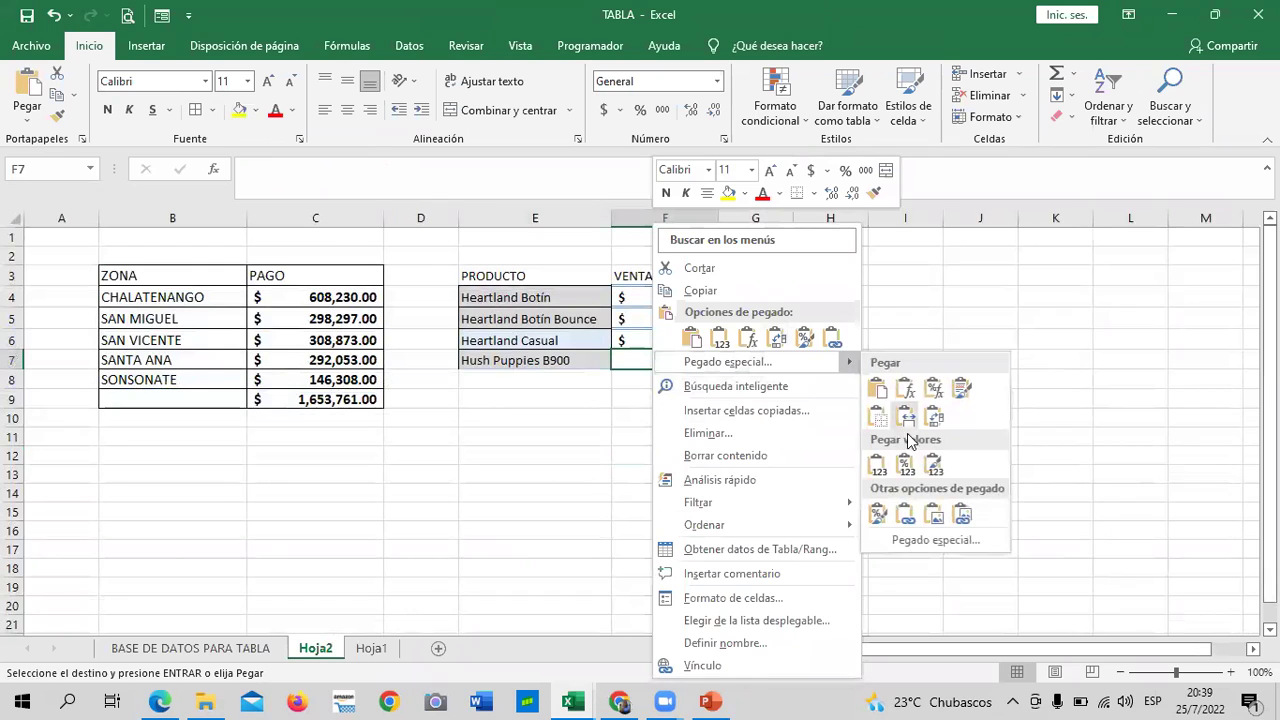
click(916, 461)
click(672, 511)
click(830, 438)
- AutoSum the four VENTA MAXIMA values into F8, giving =SUMA(F4:F7) = $341,468.00
drag(700, 297, 679, 387)
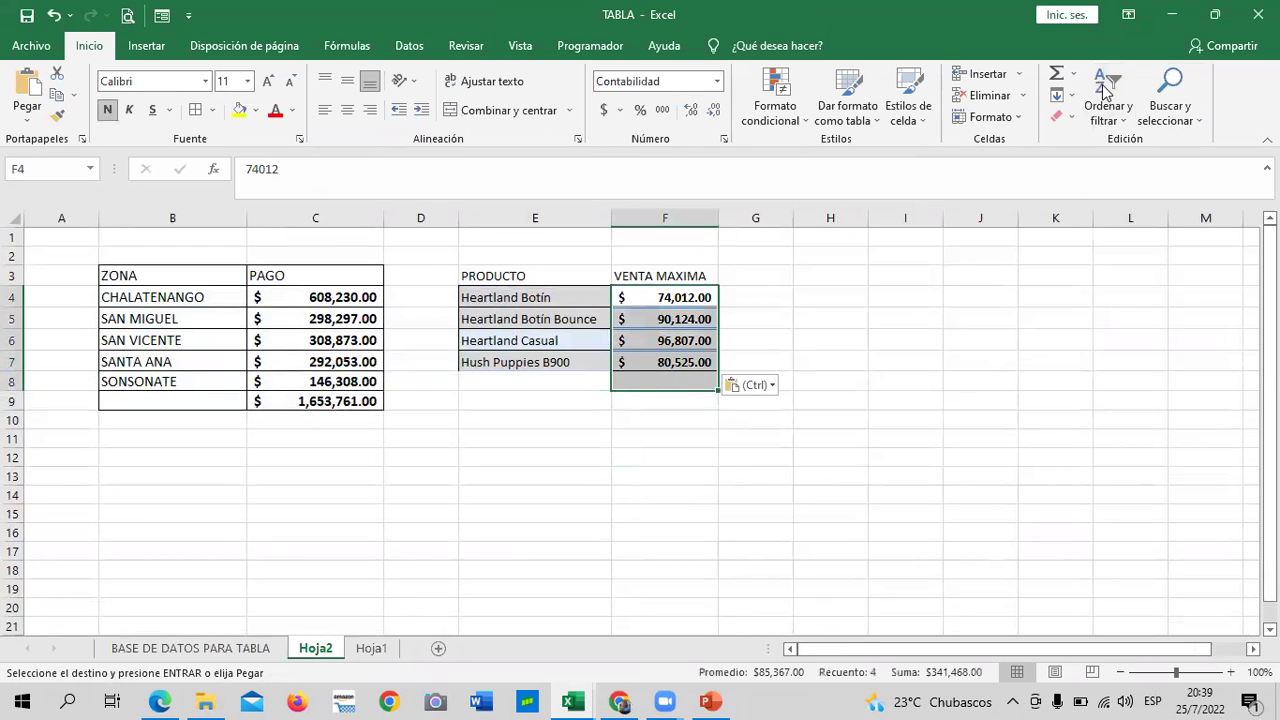
click(1056, 74)
click(878, 377)
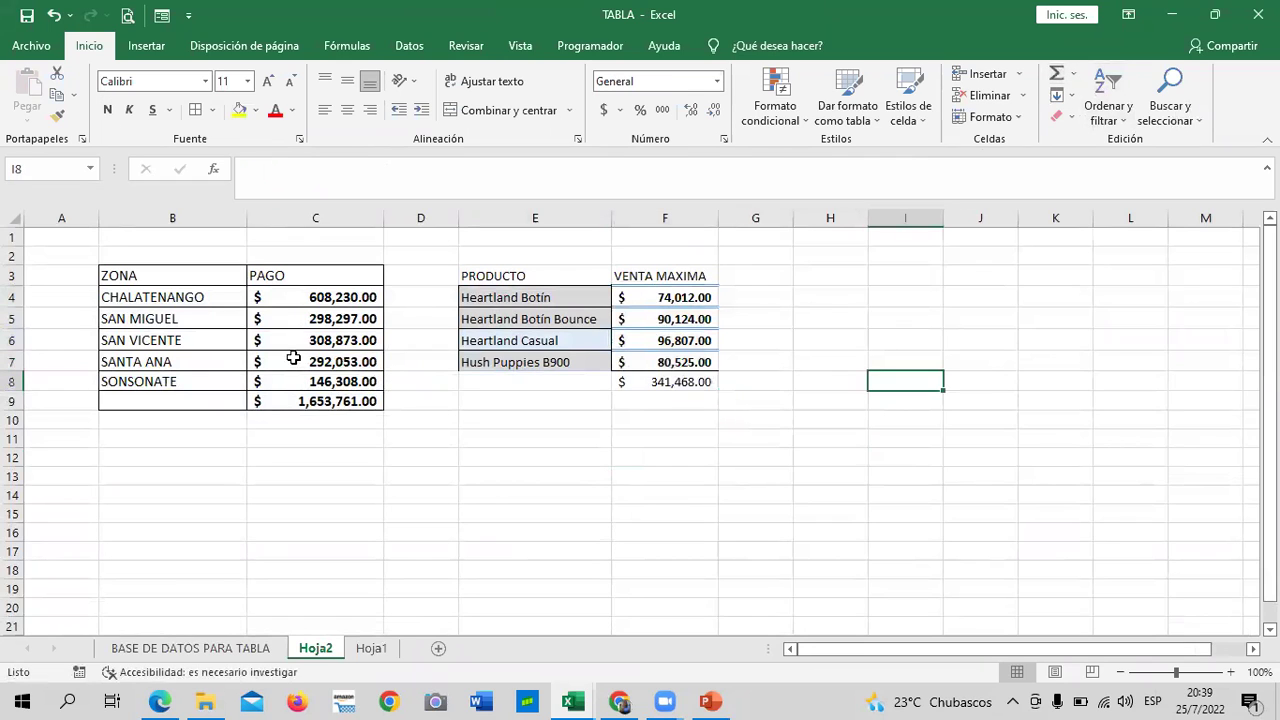
click(738, 458)
click(679, 383)
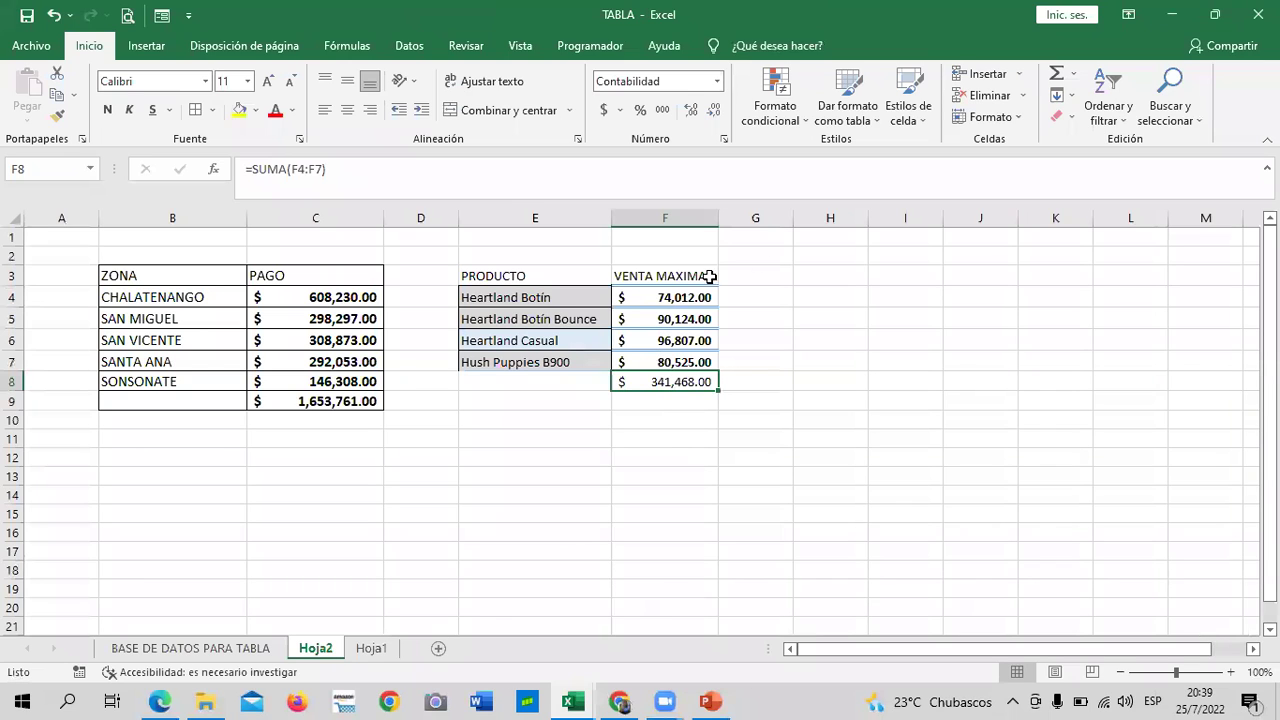
click(484, 470)
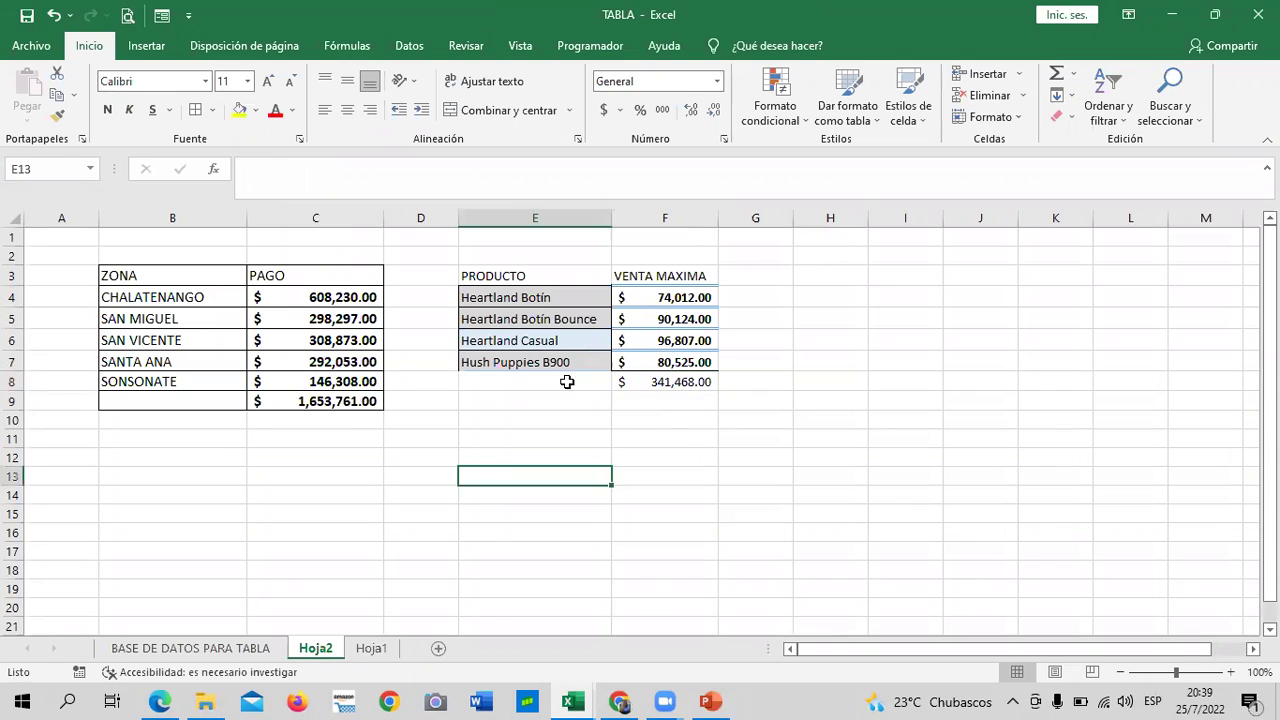
click(690, 283)
click(783, 275)
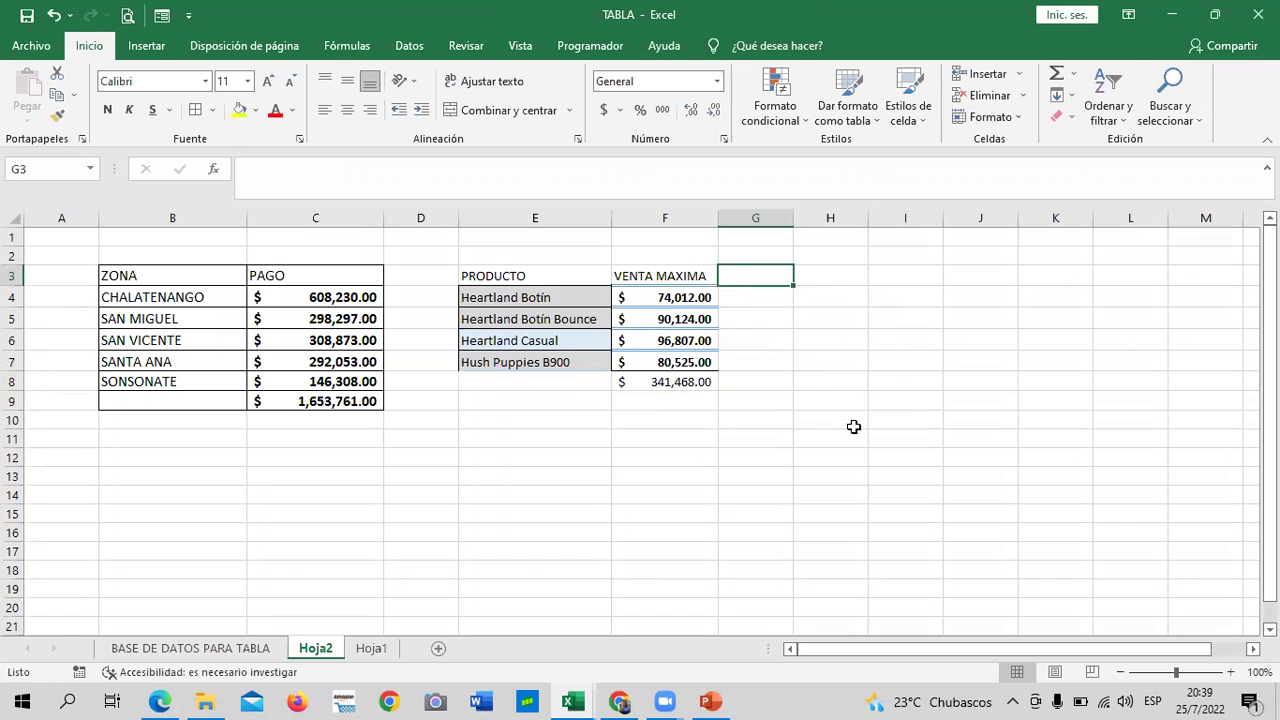
- On BASE DE DATOS PARA TABLA, check (Seleccionar todo) in the Producto filter to clear it
click(163, 645)
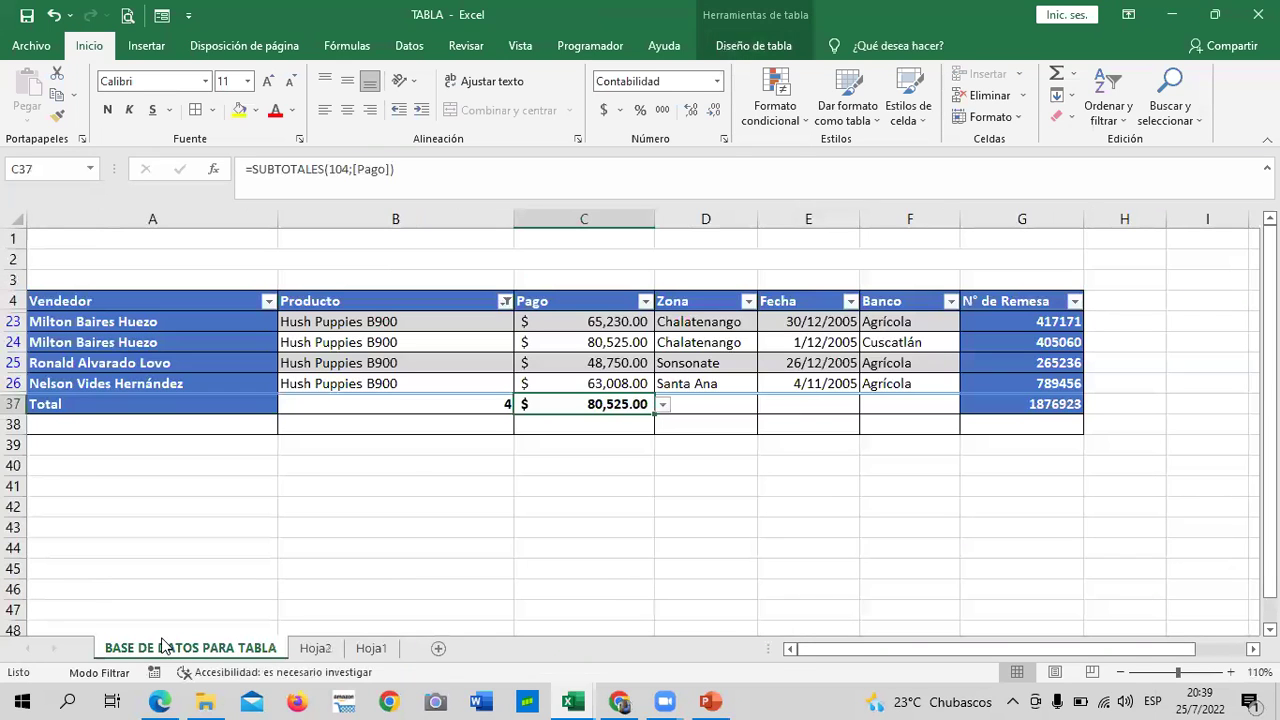
click(640, 507)
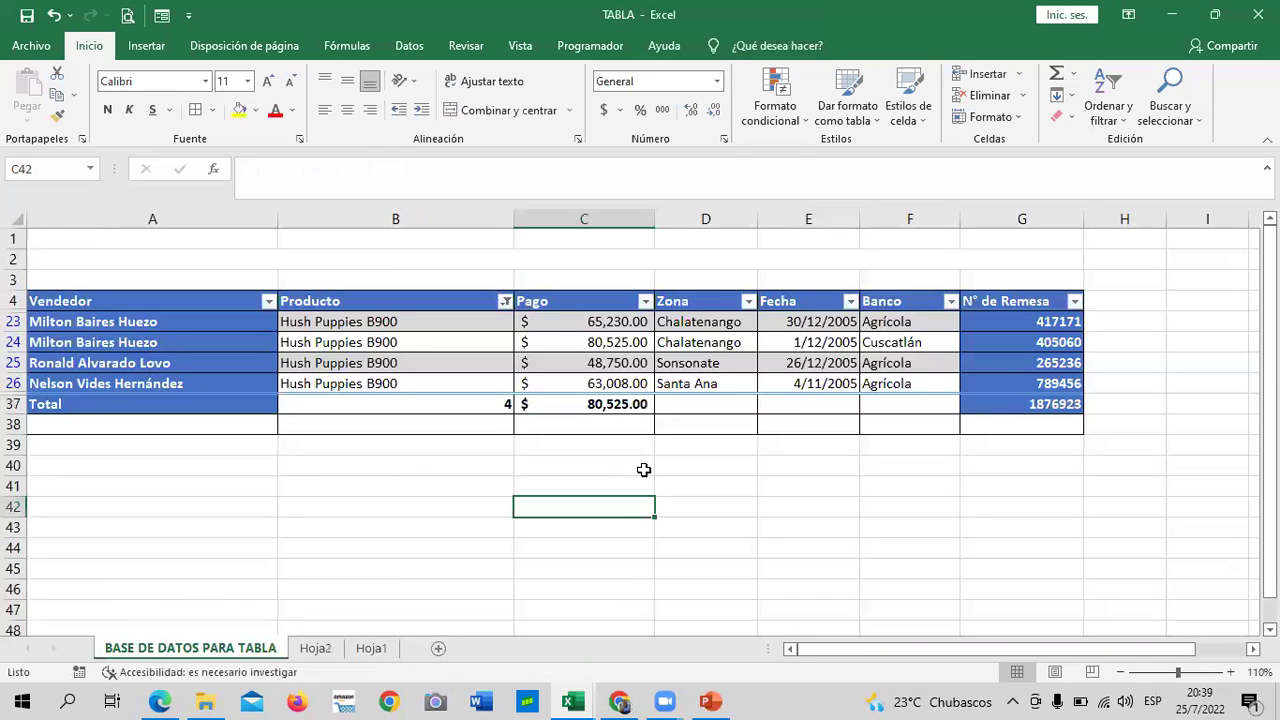
click(505, 301)
click(312, 484)
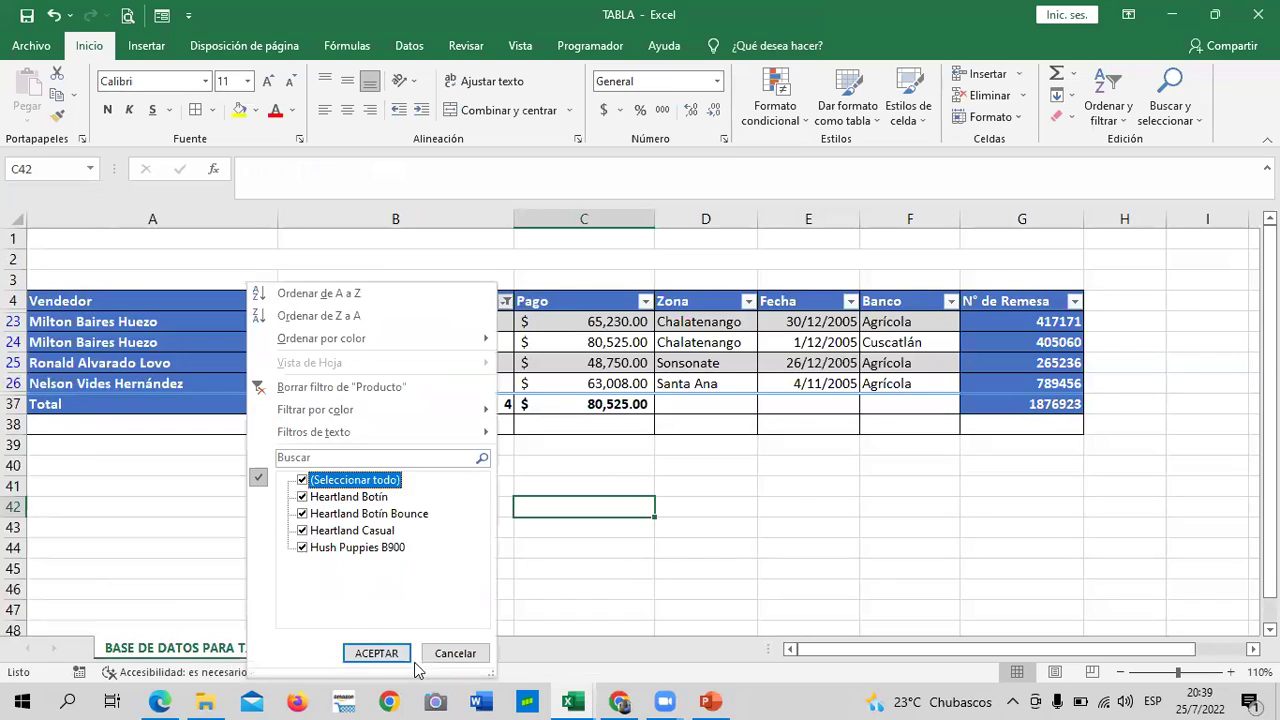
click(378, 654)
- Scroll through the unfiltered table to confirm all 32 records are showing
scroll(525, 383, down, 5)
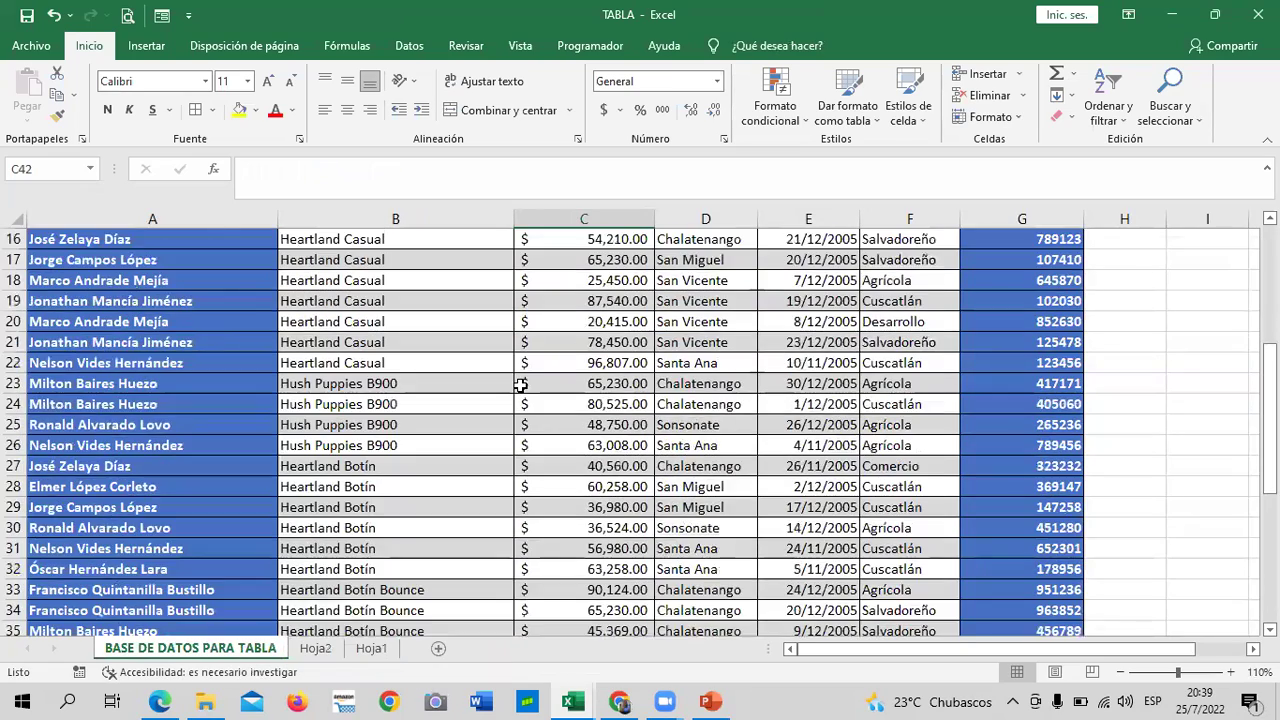
scroll(520, 383, down, 6)
scroll(520, 380, up, 1)
scroll(515, 375, up, 5)
scroll(512, 369, up, 3)
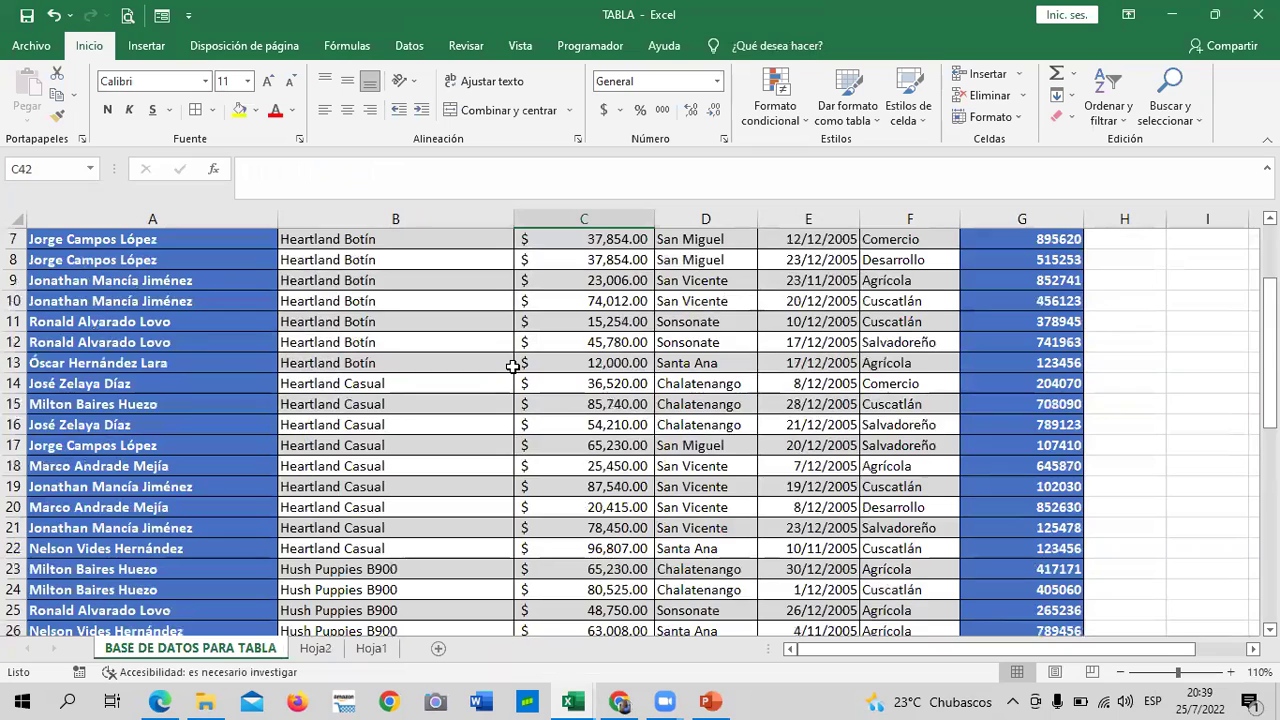
scroll(510, 366, up, 2)
scroll(600, 430, down, 3)
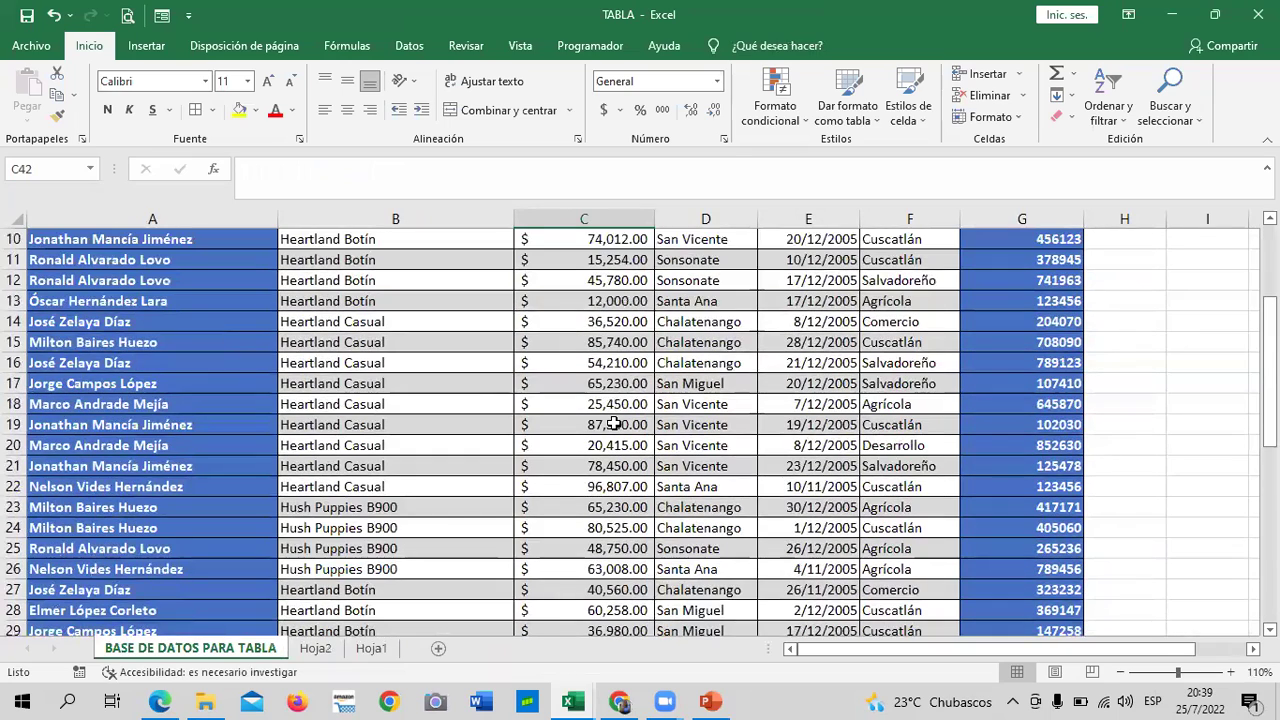
scroll(613, 420, down, 1)
scroll(613, 419, down, 3)
scroll(613, 420, down, 4)
click(757, 425)
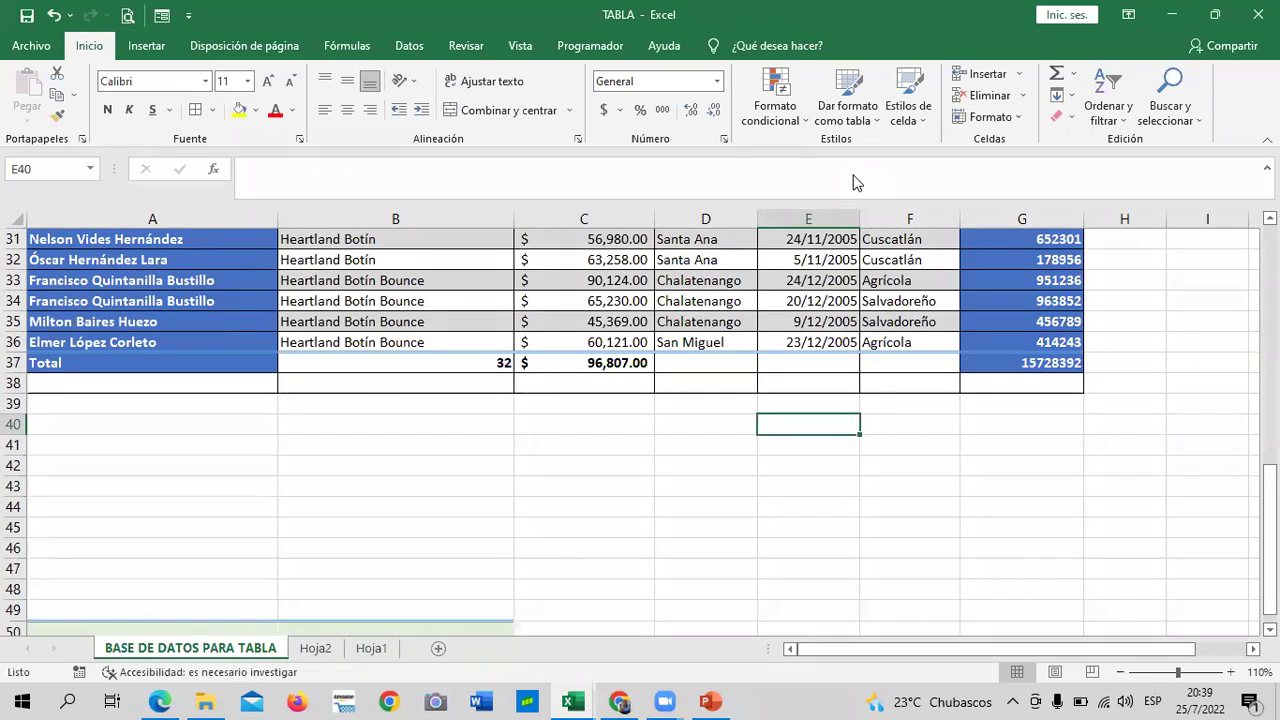
click(900, 103)
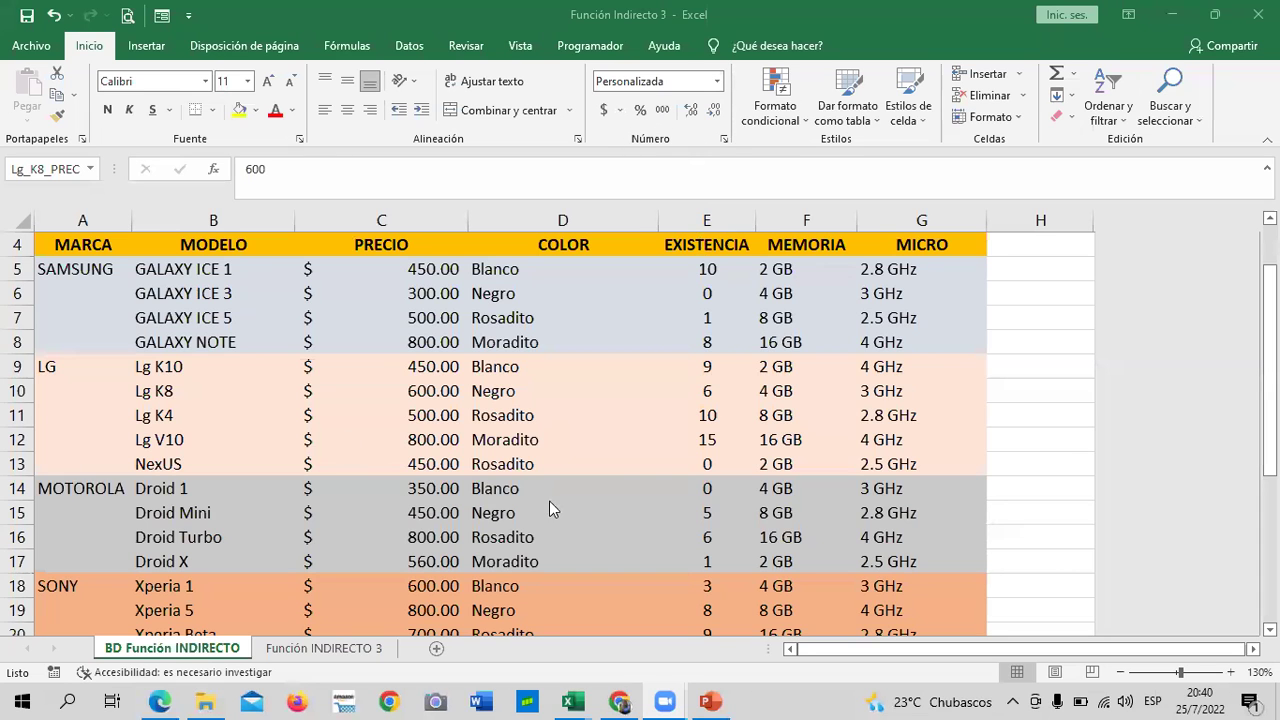
- Scroll to the top of the BD Función INDIRECTO phone catalogue with brands, models and prices
scroll(549, 501, up, 1)
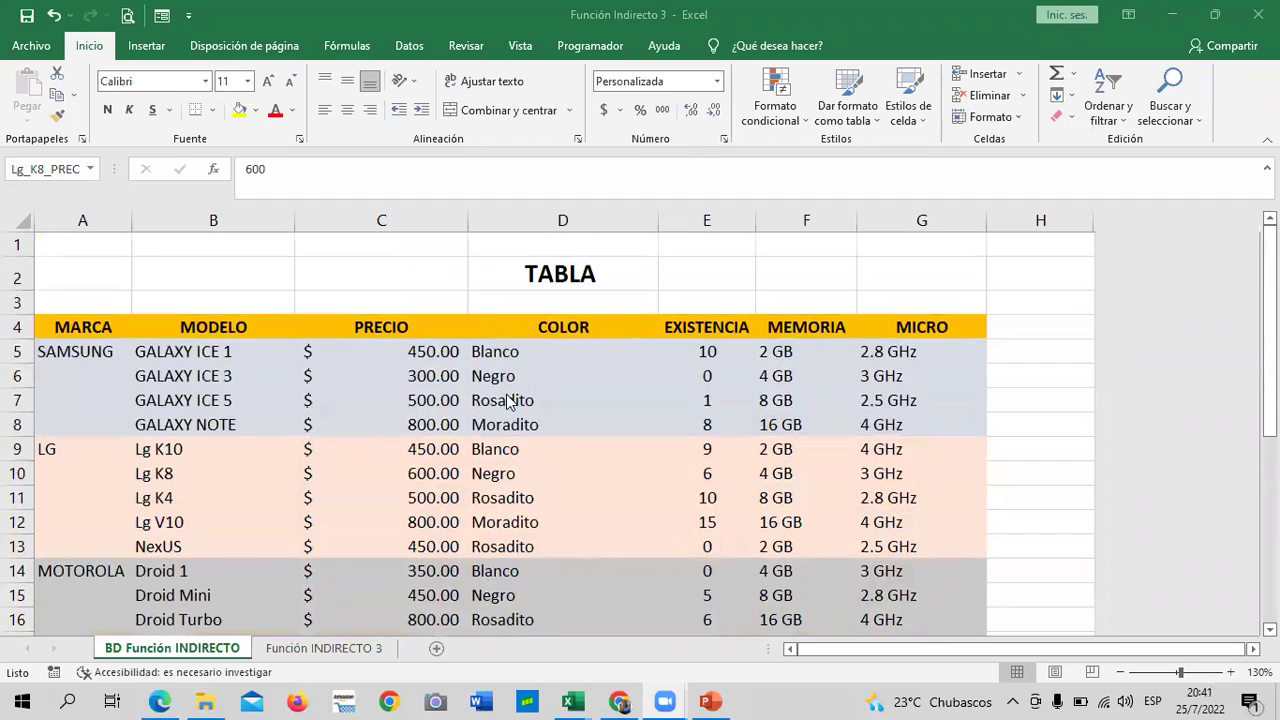
scroll(350, 530, down, 2)
scroll(310, 566, up, 2)
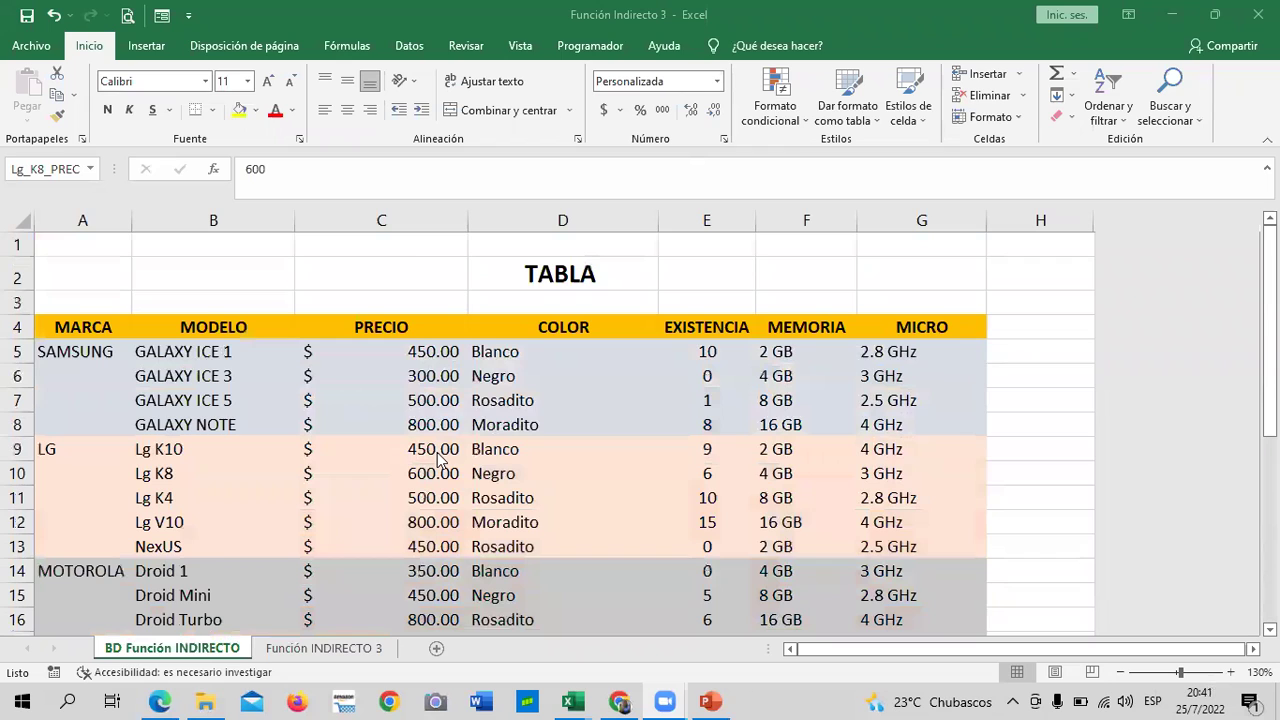
- On the Función INDIRECTO 3 sheet, replace the brand Lg in G7 with SONY
click(296, 651)
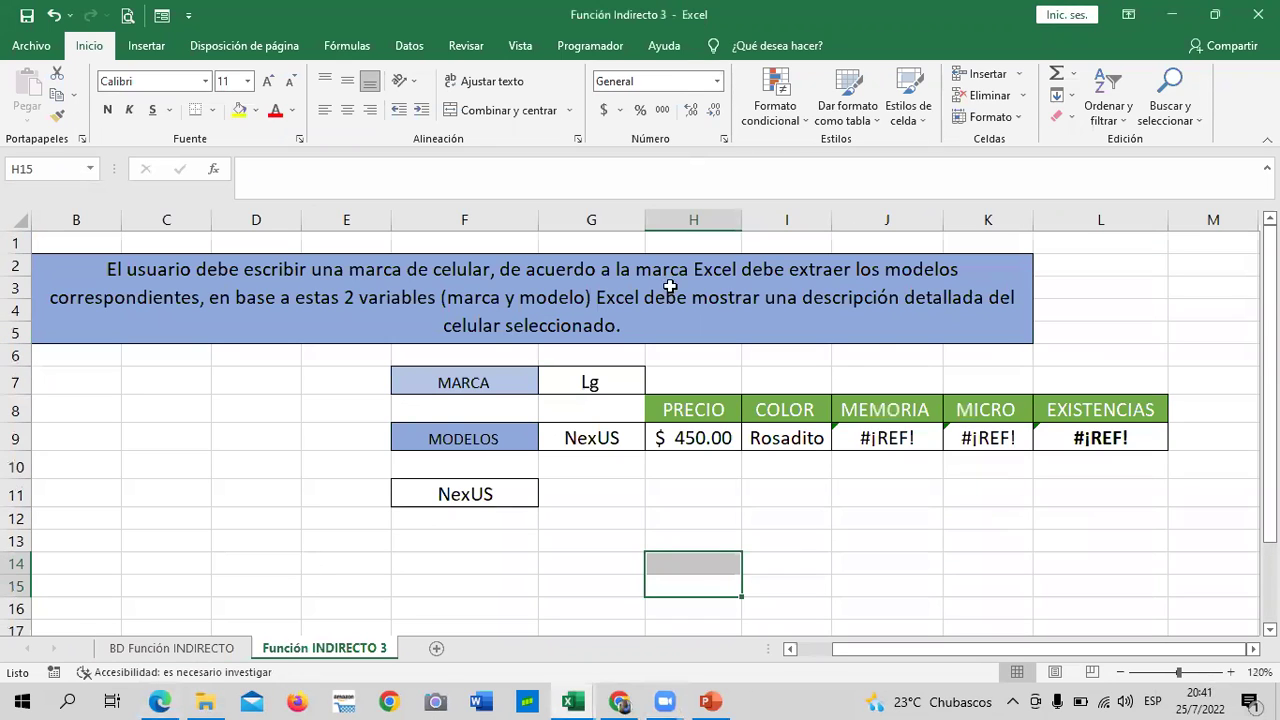
click(584, 383)
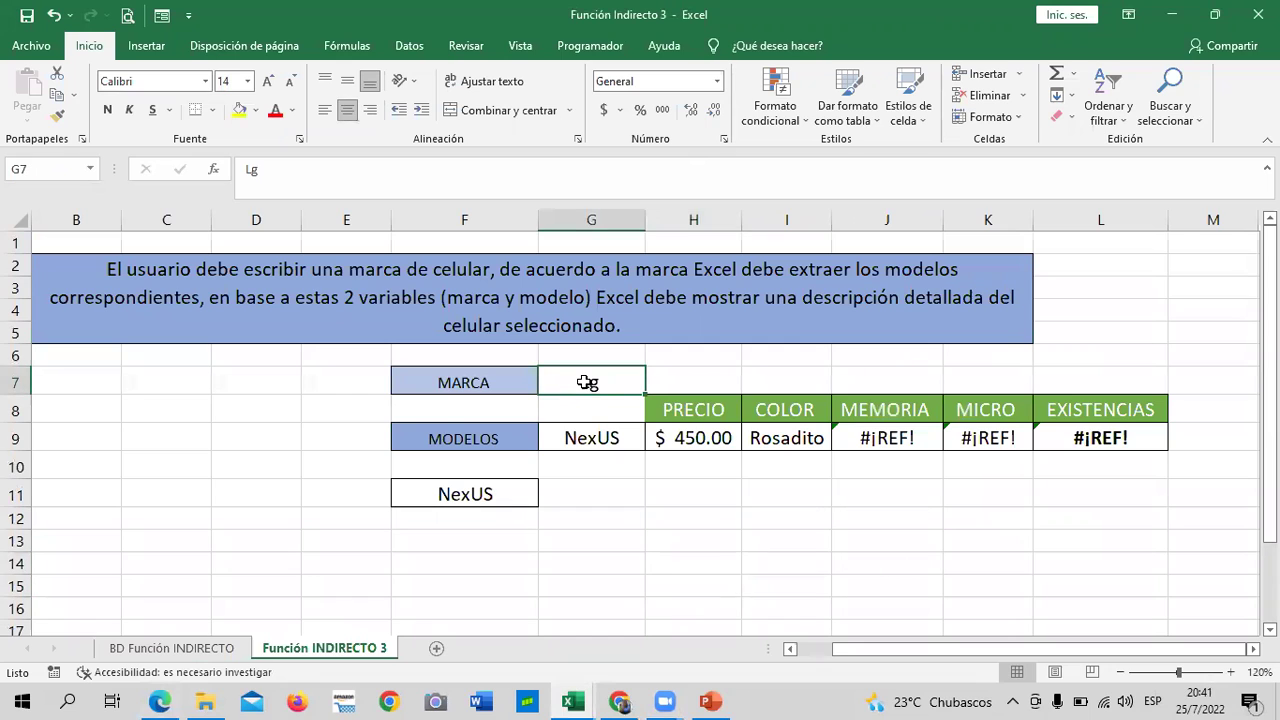
click(600, 440)
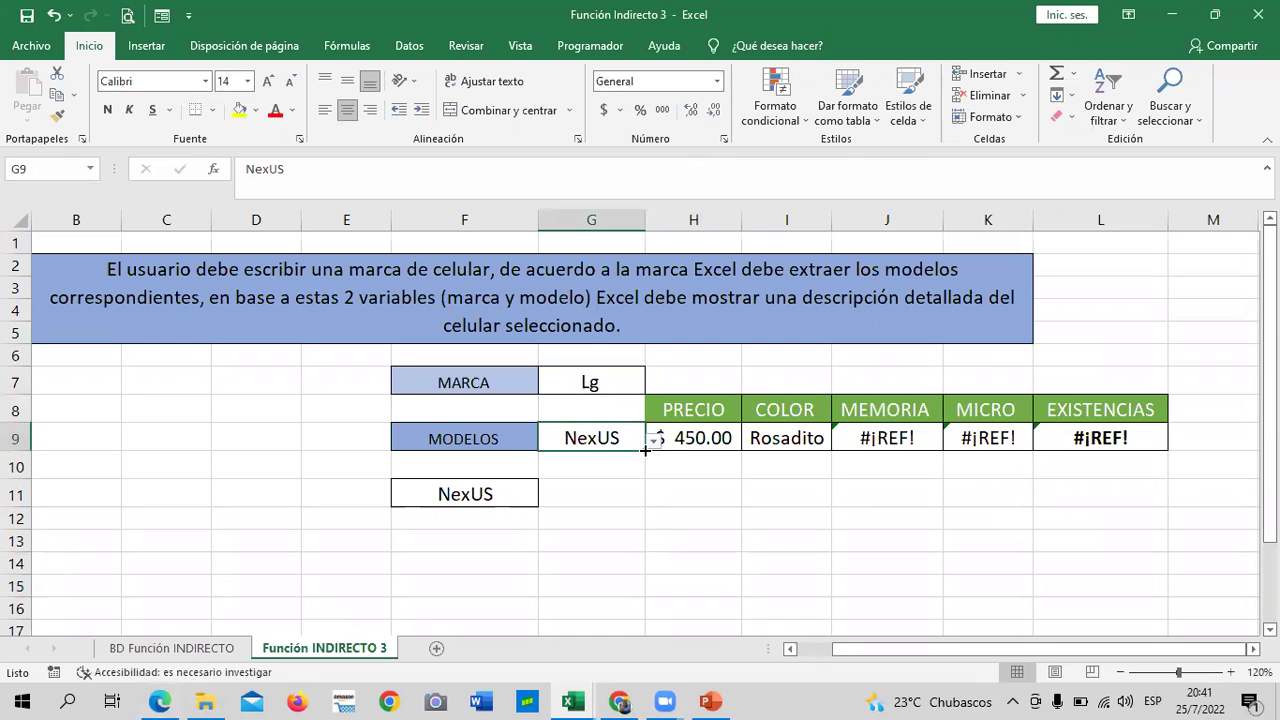
click(651, 441)
click(516, 474)
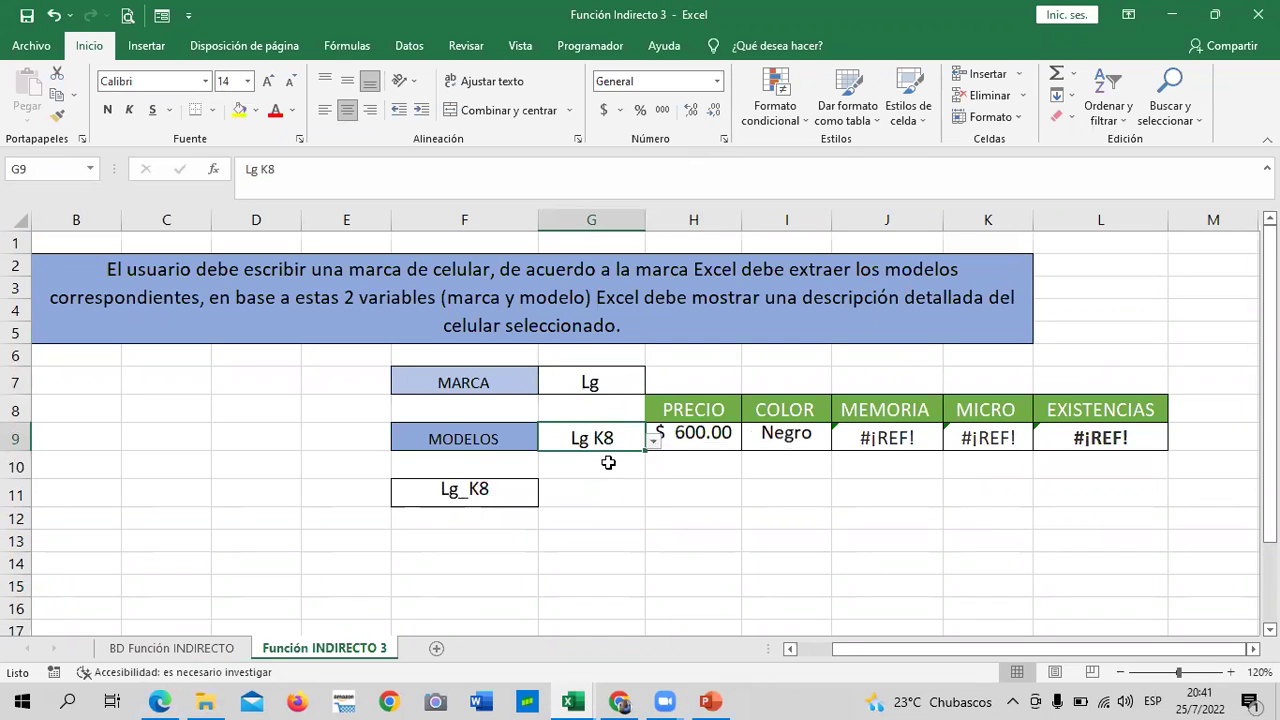
click(604, 373)
double_click(604, 373)
key(BackSpace)
key(BackSpace)
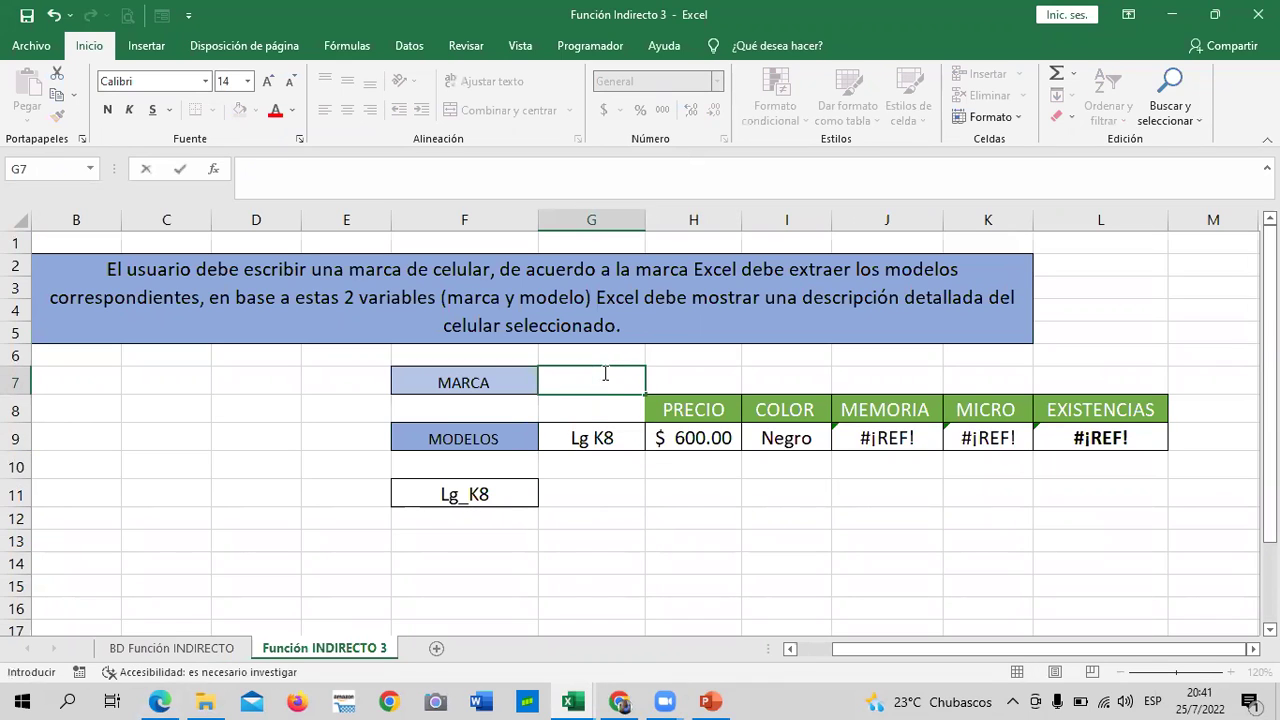
key(Caps_Lock)
key(Caps_Lock)
text(SONY)
key(Return)
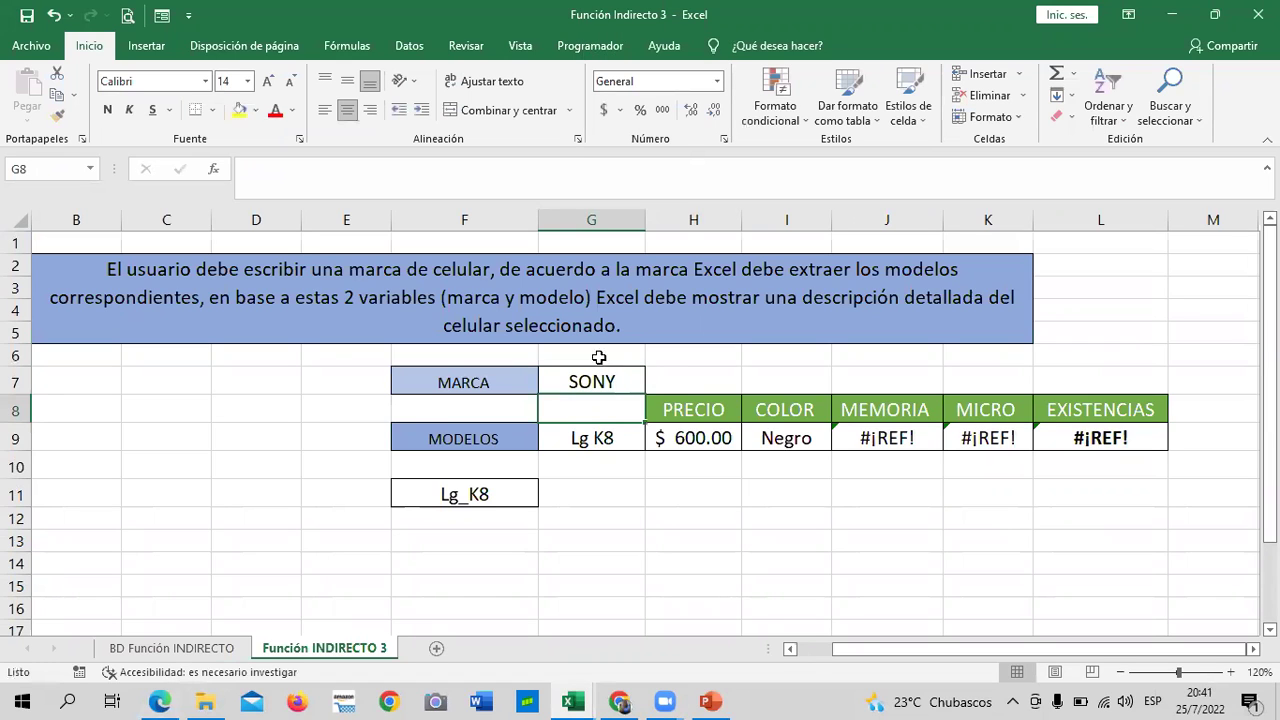
- Pick Xperia 5, then Xperia Beta, from the model dropdown in G9
click(618, 372)
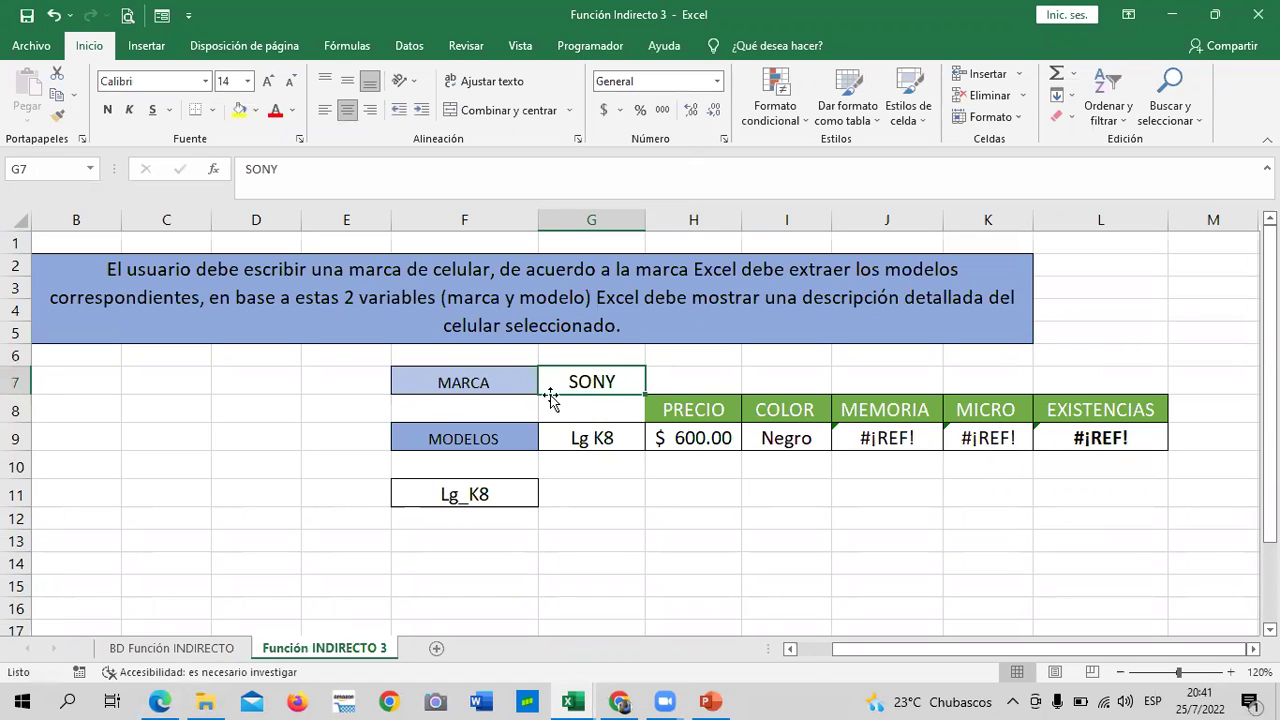
click(490, 440)
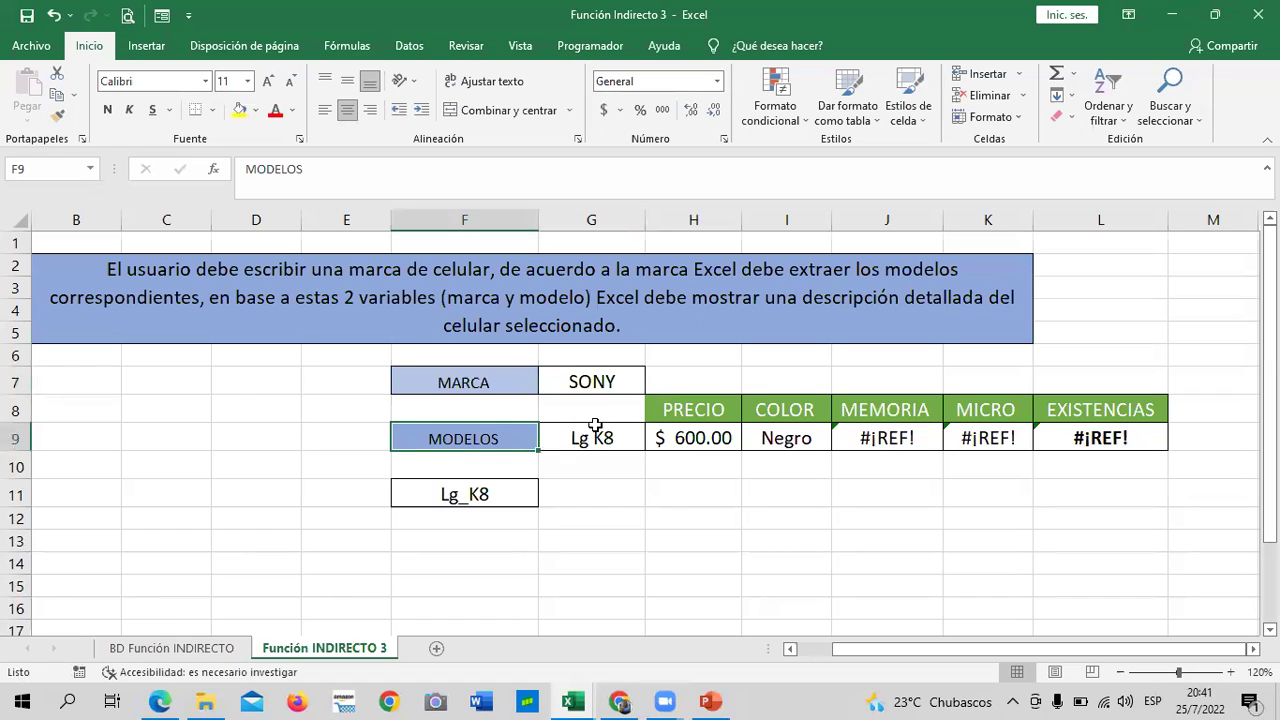
click(593, 381)
click(590, 436)
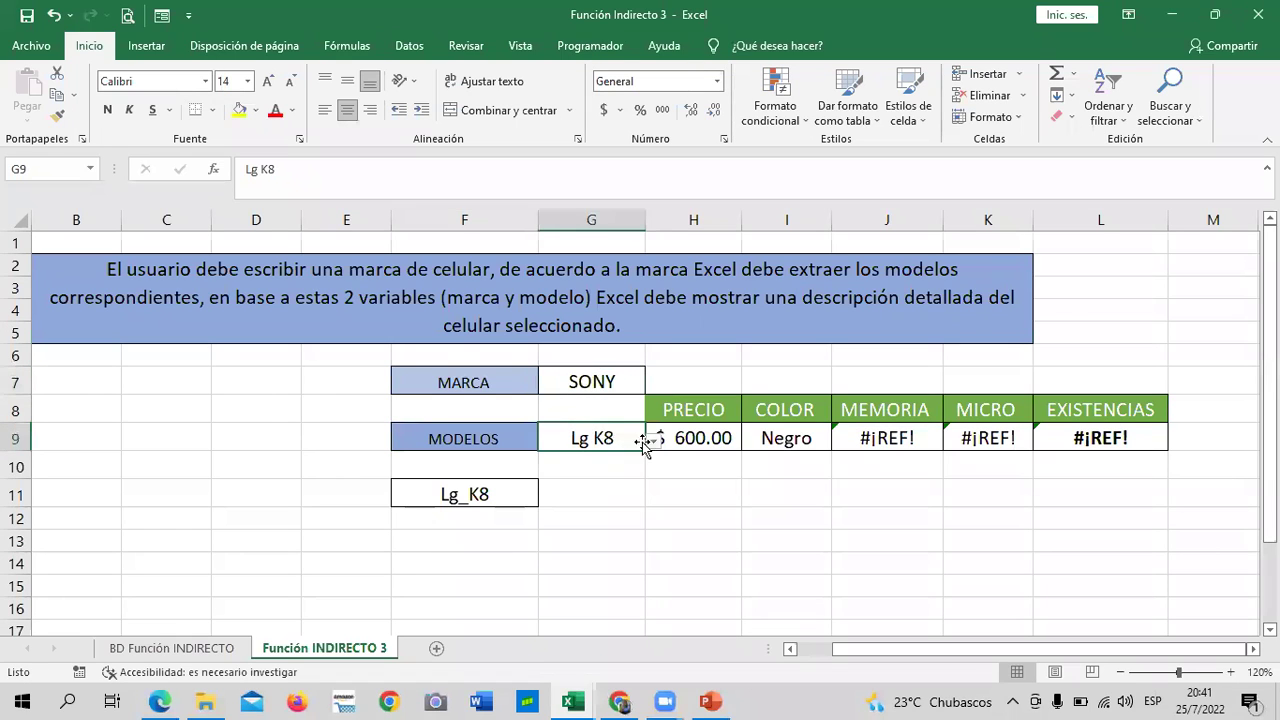
click(652, 442)
click(585, 474)
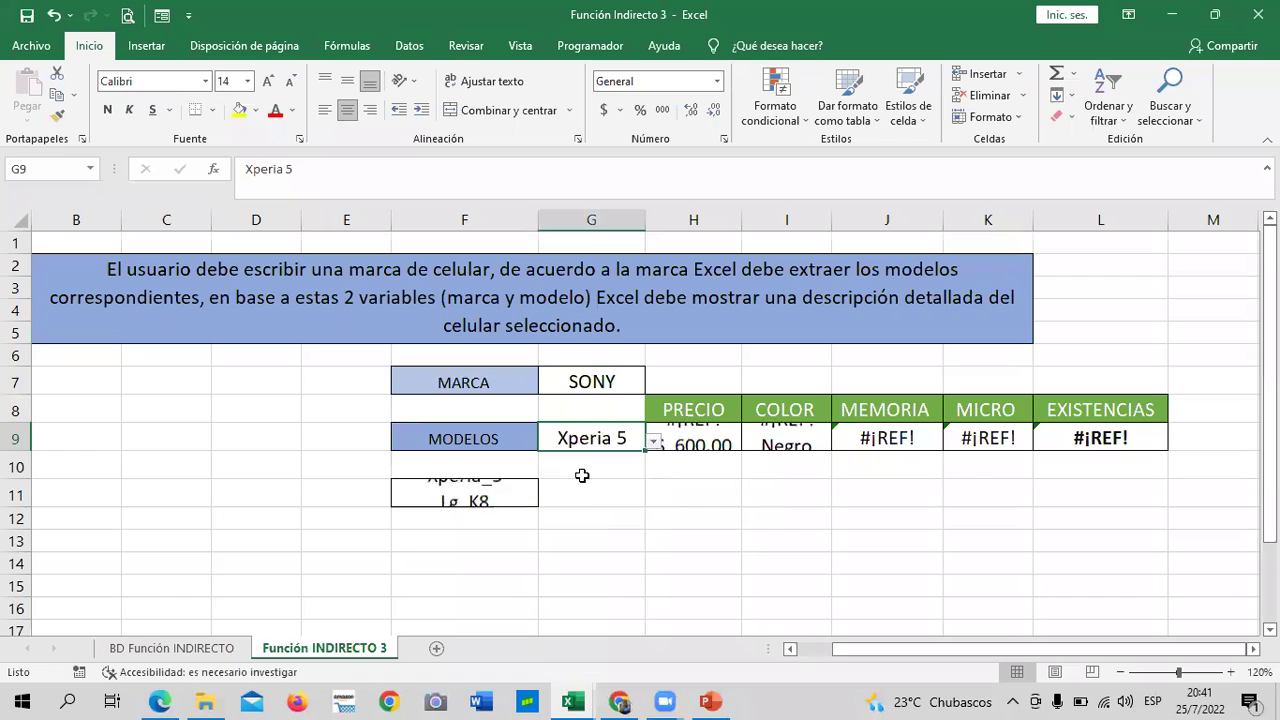
click(652, 441)
click(594, 488)
click(651, 517)
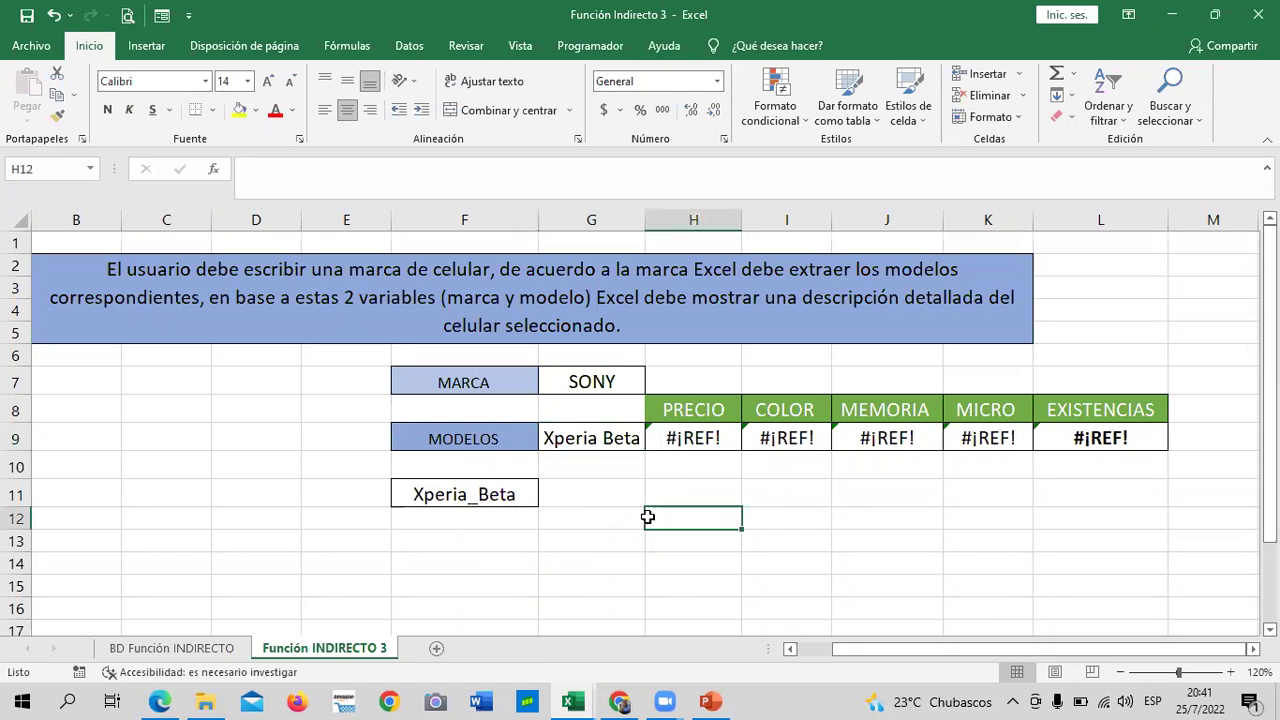
click(192, 650)
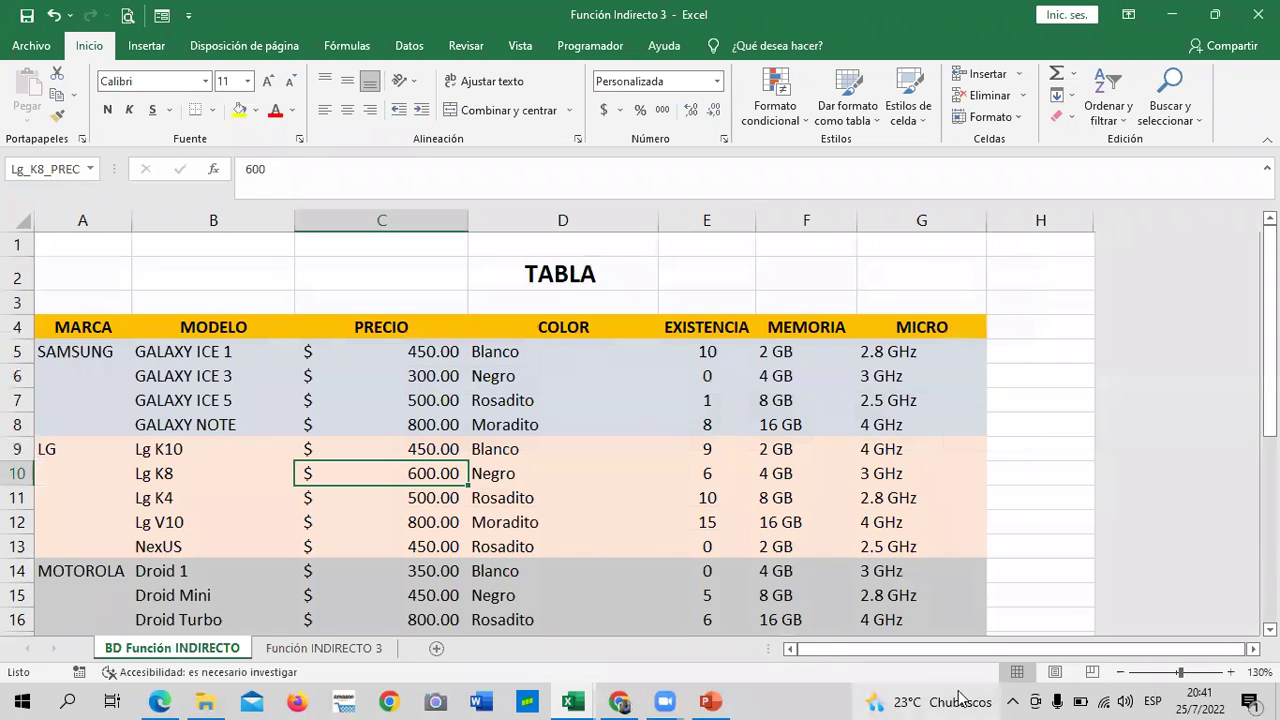
- Inspect the MARCA cells and the COLOR, EXISTENCIA, MEMORIA and MICRO headers of the phone table
scroll(640, 430, down, 1)
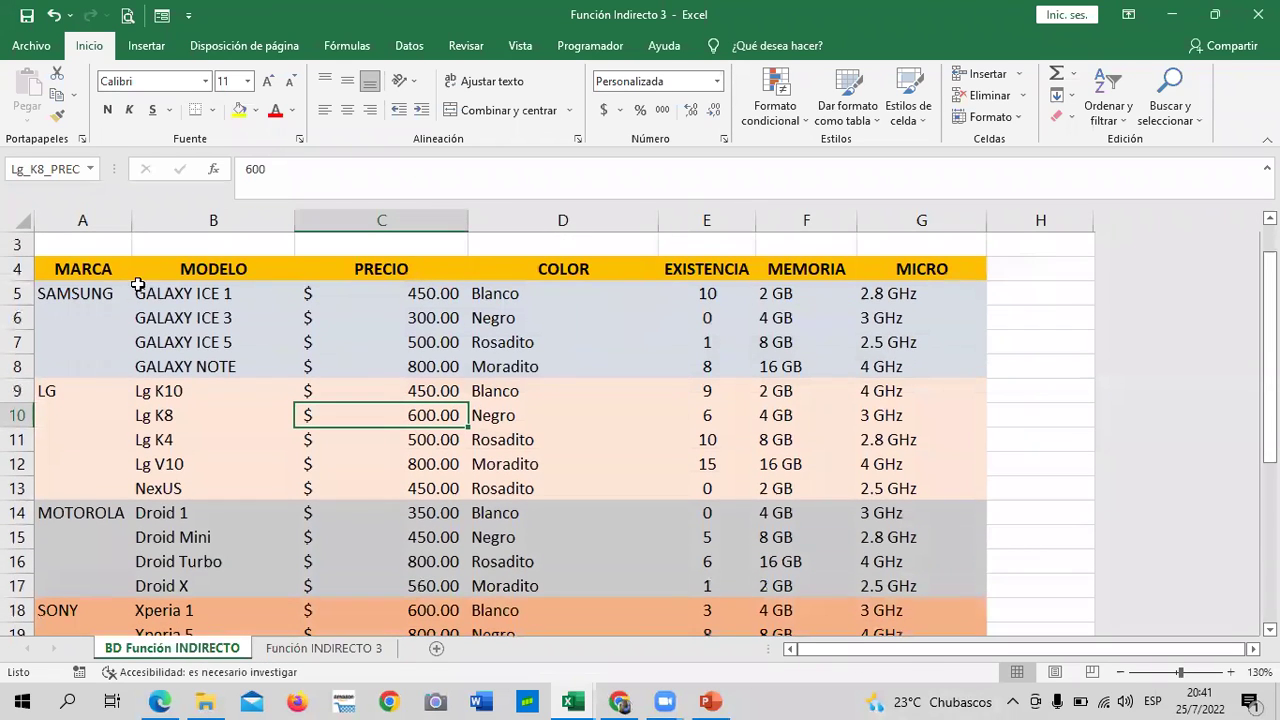
click(76, 333)
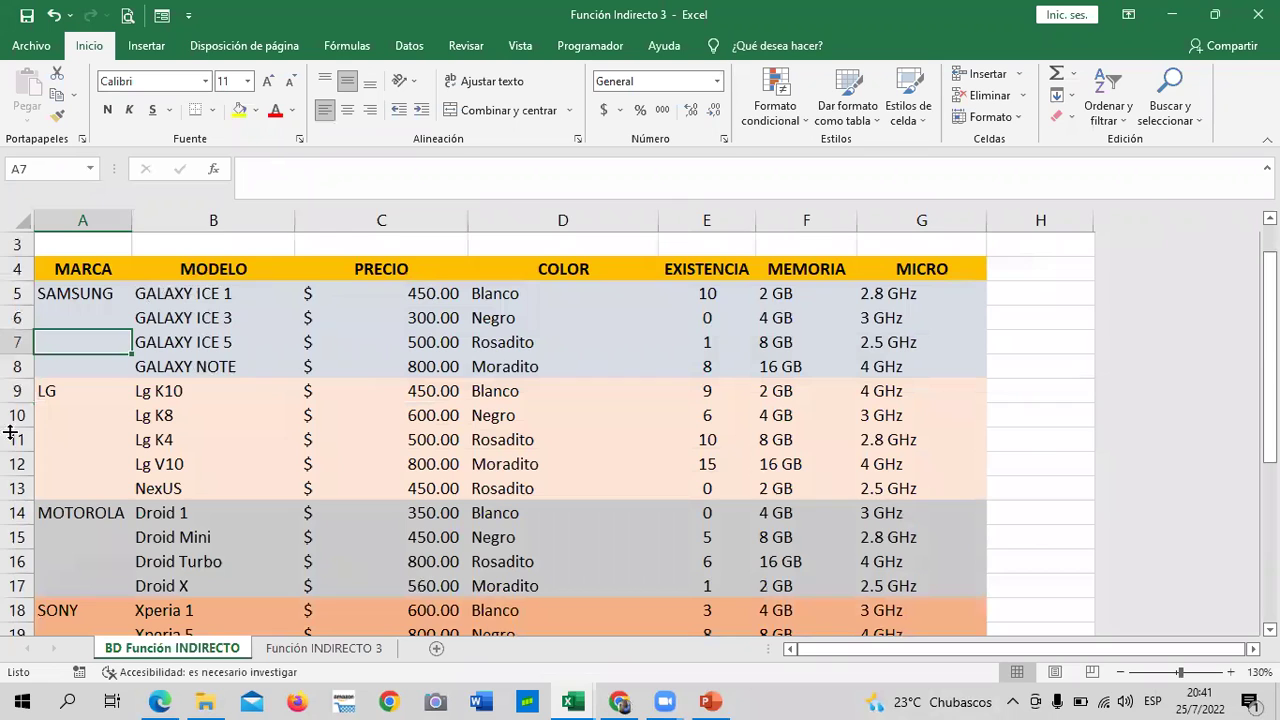
click(72, 296)
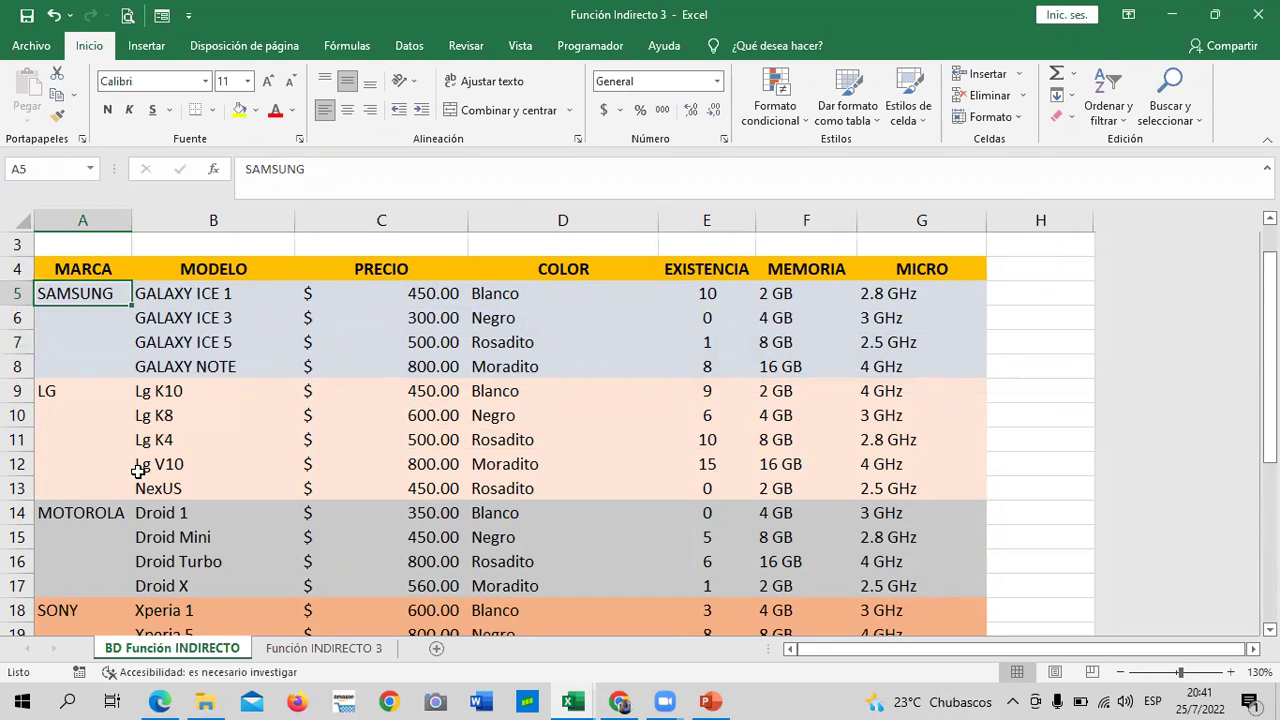
scroll(113, 474, down, 4)
scroll(113, 474, up, 3)
scroll(113, 474, up, 2)
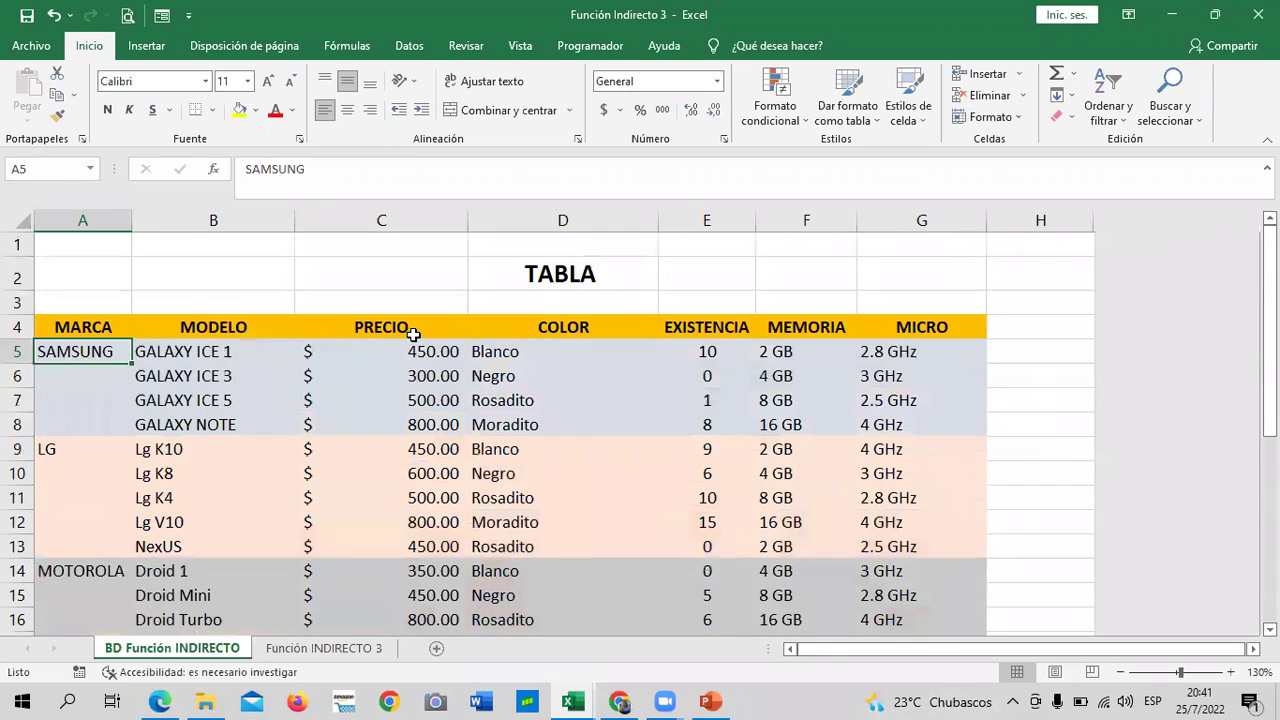
click(540, 330)
click(694, 325)
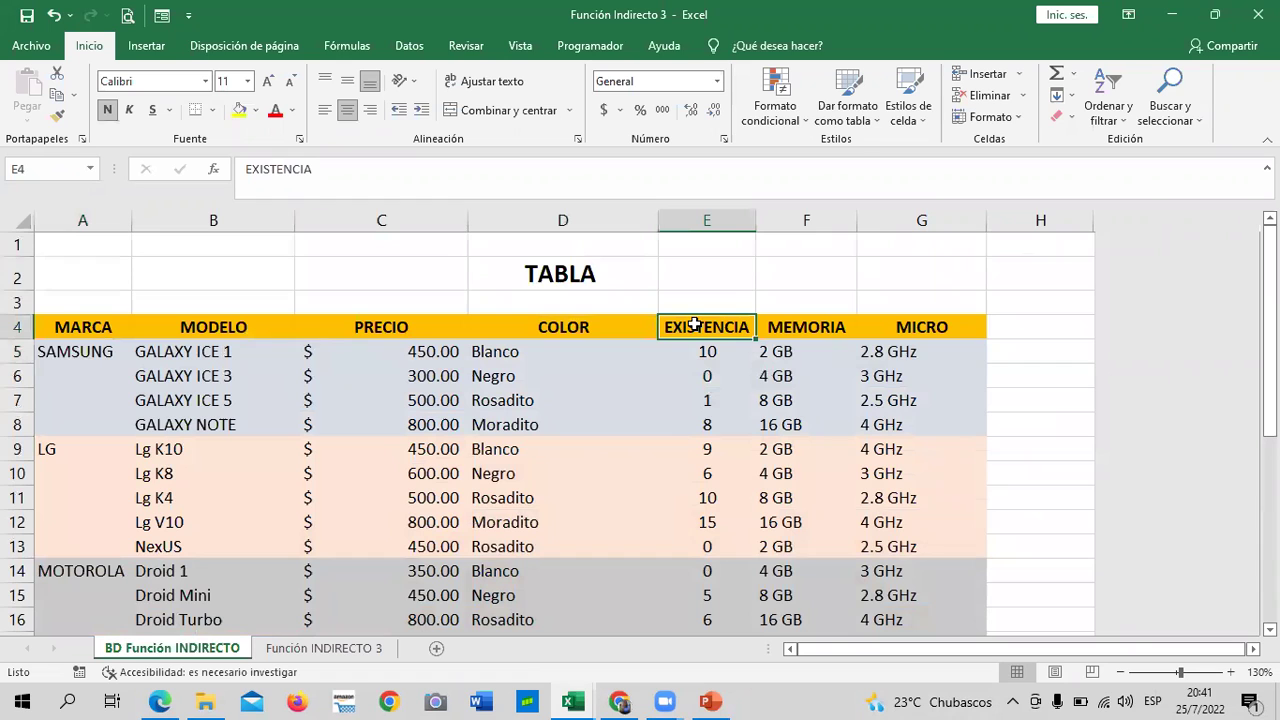
click(792, 330)
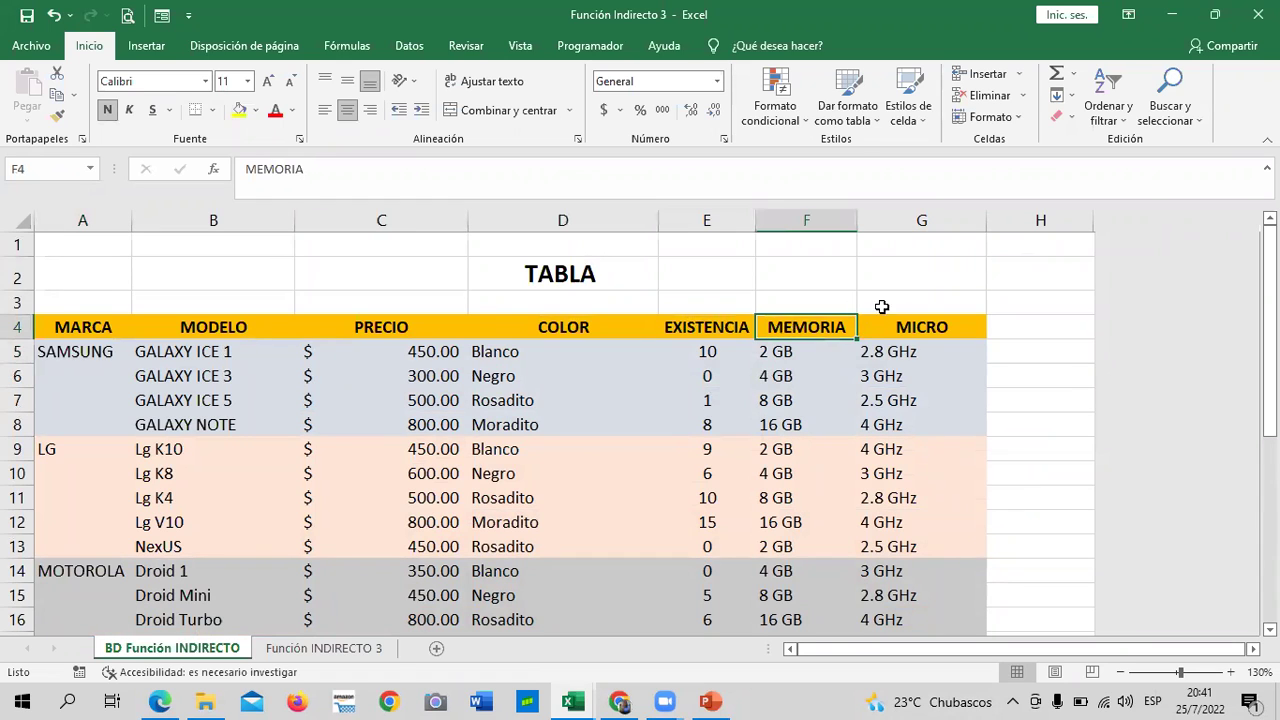
click(925, 326)
scroll(884, 367, down, 2)
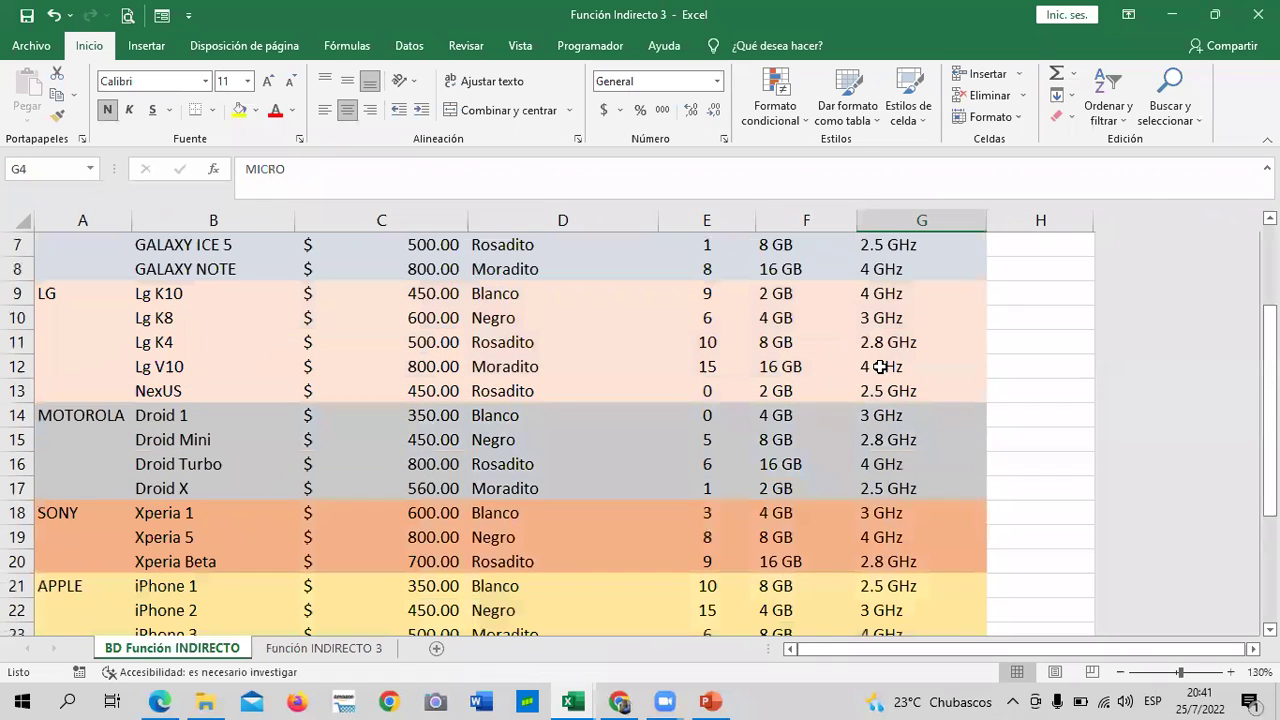
click(325, 648)
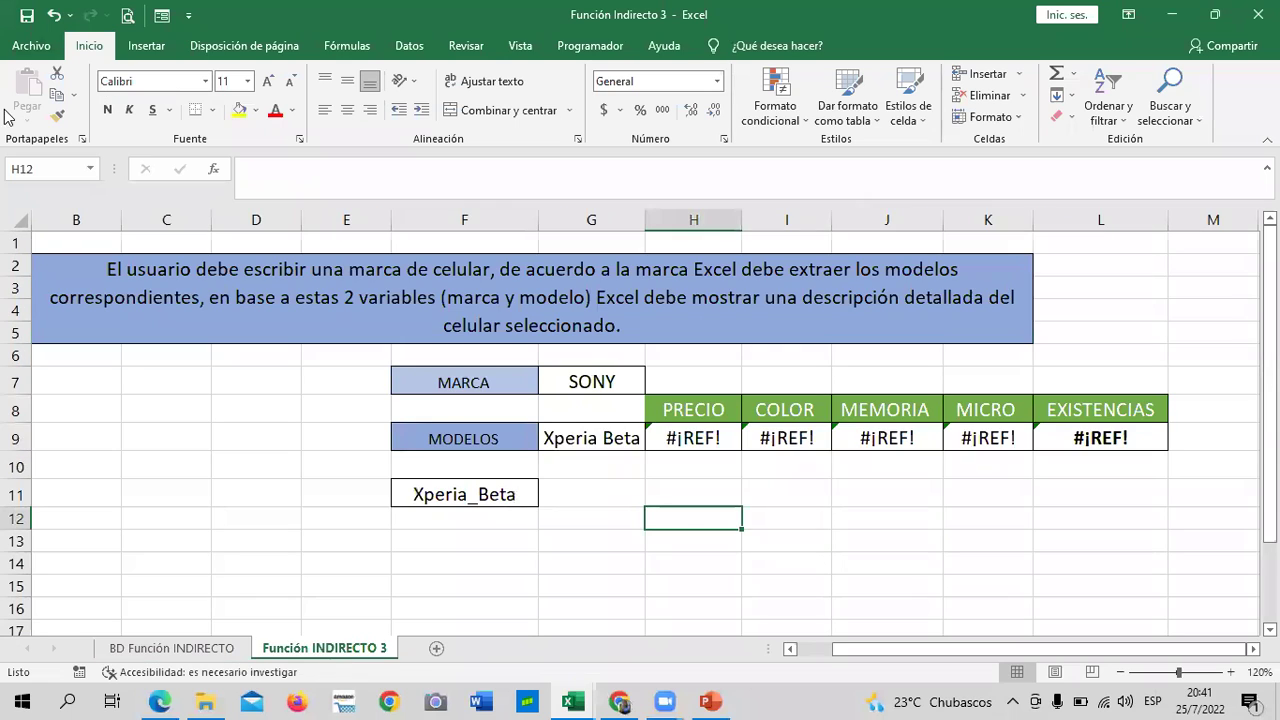
- Read each INDIRECTO formula in H9 through L9 that returns #¡REF! for Xperia_Beta
click(715, 438)
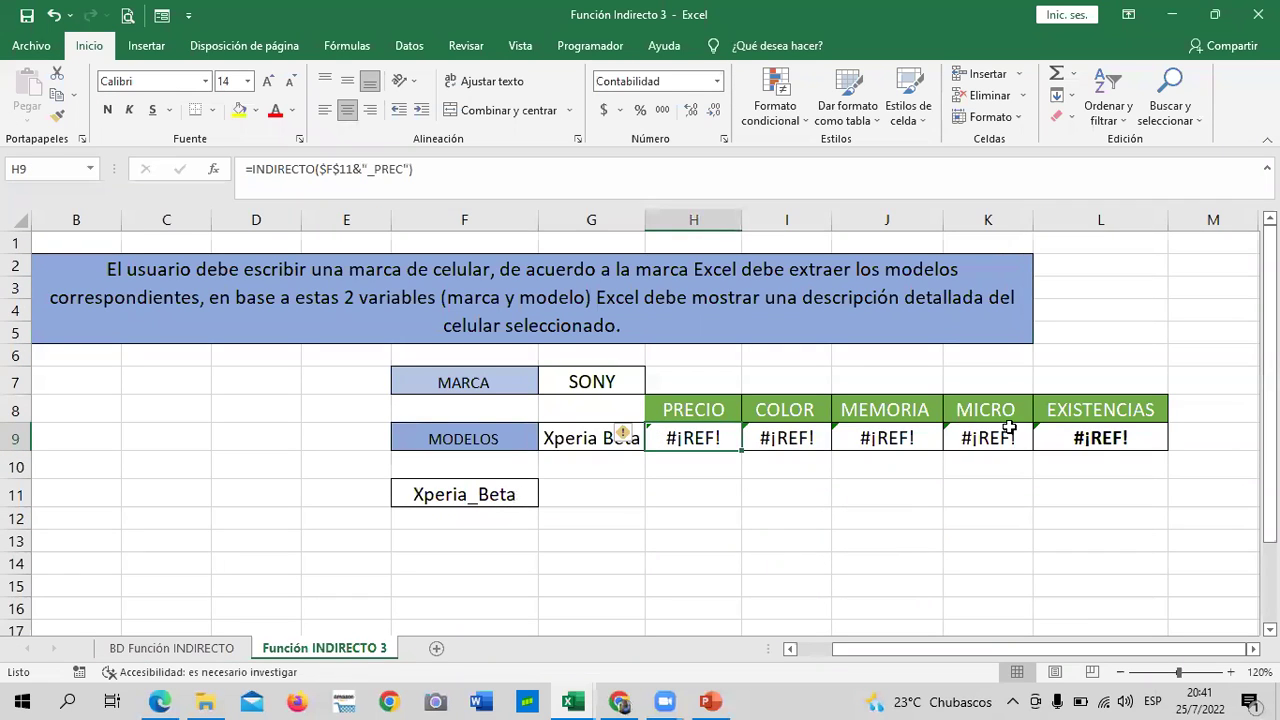
click(1110, 437)
click(993, 437)
click(898, 438)
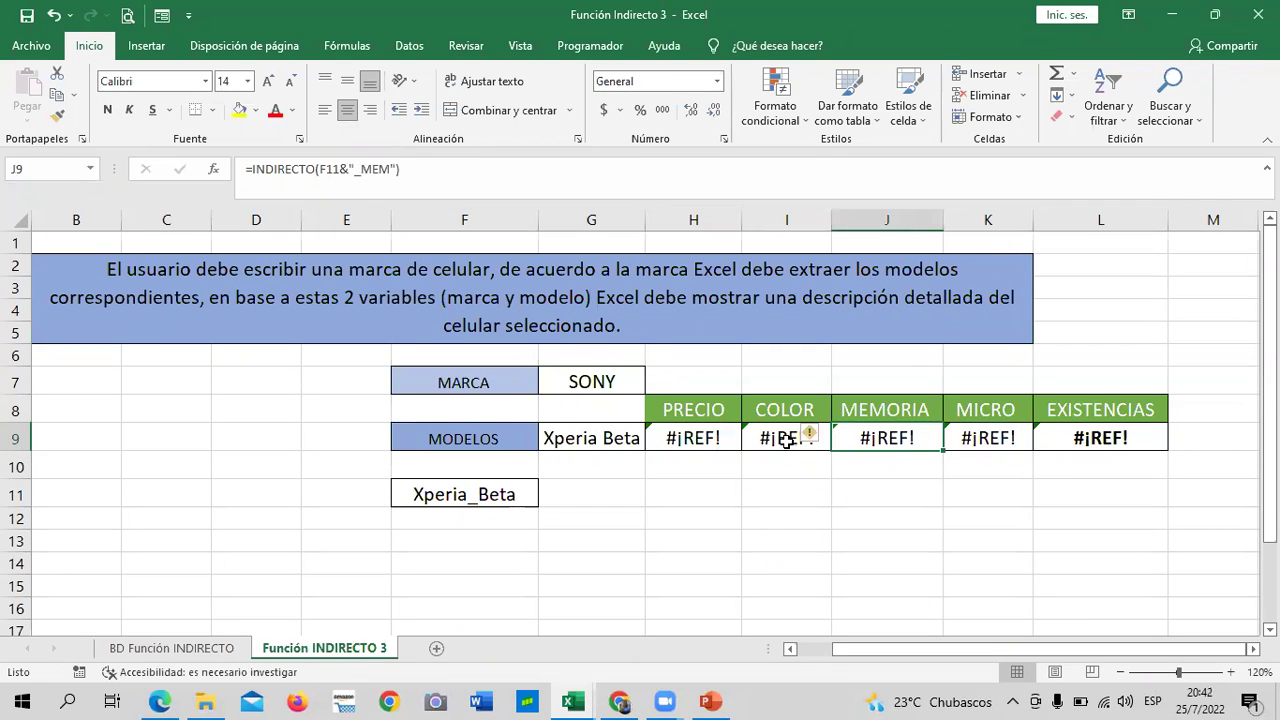
click(785, 437)
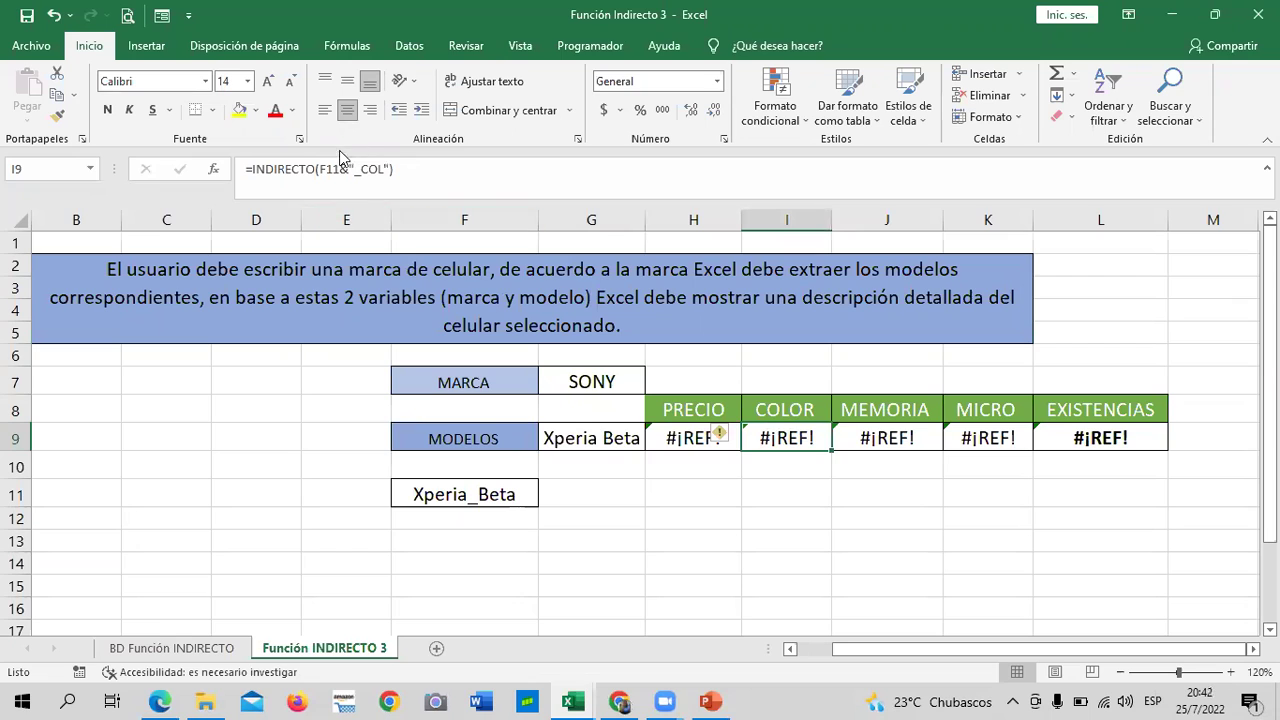
click(676, 437)
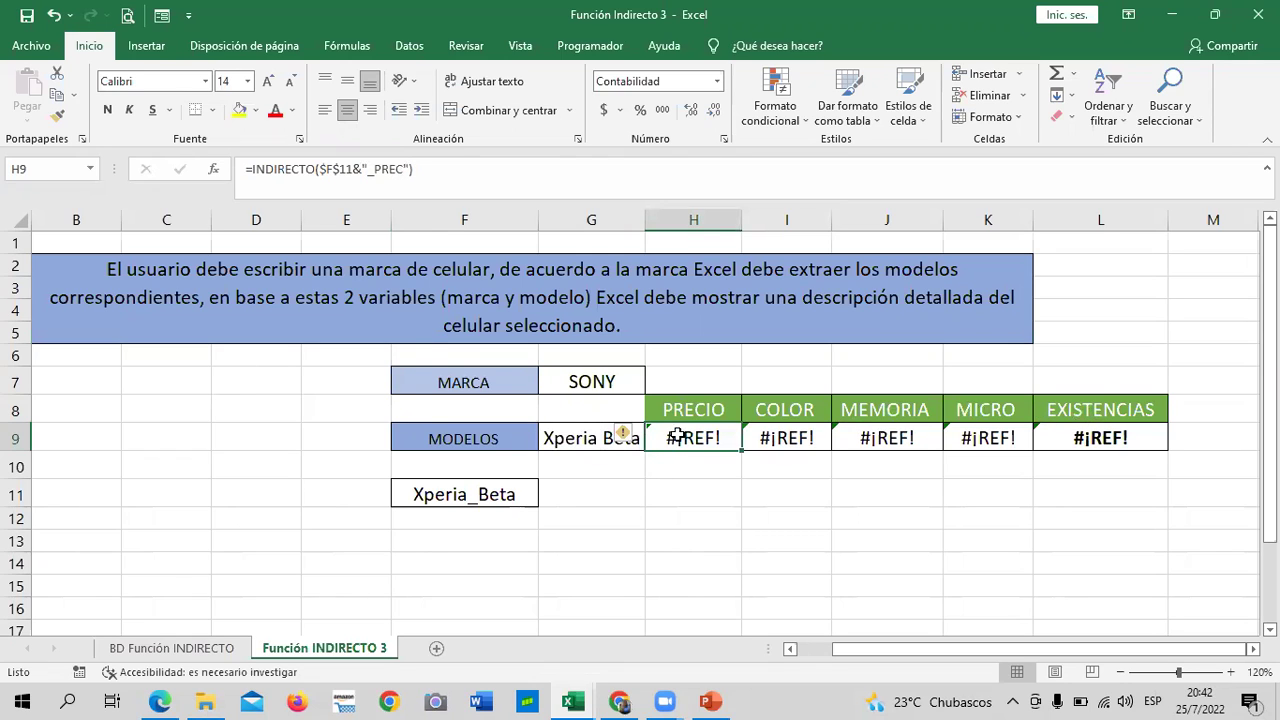
click(785, 438)
click(900, 440)
click(990, 440)
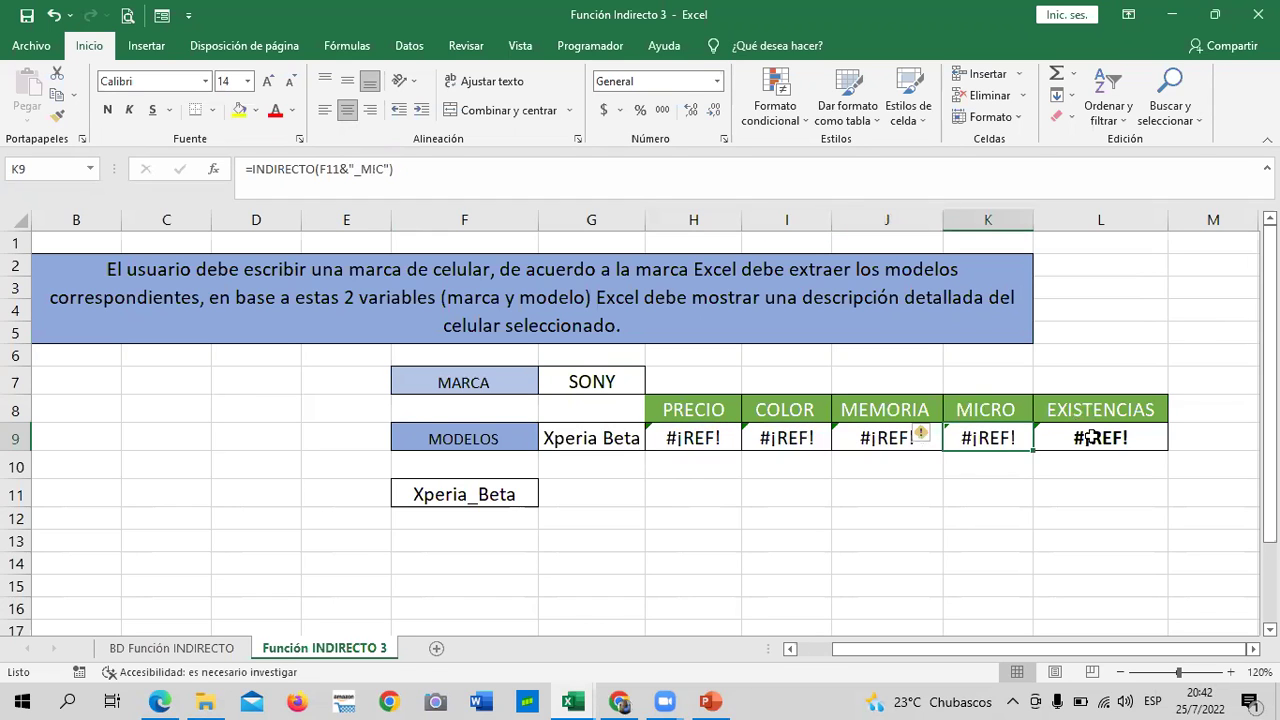
click(1090, 440)
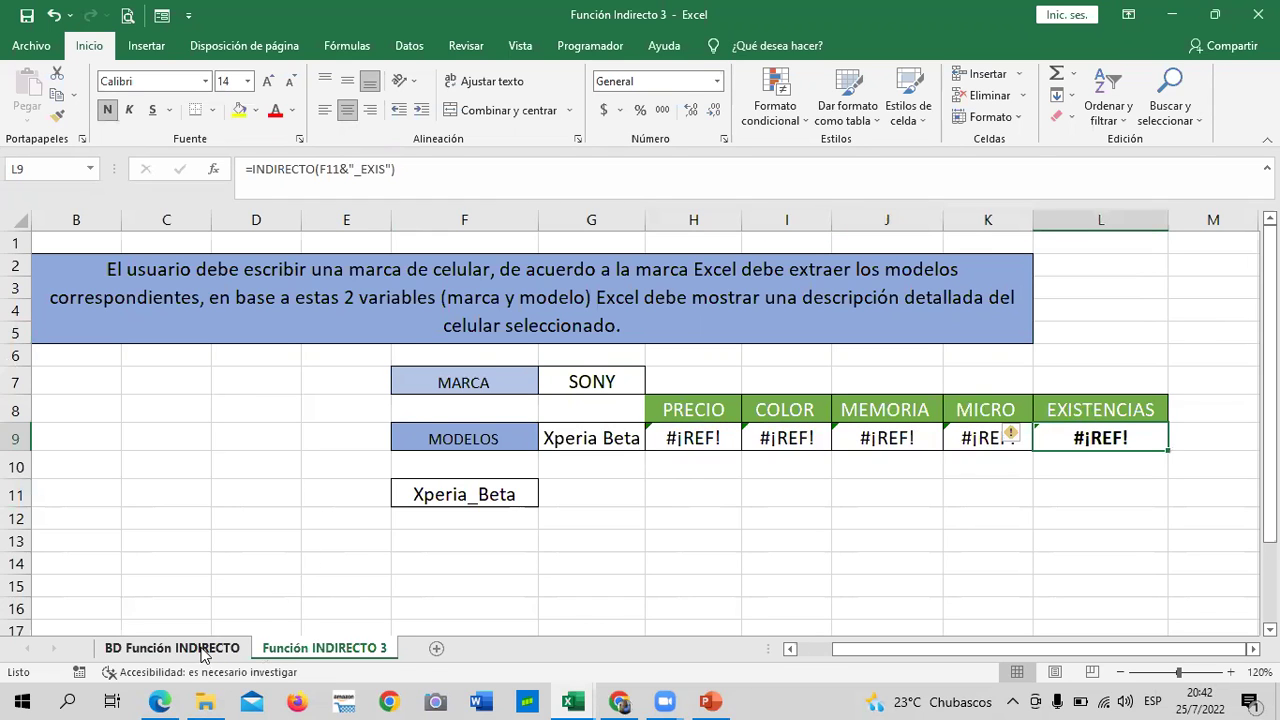
click(171, 648)
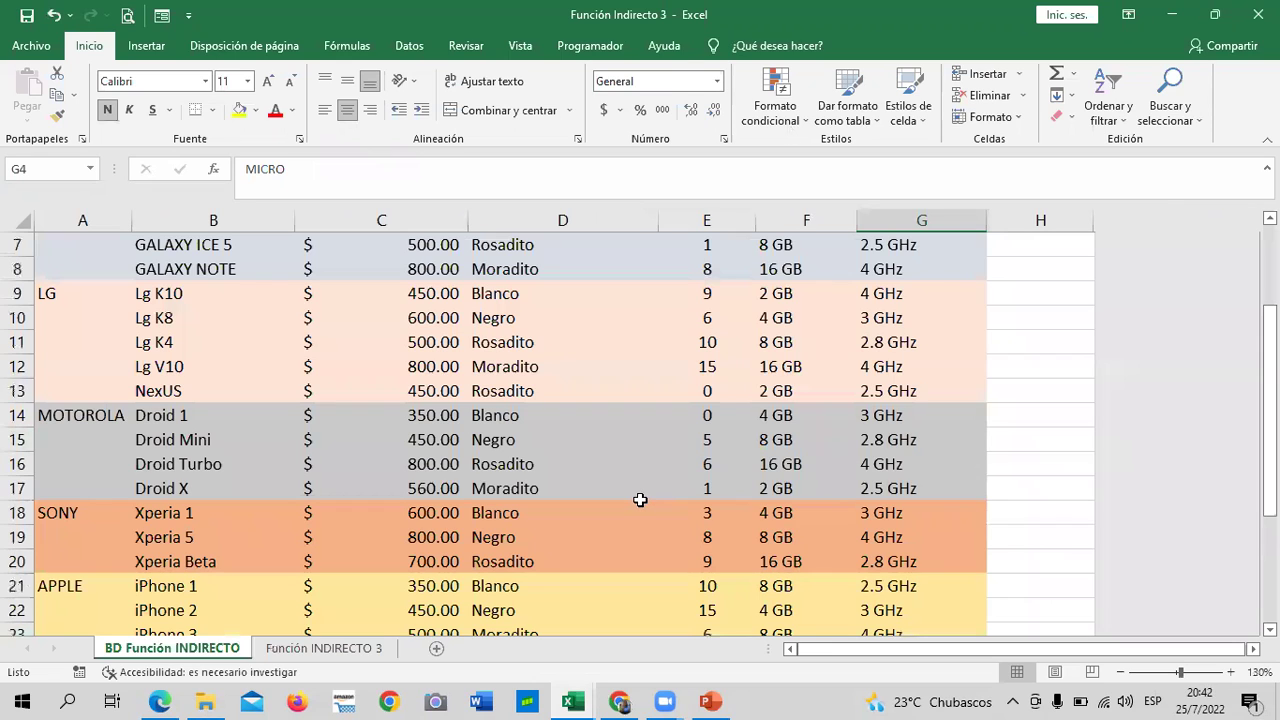
- Check the name assigned to the price cell C5 in the phone table
scroll(640, 499, up, 2)
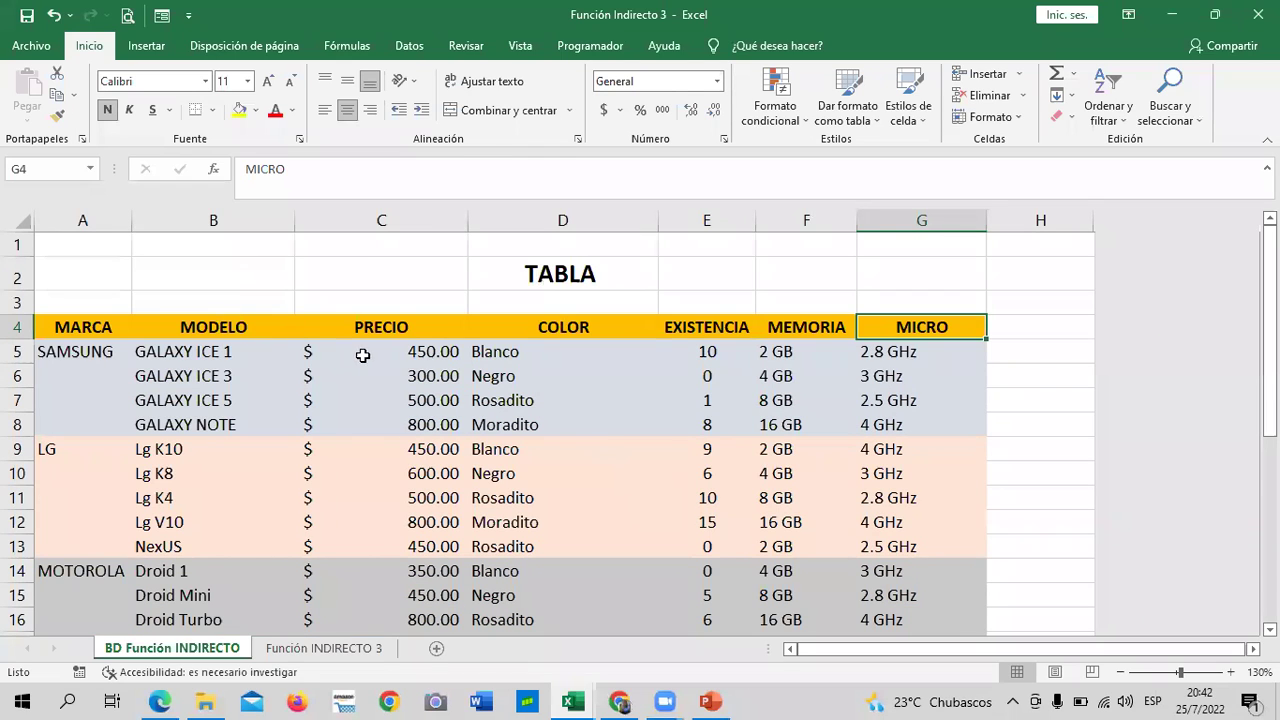
click(397, 355)
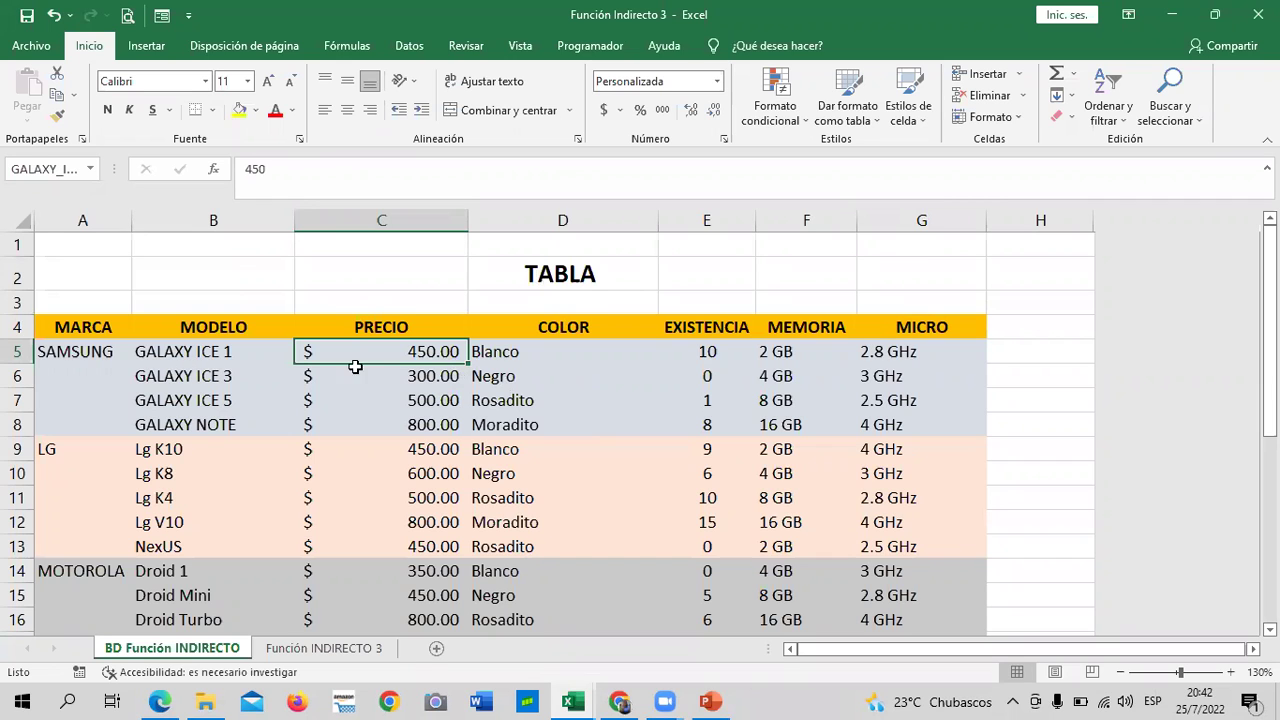
scroll(531, 464, down, 3)
scroll(500, 457, up, 2)
scroll(486, 371, up, 1)
- Check the named cells D5 through G5 and G6 through D6 for colour, stock, memory and processor
click(593, 357)
click(703, 352)
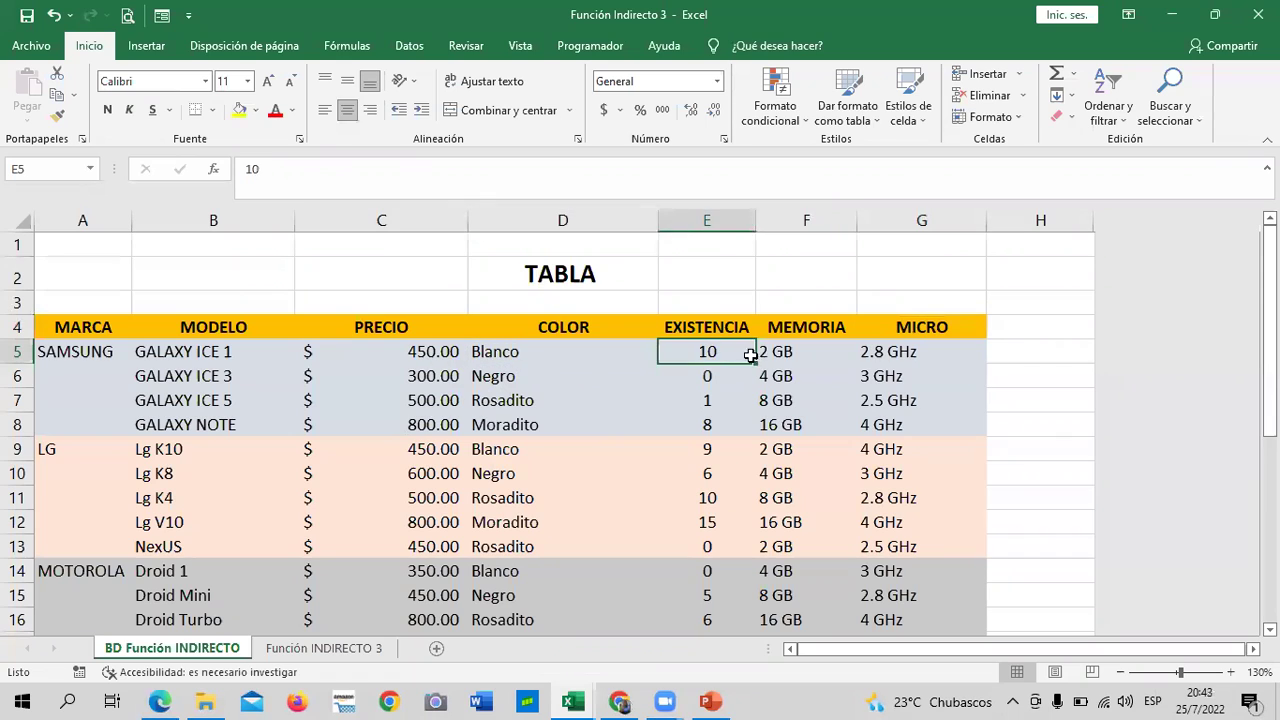
click(790, 351)
click(902, 350)
click(892, 384)
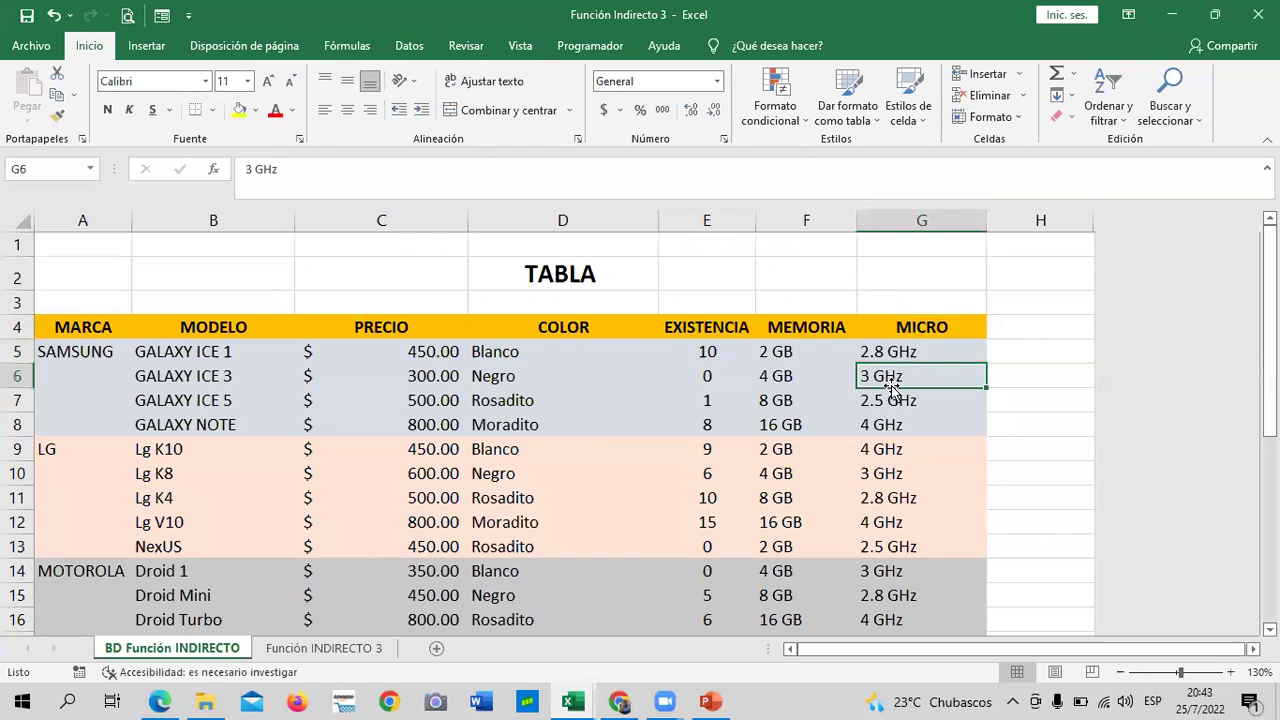
click(826, 382)
click(698, 384)
click(515, 376)
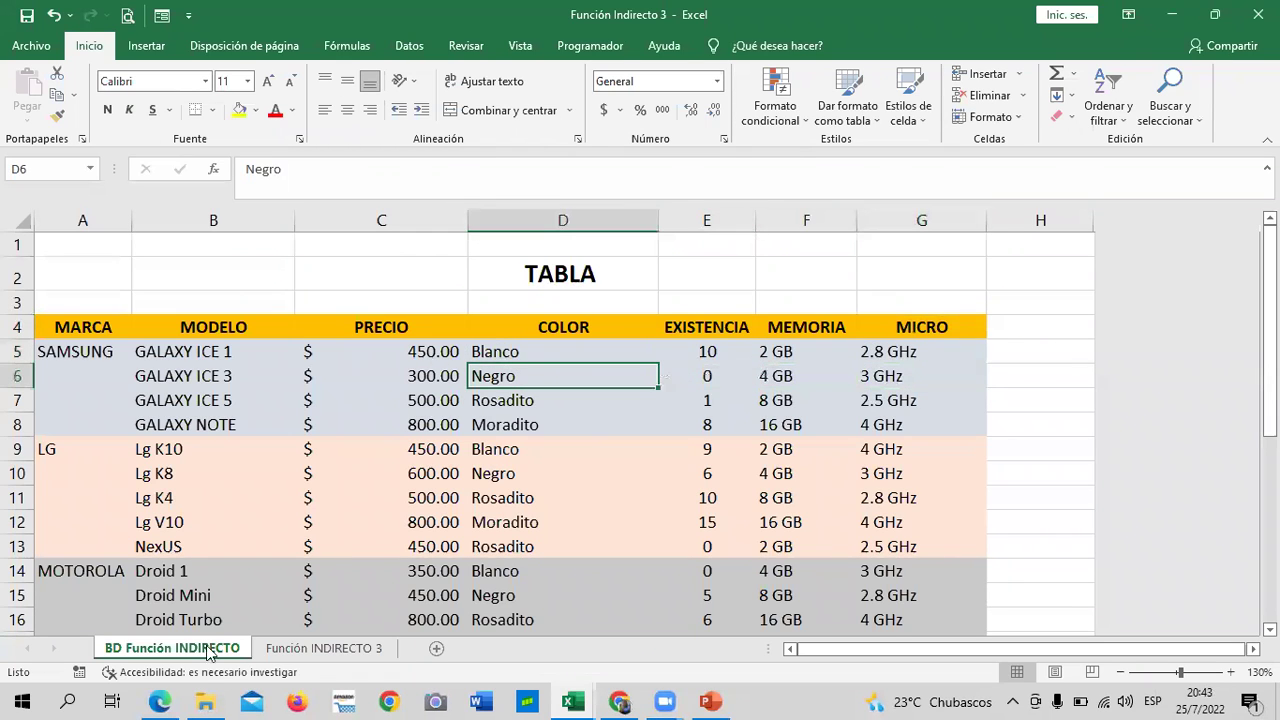
click(323, 648)
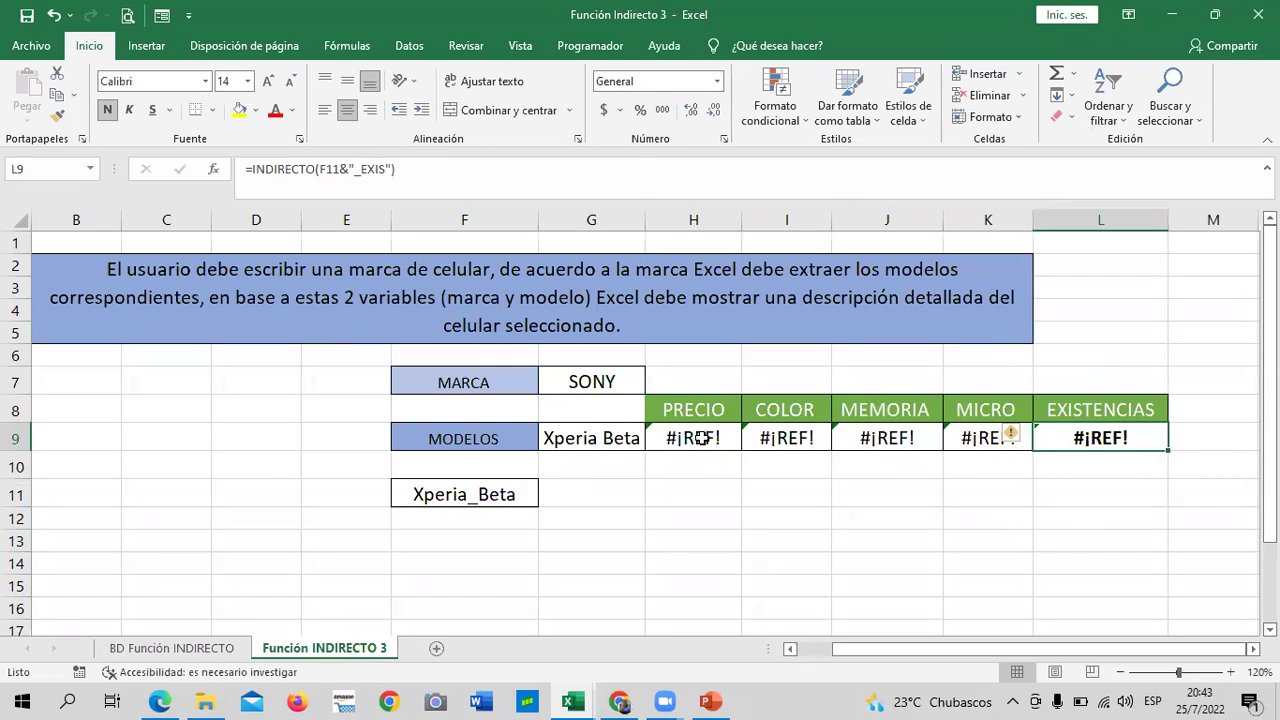
click(701, 438)
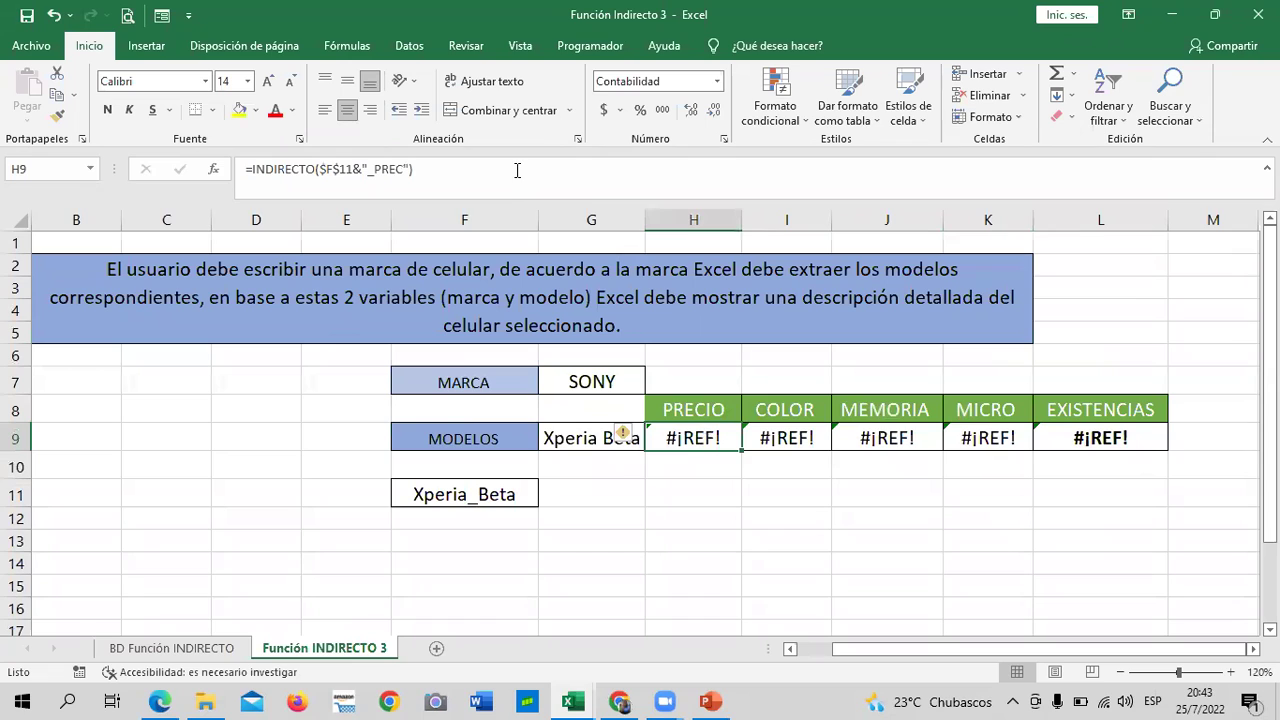
click(475, 498)
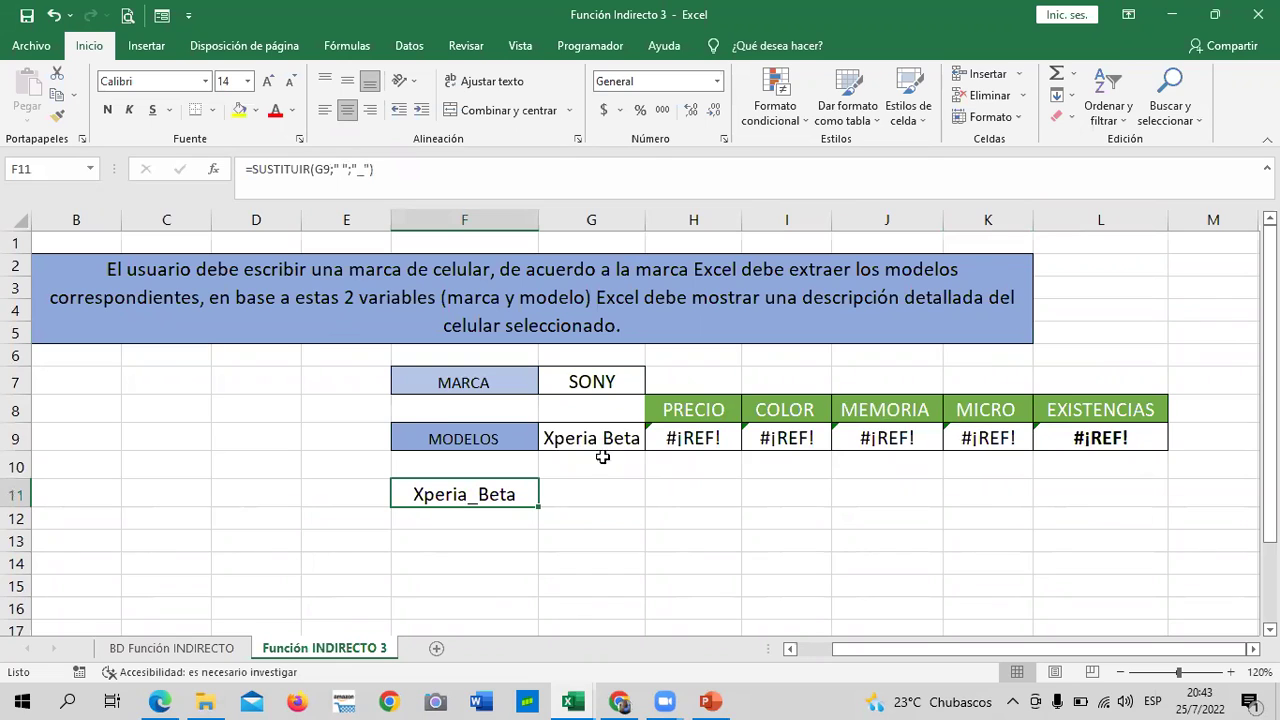
click(628, 381)
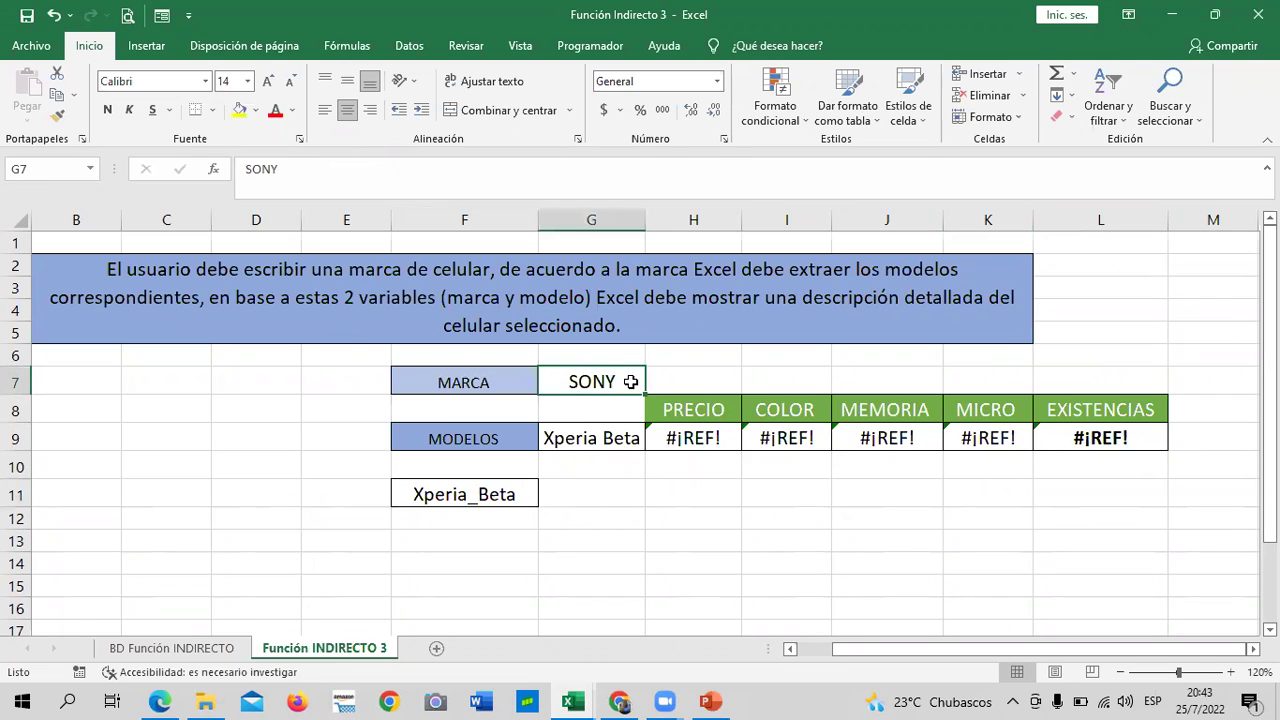
click(620, 433)
click(651, 441)
- Change the brand in G7 to LG and pick Lg K10 as the model in G9
click(617, 385)
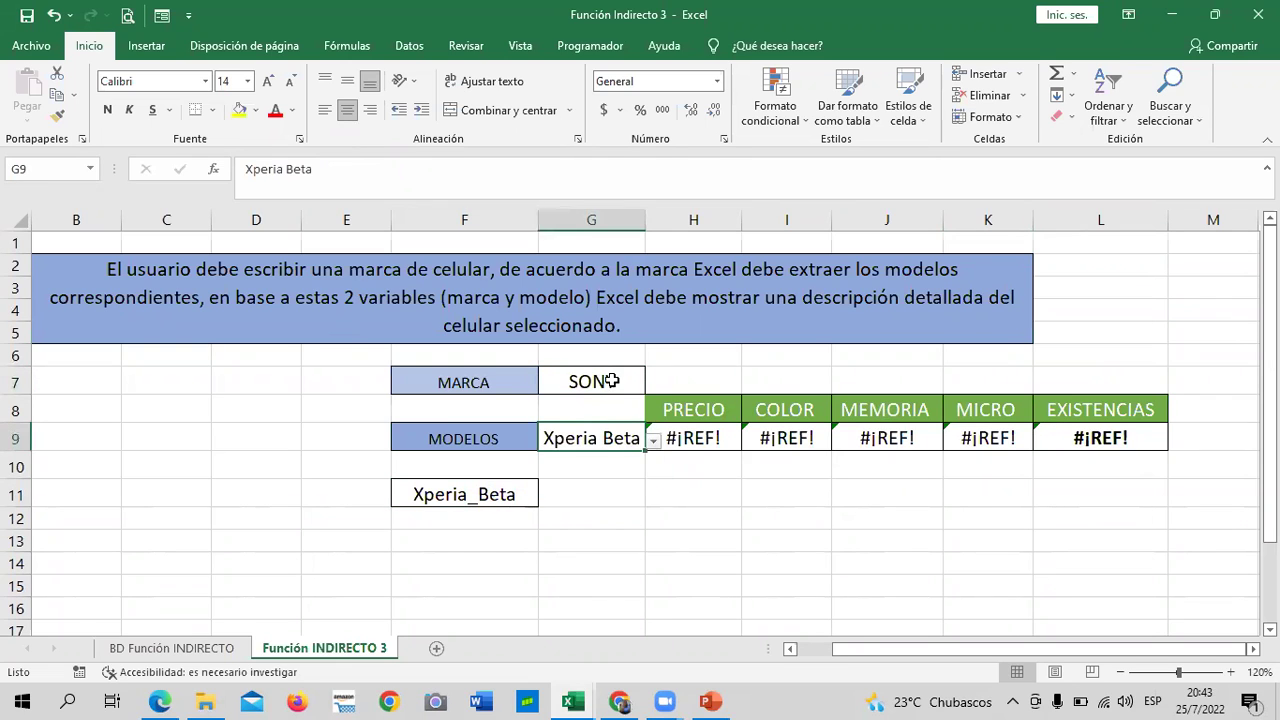
click(612, 380)
key(BackSpace)
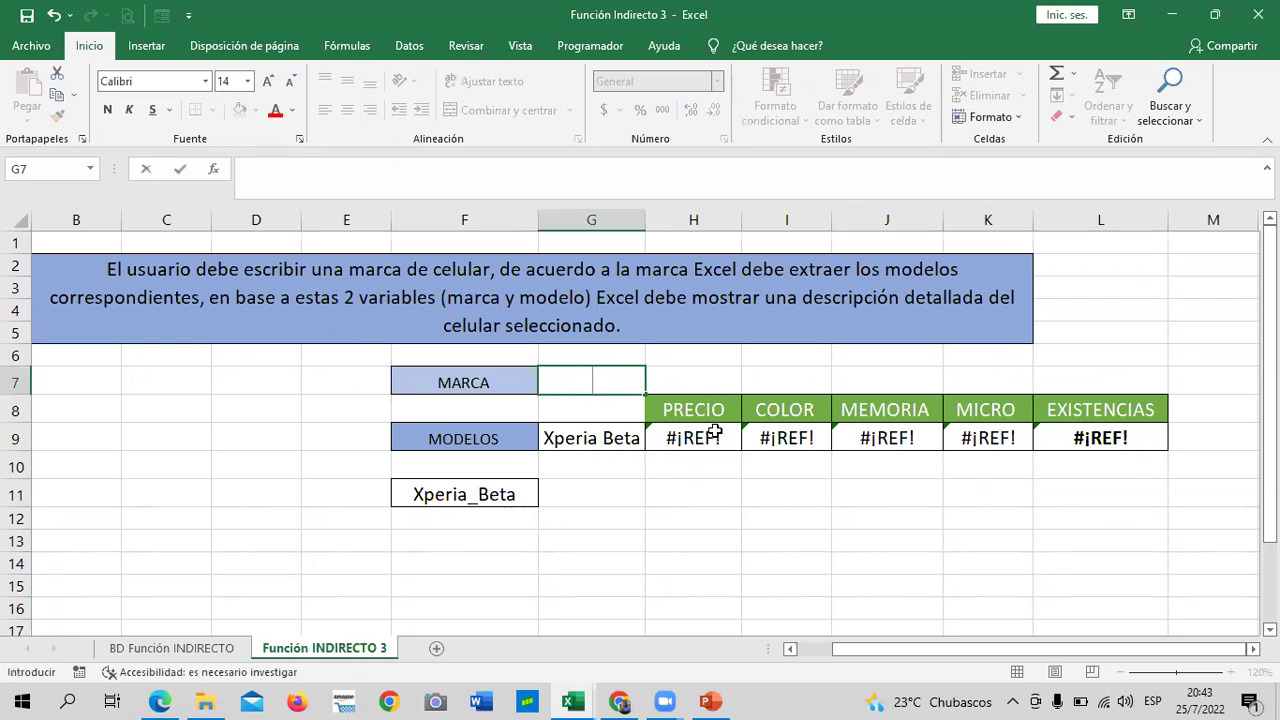
text(g)
key(BackSpace)
text(G)
key(Return)
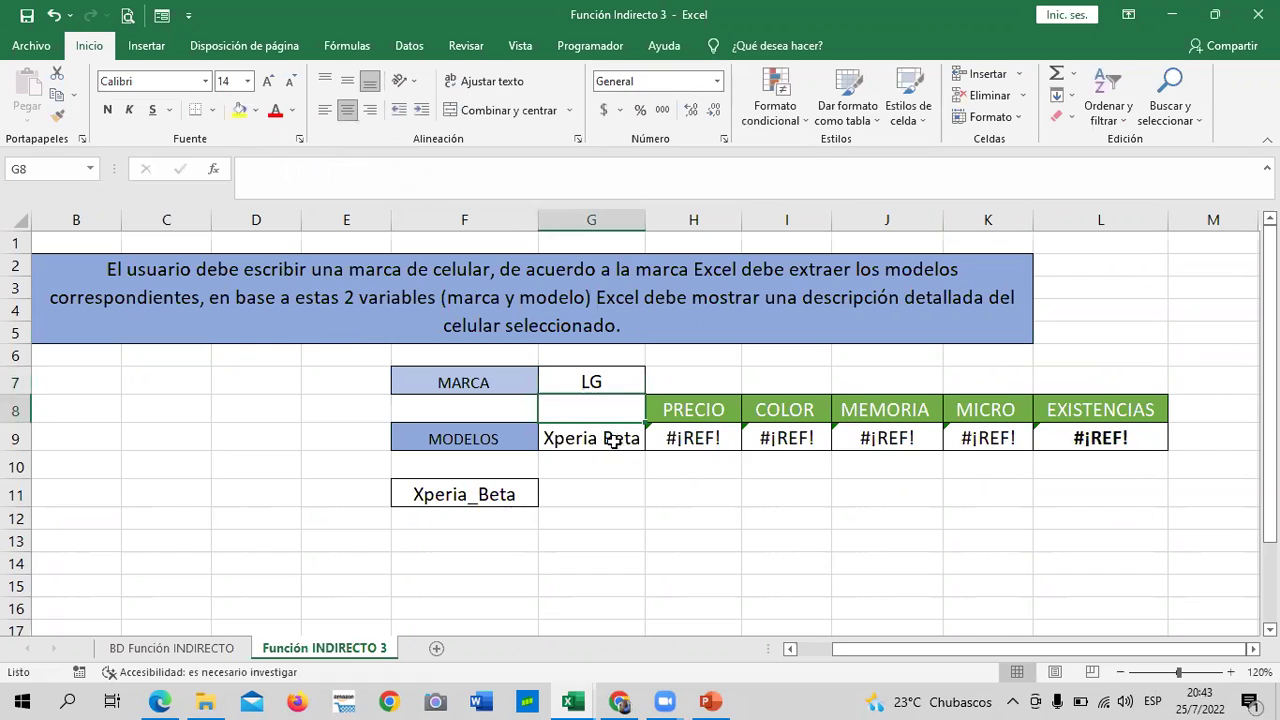
click(614, 440)
click(654, 441)
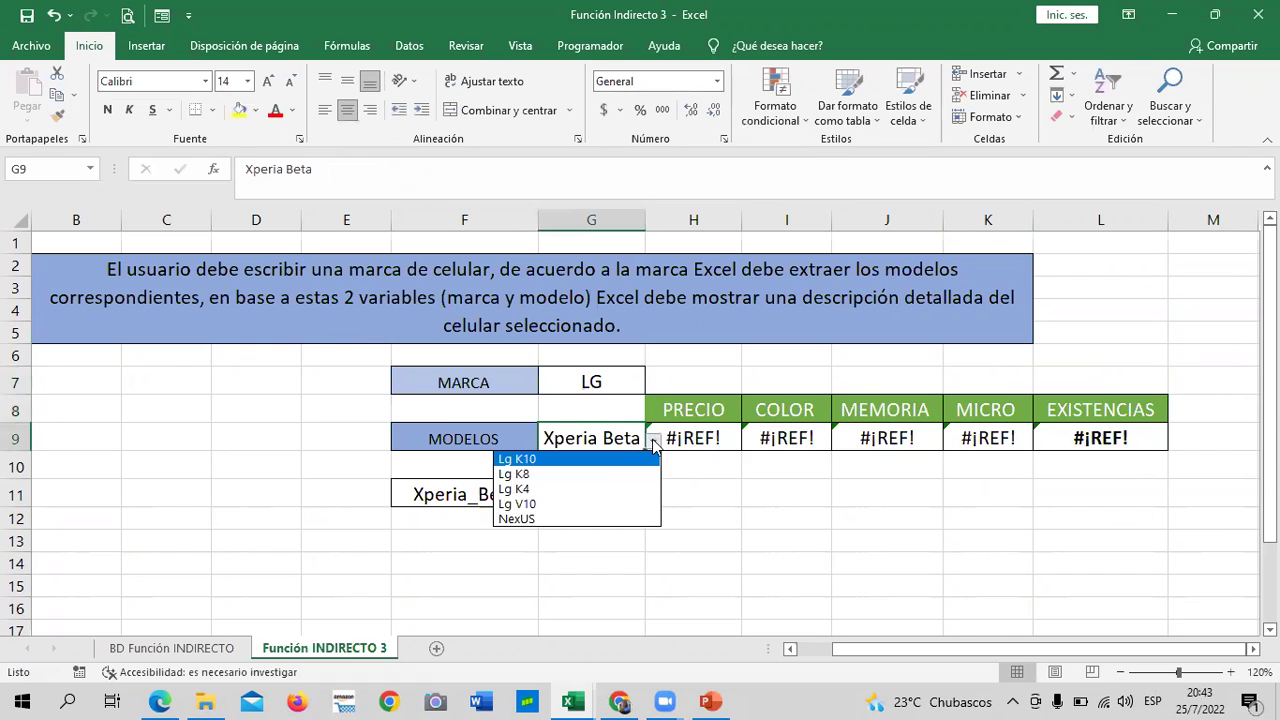
click(585, 459)
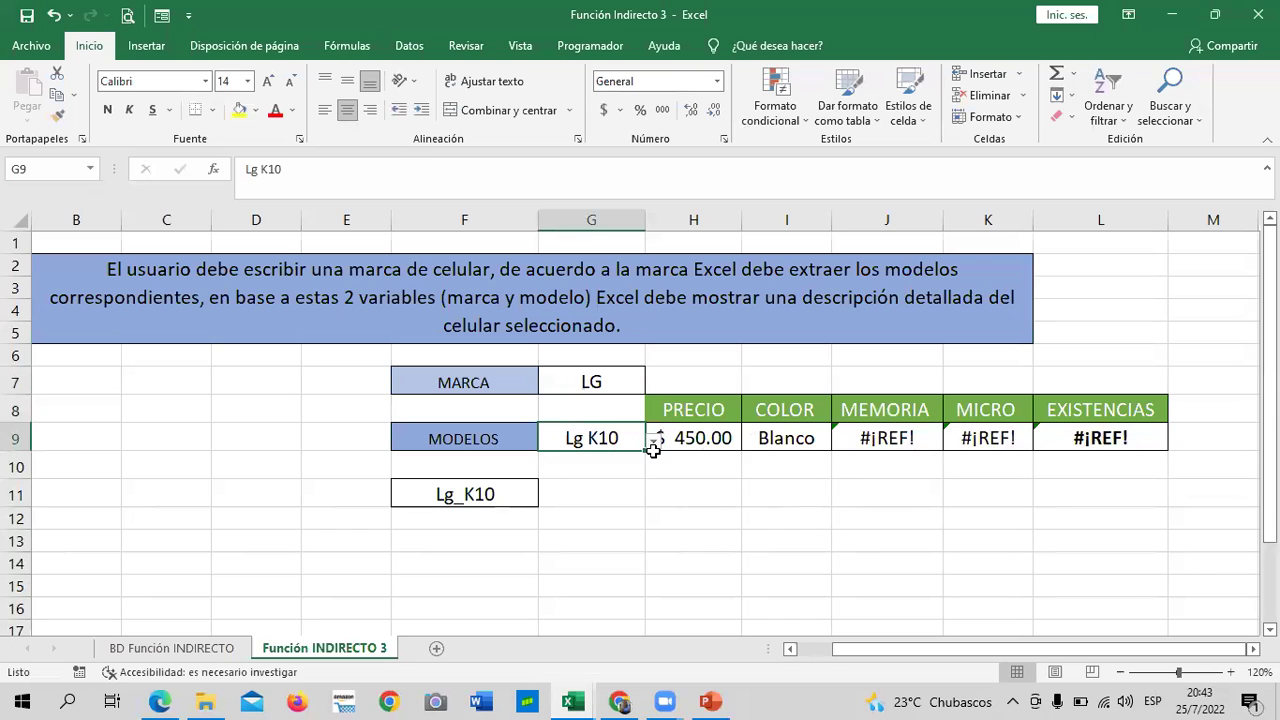
- Review the price, colour and memory formulas in H9, I9 and J9
click(705, 437)
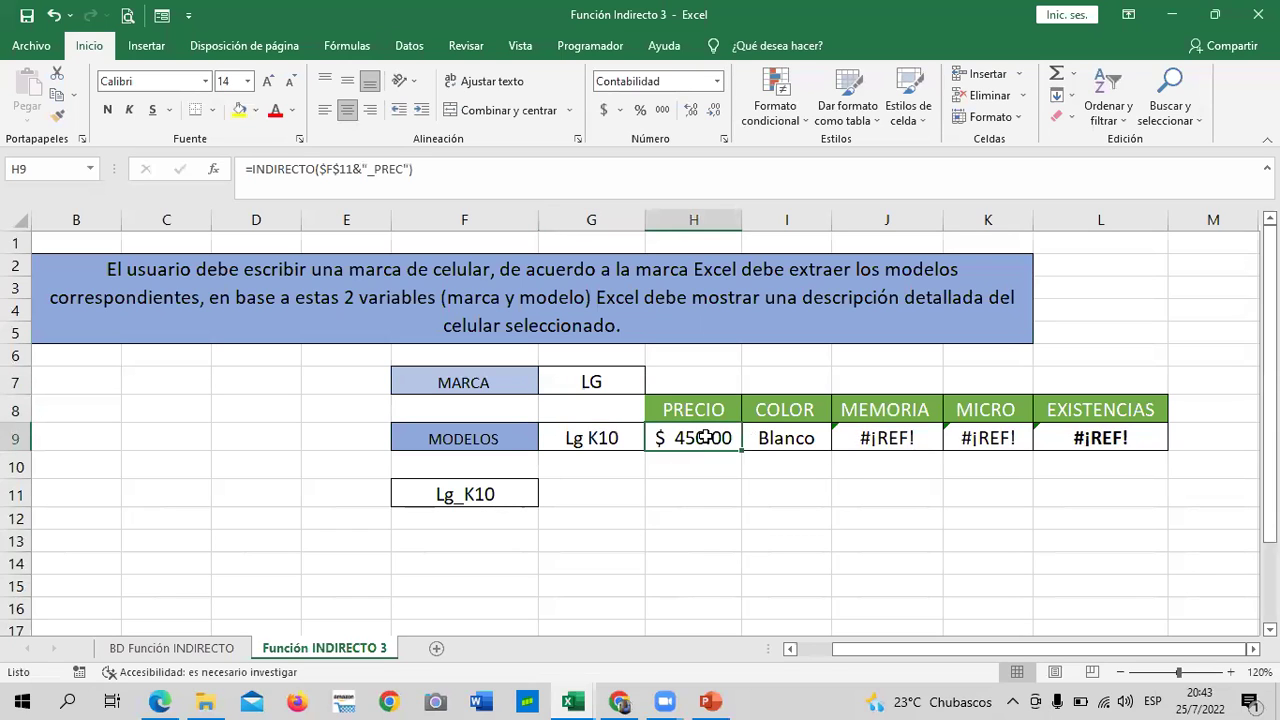
click(788, 437)
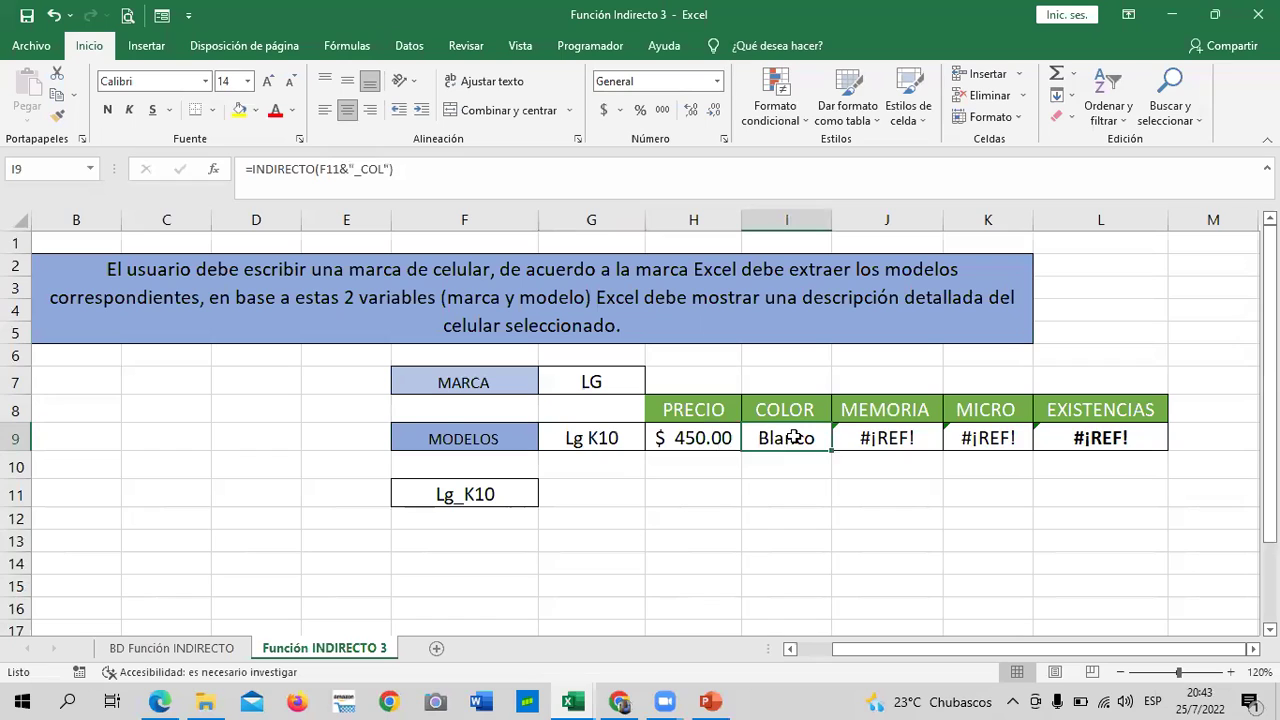
click(878, 432)
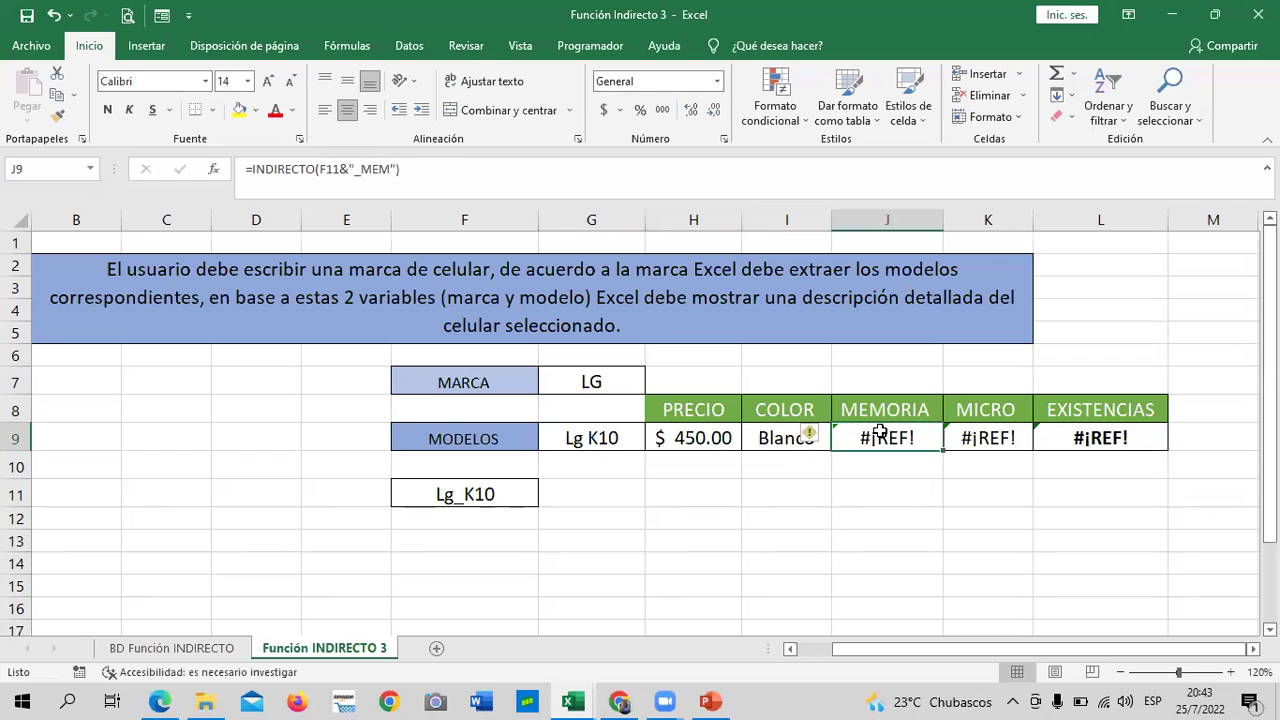
click(884, 543)
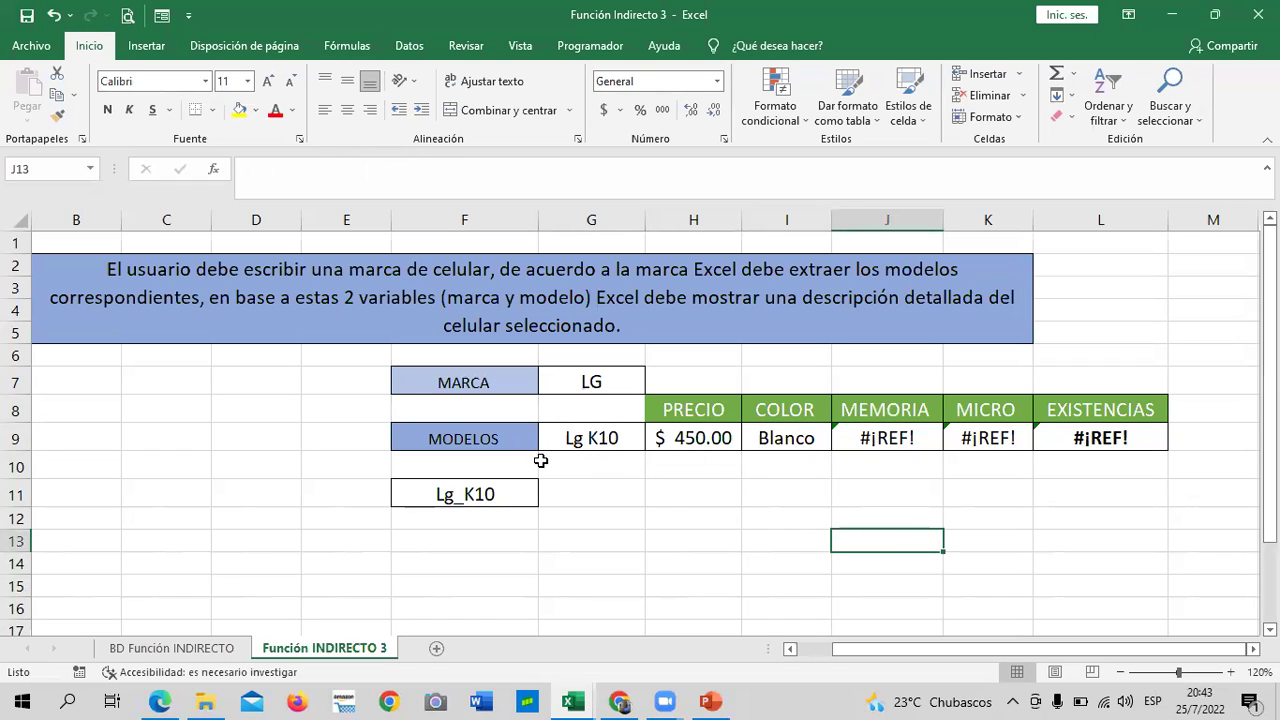
click(868, 436)
- On BD Función INDIRECTO, check Lg K10's memory, stock and colour cells and the MEMORIA column F5–F15
click(175, 648)
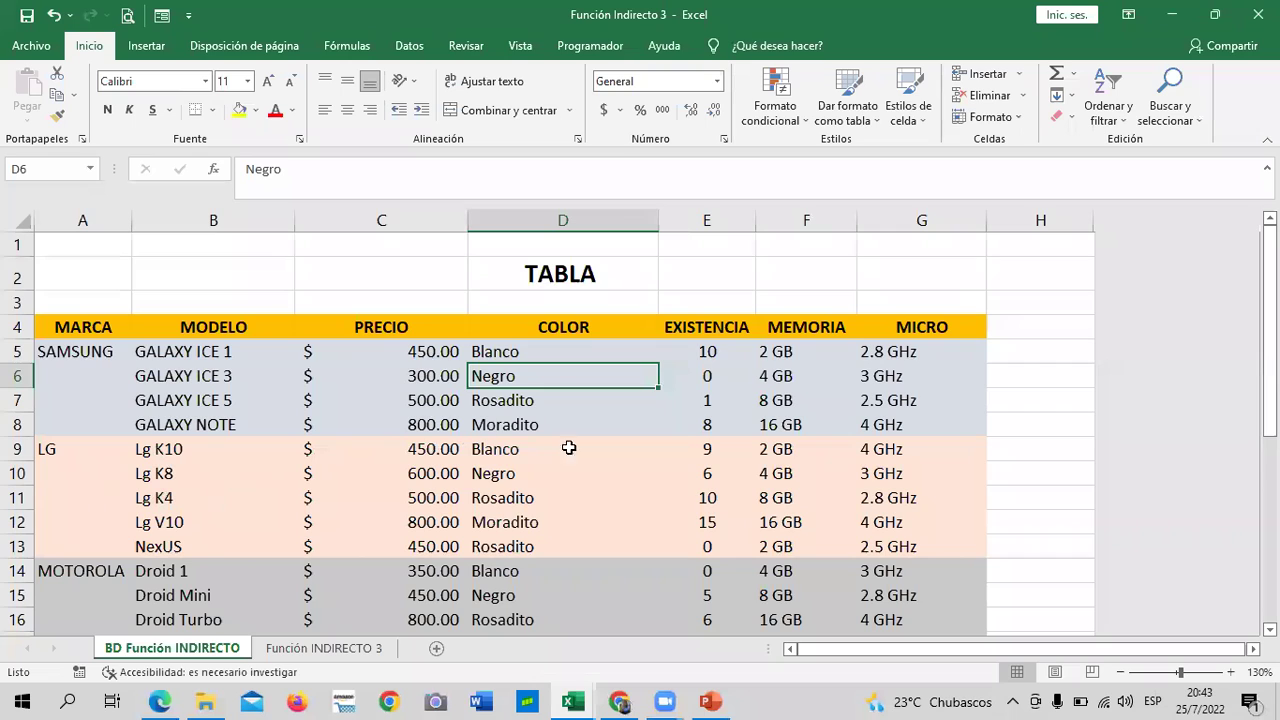
click(780, 451)
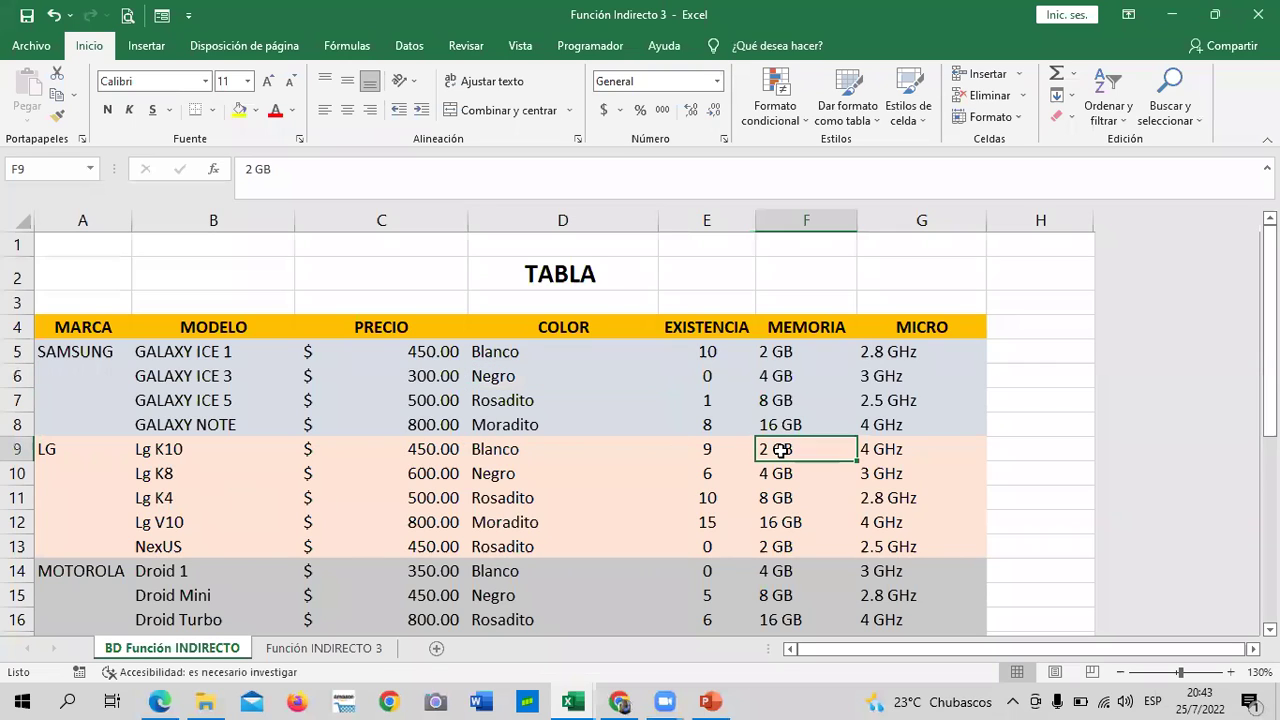
click(716, 450)
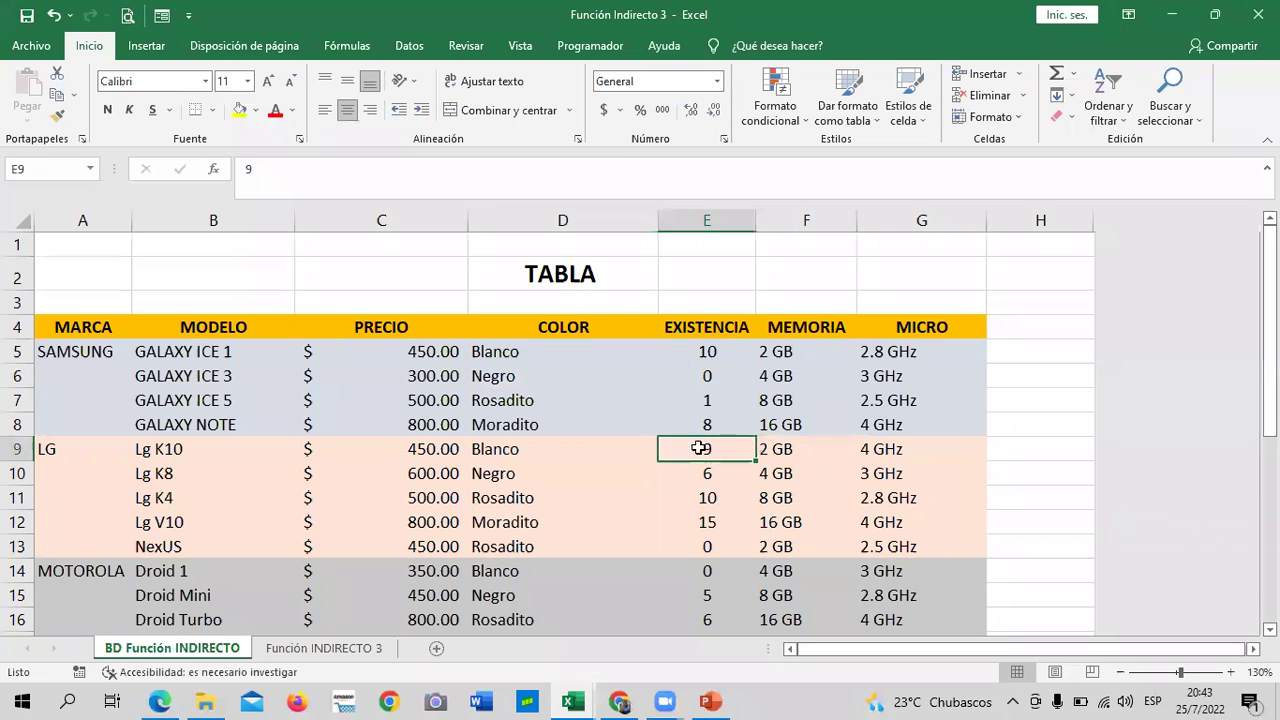
click(512, 451)
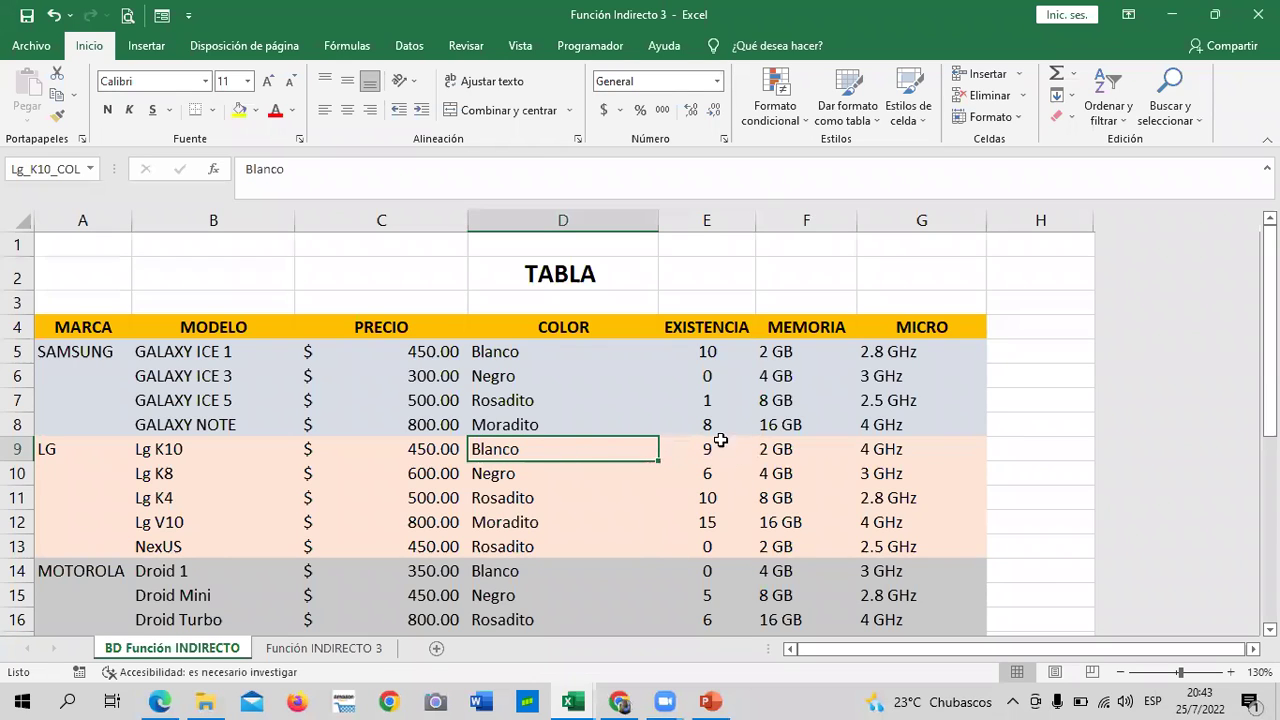
click(772, 449)
click(777, 422)
click(778, 400)
click(779, 374)
click(776, 350)
click(765, 449)
click(770, 497)
click(757, 547)
click(771, 593)
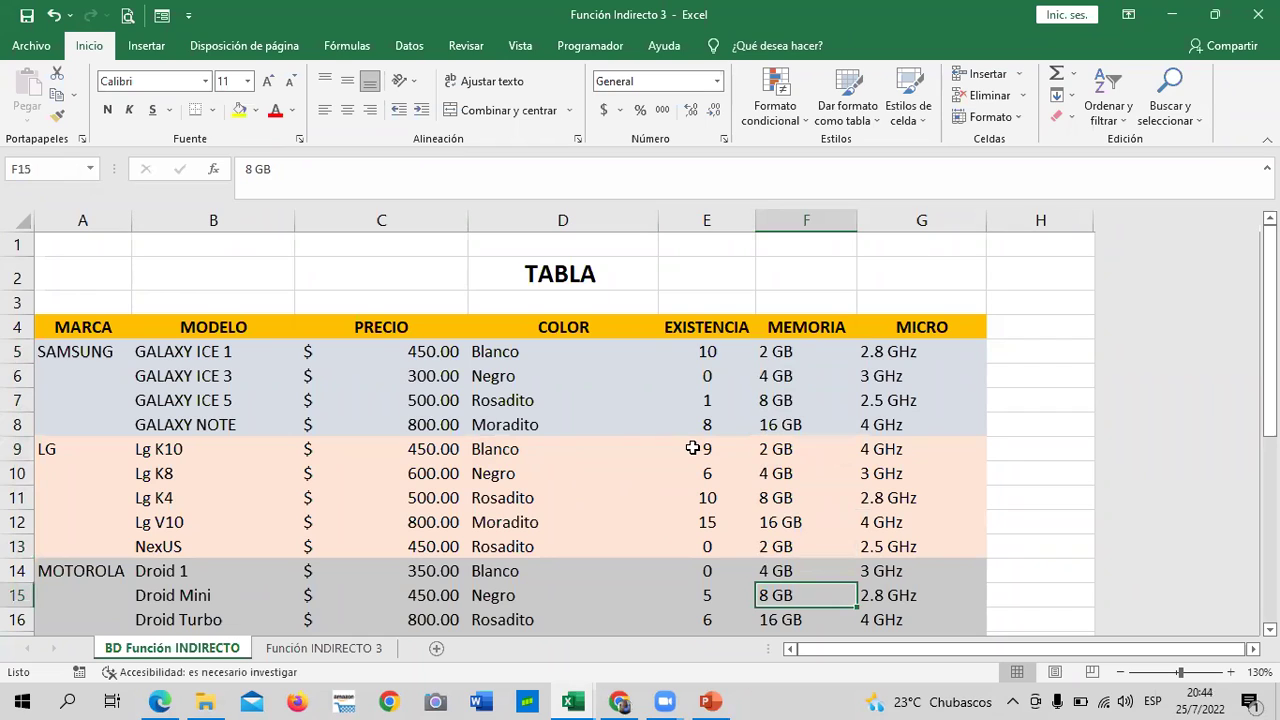
- Step along Lg K10's row 9 from model B9 through the named price cell to memory F9
click(540, 447)
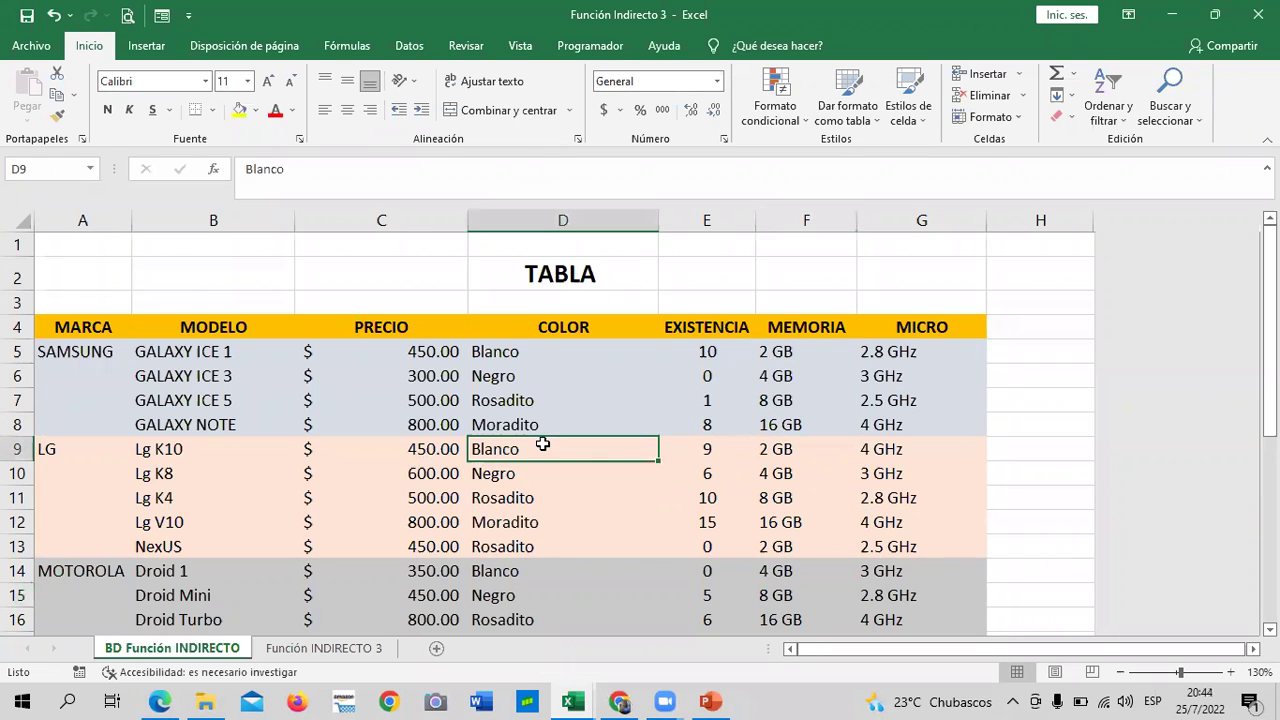
click(182, 455)
click(415, 447)
click(540, 449)
click(700, 449)
click(775, 449)
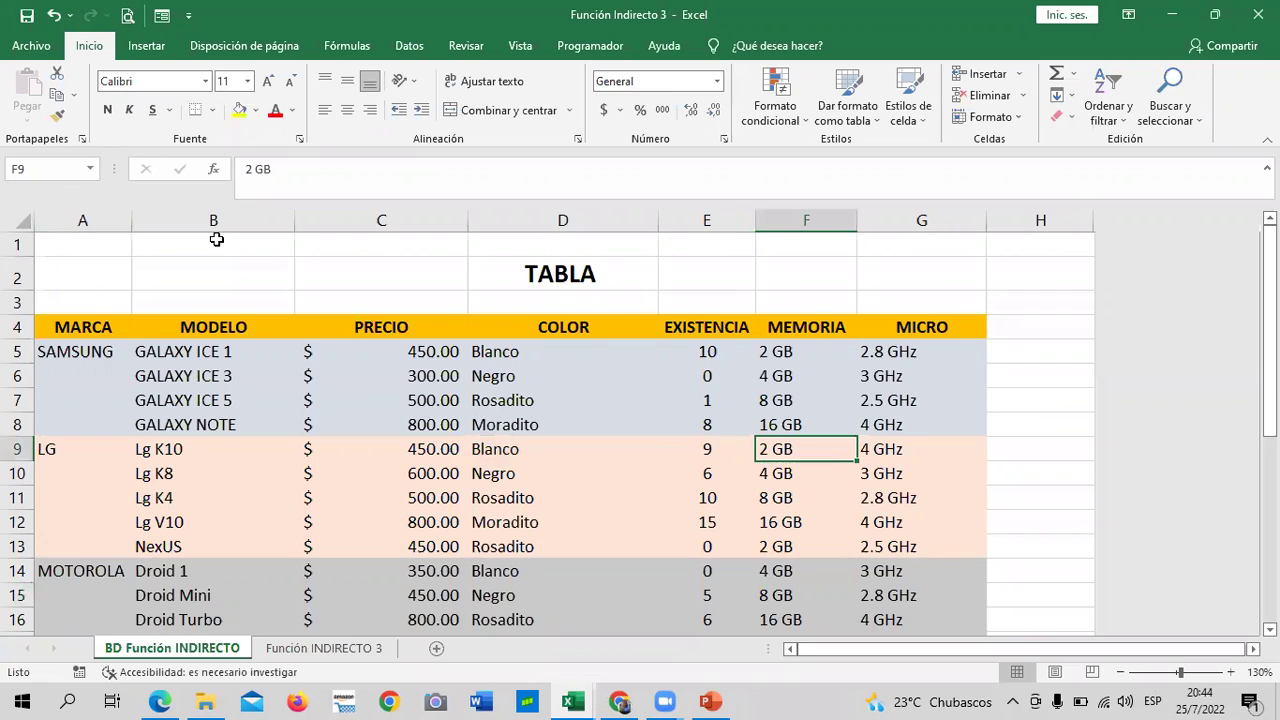
- Review the existing defined names in the Administrador de nombres on Fórmulas
click(360, 46)
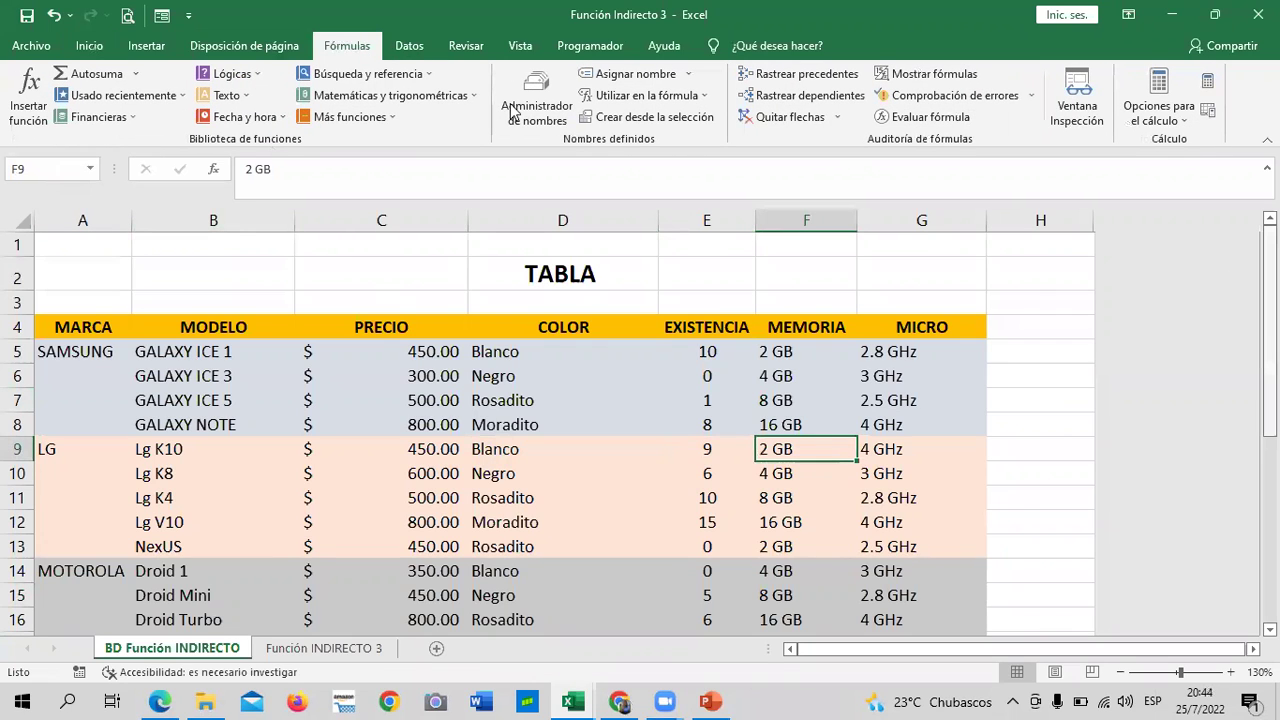
click(537, 100)
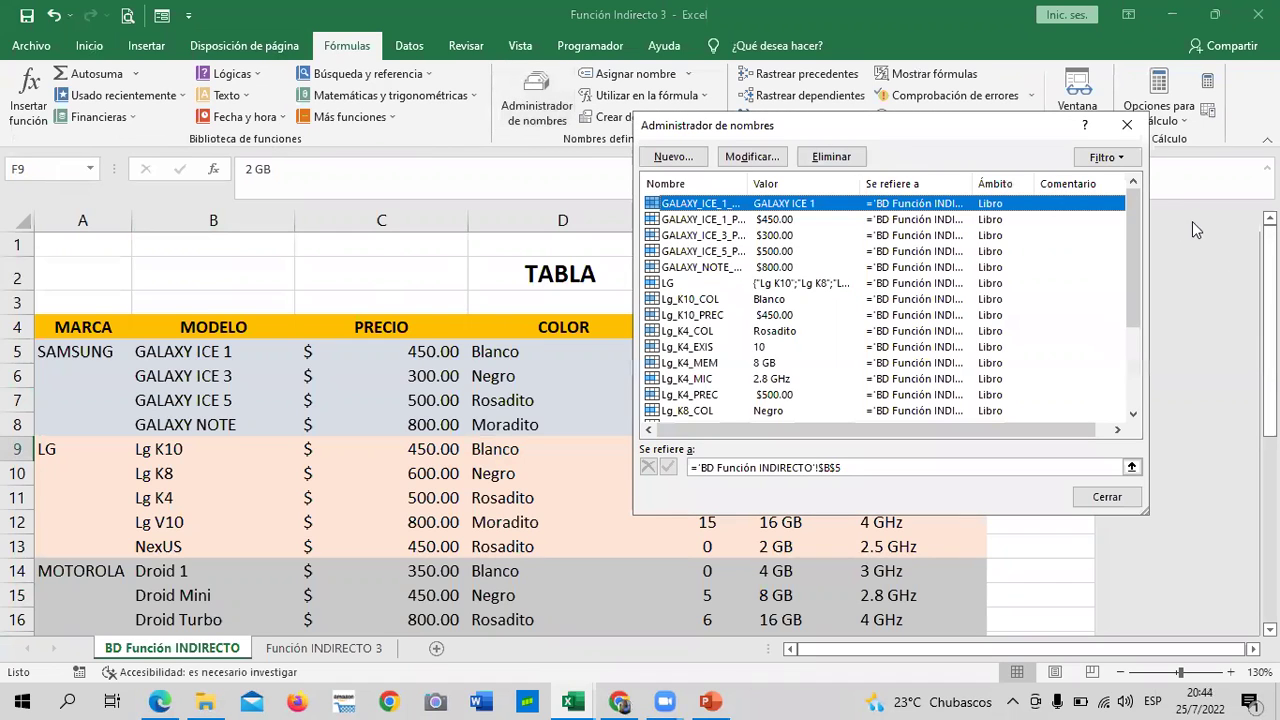
mouse_move(1134, 236)
mouse_down()
mouse_move(1130, 307)
mouse_move(1128, 215)
mouse_move(1121, 350)
mouse_move(1132, 240)
mouse_move(1130, 341)
mouse_up()
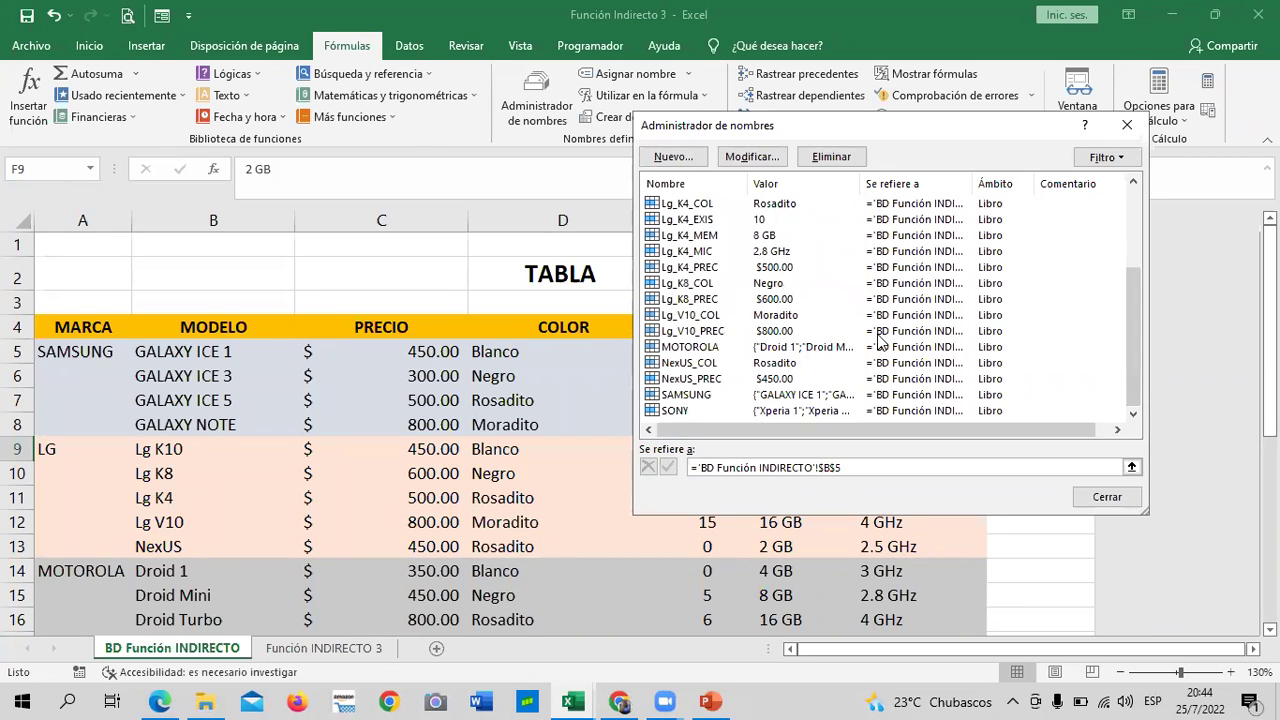
click(1127, 124)
- Name Lg K10's 2 GB memory cell F9 Lg_K10_MEM via the Name Box
click(772, 519)
click(776, 446)
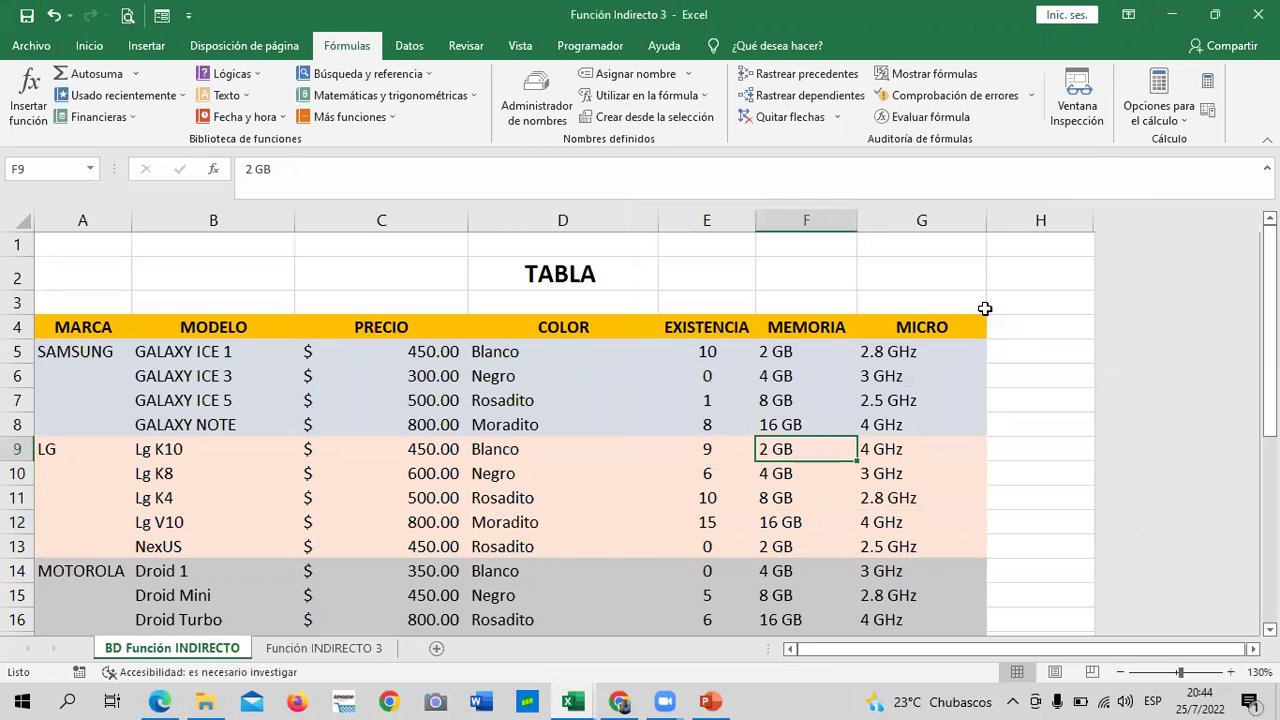
click(82, 167)
text(l)
key(Caps_Lock)
text(g_K)
text(10_)
text(MEM)
key(Return)
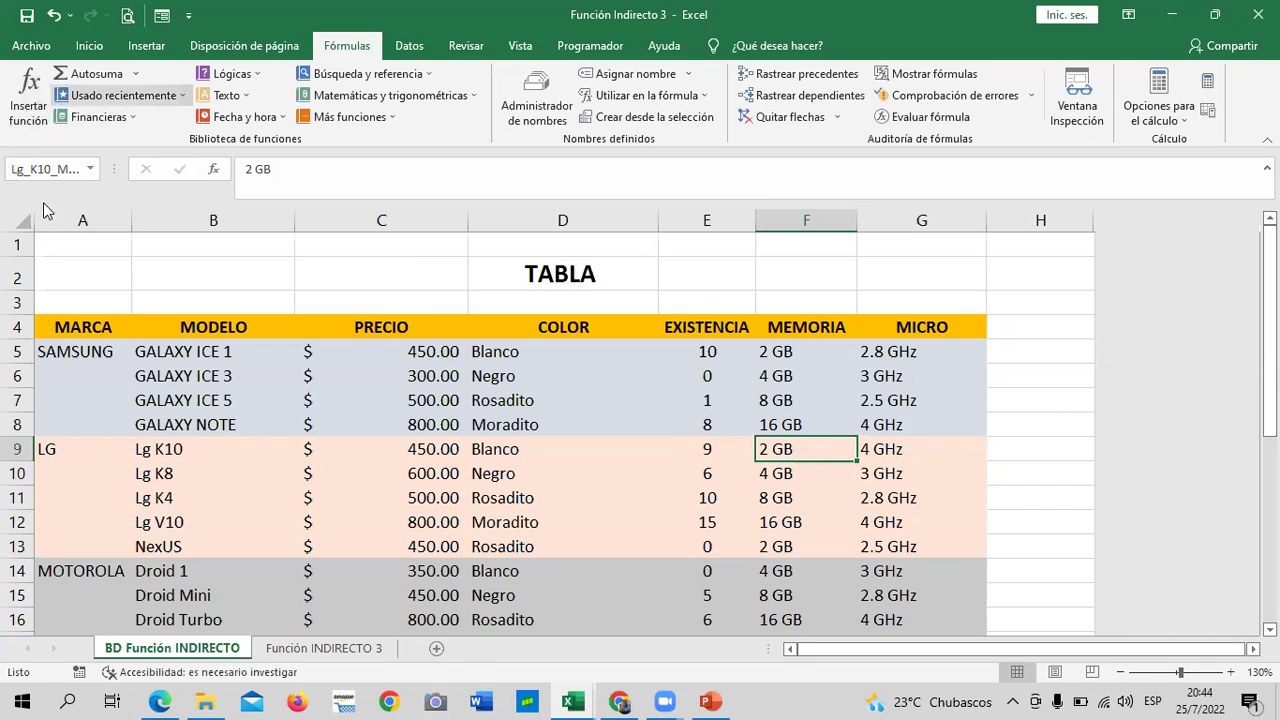
click(325, 648)
click(948, 548)
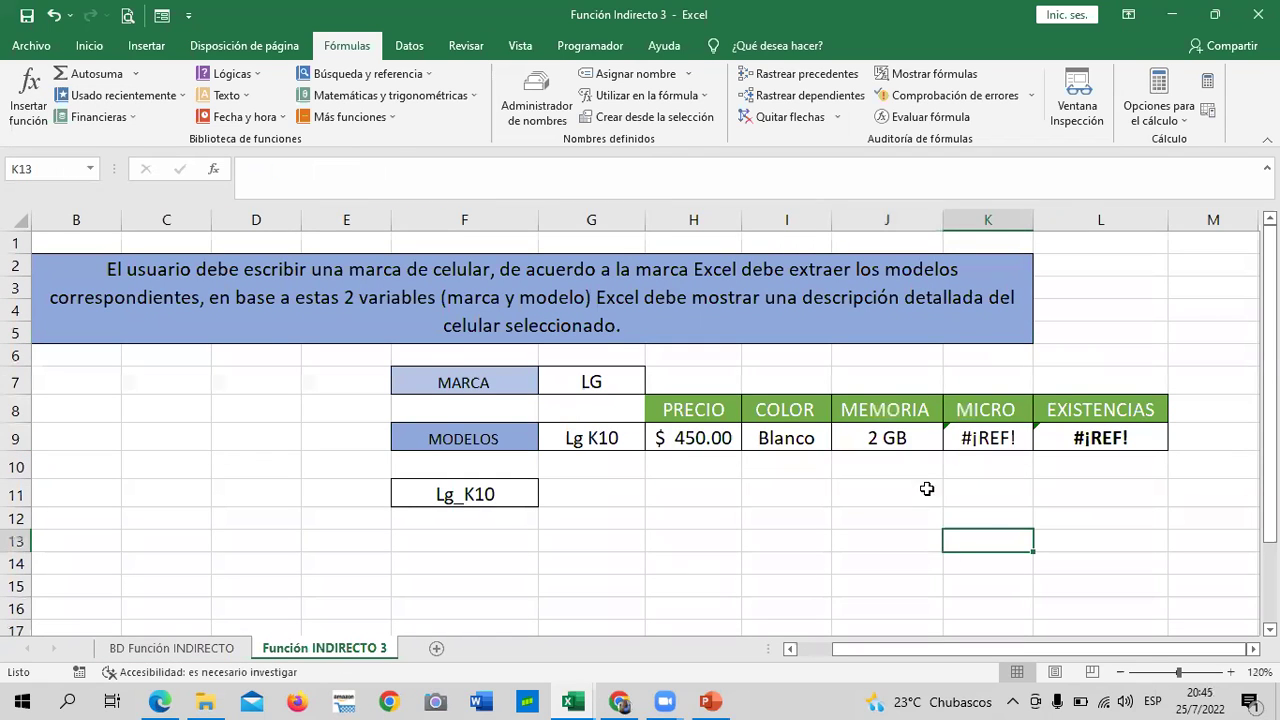
click(889, 437)
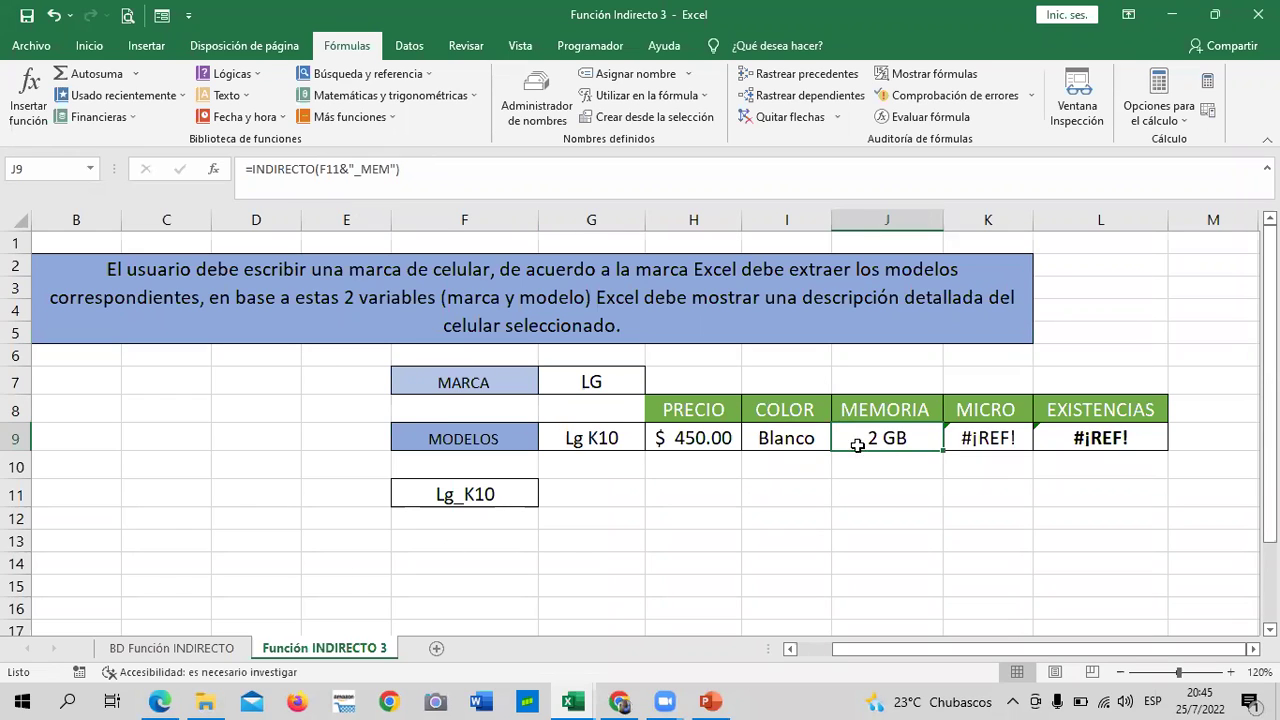
key(Down)
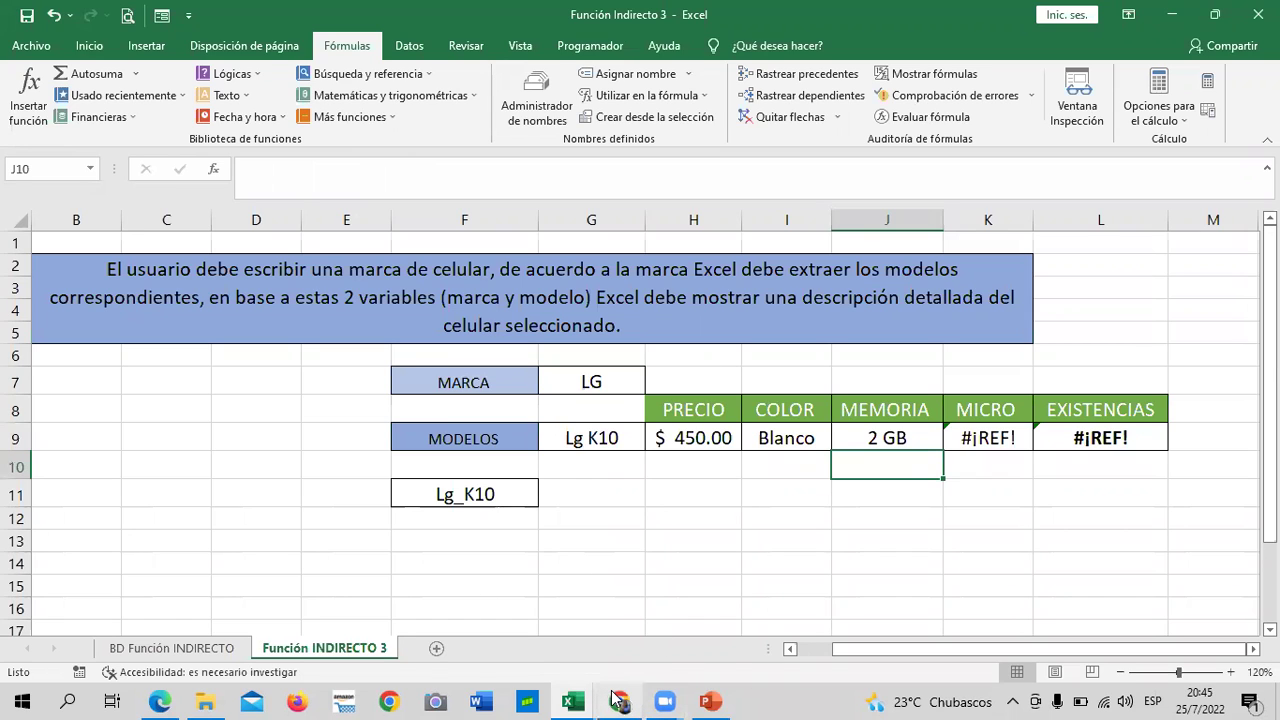
mouse_move(664, 701)
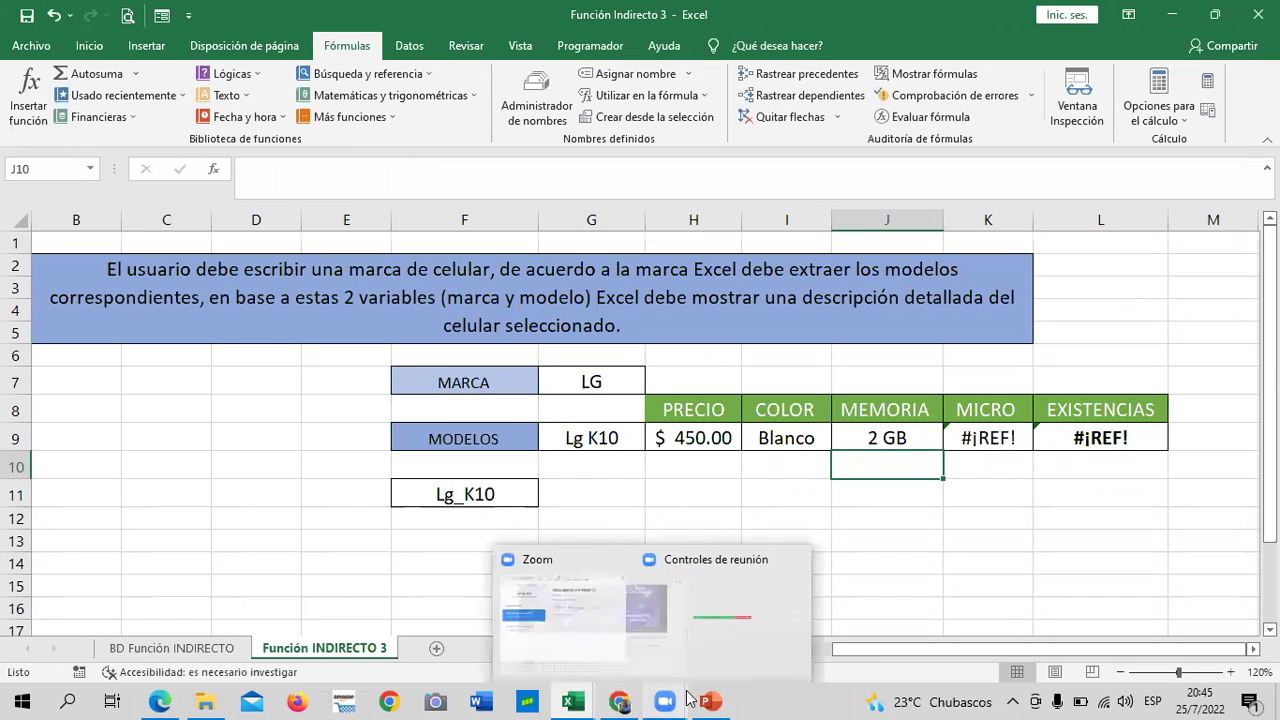
- Scroll through the BD Función INDIRECTO brand data, then go back to the Función INDIRECTO 3 lookup sheet
click(172, 648)
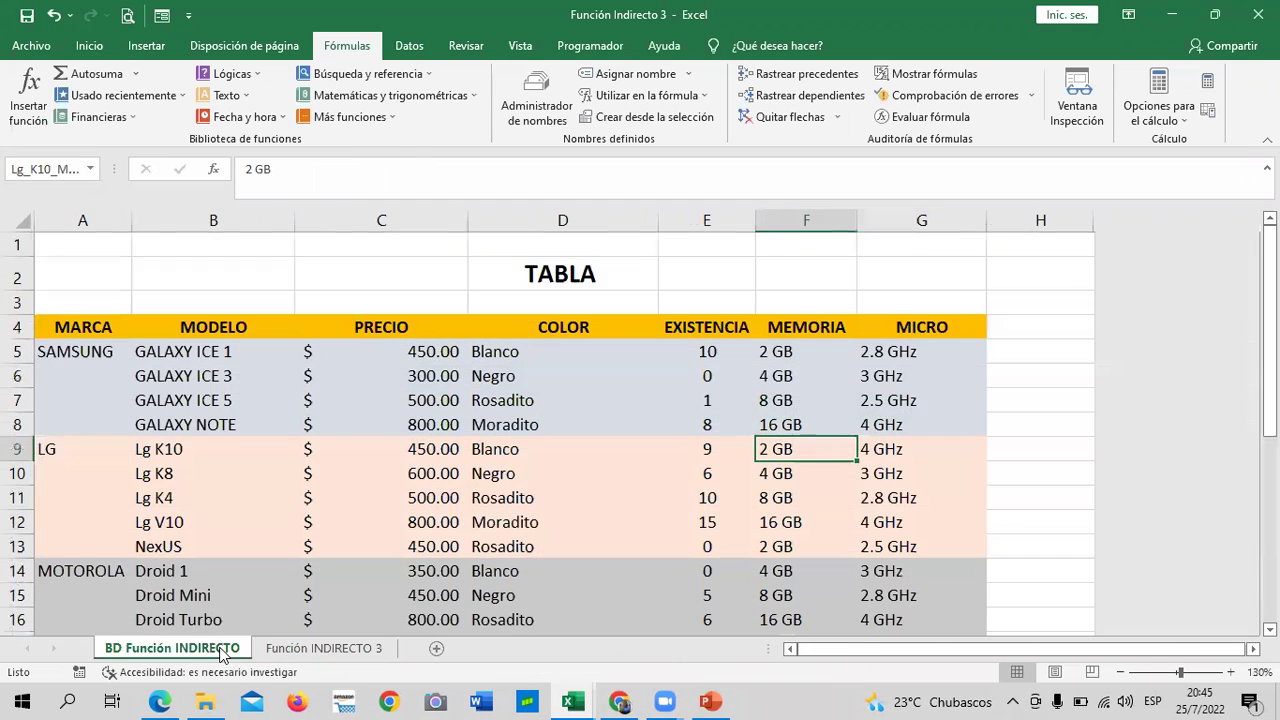
scroll(600, 352, down, 5)
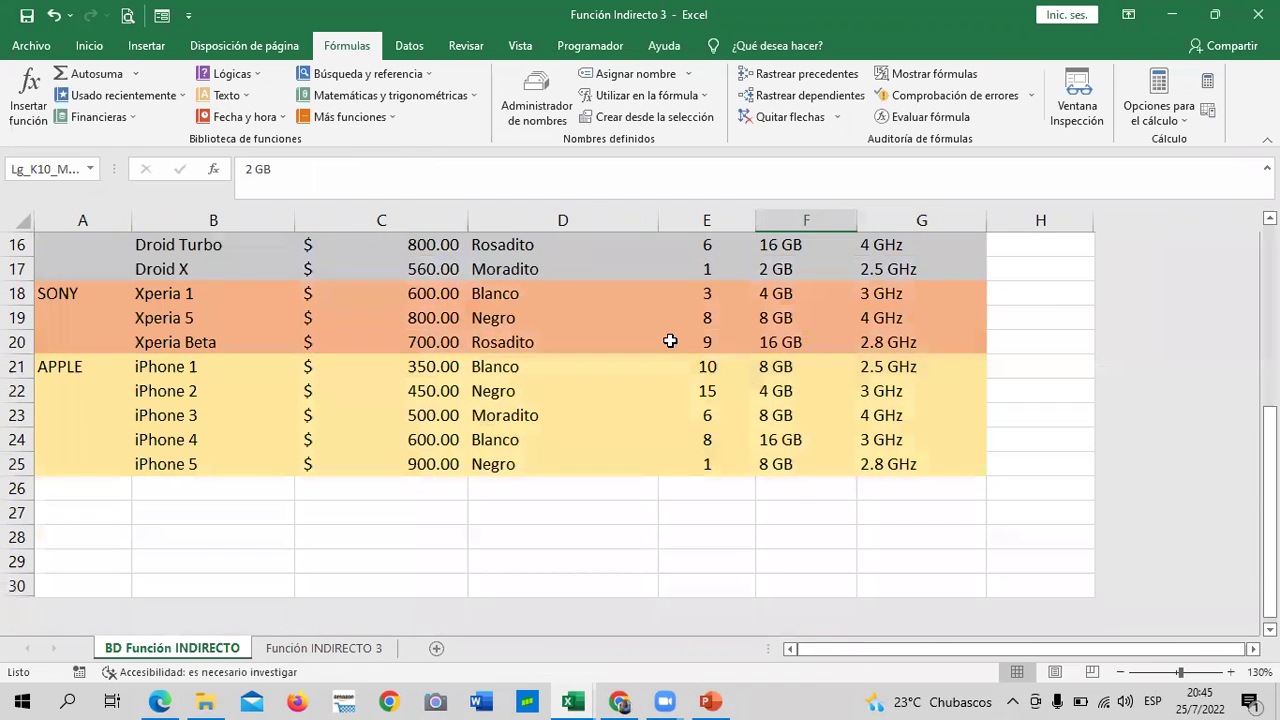
scroll(670, 340, up, 5)
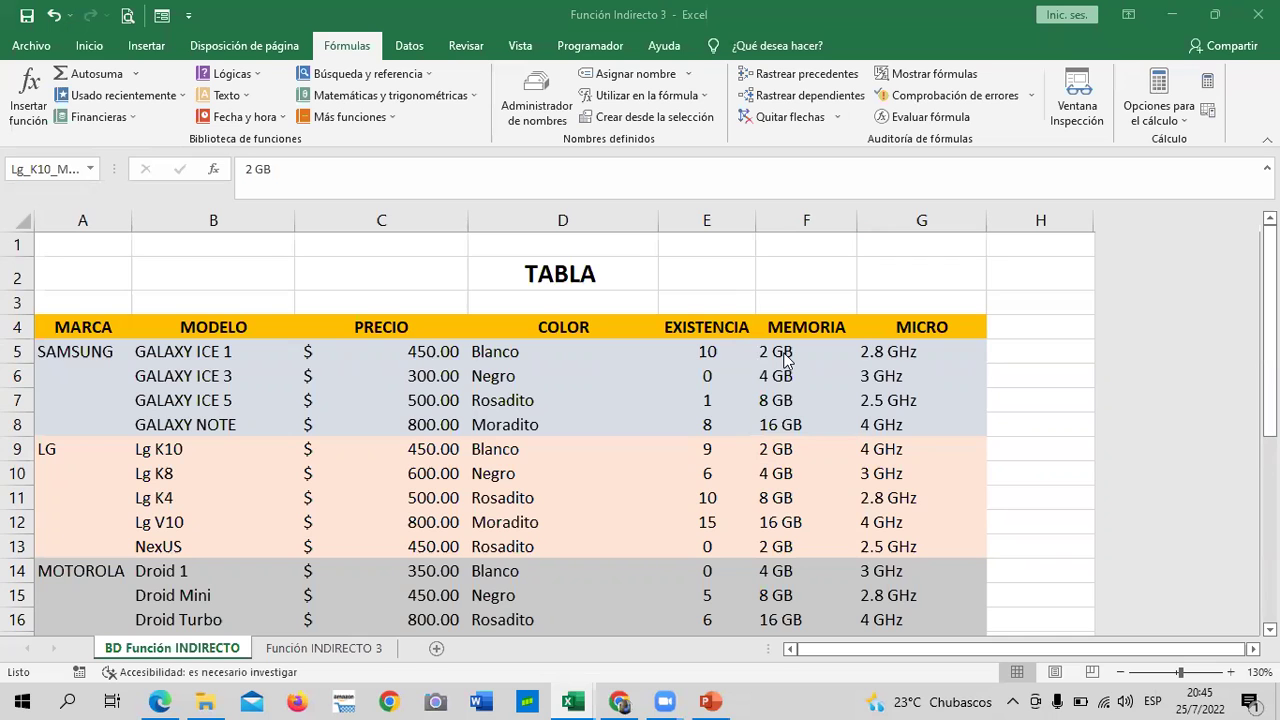
scroll(487, 478, down, 1)
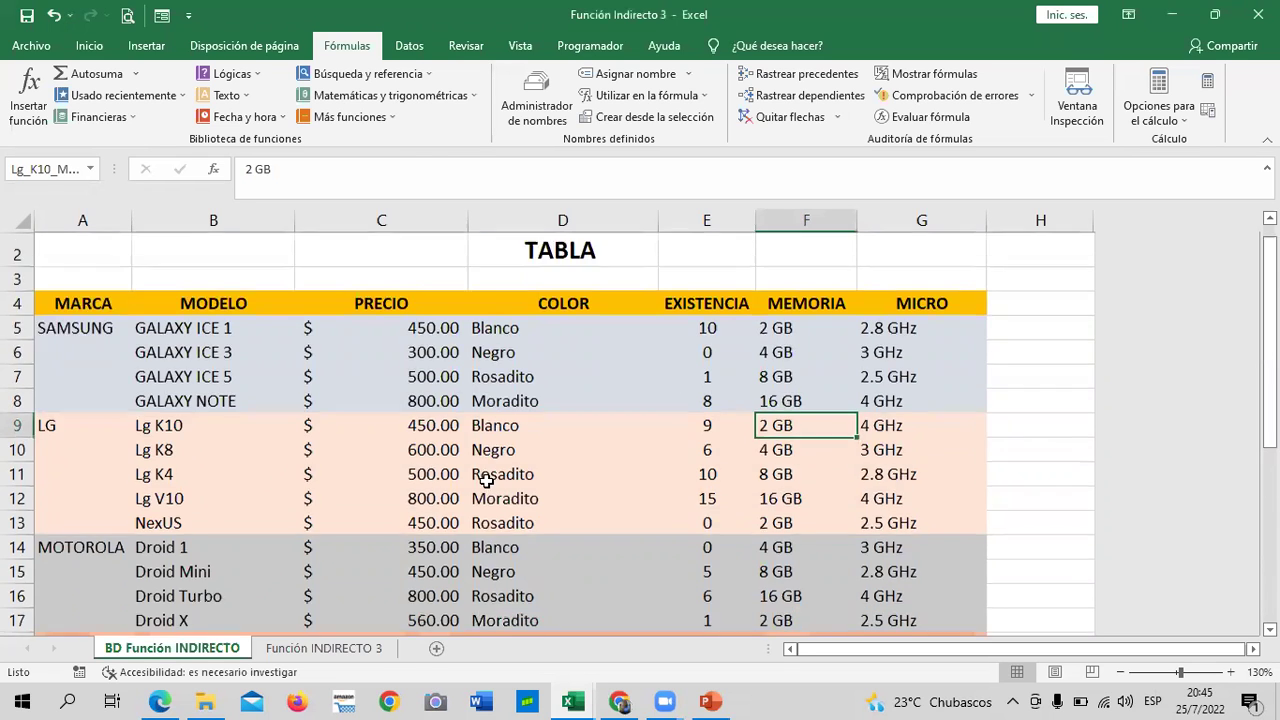
scroll(487, 478, down, 4)
click(320, 648)
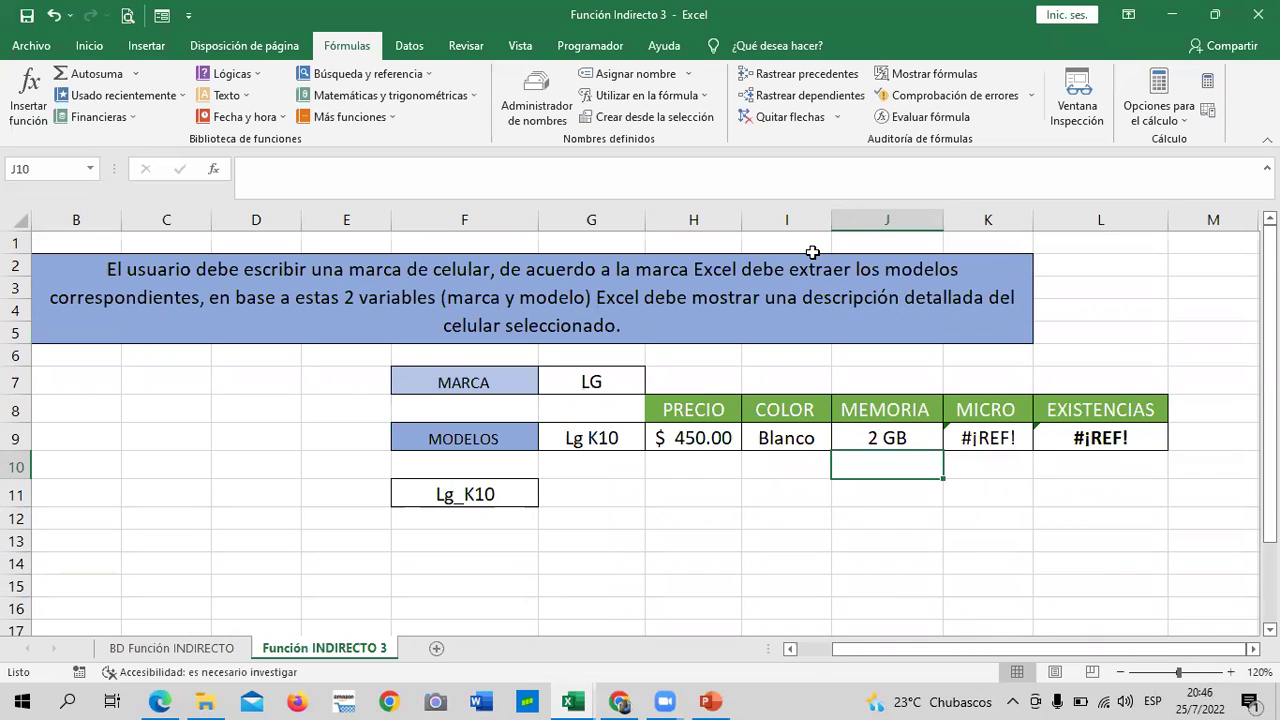
click(712, 438)
click(765, 437)
click(866, 440)
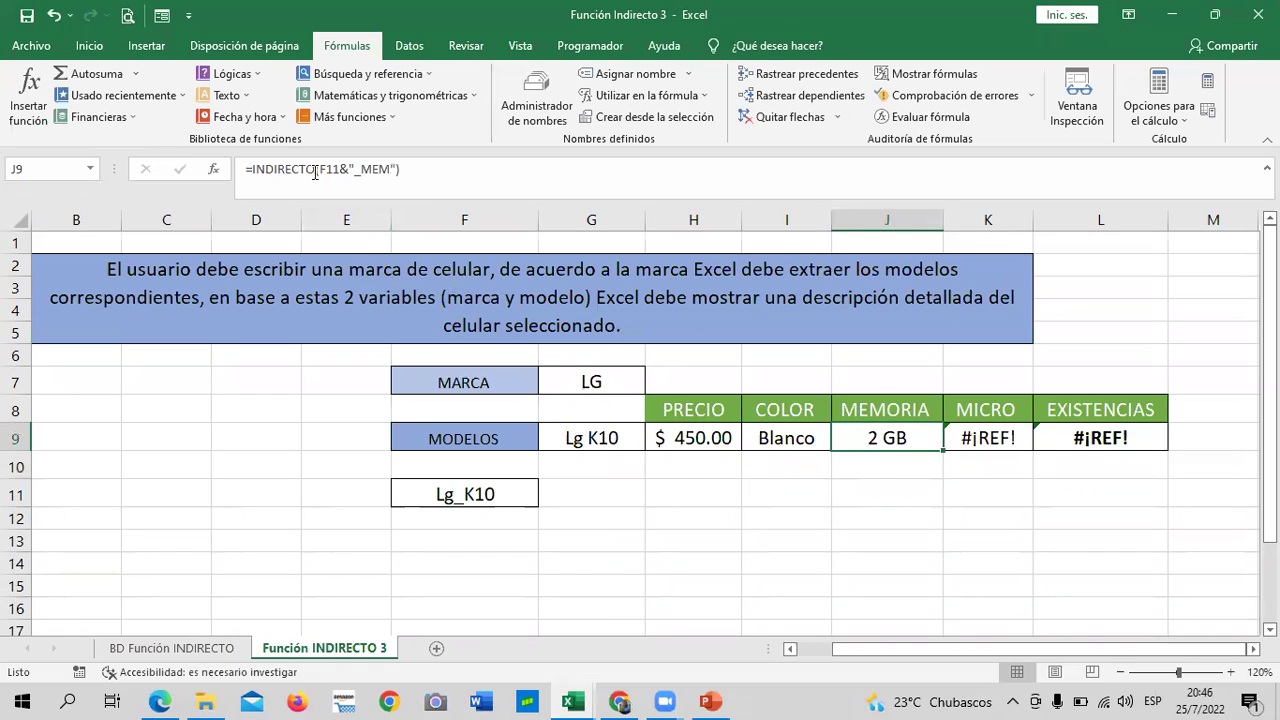
click(444, 498)
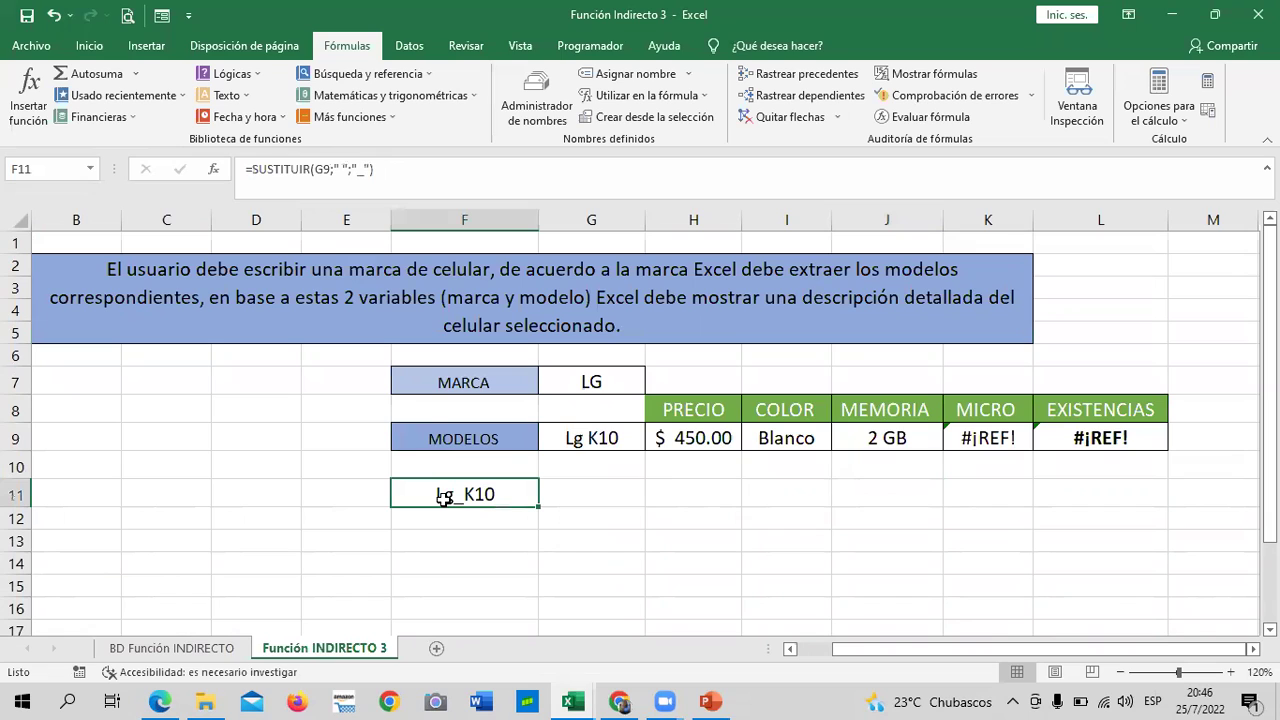
click(588, 502)
click(490, 503)
click(863, 523)
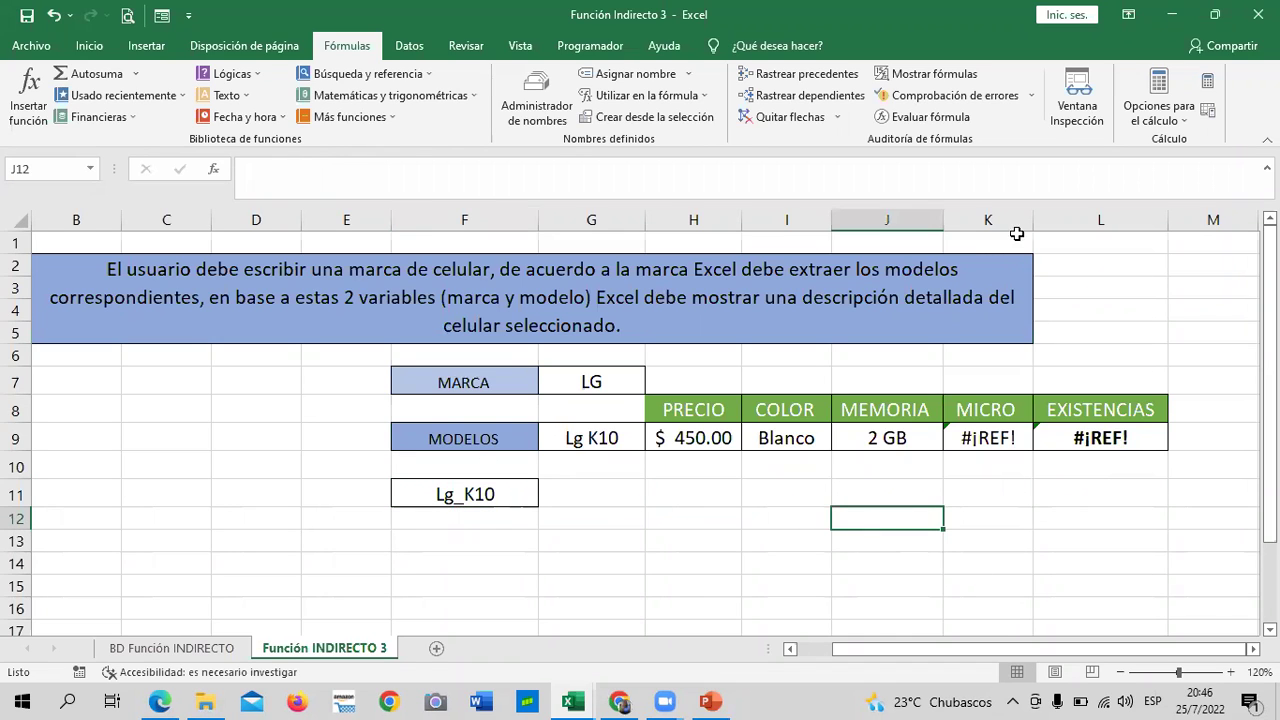
click(1104, 290)
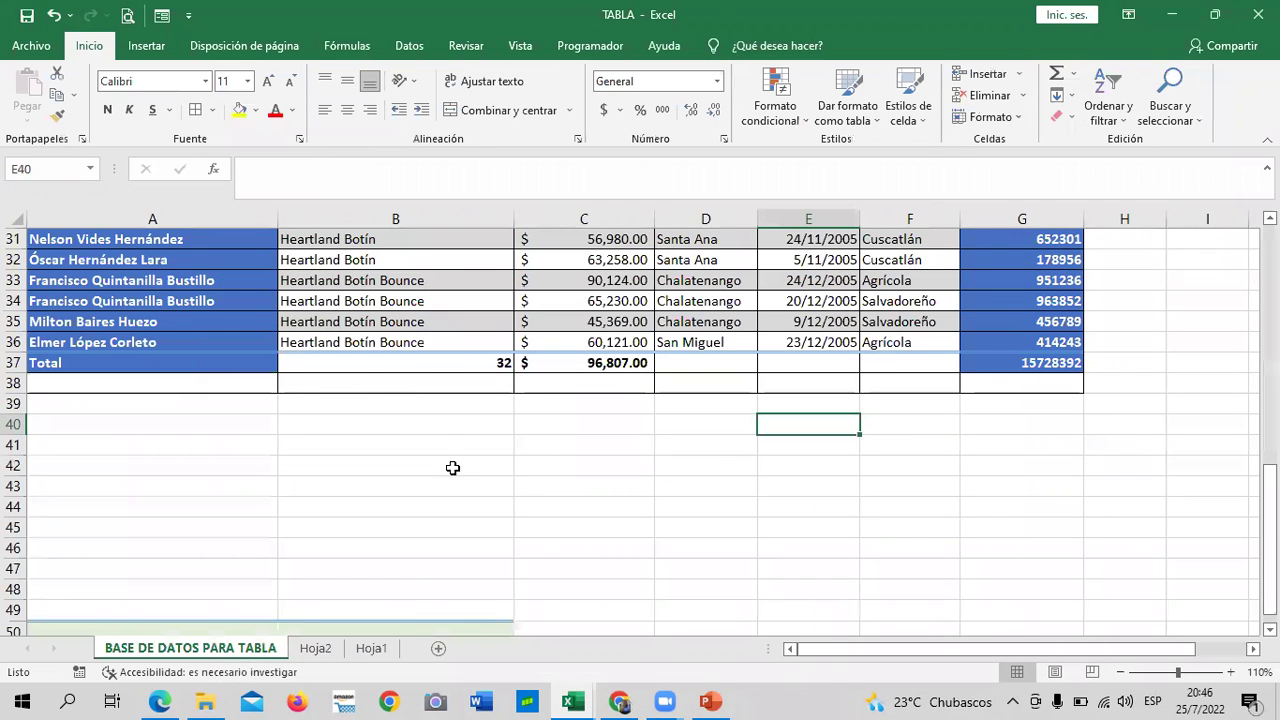
scroll(510, 515, up, 7)
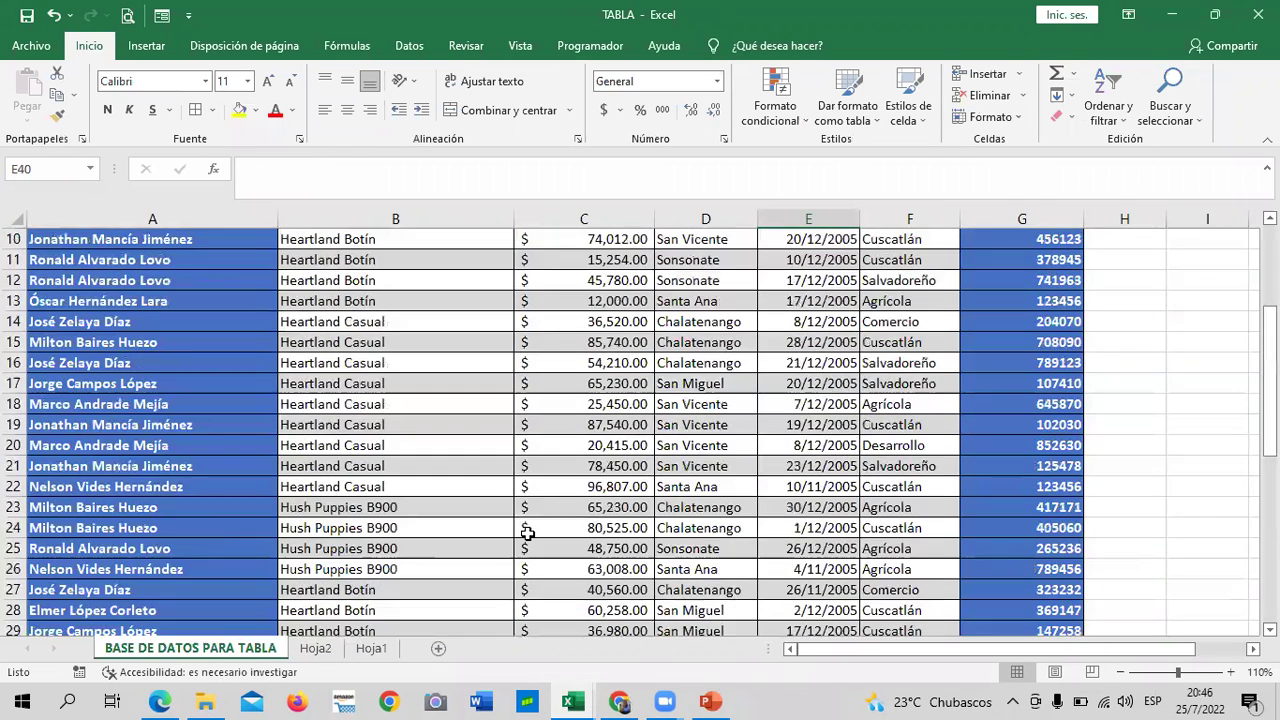
scroll(525, 532, up, 3)
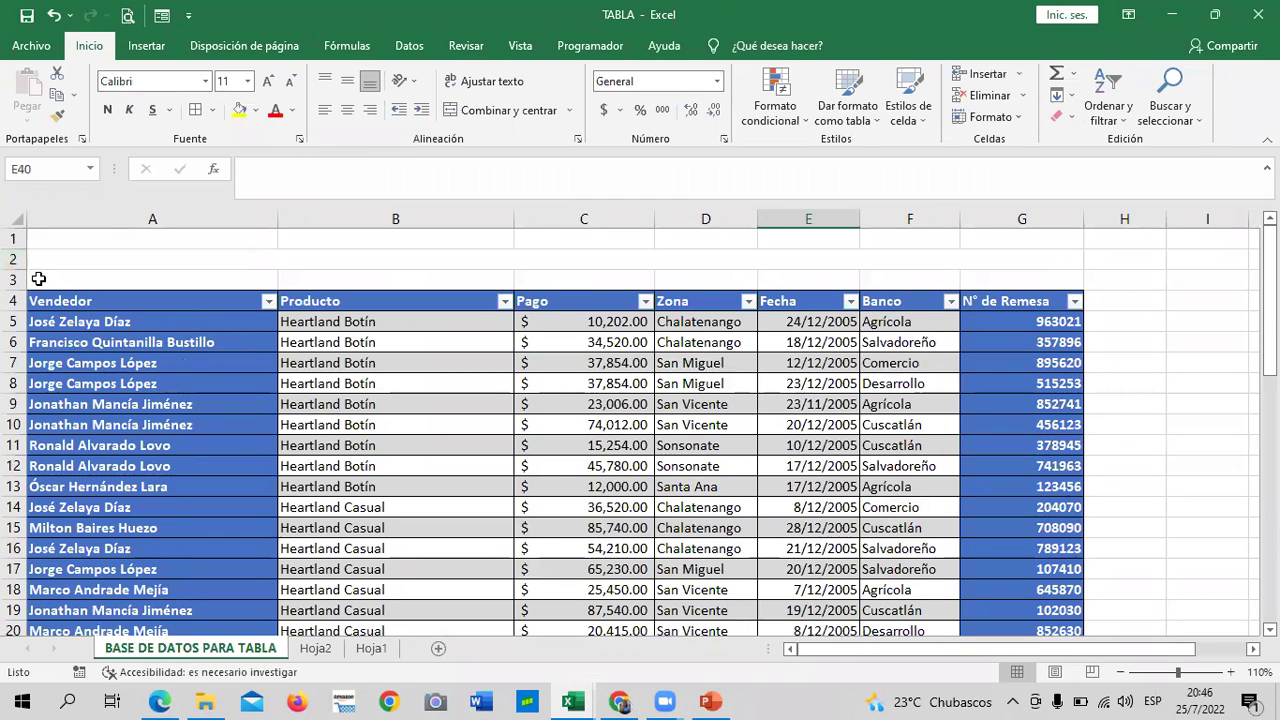
scroll(537, 466, down, 4)
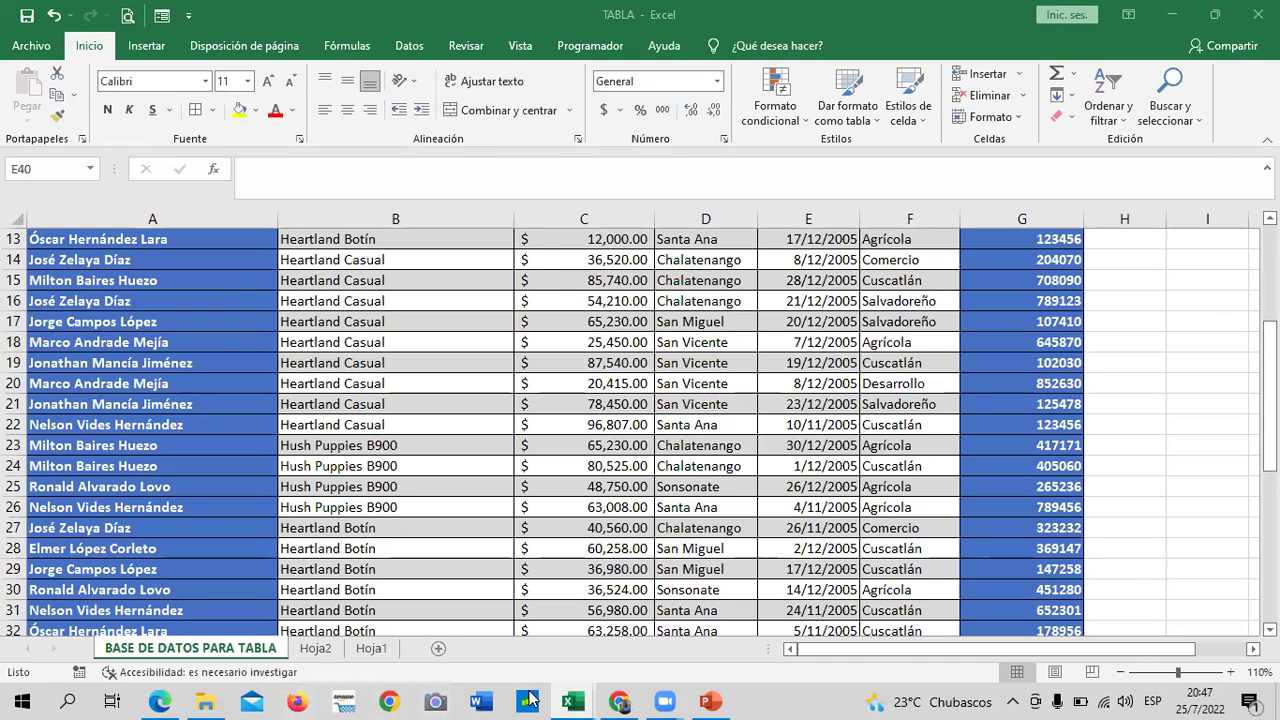
mouse_move(572, 701)
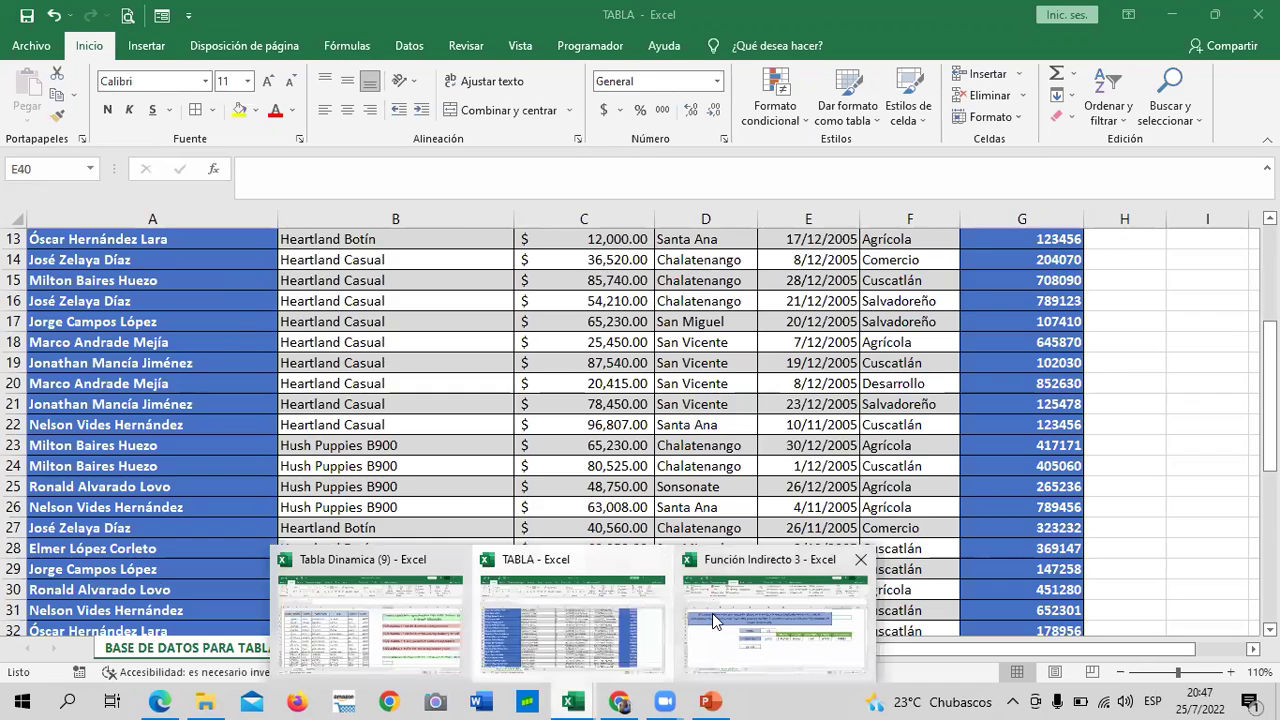
click(848, 575)
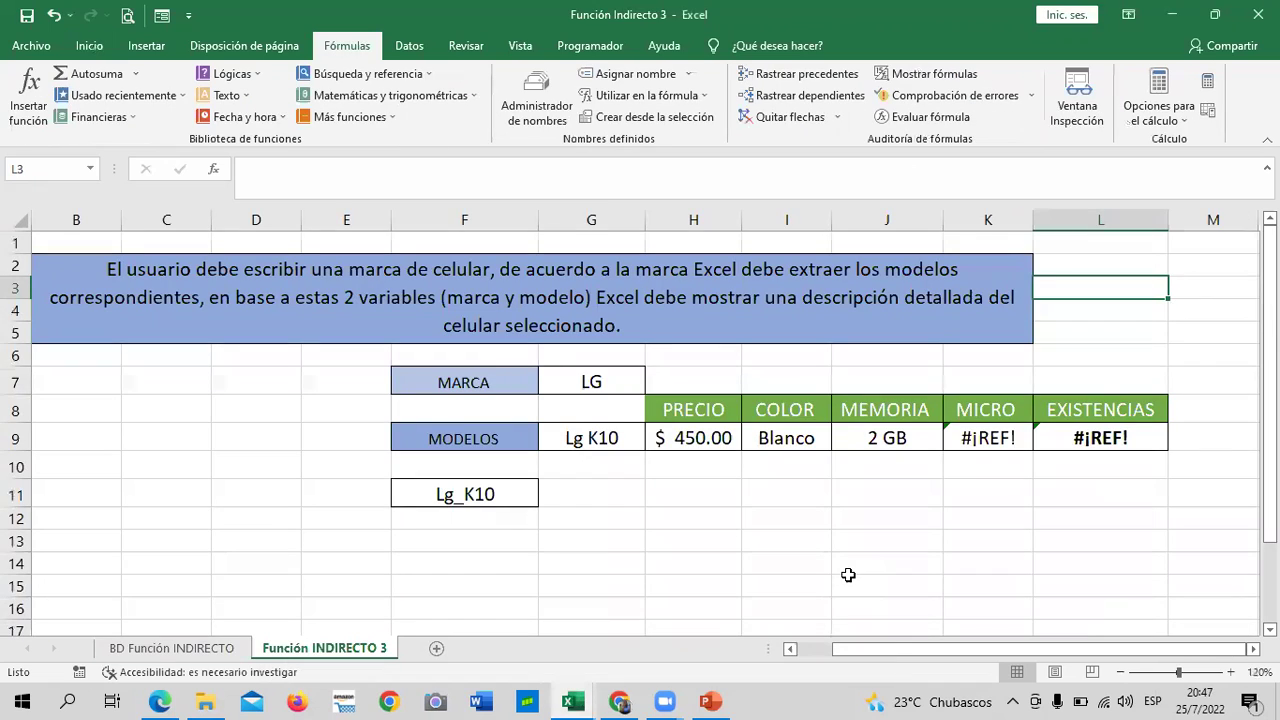
- Confirm G9's list validation source stays =INDIRECTO($G$7), then open the BD Función INDIRECTO sheet
text(=)
click(591, 441)
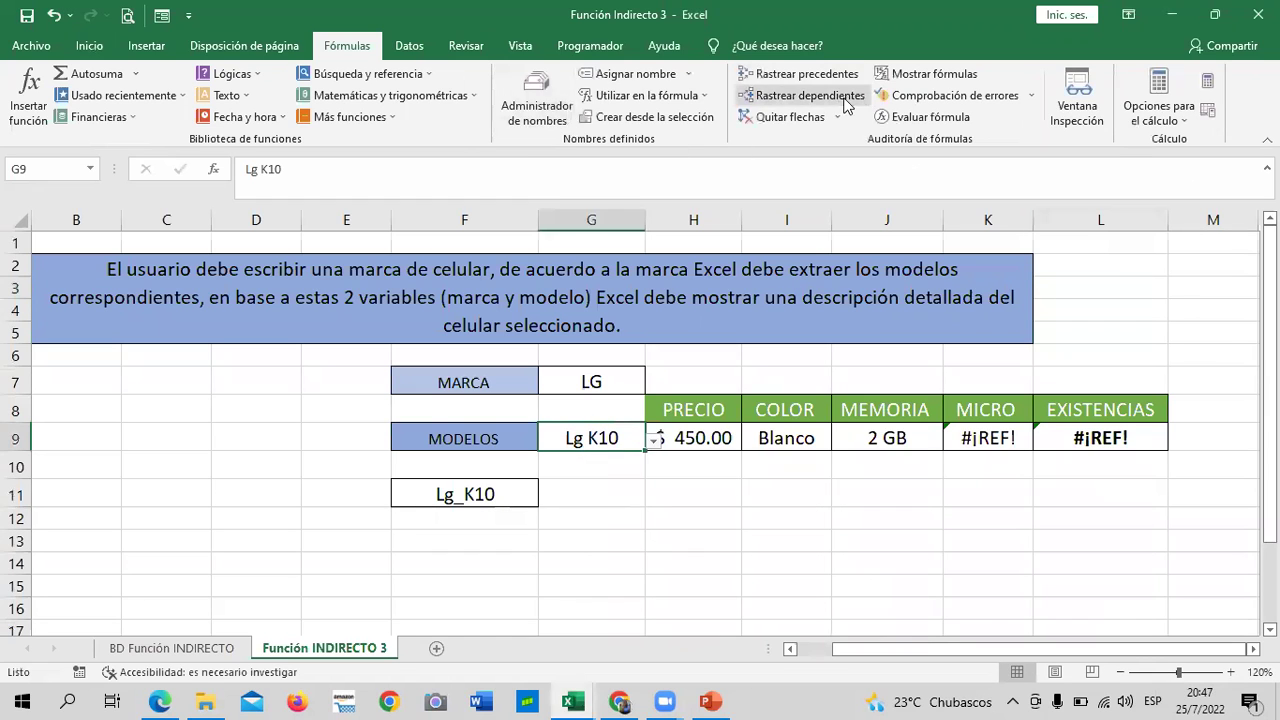
click(409, 46)
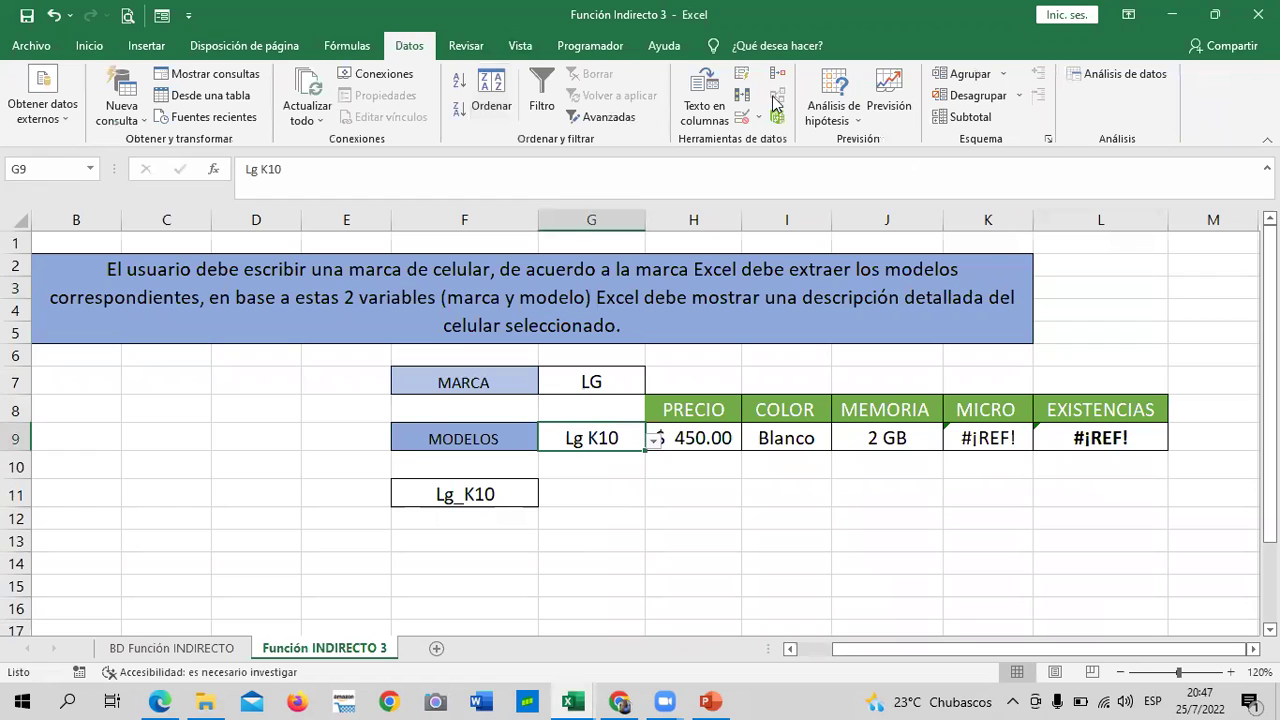
click(738, 119)
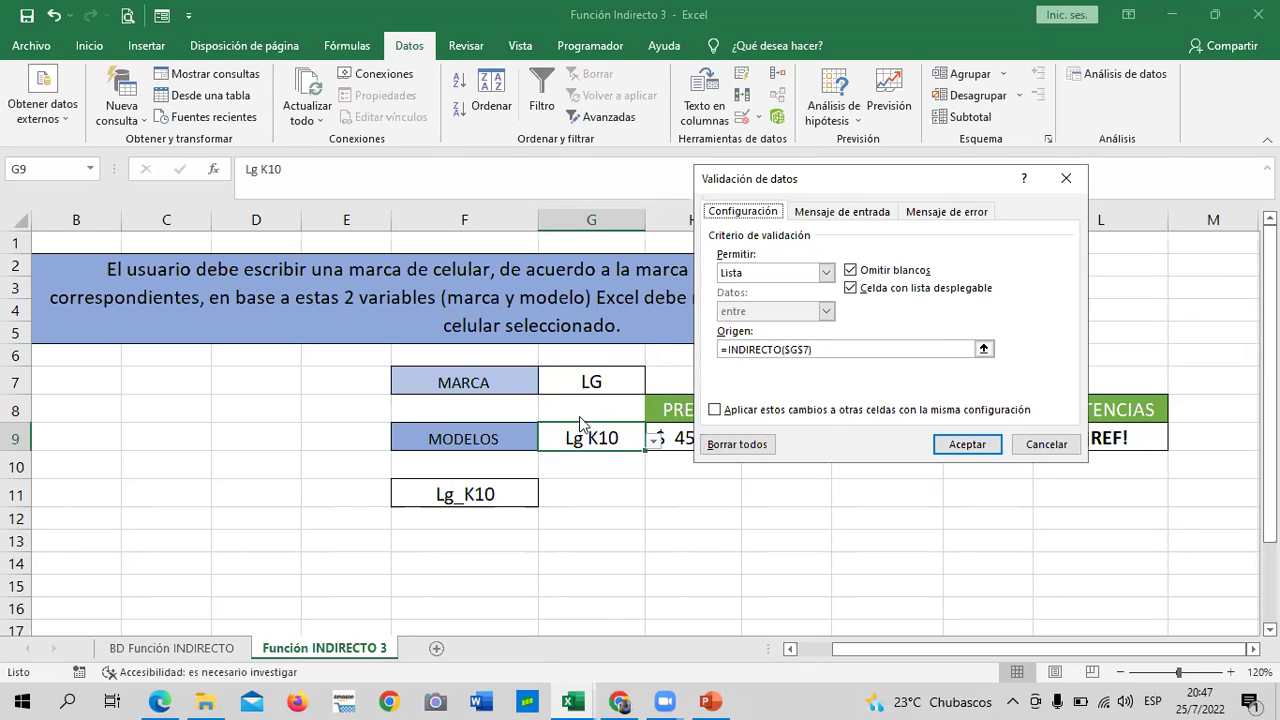
click(975, 444)
click(880, 517)
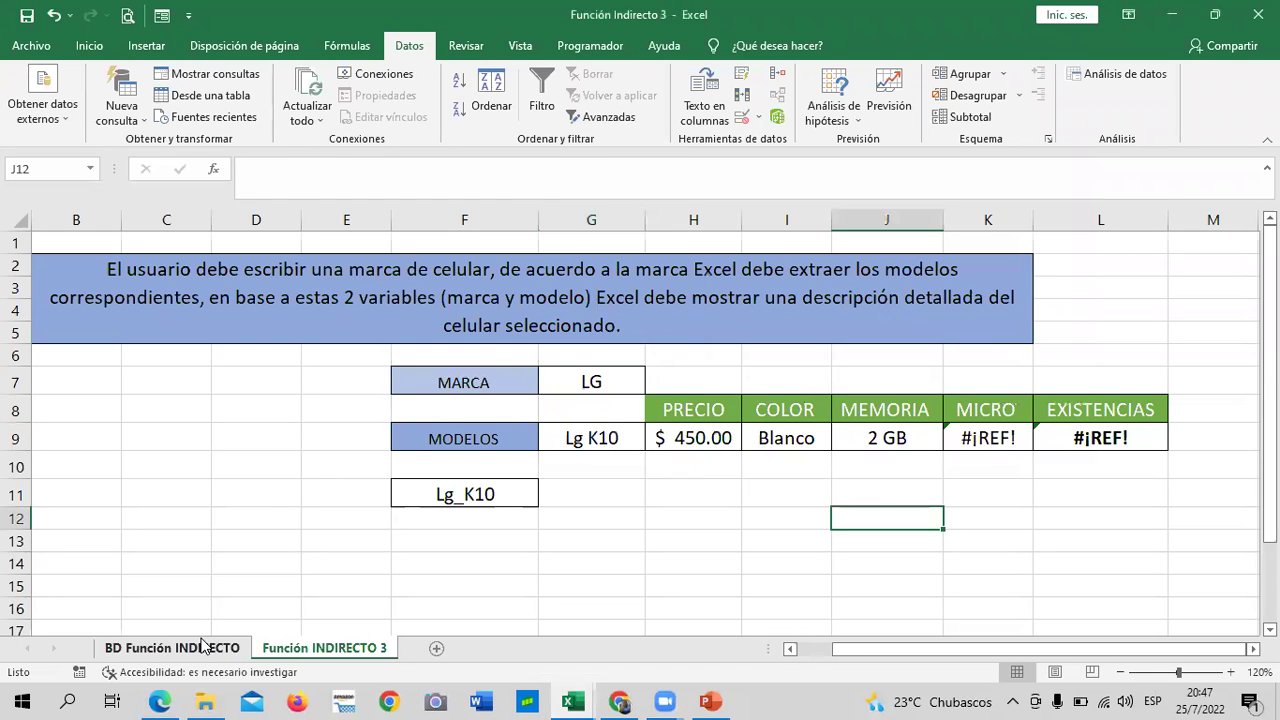
click(190, 648)
- Select the Samsung, LG and Motorola model rows to reveal the SAMSUNG, LG and MOTOROLA named ranges
scroll(277, 489, up, 4)
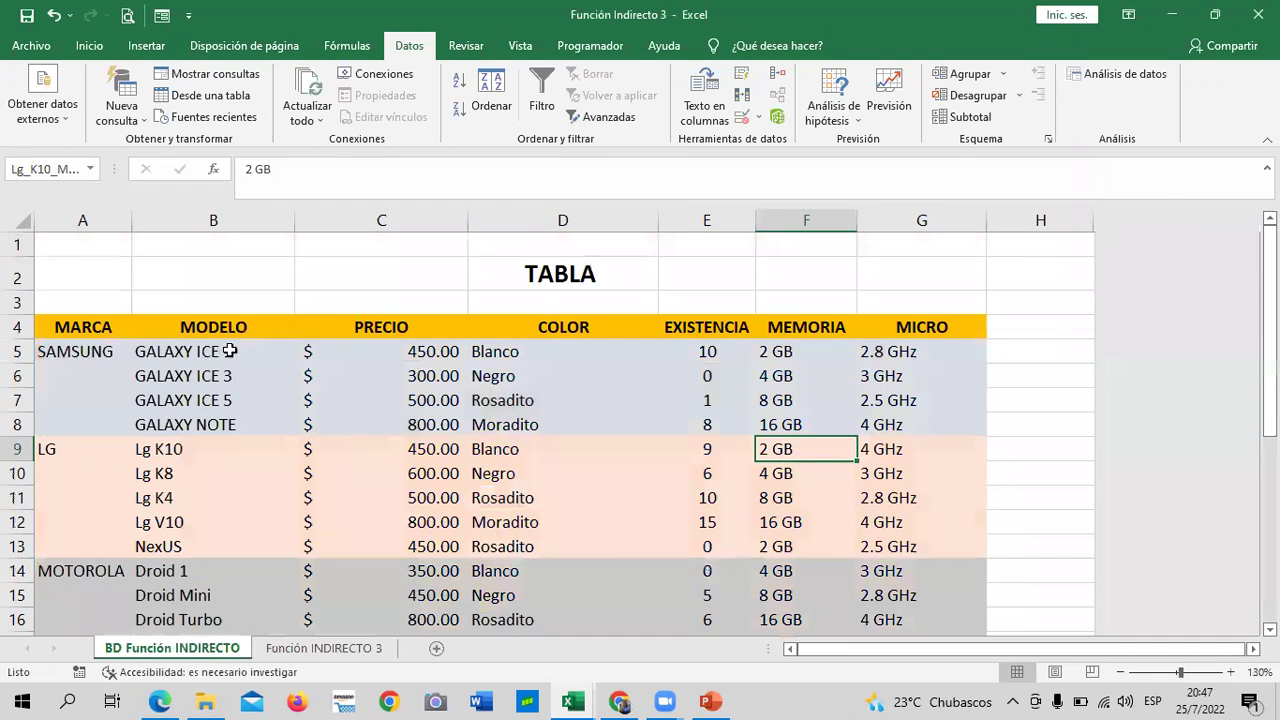
drag(225, 350, 241, 424)
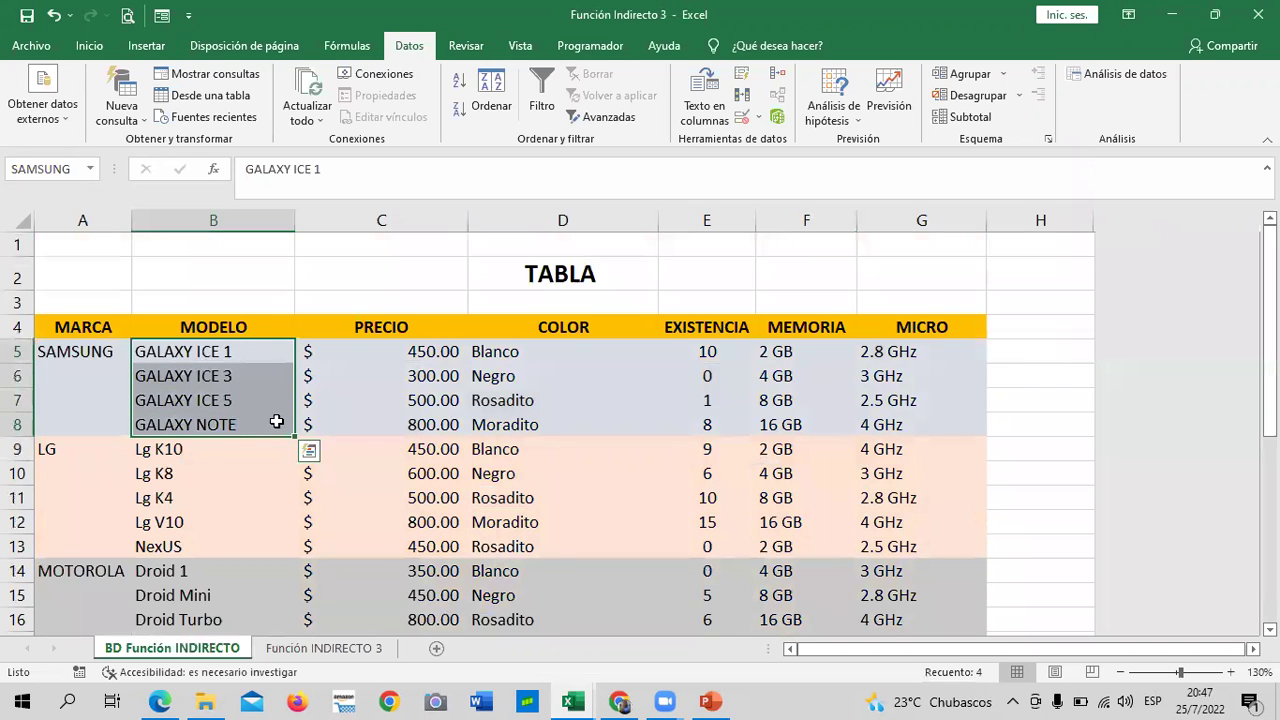
scroll(190, 490, down, 1)
scroll(190, 491, down, 1)
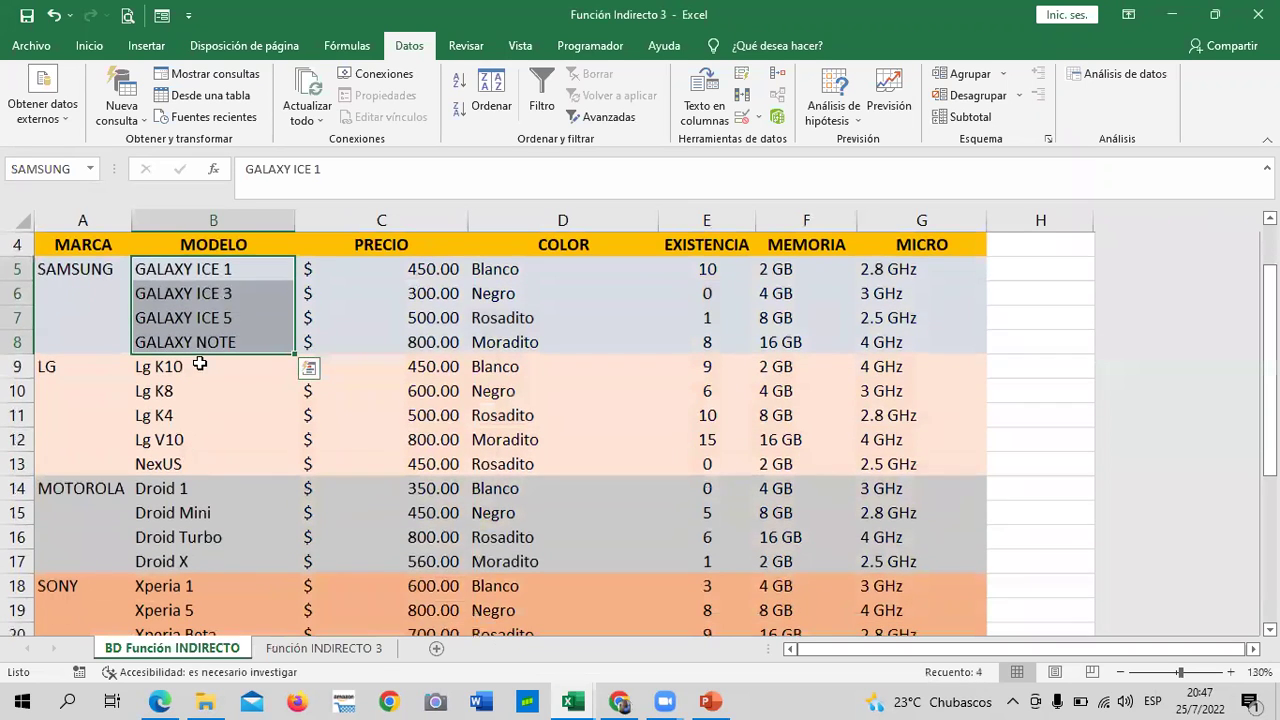
drag(200, 366, 214, 463)
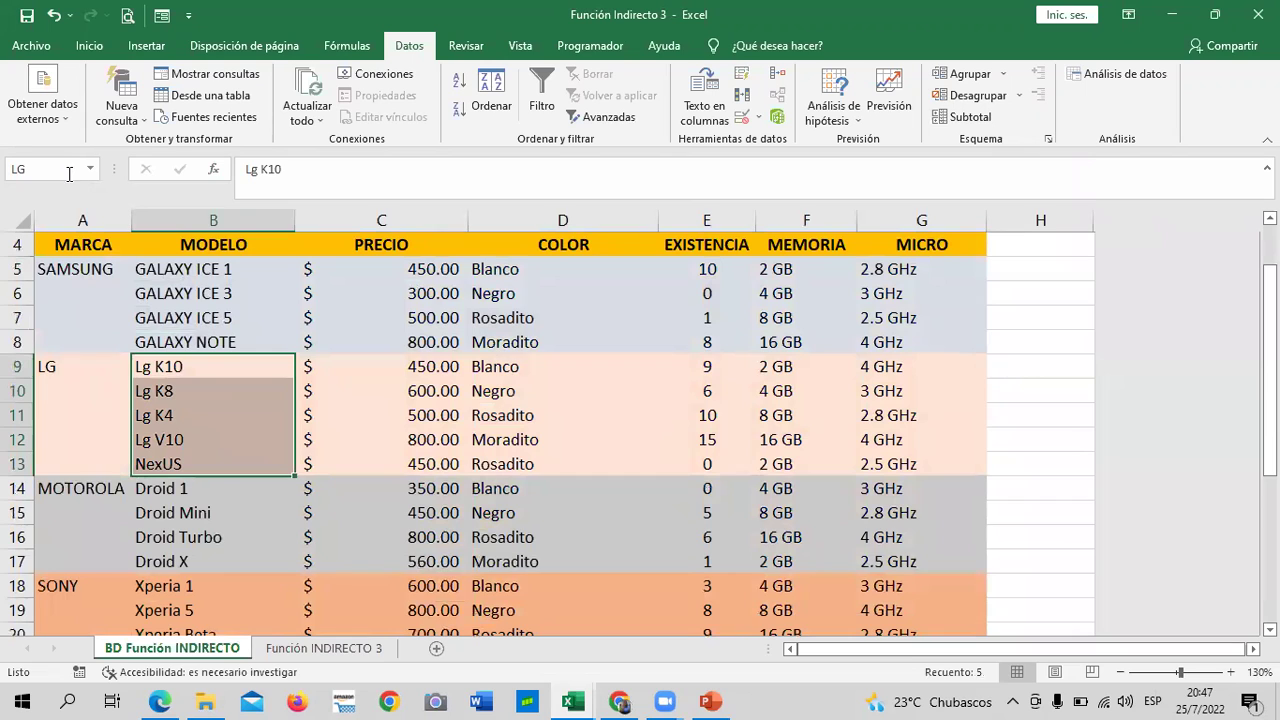
scroll(203, 434, down, 2)
mouse_move(243, 343)
mouse_down()
mouse_move(252, 412)
mouse_move(248, 399)
mouse_up()
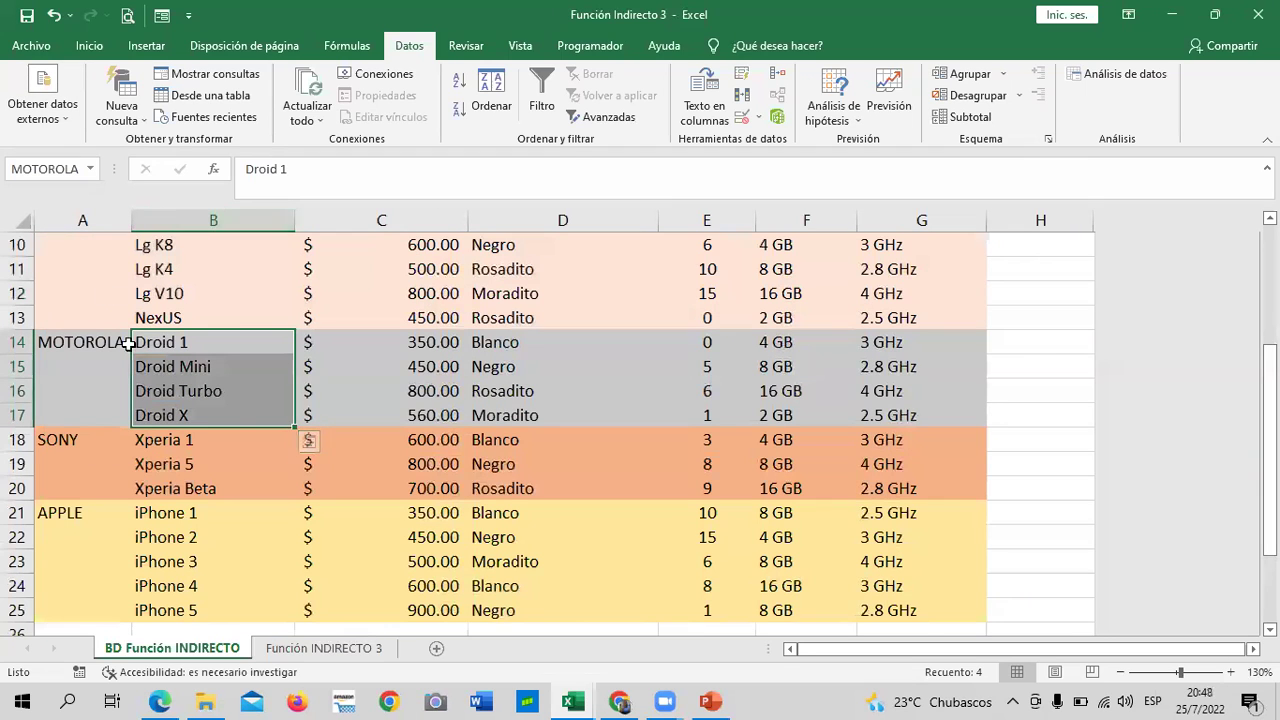
- On the Función INDIRECTO 3 sheet, enter samsung as the brand in G7
click(304, 652)
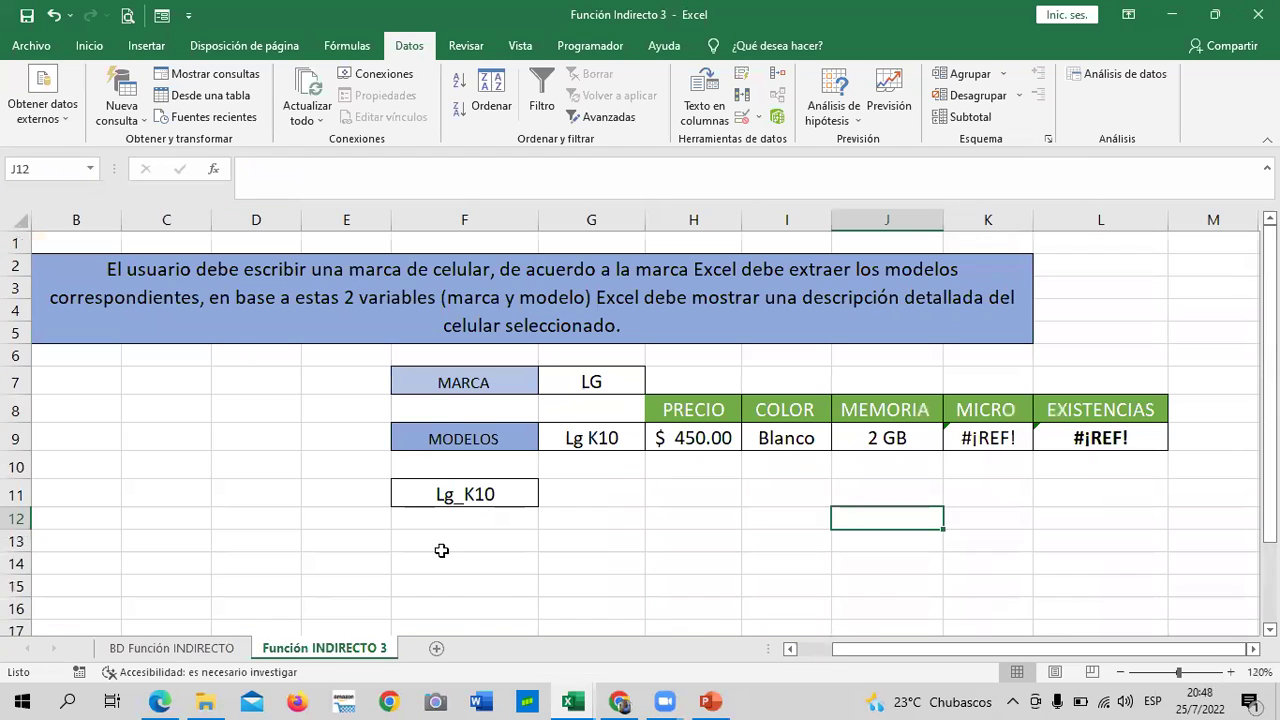
click(604, 437)
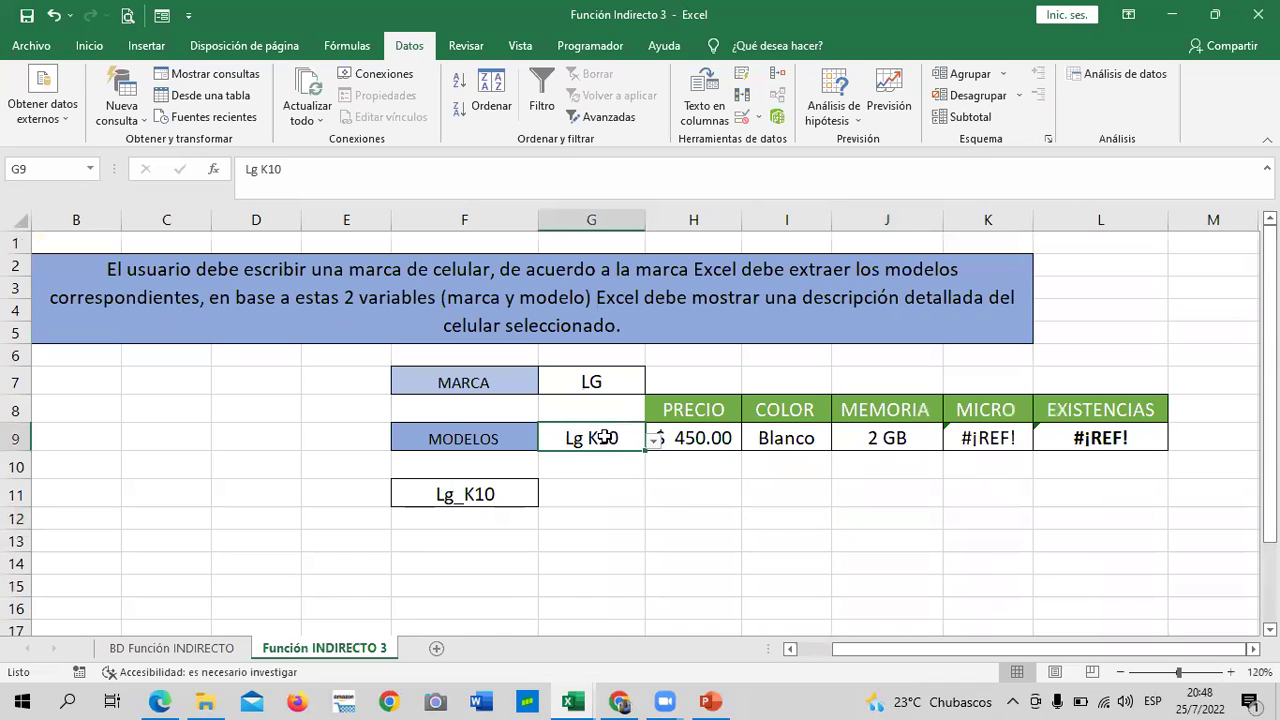
click(611, 377)
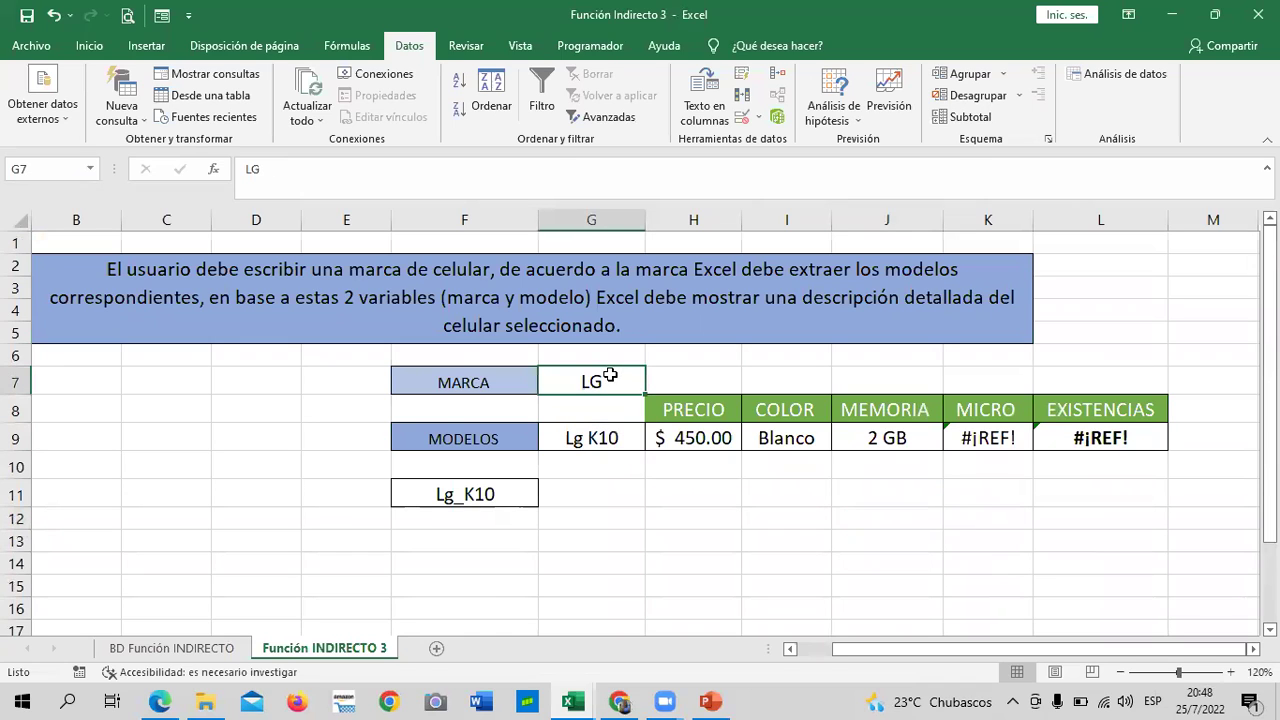
text(samsung)
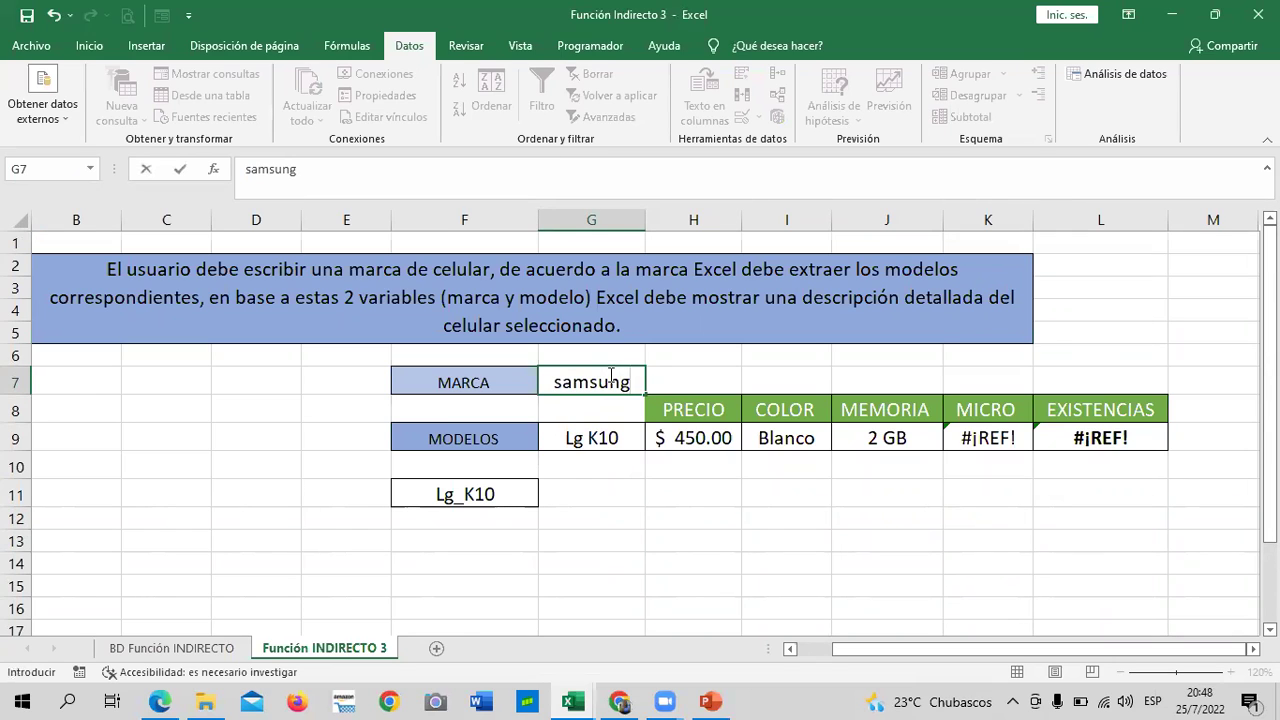
key(Return)
click(728, 540)
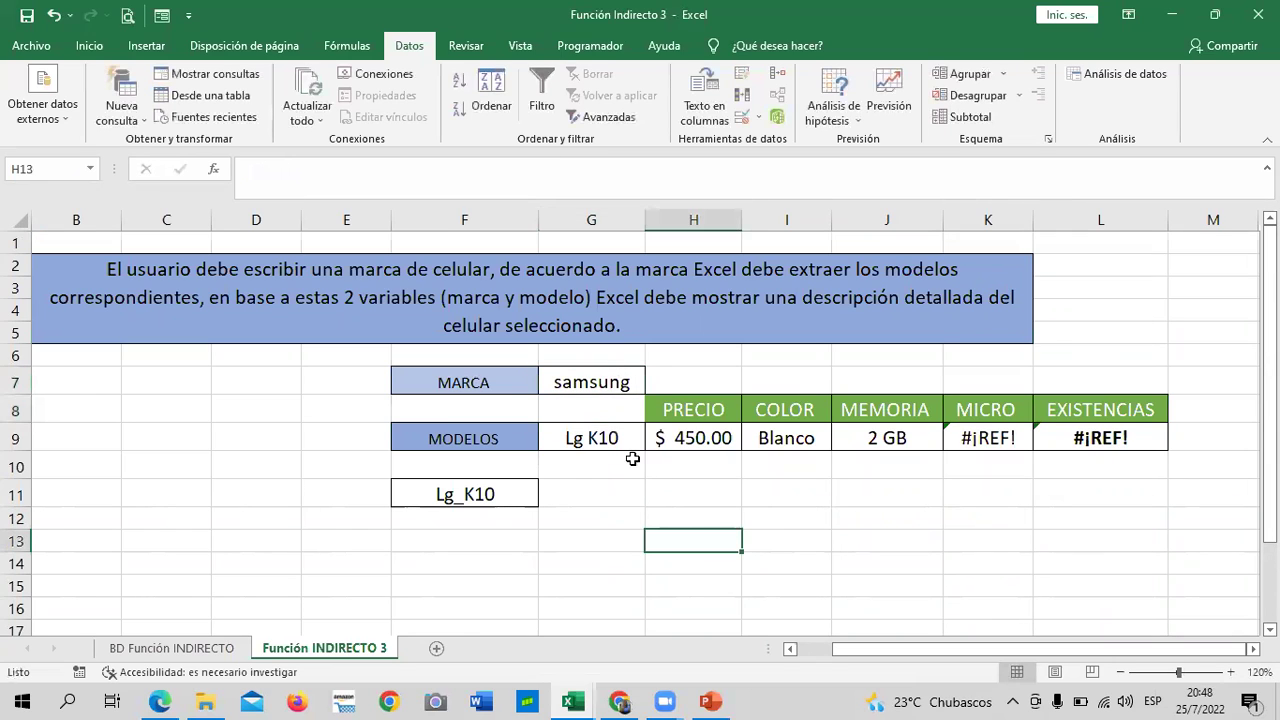
- Pick GALAXY ICE 1 as the model in G9 and clear the MEMORIA formula in J9
click(636, 442)
click(655, 440)
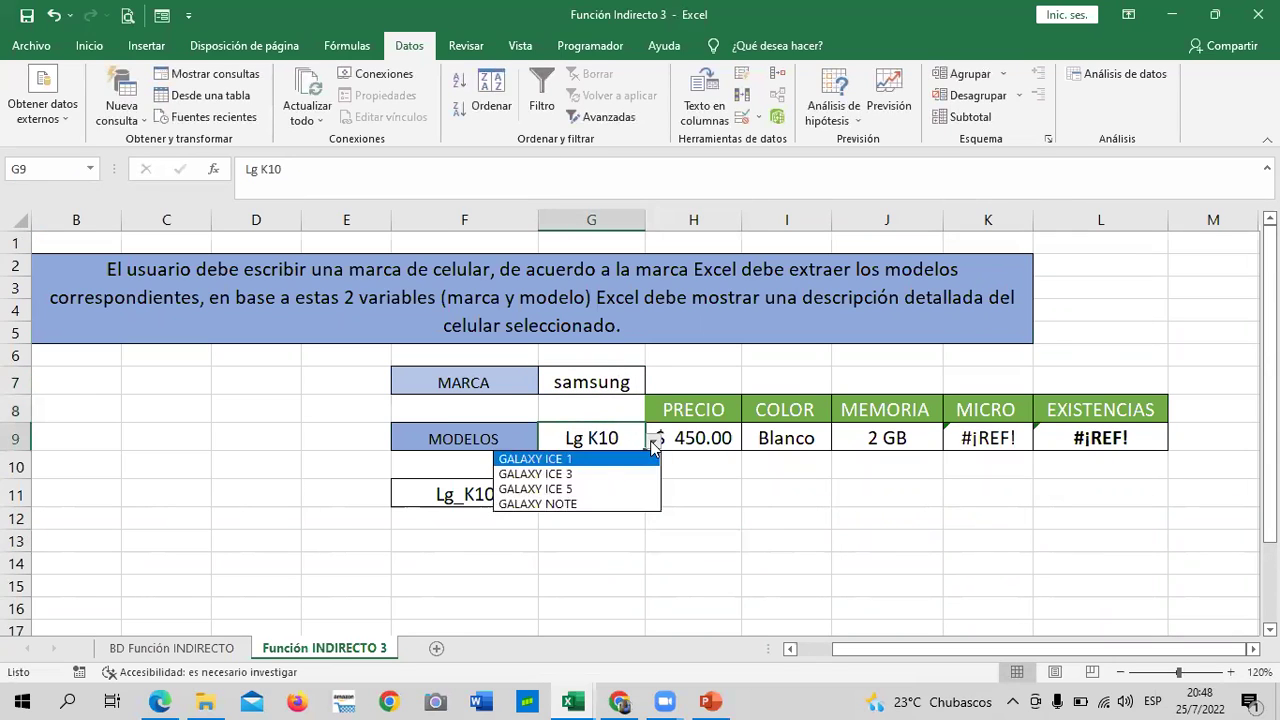
click(595, 458)
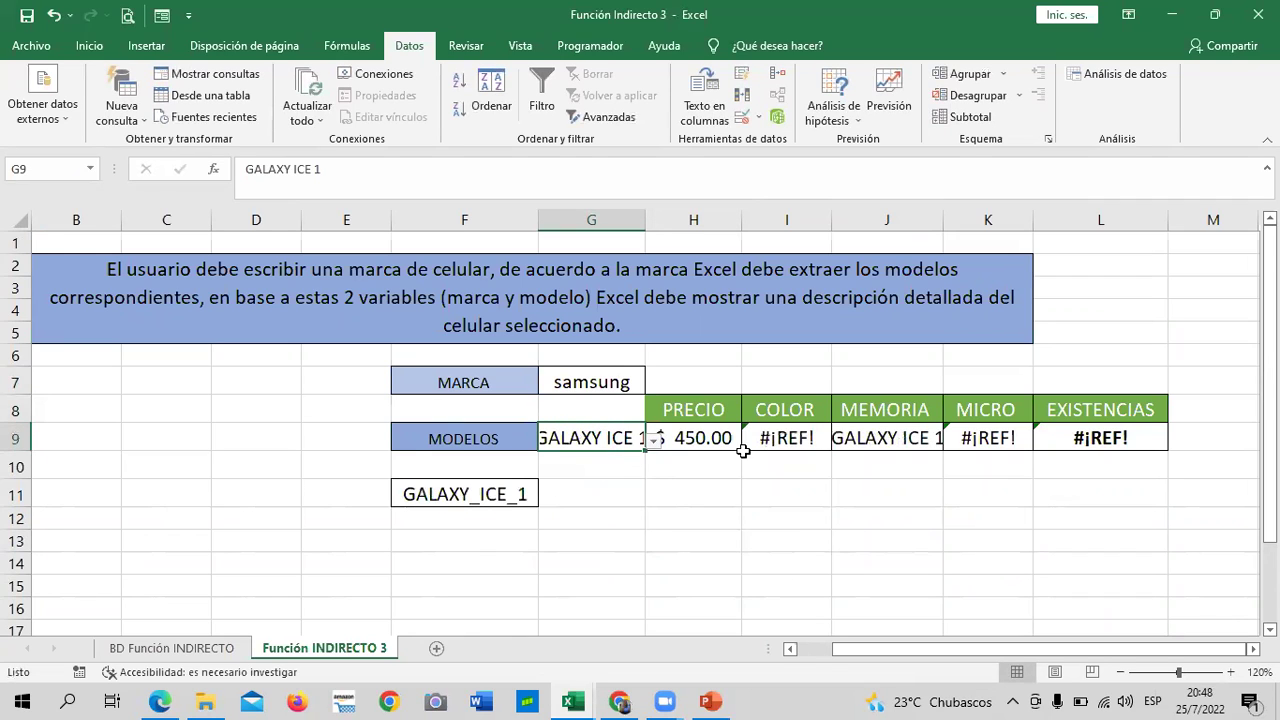
click(886, 446)
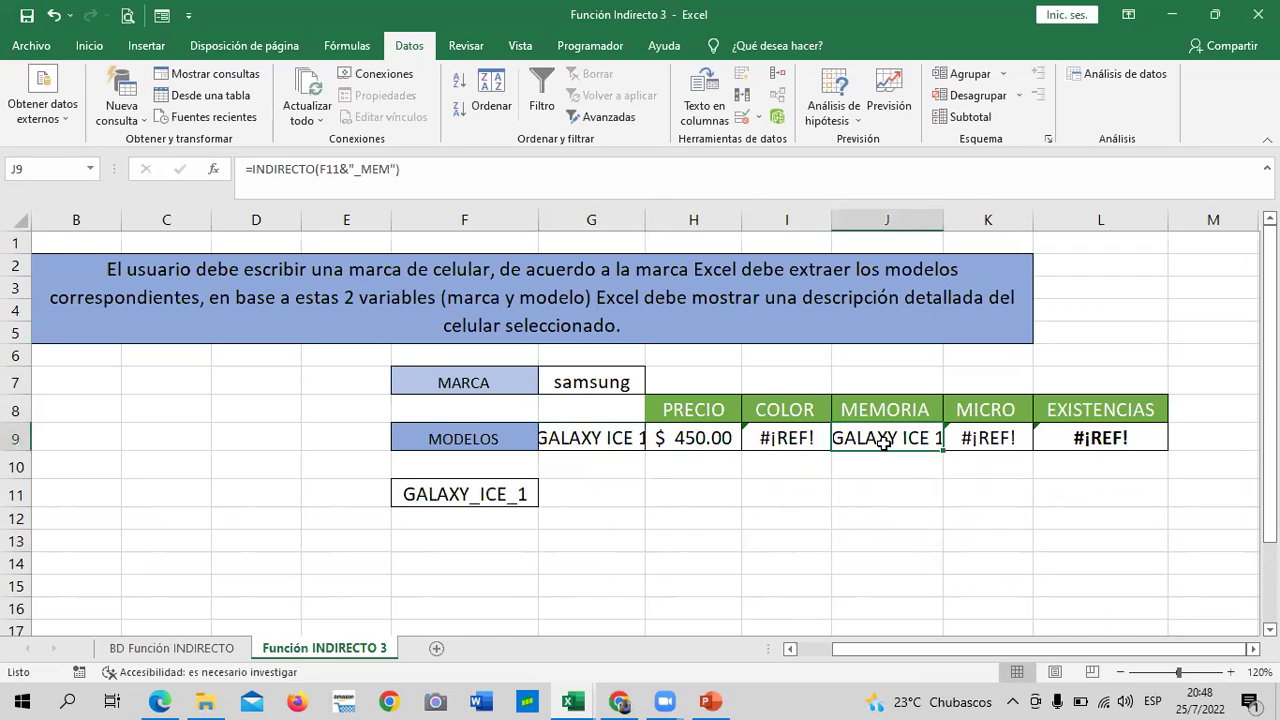
key(Delete)
click(894, 534)
- Change the model in G9 to GALAXY ICE 3
click(585, 388)
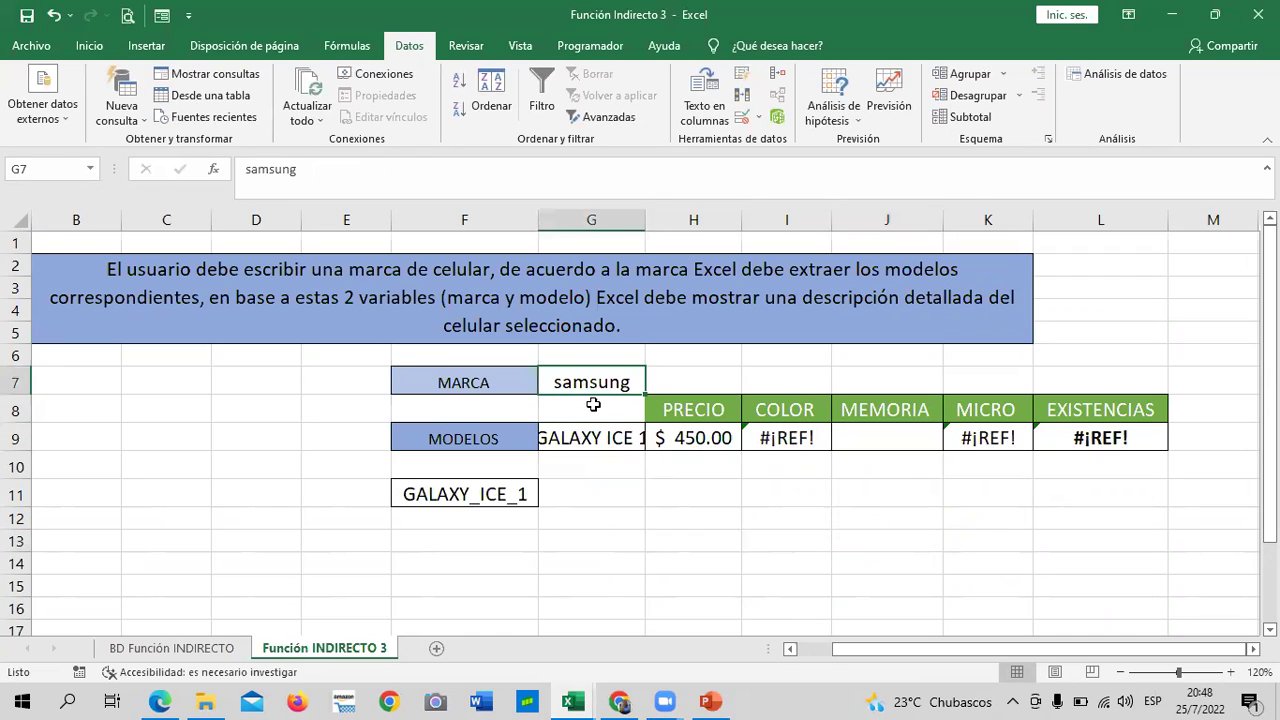
click(600, 438)
click(652, 440)
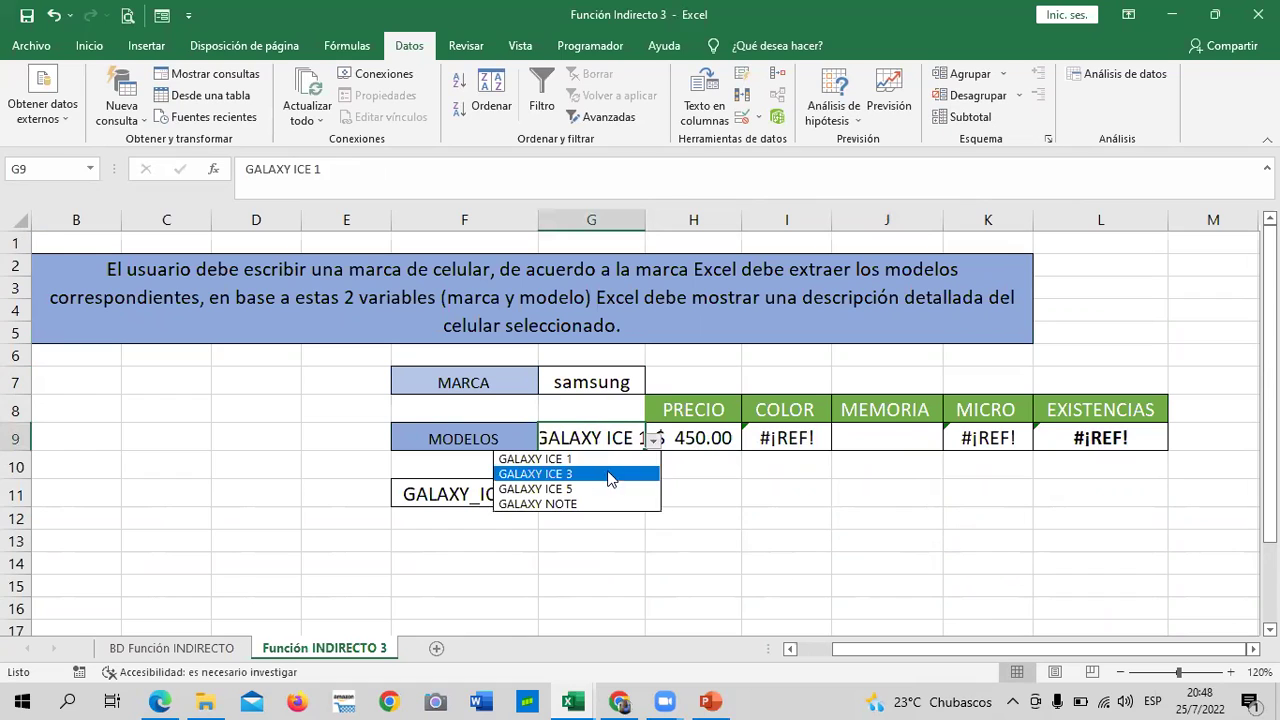
click(610, 474)
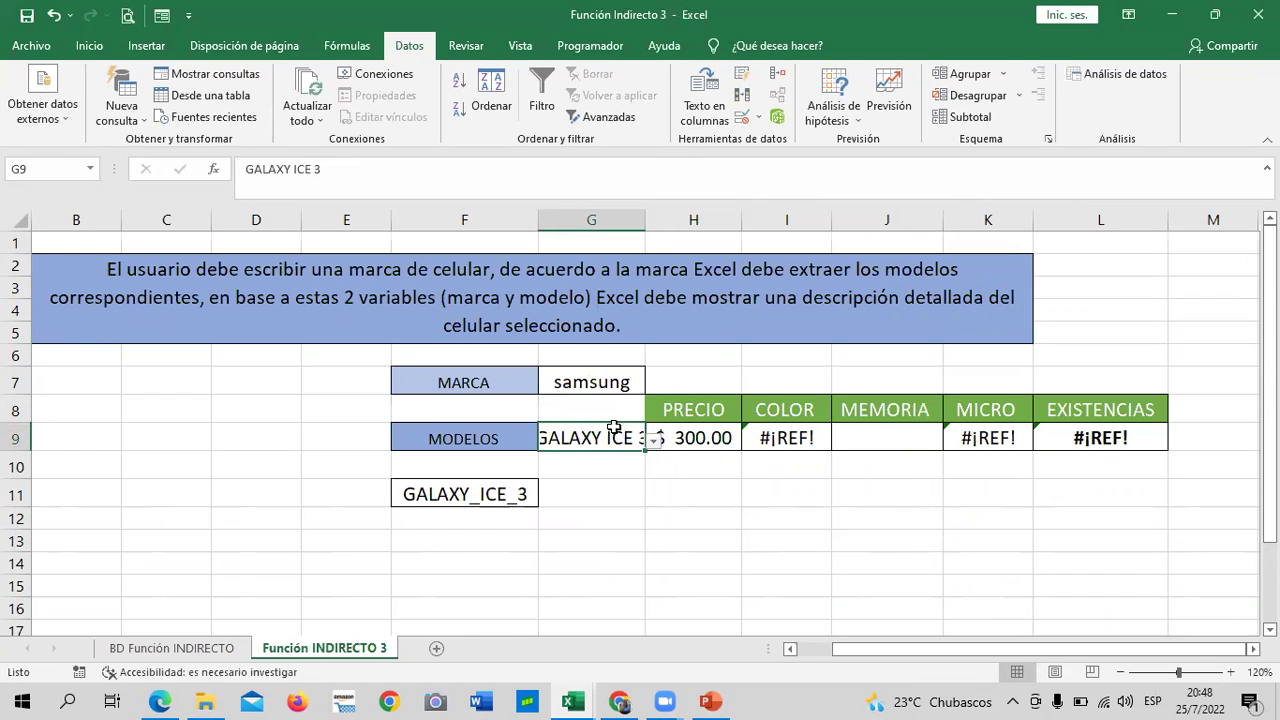
click(741, 117)
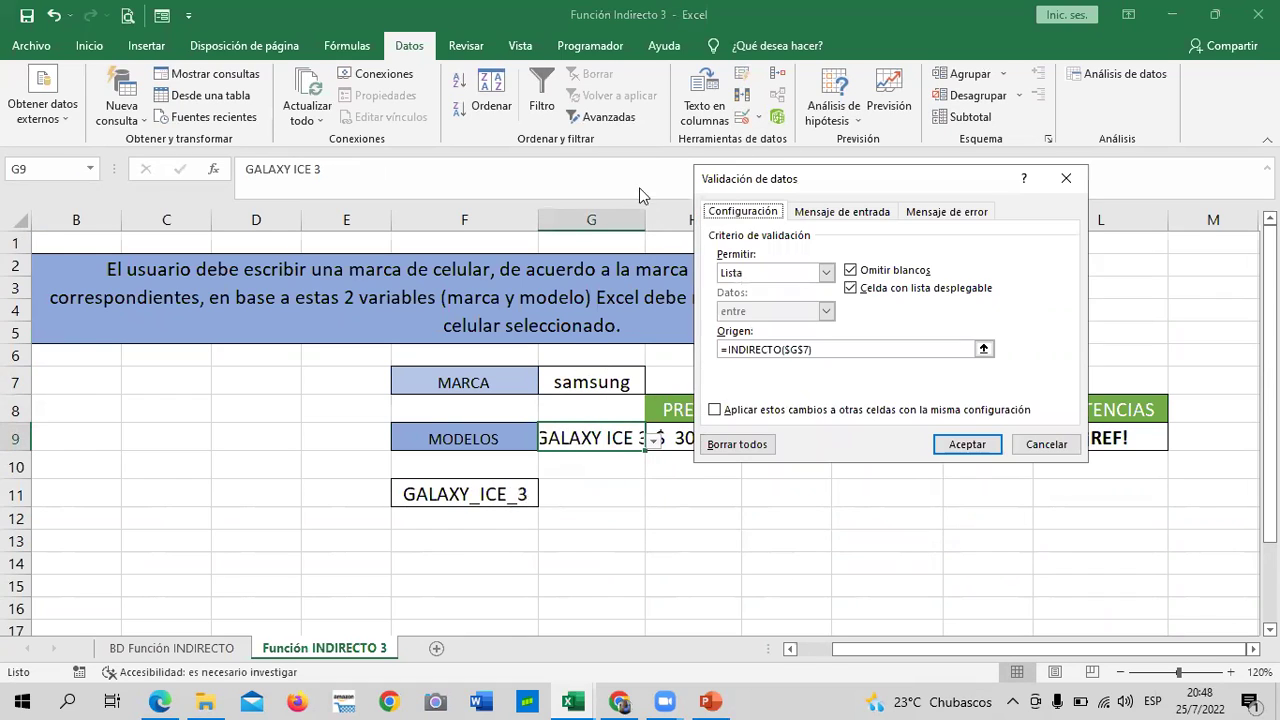
click(1044, 444)
click(851, 546)
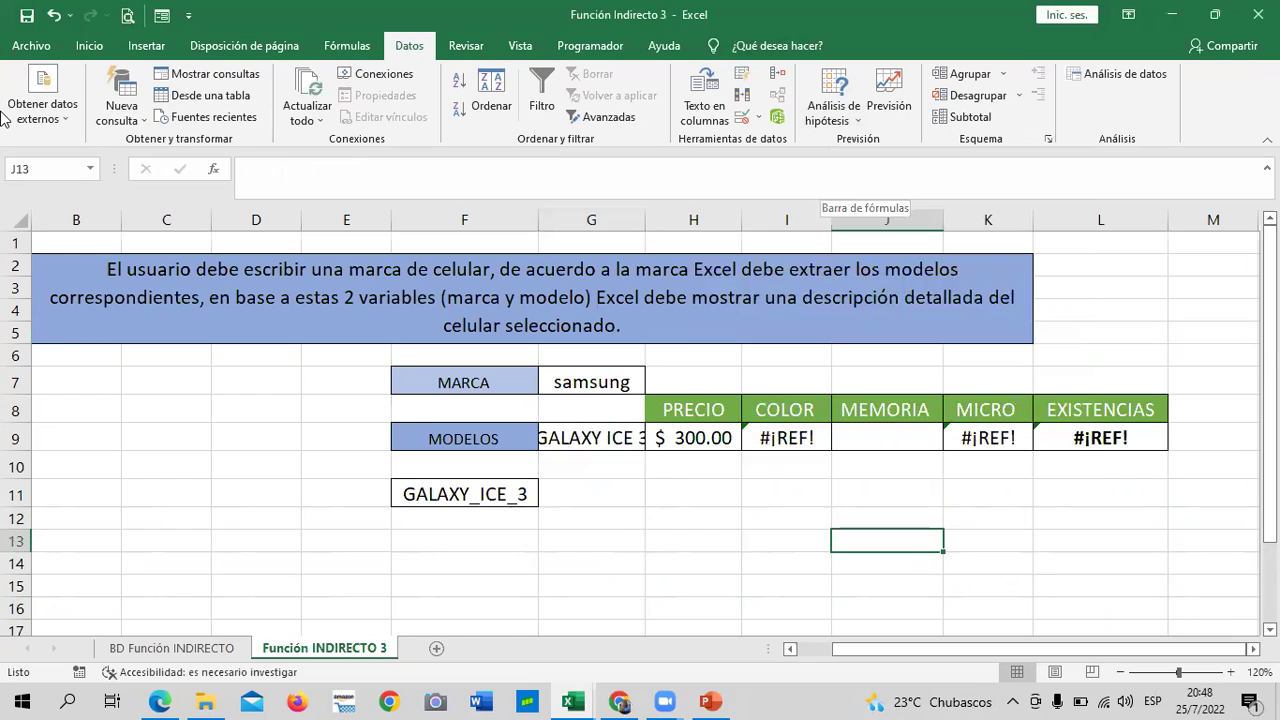
click(1076, 318)
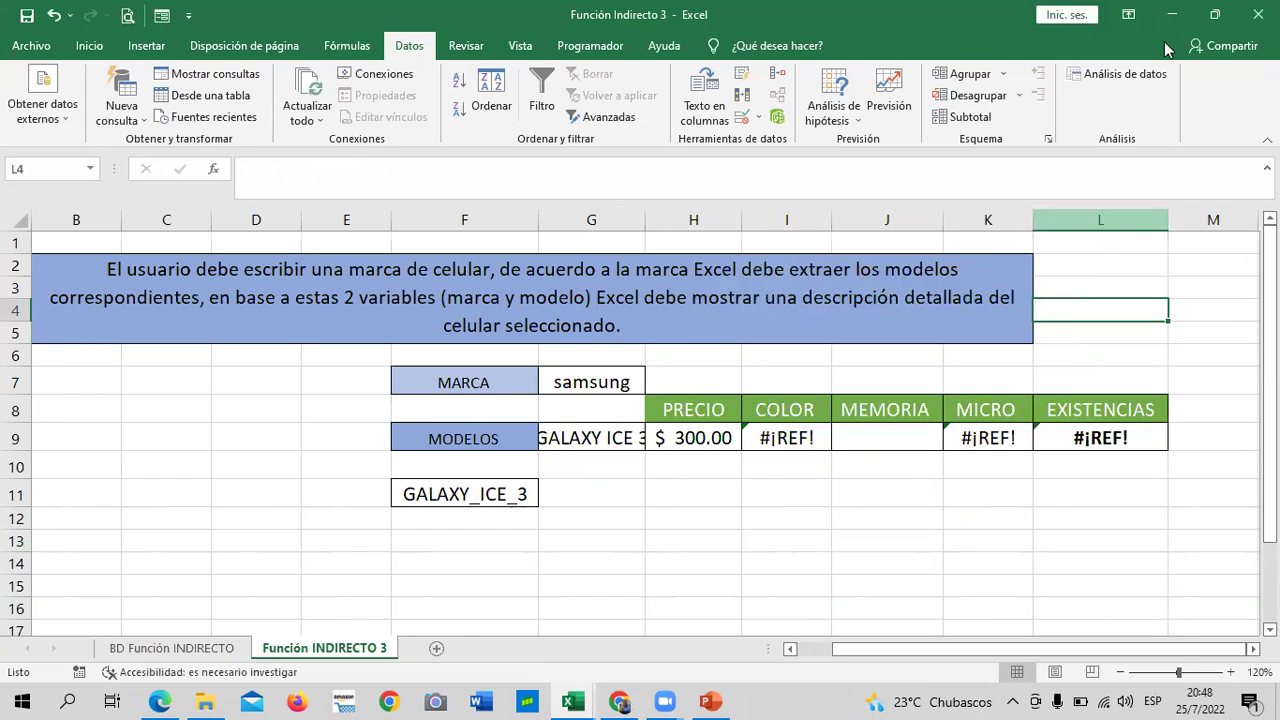
key(Right)
key(Down)
key(Down)
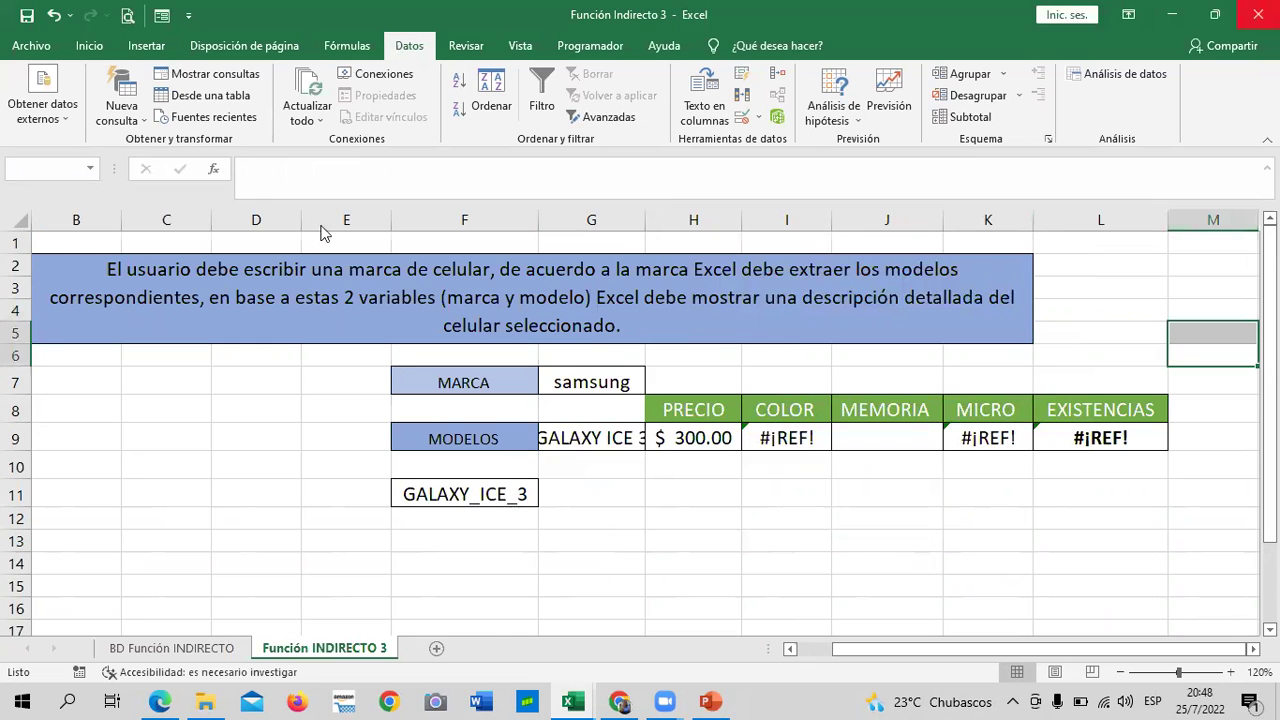
key(ctrl+w)
- Close the previous workbook without saving and scroll through the BASE DE DATOS PARA TABLA sales table
click(636, 373)
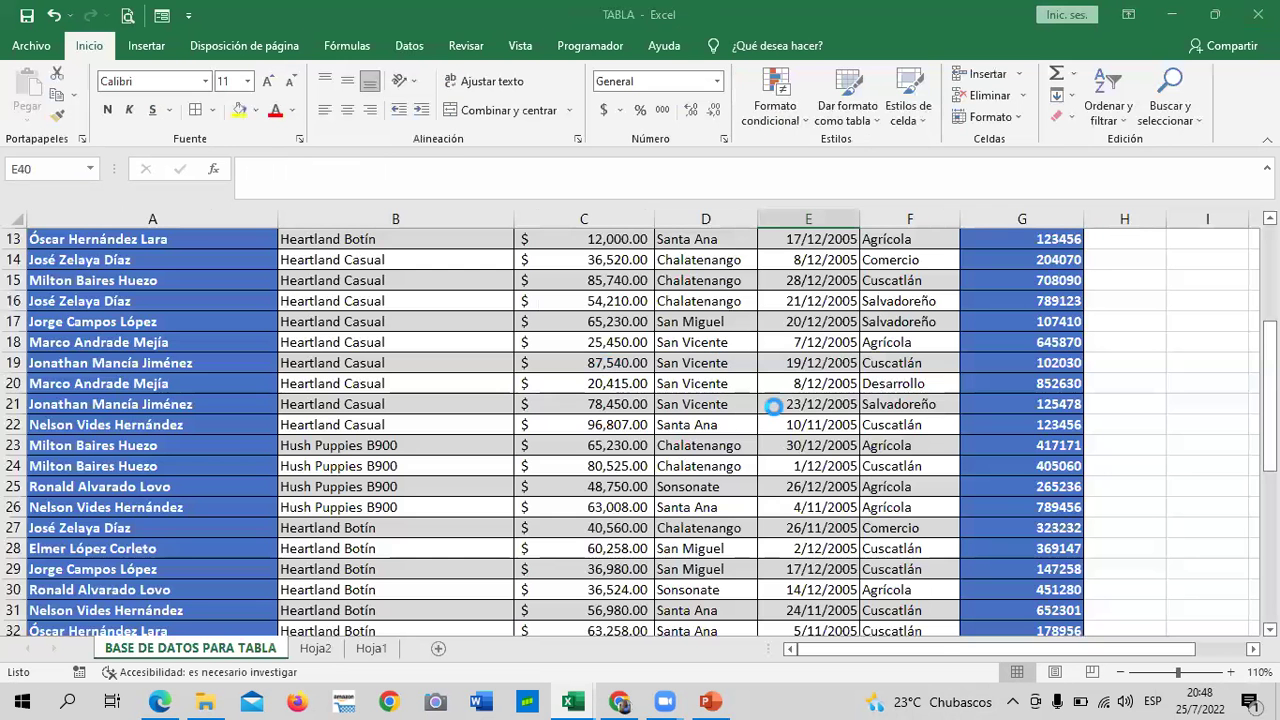
scroll(622, 370, up, 4)
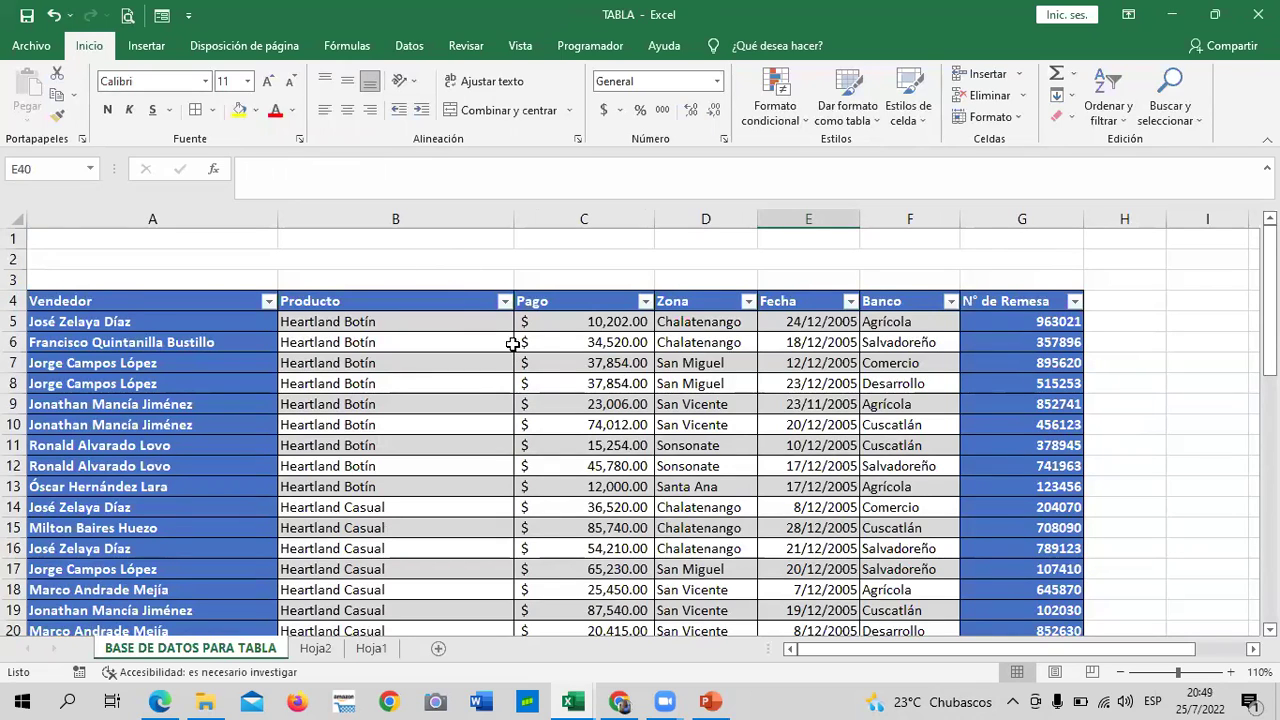
scroll(512, 332, down, 3)
scroll(512, 325, down, 3)
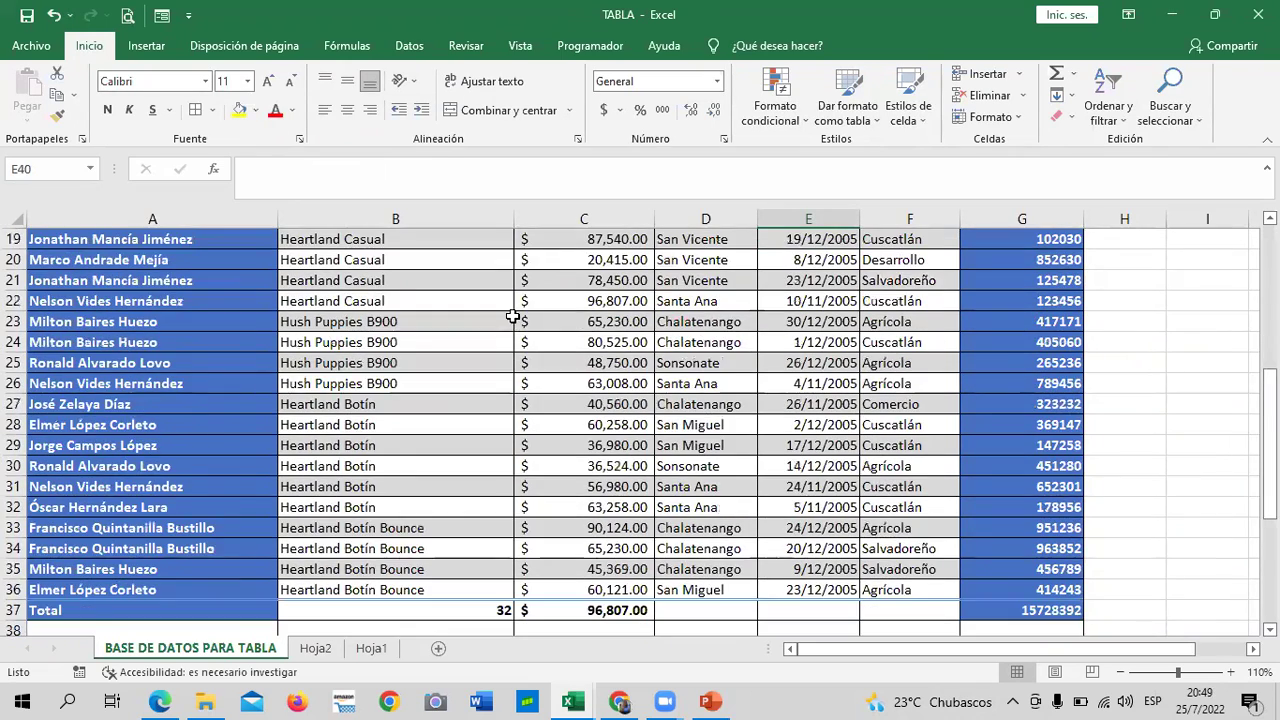
scroll(512, 320, down, 2)
scroll(510, 310, down, 3)
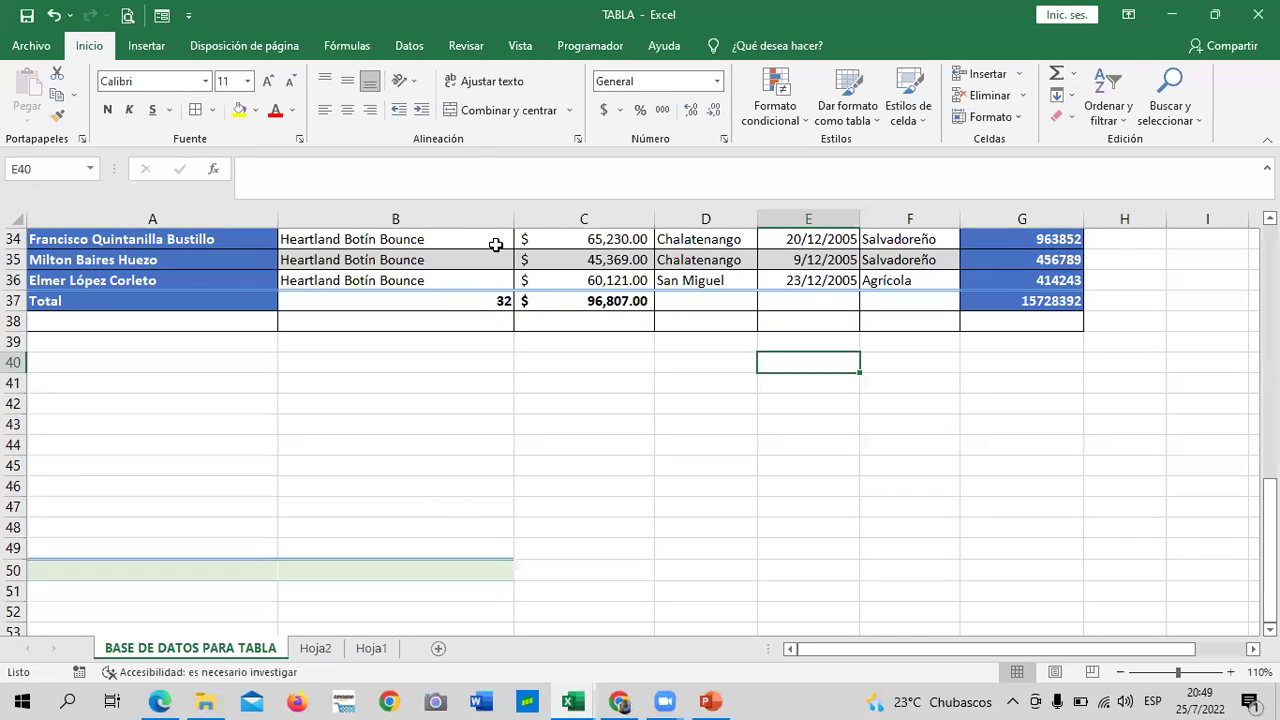
click(488, 378)
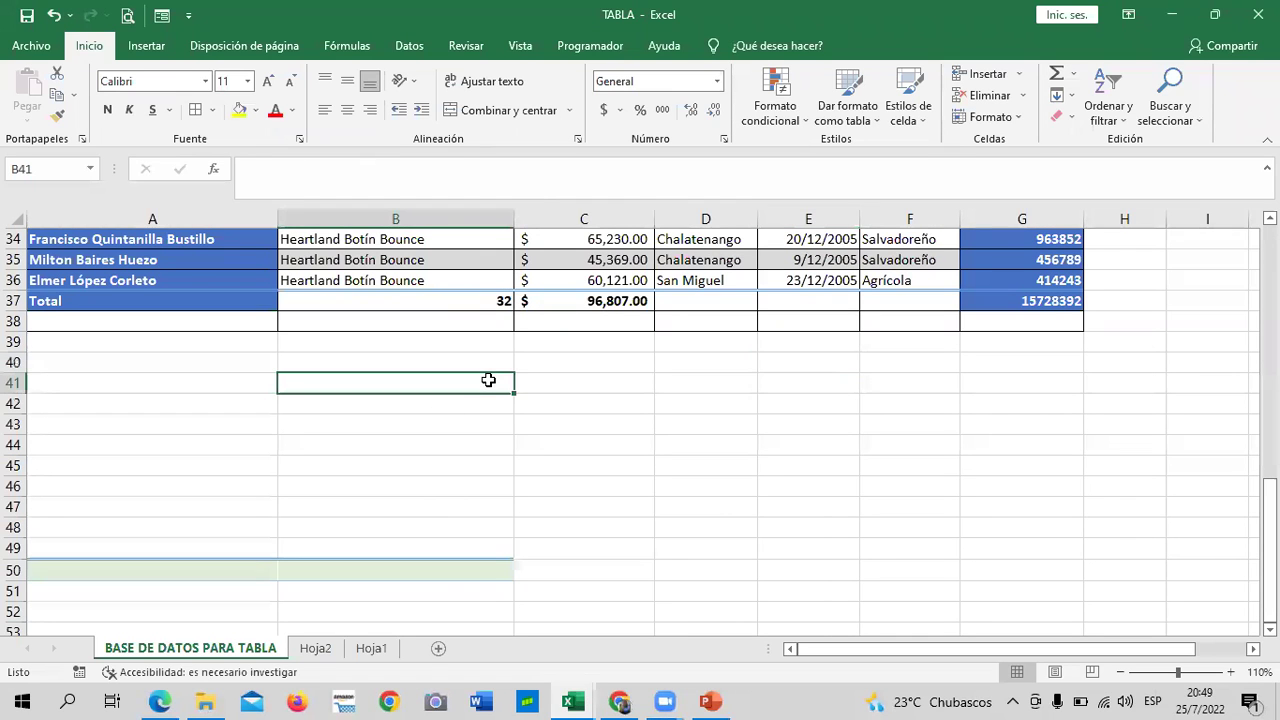
scroll(497, 397, up, 4)
scroll(505, 395, up, 4)
scroll(506, 394, up, 4)
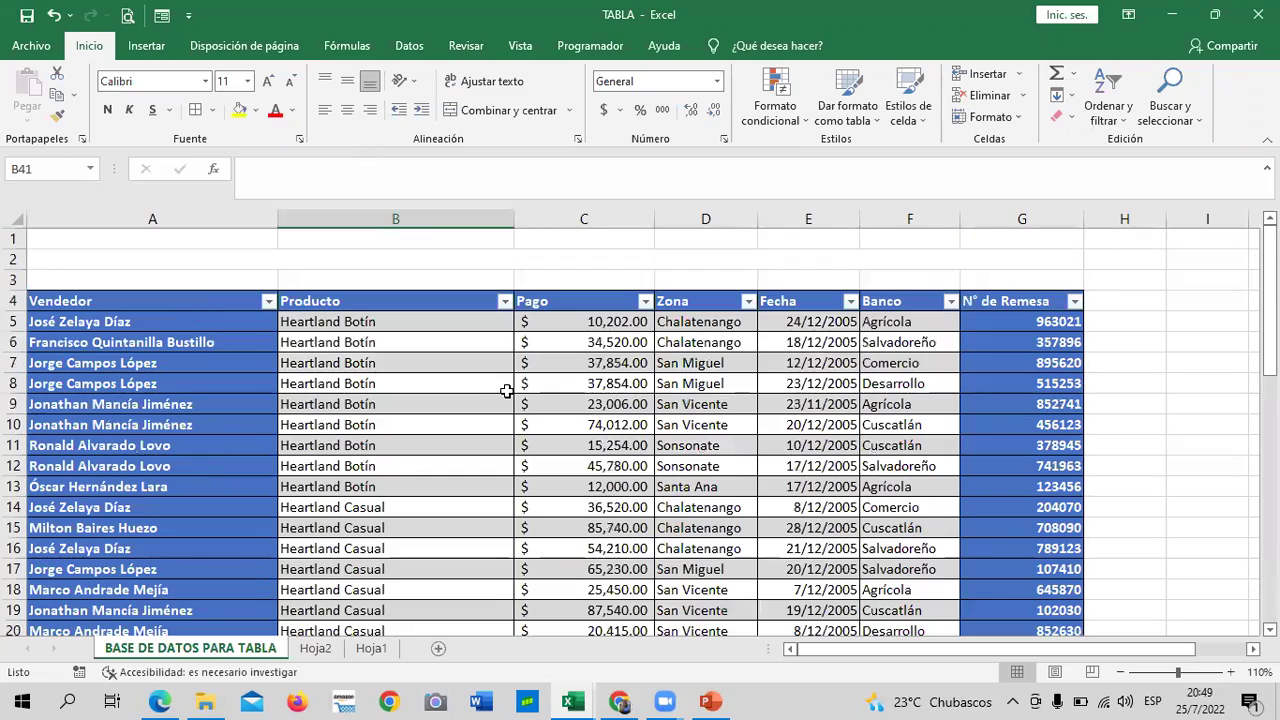
scroll(507, 387, down, 2)
scroll(507, 390, down, 3)
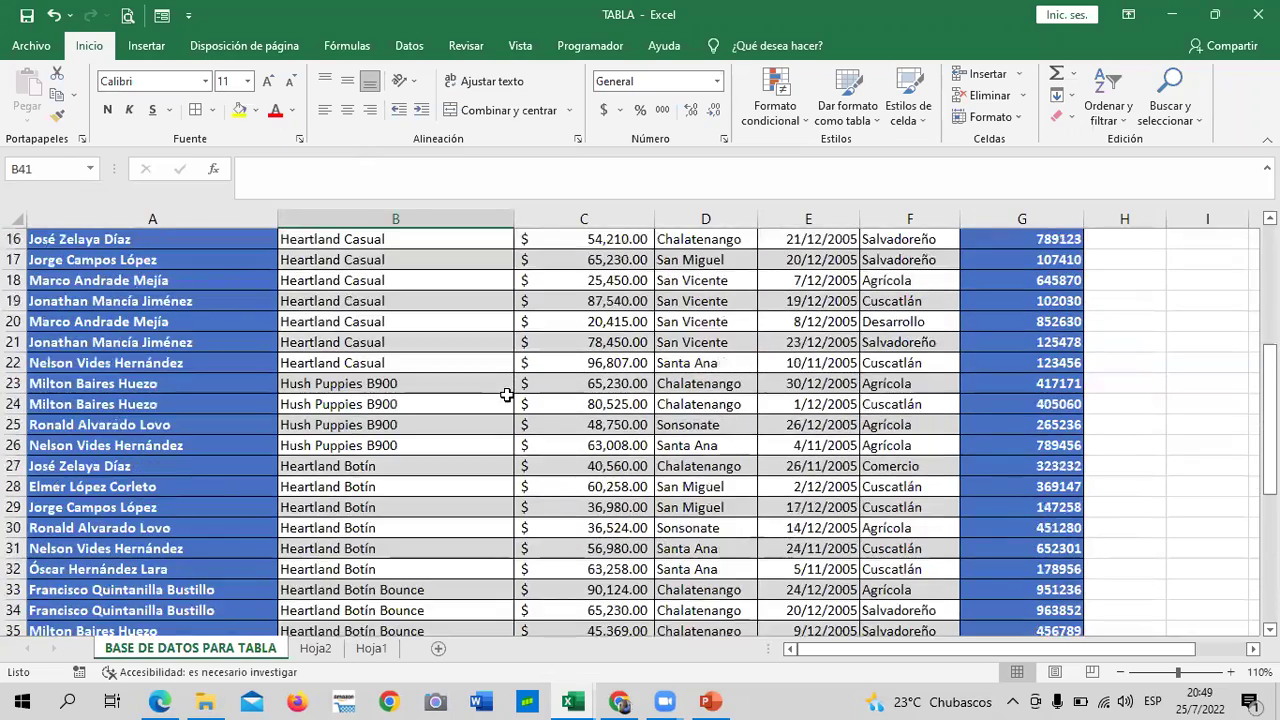
scroll(507, 395, down, 4)
scroll(507, 399, down, 4)
scroll(506, 397, up, 9)
scroll(506, 397, up, 4)
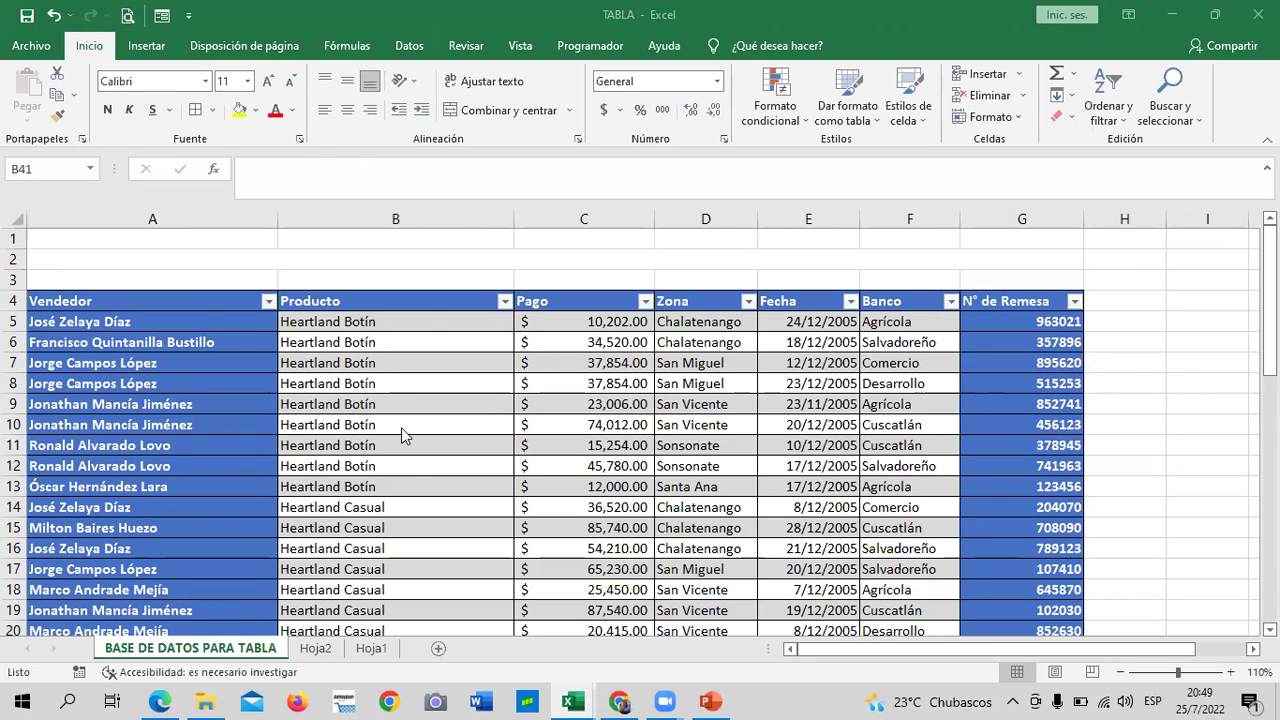
scroll(401, 434, down, 4)
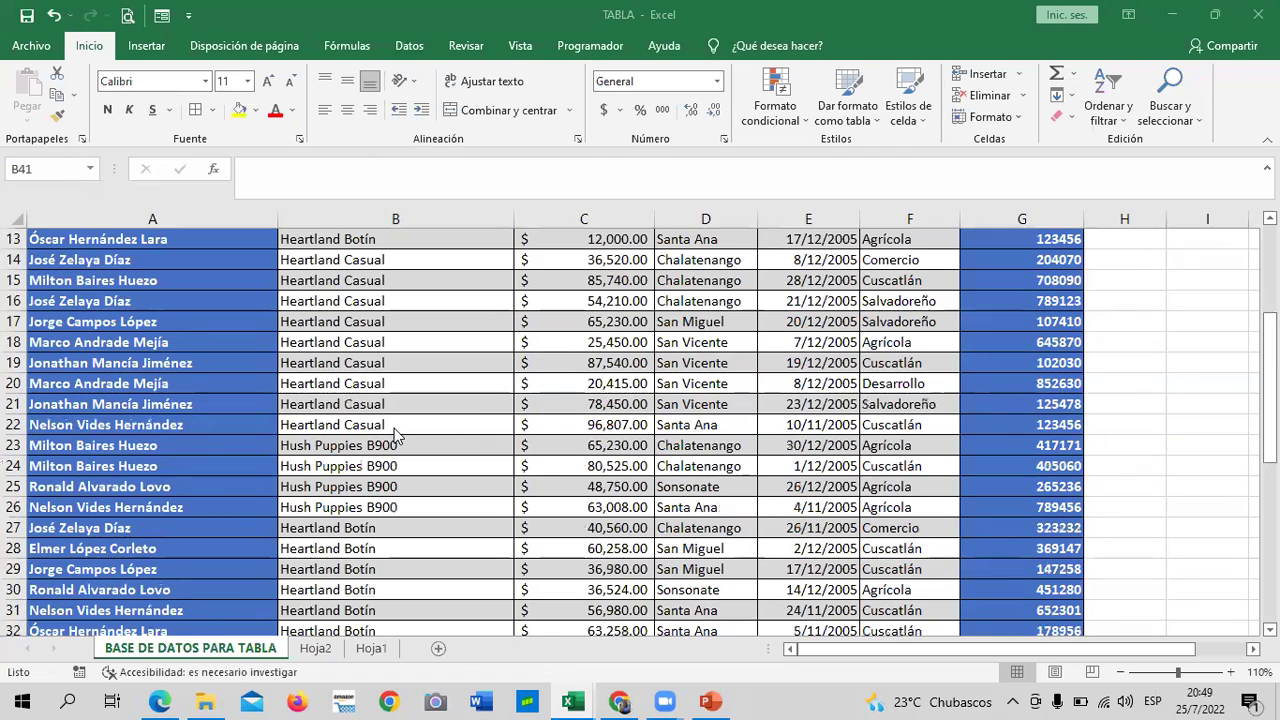
scroll(397, 432, down, 4)
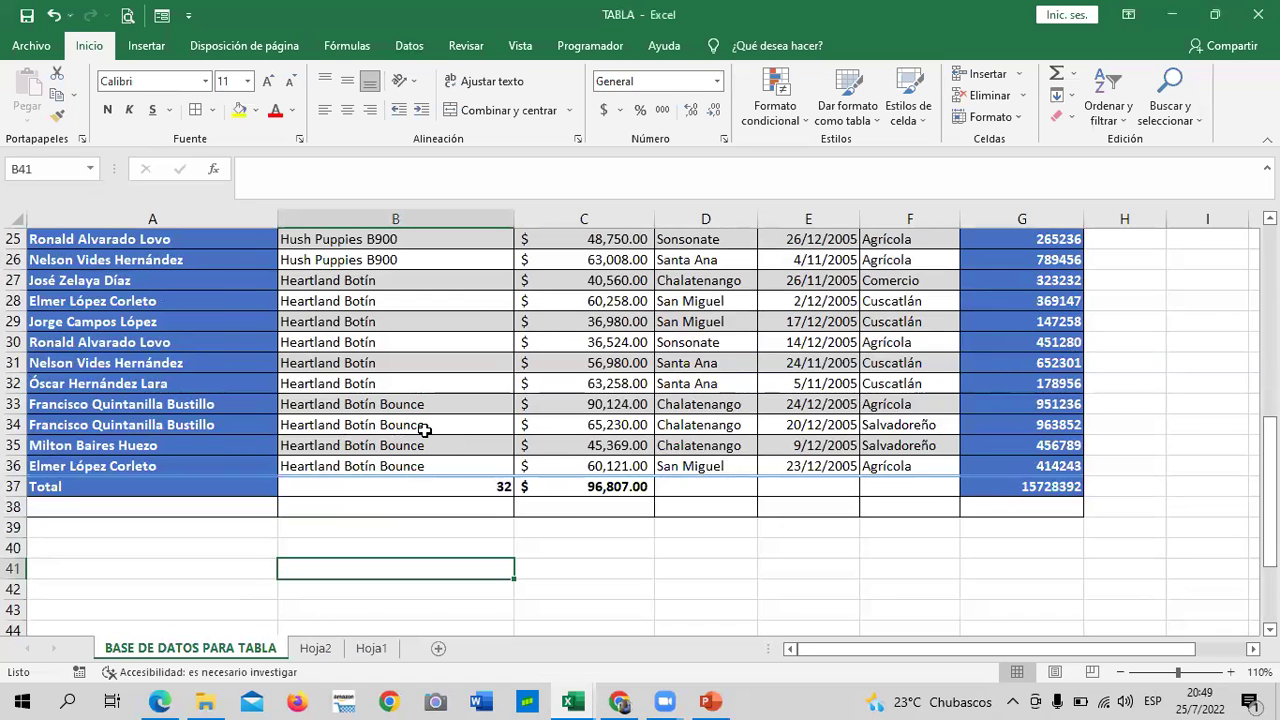
- Inspect the Total formula in cell B37
click(420, 488)
scroll(418, 488, up, 4)
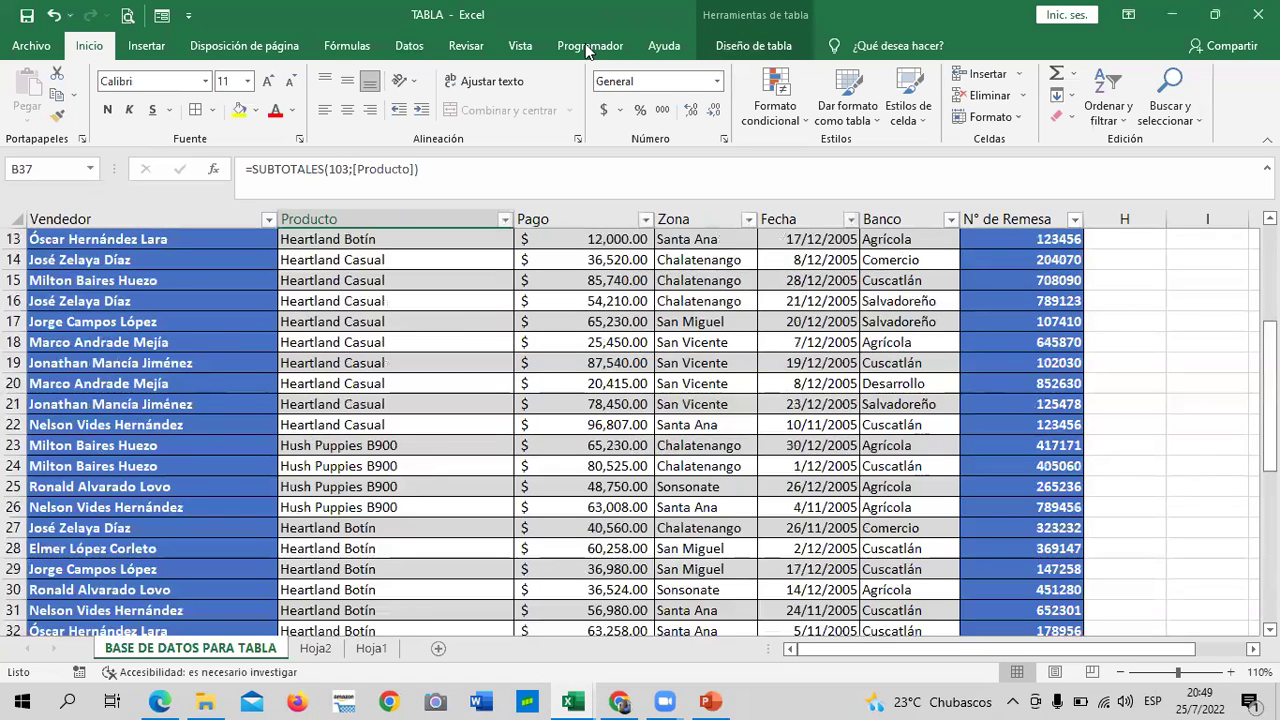
scroll(422, 356, up, 3)
scroll(478, 482, down, 3)
- Look at the Hoja2 summaries, then switch to Hoja1's empty VENDEDORES by MES grid
click(316, 648)
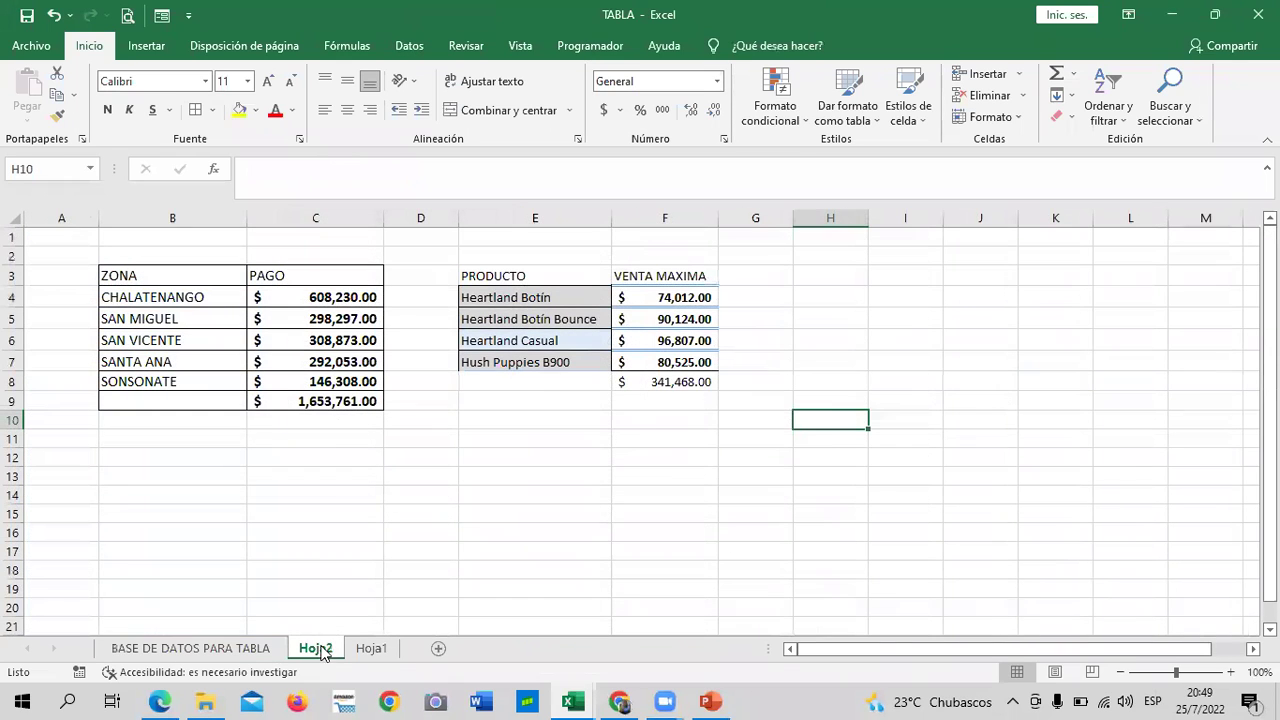
click(662, 437)
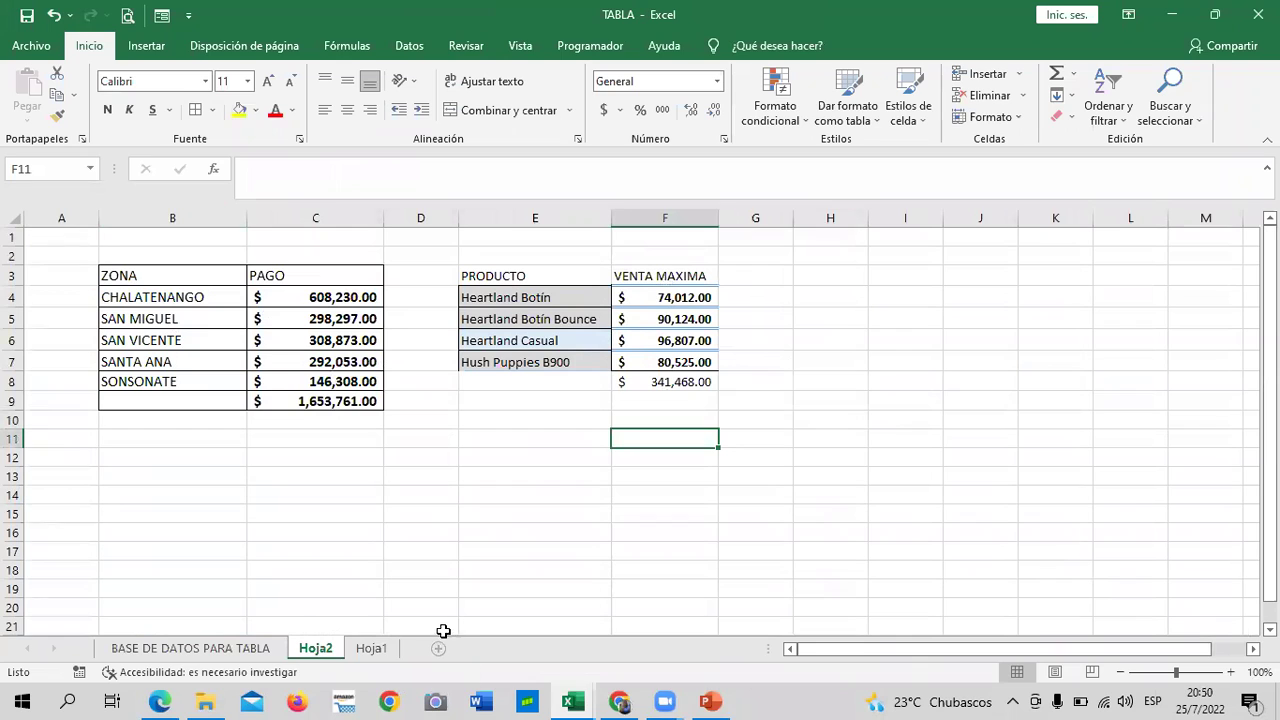
click(372, 648)
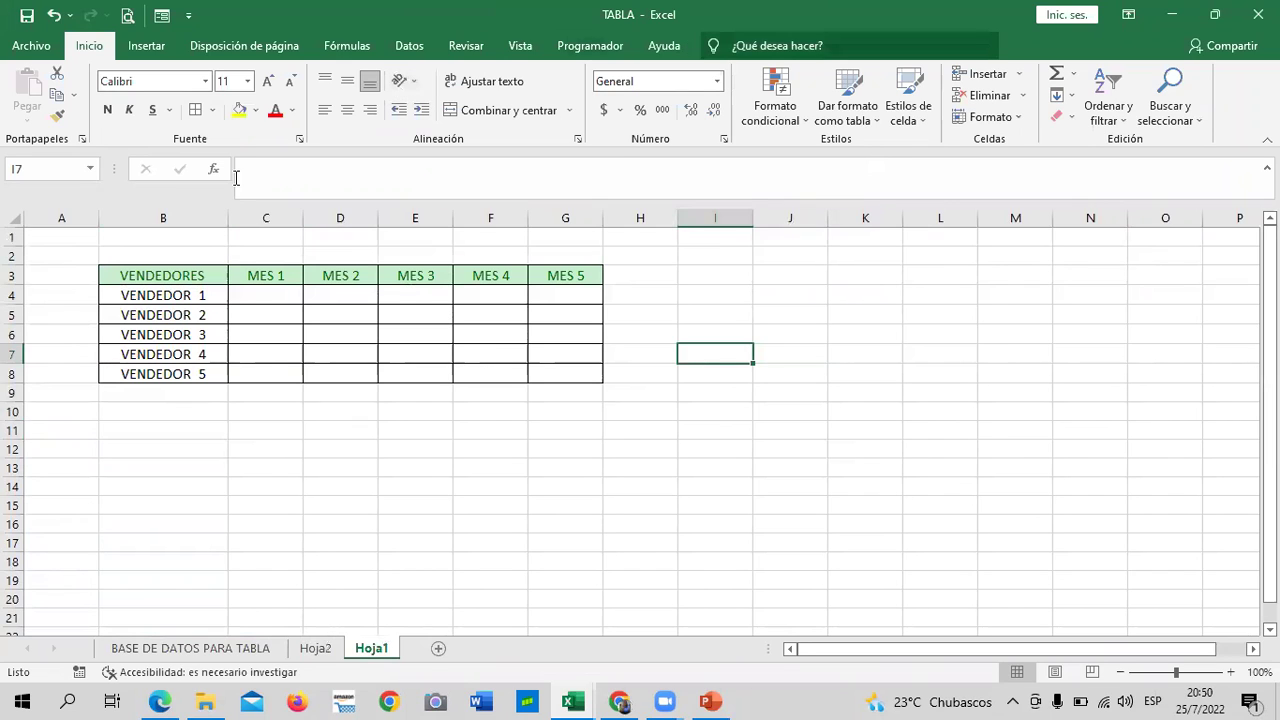
- Enter =ALEATORIO.ENTRE(1;5) in cell C4
click(689, 429)
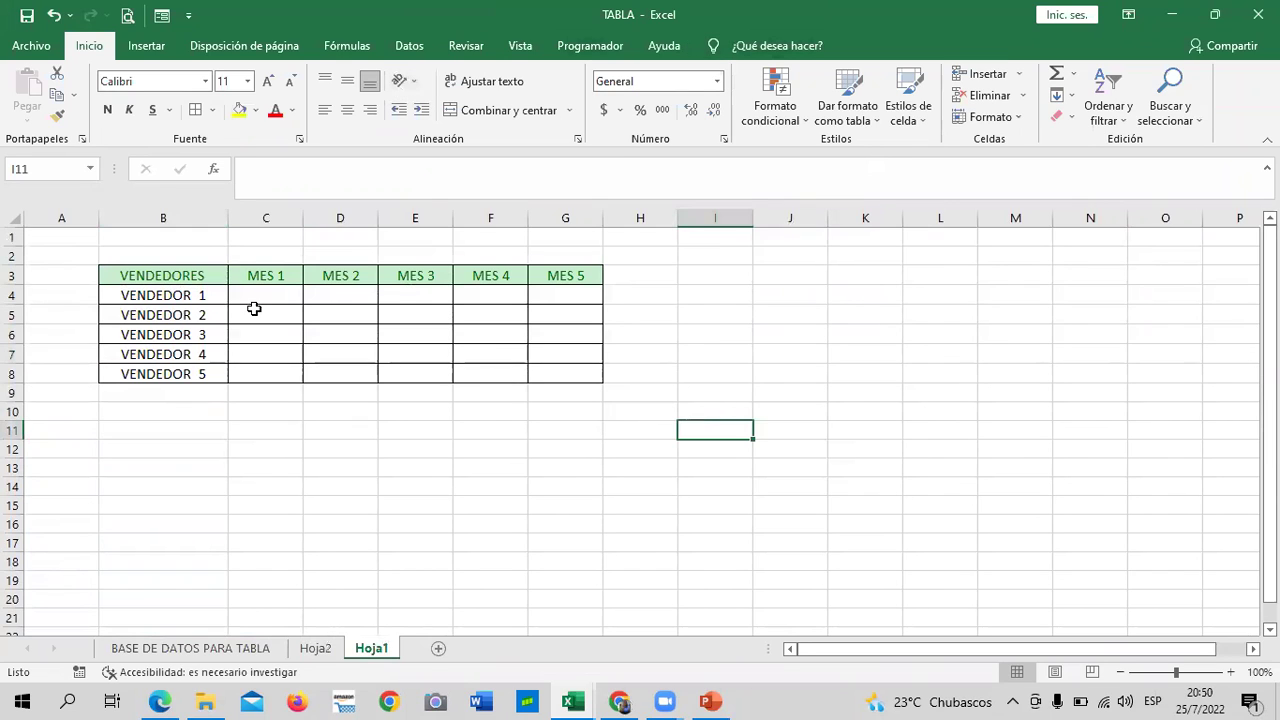
click(809, 308)
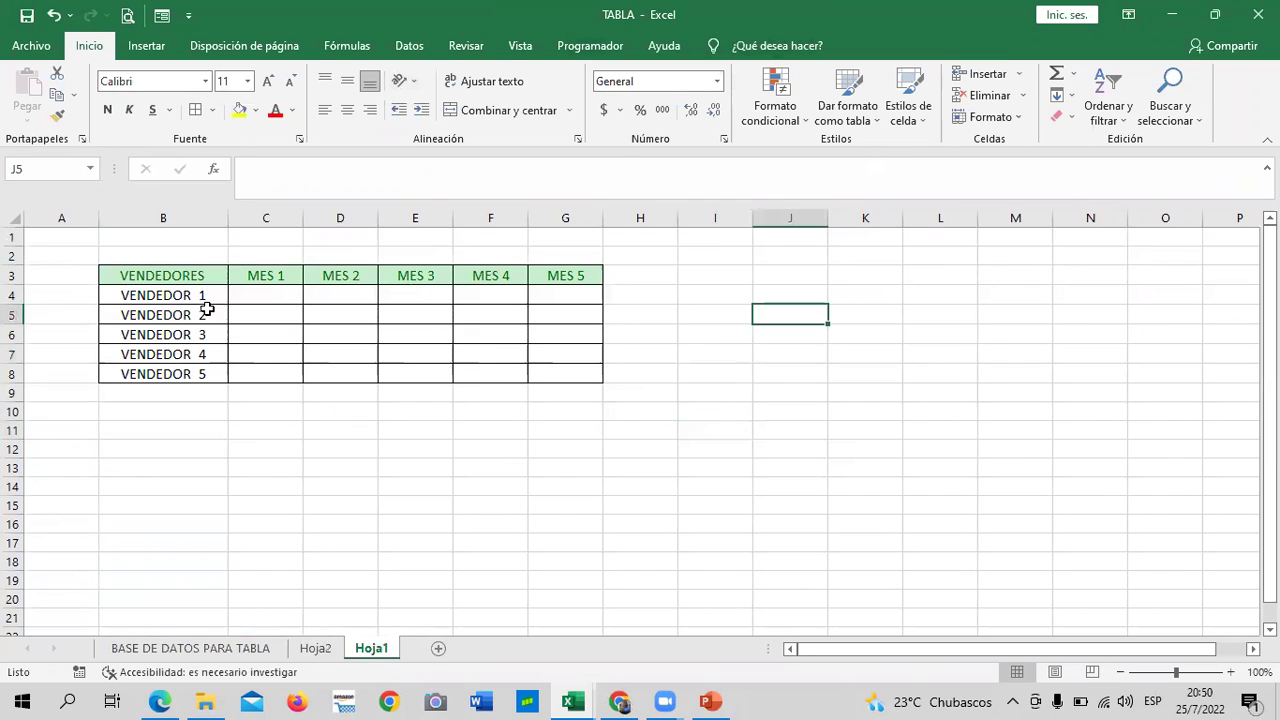
click(268, 297)
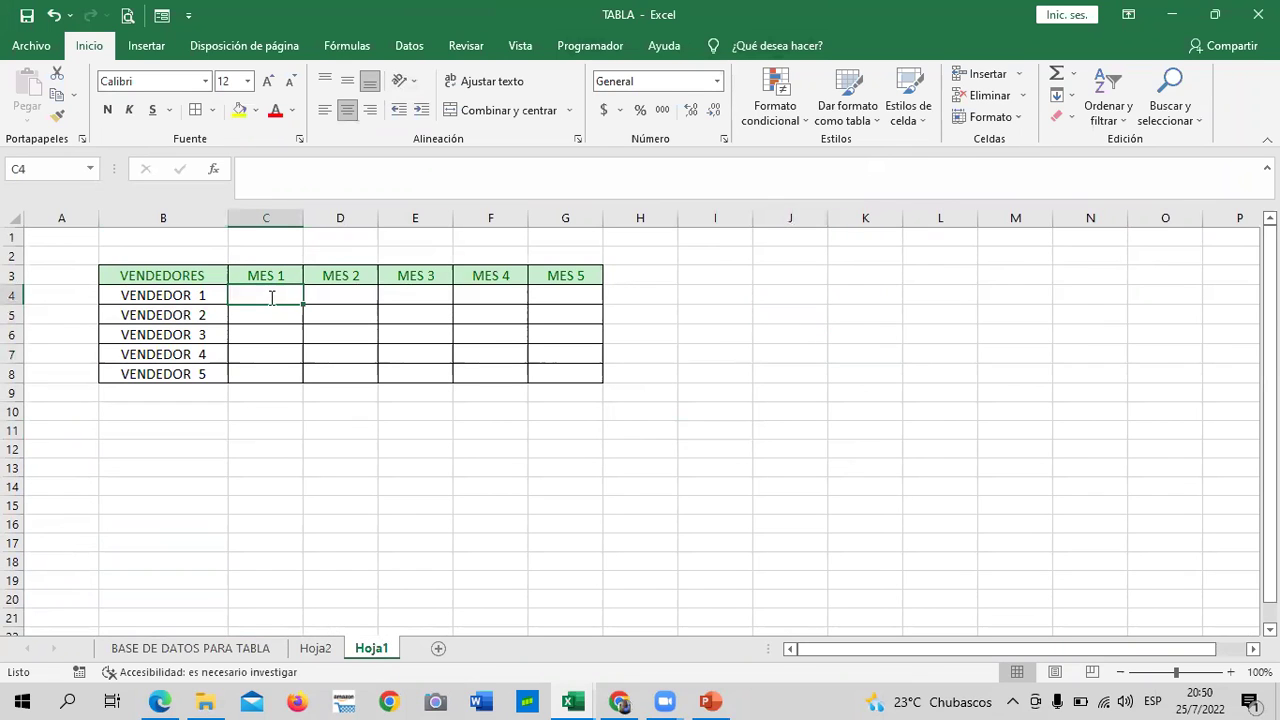
text(=ale)
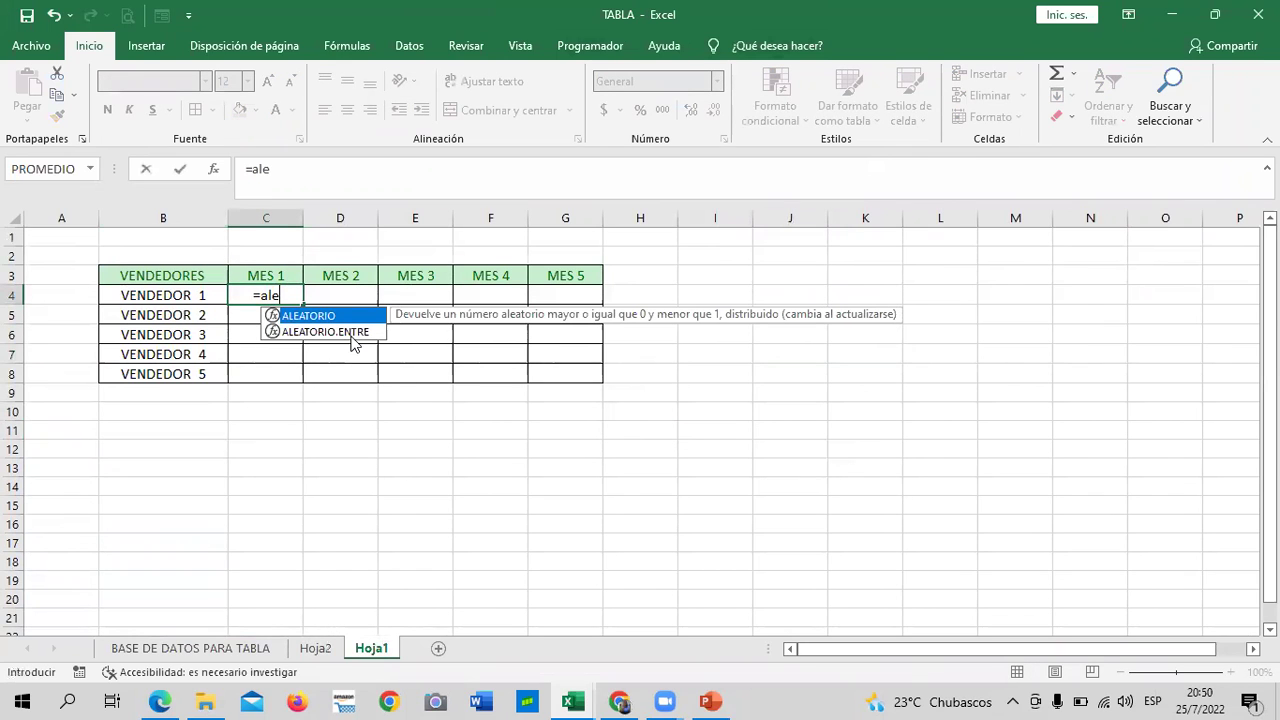
double_click(352, 331)
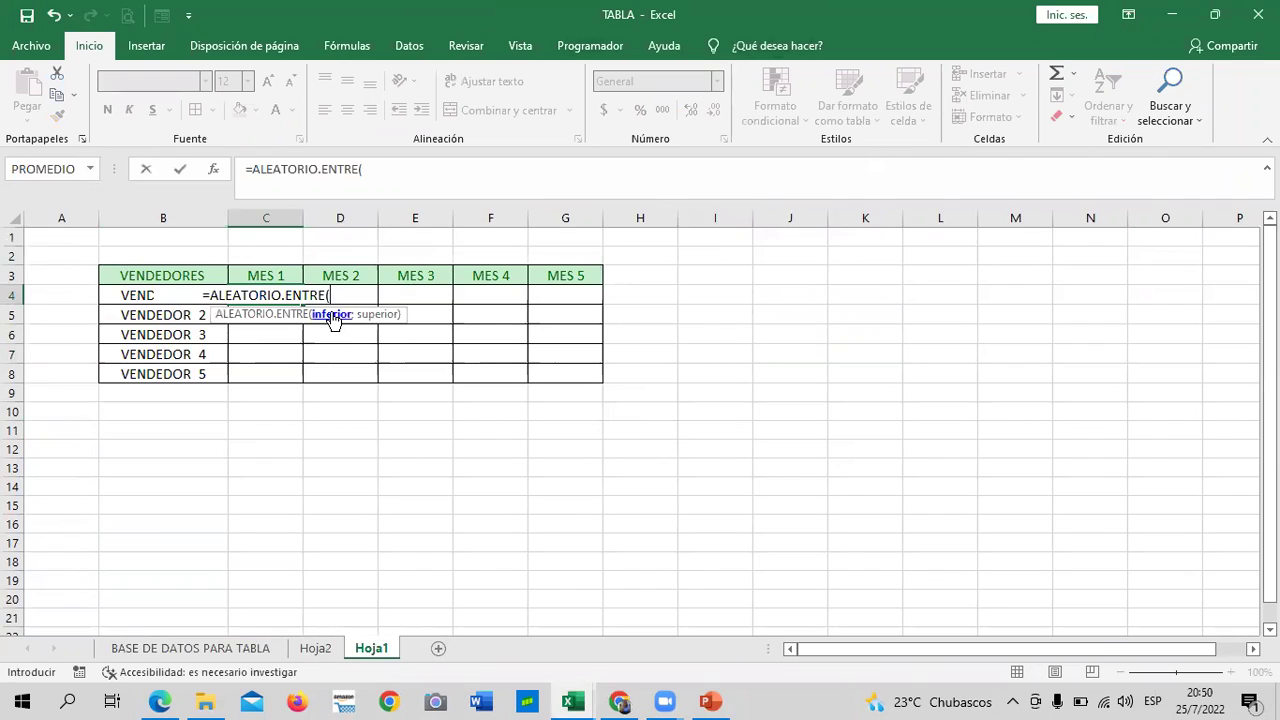
text(1)
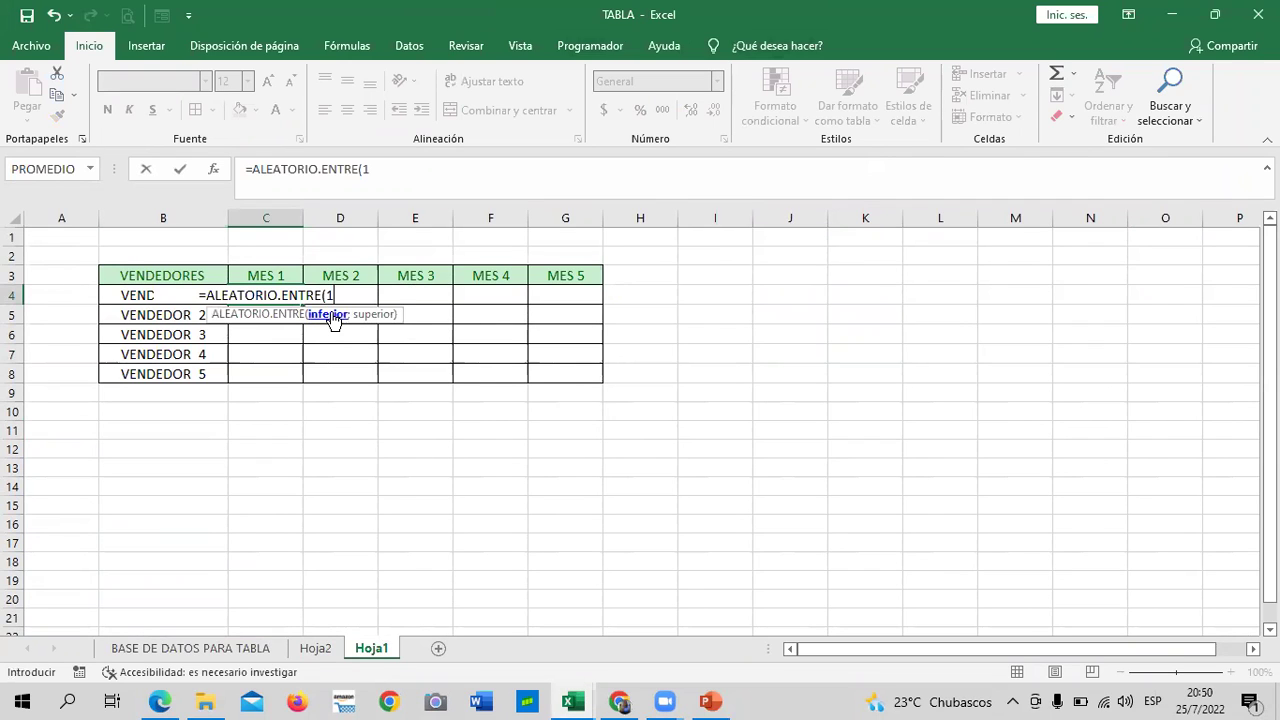
text(;)
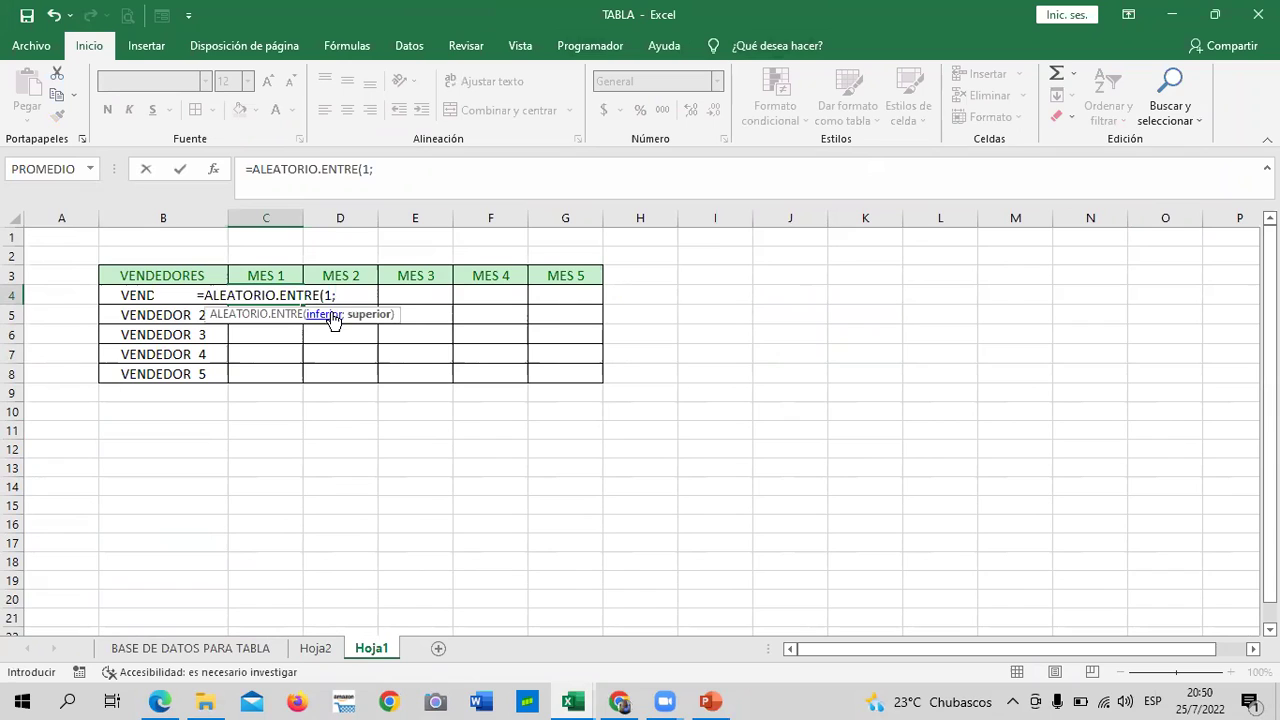
text(5)
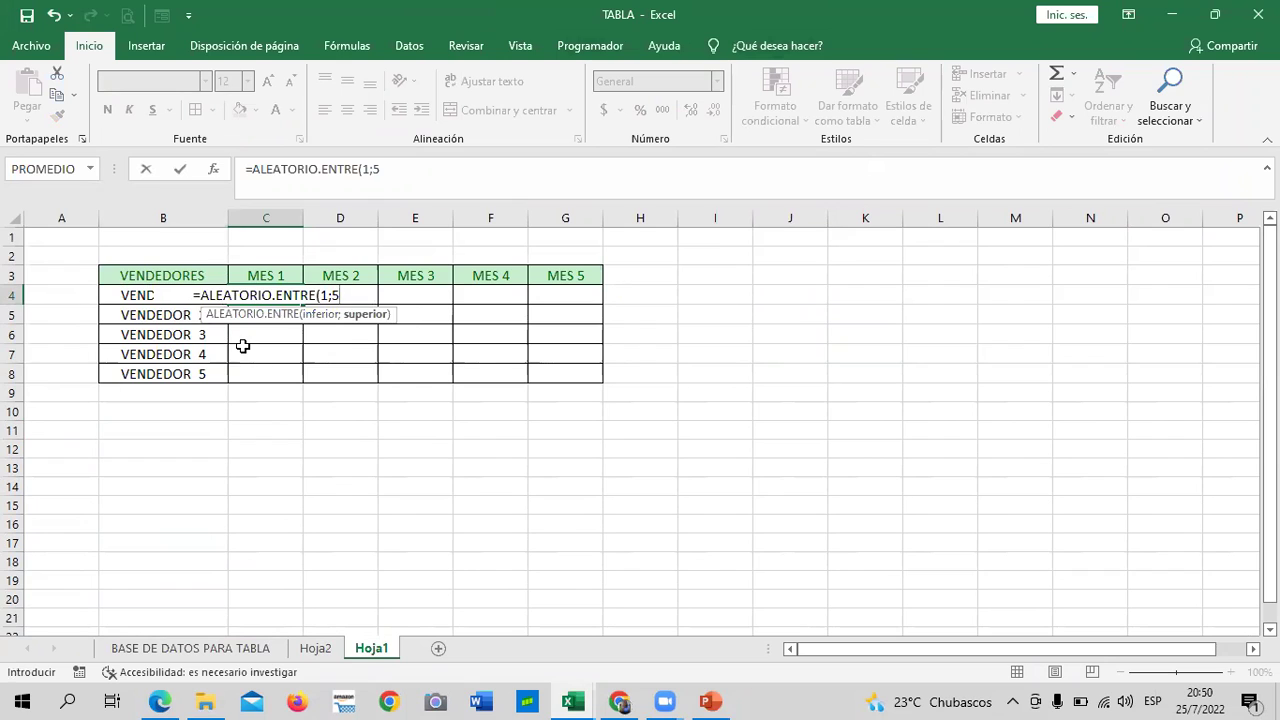
text())
key(Return)
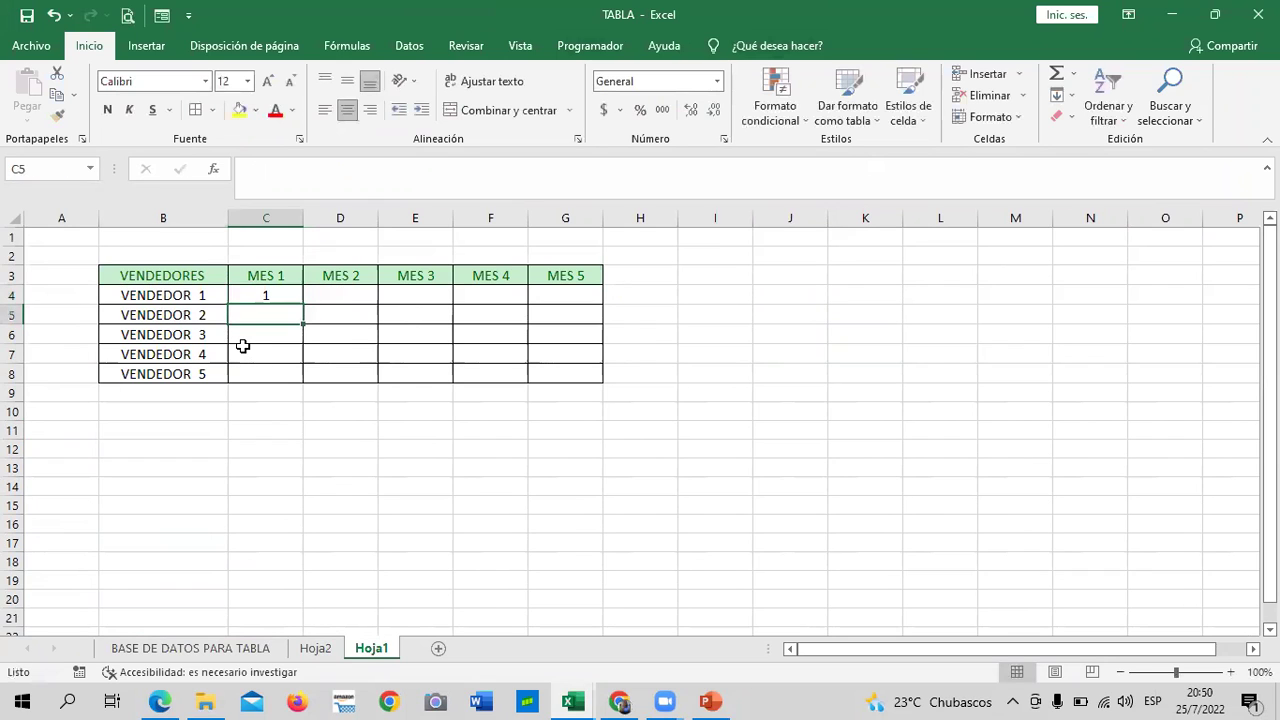
- Copy the C4 random formula across row 4 to G4
click(263, 293)
mouse_move(305, 305)
mouse_down()
mouse_move(607, 393)
mouse_move(620, 346)
mouse_up()
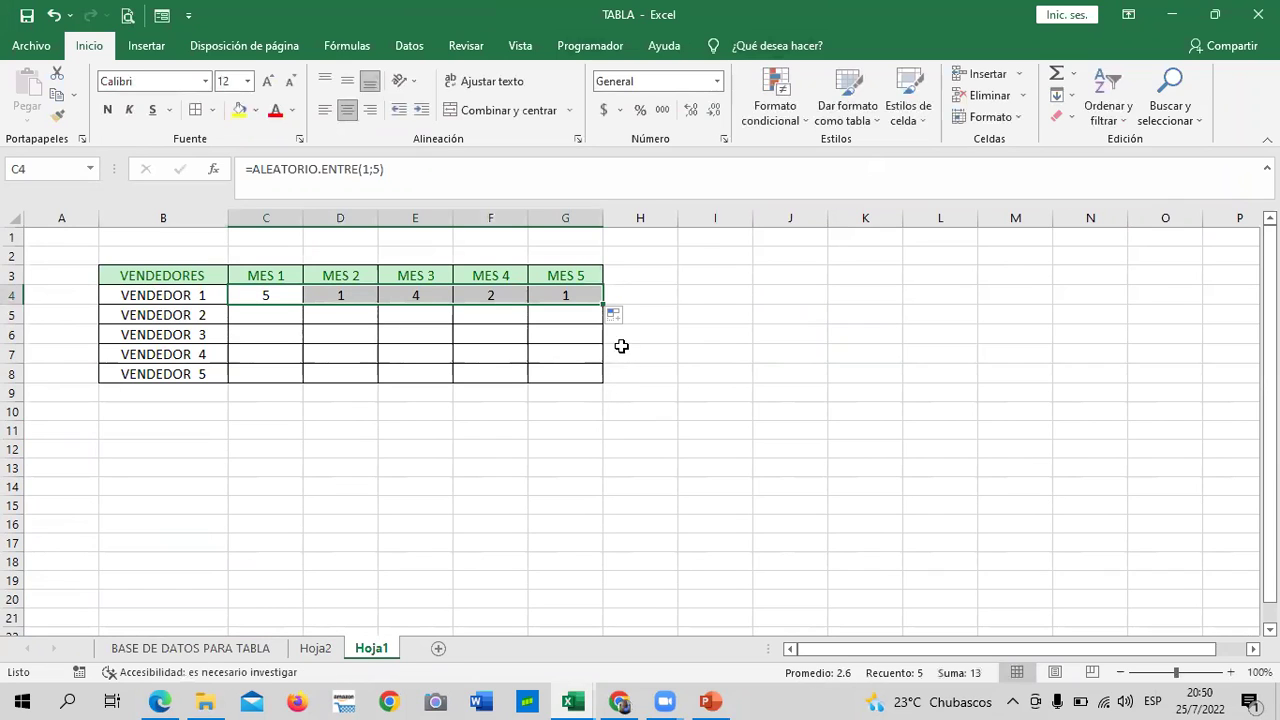
click(688, 318)
click(246, 295)
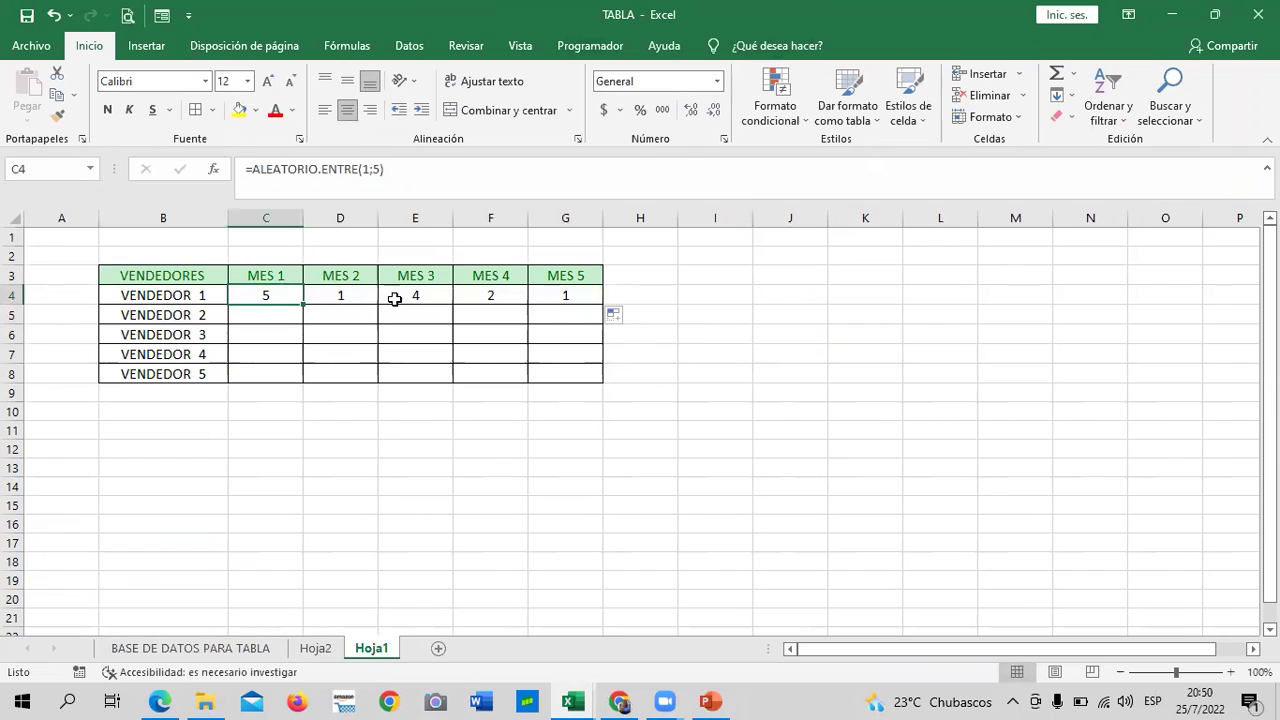
click(581, 289)
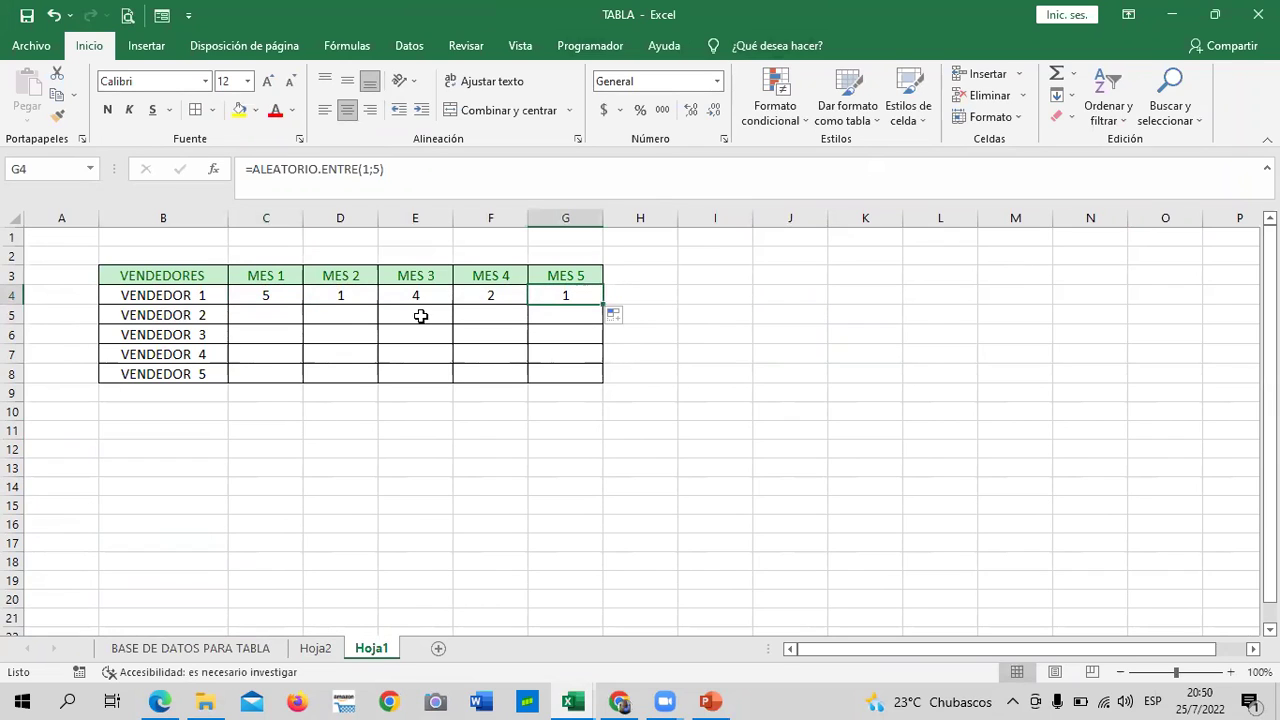
- Copy the C4 random formula down the MES 1 column to C8
click(253, 309)
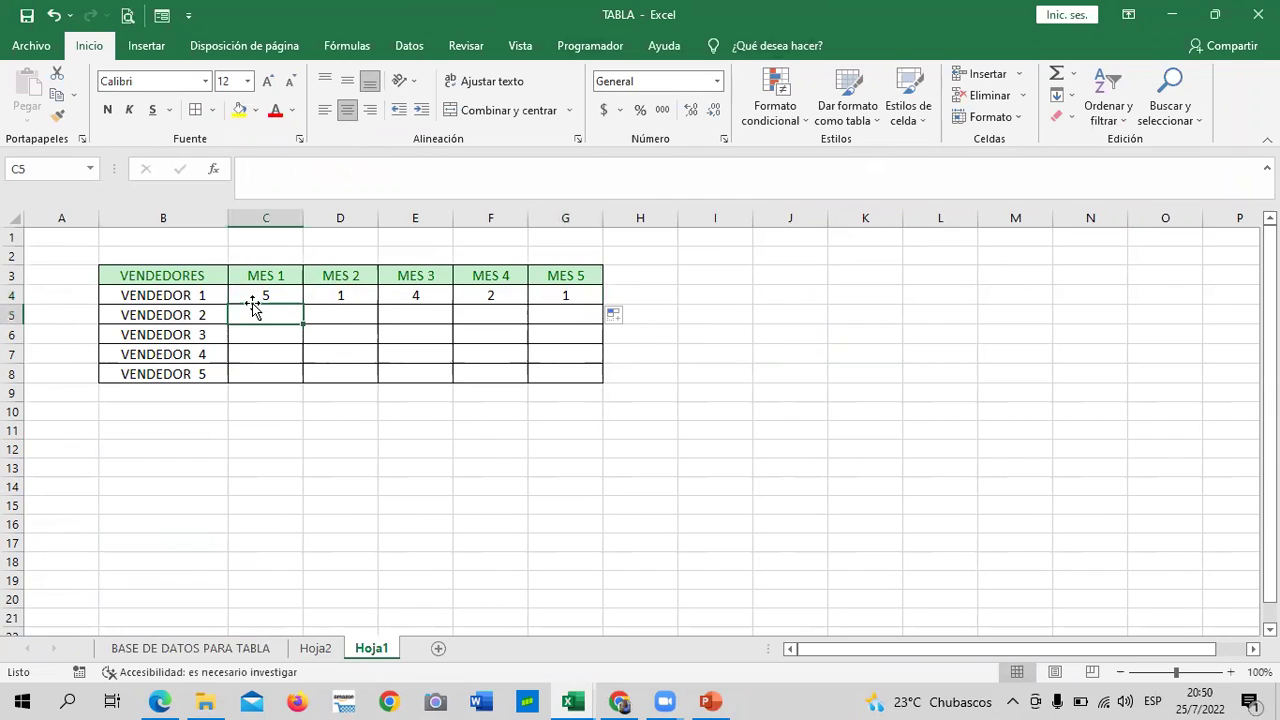
click(264, 293)
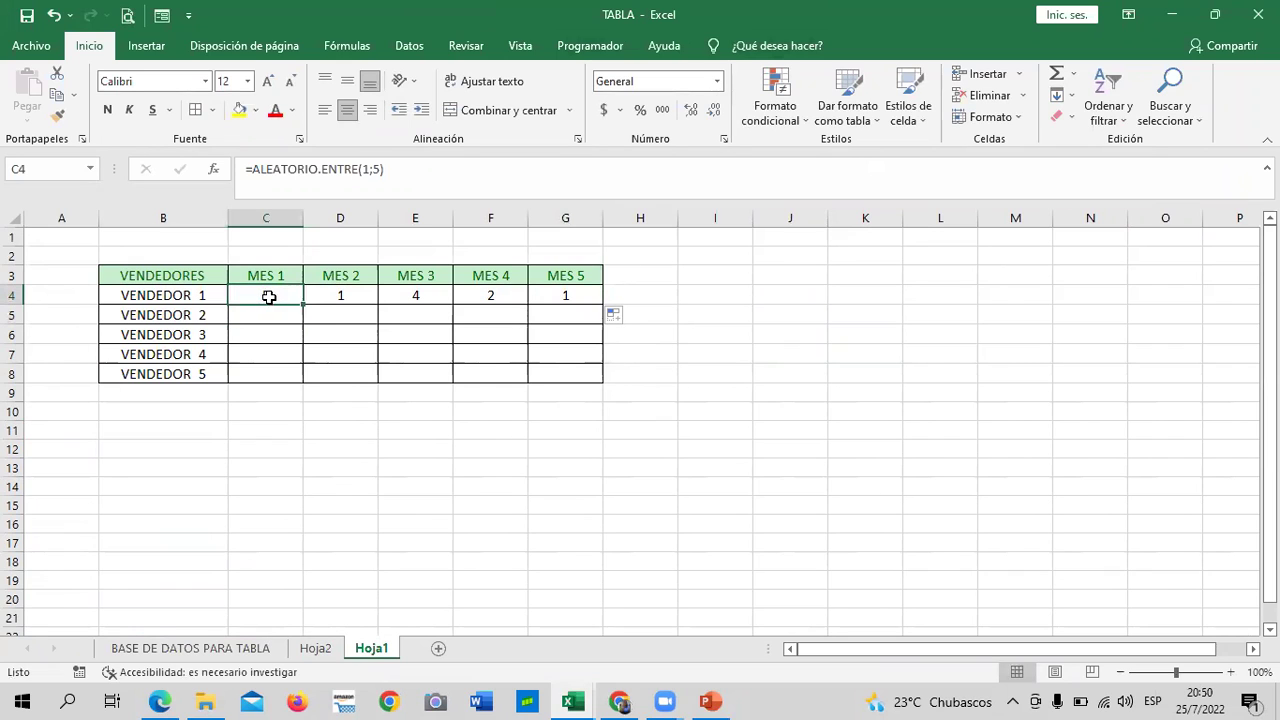
drag(304, 318, 305, 376)
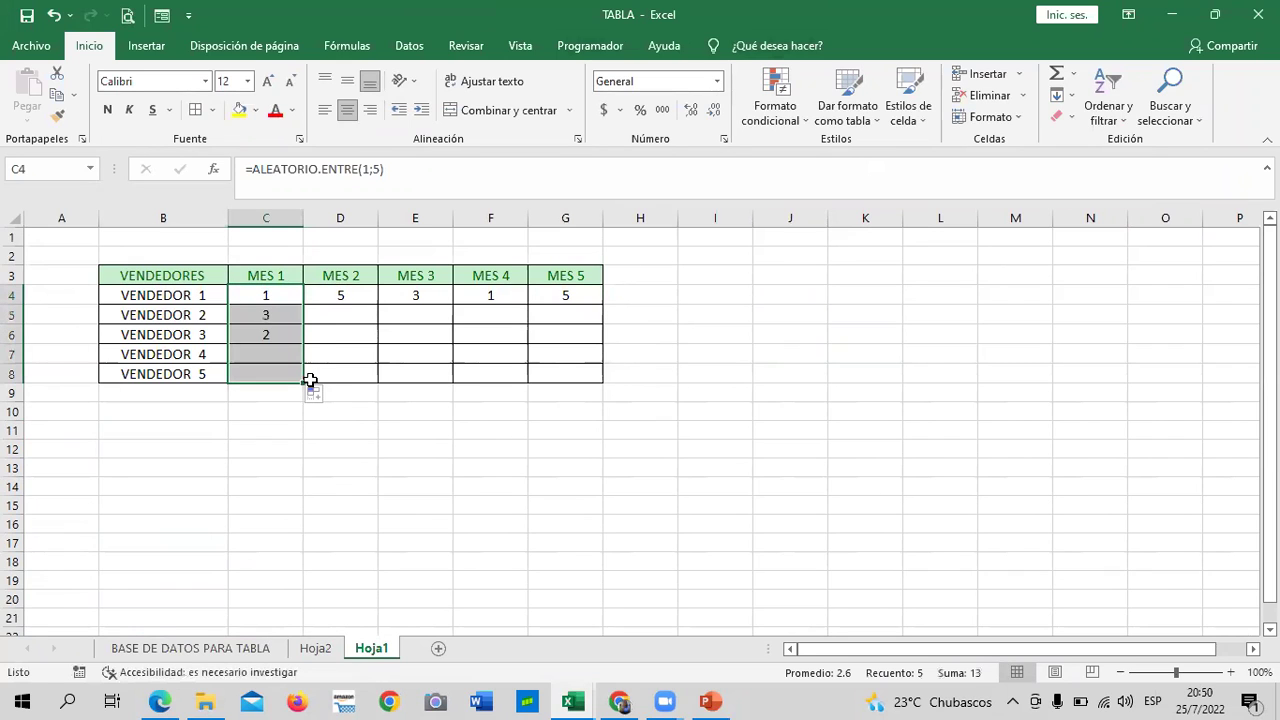
click(395, 357)
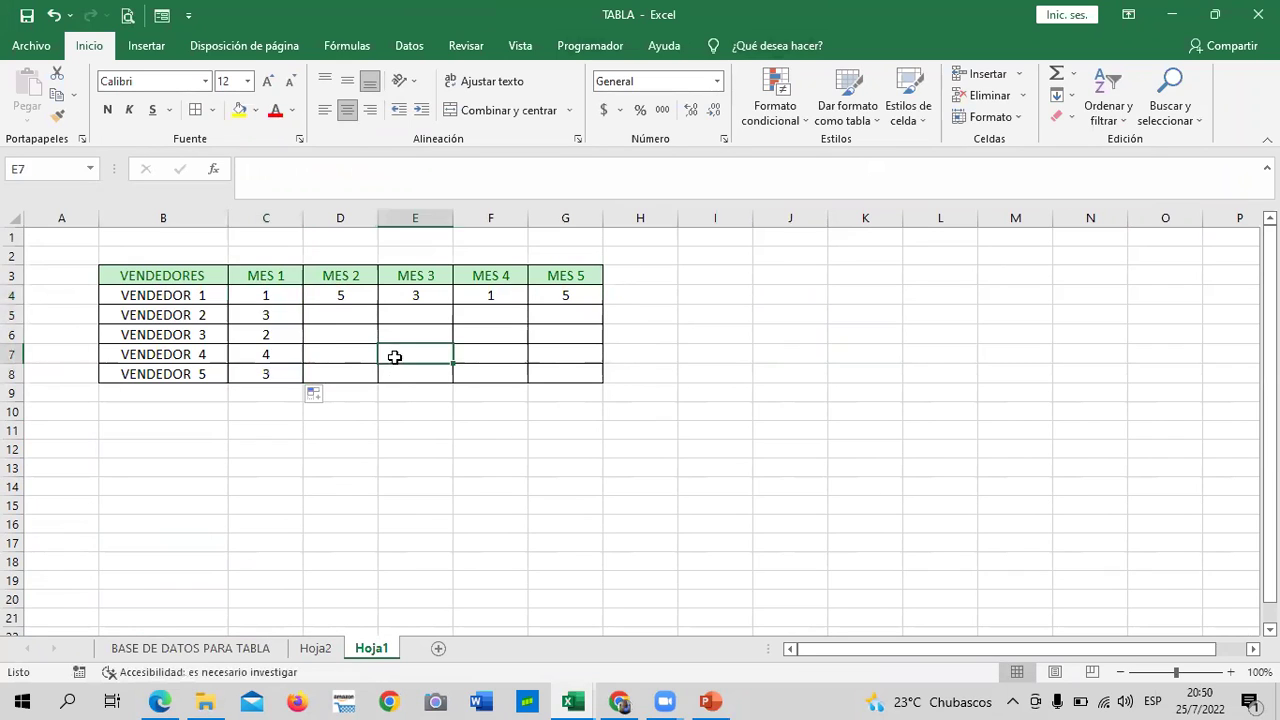
click(268, 374)
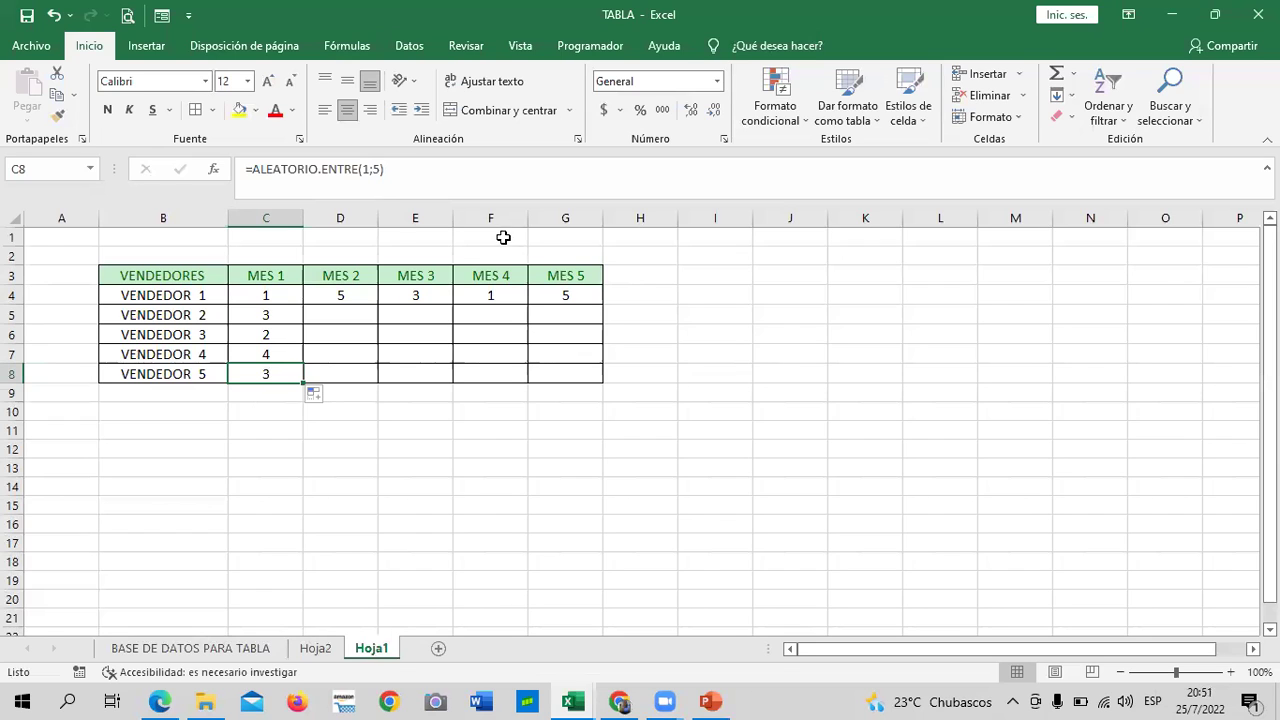
click(708, 355)
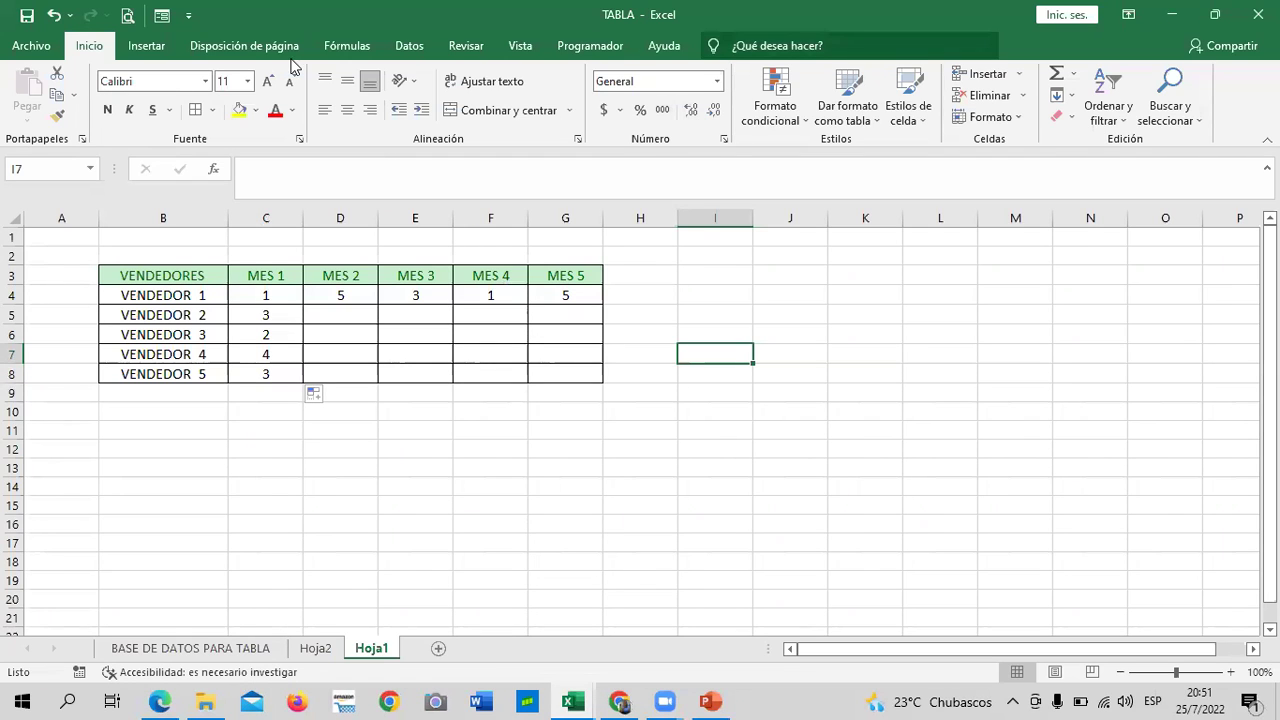
click(638, 313)
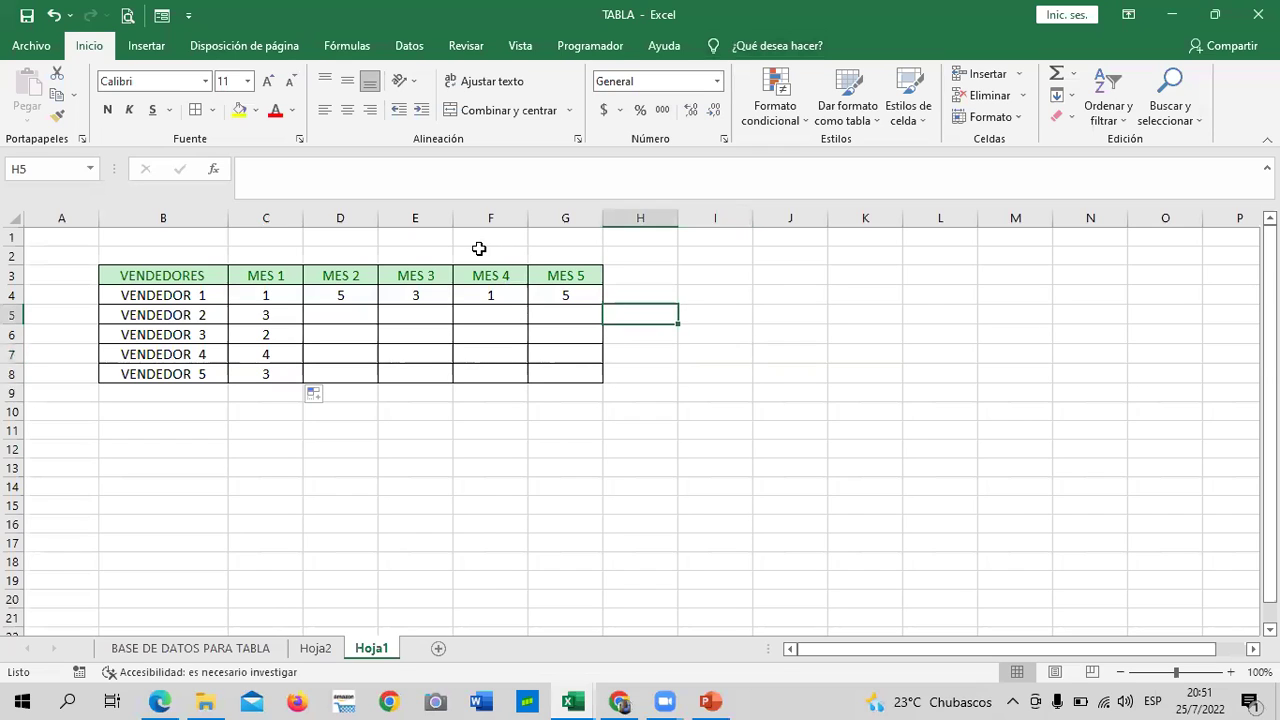
click(568, 297)
click(694, 316)
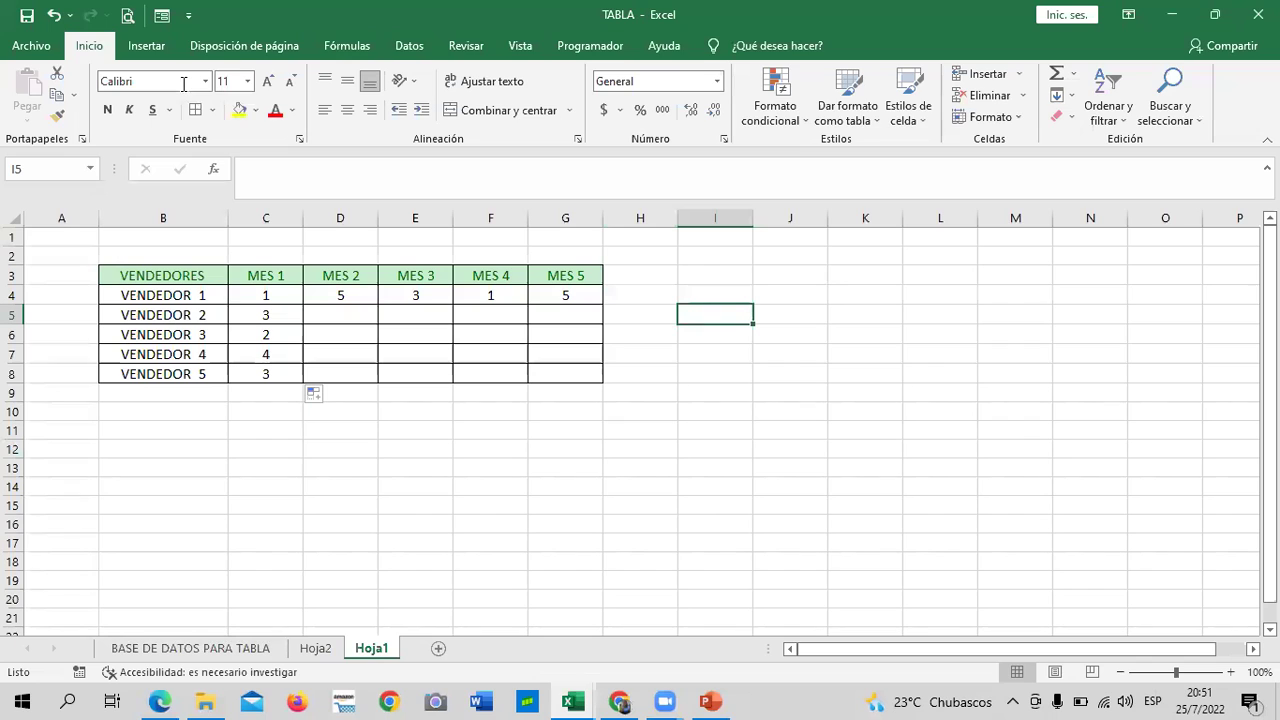
click(420, 45)
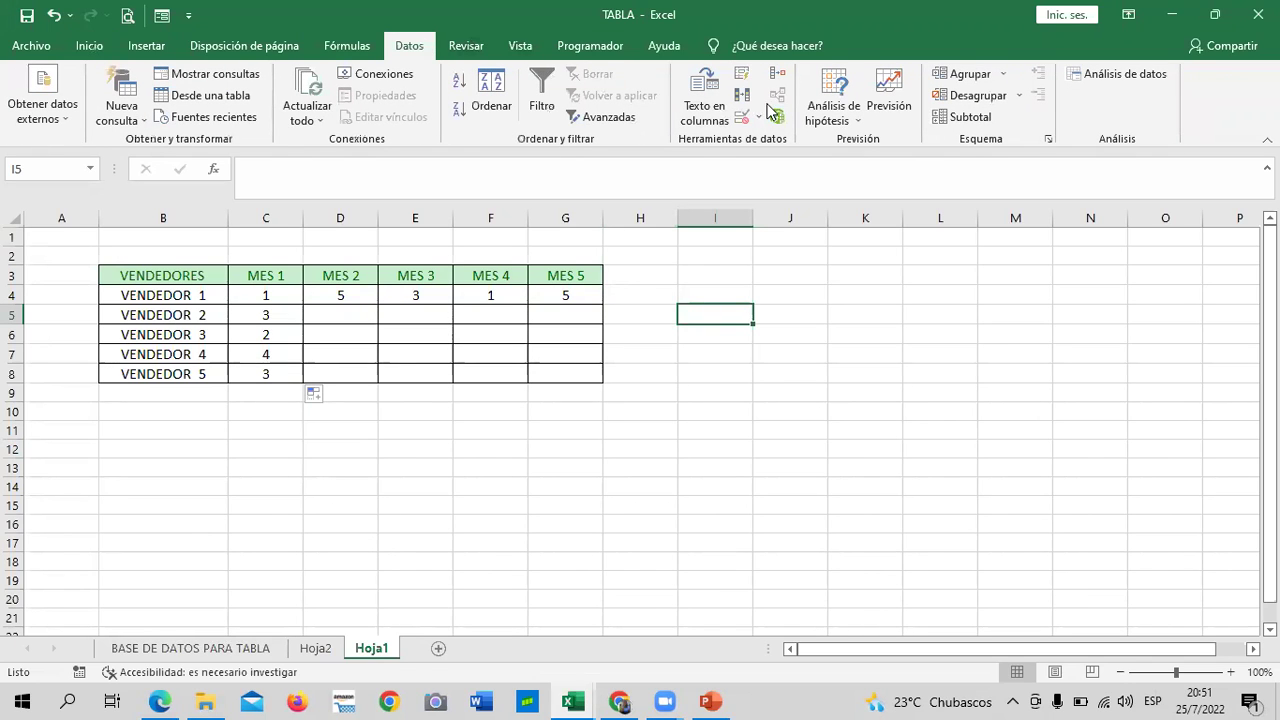
click(845, 120)
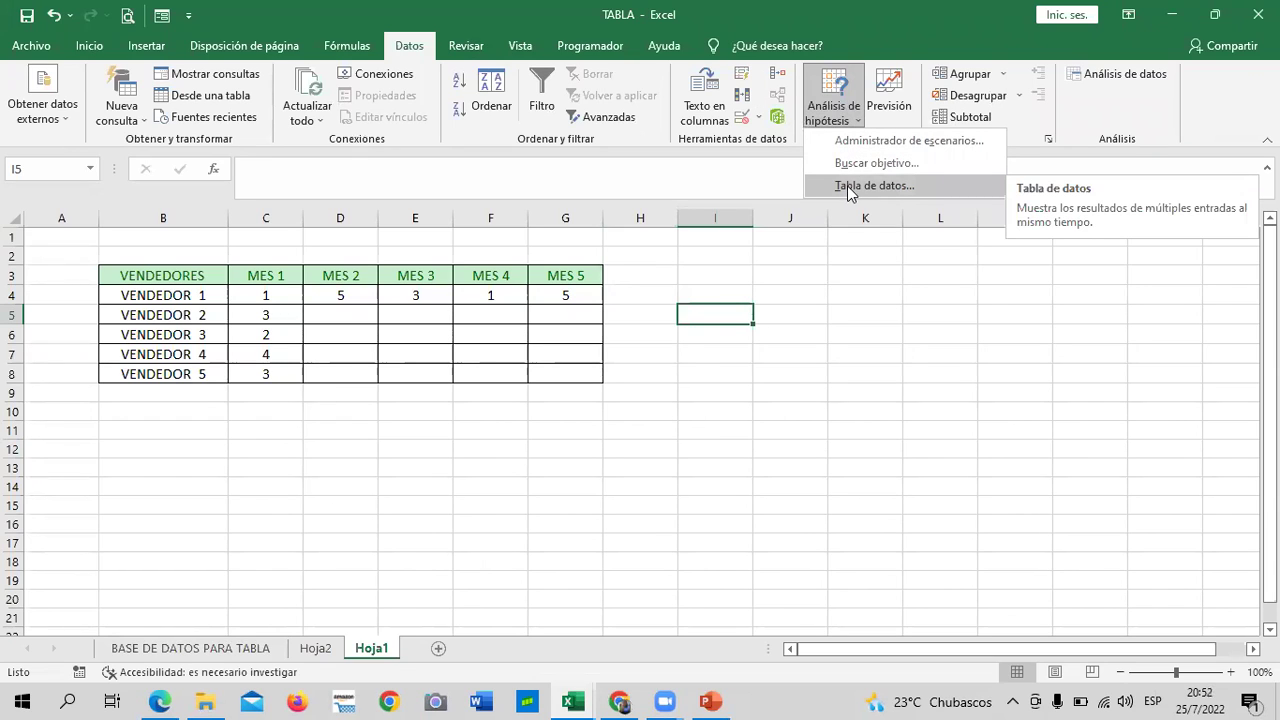
click(780, 316)
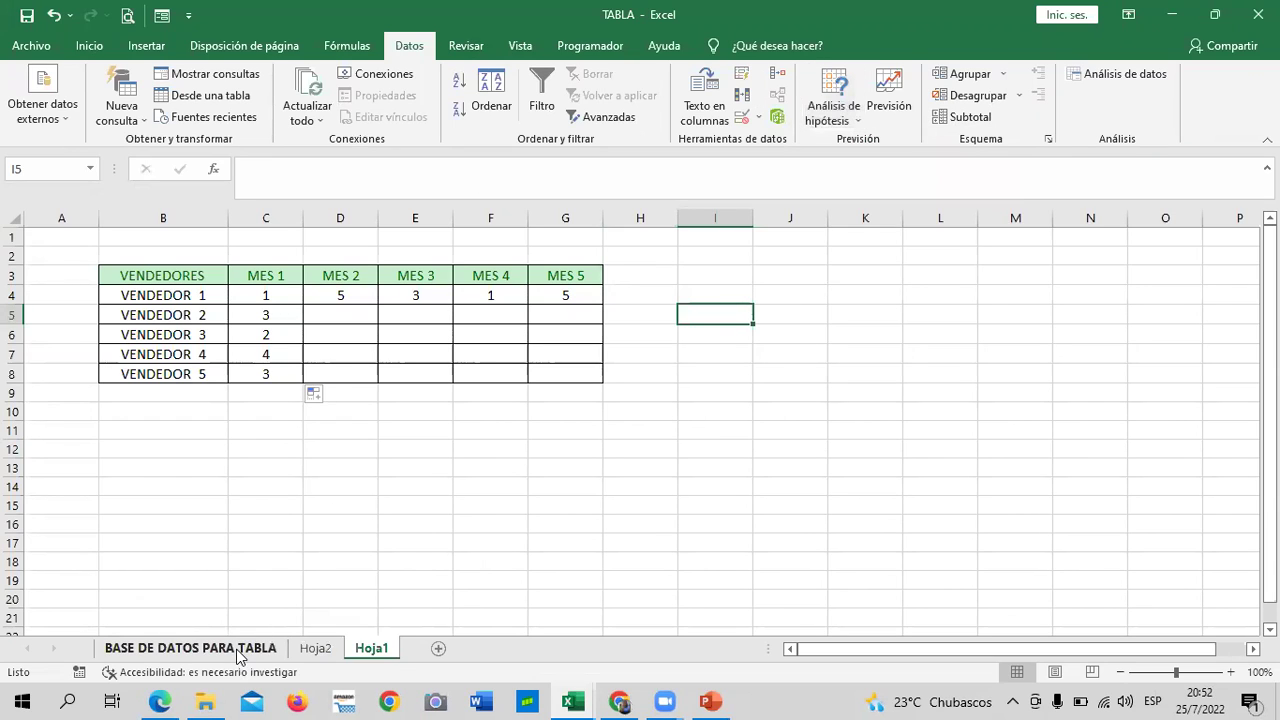
- On BASE DE DATOS PARA TABLA, select the sales table and show its Diseño de tabla options
click(245, 648)
scroll(483, 443, up, 4)
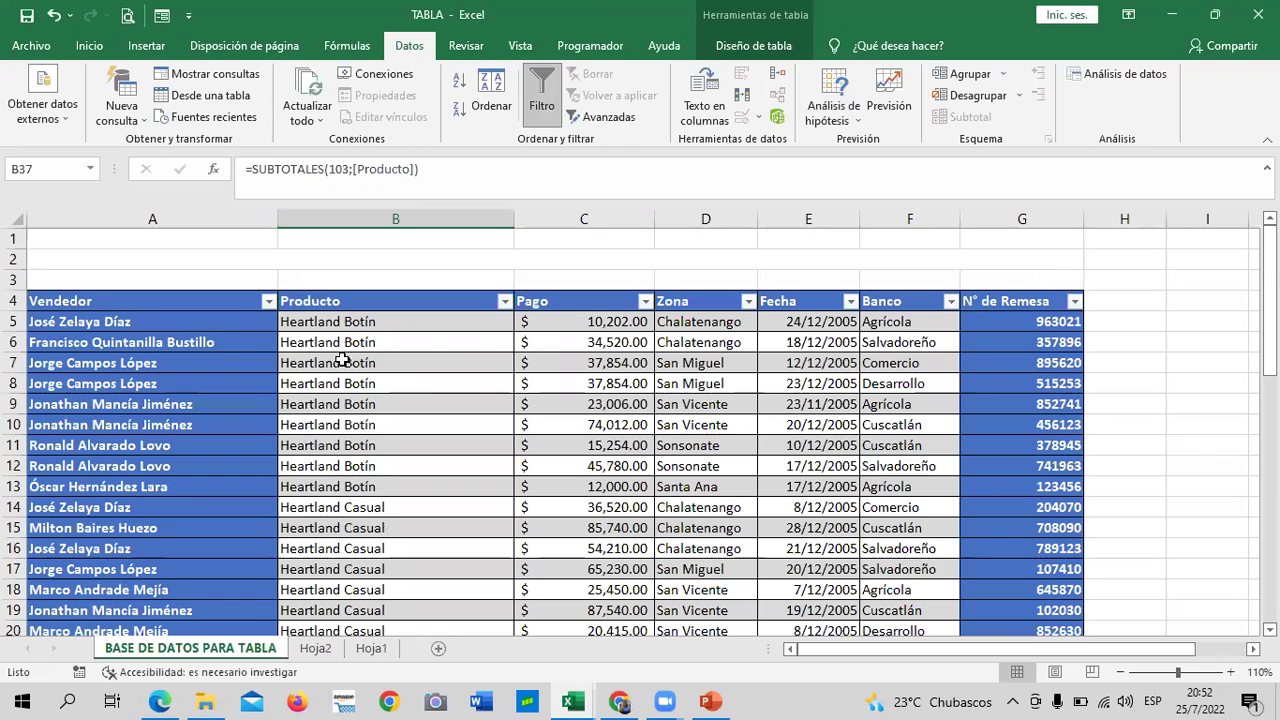
click(748, 408)
click(748, 45)
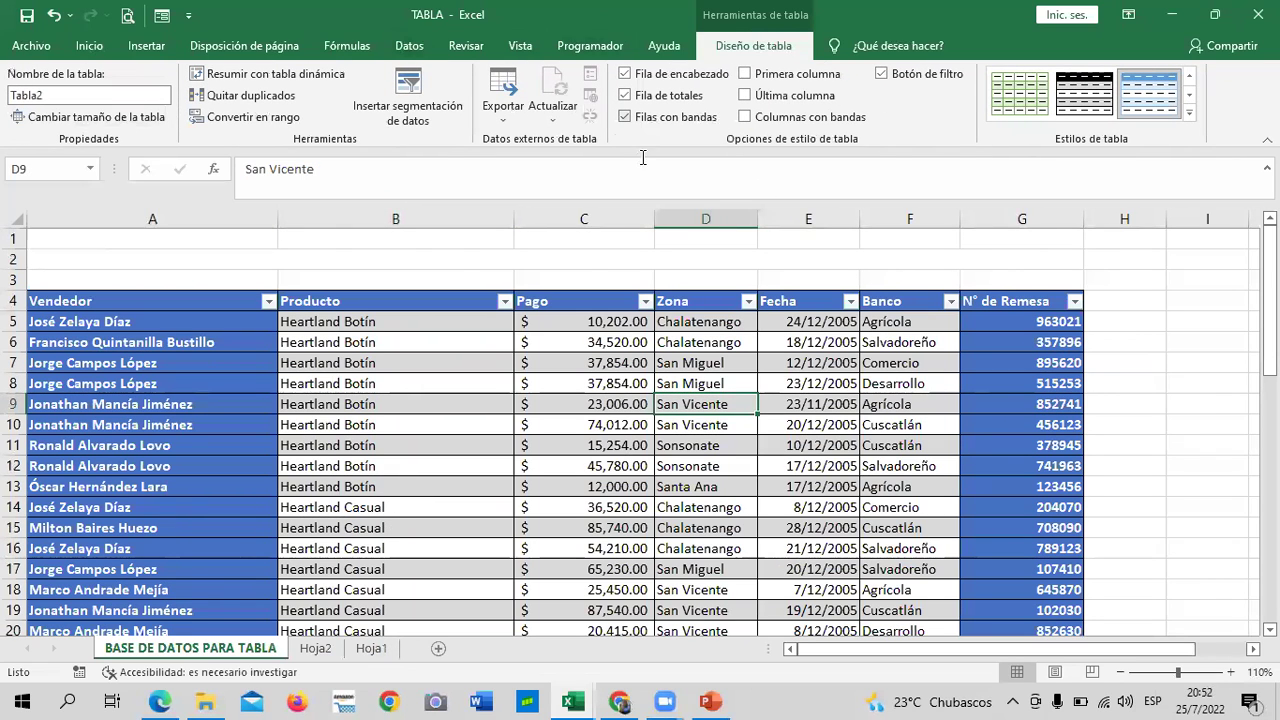
scroll(706, 497, down, 4)
scroll(706, 497, down, 7)
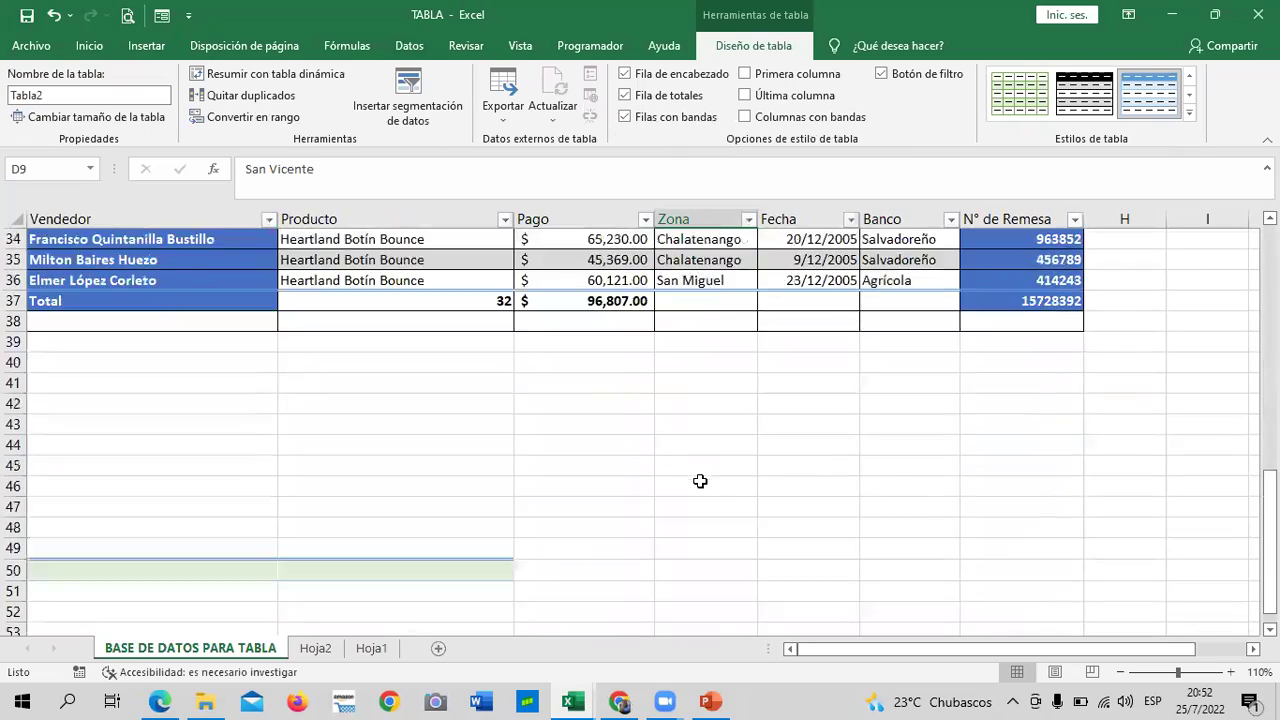
scroll(695, 475, down, 1)
scroll(453, 359, up, 4)
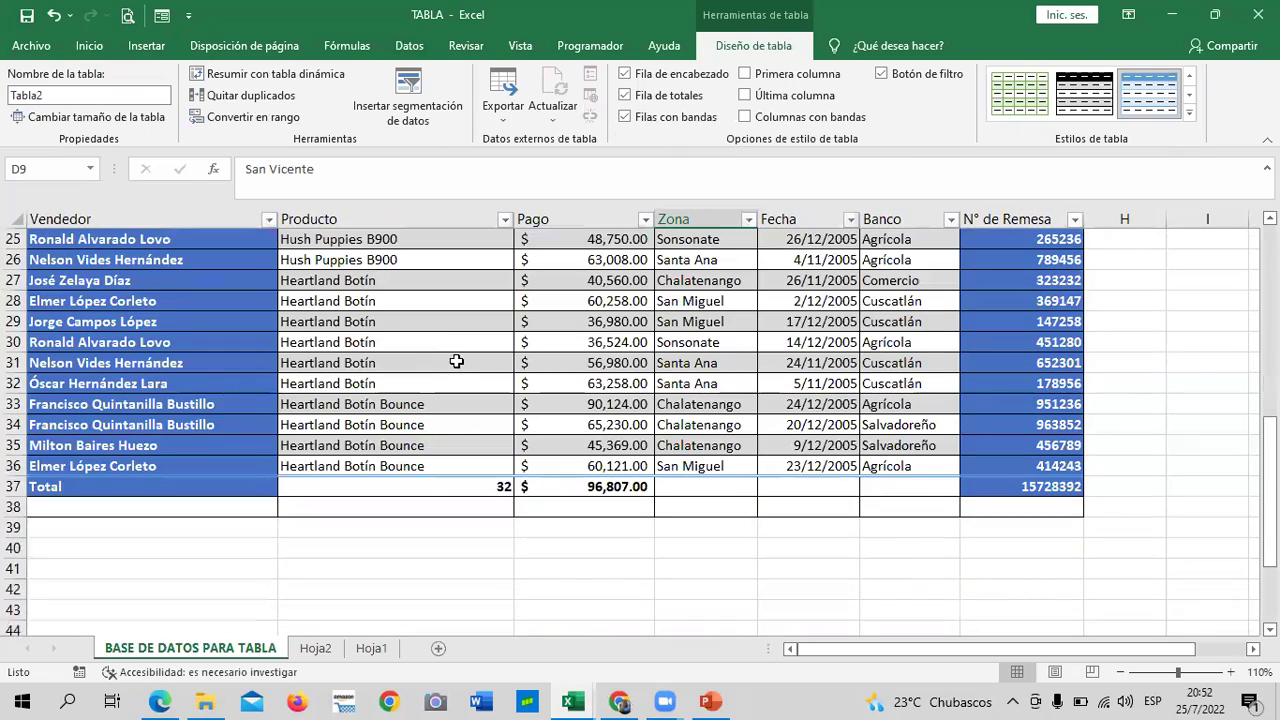
scroll(460, 362, up, 4)
scroll(460, 362, up, 3)
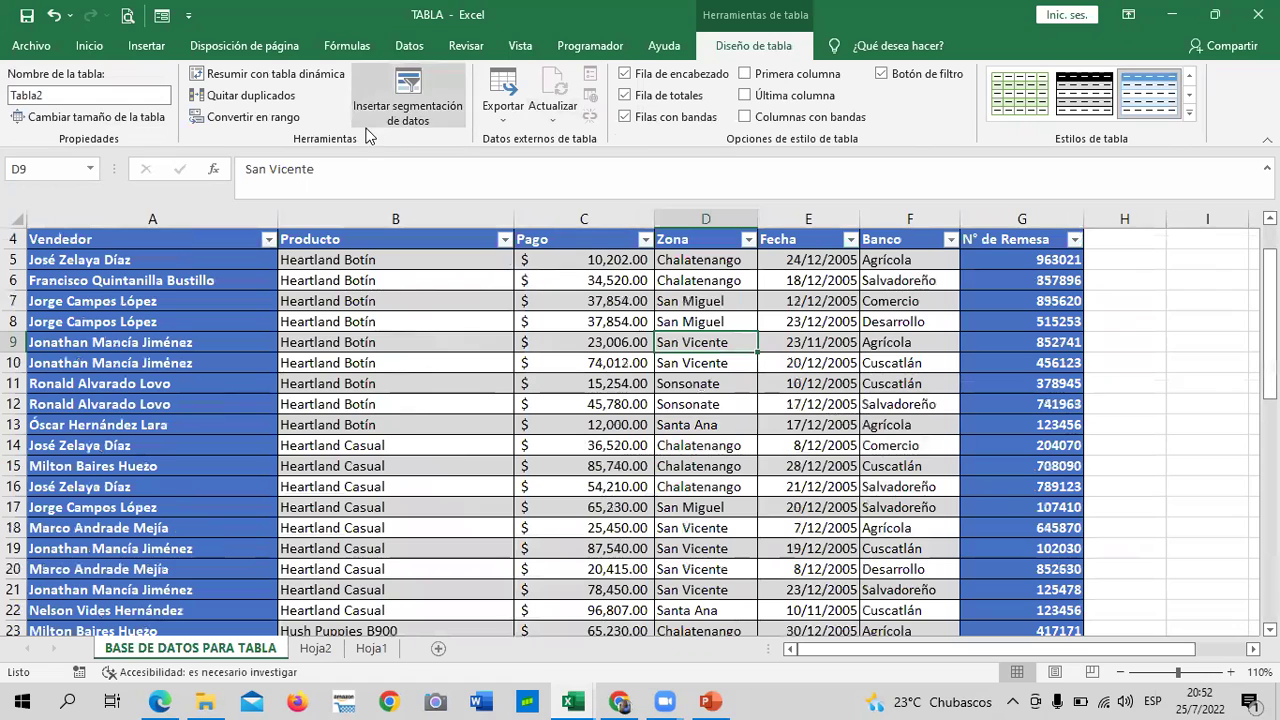
- Insert slicers for the Vendedor, Producto, Pago and Zona fields
click(428, 104)
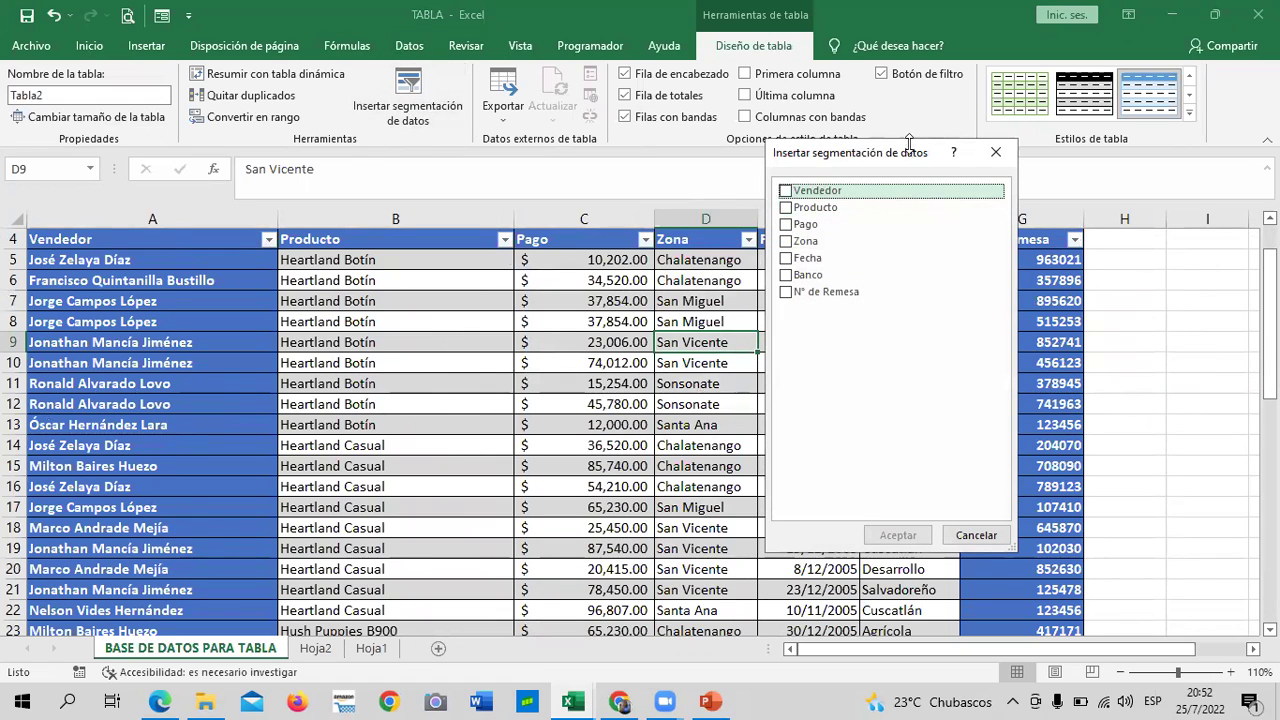
drag(908, 152, 910, 251)
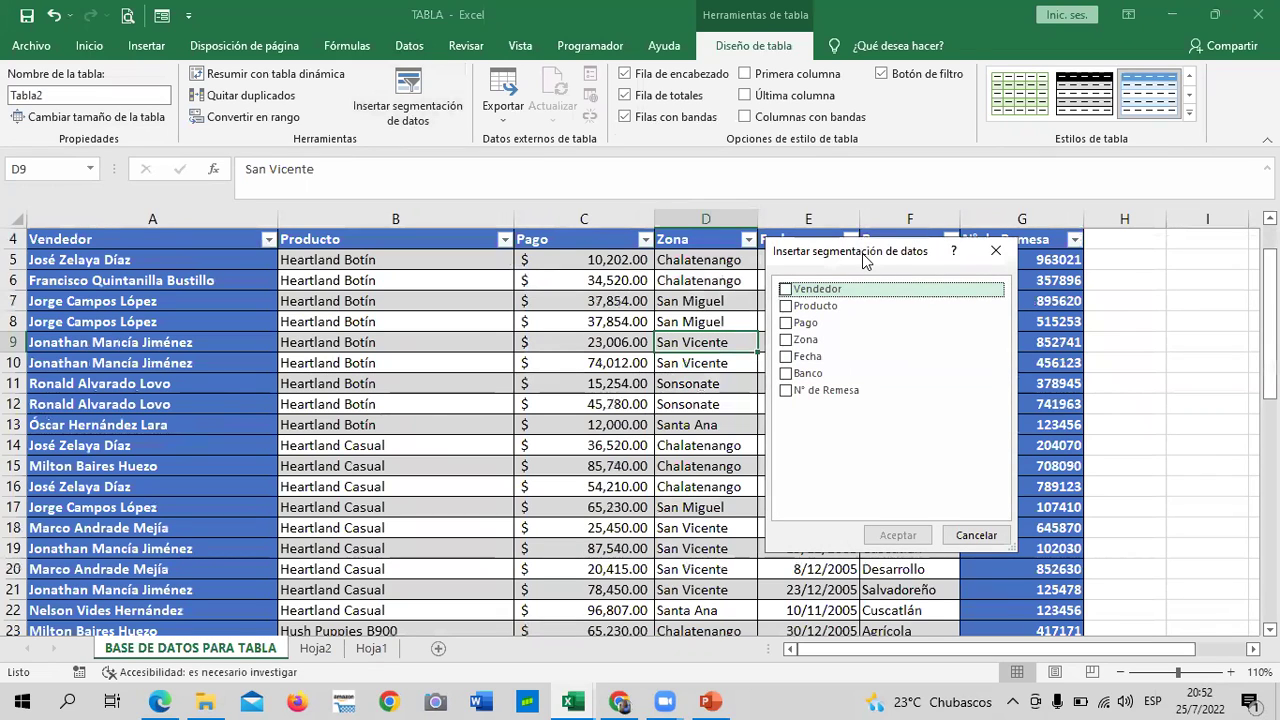
drag(865, 264, 834, 273)
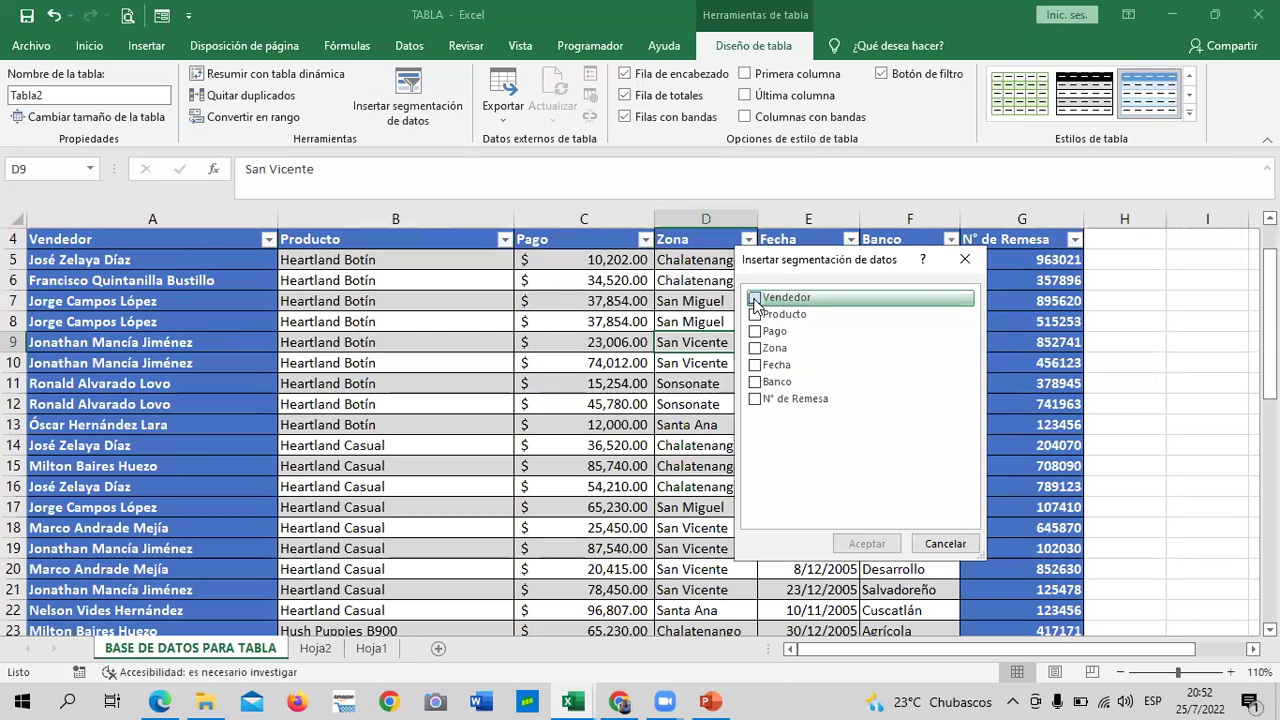
click(755, 300)
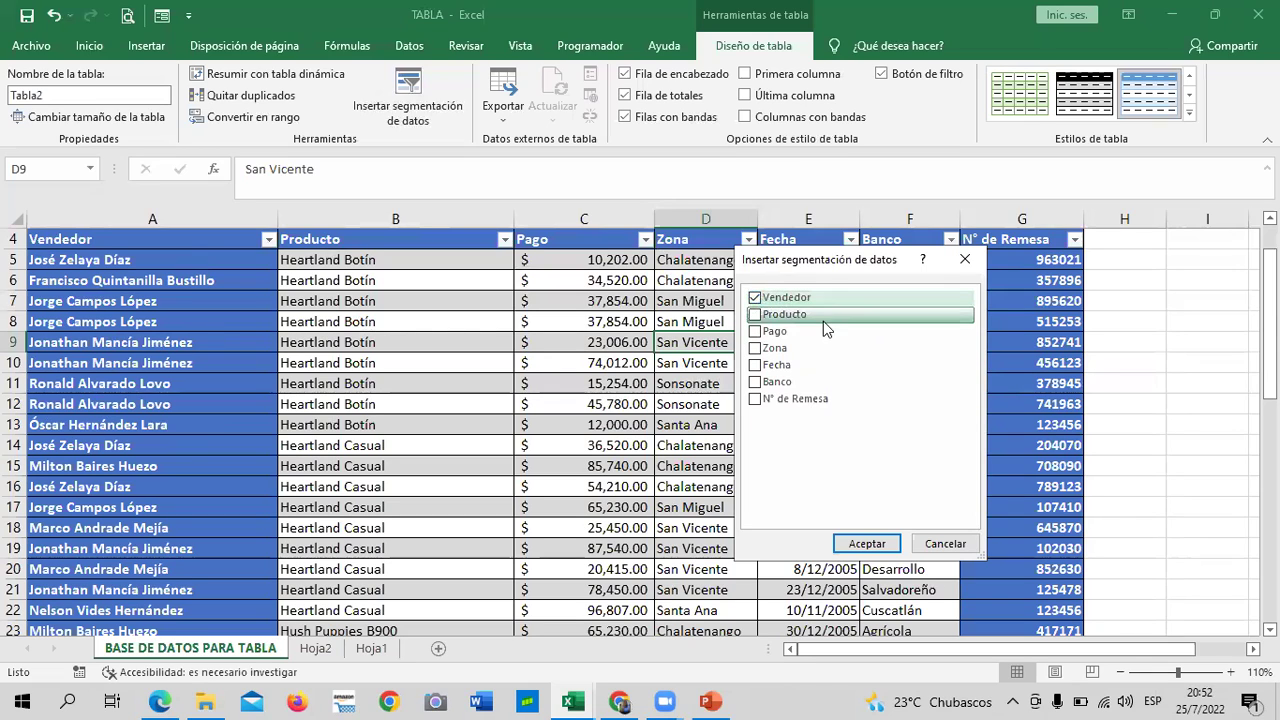
click(755, 314)
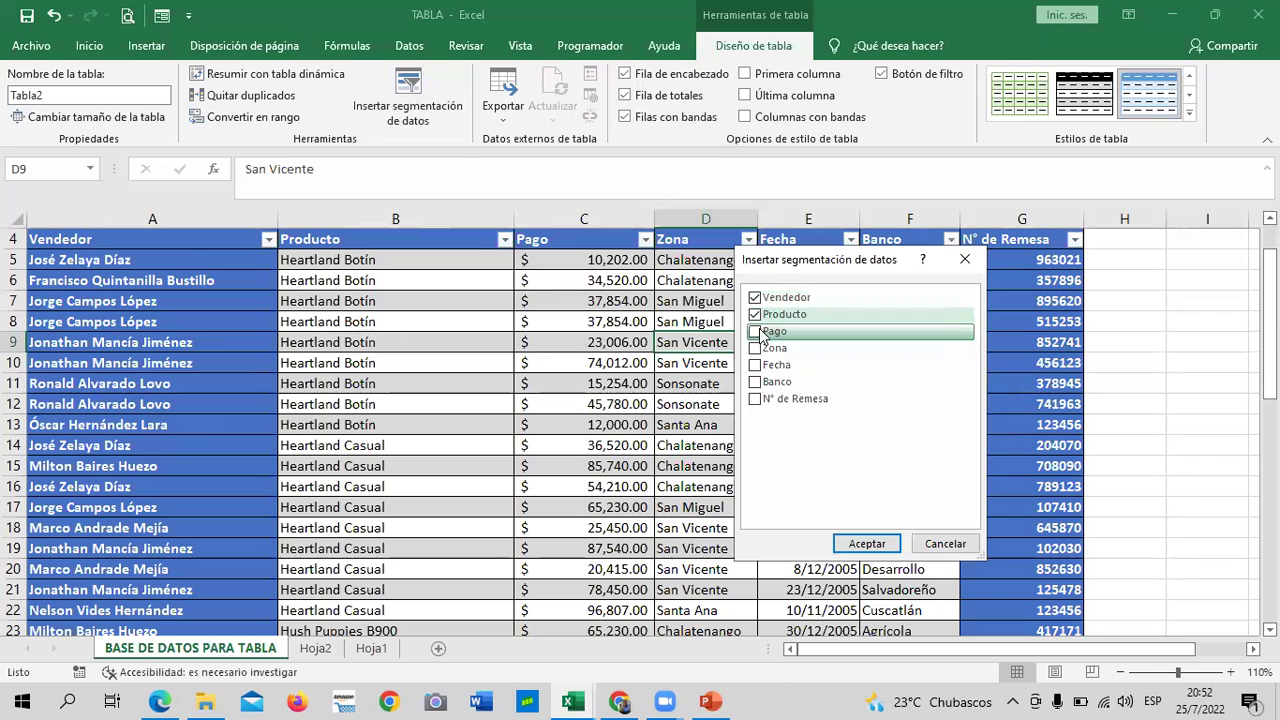
click(758, 331)
click(758, 348)
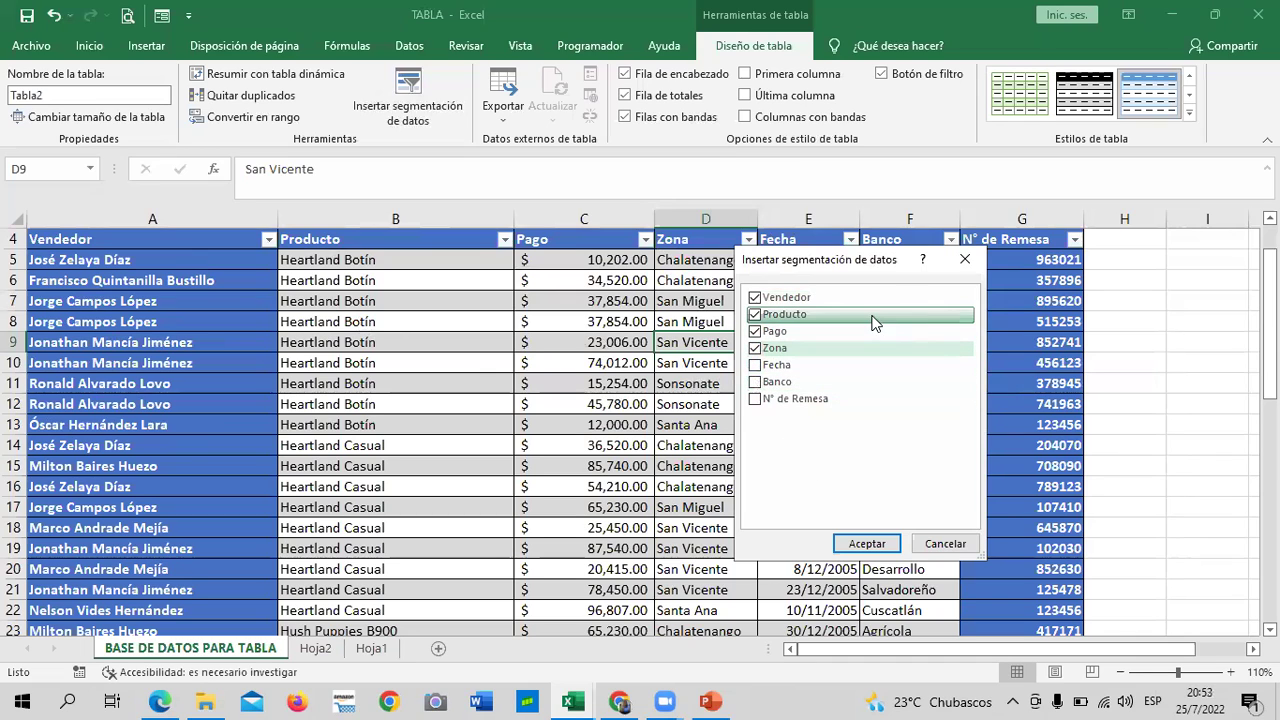
click(868, 544)
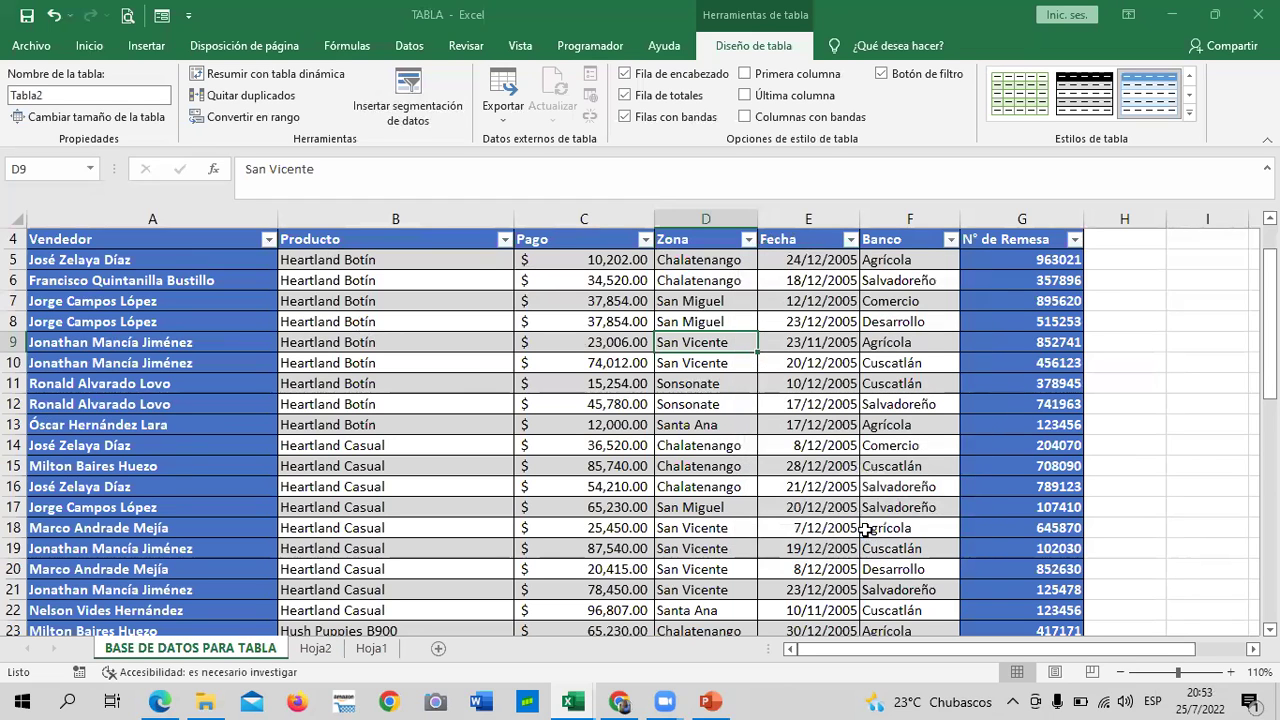
- Drag the Vendedor, Producto, Pago and Zona slicers into a single row above the table
drag(1269, 305, 1269, 320)
drag(705, 390, 975, 343)
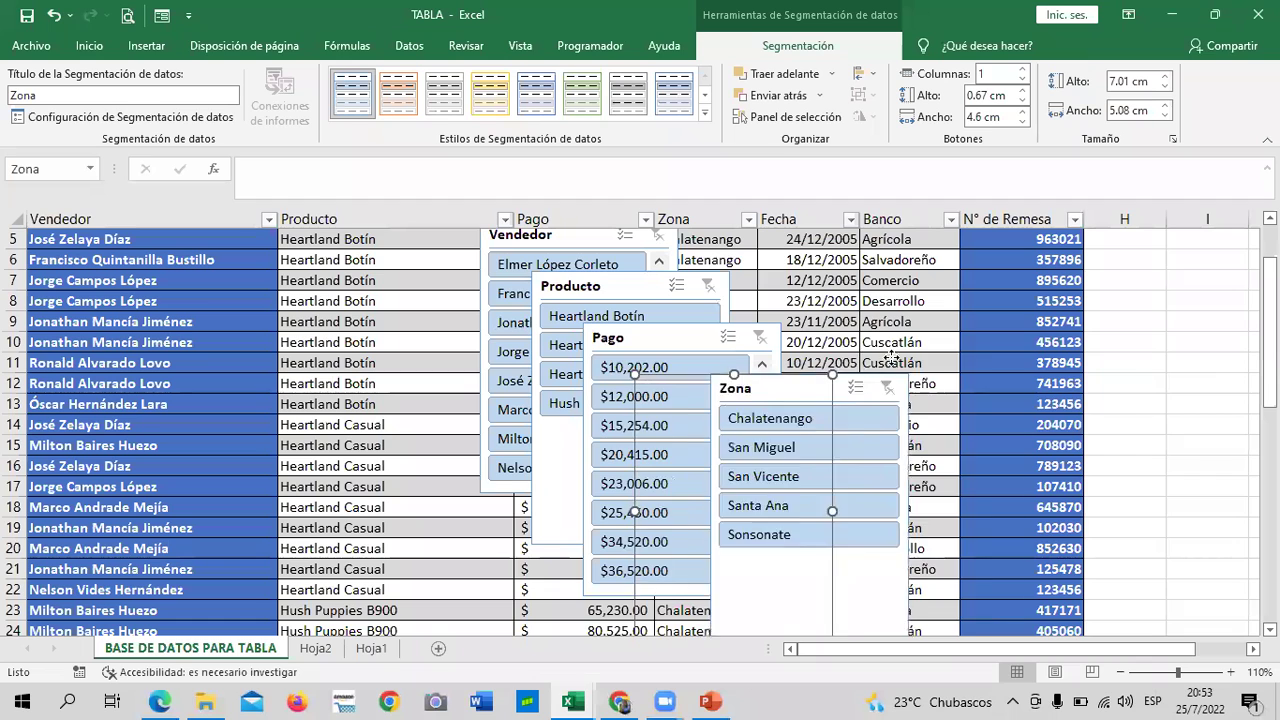
drag(625, 340, 723, 345)
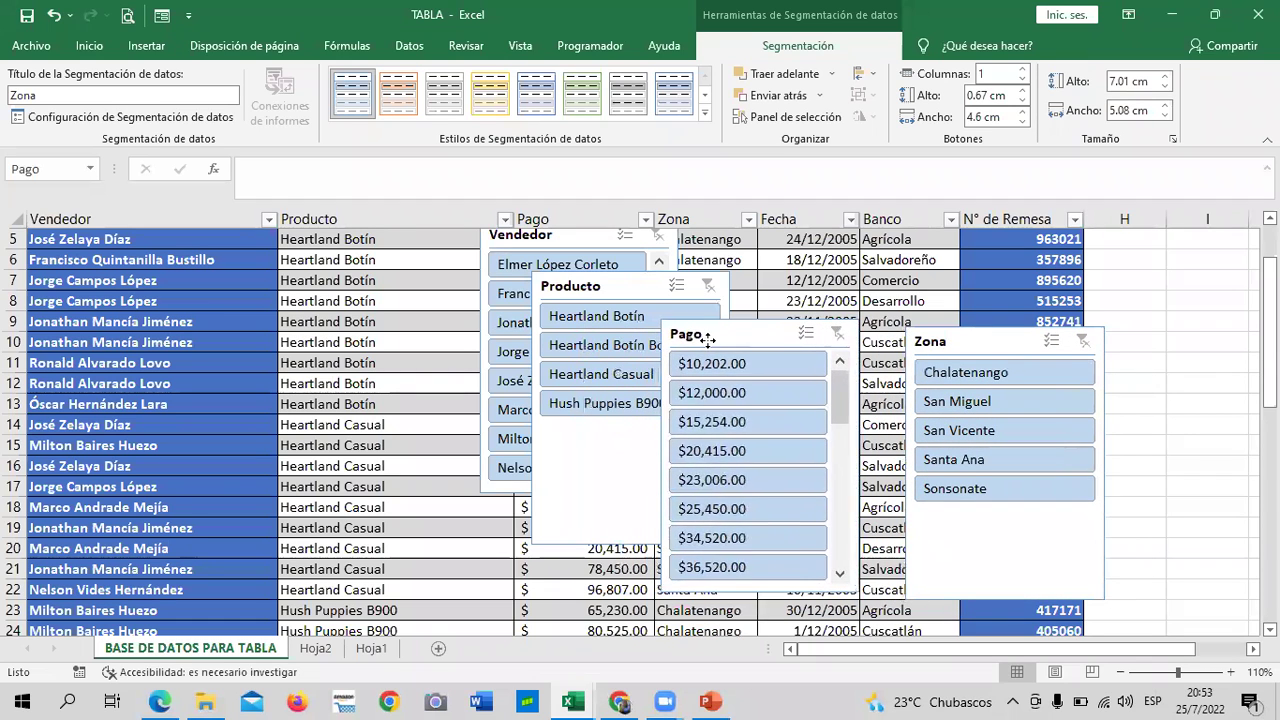
drag(590, 287, 584, 338)
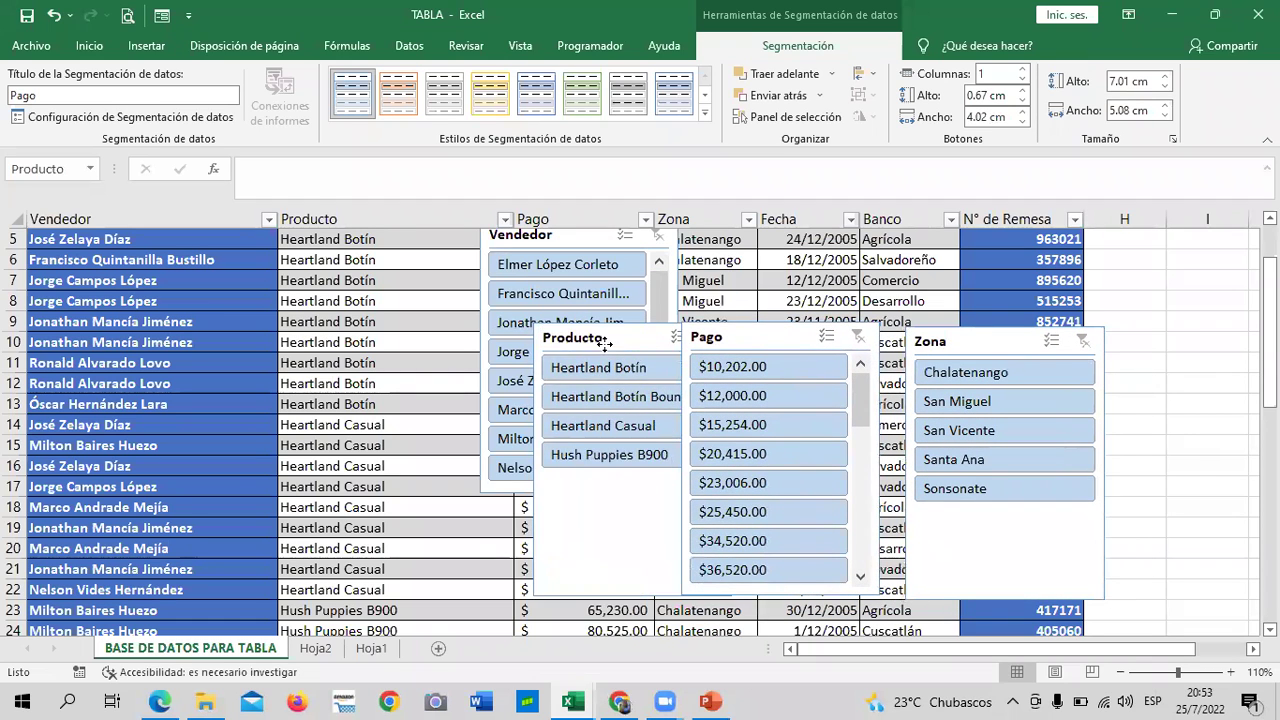
drag(568, 235, 367, 331)
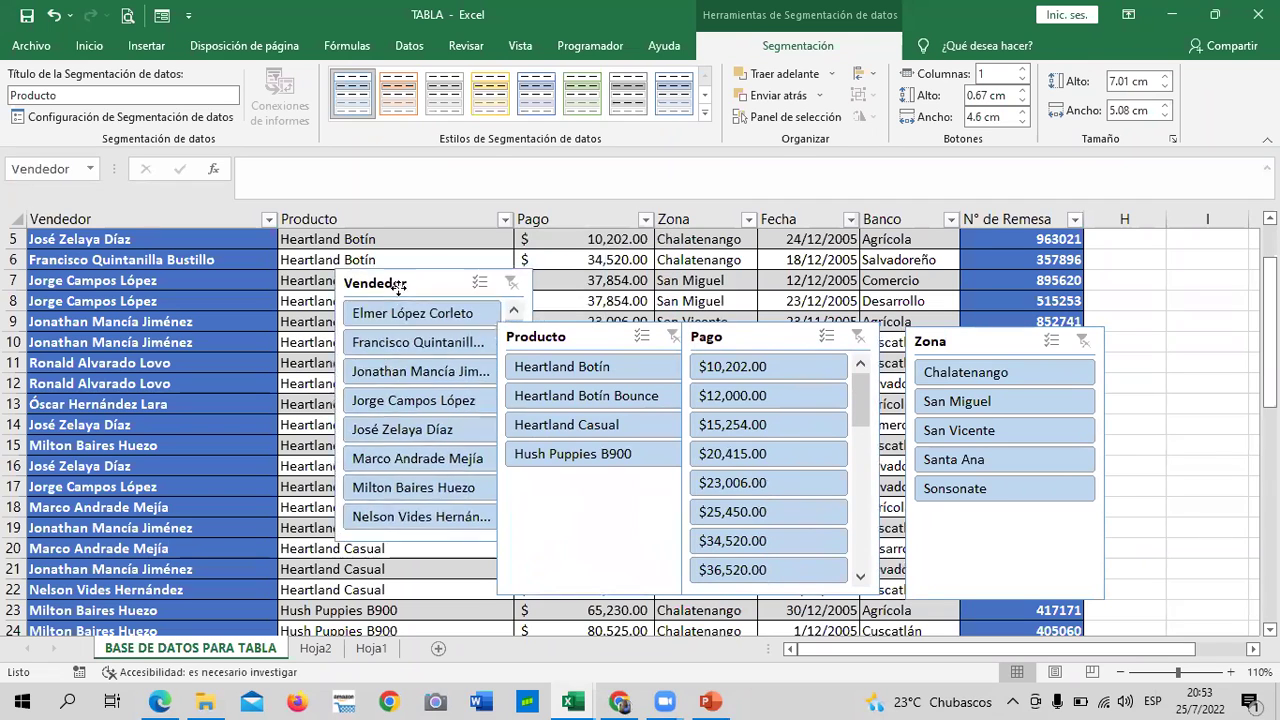
drag(604, 341, 591, 336)
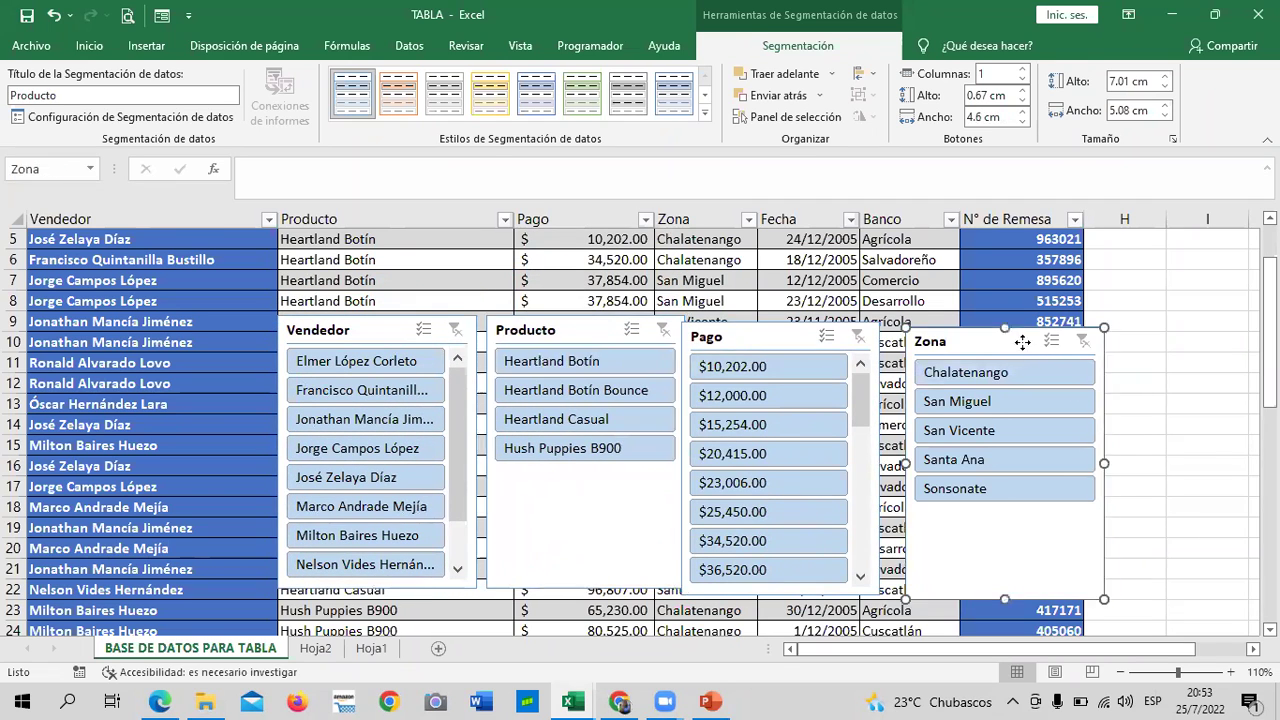
drag(1032, 341, 1064, 334)
drag(781, 340, 825, 331)
drag(545, 340, 558, 337)
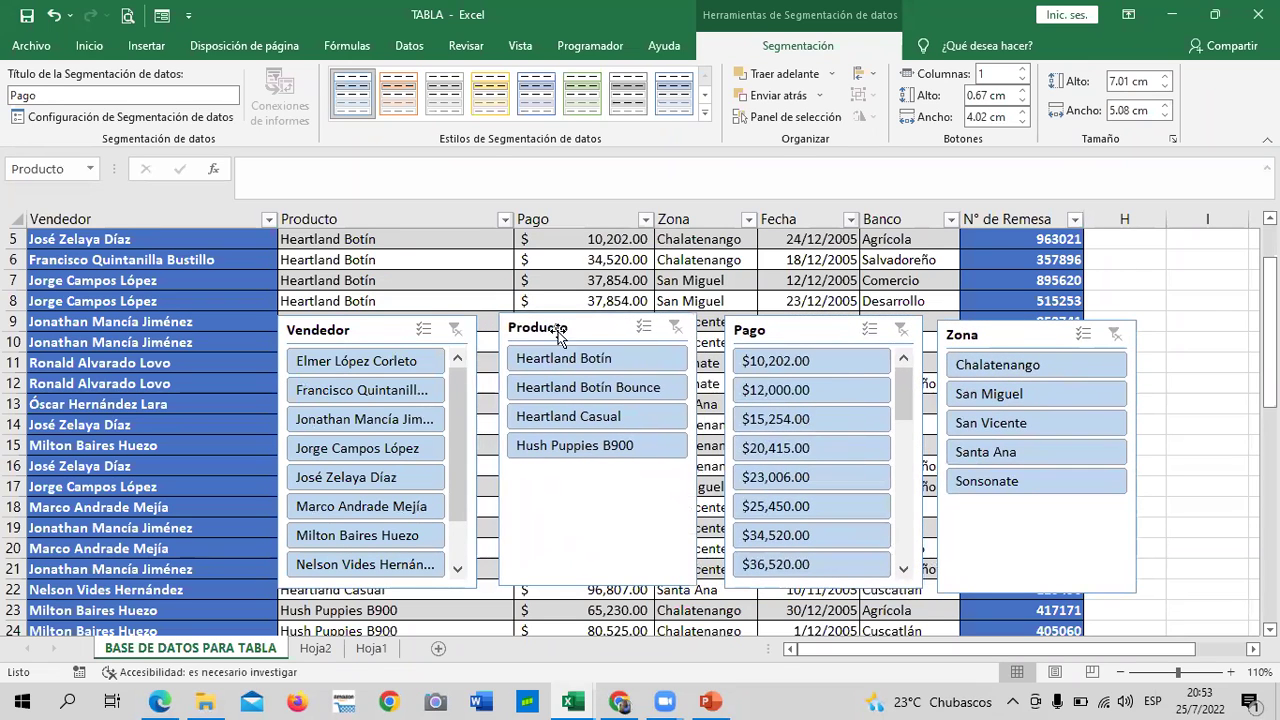
mouse_move(385, 328)
mouse_down()
mouse_move(406, 318)
mouse_move(393, 318)
mouse_up()
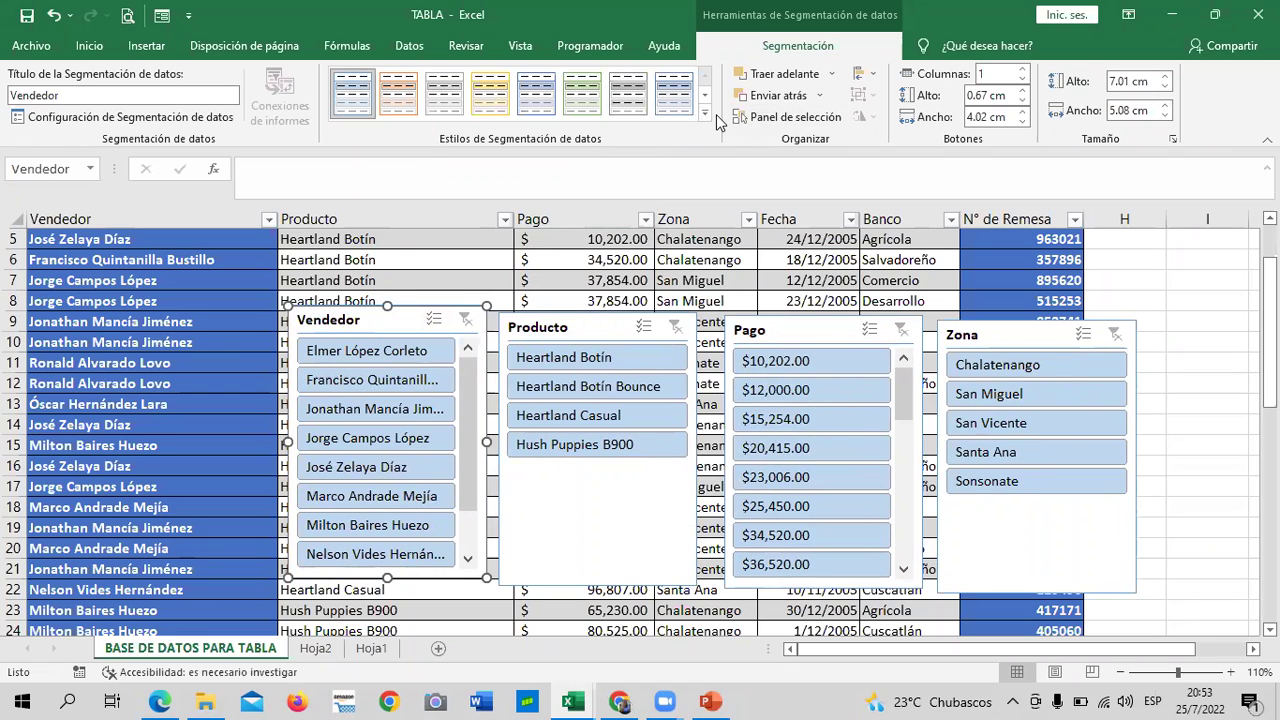
- Preview the slicer styles without applying one, then even out the four slicers' spacing
click(706, 117)
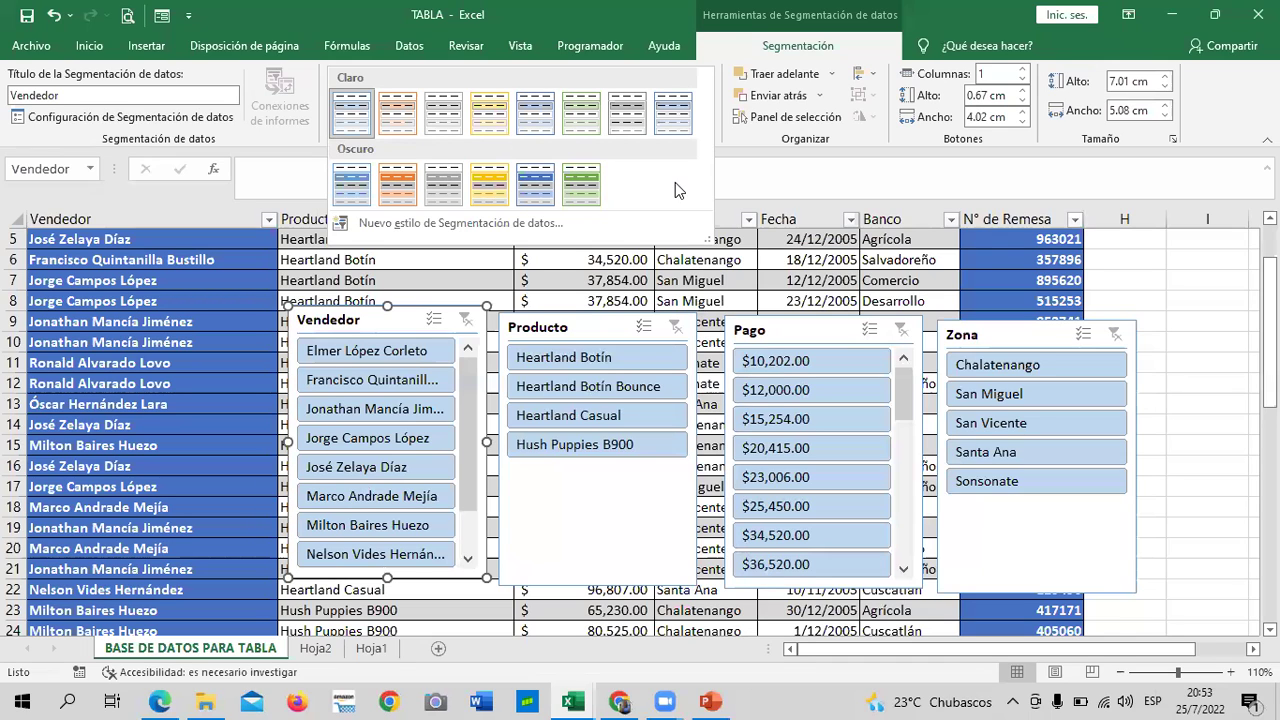
click(1112, 259)
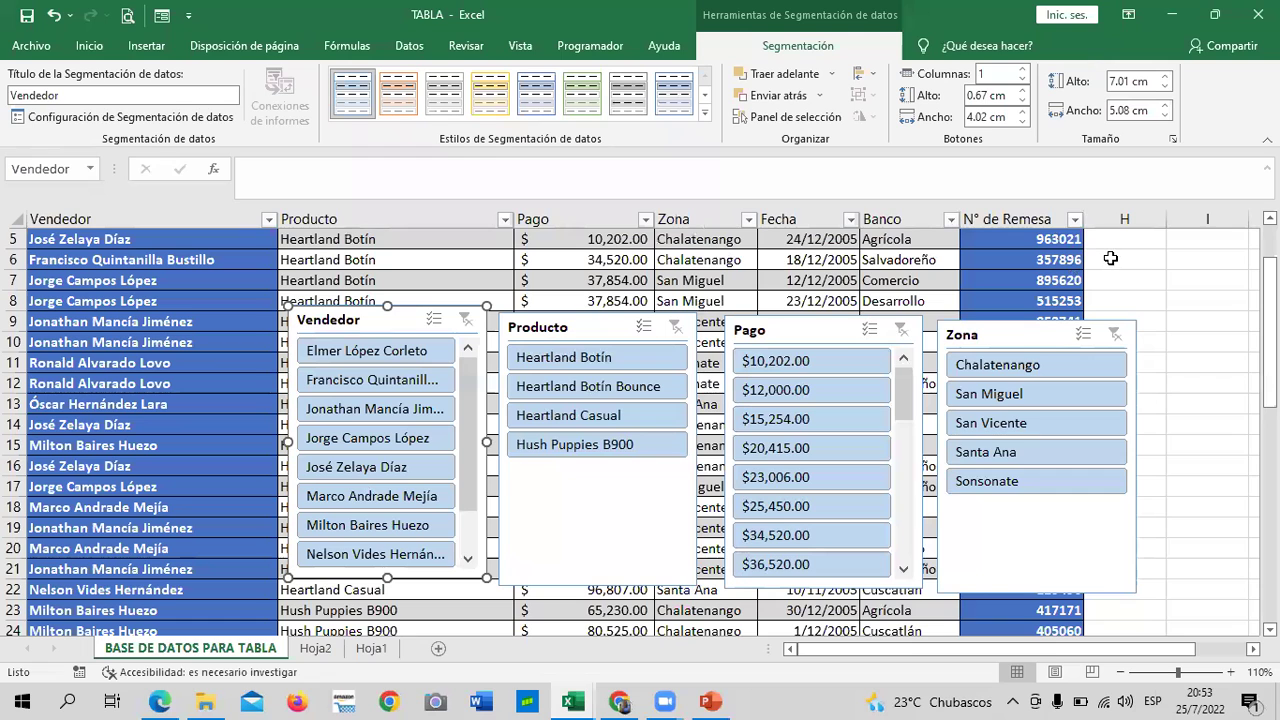
drag(1028, 339, 1055, 327)
drag(843, 328, 837, 322)
drag(599, 322, 620, 319)
drag(378, 318, 389, 317)
click(389, 317)
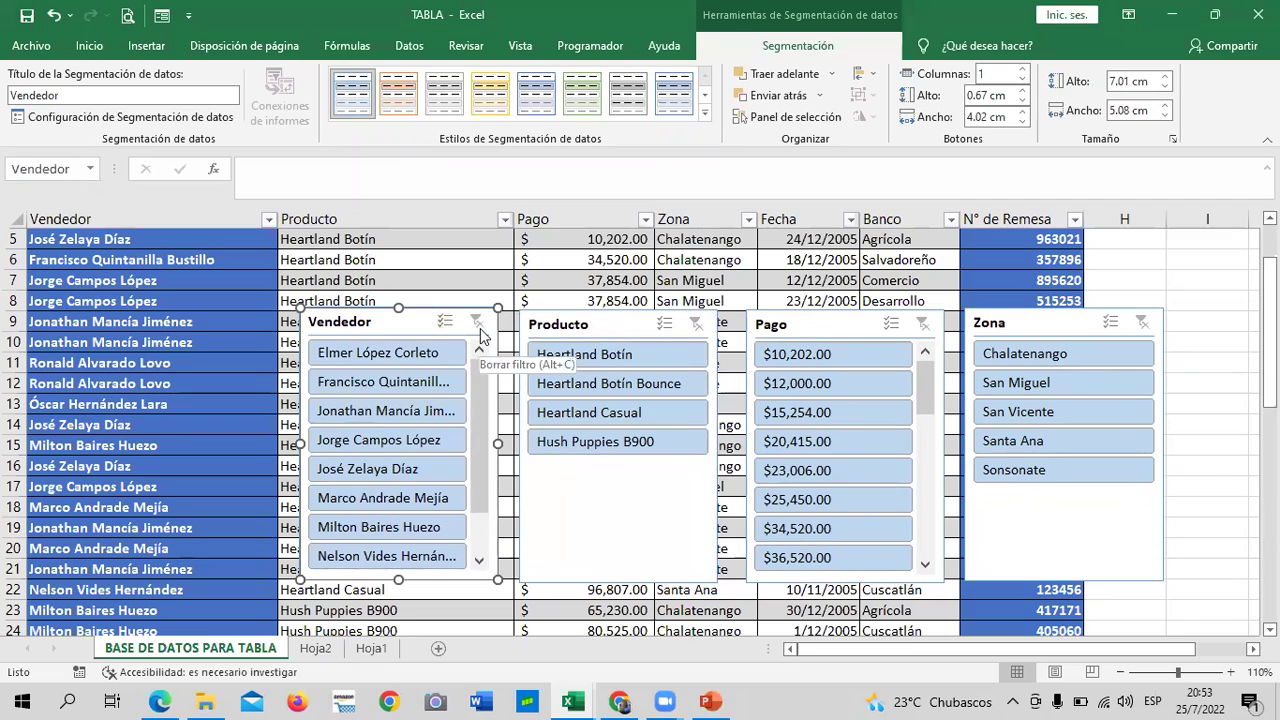
drag(1048, 327, 1038, 327)
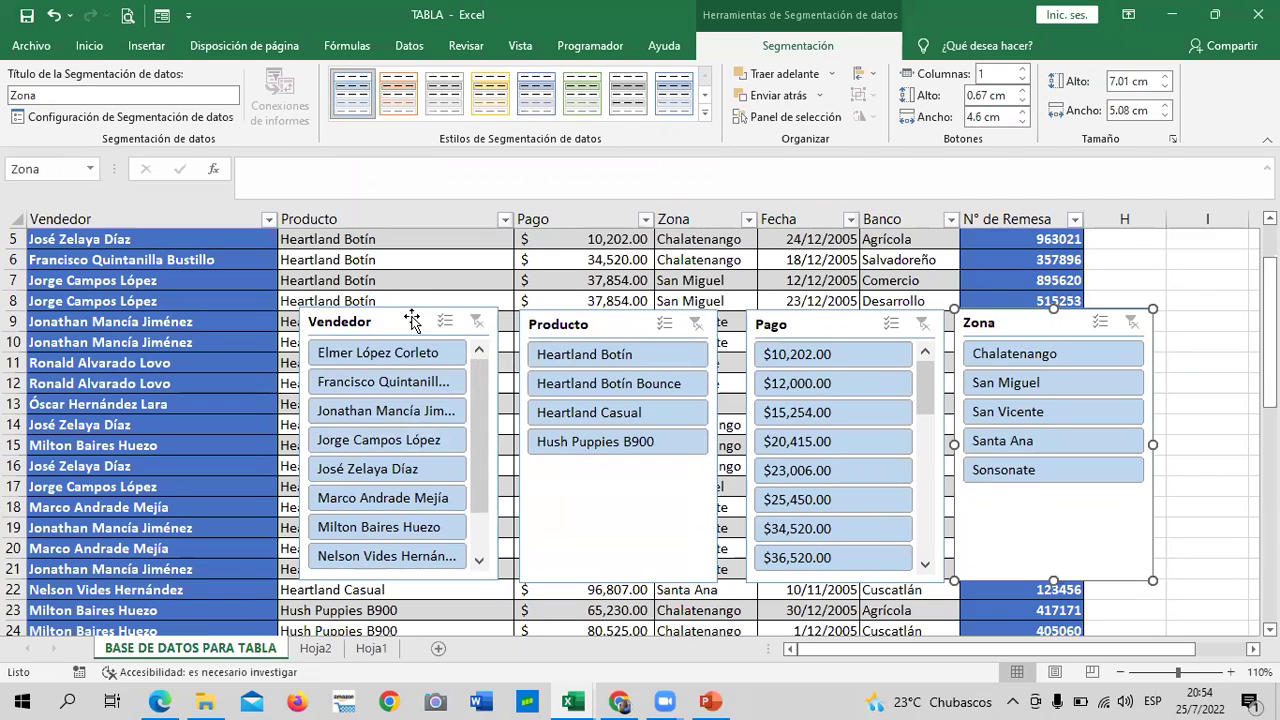
- Filter the sales table to one seller with the Vendedor slicer, leaving 4 of 32 records
scroll(467, 480, down, 1)
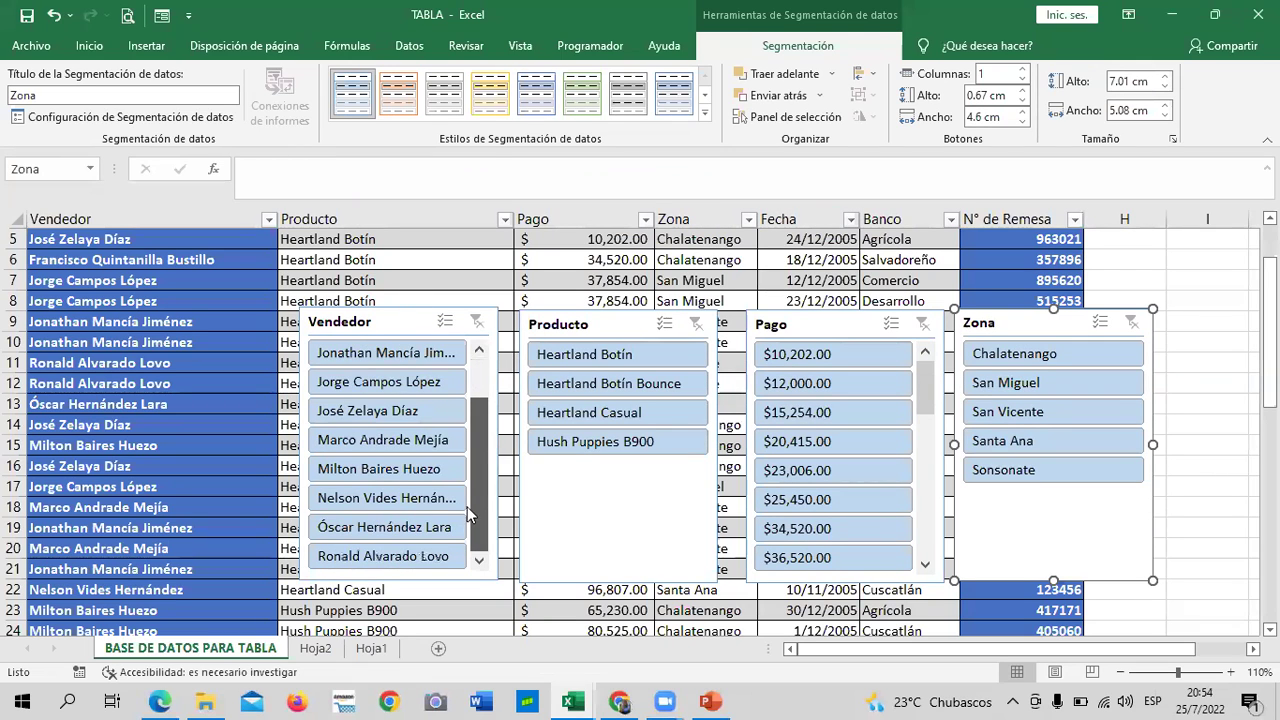
scroll(476, 392, up, 1)
drag(480, 390, 480, 420)
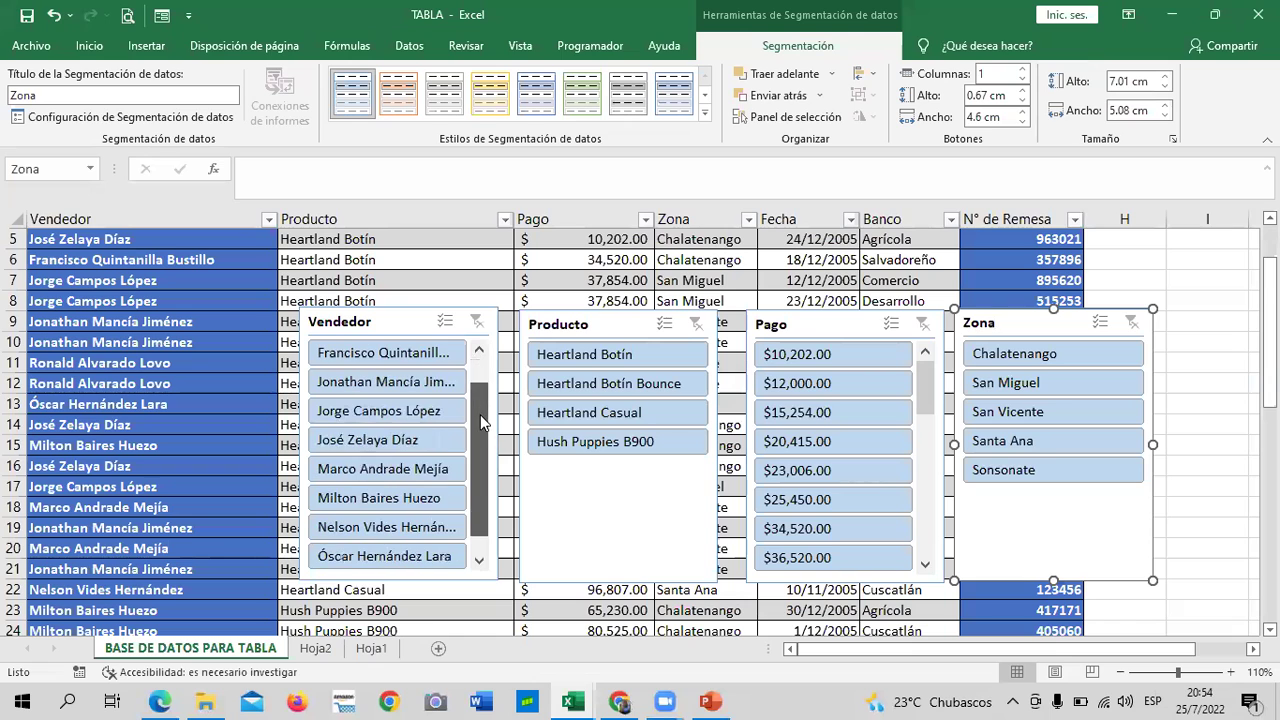
click(362, 440)
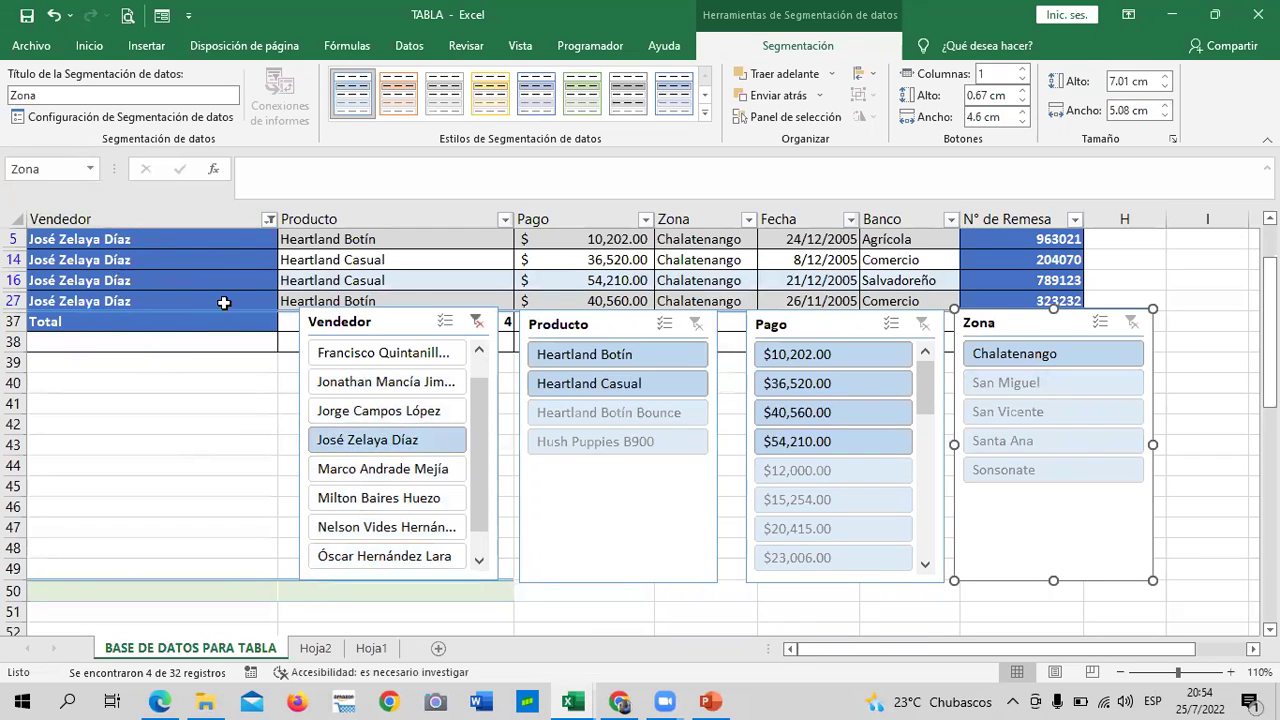
scroll(640, 430, up, 1)
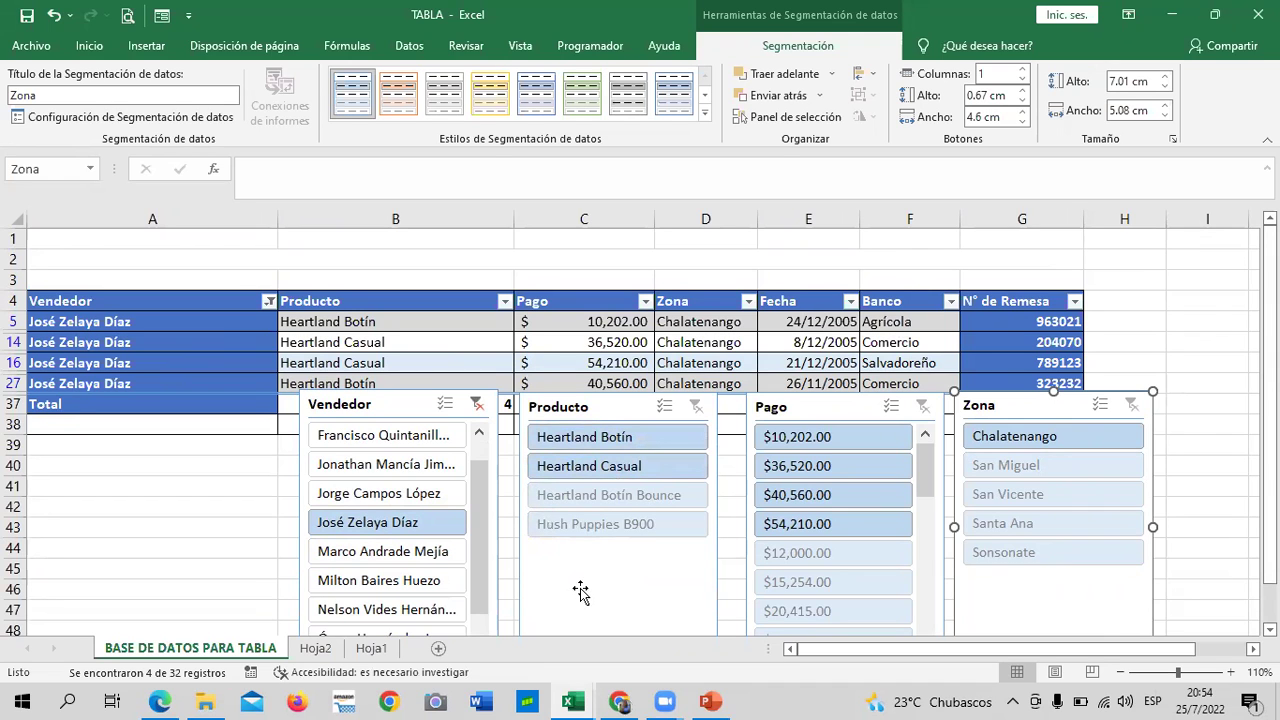
scroll(1270, 420, down, 2)
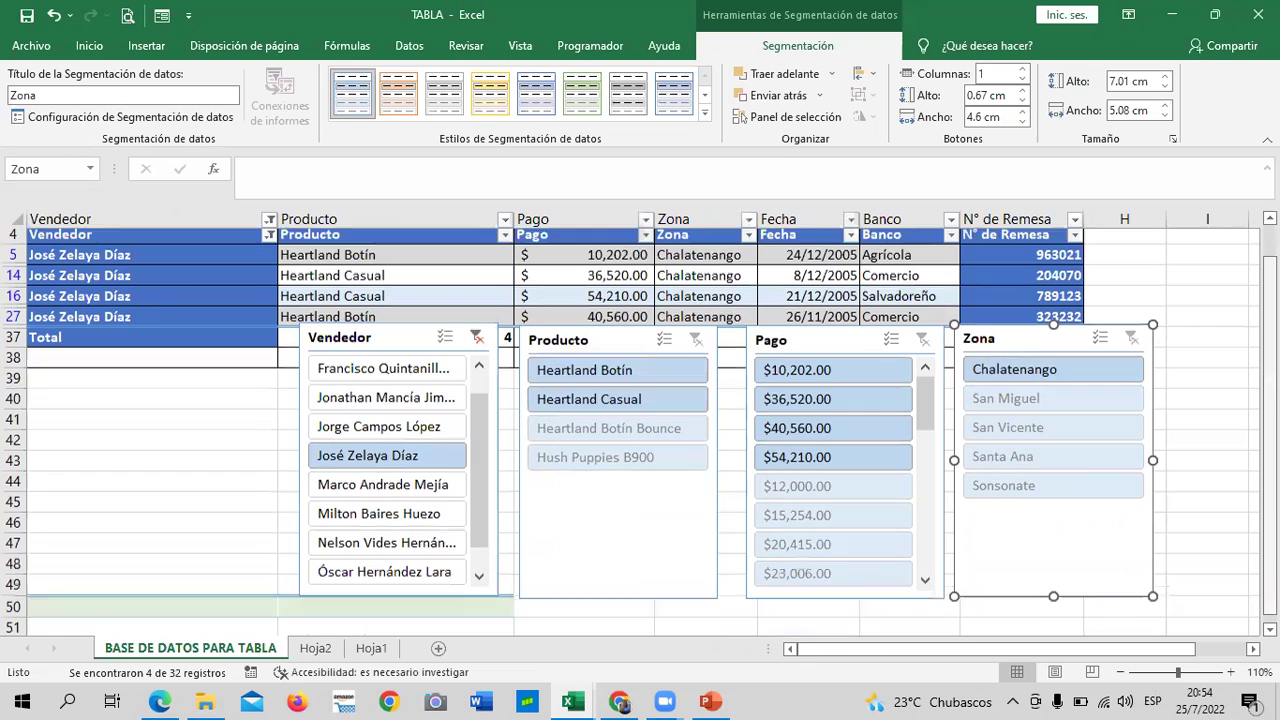
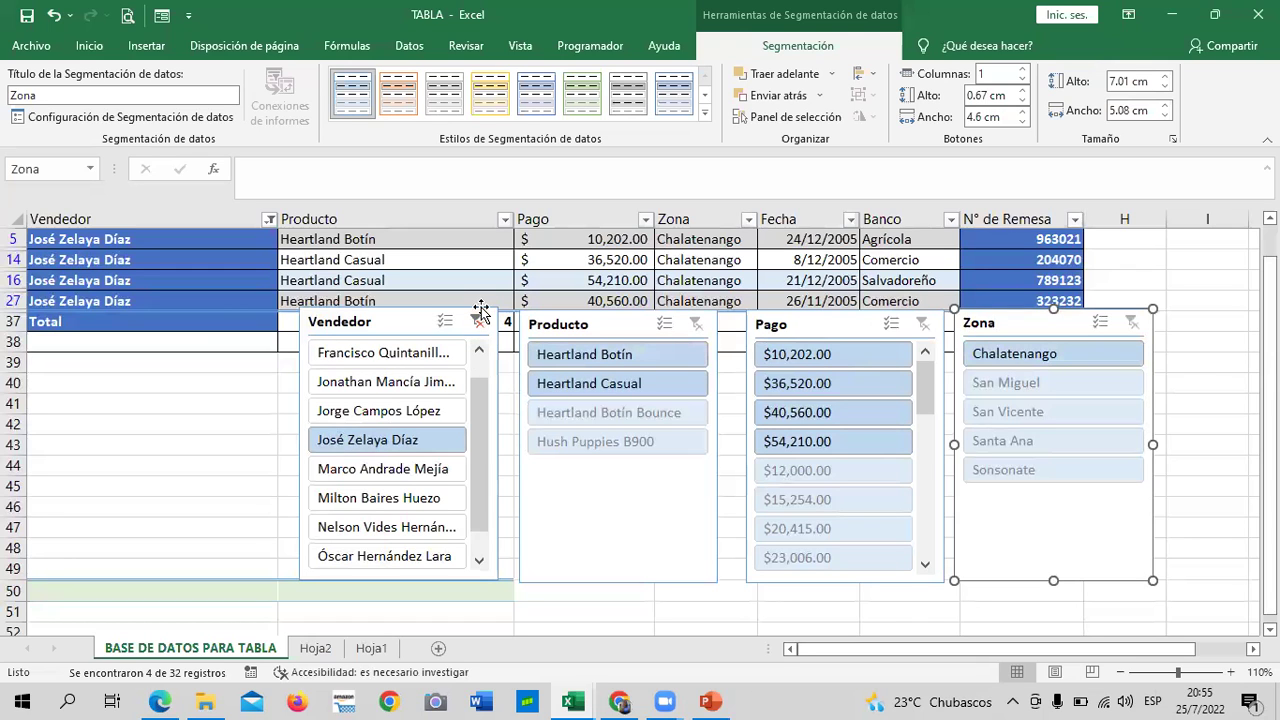
- Clear the Vendedor slicer, try another salesperson, then filter the Producto slicer to Heartland Casual
click(476, 322)
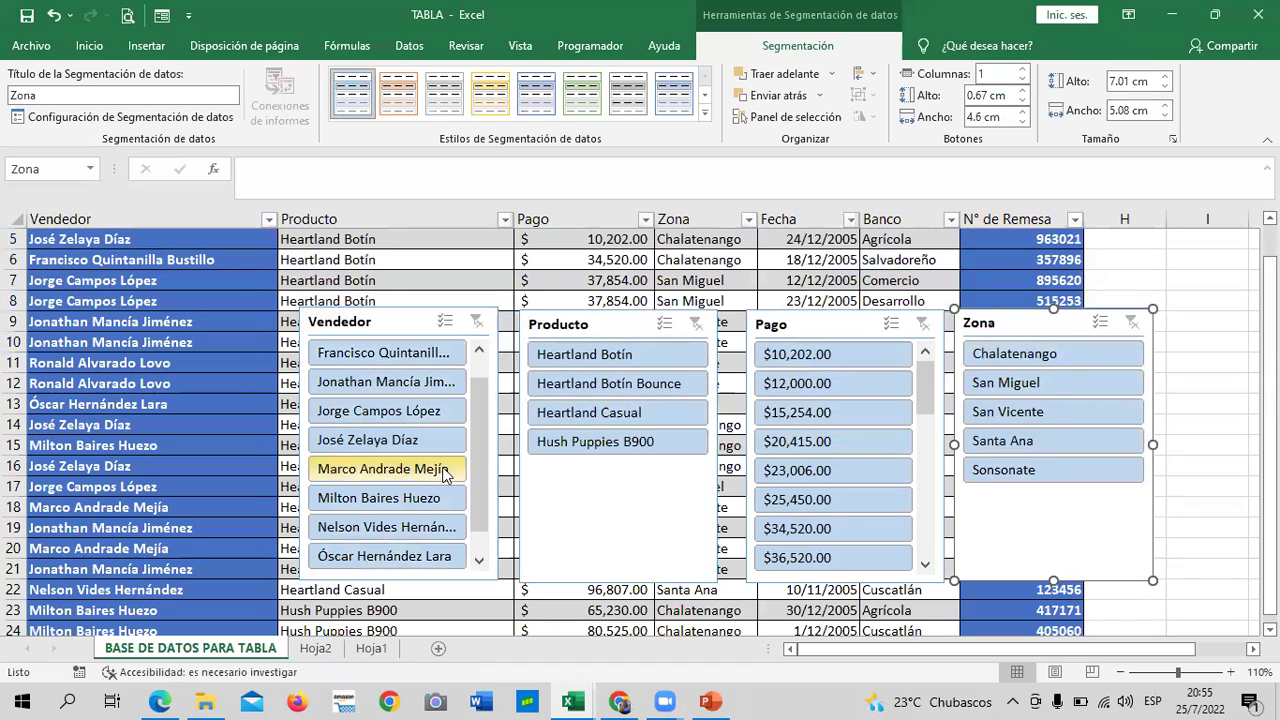
drag(482, 468, 478, 497)
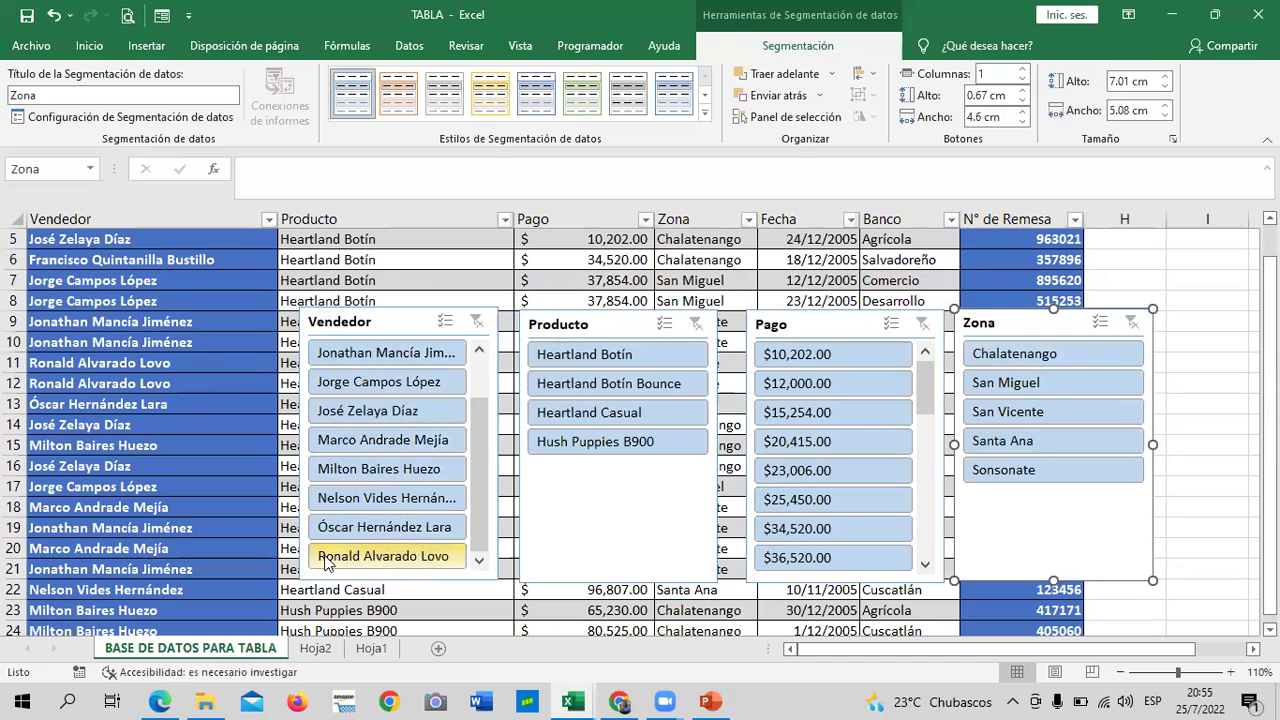
click(328, 557)
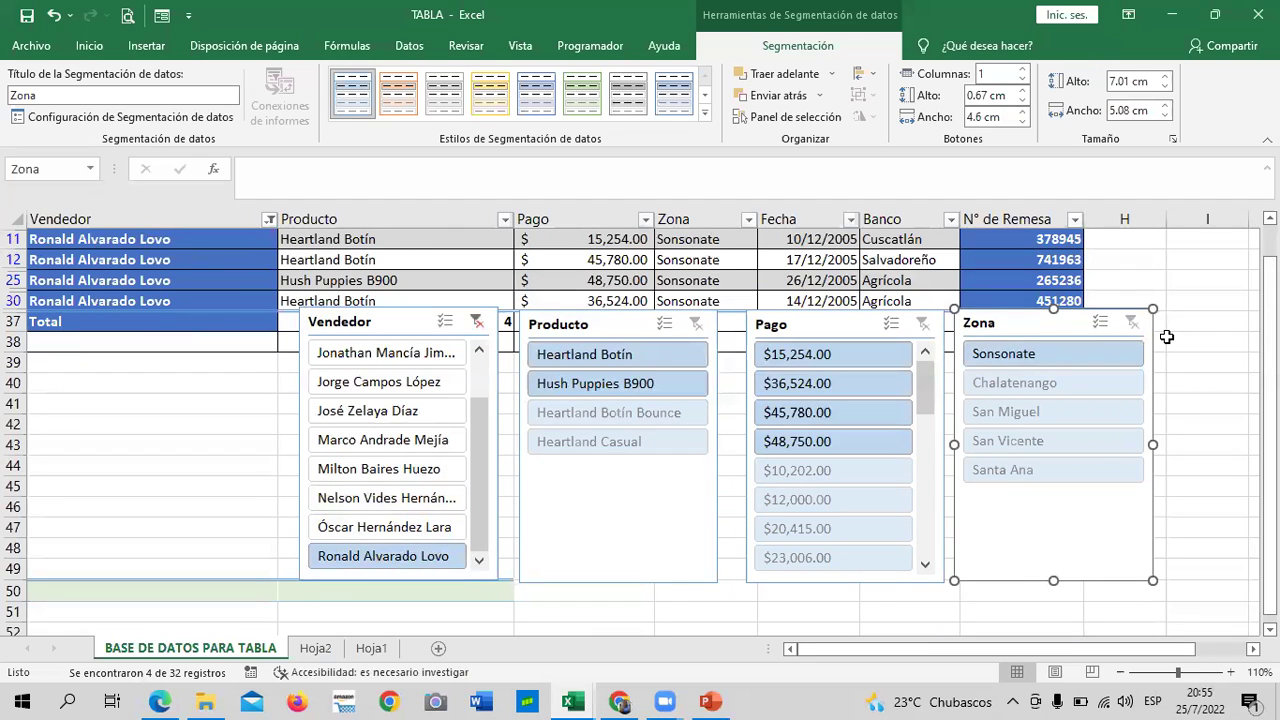
click(475, 322)
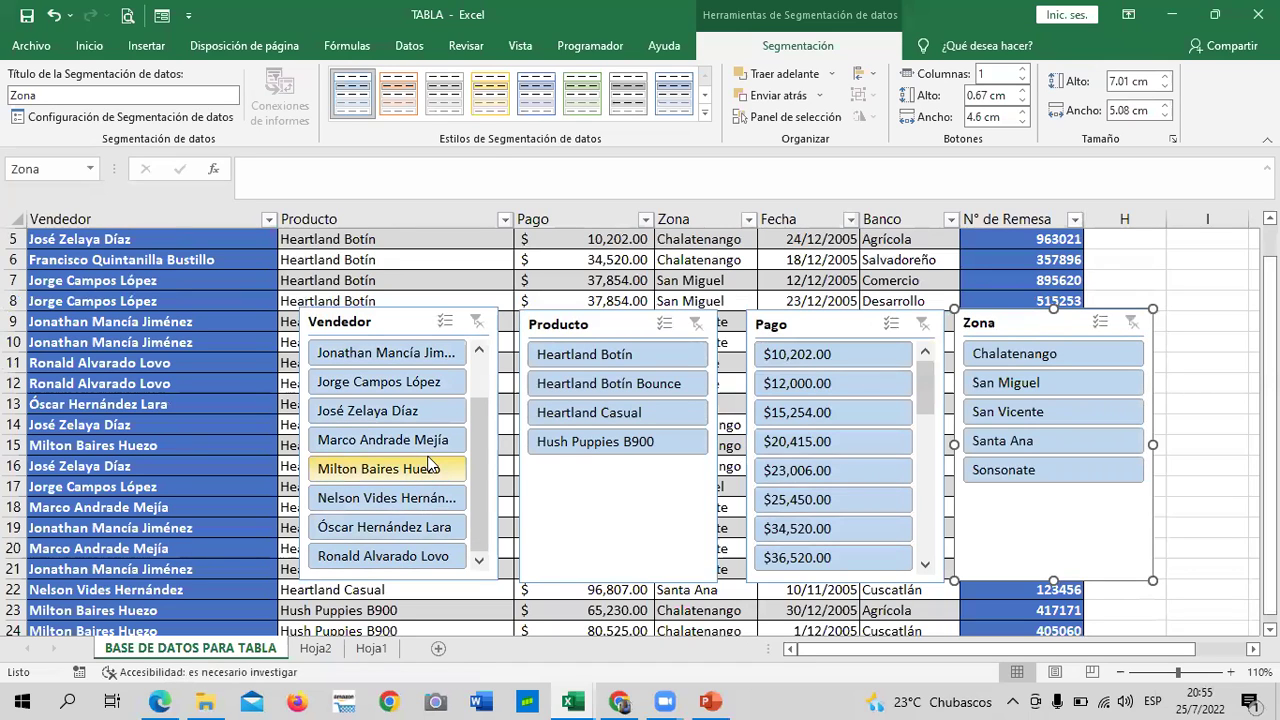
click(658, 411)
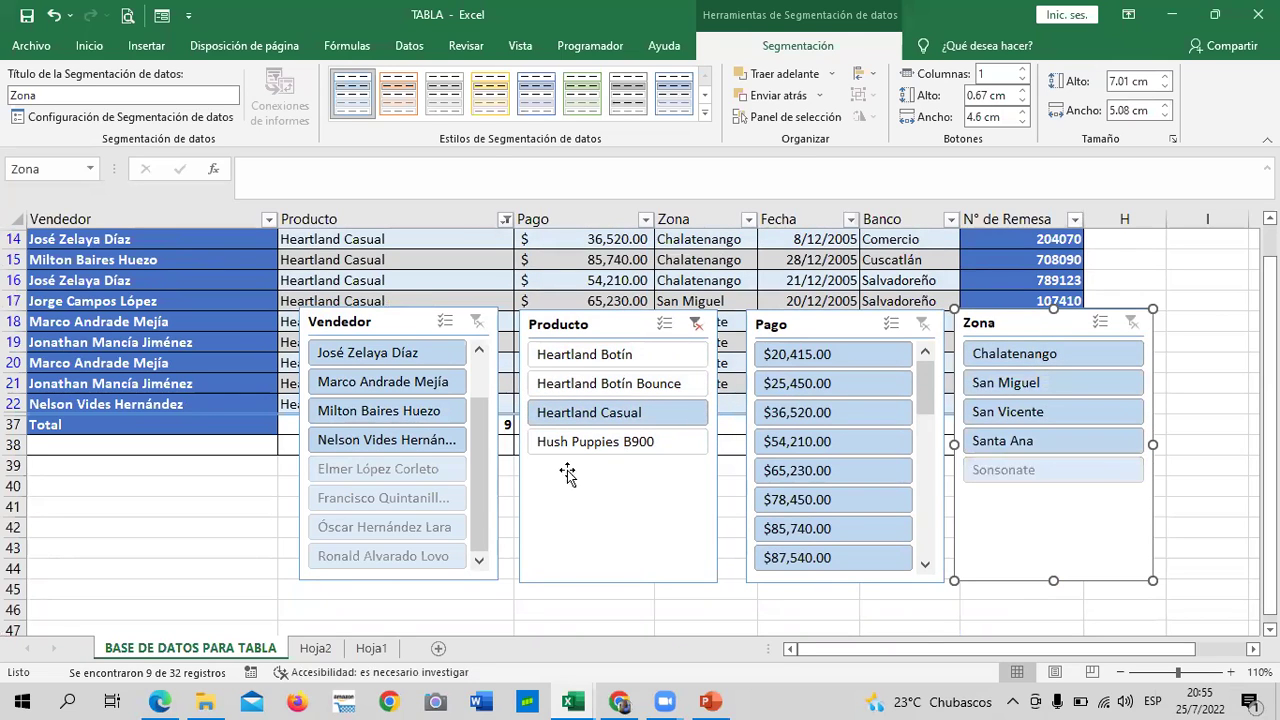
- Switch the Producto slicer filter from Heartland Casual to Heartland Botín
drag(472, 490, 478, 396)
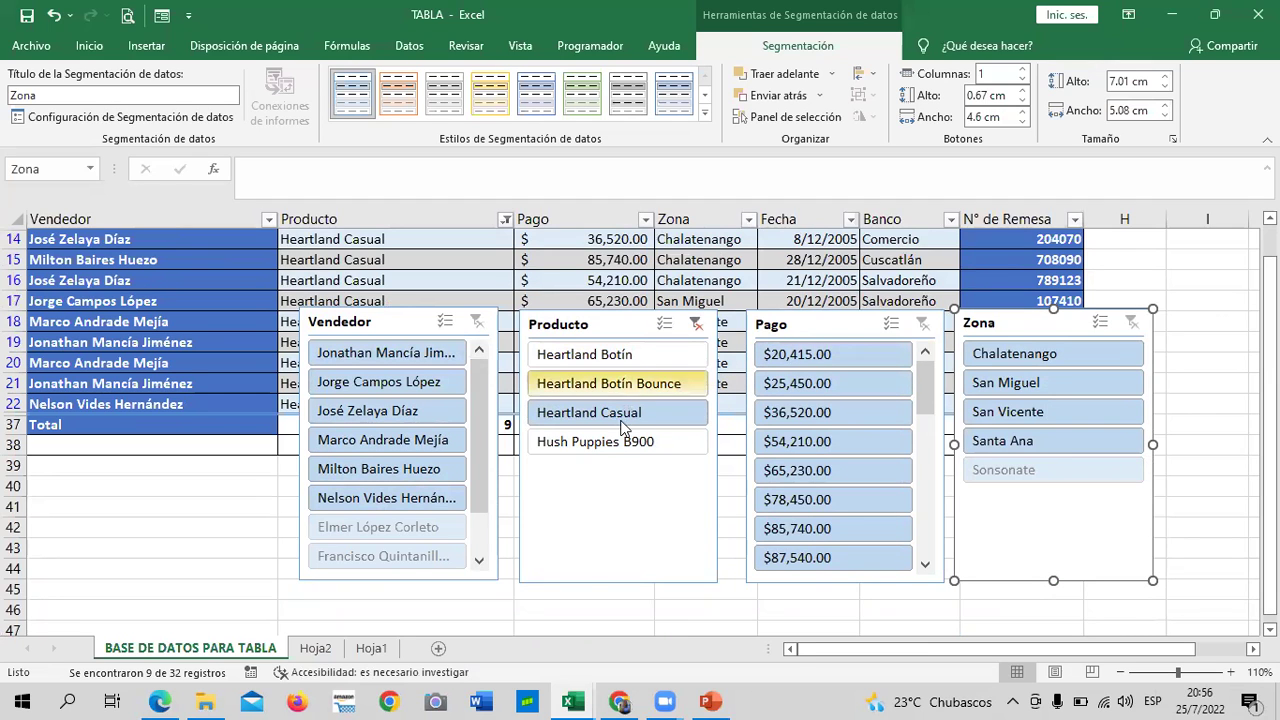
click(695, 324)
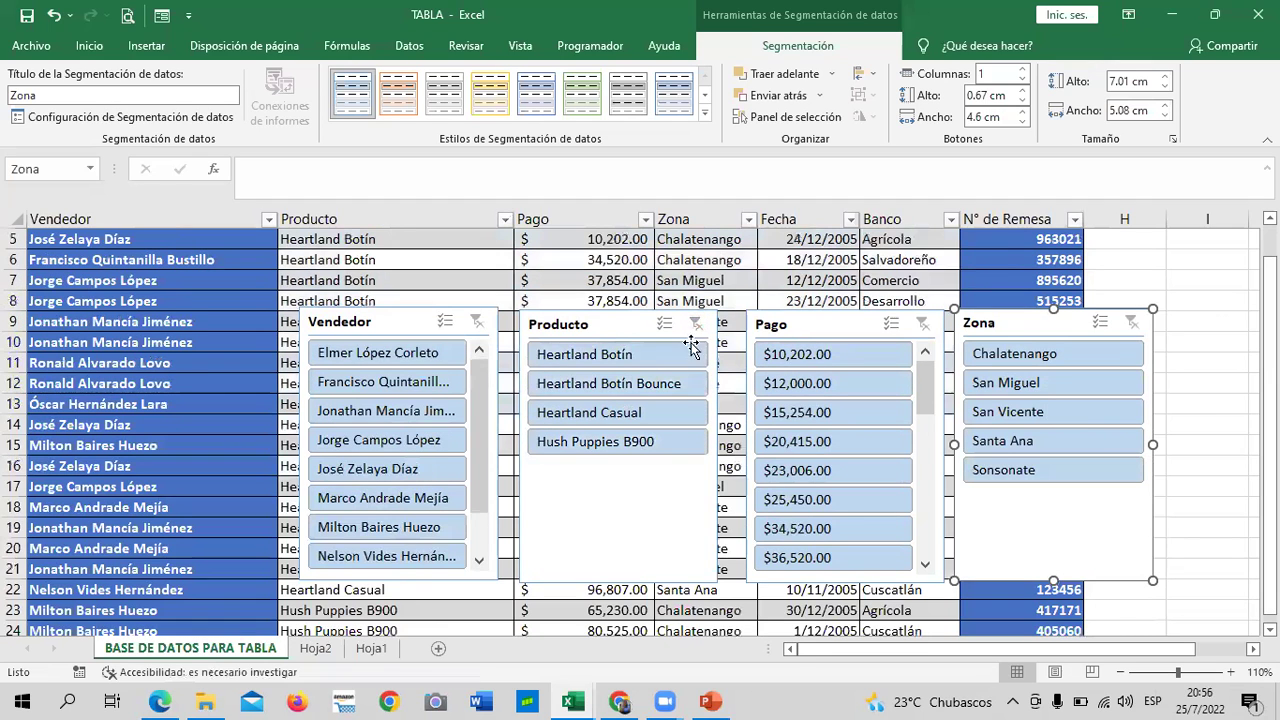
click(650, 354)
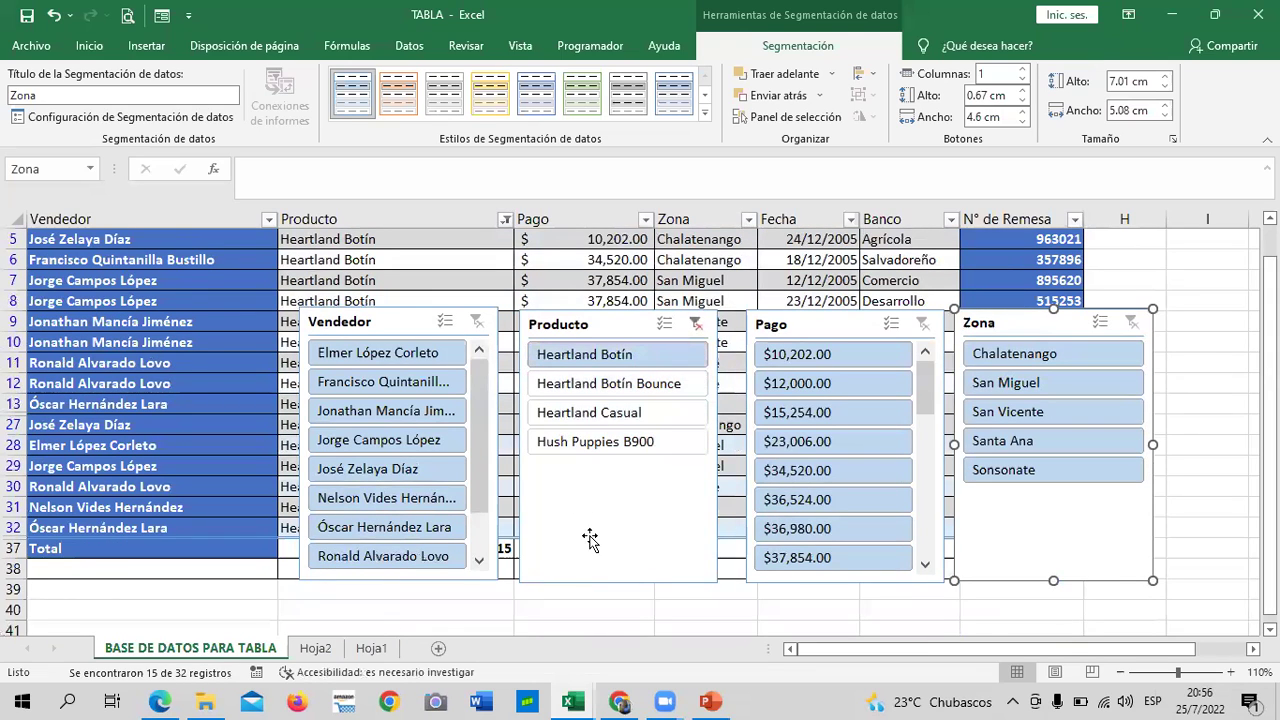
- Clear the Producto filter so all 32 records show, then select the Producto and Zona slicers
mouse_move(478, 459)
mouse_down()
mouse_move(483, 530)
mouse_move(476, 439)
mouse_up()
mouse_move(474, 487)
mouse_down()
mouse_move(472, 523)
mouse_move(472, 470)
mouse_up()
drag(930, 410, 928, 447)
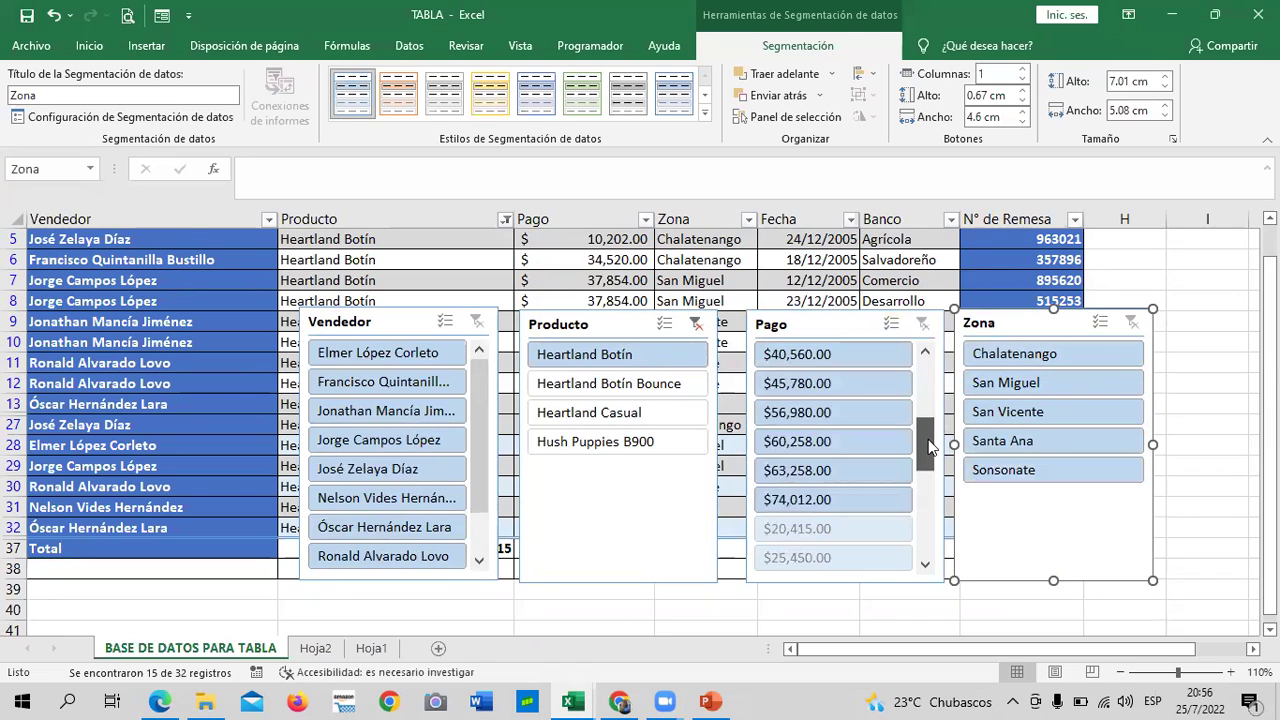
scroll(928, 447, up, 1)
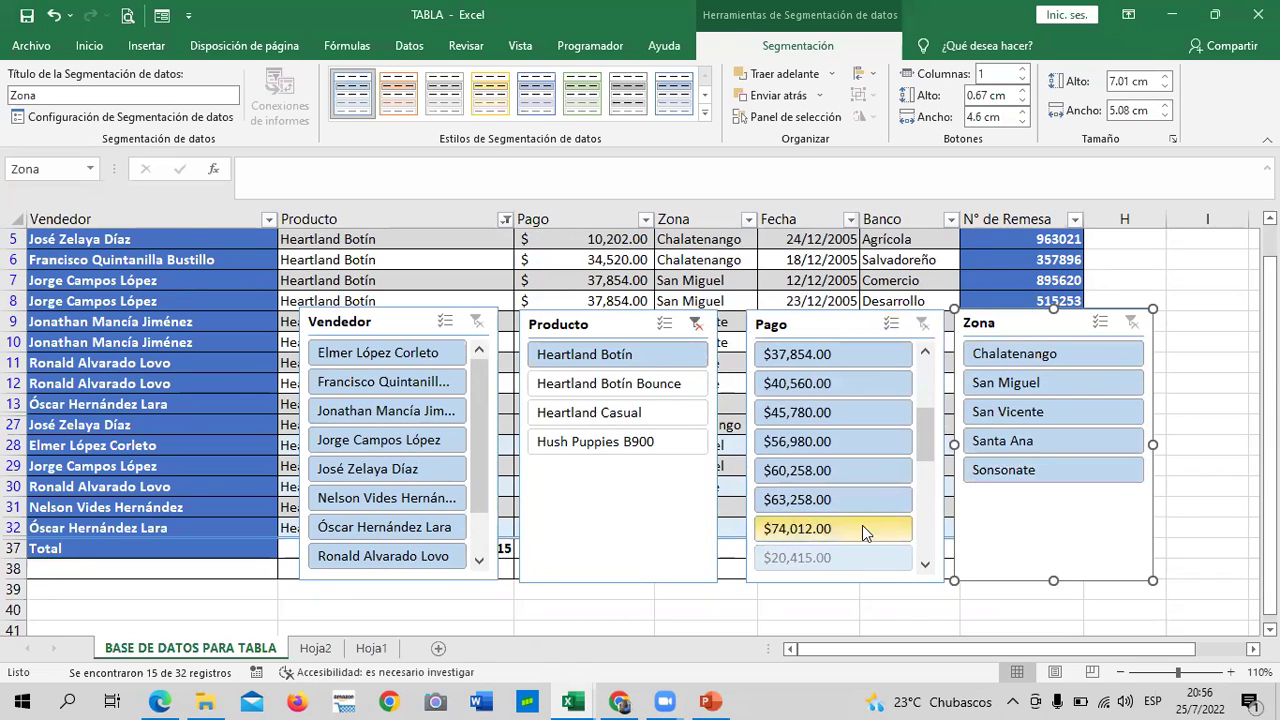
scroll(915, 486, down, 3)
scroll(915, 486, up, 4)
scroll(905, 397, up, 5)
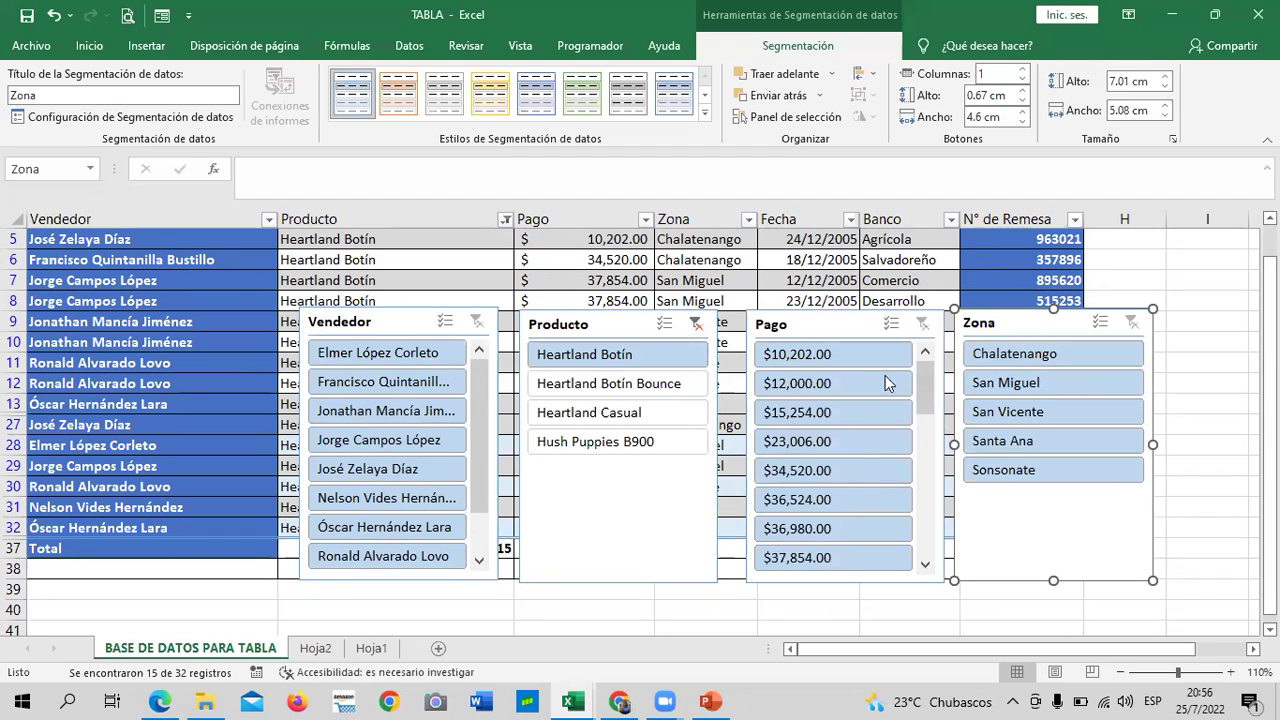
click(694, 324)
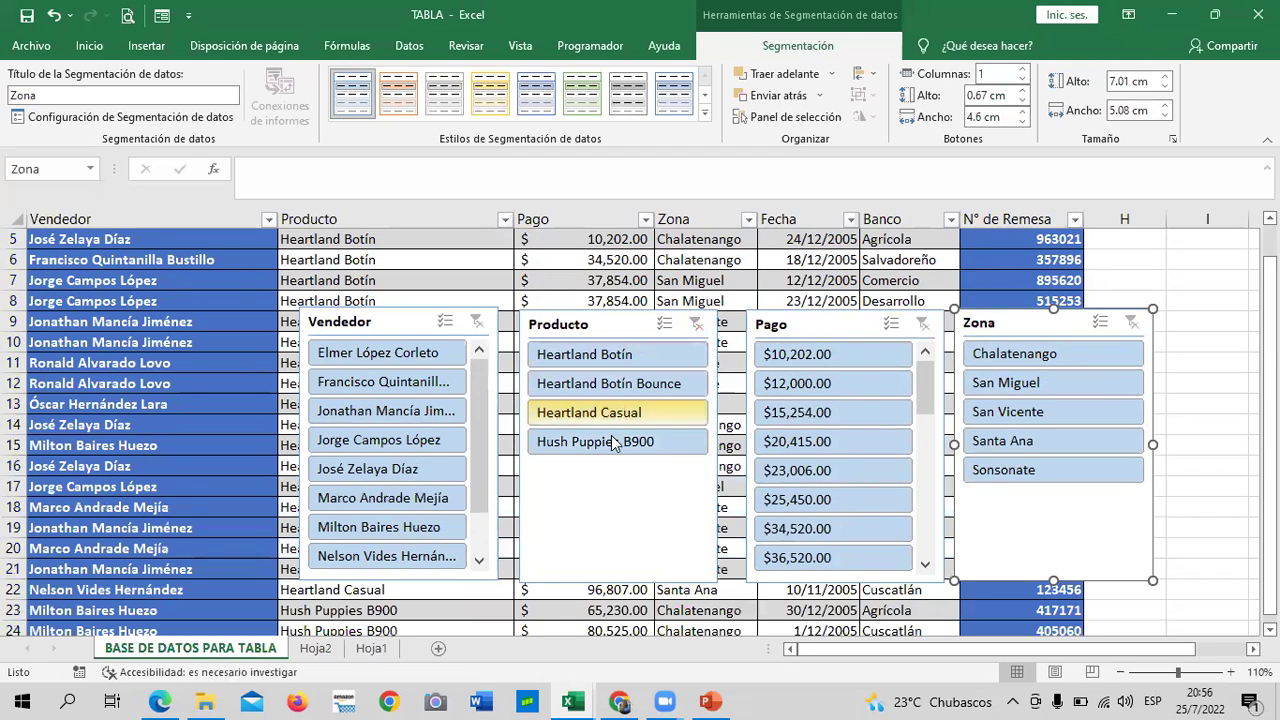
click(610, 548)
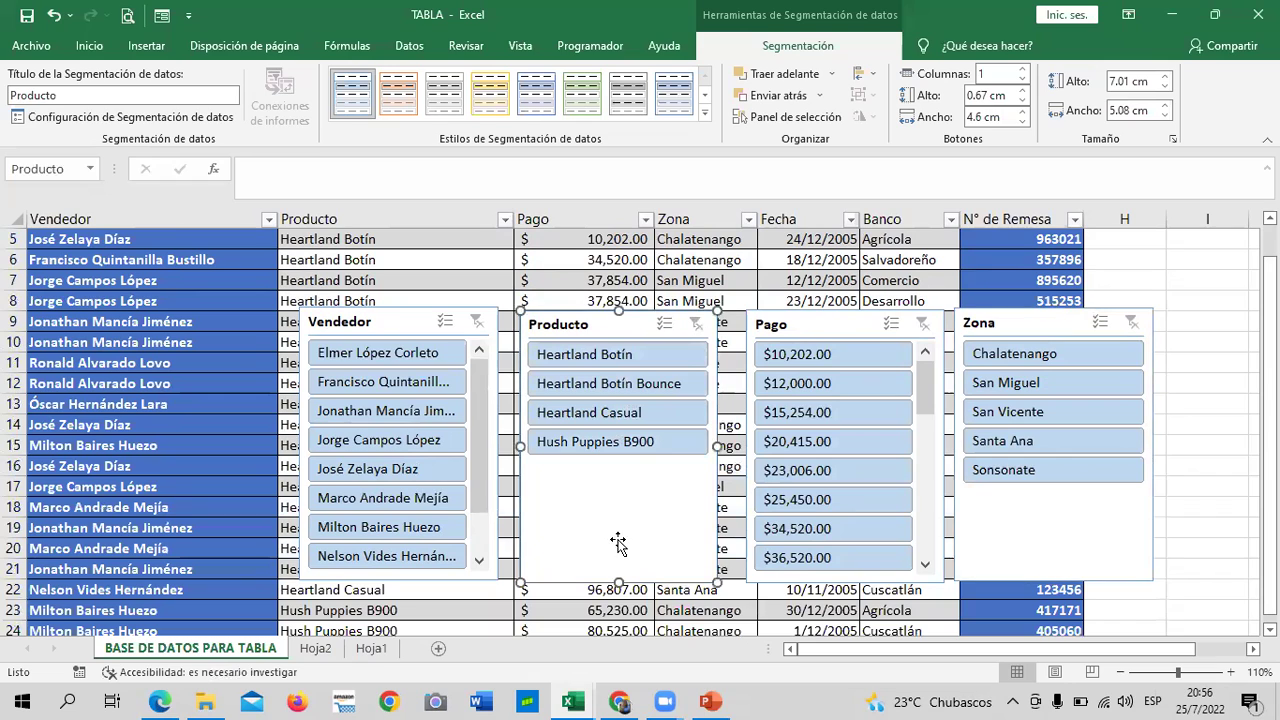
click(1134, 327)
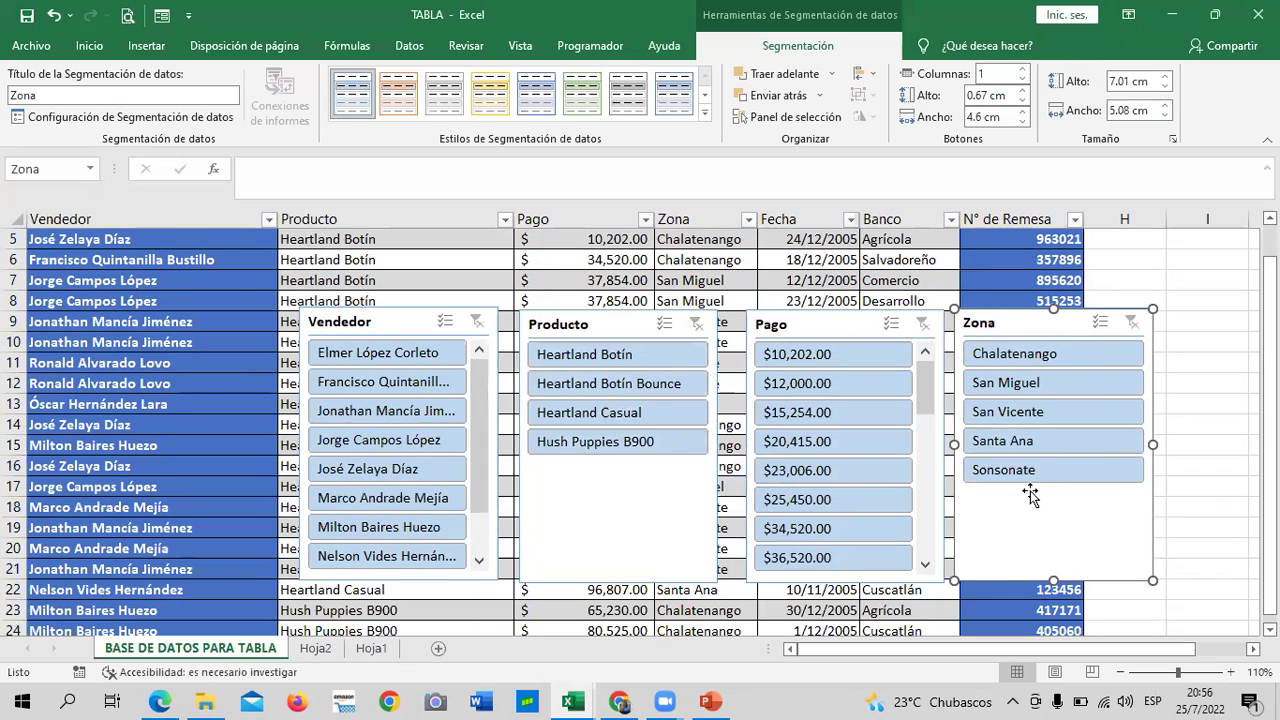
click(1057, 443)
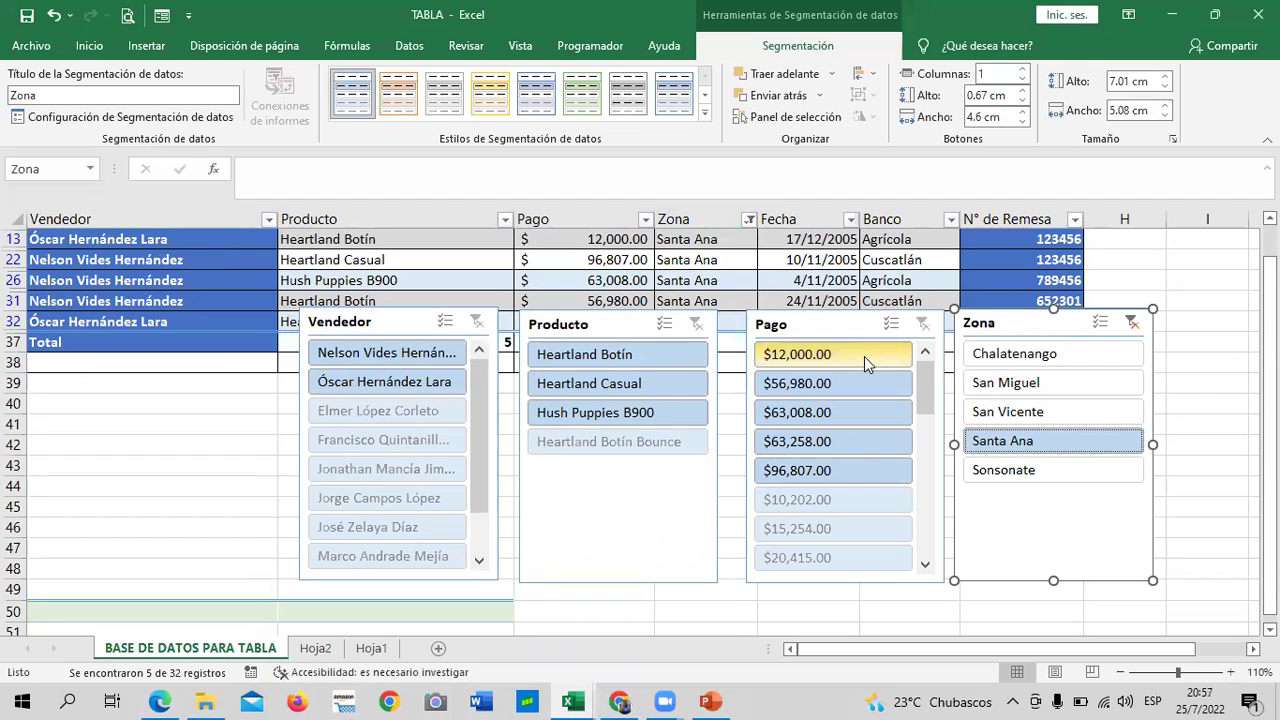
click(1128, 324)
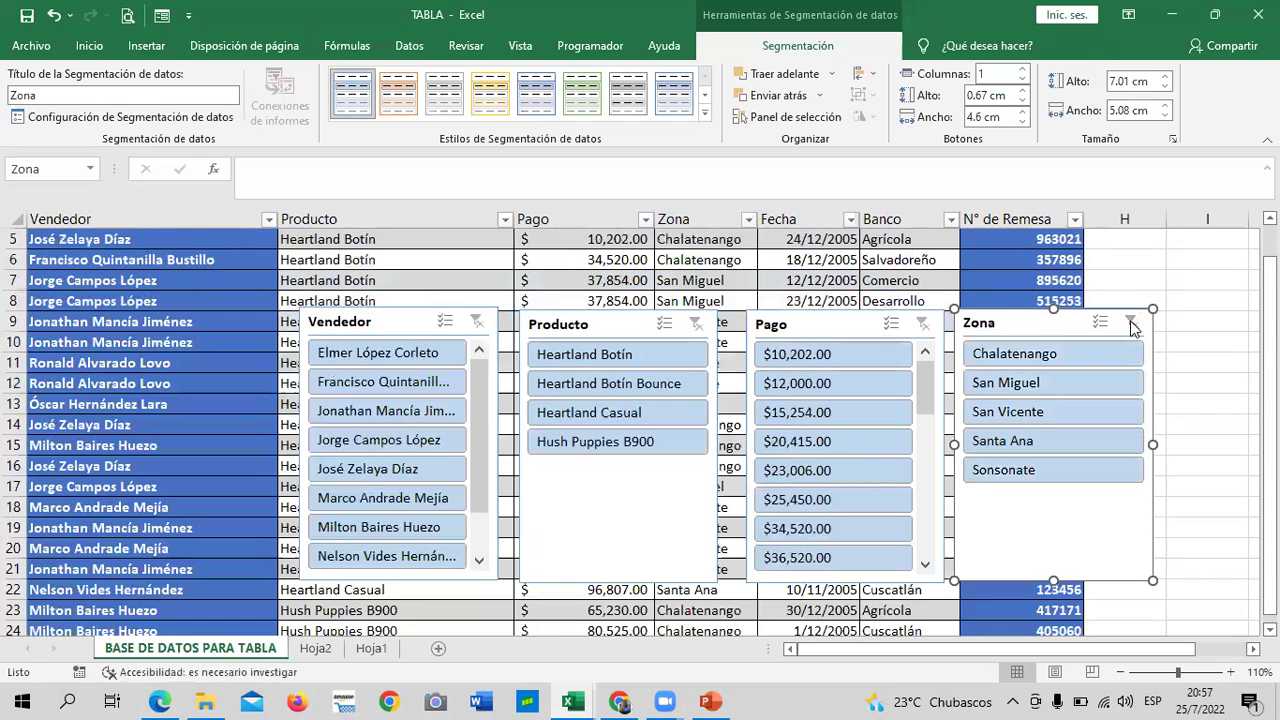
click(1221, 408)
click(398, 323)
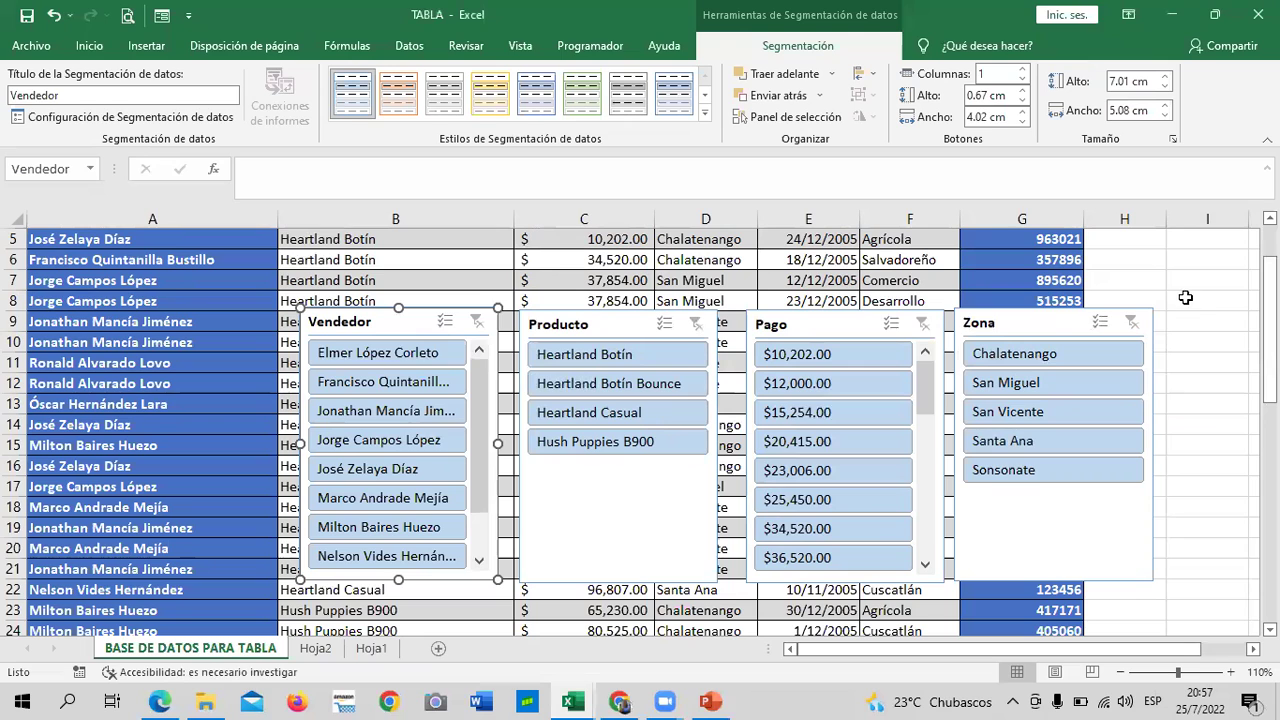
- Delete the Zona, Pago, Producto and Vendedor slicers
click(1066, 325)
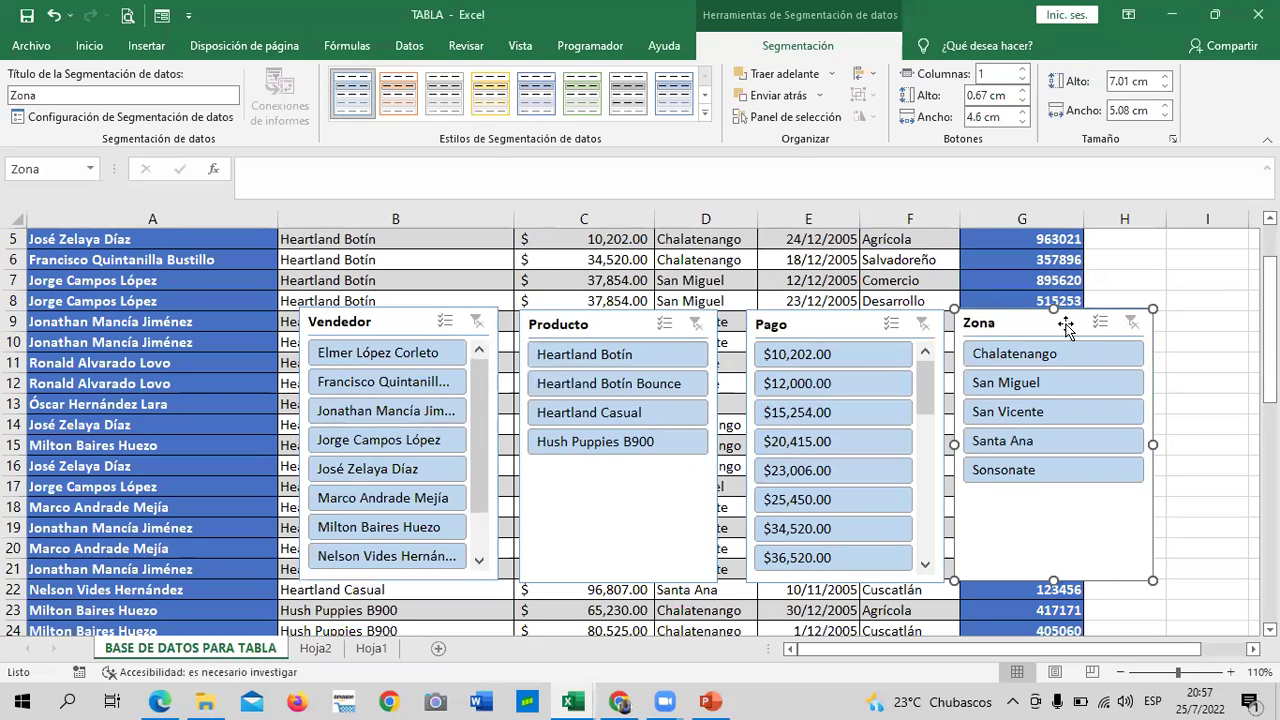
key(Delete)
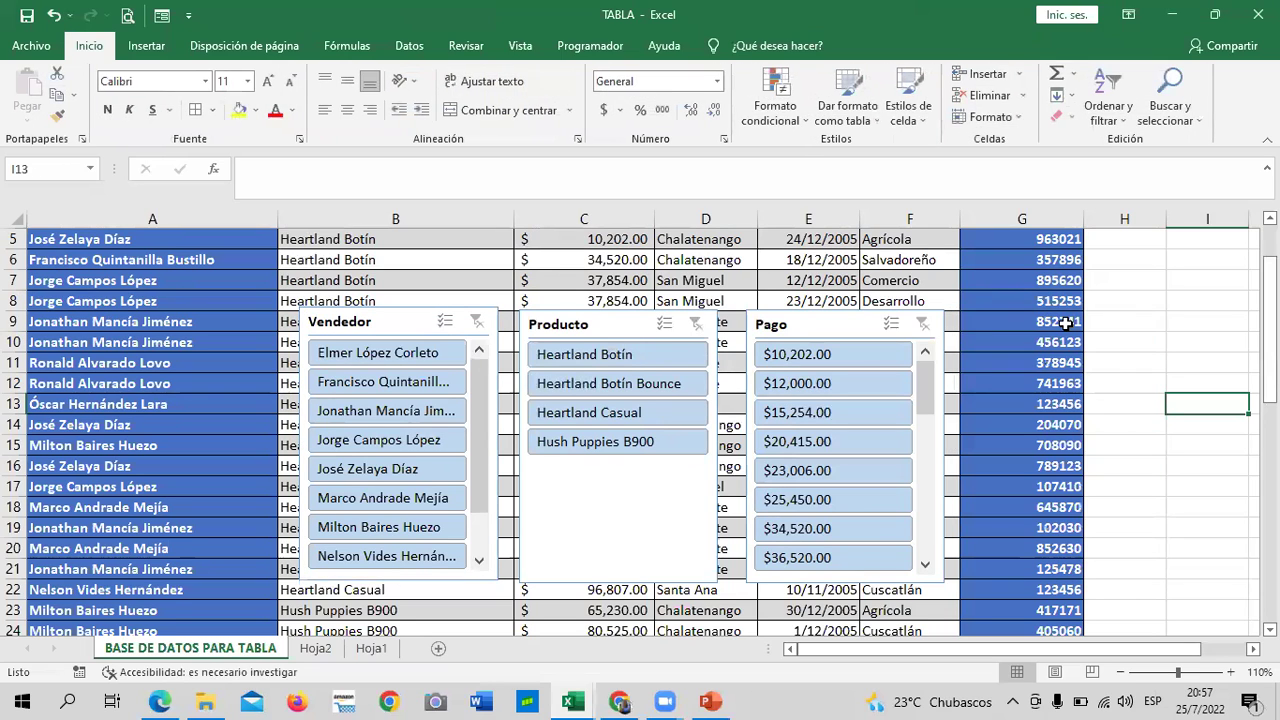
click(860, 328)
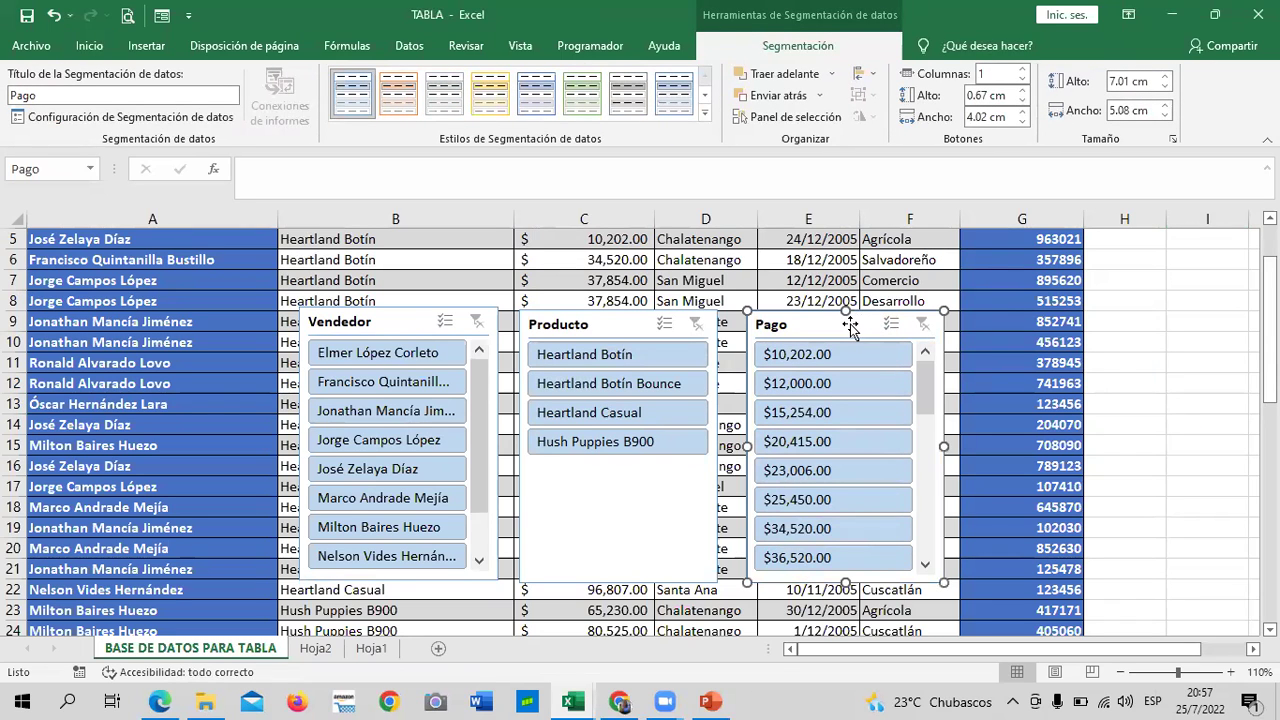
key(Delete)
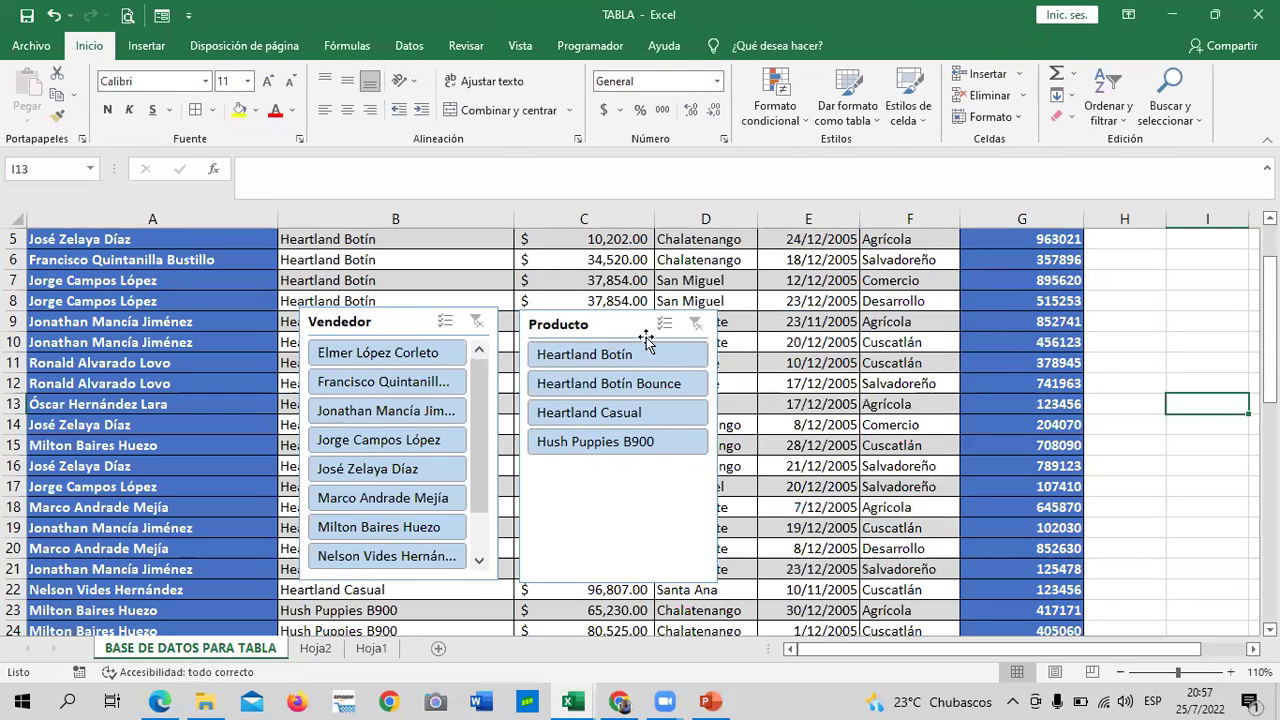
click(640, 330)
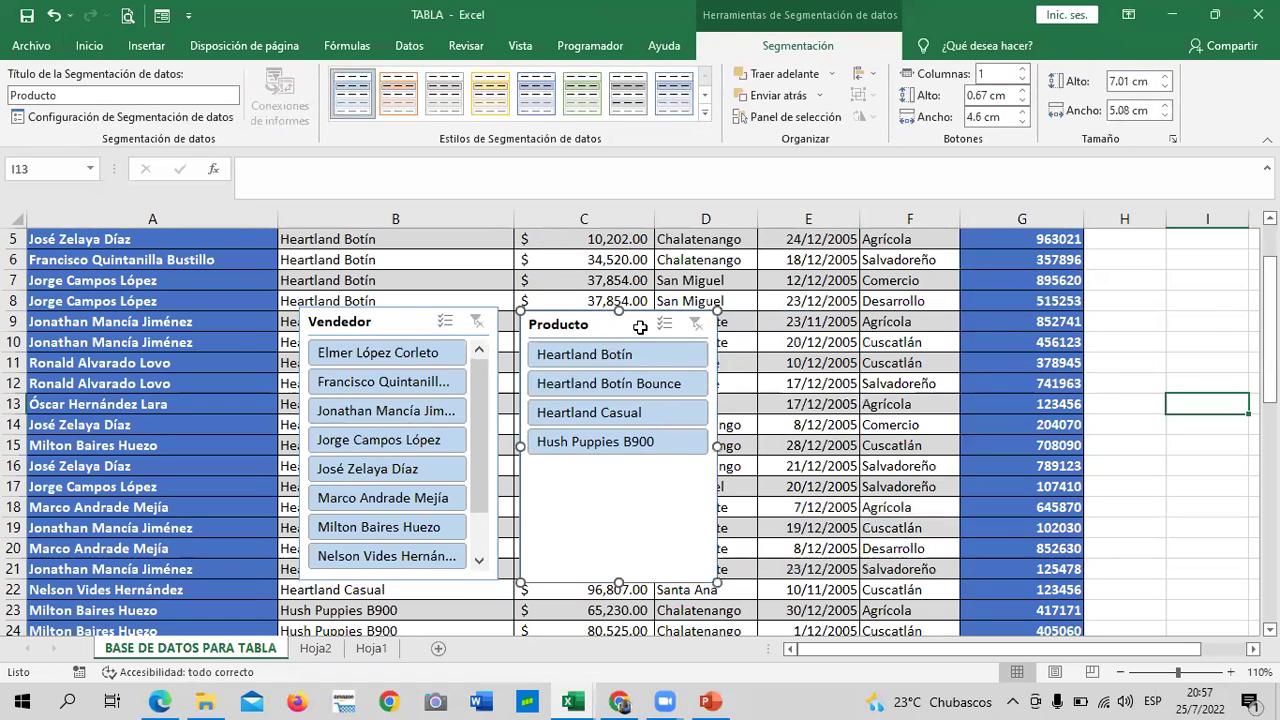
key(Delete)
click(400, 321)
key(Delete)
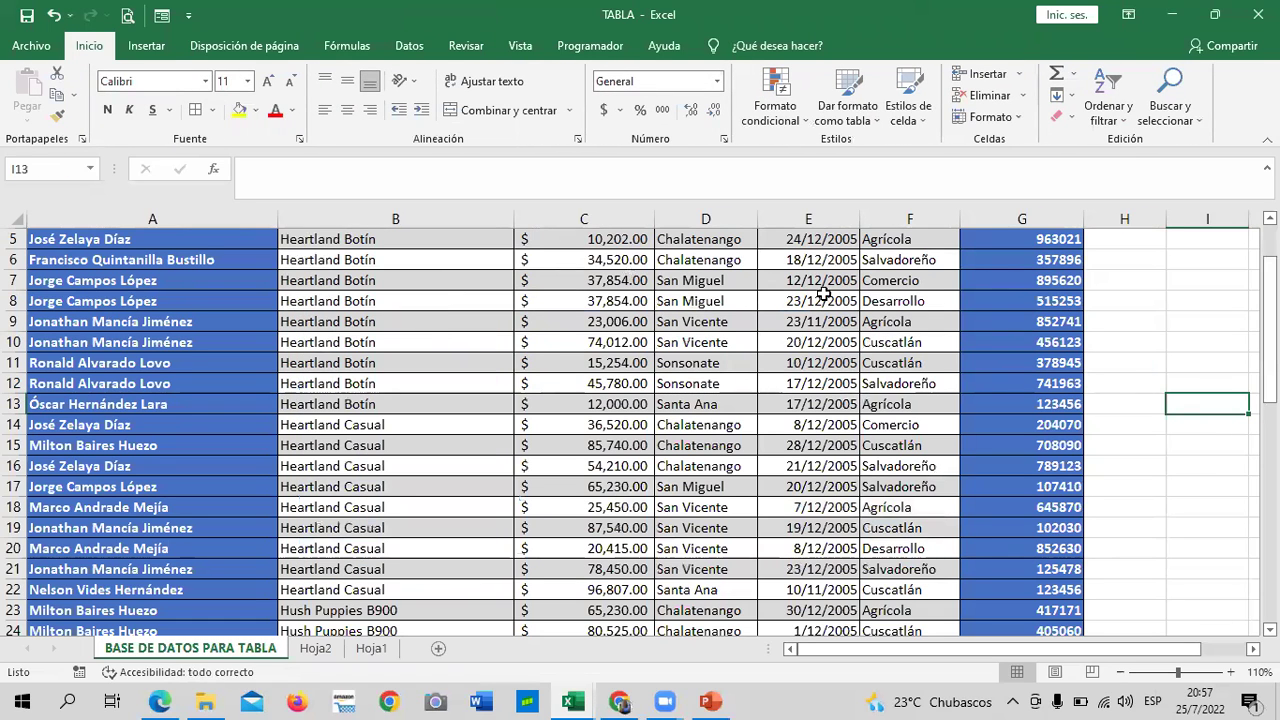
- Check cells I9:I10, C15 and E17, view the Table Design options, and review the Total row
drag(1178, 327, 1183, 335)
click(603, 448)
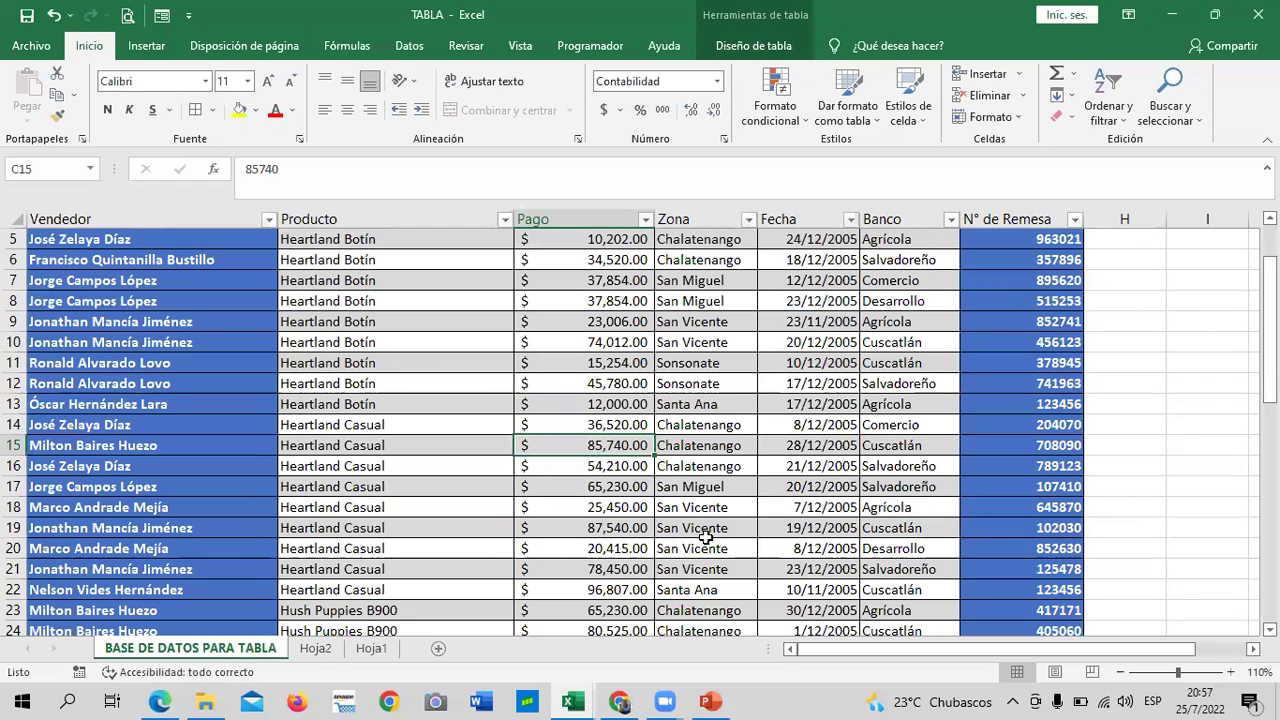
click(780, 488)
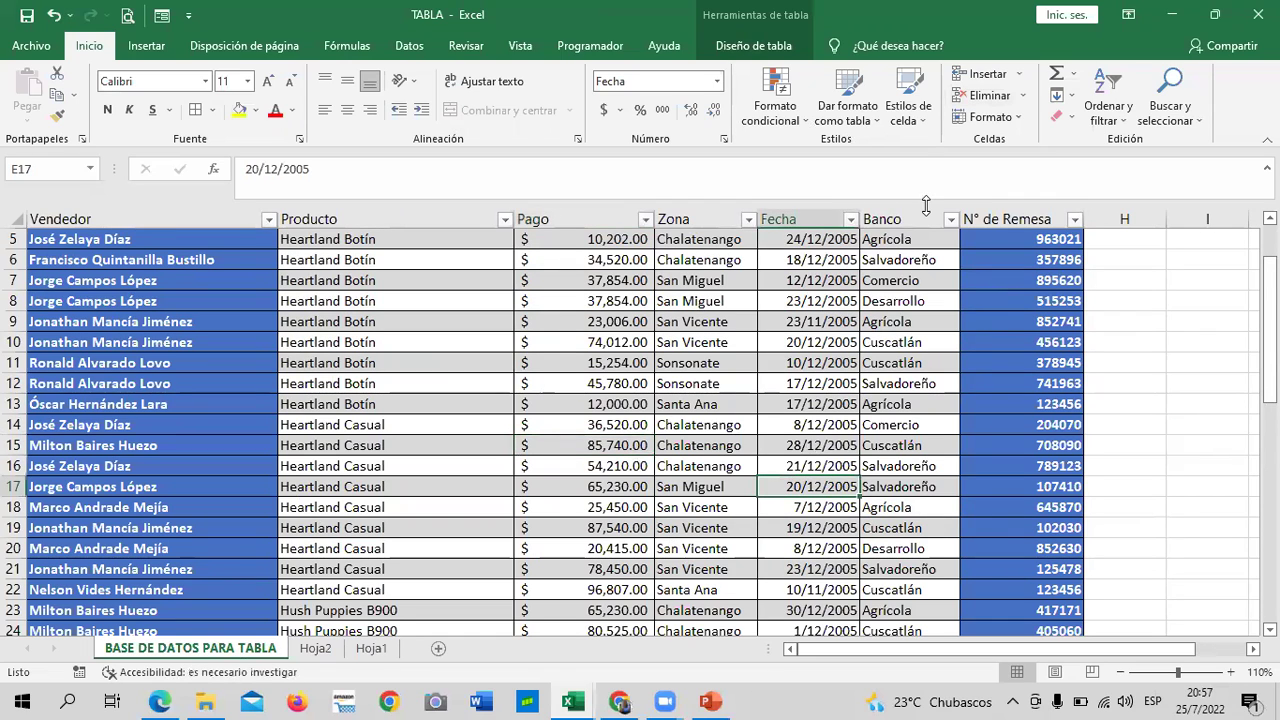
click(765, 50)
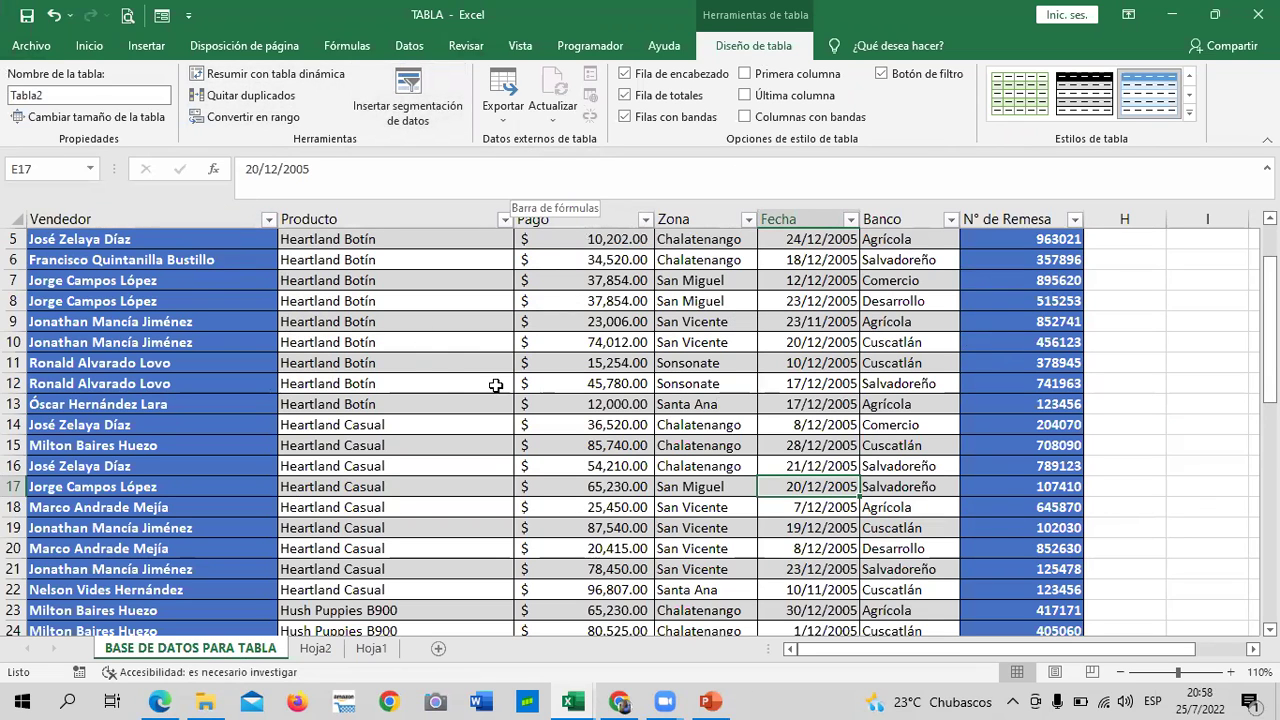
scroll(490, 468, down, 5)
scroll(490, 468, down, 5)
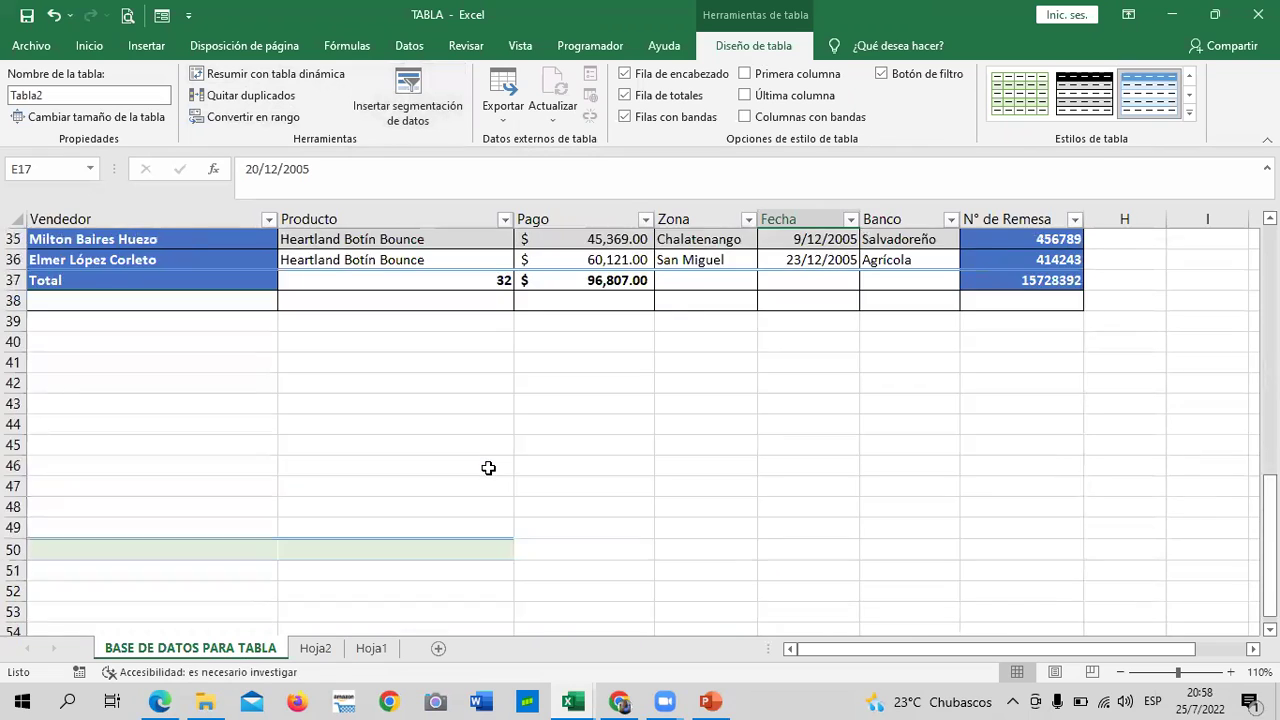
scroll(488, 470, up, 10)
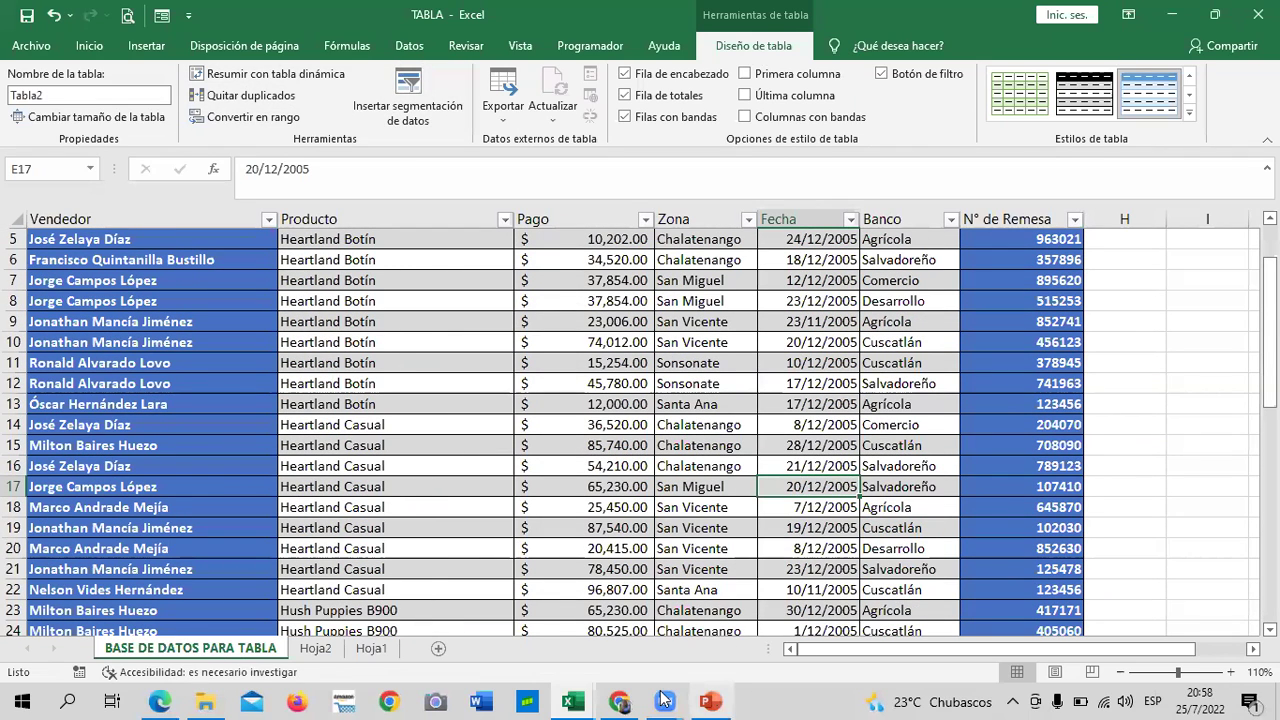
- Return to the course page, open the 4.5 Laboratorio quiz, and look over its questions
mouse_move(619, 701)
click(640, 640)
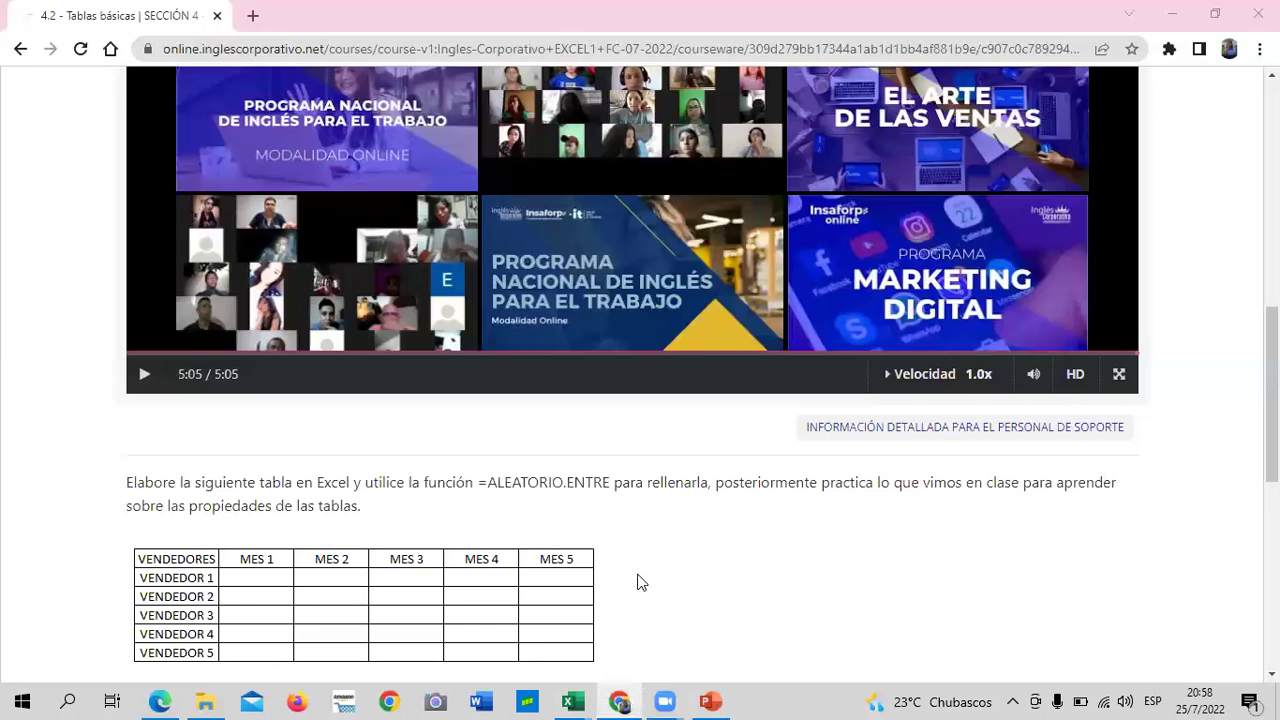
scroll(611, 405, up, 8)
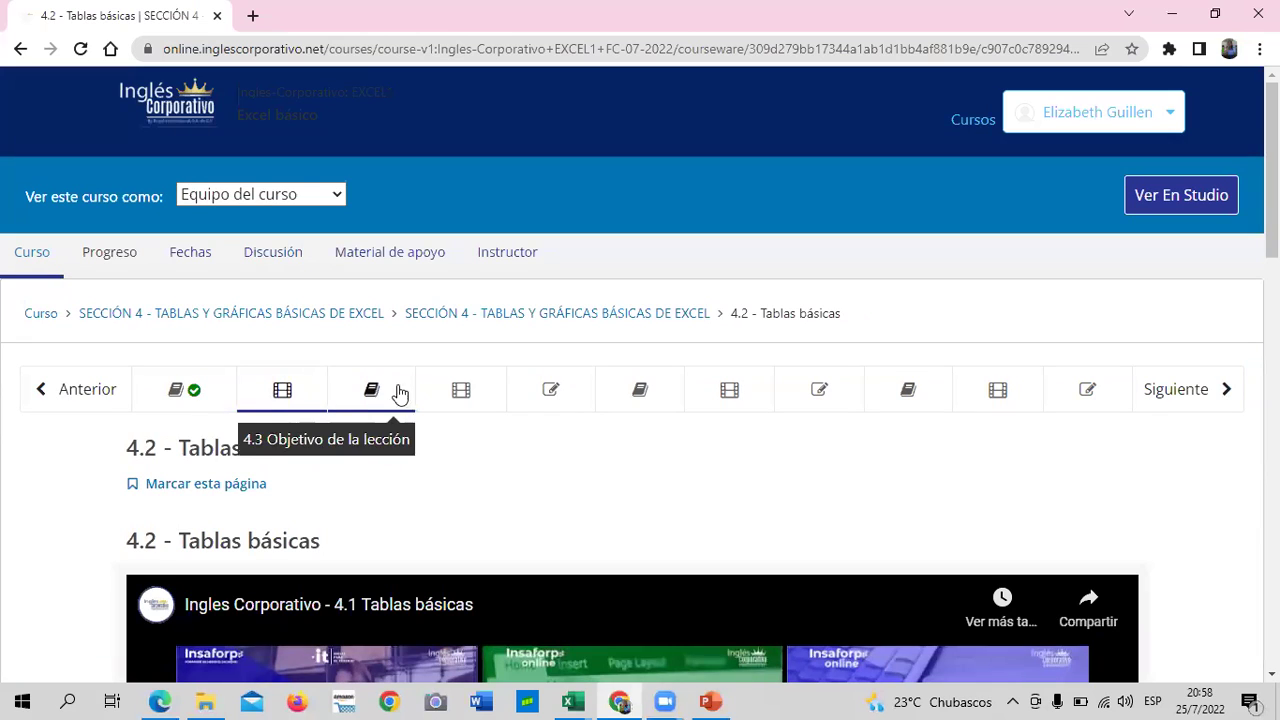
click(583, 407)
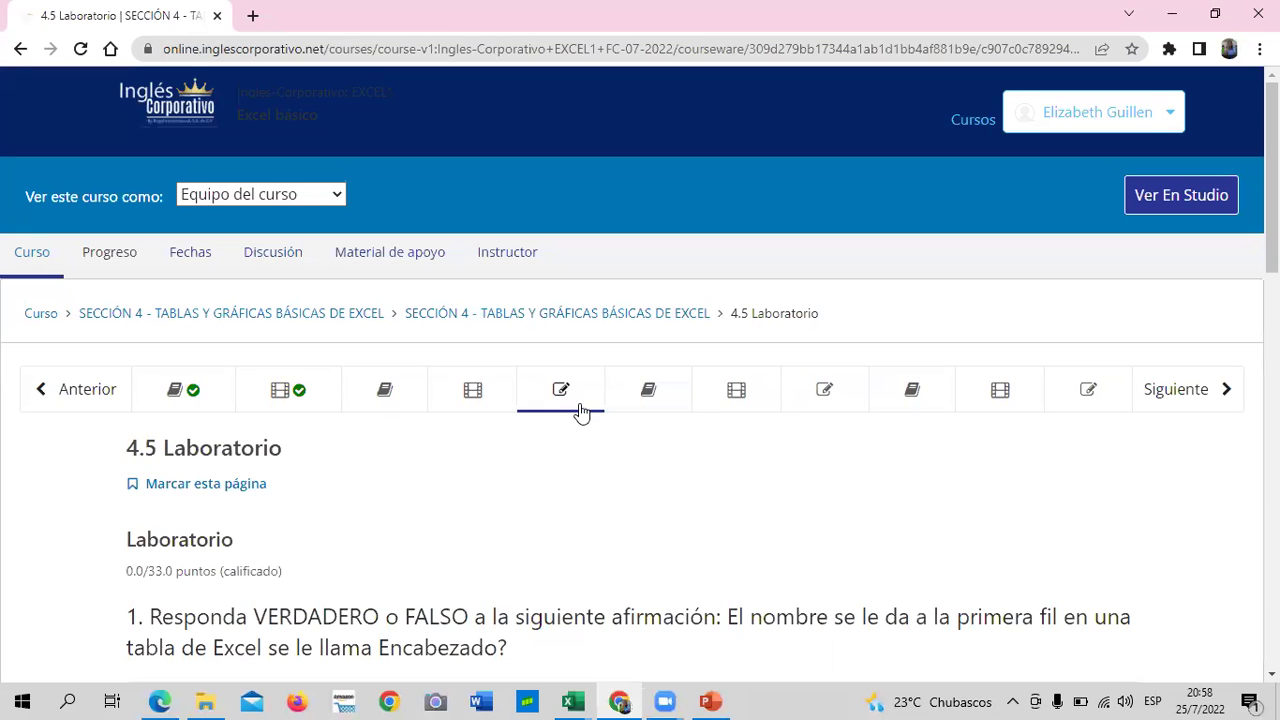
scroll(583, 410, down, 1)
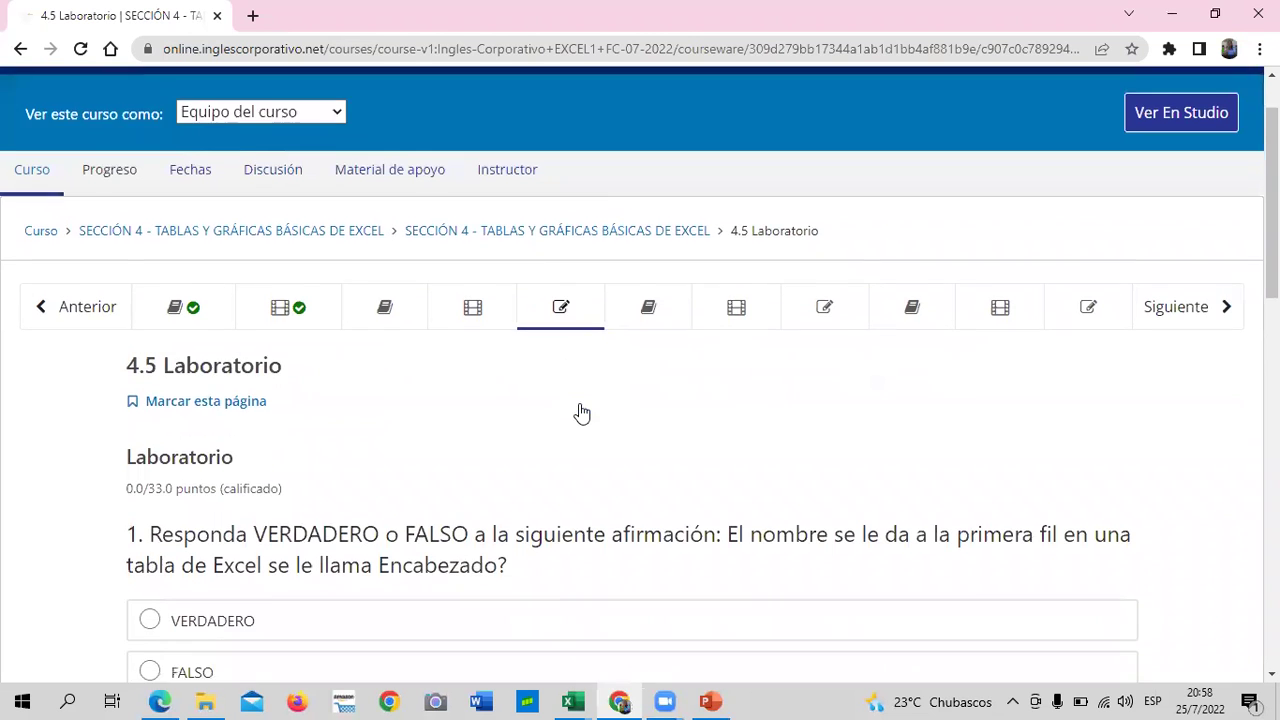
scroll(580, 410, down, 1)
scroll(579, 410, down, 4)
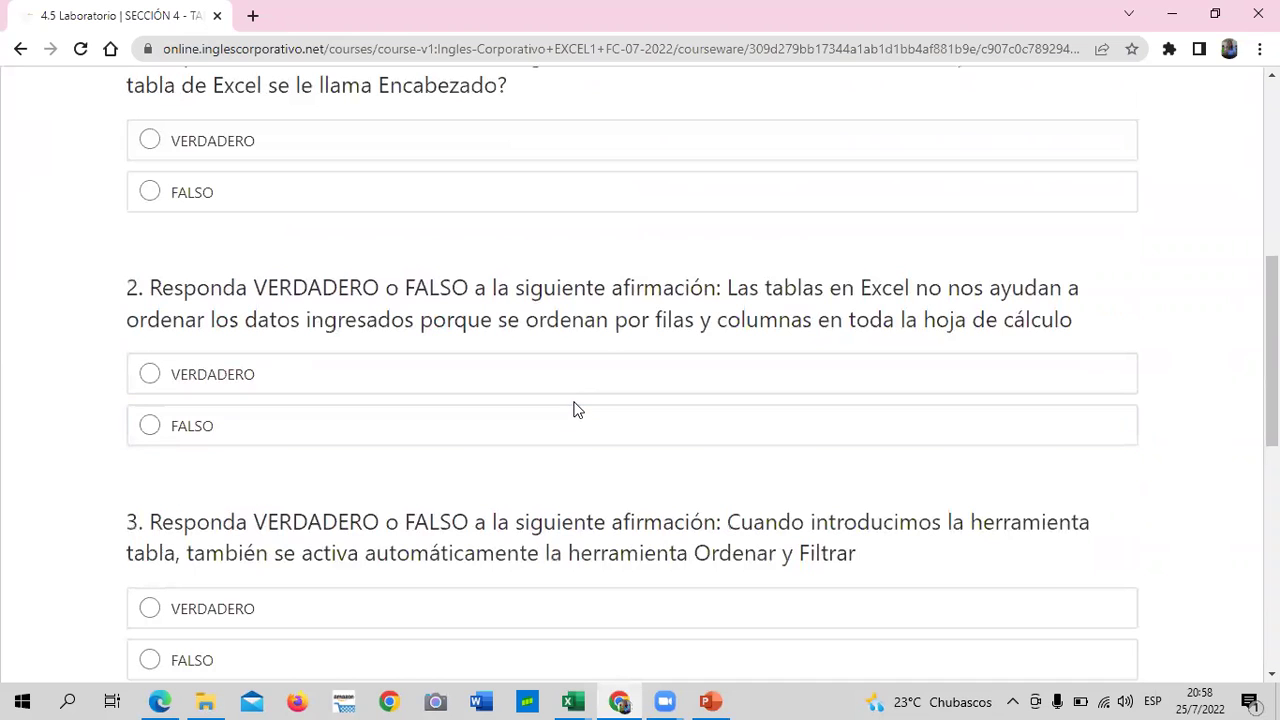
scroll(575, 408, down, 1)
scroll(571, 409, down, 5)
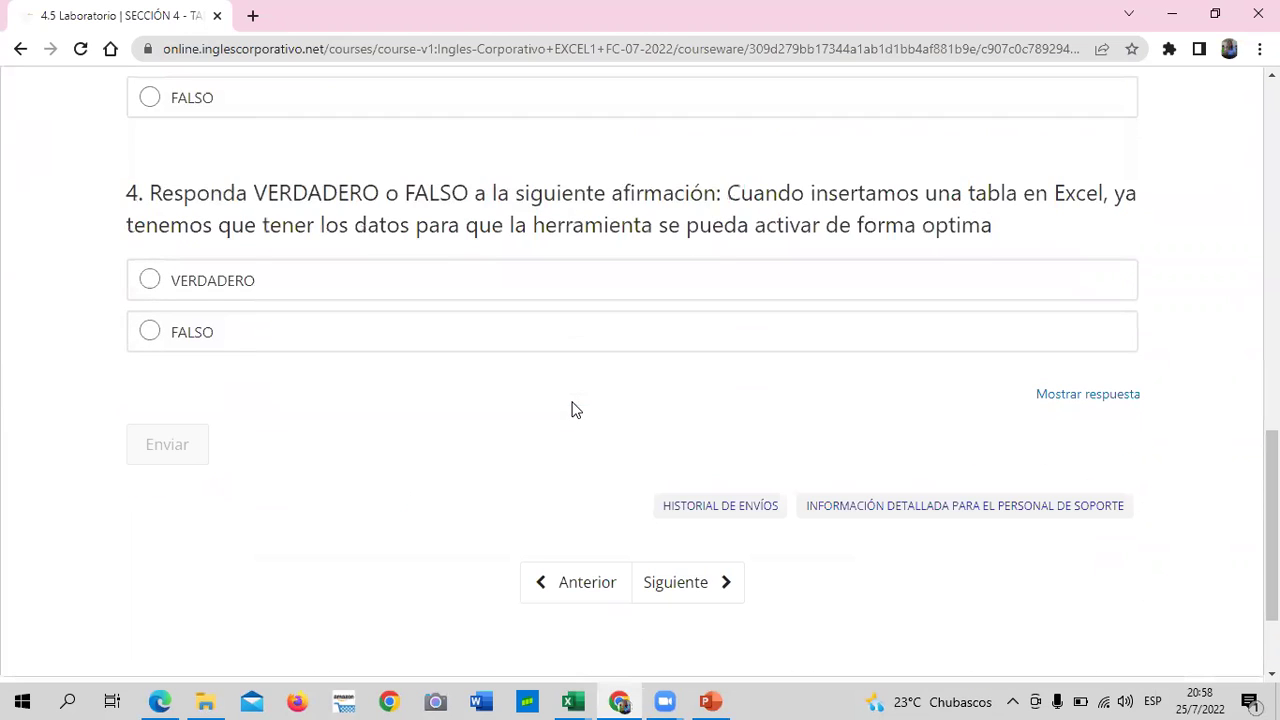
scroll(435, 374, up, 5)
scroll(414, 303, up, 4)
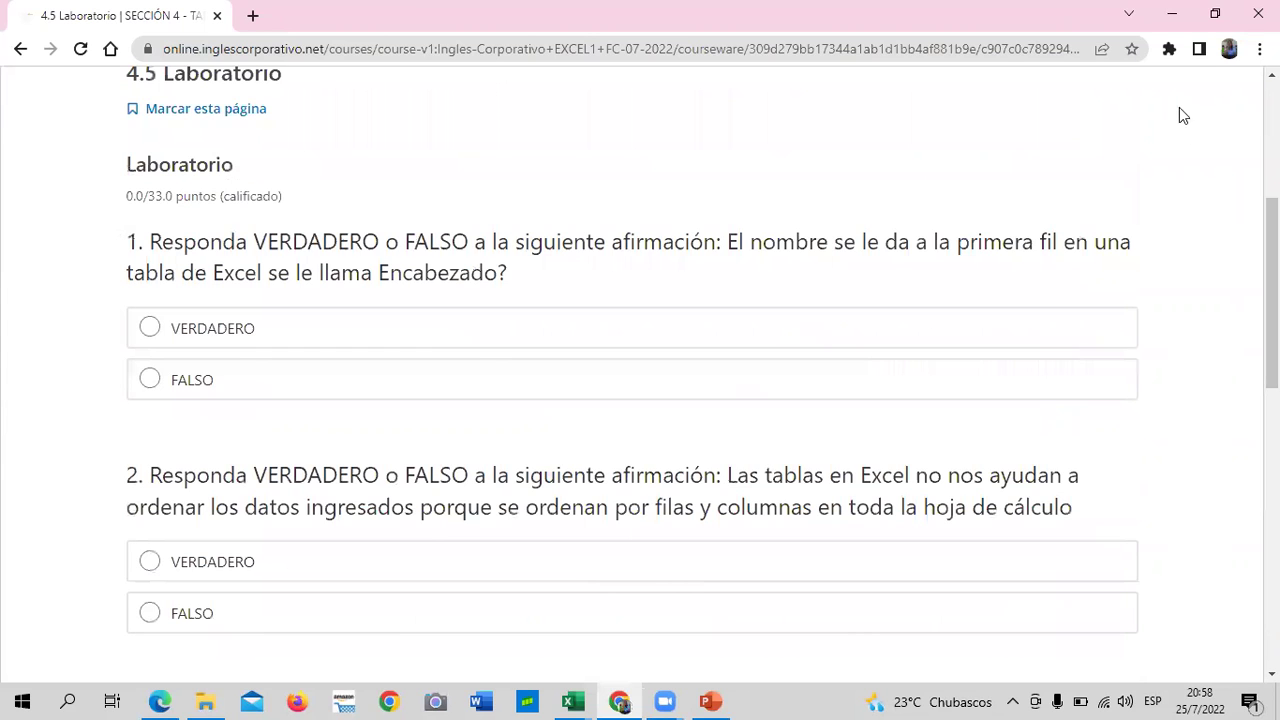
scroll(614, 257, up, 4)
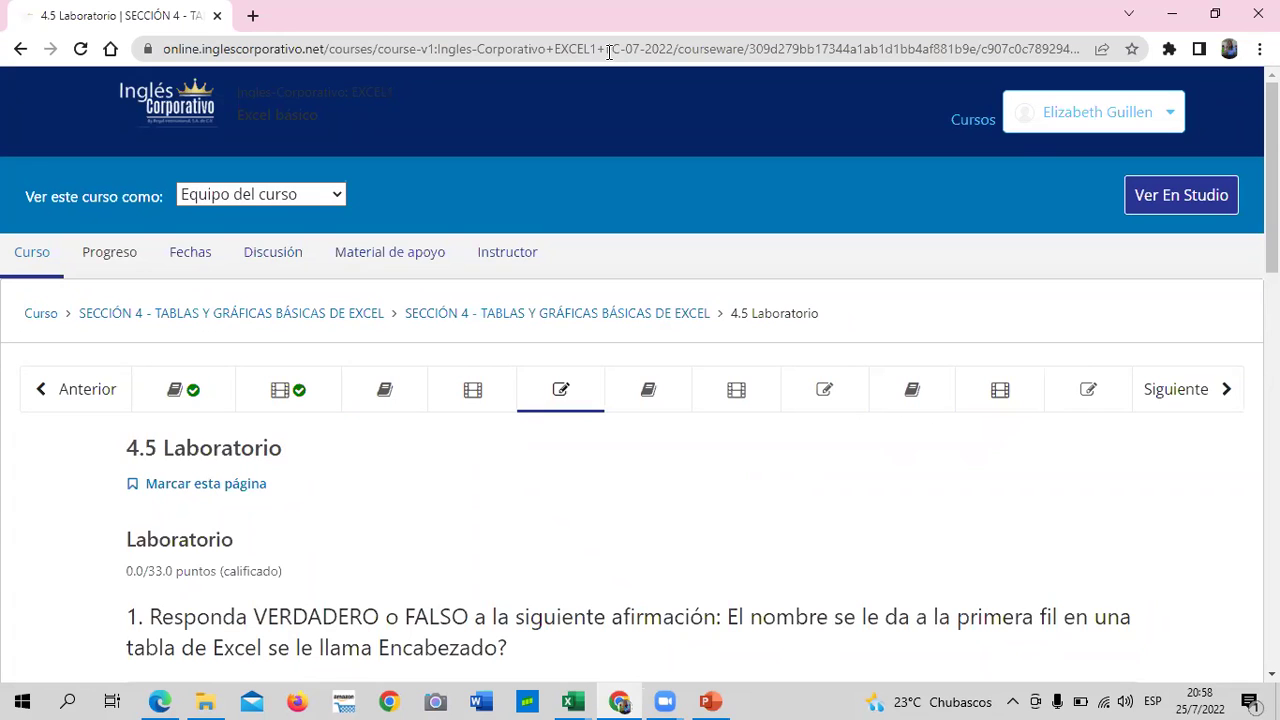
scroll(345, 473, down, 2)
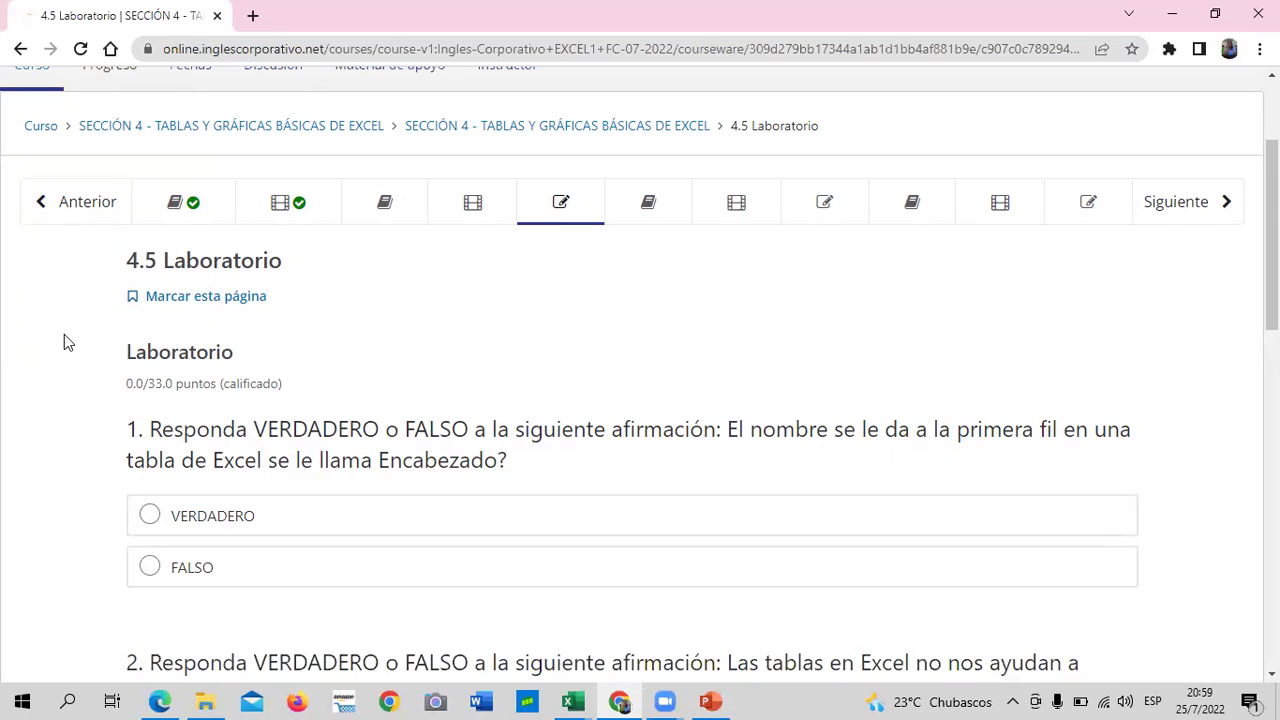
- Mark question 1 VERDADERO, question 2 FALSO, and questions 3 and 4 VERDADERO
click(150, 515)
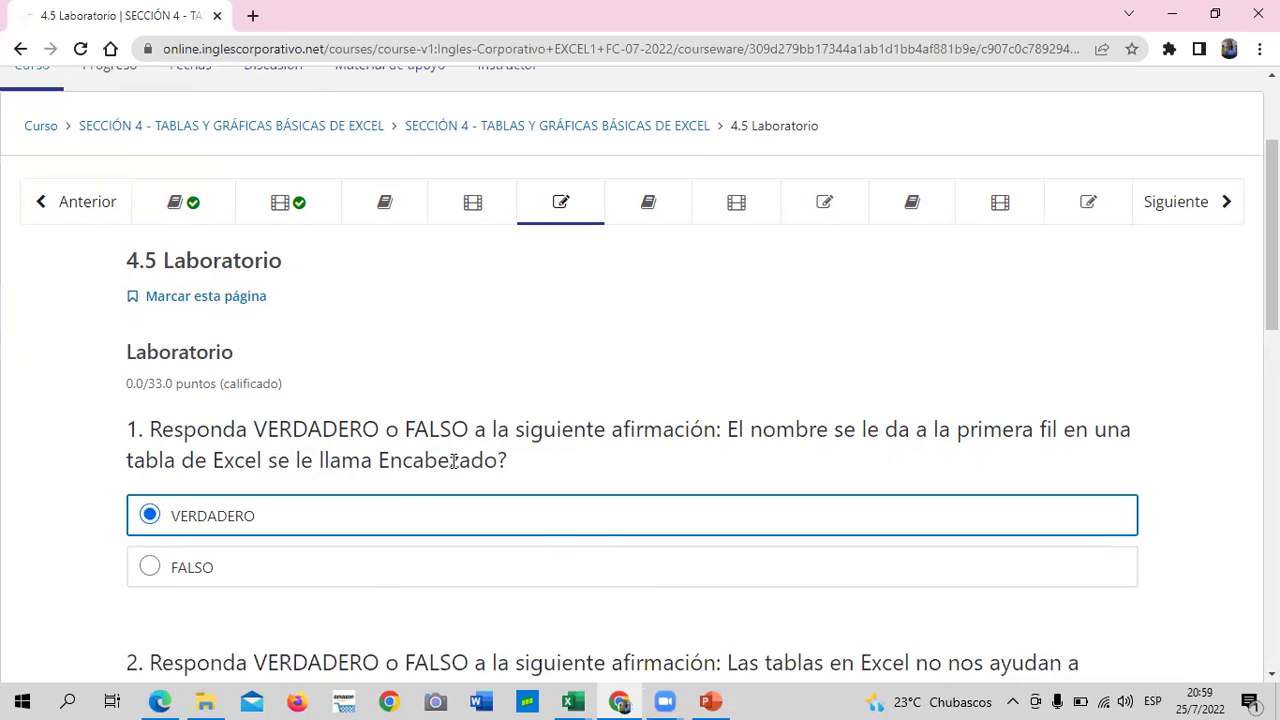
scroll(472, 373, down, 2)
scroll(472, 373, down, 1)
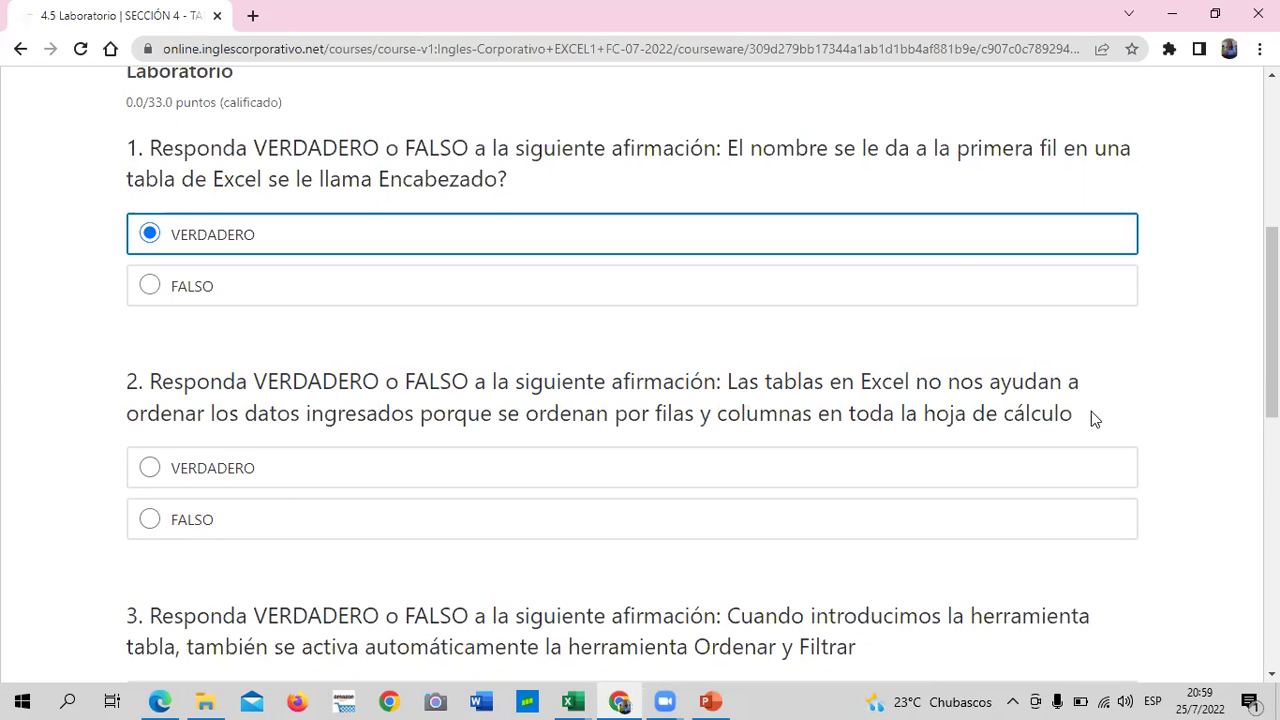
click(150, 518)
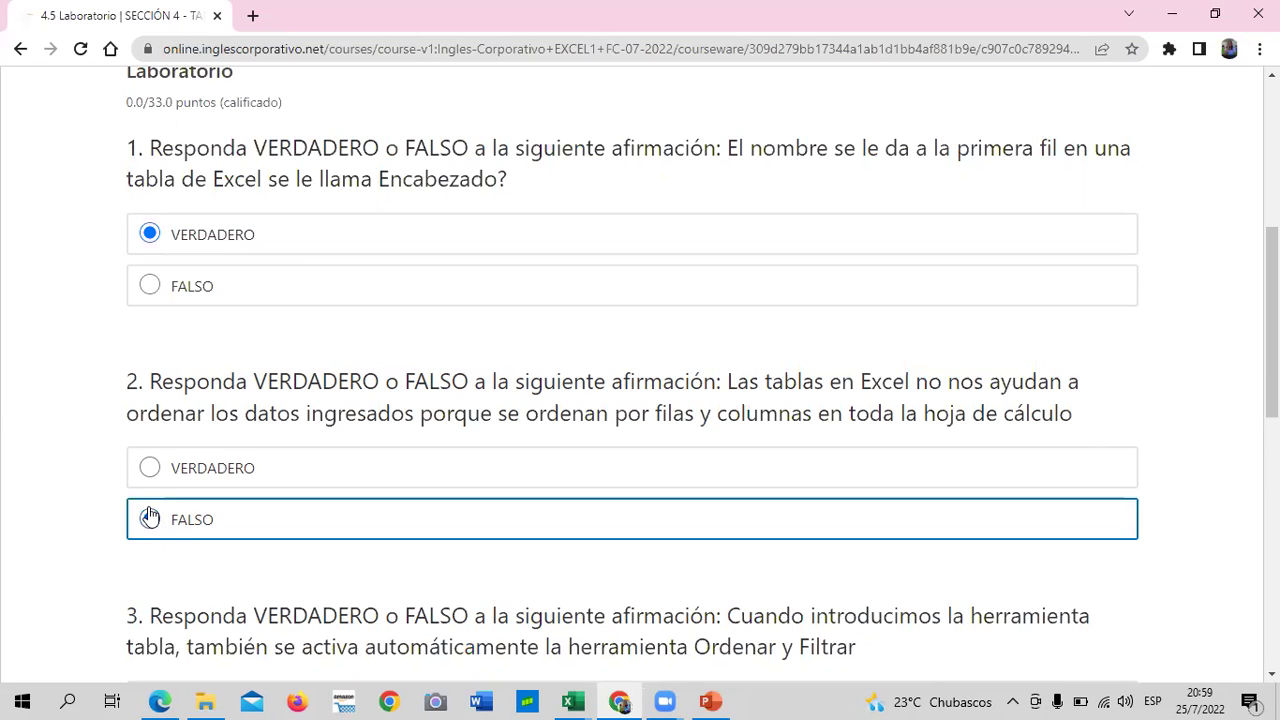
scroll(314, 508, down, 3)
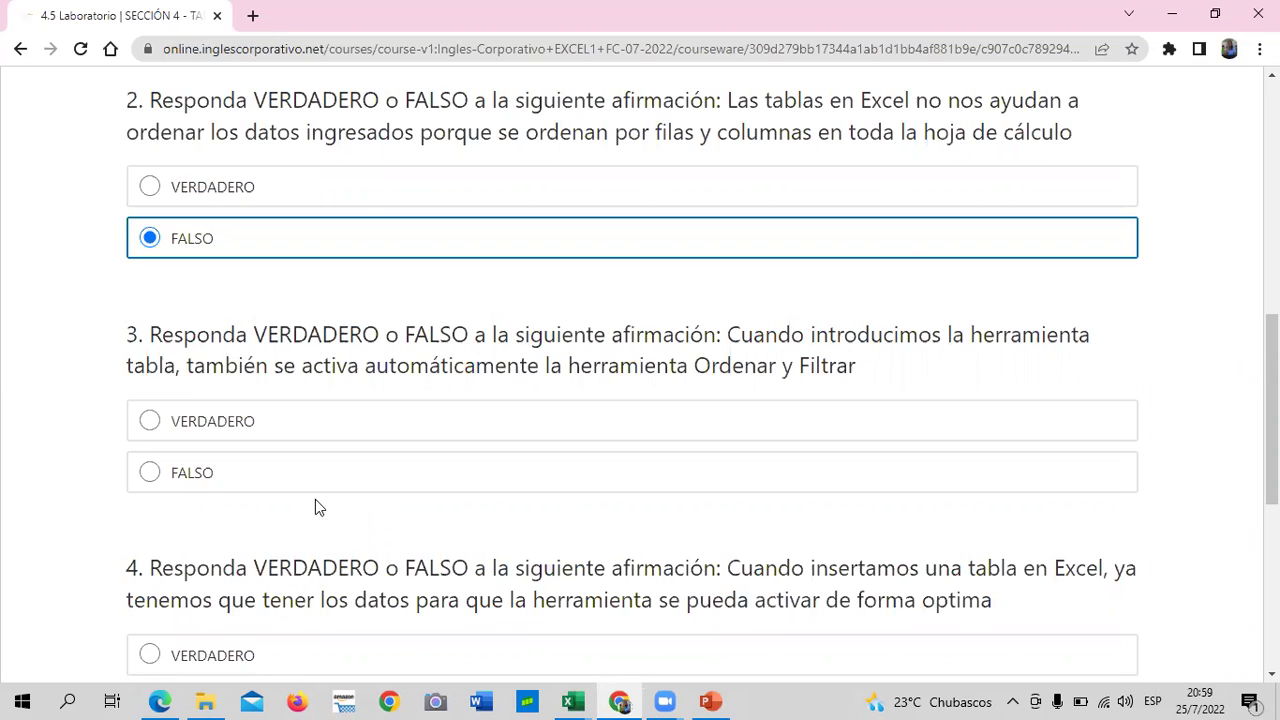
click(148, 423)
scroll(383, 471, down, 2)
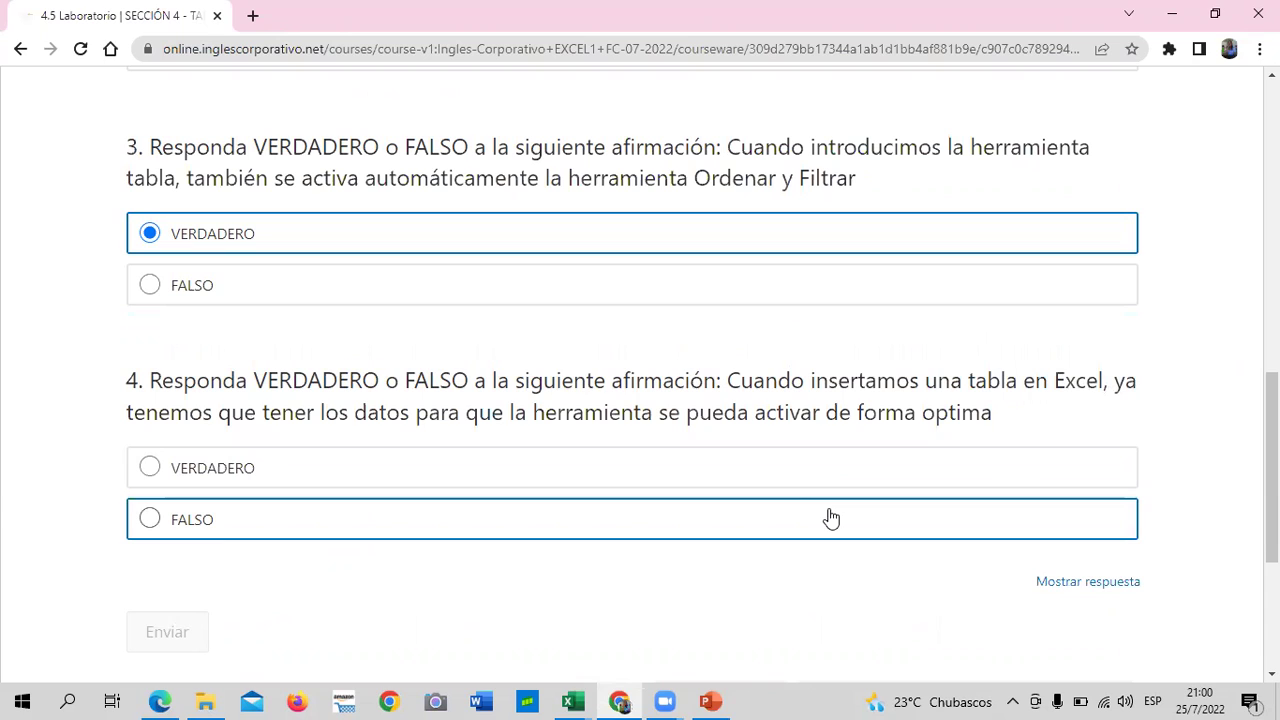
click(149, 467)
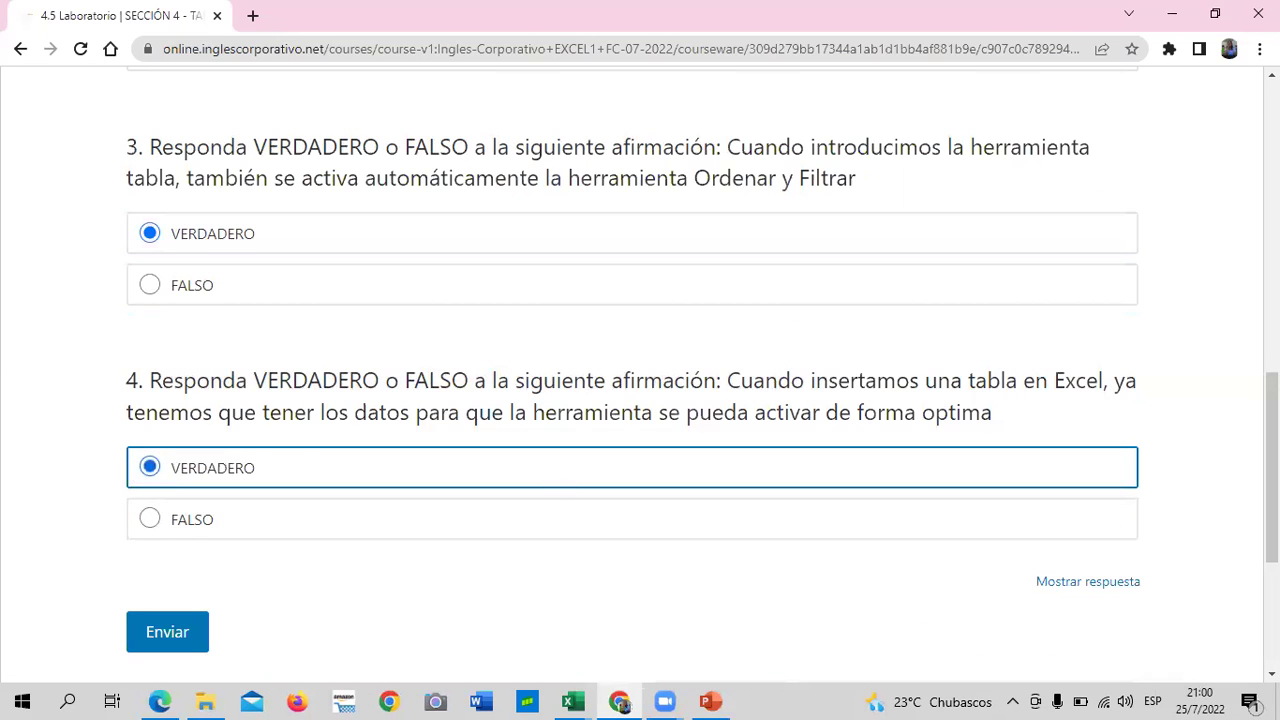
- Show the correct answers, switch question 4 to FALSO, and review the marked quiz
click(1078, 585)
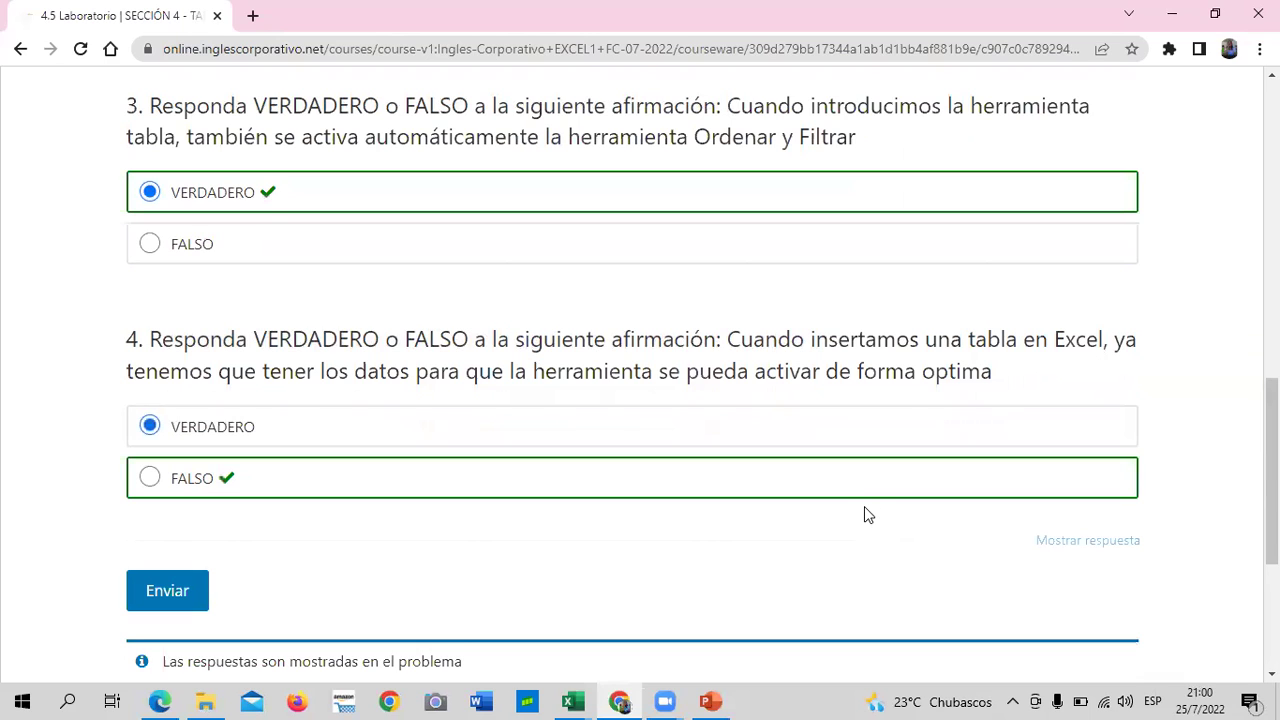
click(149, 478)
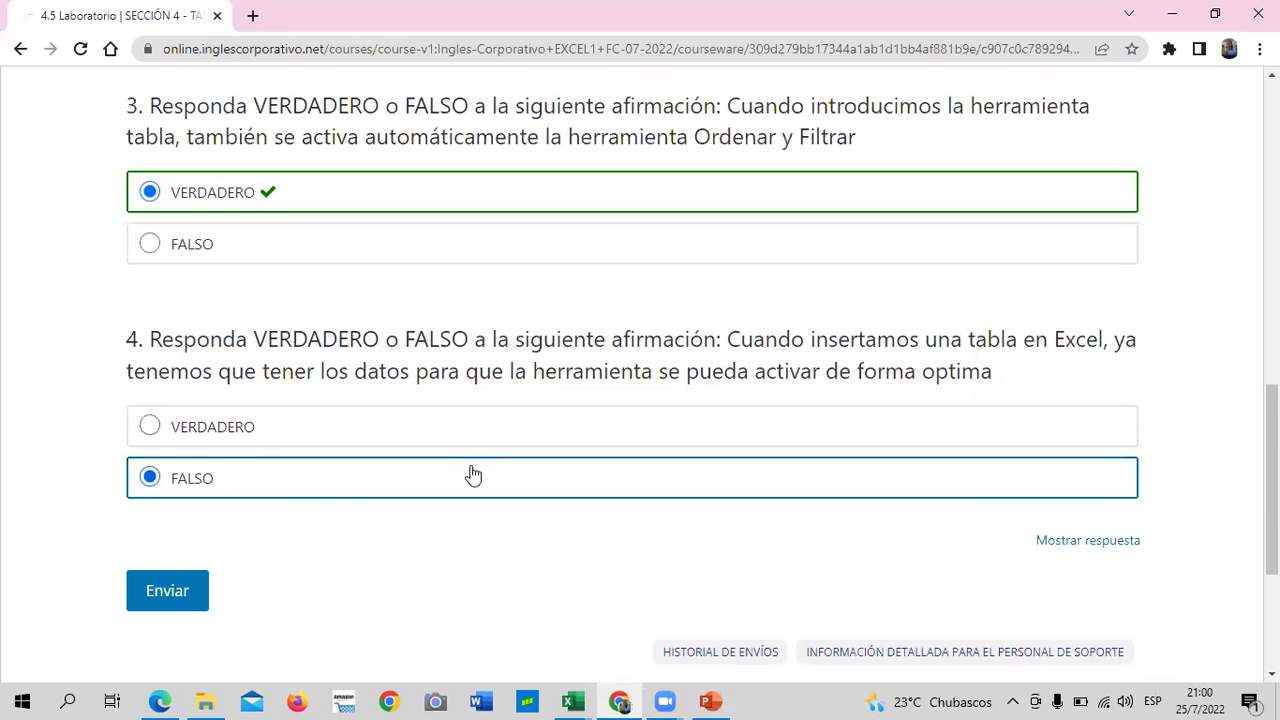
scroll(340, 500, up, 1)
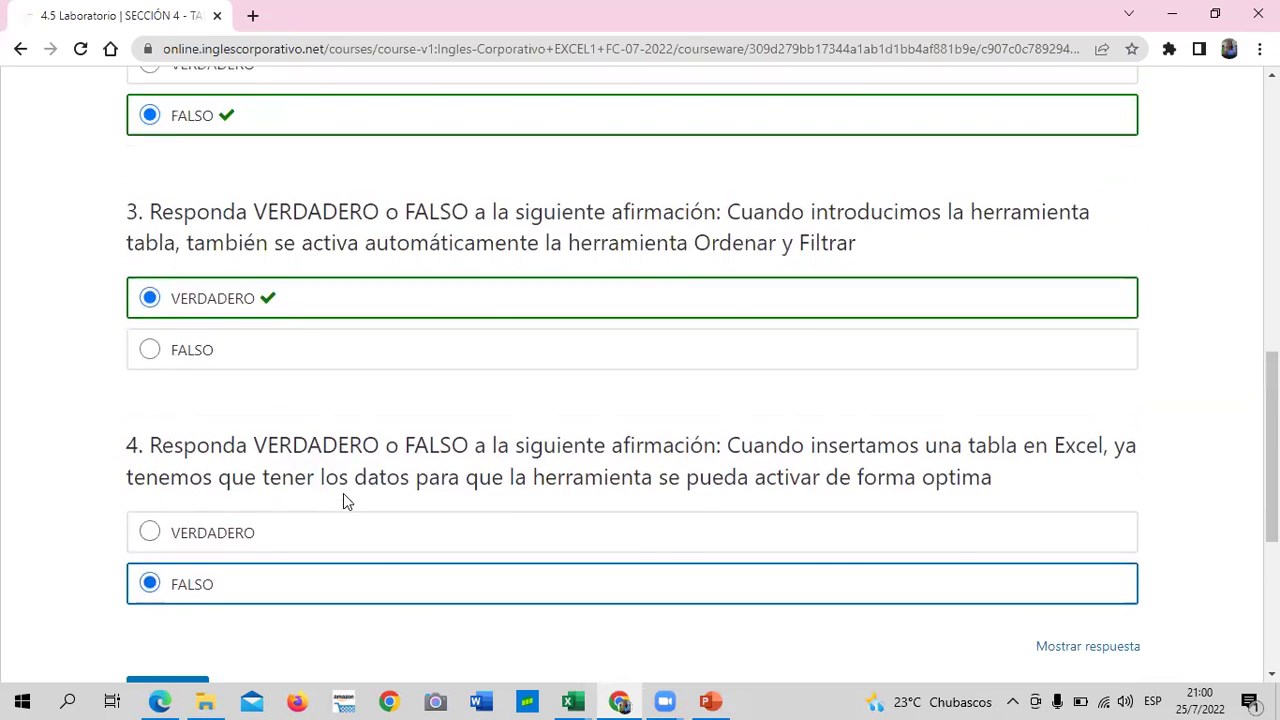
scroll(343, 493, up, 2)
scroll(343, 493, up, 3)
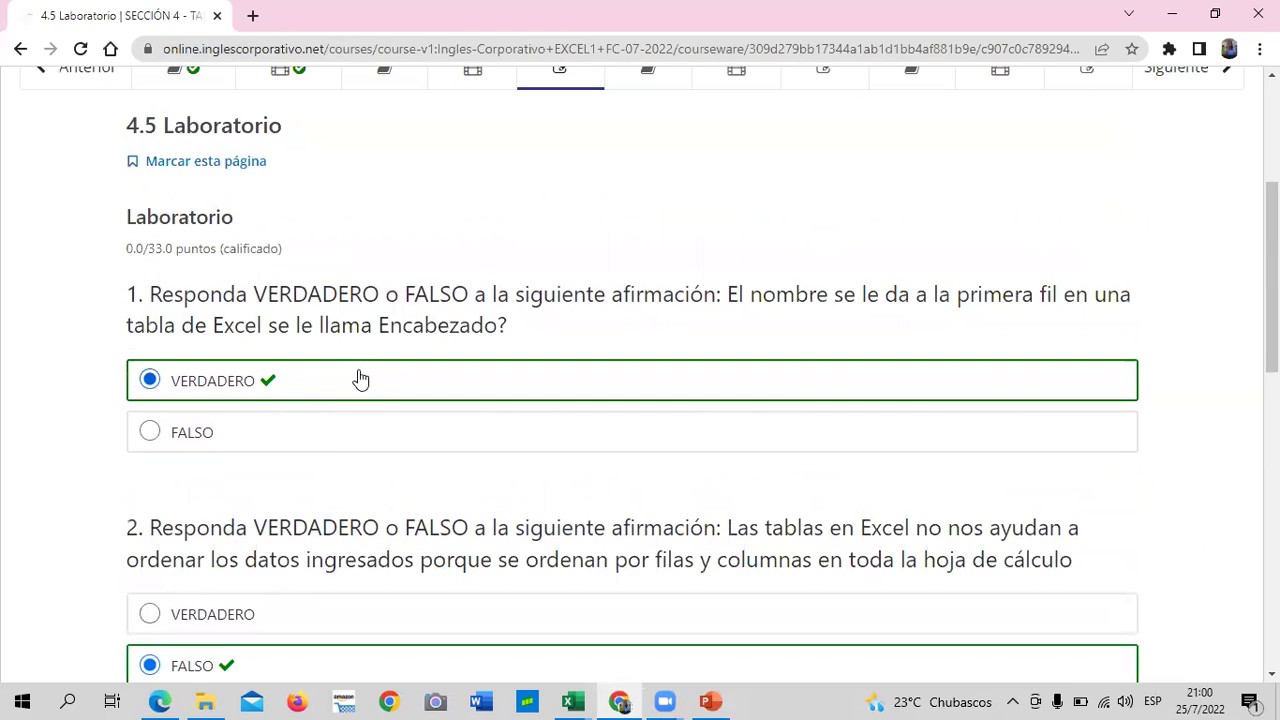
scroll(357, 377, down, 2)
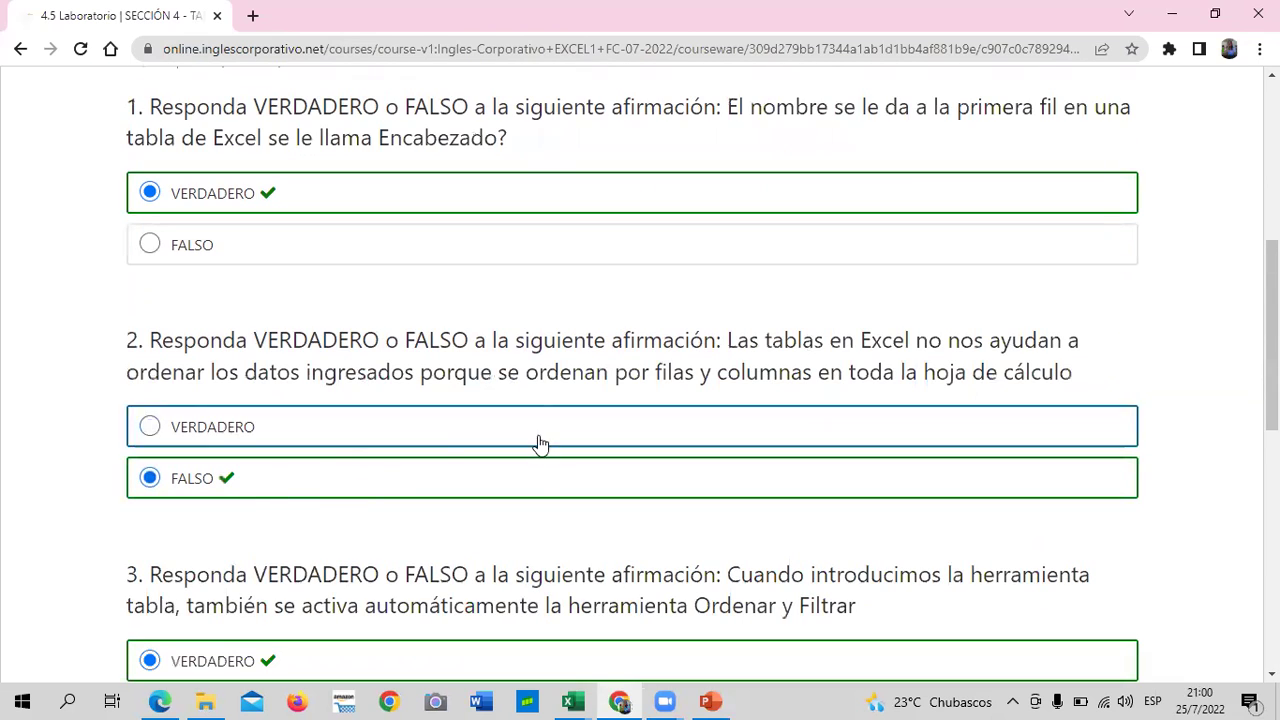
scroll(606, 566, down, 5)
scroll(600, 500, down, 3)
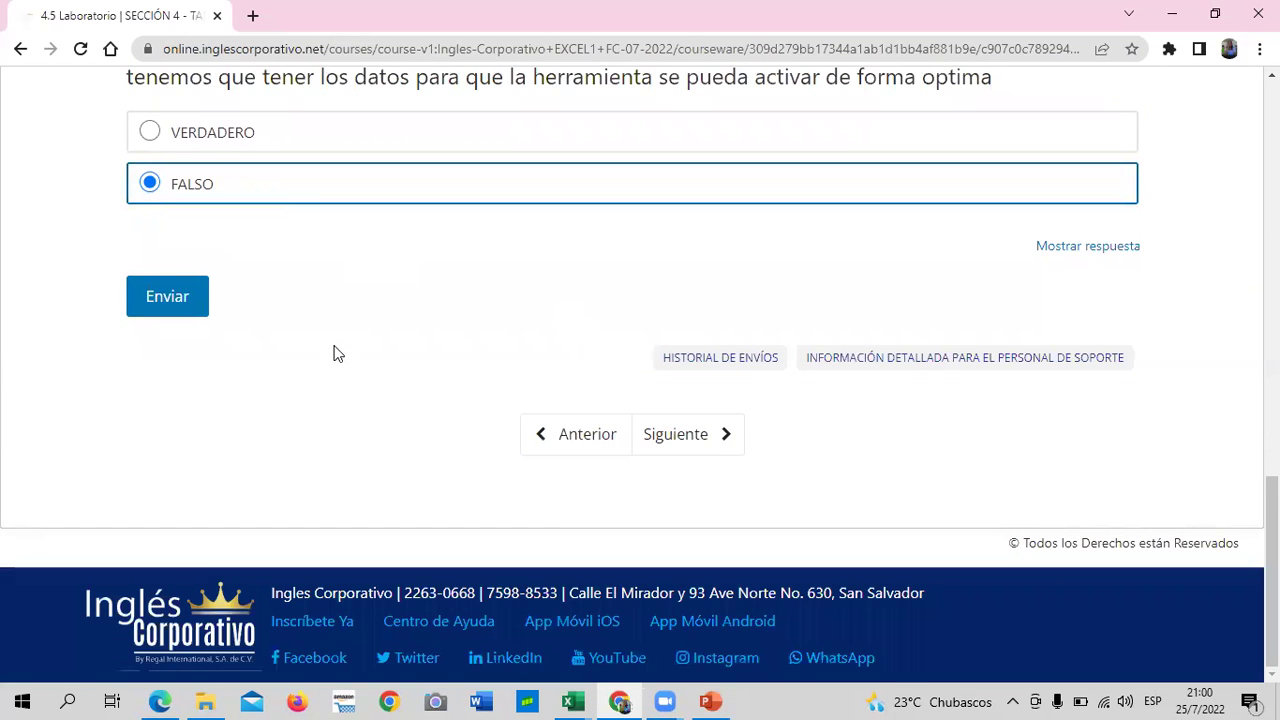
scroll(336, 350, up, 4)
scroll(338, 345, up, 5)
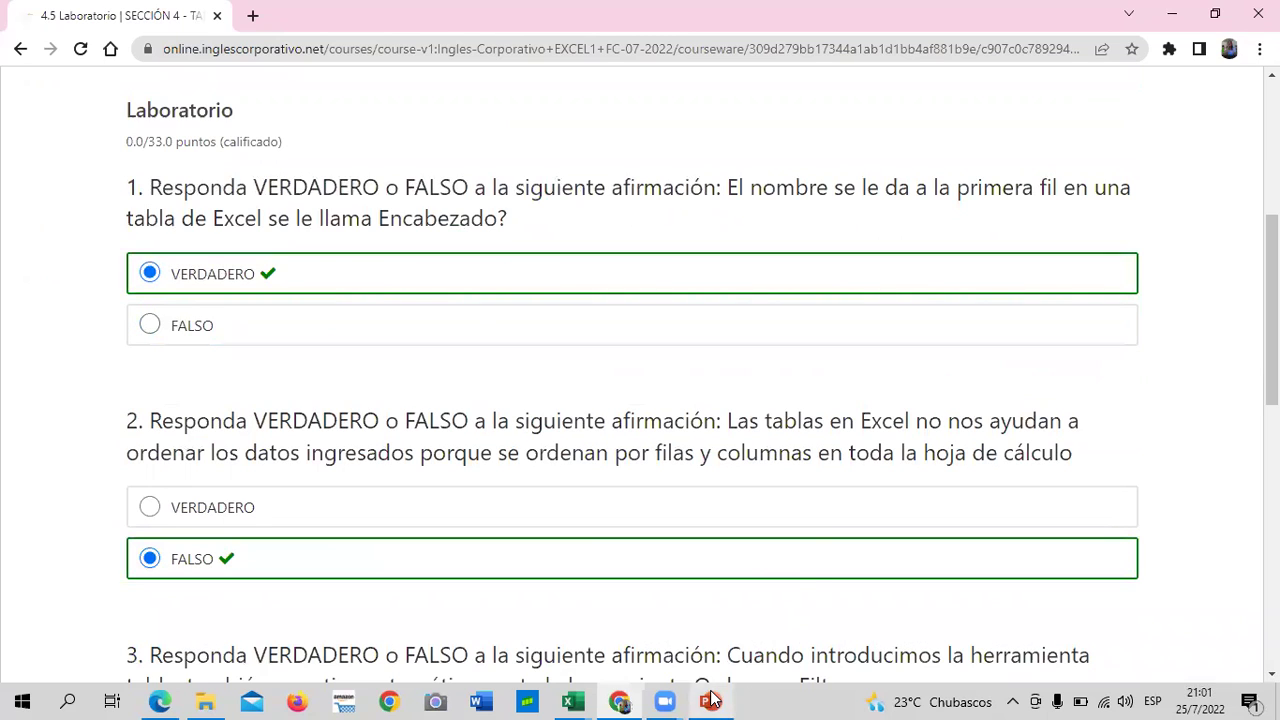
mouse_move(665, 701)
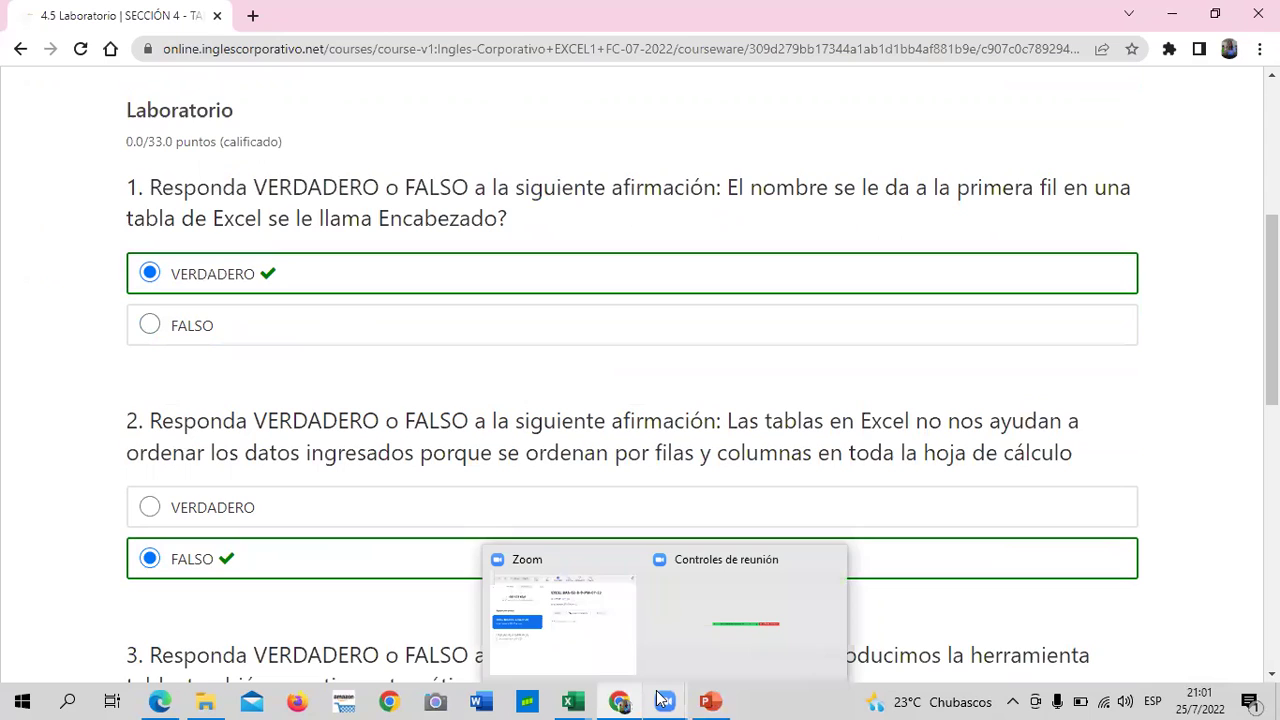
click(660, 698)
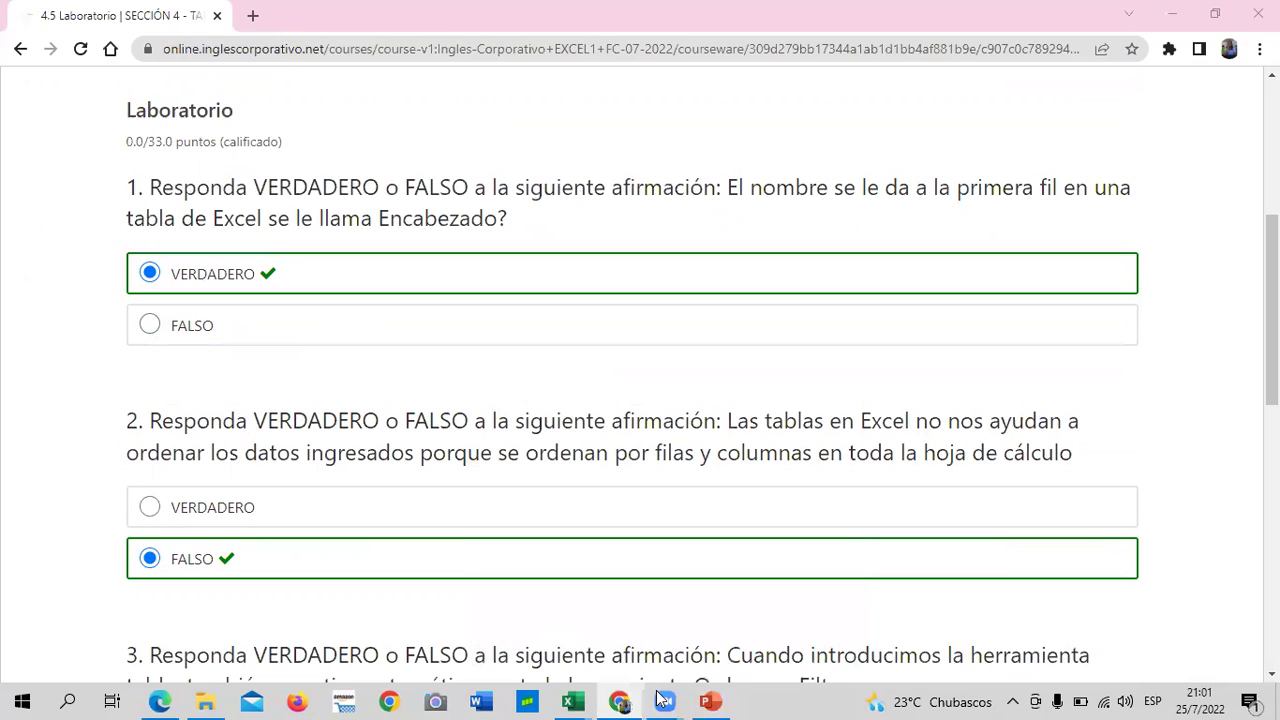